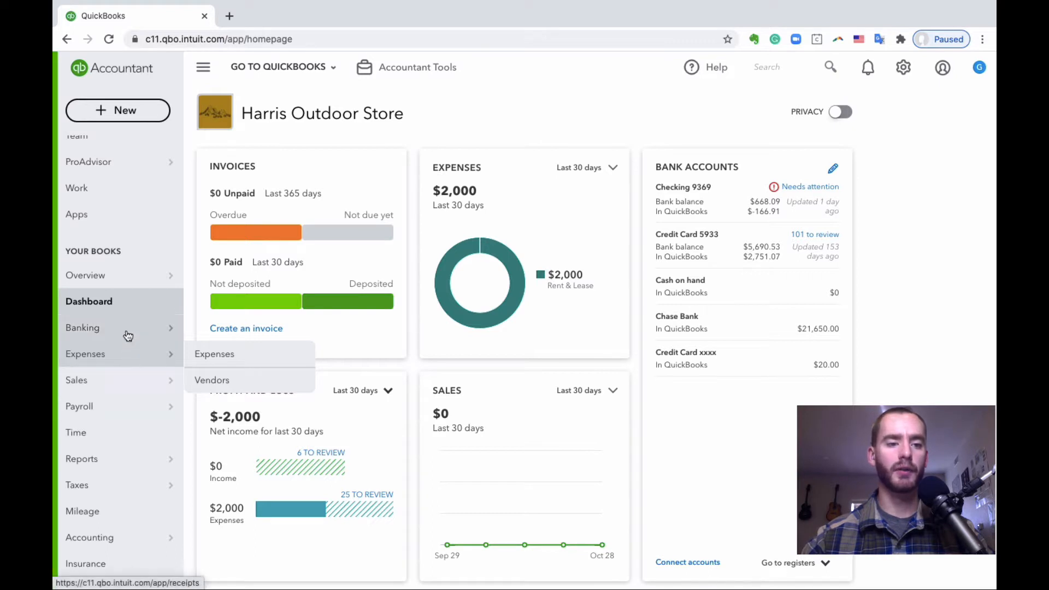
pyautogui.moveTo(128, 339)
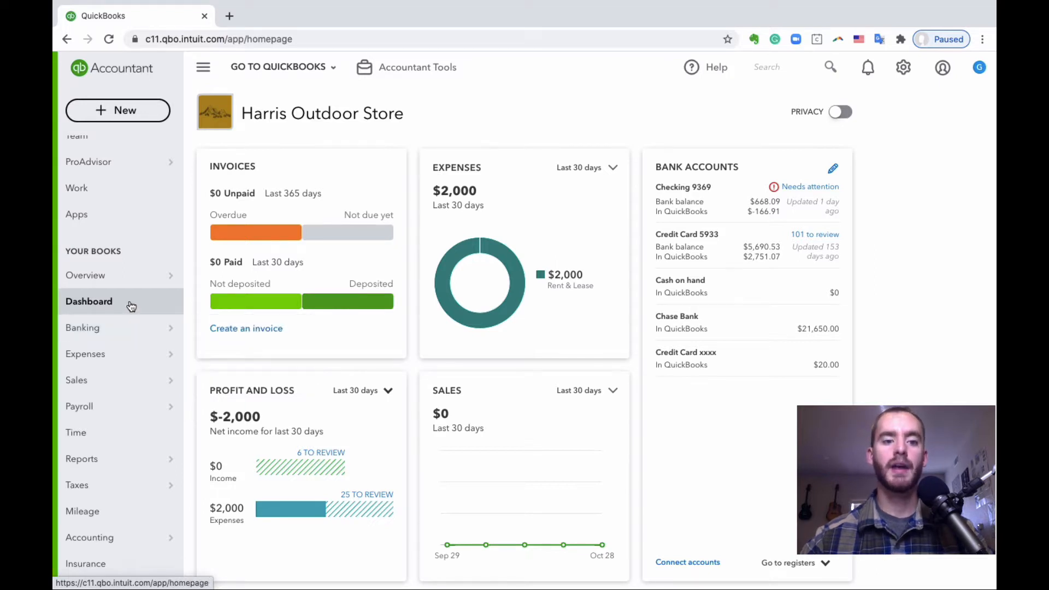
pyautogui.click(140, 110)
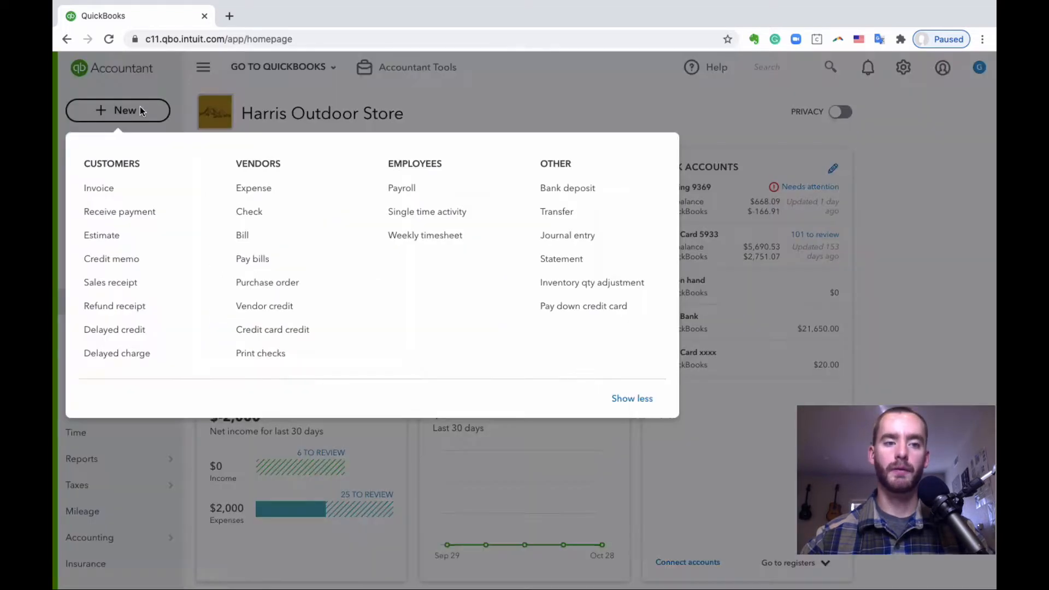
pyautogui.click(140, 109)
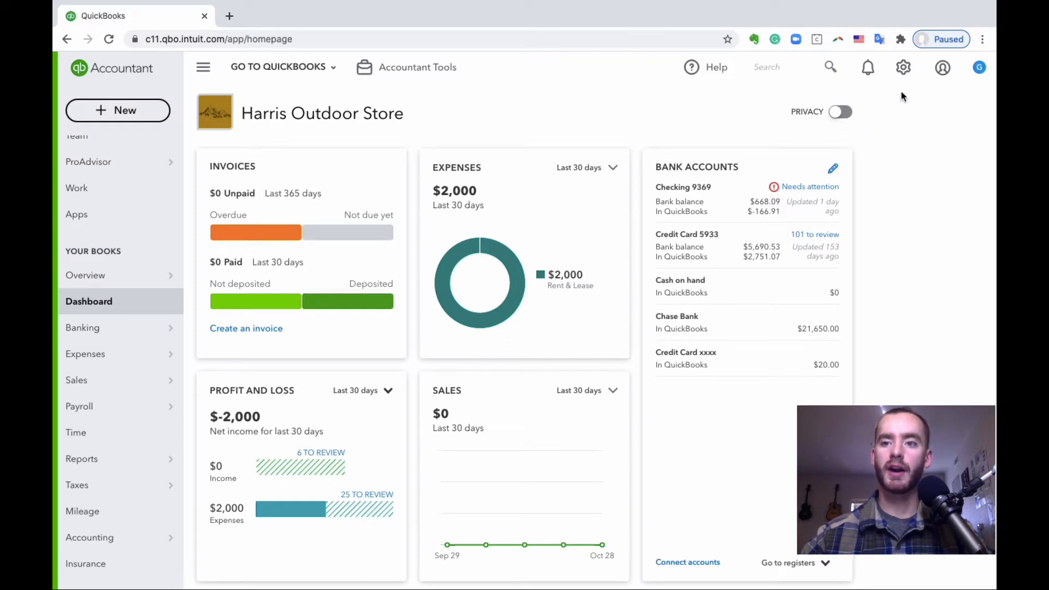
# Open the company settings and bring up the company name section for editing
pyautogui.click(904, 74)
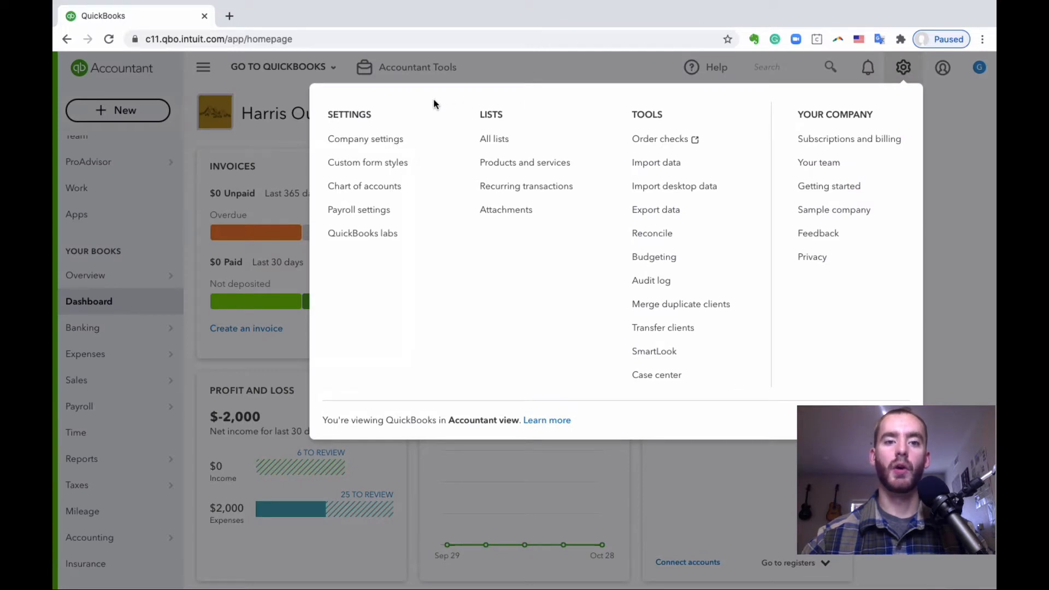
pyautogui.click(414, 140)
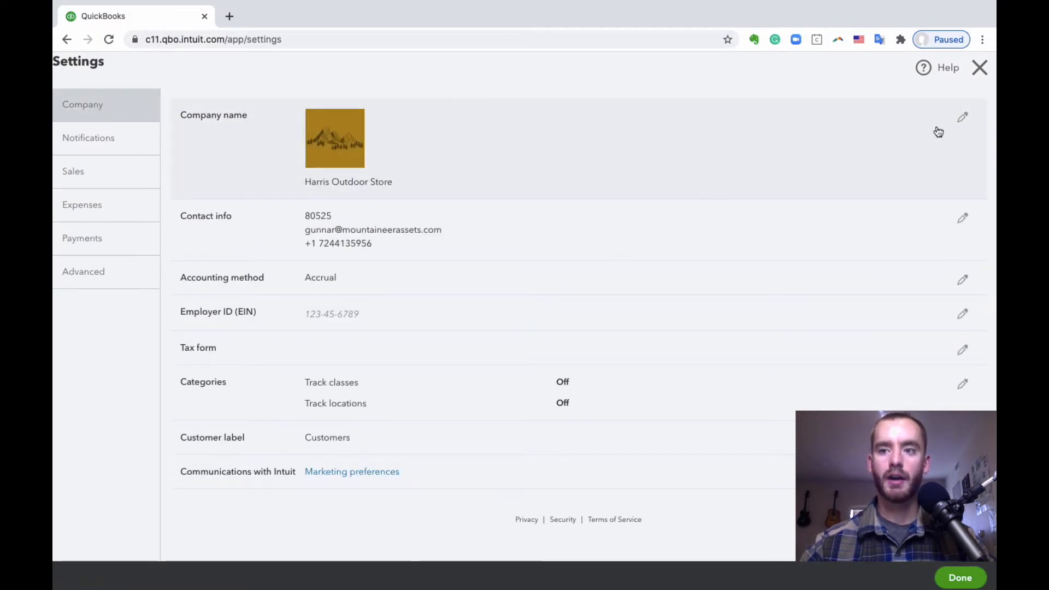
pyautogui.click(962, 114)
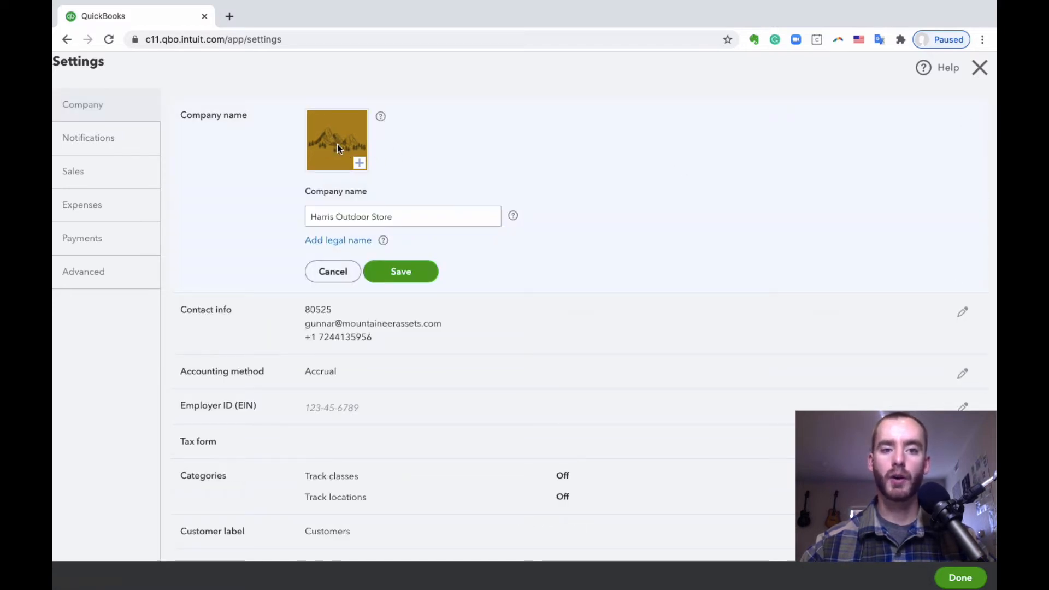
# Add the legal name "Harris Outdoor Store, LLC" to the company name section and save it
pyautogui.click(343, 243)
pyautogui.click(365, 268)
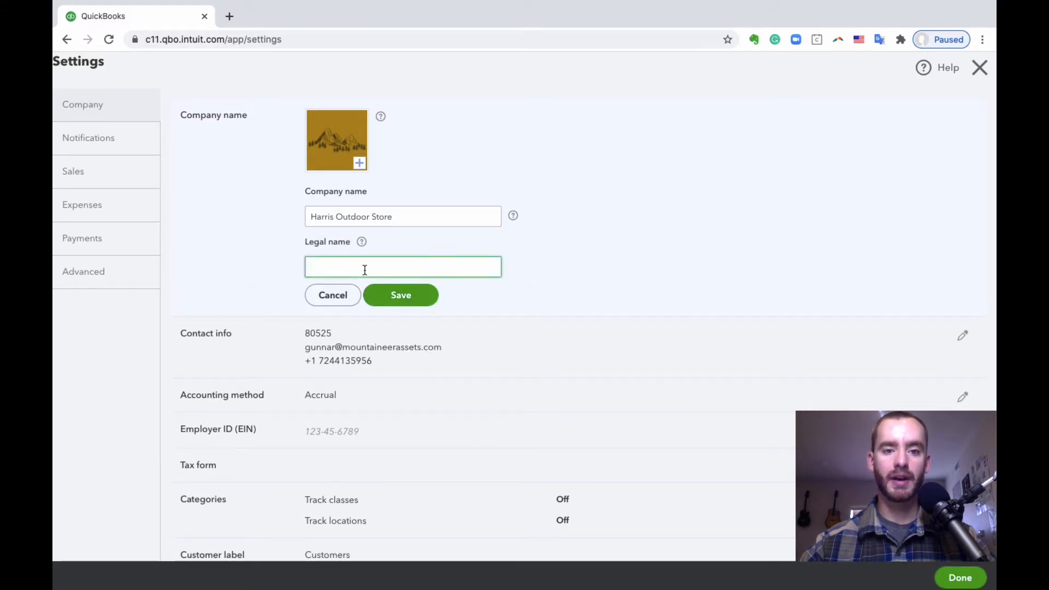
pyautogui.click(407, 218)
pyautogui.click(408, 217)
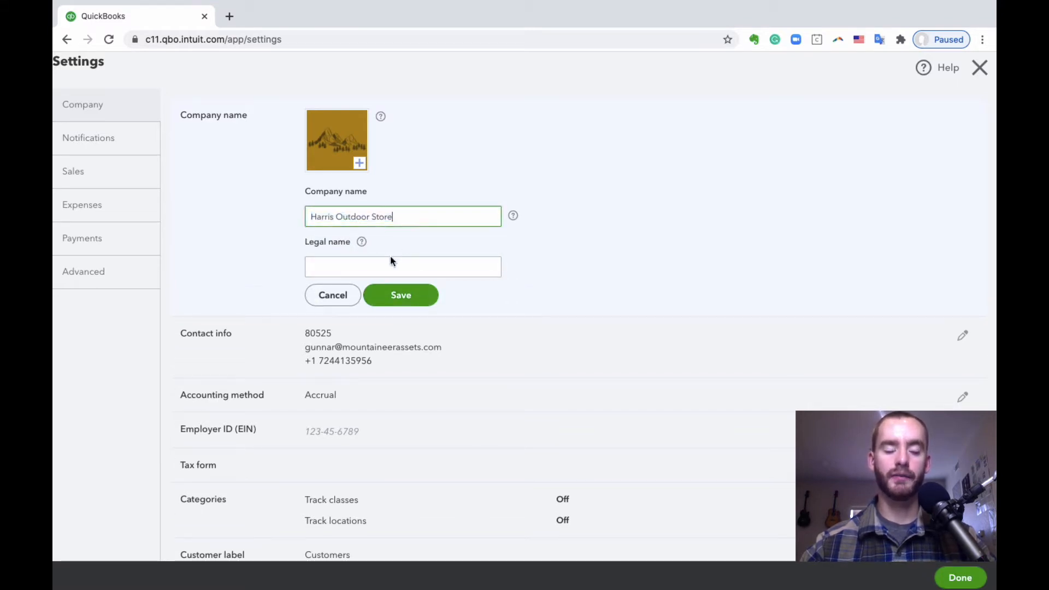
pyautogui.click(358, 265)
pyautogui.write('Har')
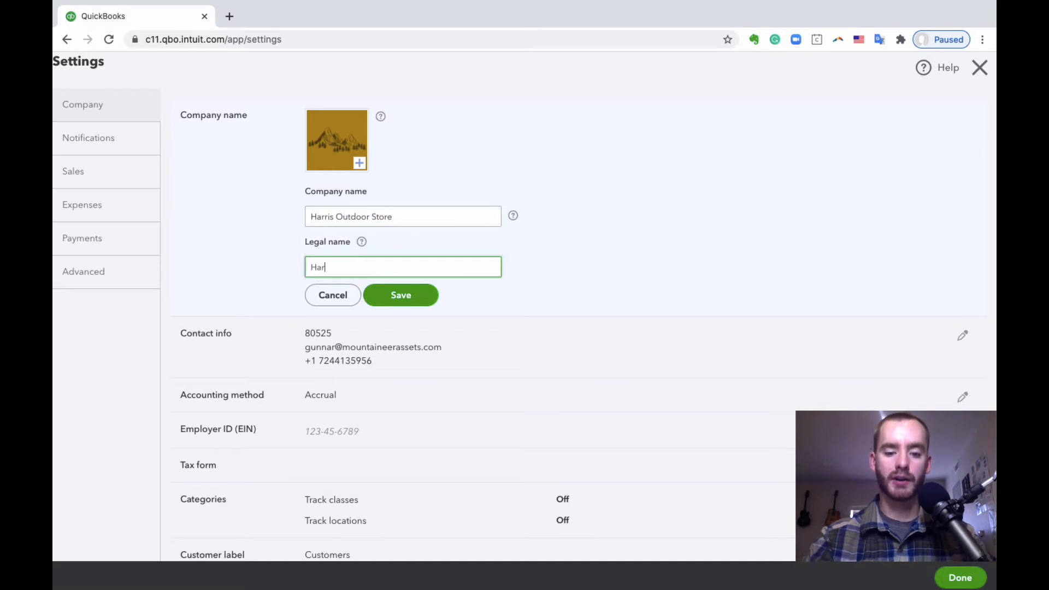
pyautogui.write('ris Outd')
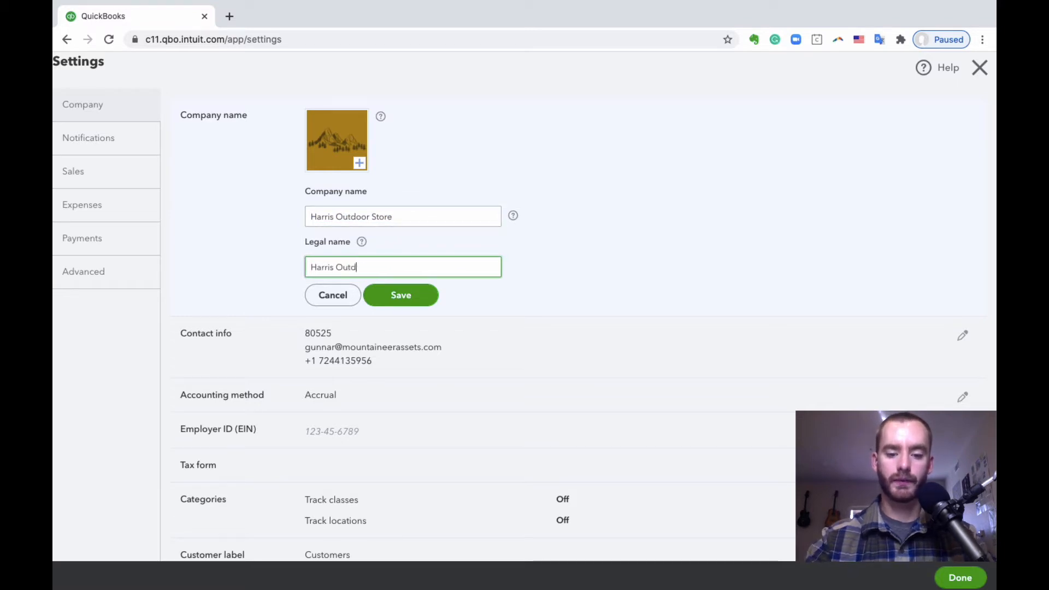
pyautogui.write('ioor ')
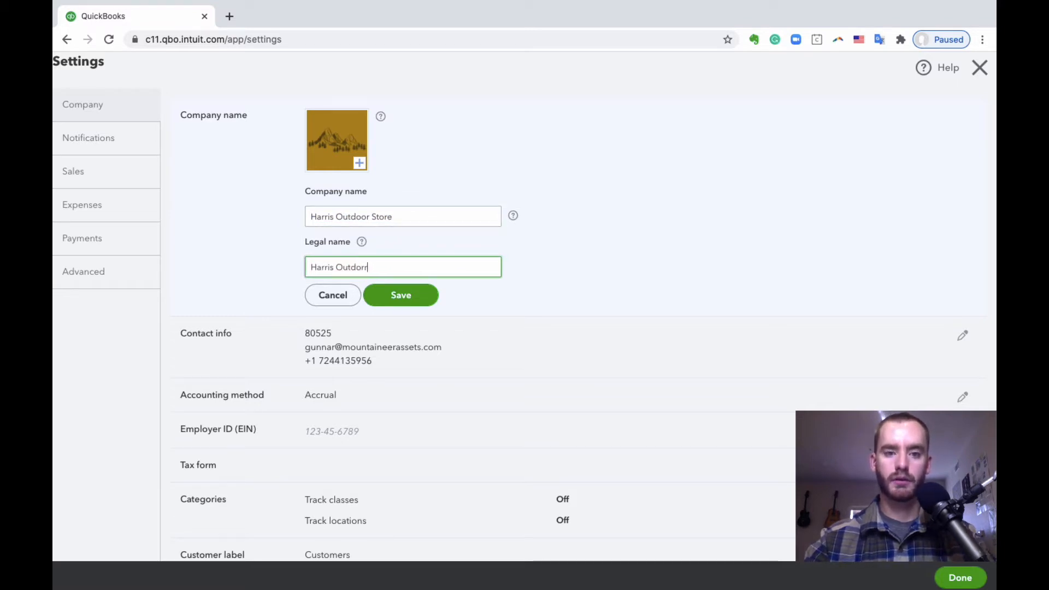
pyautogui.write('St')
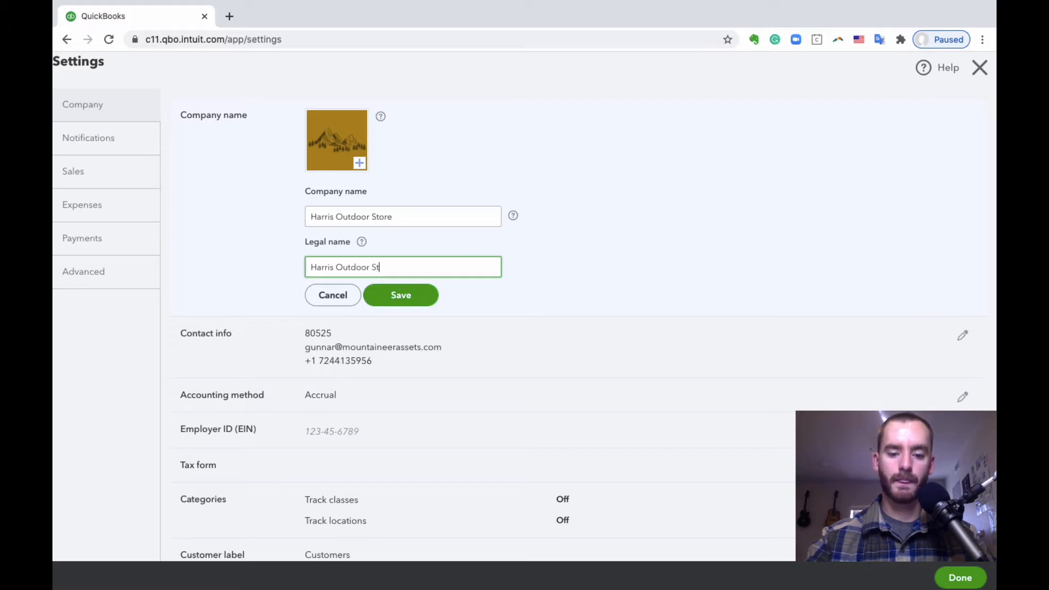
pyautogui.write('ore, L')
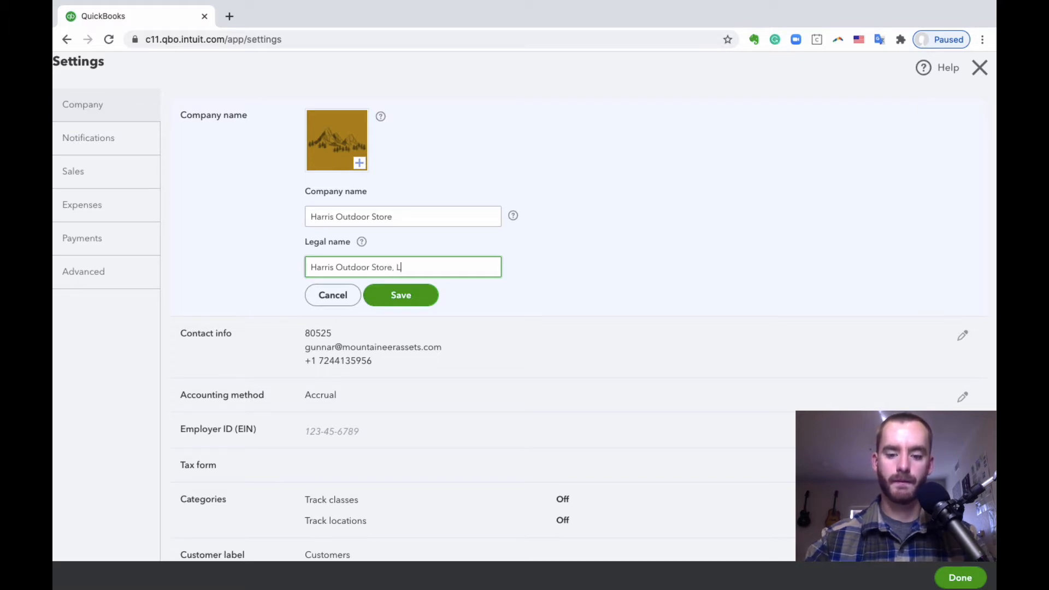
pyautogui.write('LC')
pyautogui.click(422, 295)
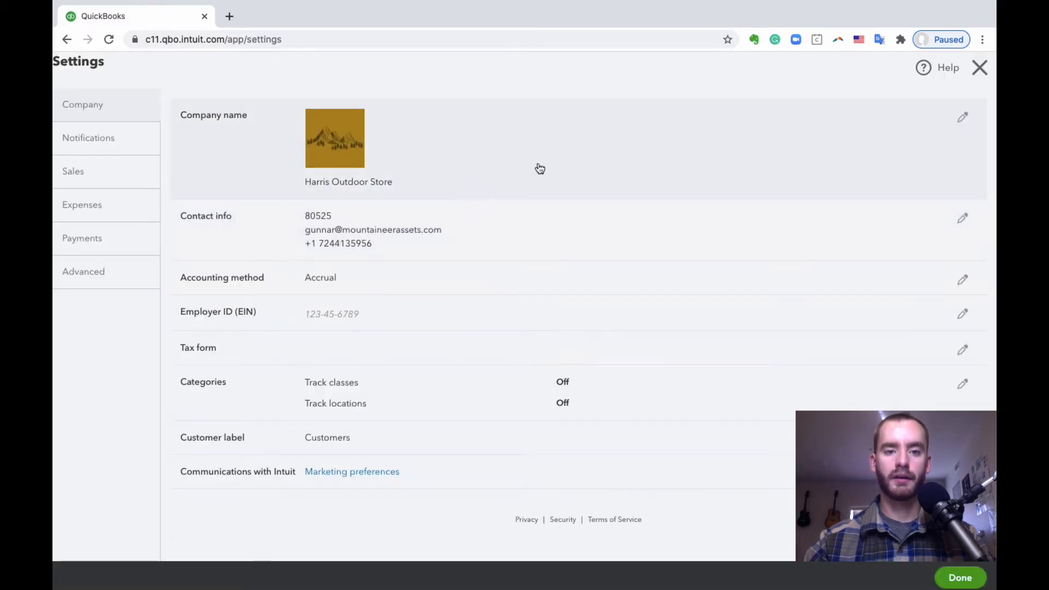
# Reopen the company name section, compare the company name with the legal name, and save the section
pyautogui.click(552, 169)
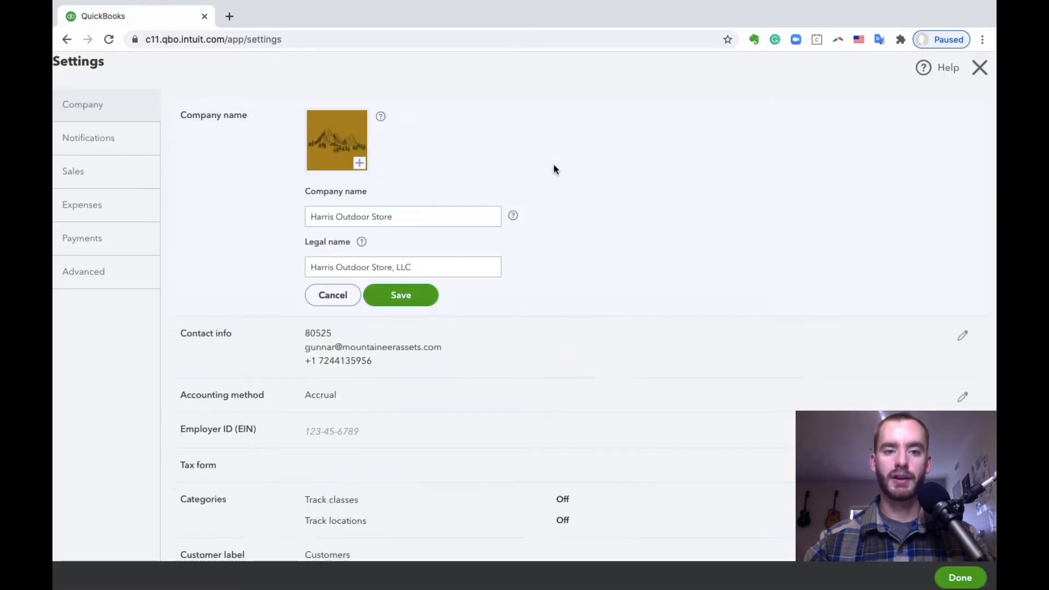
pyautogui.tripleClick(404, 214)
pyautogui.click(403, 214)
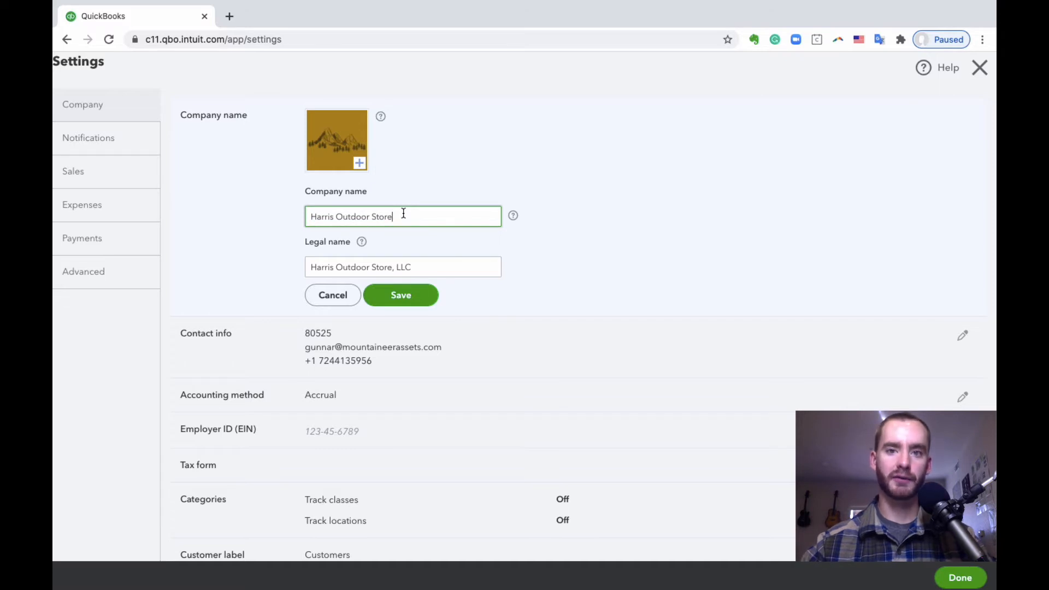
pyautogui.click(391, 266)
pyautogui.tripleClick(428, 266)
pyautogui.click(429, 267)
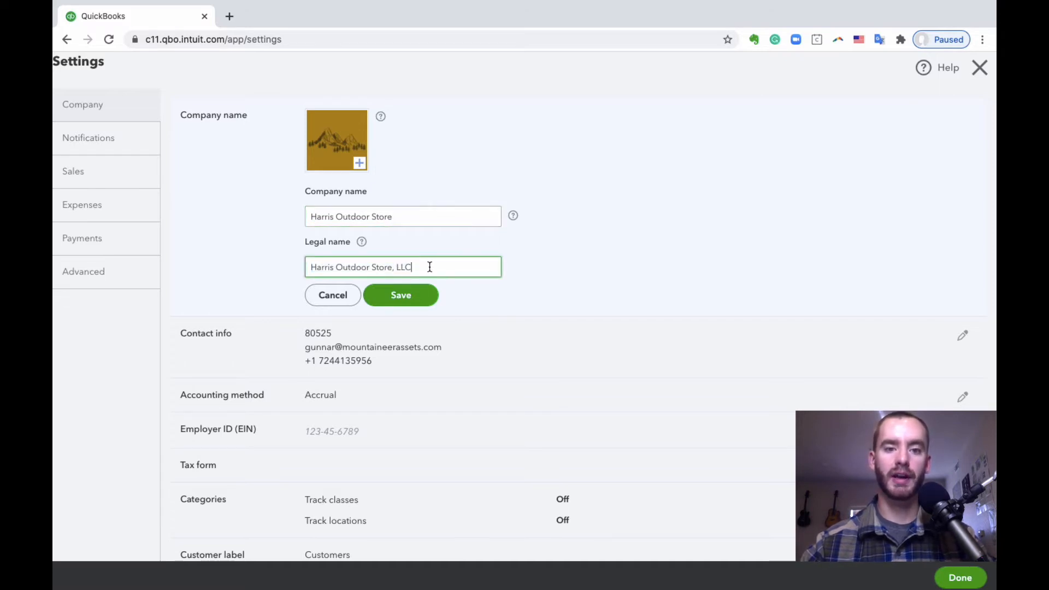
pyautogui.moveTo(335, 267); pyautogui.dragTo(277, 270)
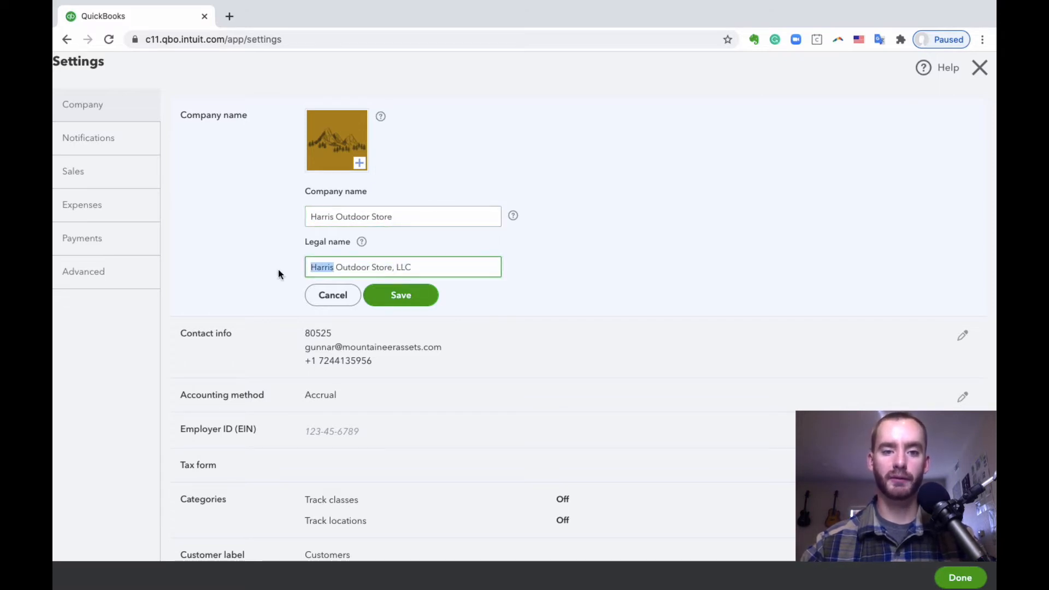
pyautogui.click(401, 295)
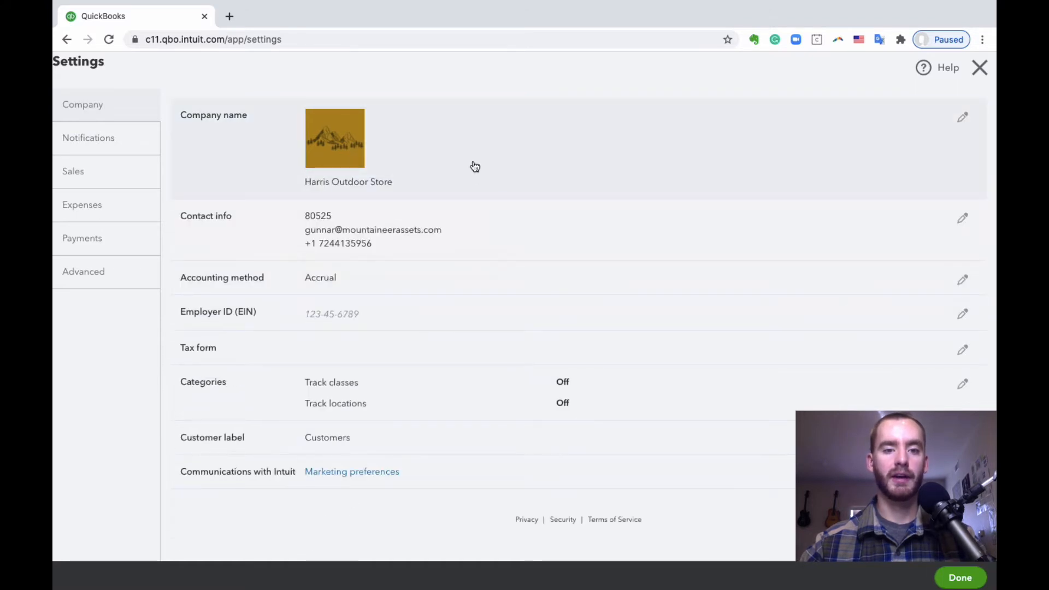
# Review the address, email, phone and website fields in the contact info section and save it
pyautogui.click(582, 236)
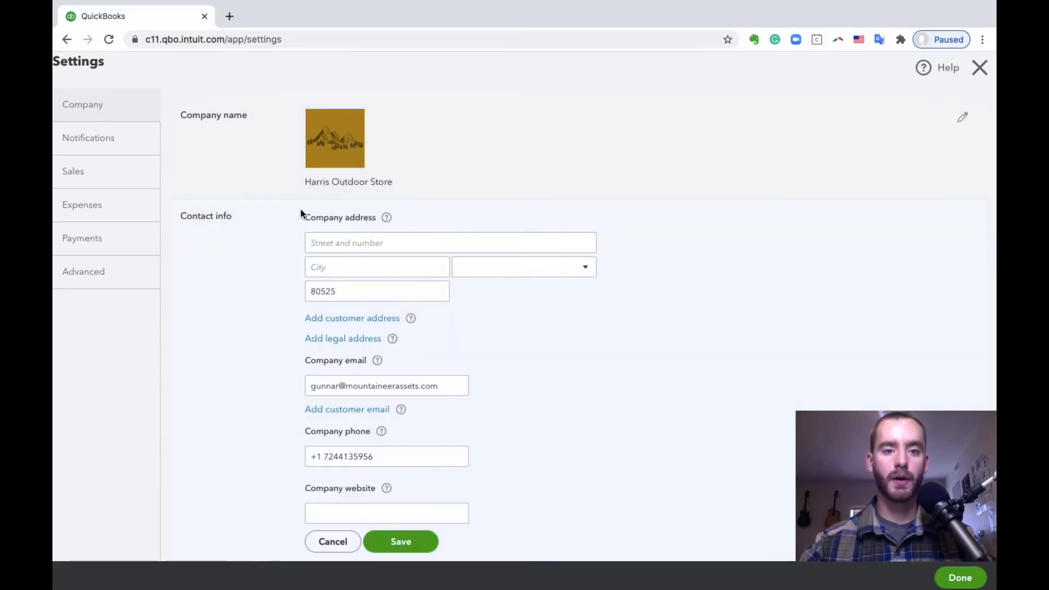
pyautogui.scroll(-1, 301, 213)
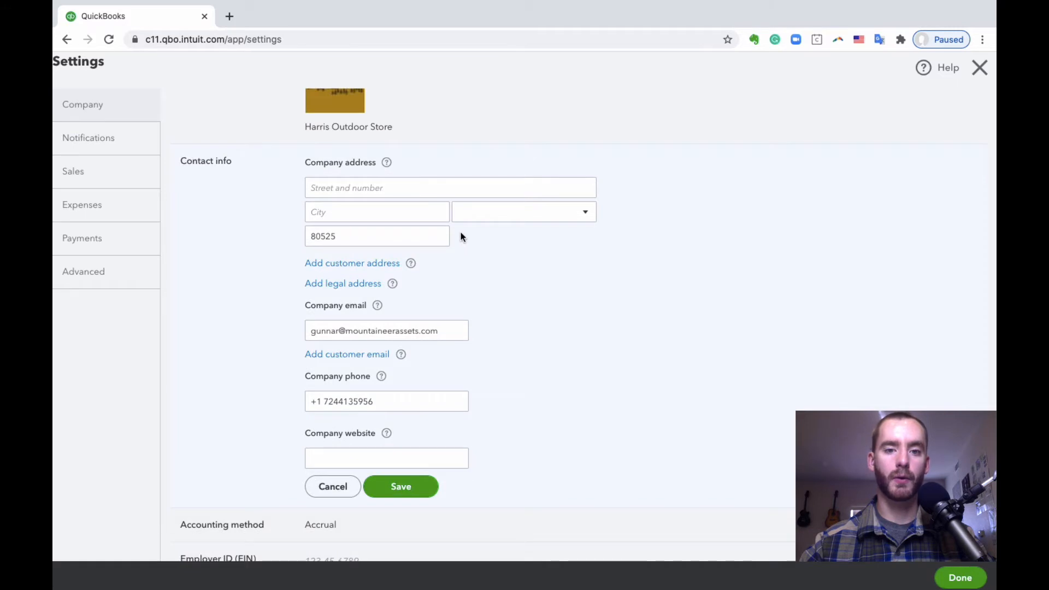
pyautogui.scroll(-1, 421, 201)
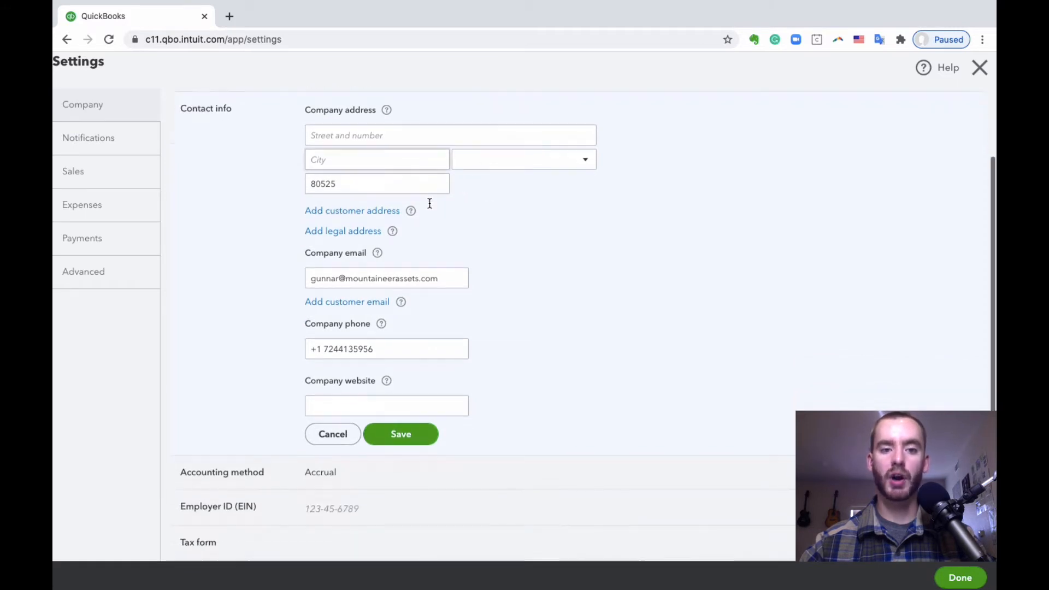
pyautogui.scroll(1, 437, 334)
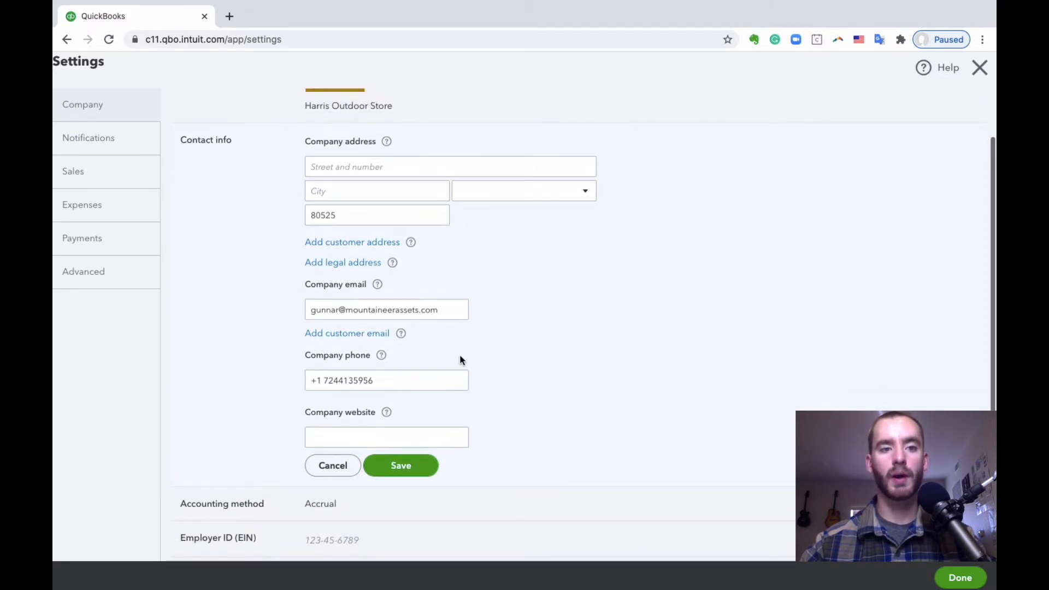
pyautogui.scroll(1, 460, 358)
pyautogui.scroll(-3, 475, 257)
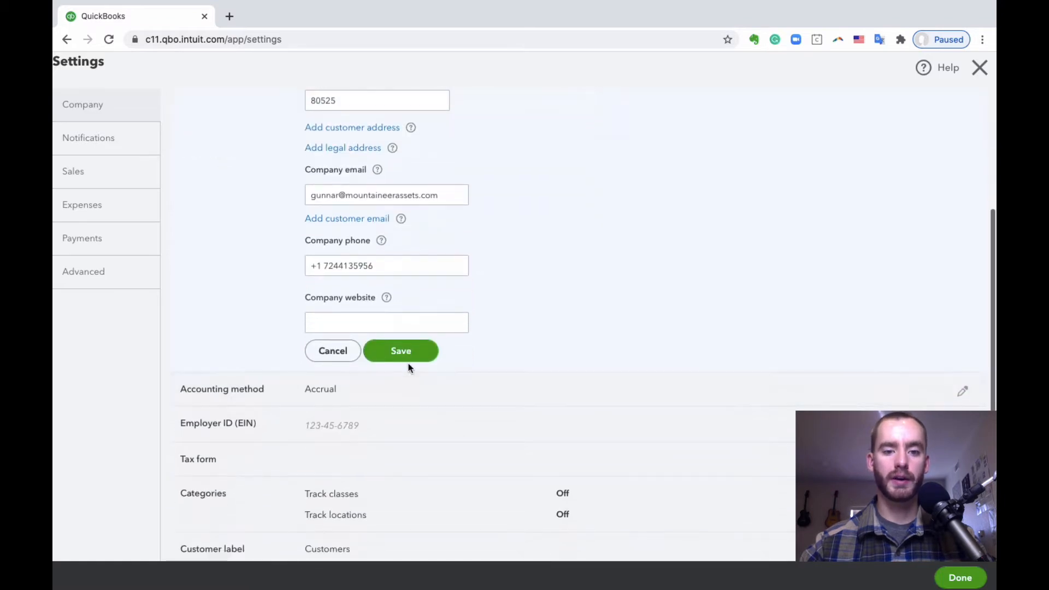
pyautogui.click(408, 357)
# Open the accounting method setting for editing and examine its available options
pyautogui.scroll(-4, 549, 289)
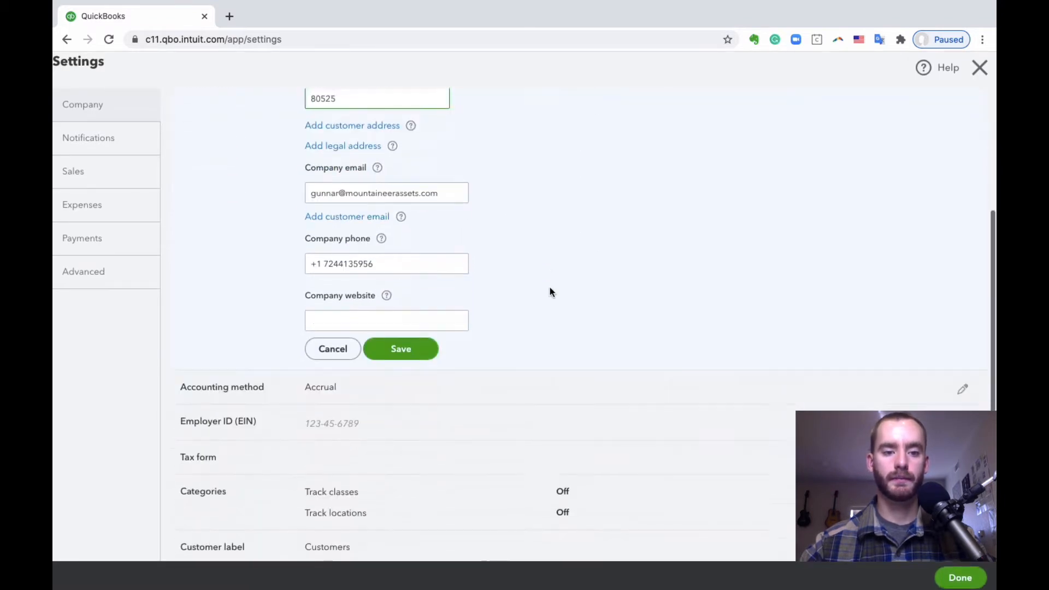
pyautogui.scroll(-2, 550, 293)
pyautogui.click(541, 326)
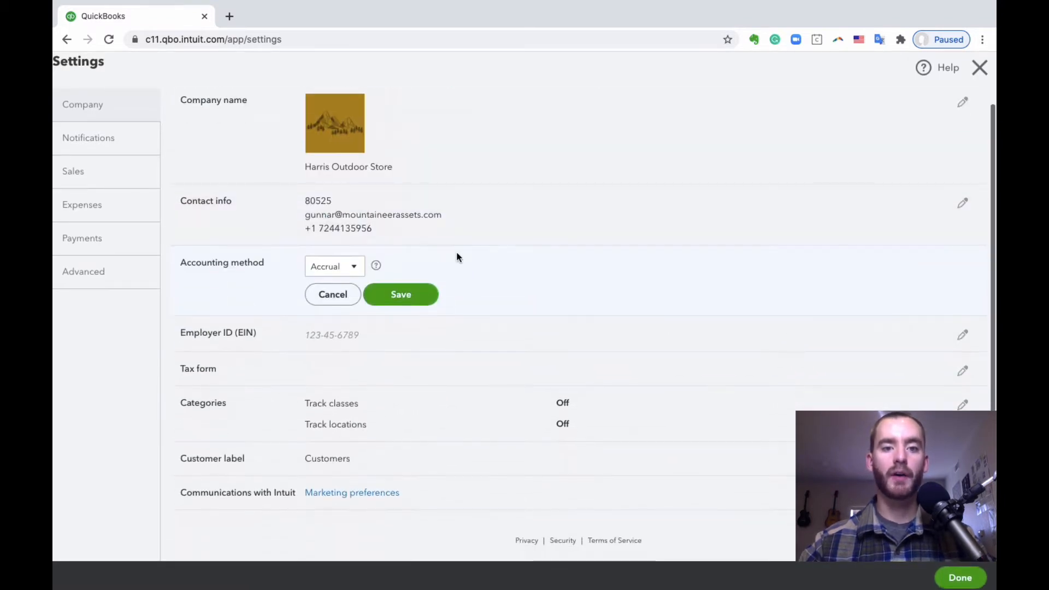
pyautogui.click(347, 266)
pyautogui.click(499, 281)
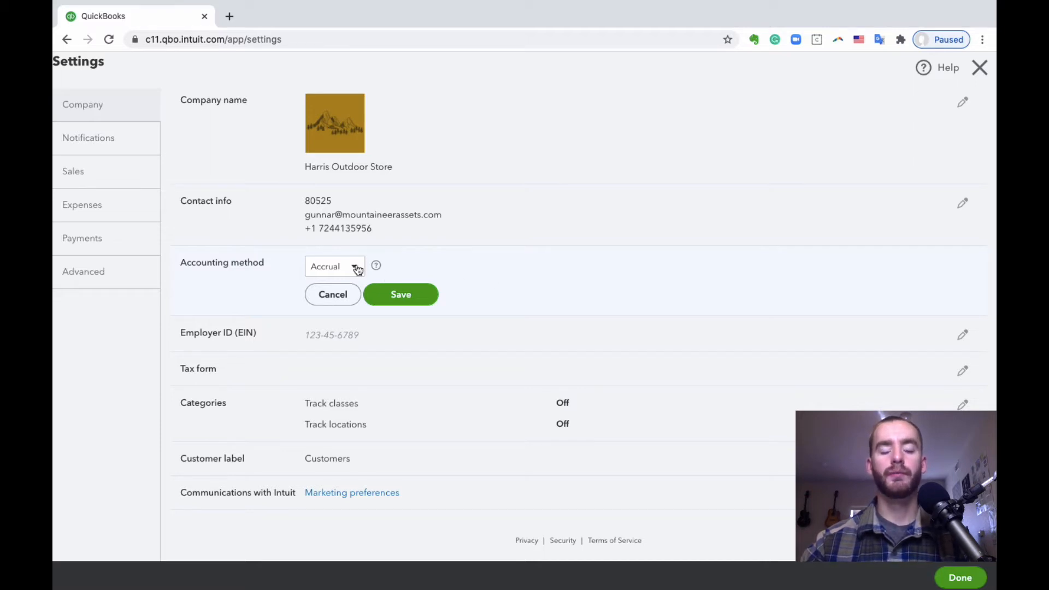
pyautogui.click(622, 208)
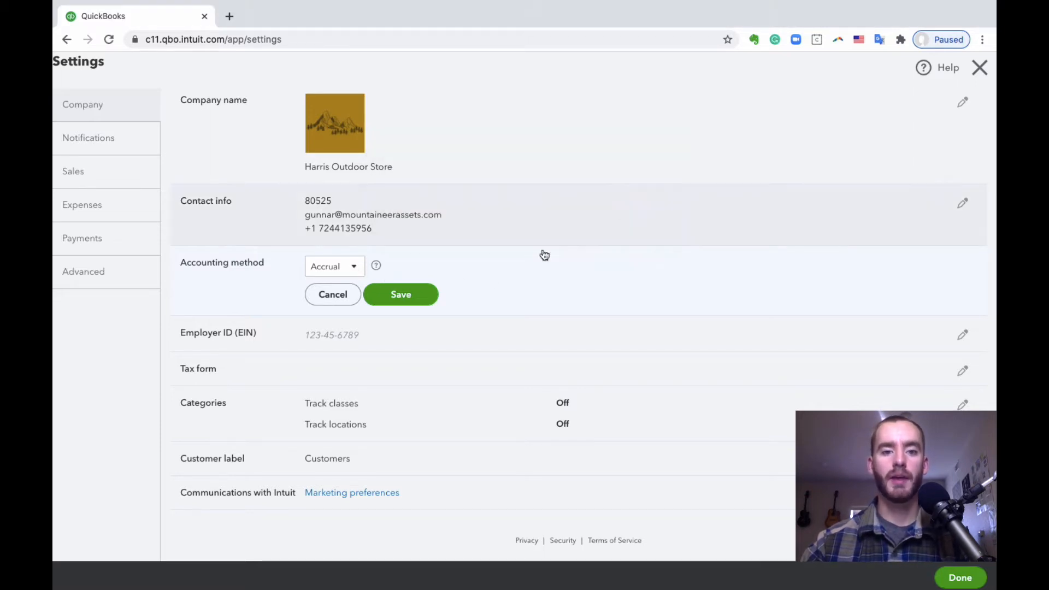
# Switch the accounting method to Cash, return it to Accrual, and save the setting
pyautogui.click(355, 270)
pyautogui.click(347, 308)
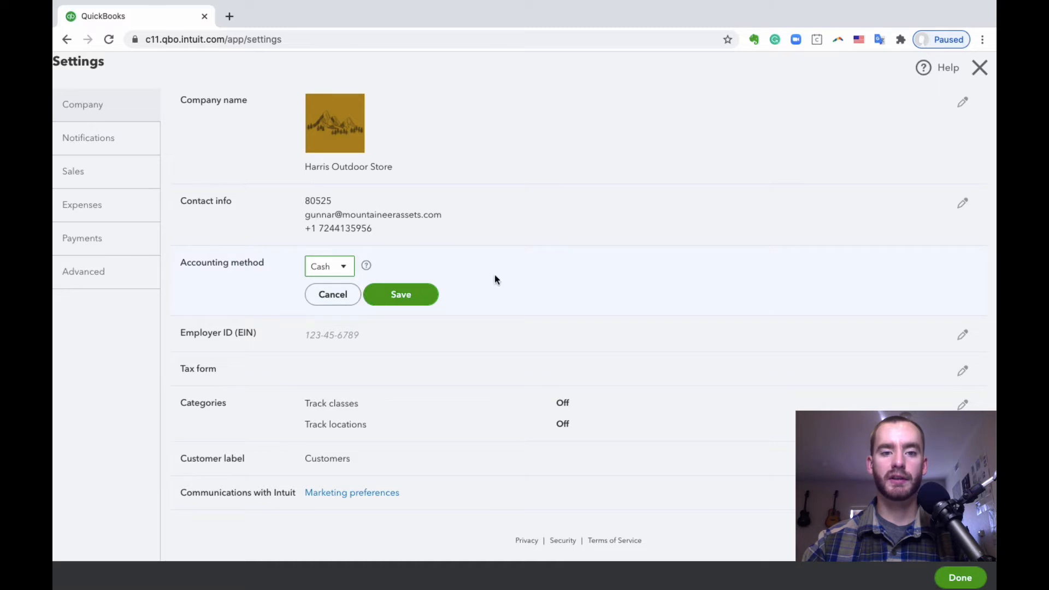
pyautogui.click(332, 273)
pyautogui.click(327, 291)
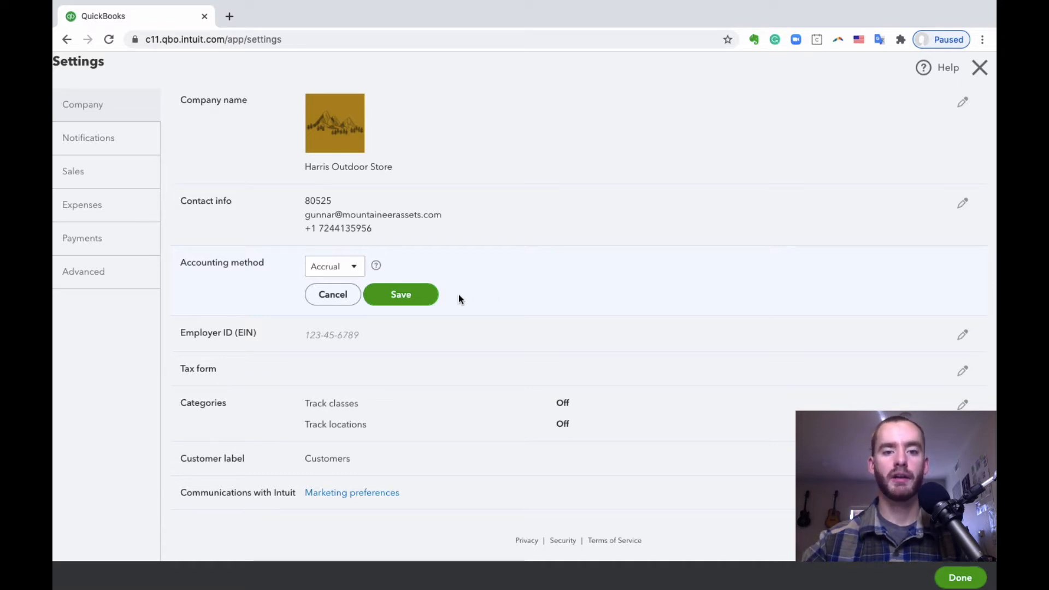
pyautogui.click(430, 295)
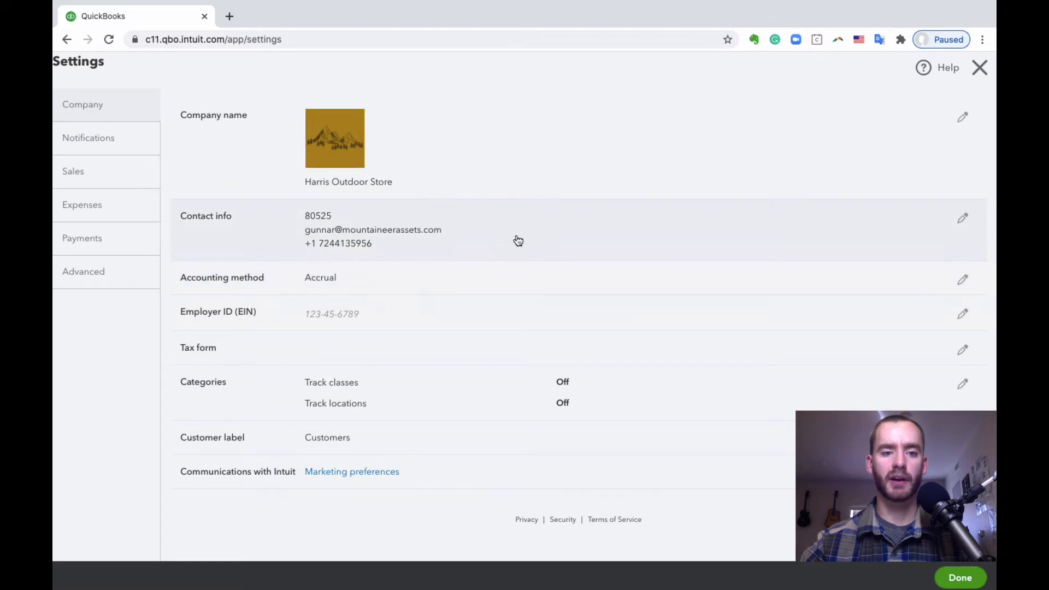
# View the employer ID field without changing it, and set the company's tax form to Limited liability and save it
pyautogui.click(507, 326)
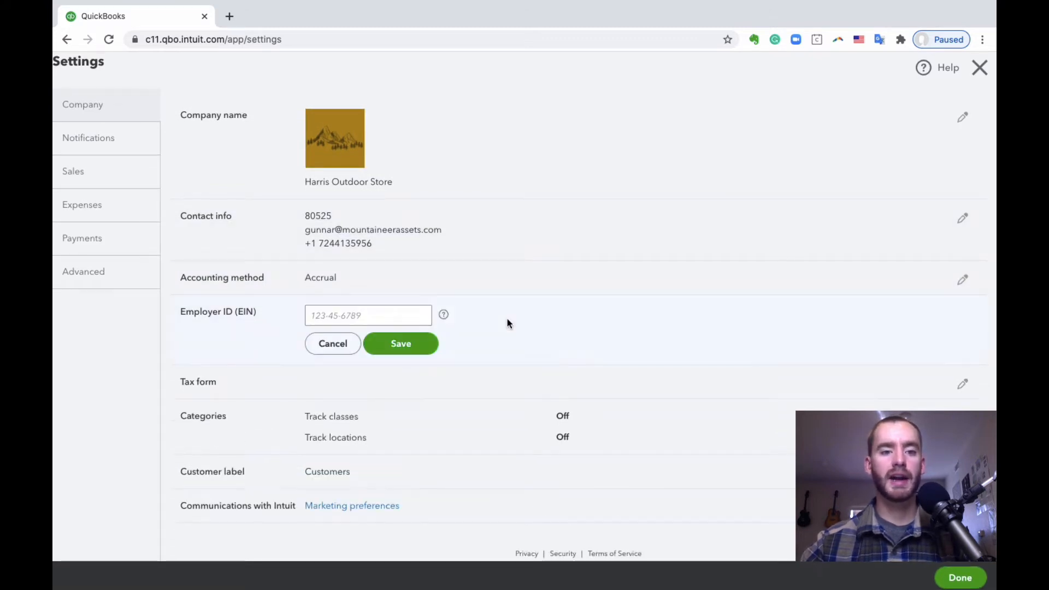
pyautogui.click(337, 344)
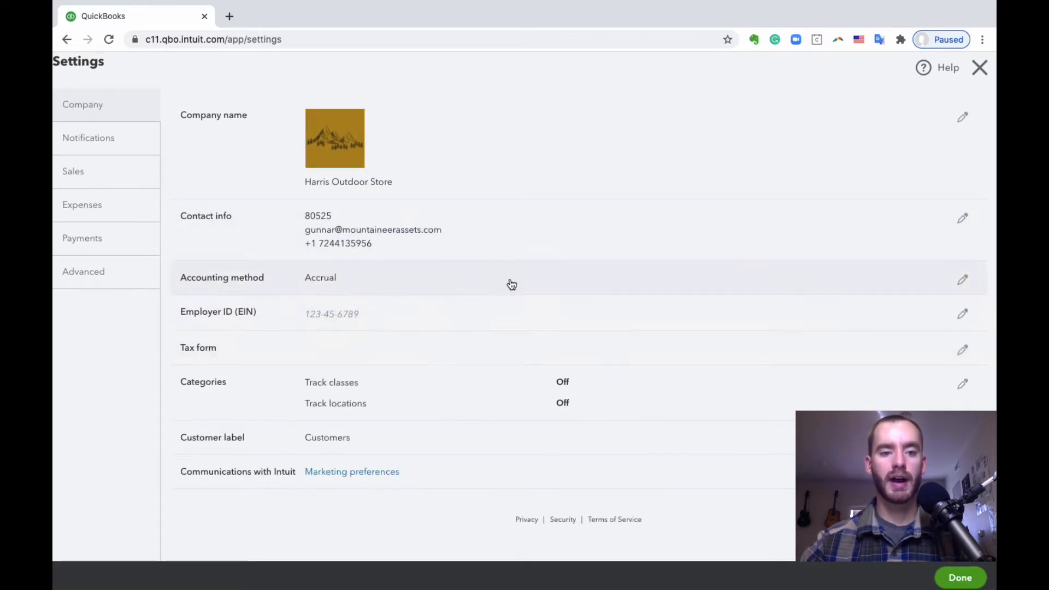
pyautogui.click(485, 352)
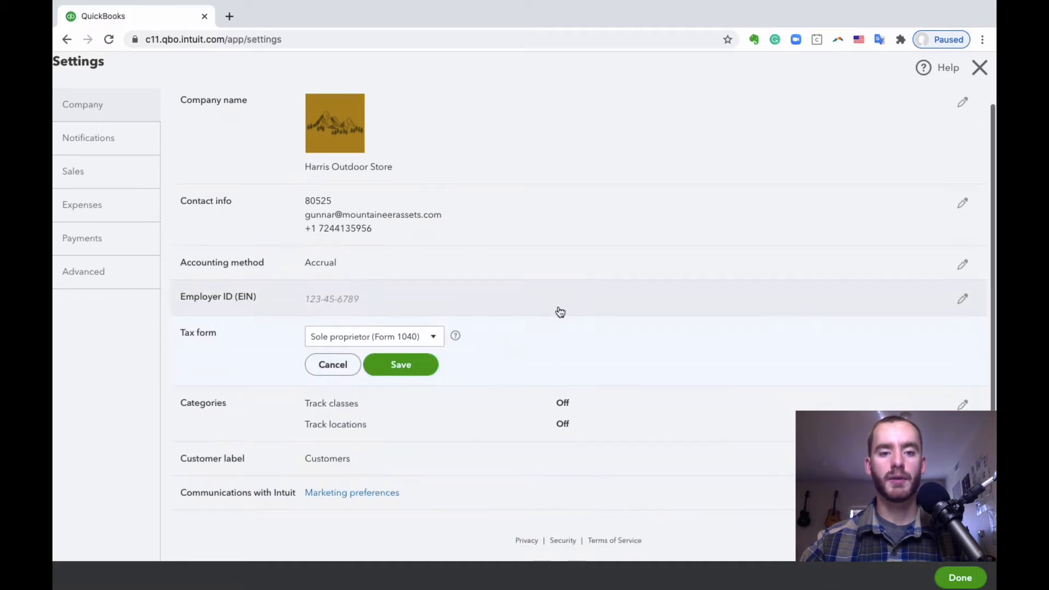
pyautogui.click(430, 337)
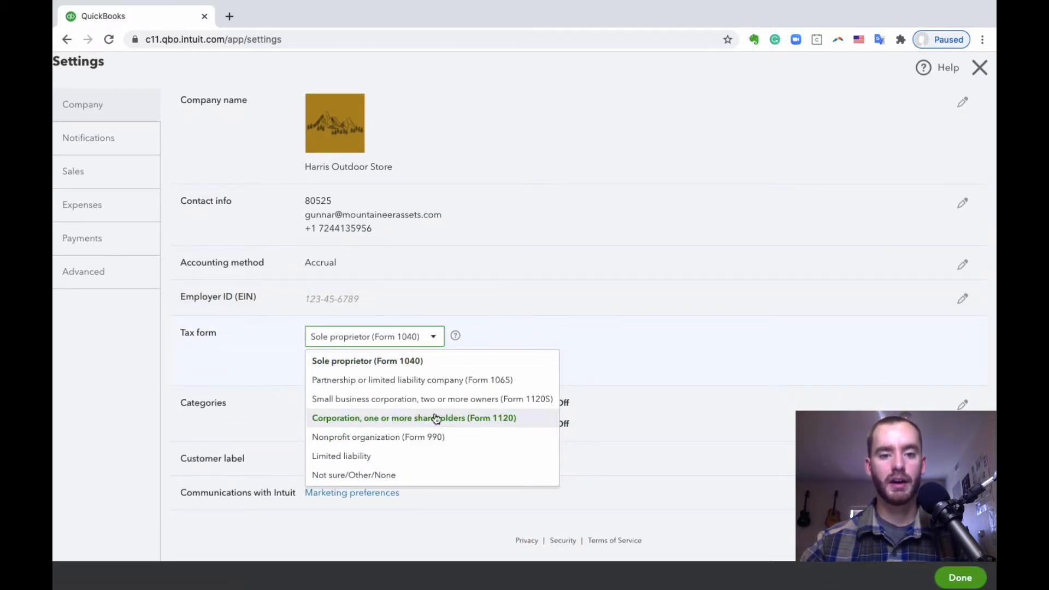
pyautogui.click(430, 455)
pyautogui.click(409, 365)
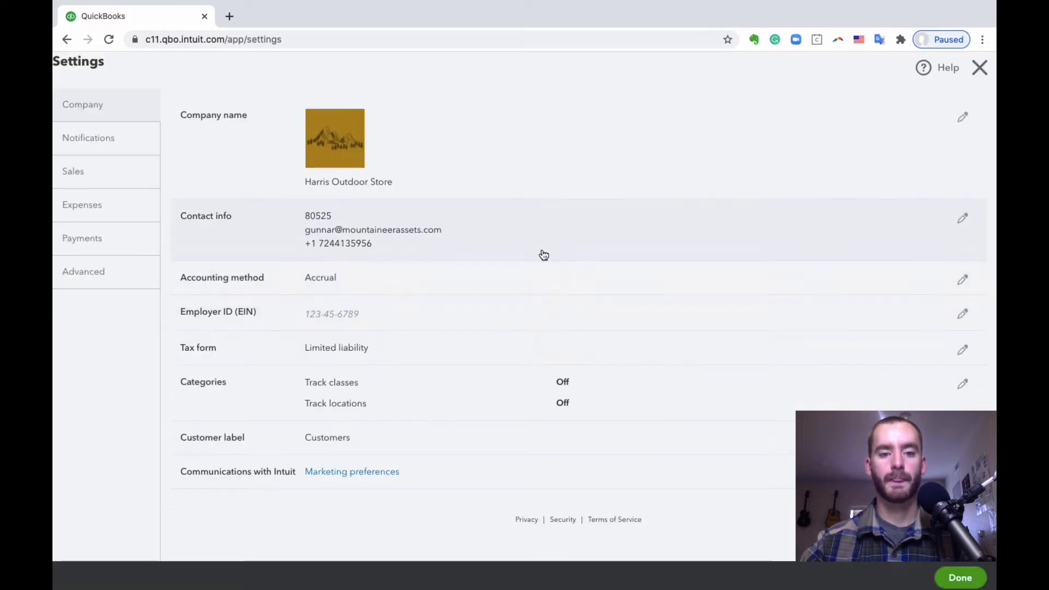
# In the Categories section, turn on class tracking and location tracking, and enable the warning for transactions without an assigned class
pyautogui.click(654, 383)
pyautogui.click(312, 373)
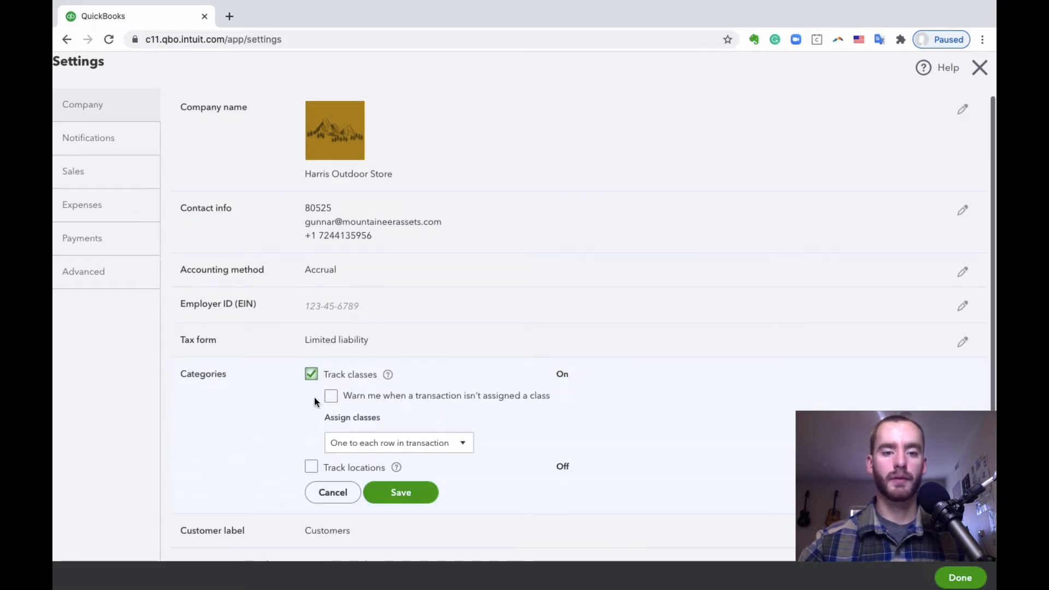
pyautogui.click(311, 466)
pyautogui.scroll(-3, 458, 382)
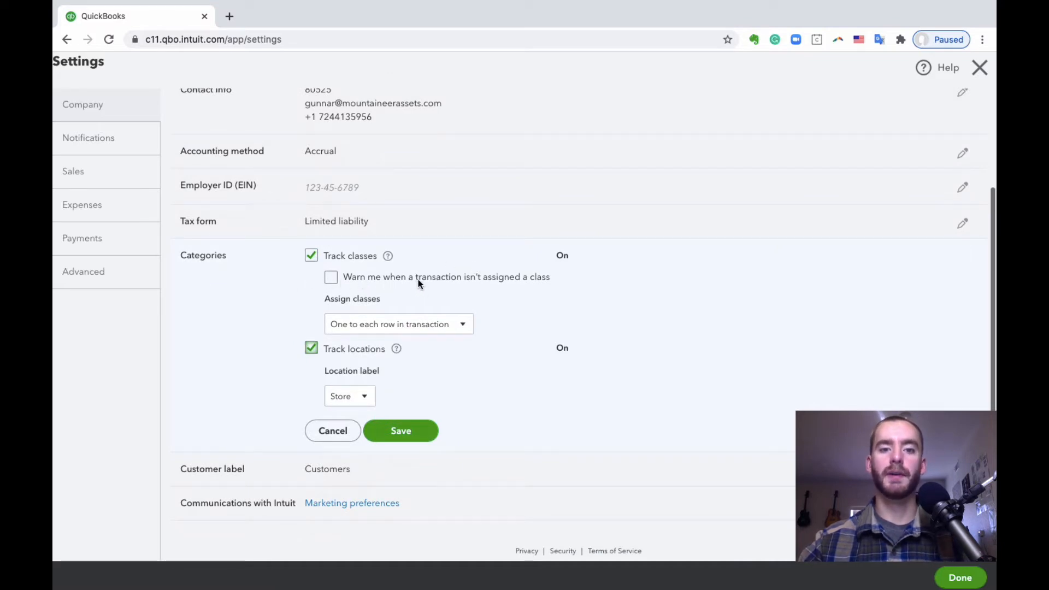
pyautogui.click(331, 276)
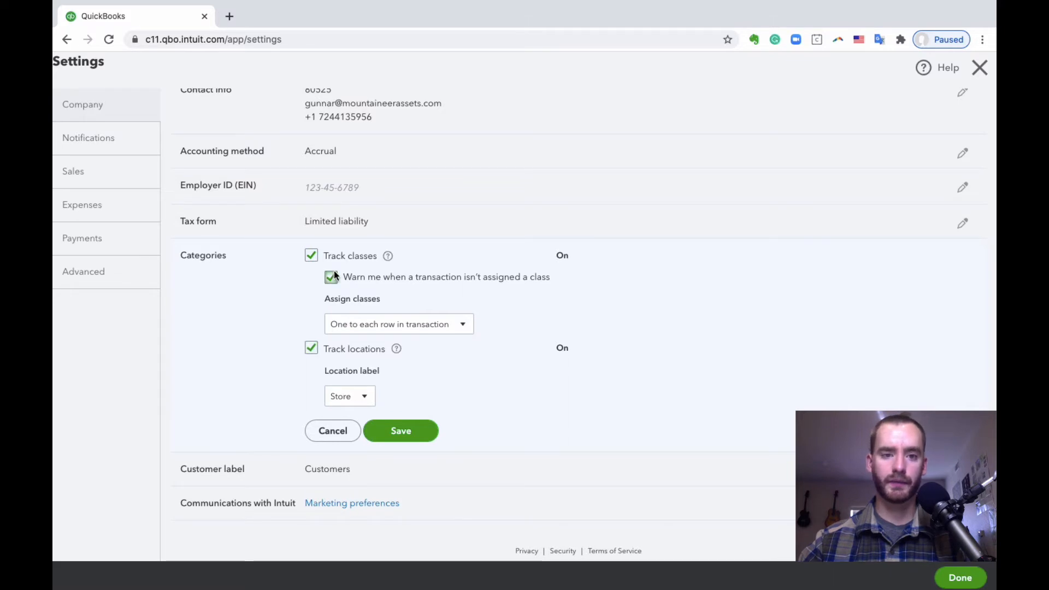
# Alternate the class assignment between One to entire transaction and One to each row in transaction, ending on One to each row in transaction
pyautogui.scroll(-1, 481, 269)
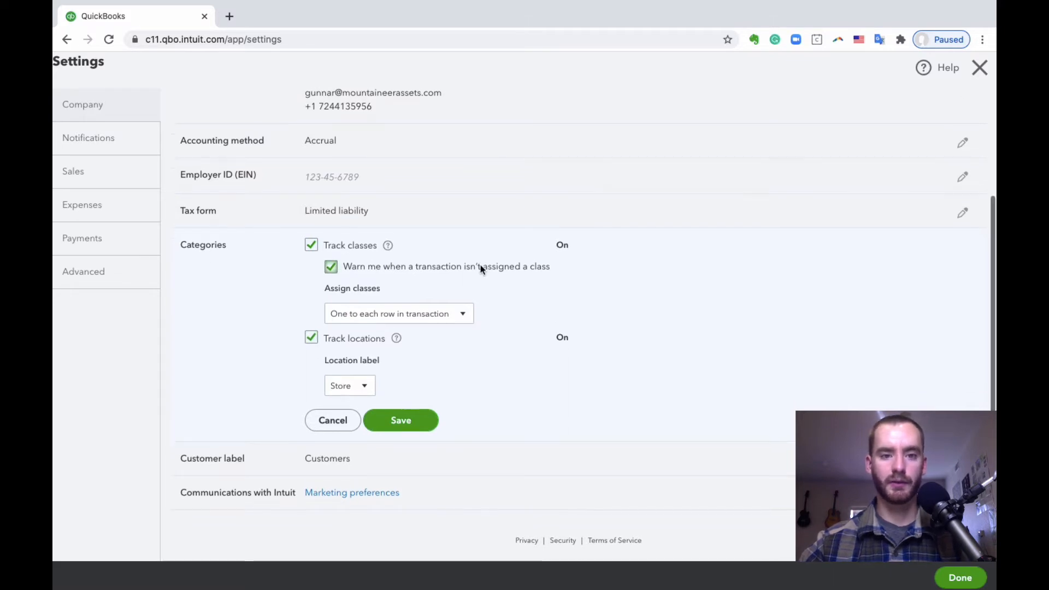
pyautogui.click(462, 318)
pyautogui.click(462, 318)
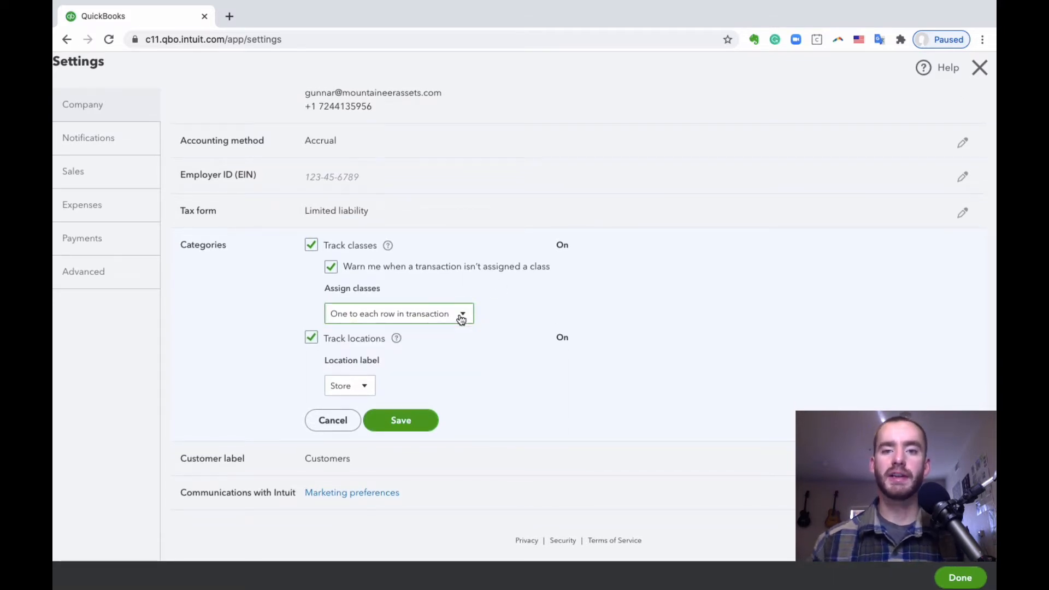
pyautogui.click(462, 318)
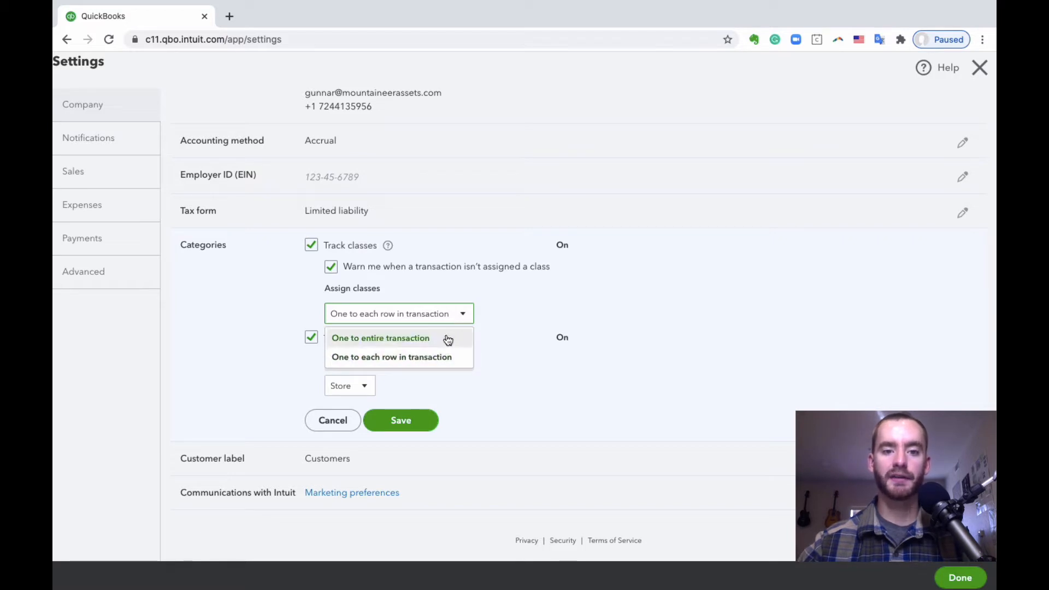
pyautogui.click(445, 338)
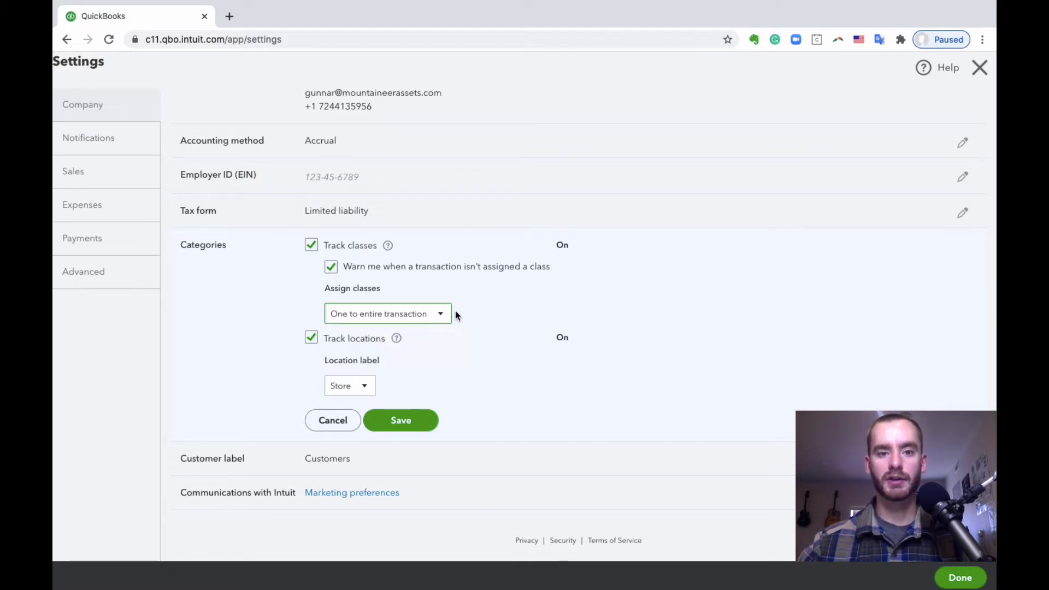
pyautogui.click(439, 313)
pyautogui.click(440, 355)
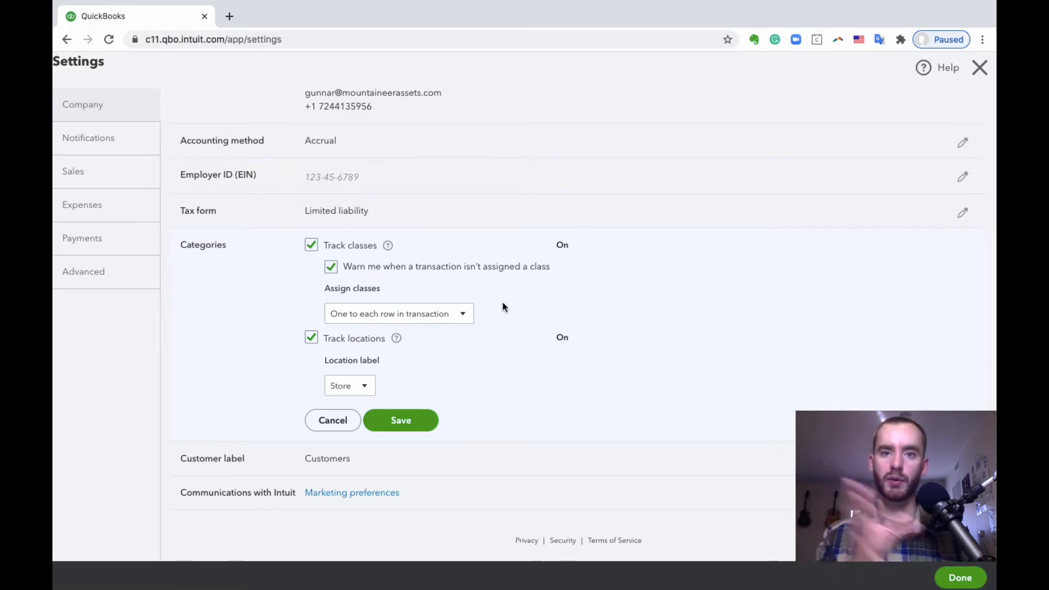
pyautogui.click(445, 320)
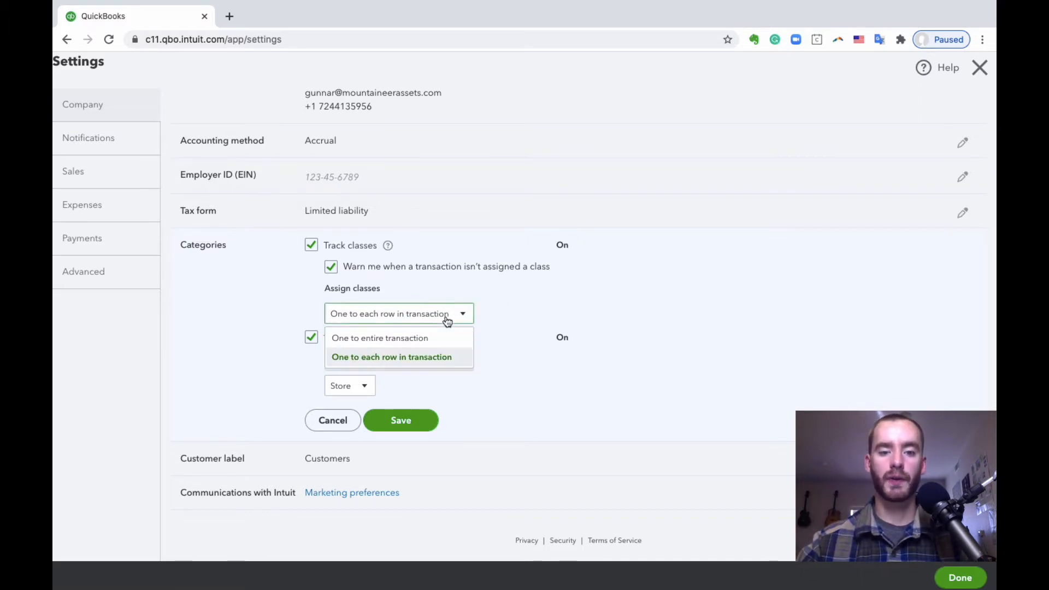
pyautogui.click(445, 357)
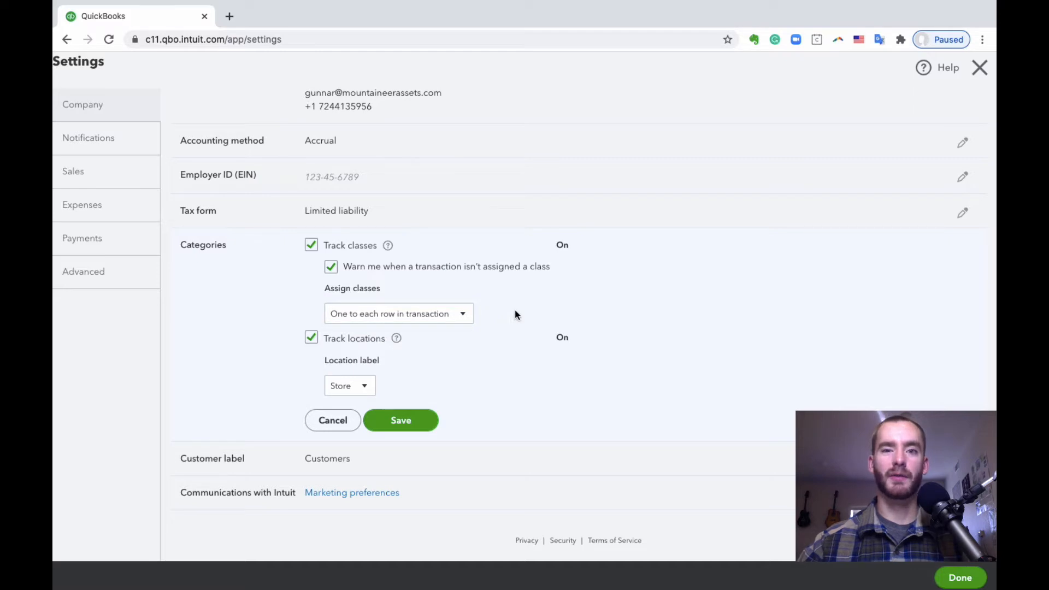
pyautogui.click(449, 312)
pyautogui.click(435, 335)
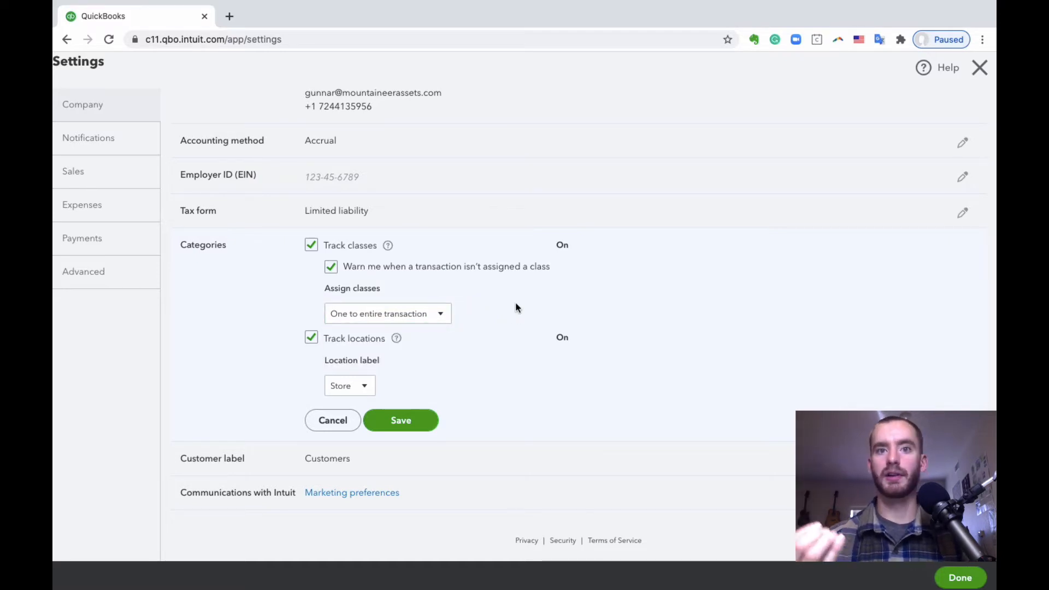
pyautogui.click(442, 314)
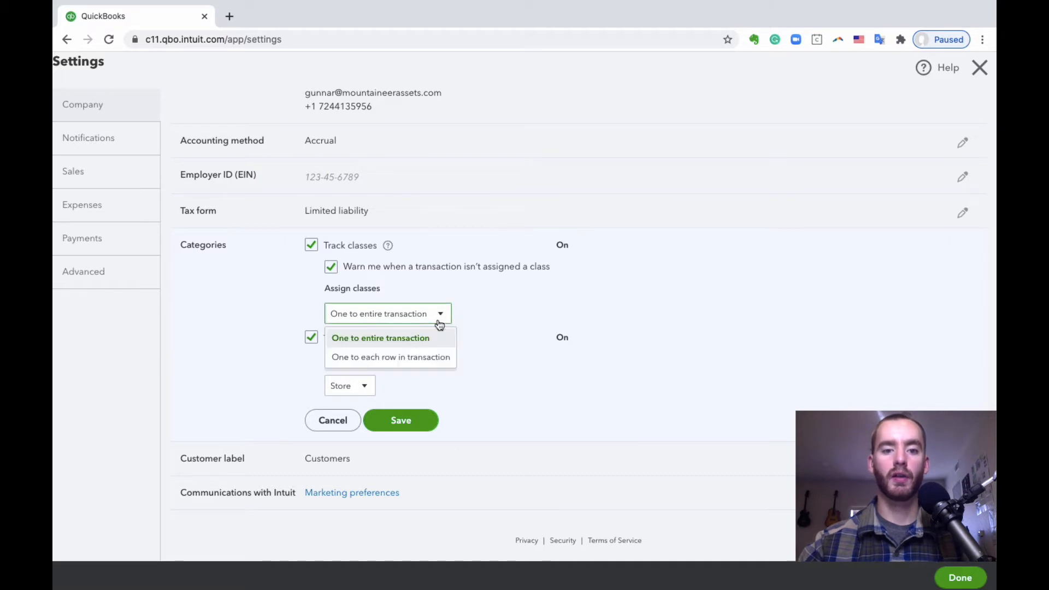
pyautogui.click(430, 356)
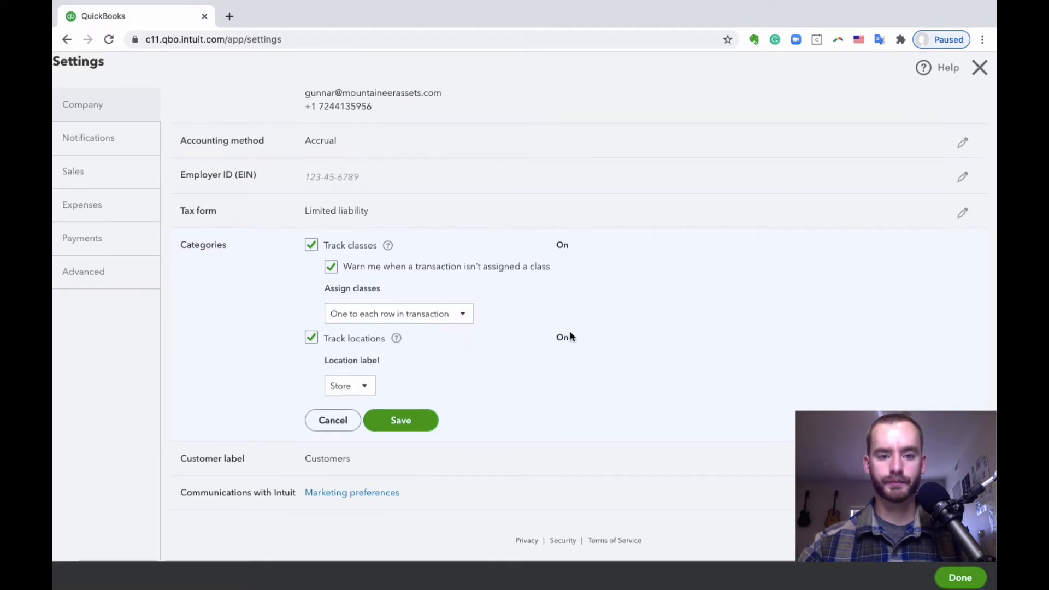
# Choose Store as the location label from the available options and save the category tracking settings
pyautogui.click(361, 385)
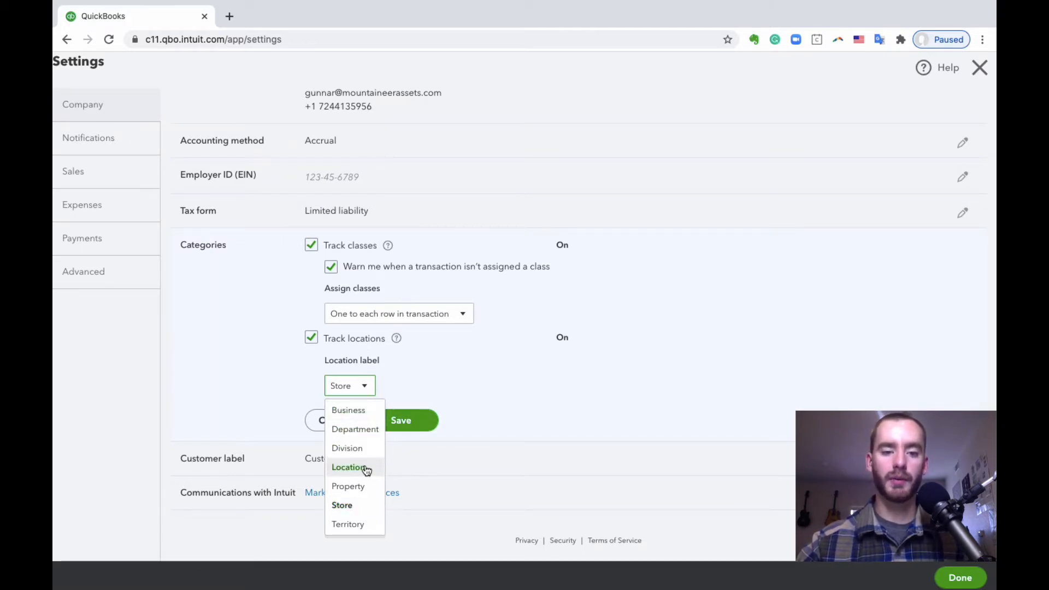
pyautogui.click(358, 504)
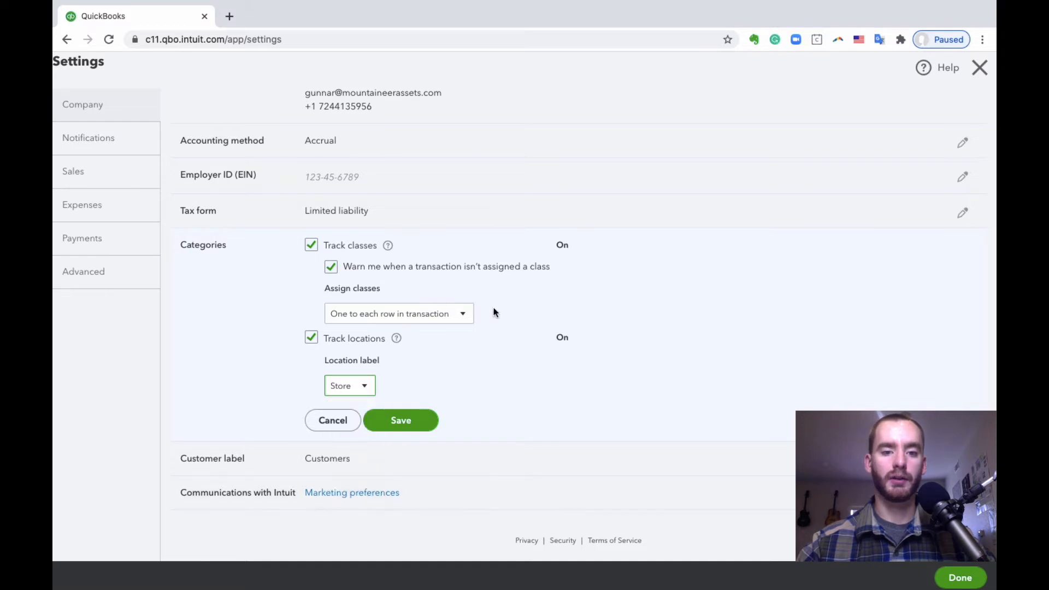
pyautogui.click(413, 425)
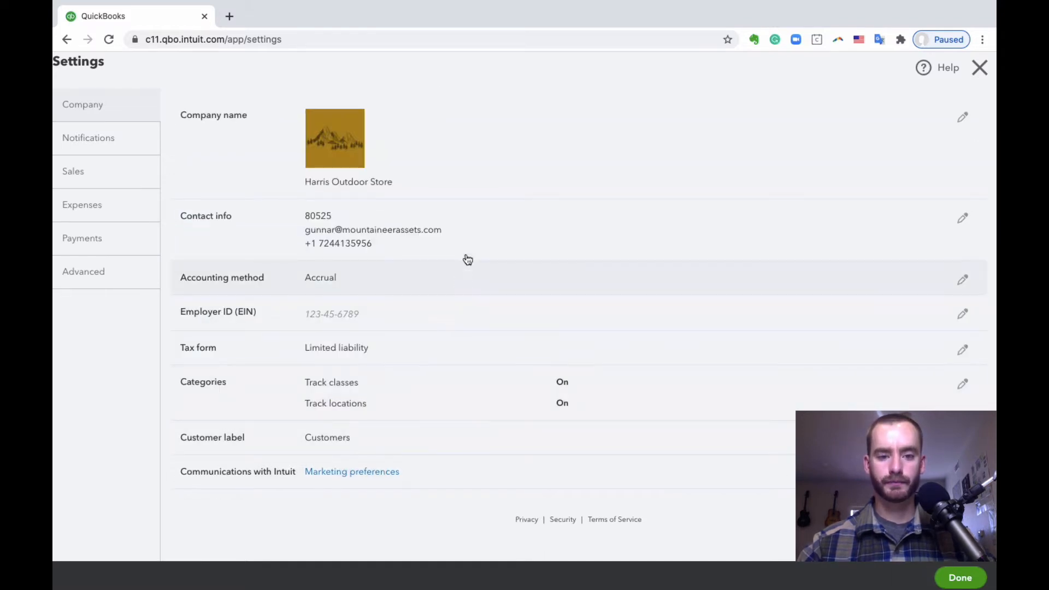
# Switch the customer label to Donors, return it to Customers, and save the setting
pyautogui.click(485, 430)
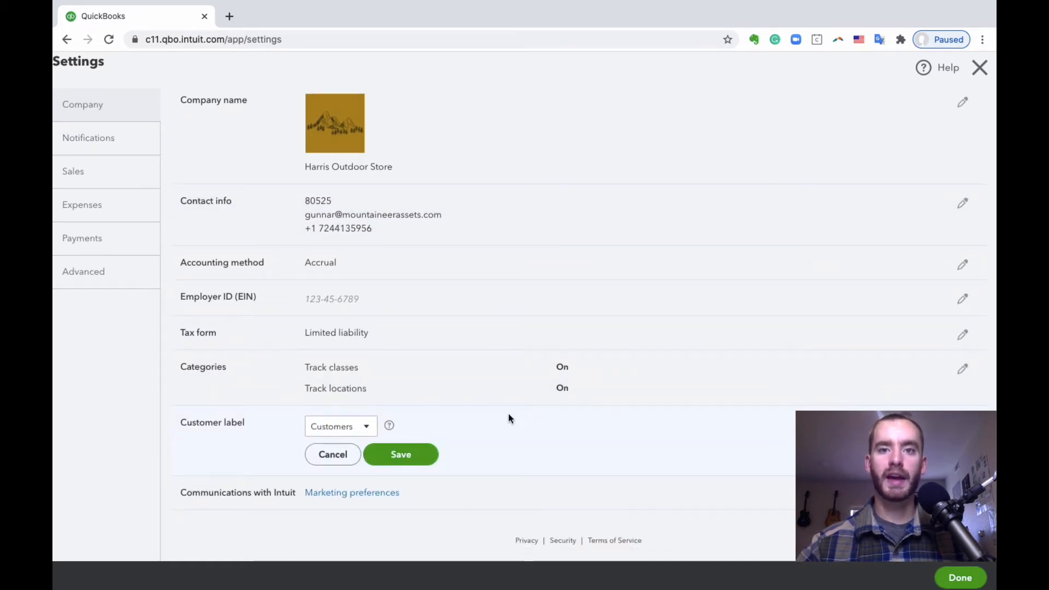
pyautogui.click(363, 426)
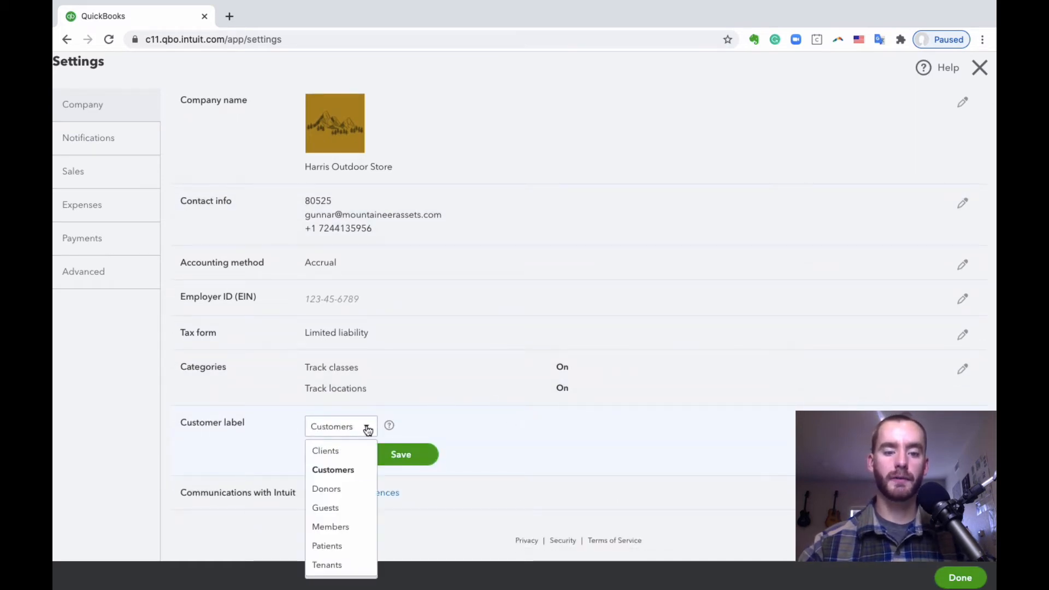
pyautogui.click(343, 489)
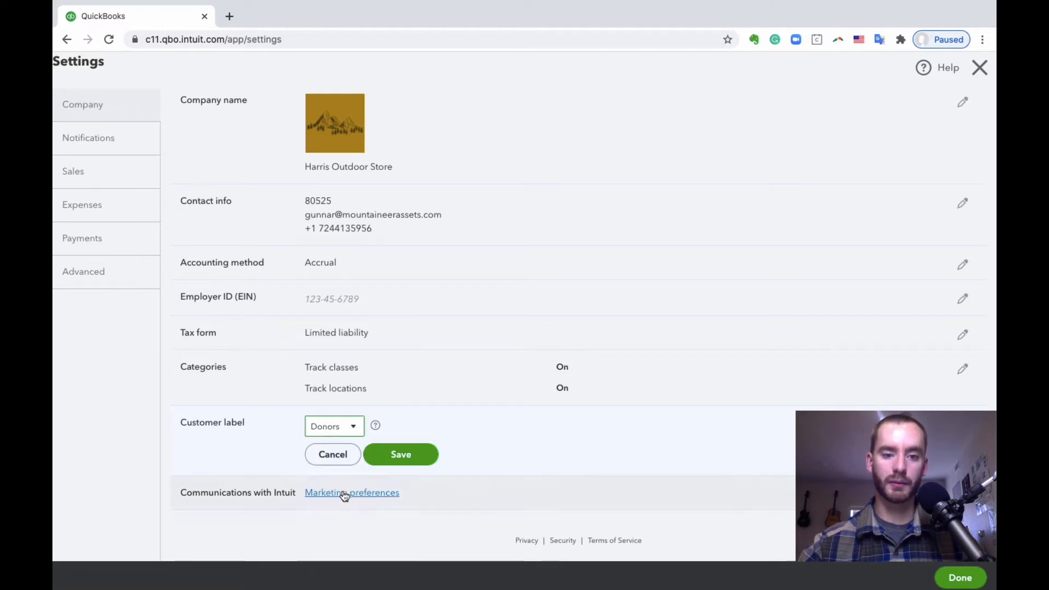
pyautogui.click(354, 432)
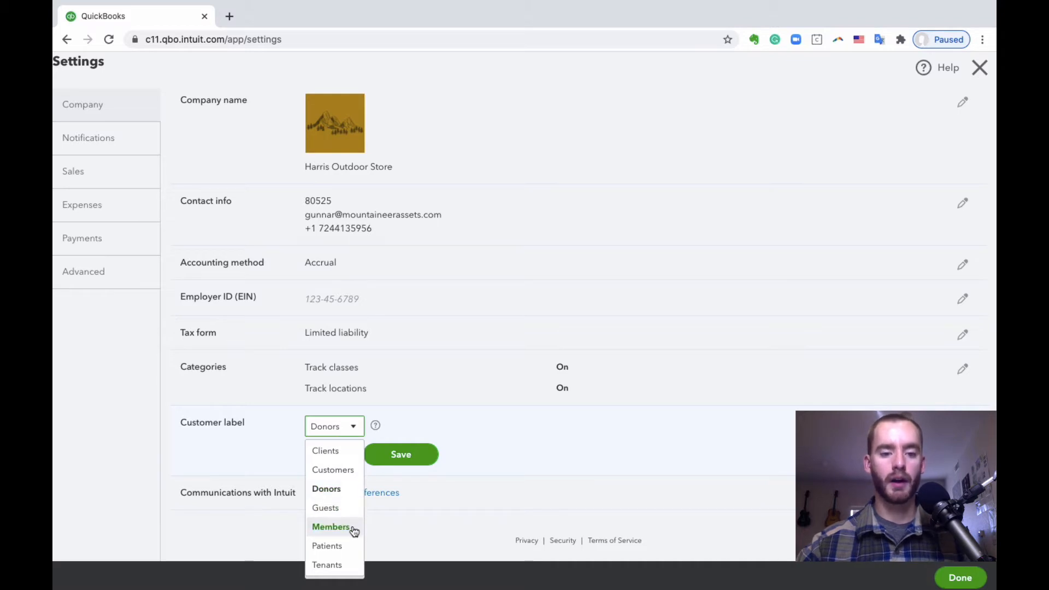
pyautogui.click(344, 469)
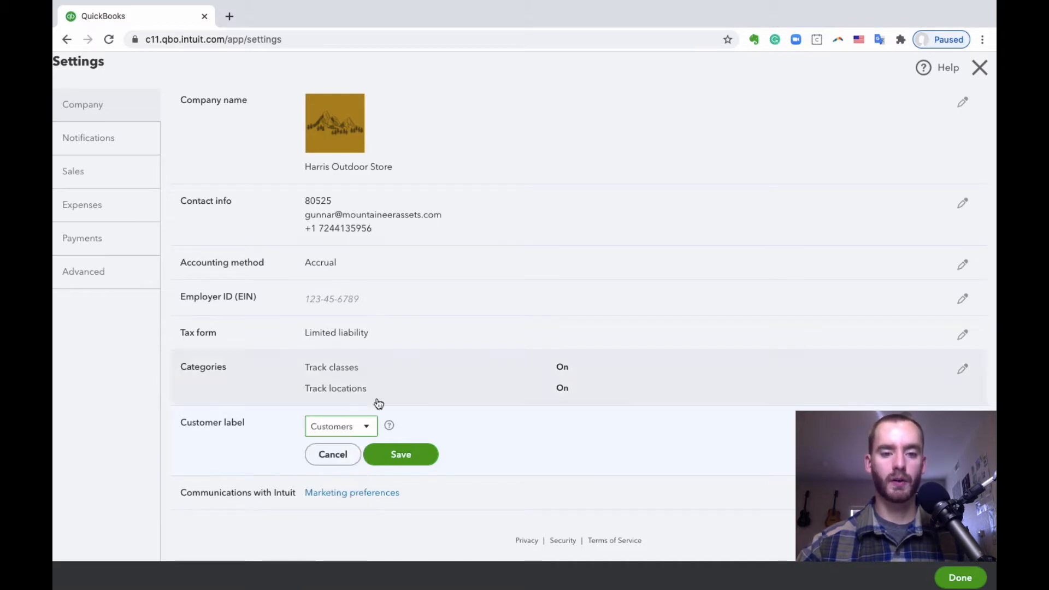
pyautogui.click(412, 455)
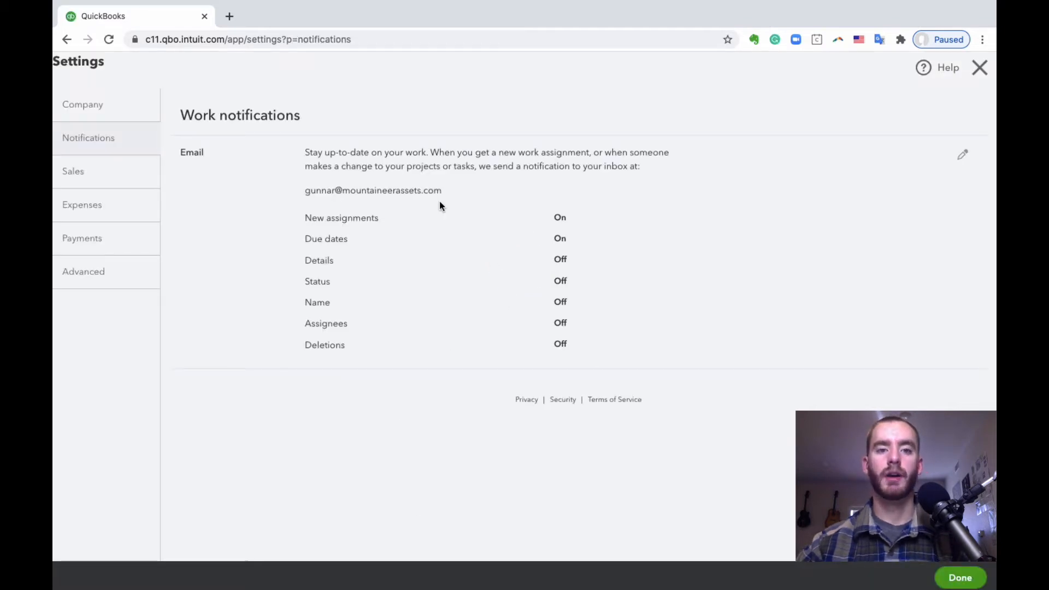
# Open the Sales settings and look through all sections, from form customization down to statements
pyautogui.click(81, 174)
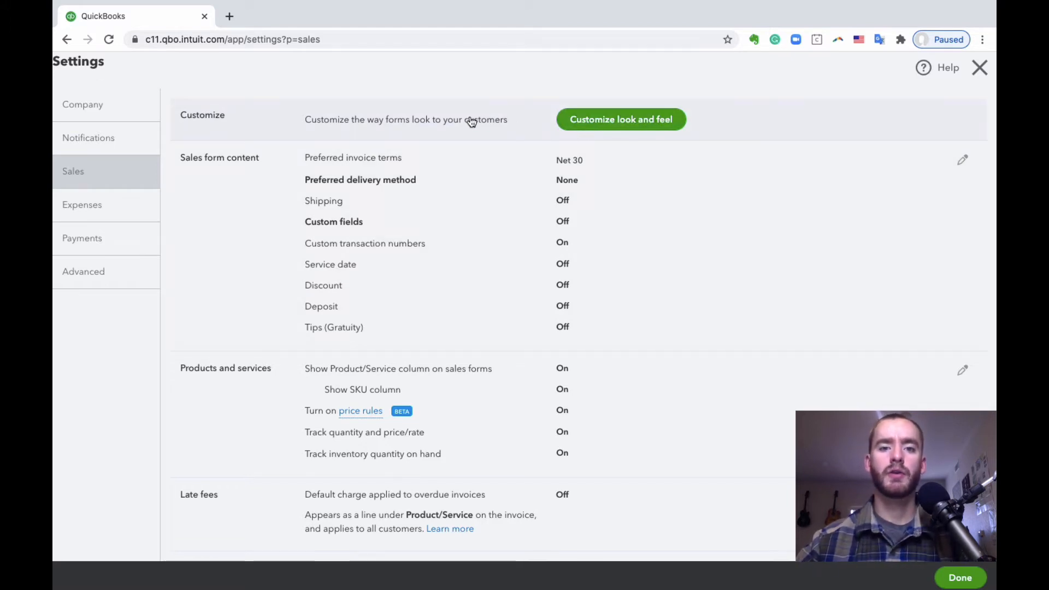
pyautogui.scroll(-3, 461, 285)
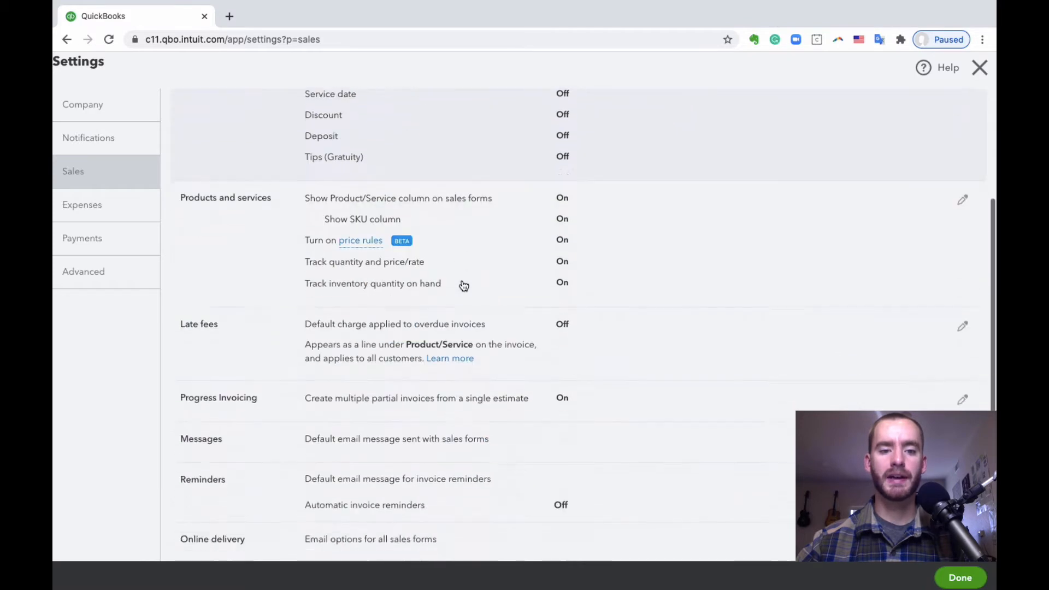
pyautogui.scroll(3, 461, 285)
pyautogui.scroll(-5, 374, 191)
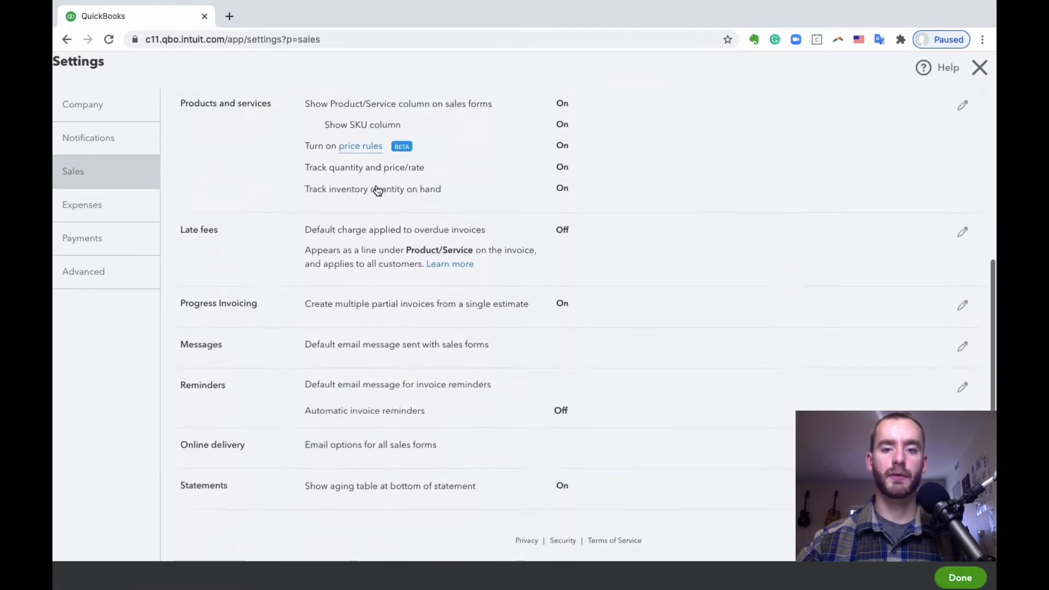
pyautogui.scroll(5, 374, 190)
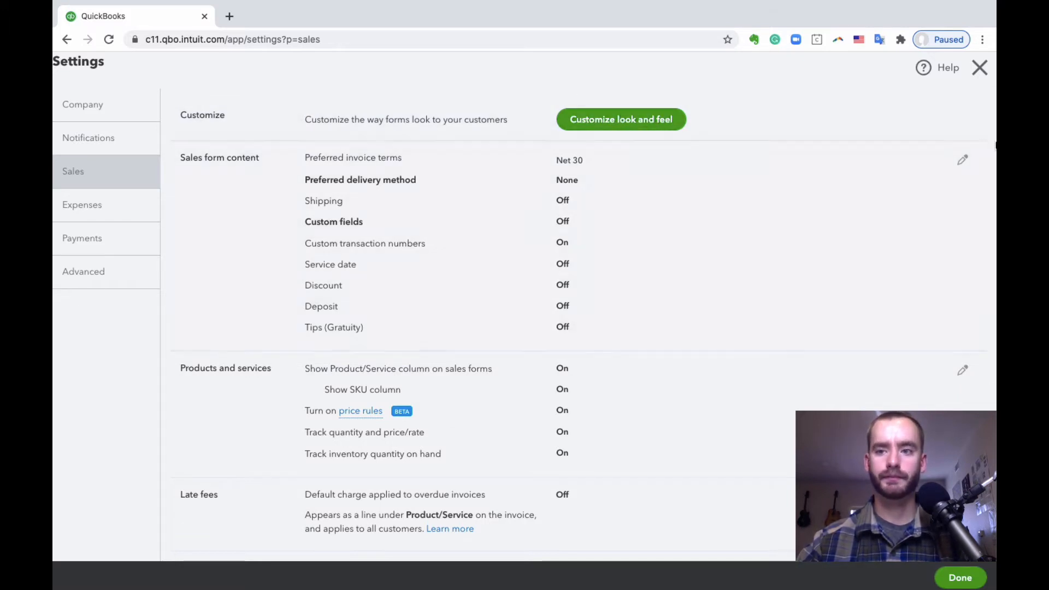
# Edit the sales form content and set the preferred invoice terms to Due on receipt
pyautogui.click(963, 159)
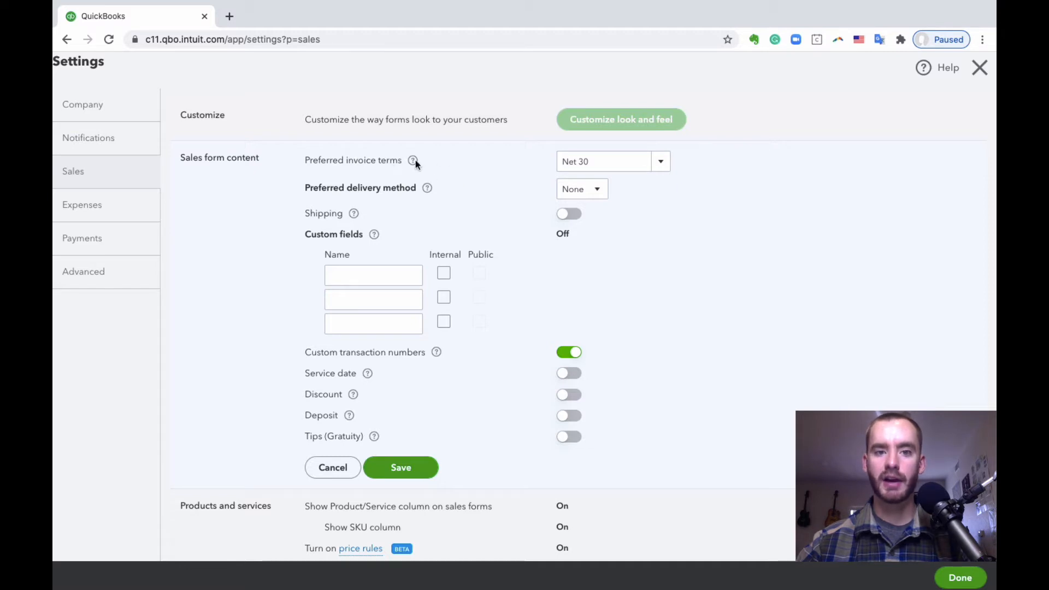
pyautogui.click(664, 162)
pyautogui.click(665, 162)
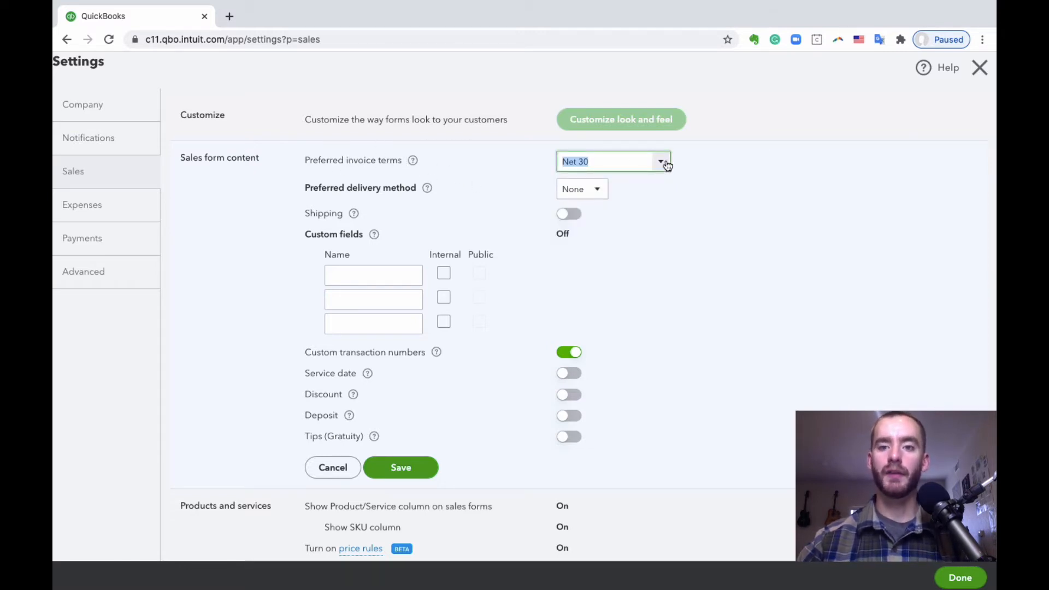
pyautogui.click(665, 163)
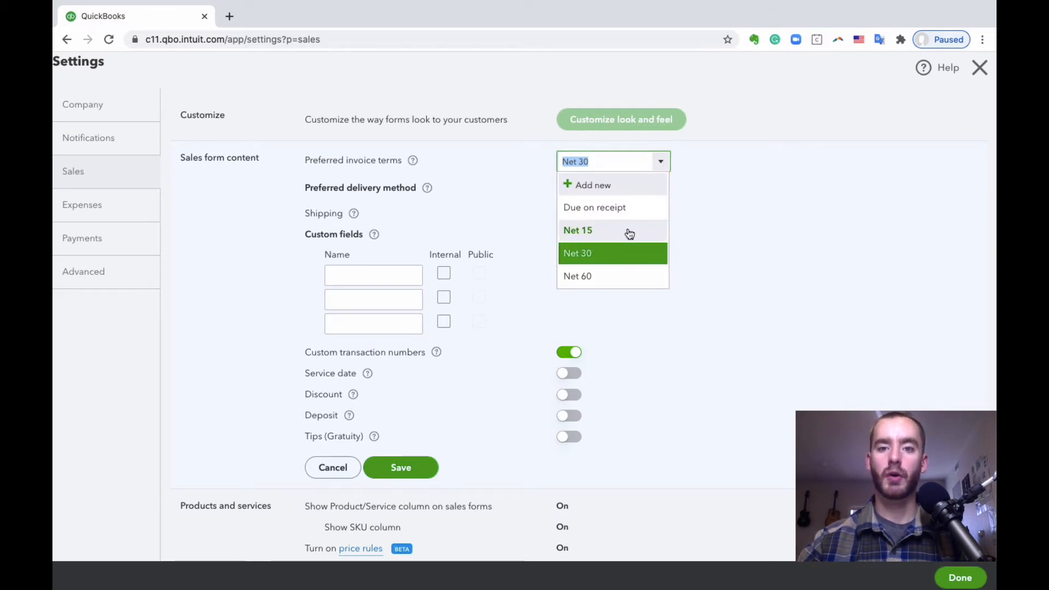
pyautogui.click(625, 209)
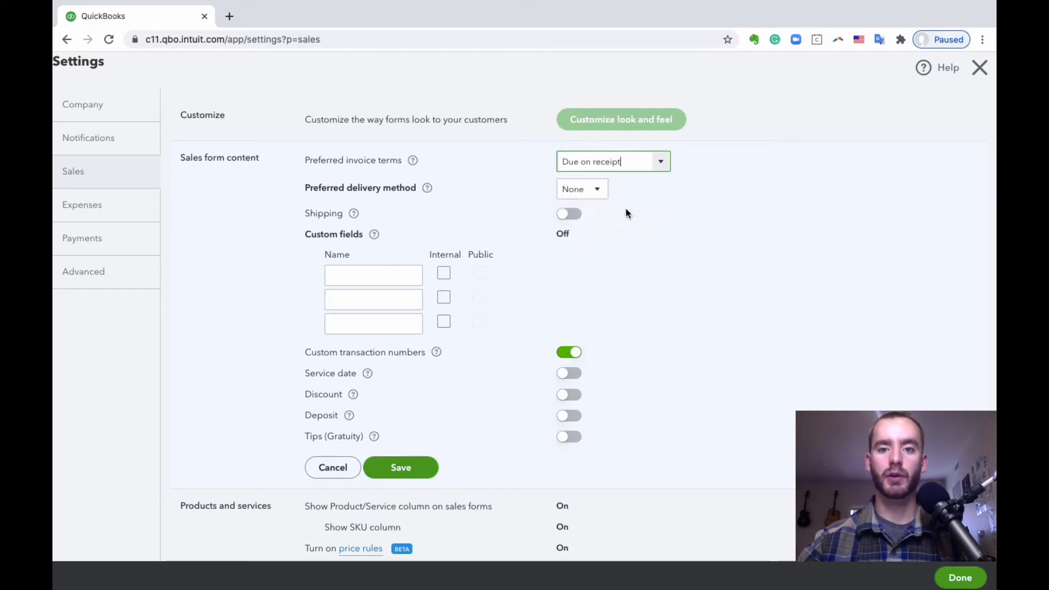
# Set the preferred invoice terms to Net 30 and the preferred delivery method to Send later
pyautogui.click(663, 164)
pyautogui.click(604, 253)
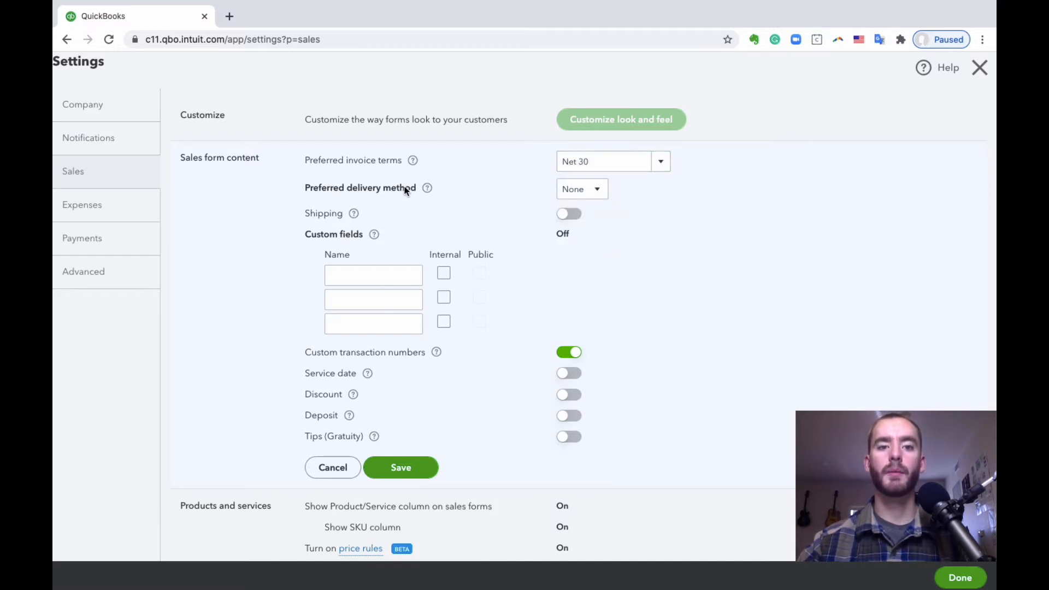
pyautogui.click(599, 190)
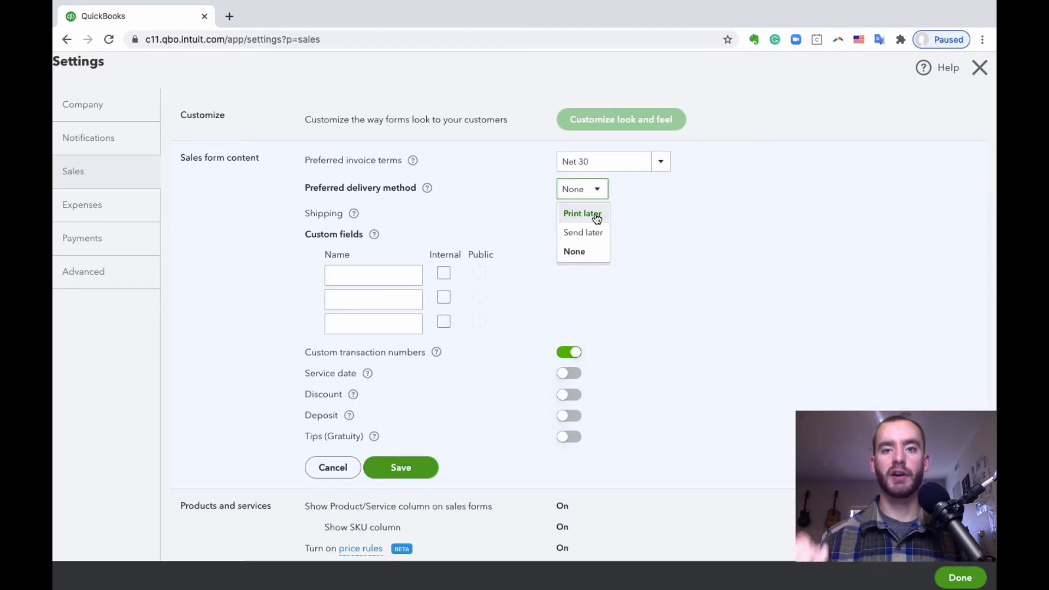
pyautogui.click(596, 218)
pyautogui.click(610, 192)
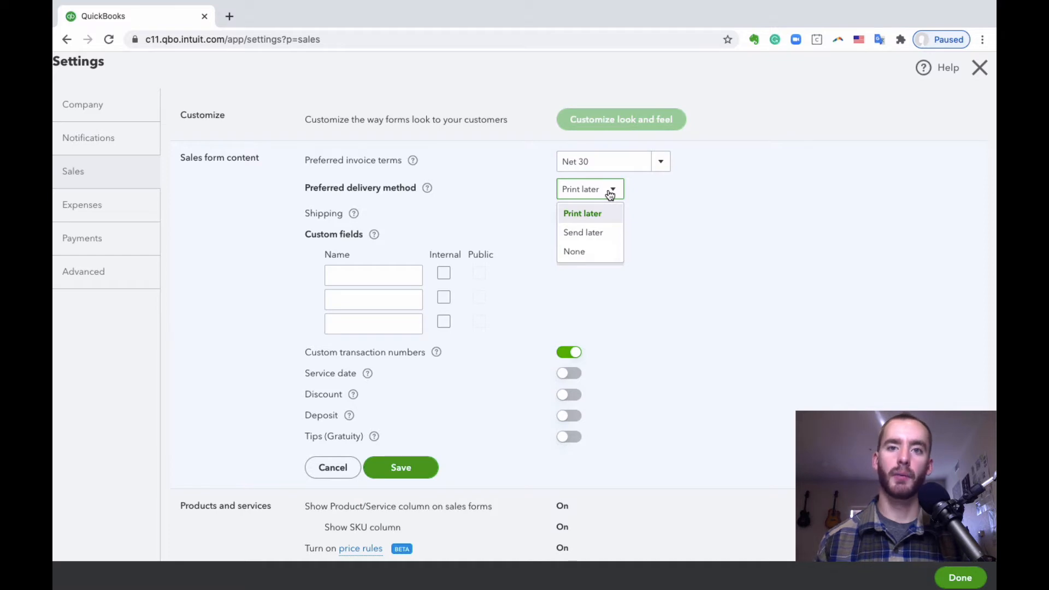
pyautogui.click(606, 234)
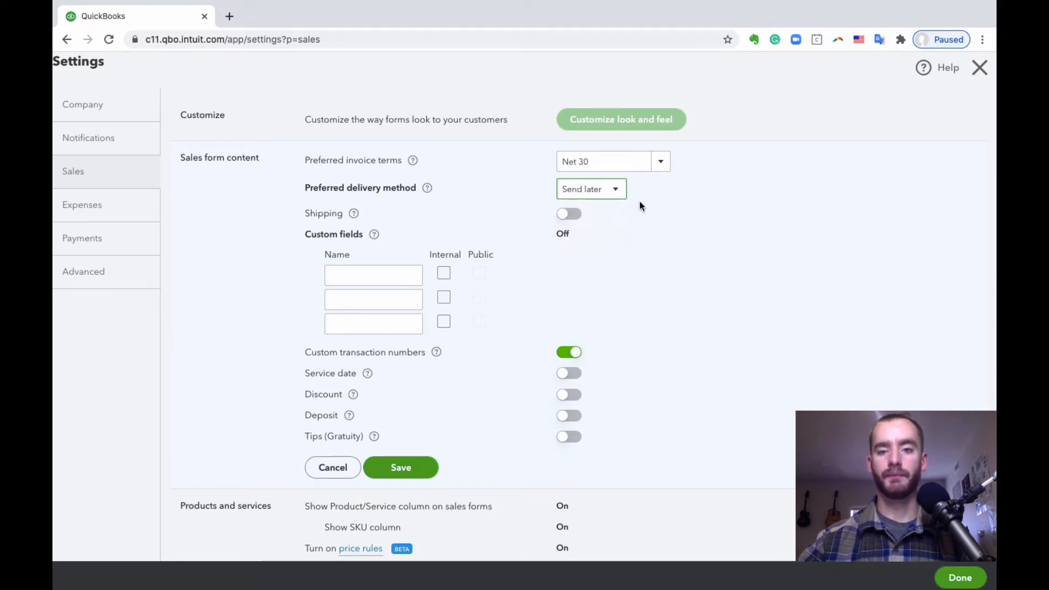
pyautogui.click(606, 195)
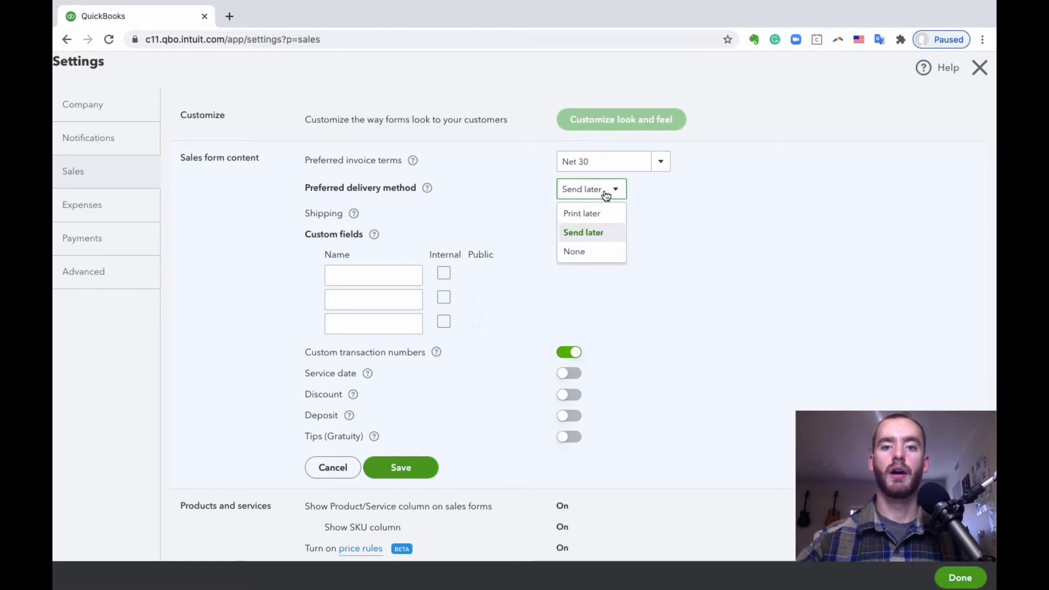
pyautogui.click(693, 230)
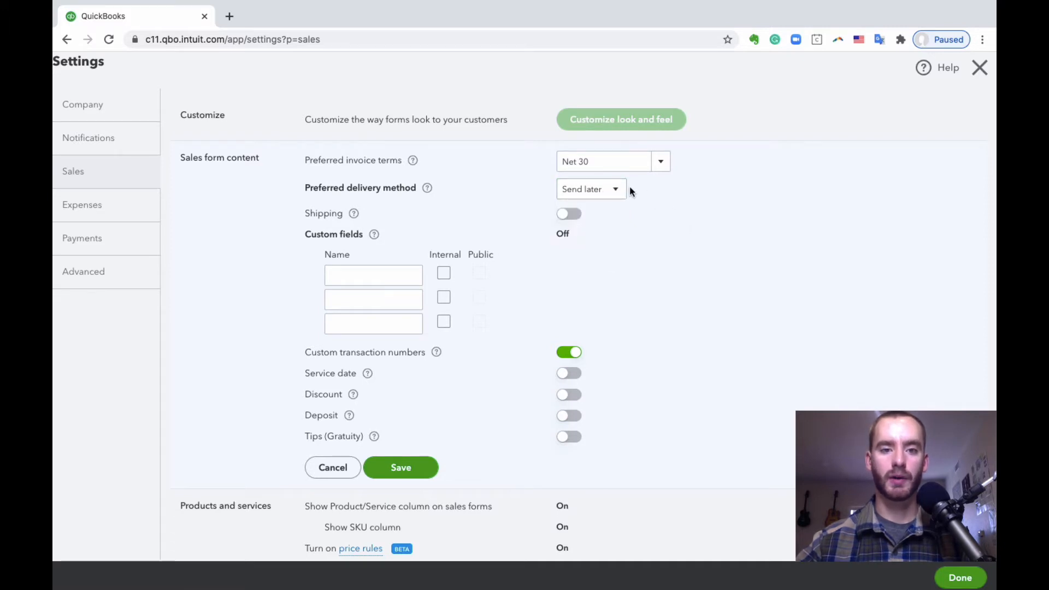
# Turn on Shipping in the sales form content and check the custom field name entries without filling them in
pyautogui.scroll(-1, 655, 196)
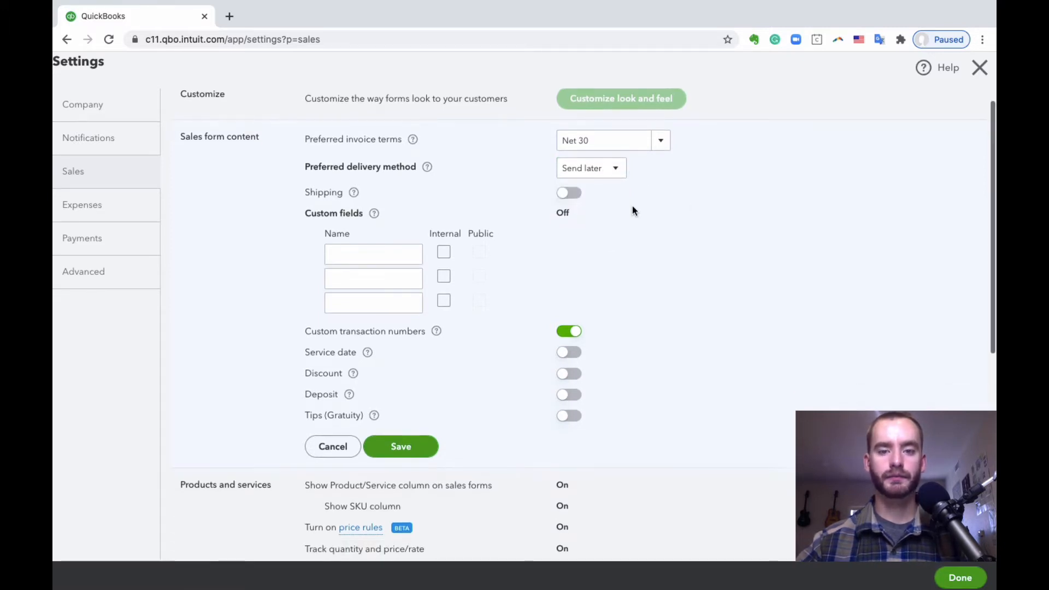
pyautogui.click(568, 194)
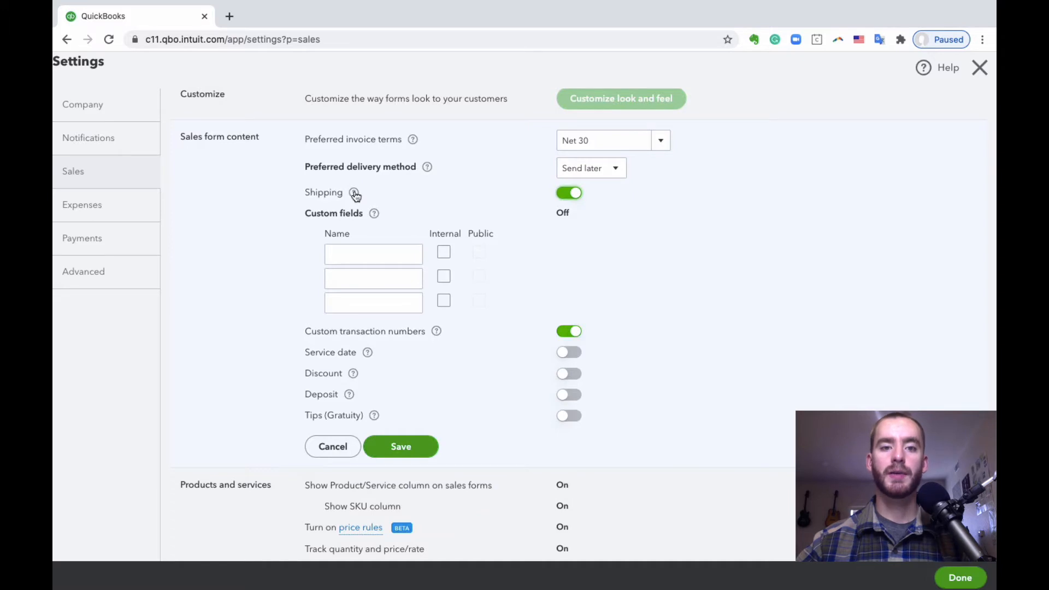
pyautogui.scroll(-1, 615, 191)
pyautogui.scroll(1, 600, 183)
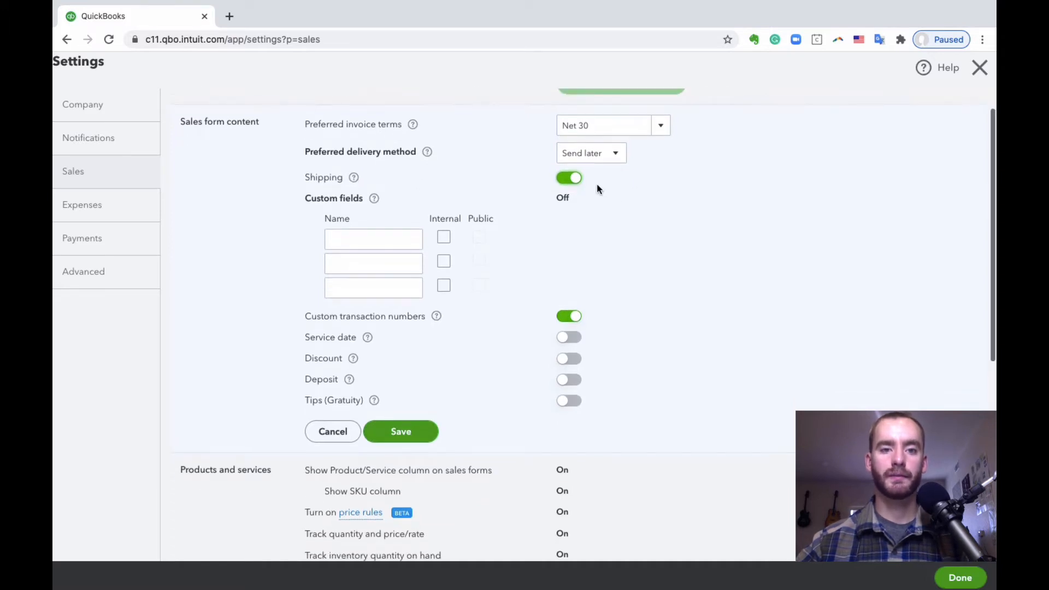
pyautogui.scroll(-1, 683, 229)
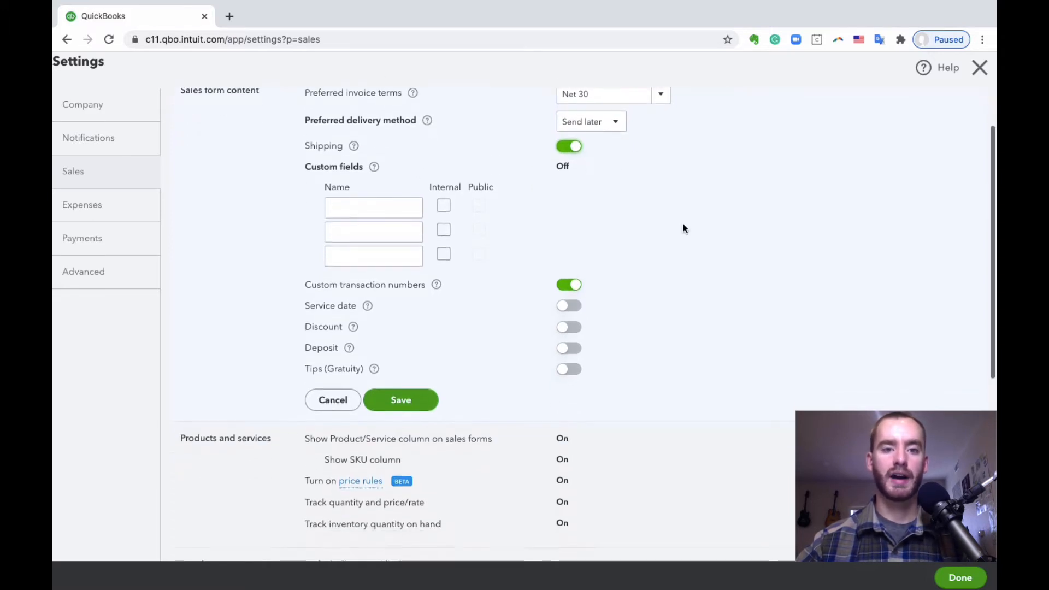
pyautogui.click(376, 214)
pyautogui.click(243, 215)
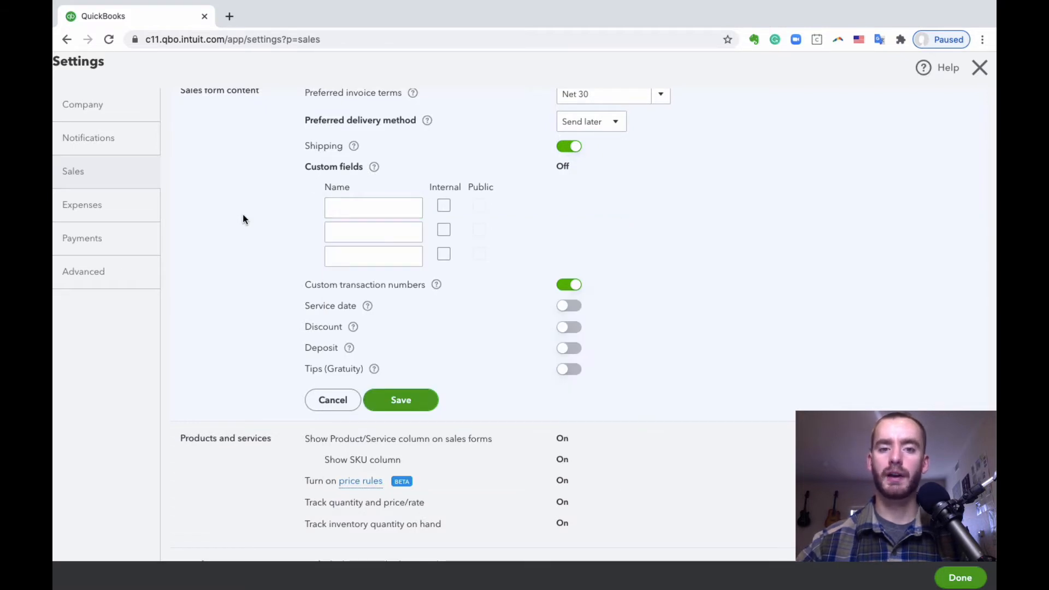
# Switch custom transaction numbers off and back on, and turn on the service date
pyautogui.scroll(-3, 251, 227)
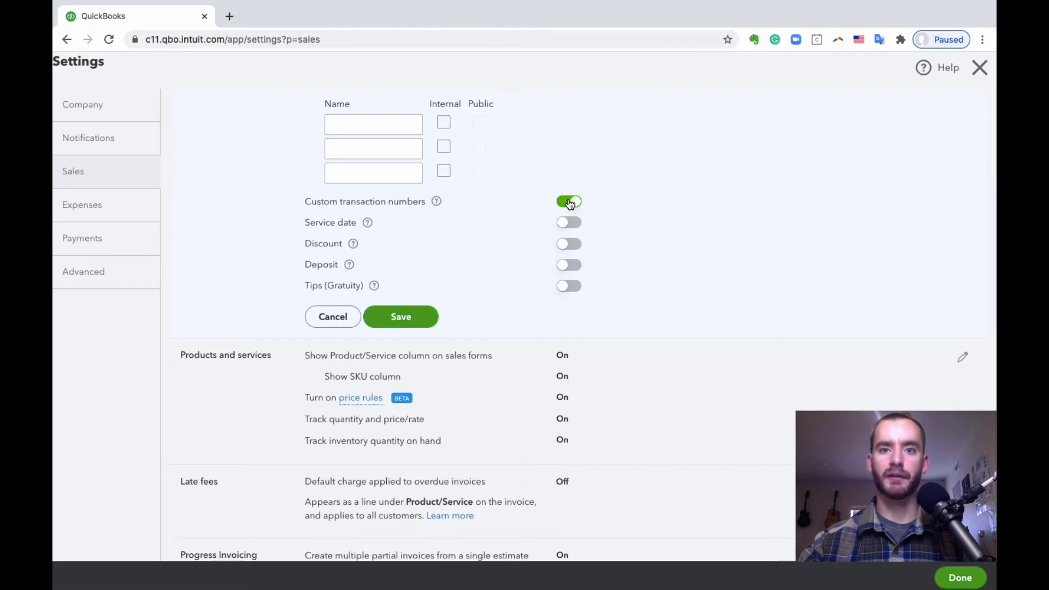
pyautogui.click(570, 203)
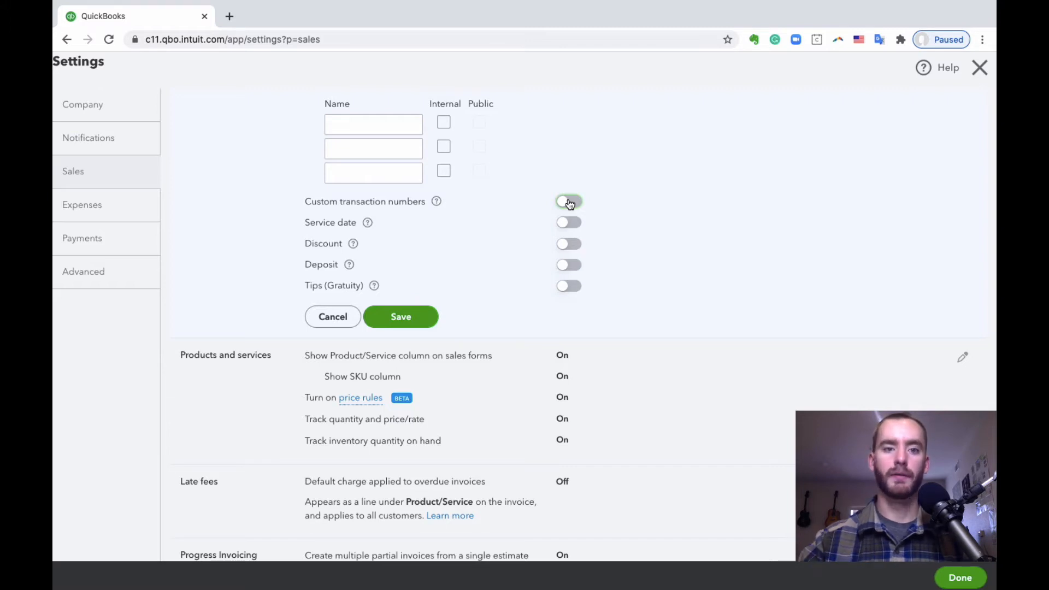
pyautogui.click(569, 202)
pyautogui.click(571, 223)
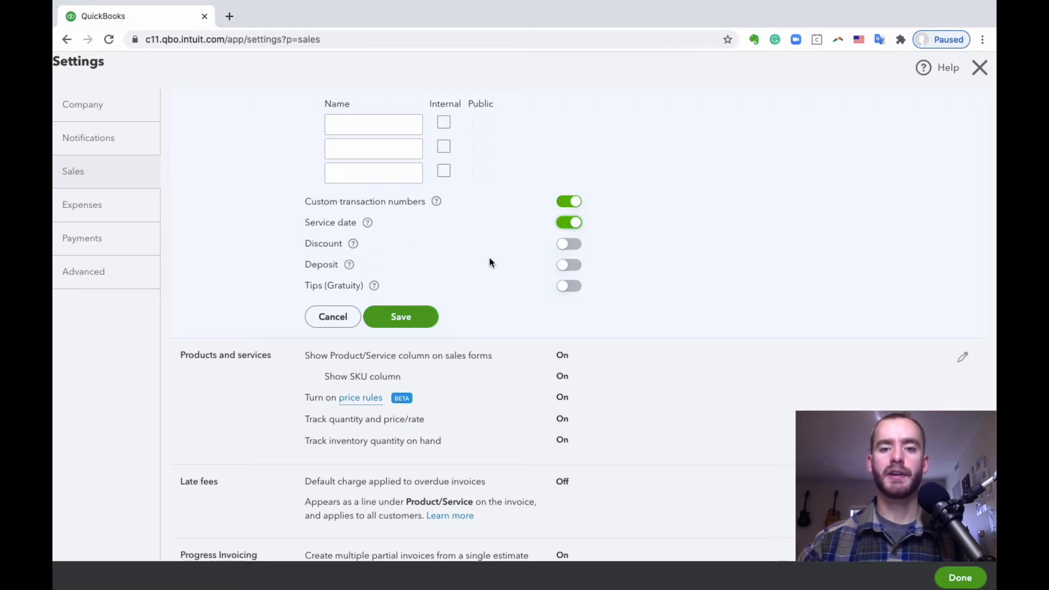
# Try the Deposit option on and off, leave it off, and save the sales form content settings
pyautogui.scroll(-1, 489, 263)
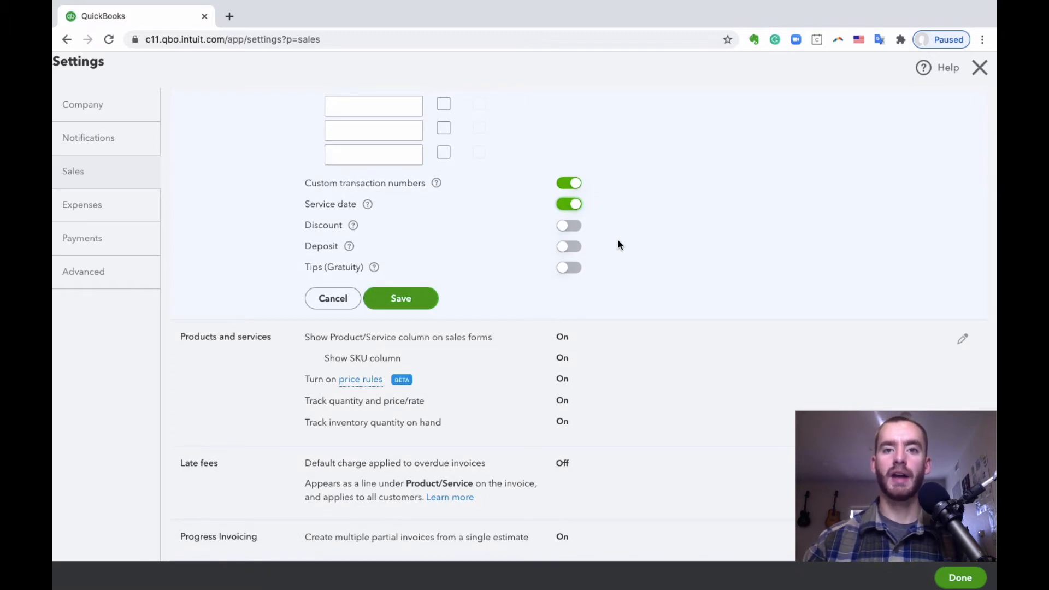
pyautogui.click(574, 249)
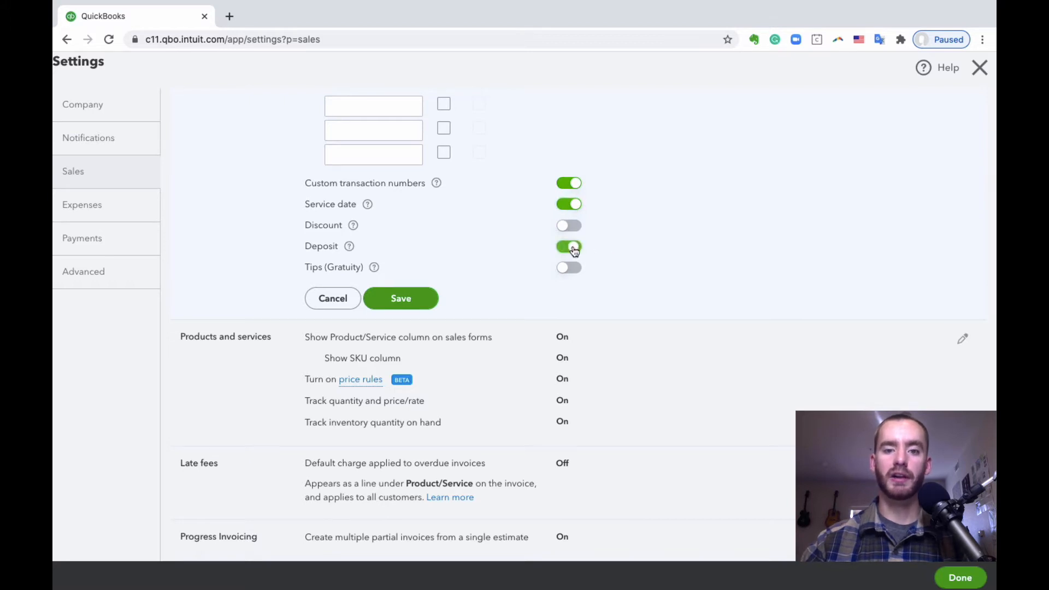
pyautogui.click(574, 250)
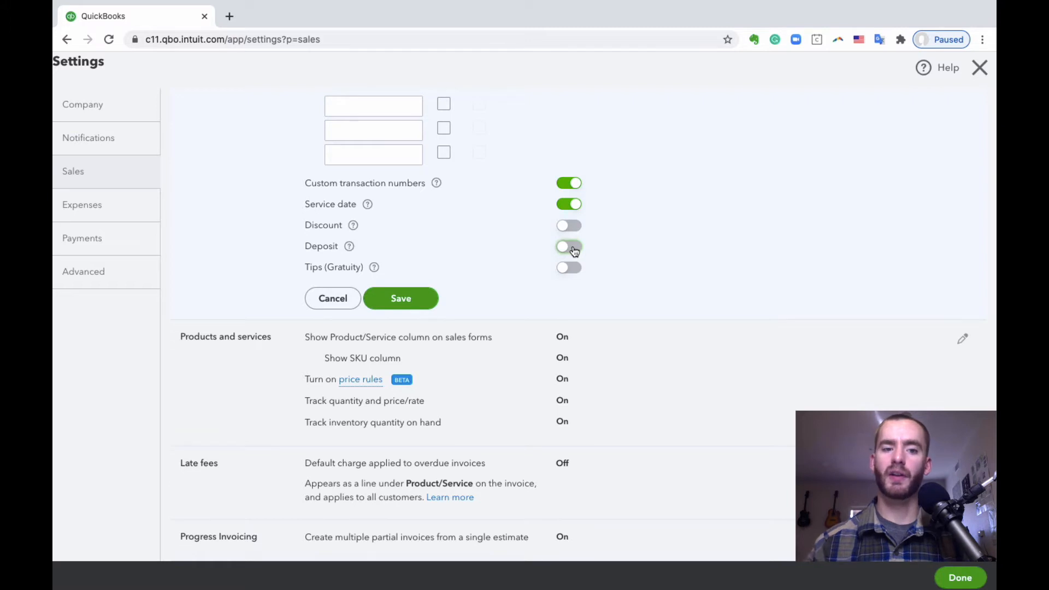
pyautogui.click(573, 249)
pyautogui.click(573, 249)
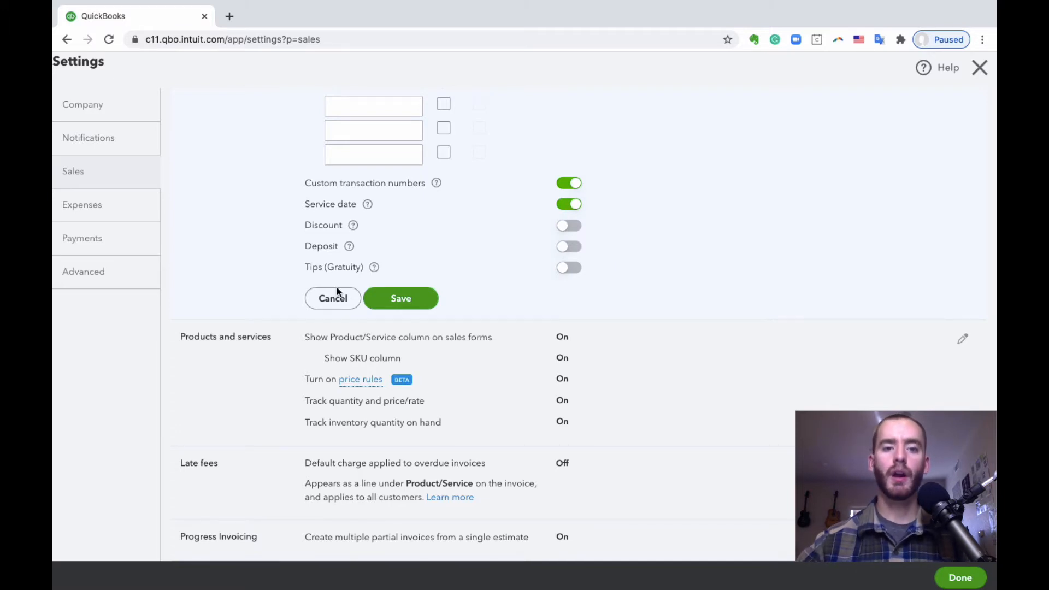
pyautogui.click(423, 305)
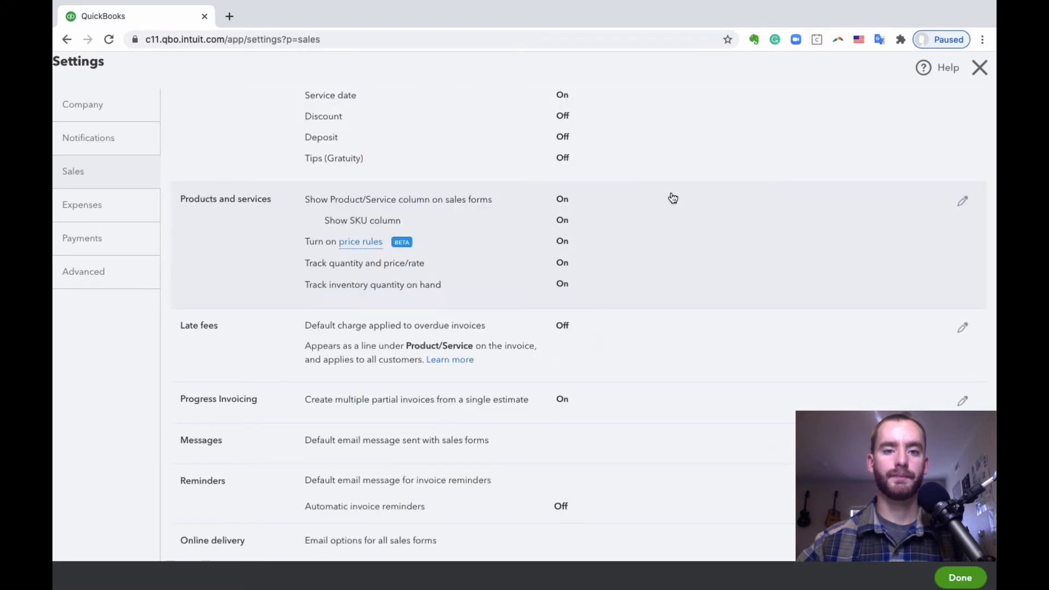
# Edit the Products and services settings to turn off the SKU column and price rules
pyautogui.click(963, 201)
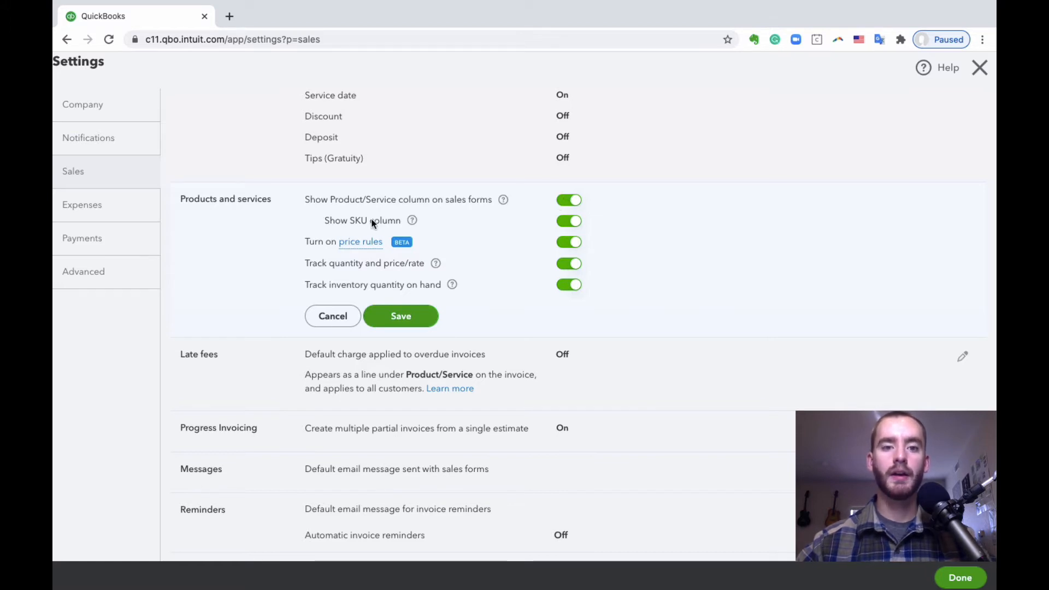
pyautogui.click(332, 225)
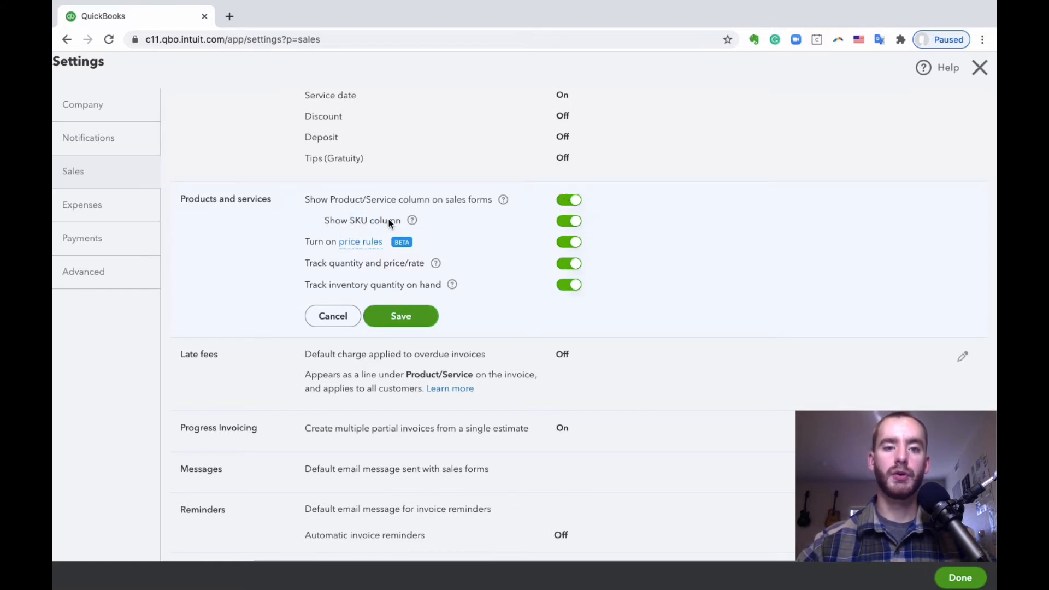
pyautogui.click(576, 222)
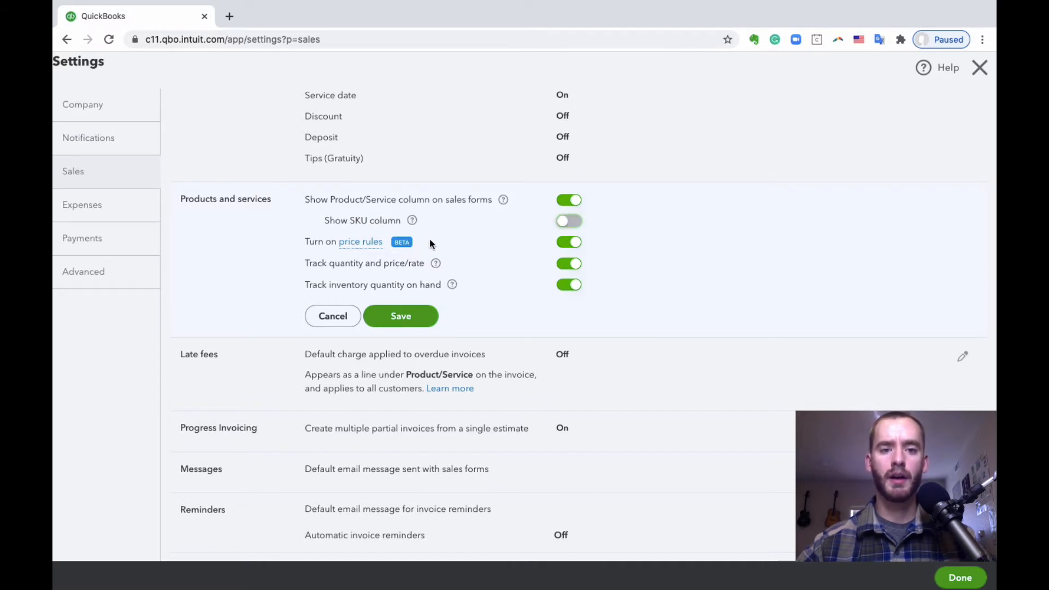
pyautogui.scroll(-1, 460, 241)
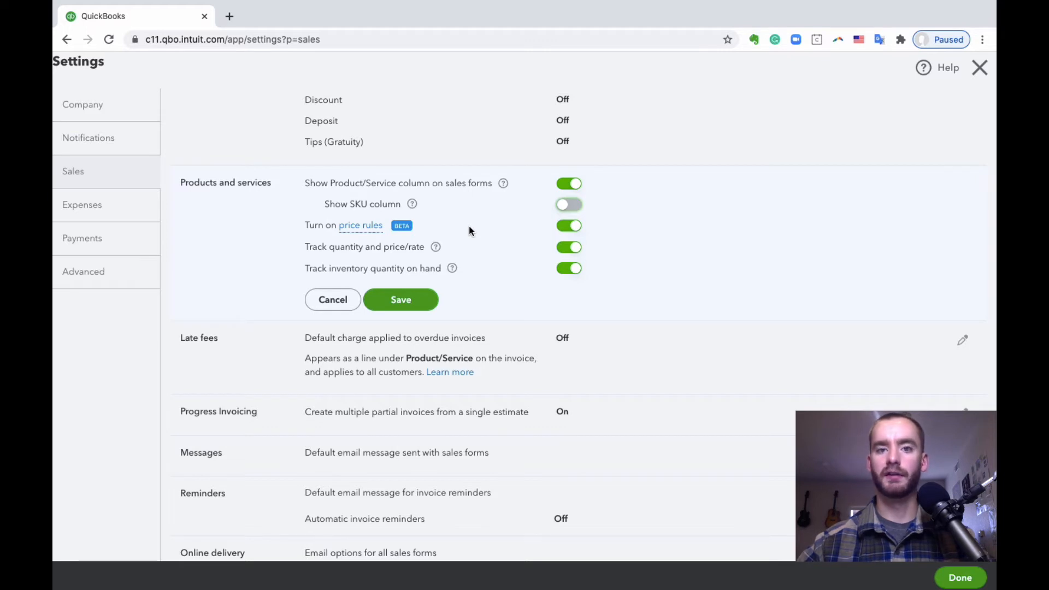
pyautogui.click(571, 226)
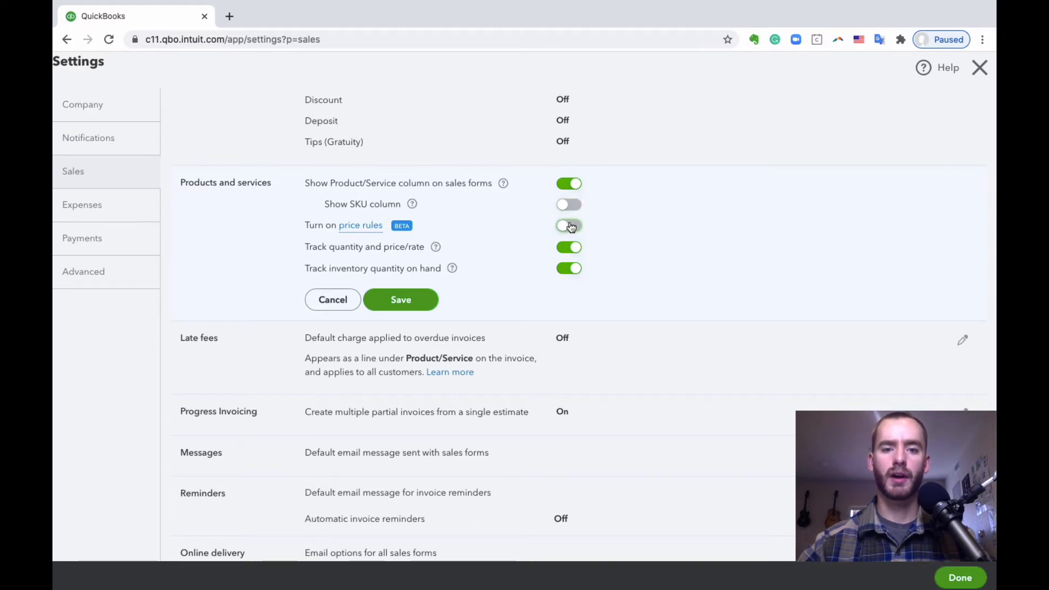
# Switch quantity and price/rate tracking off and back on, and save the Products and services settings
pyautogui.scroll(-1, 600, 218)
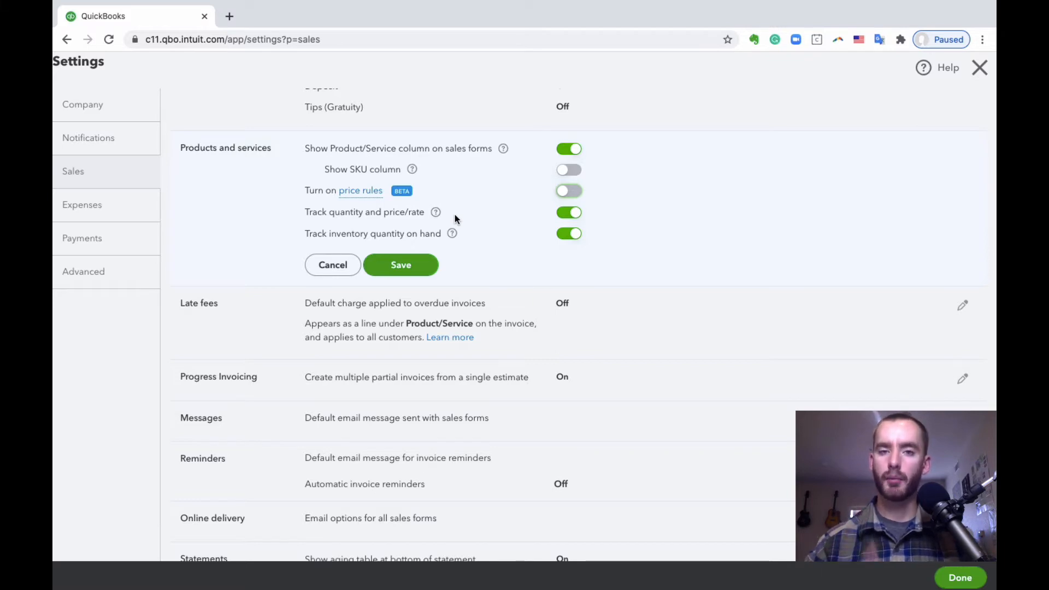
pyautogui.click(570, 217)
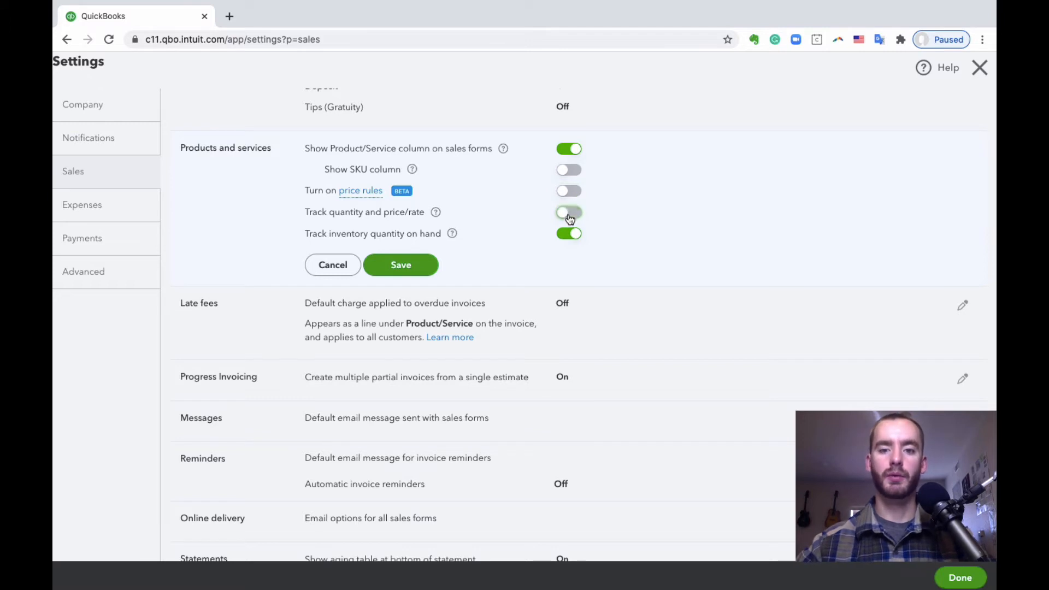
pyautogui.click(570, 217)
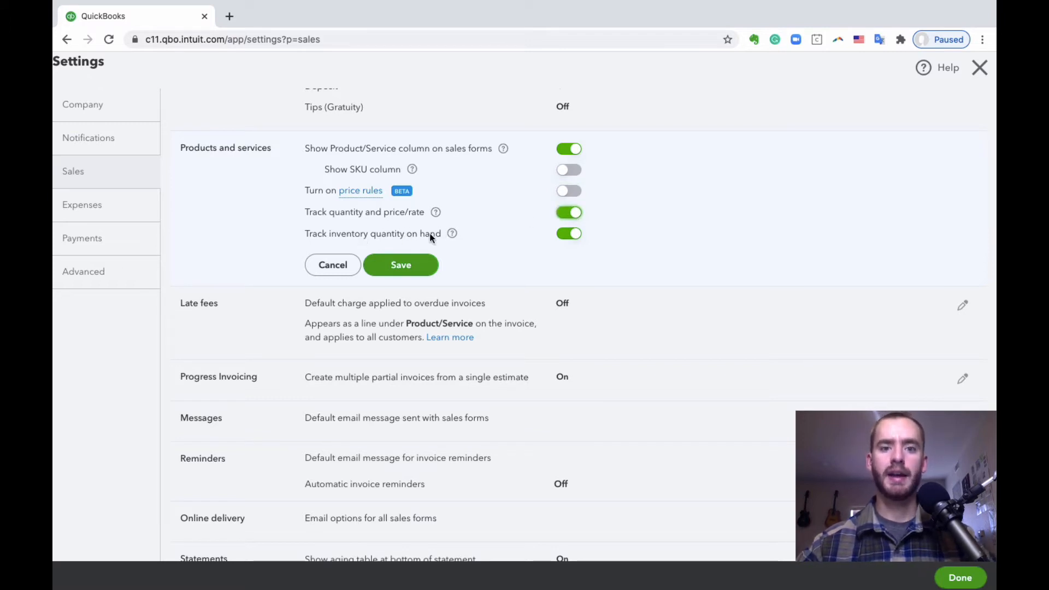
pyautogui.scroll(-1, 480, 237)
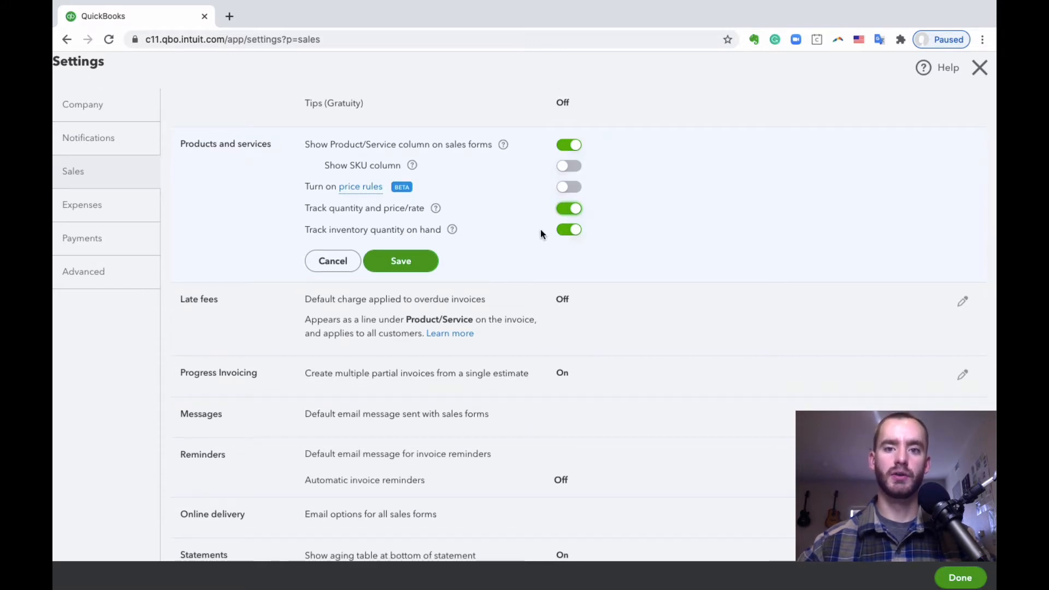
pyautogui.click(399, 263)
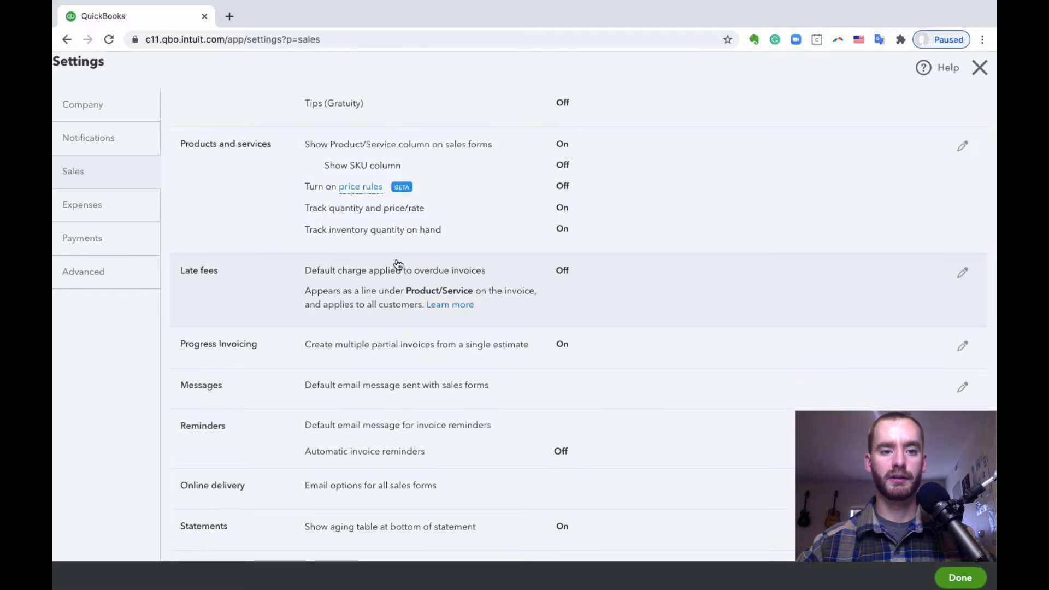
# Turn on the default late fee for overdue invoices and review its type, amount, frequency, grace period and invoice label options
pyautogui.scroll(-2, 735, 260)
pyautogui.click(462, 234)
pyautogui.scroll(-2, 475, 224)
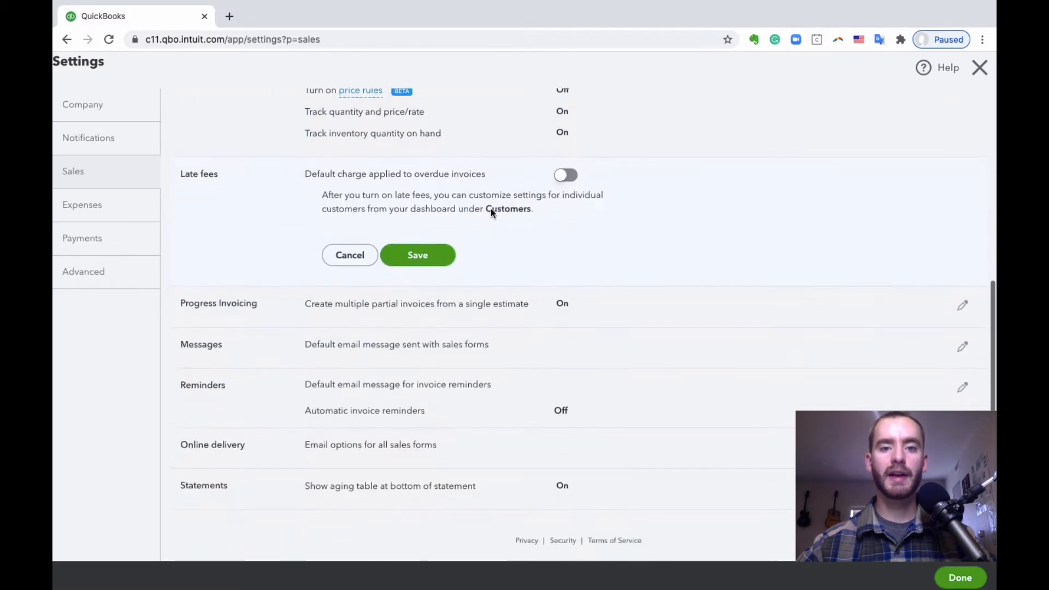
pyautogui.click(565, 175)
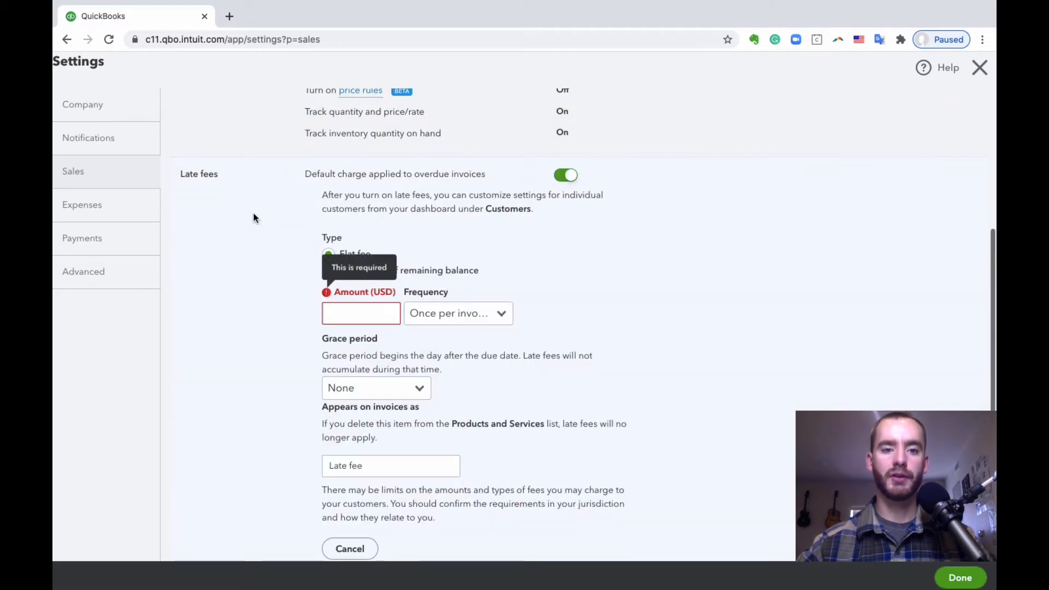
pyautogui.scroll(-2, 253, 218)
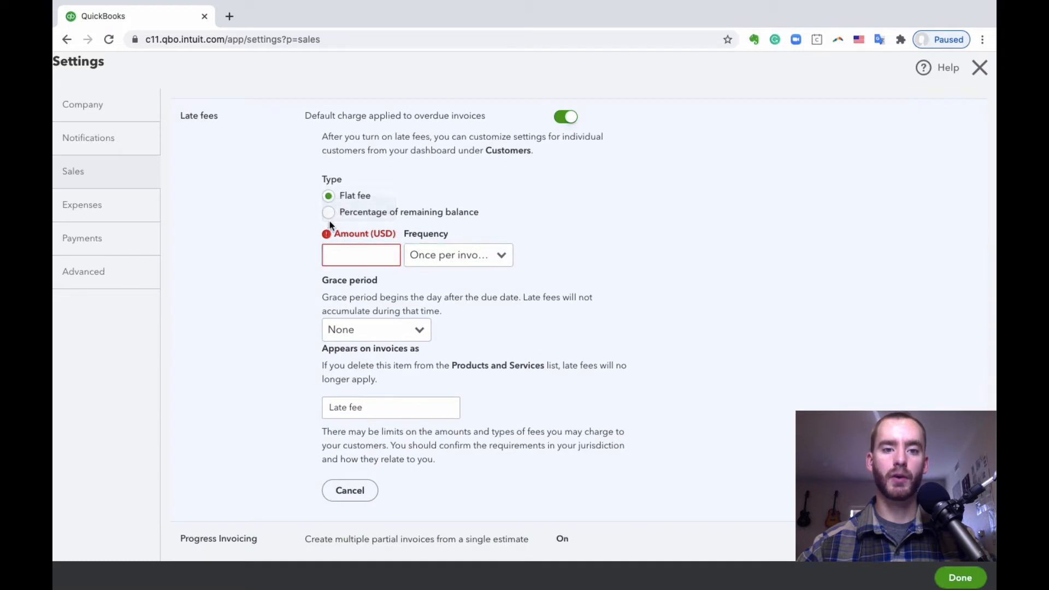
pyautogui.scroll(-2, 255, 277)
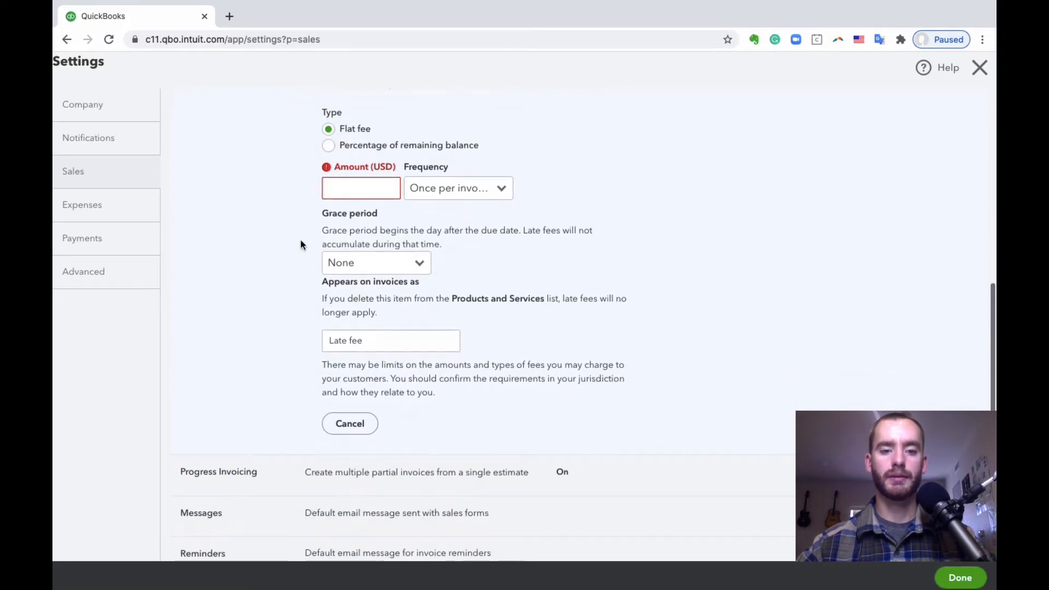
pyautogui.scroll(2, 301, 244)
pyautogui.click(392, 414)
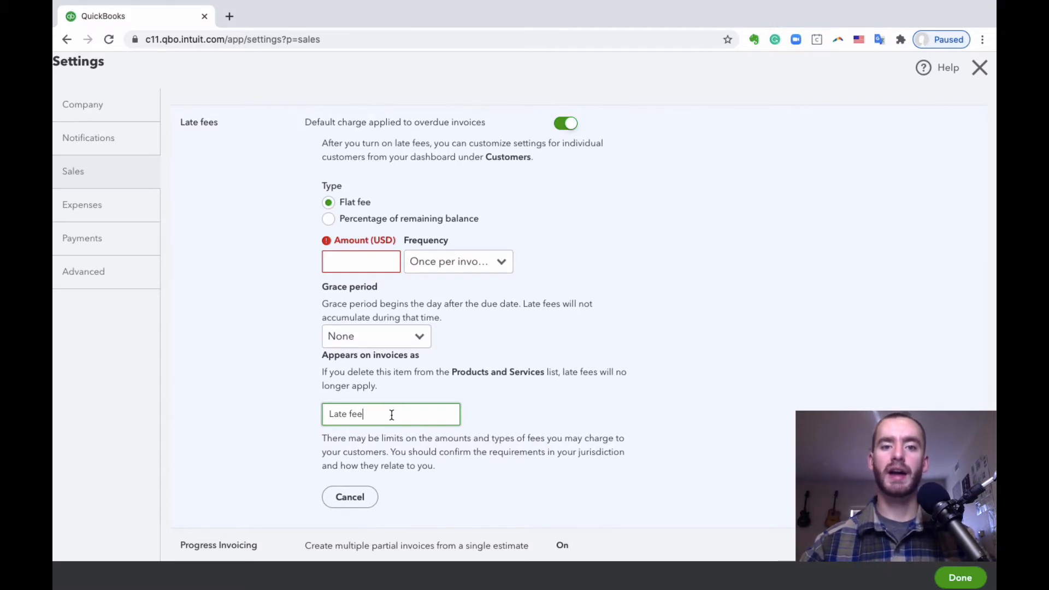
pyautogui.scroll(1, 469, 373)
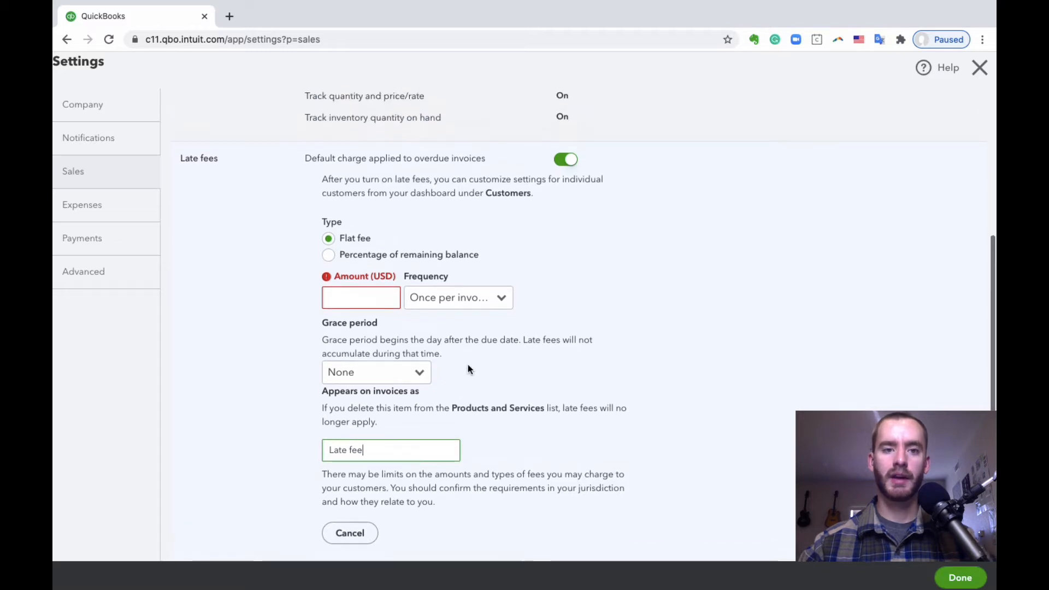
# Turn the default charge on overdue invoices back off and save the Late fees settings
pyautogui.scroll(-1, 392, 160)
pyautogui.click(565, 112)
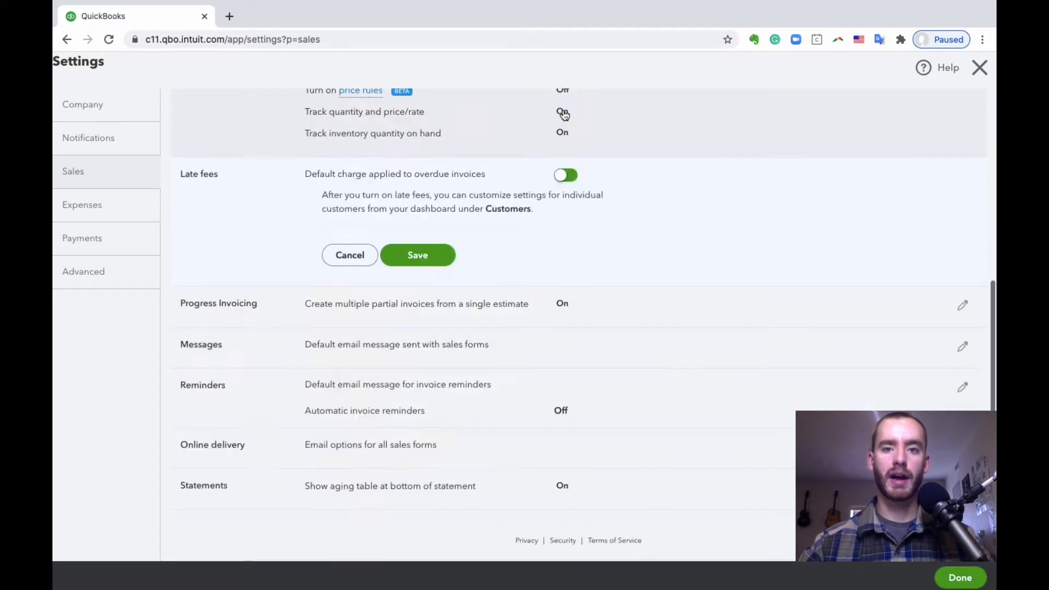
pyautogui.click(416, 254)
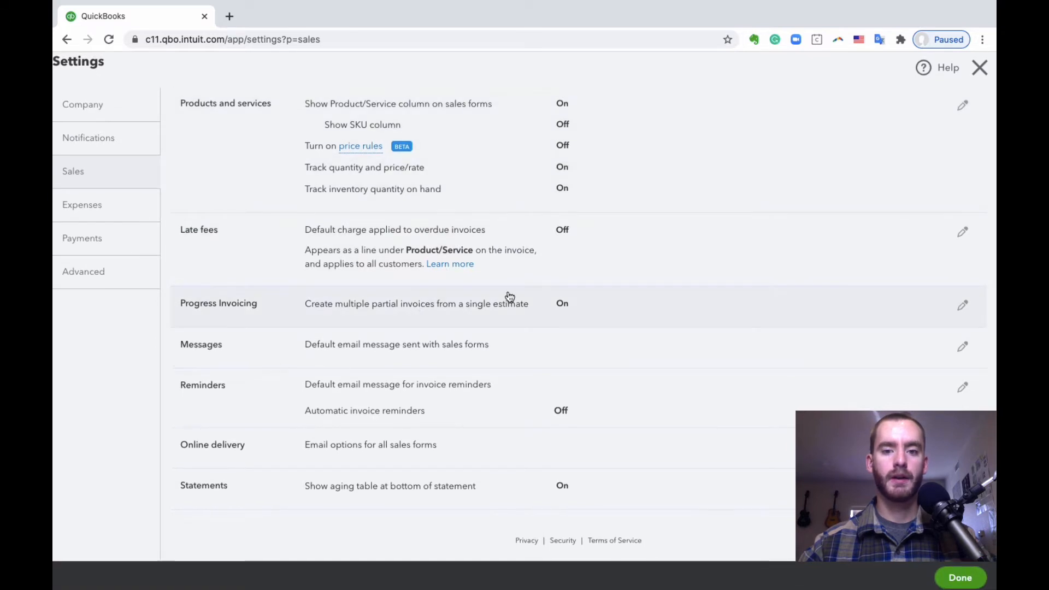
# Turn off creating multiple partial invoices from a single estimate and save the Progress Invoicing setting
pyautogui.click(607, 307)
pyautogui.click(358, 334)
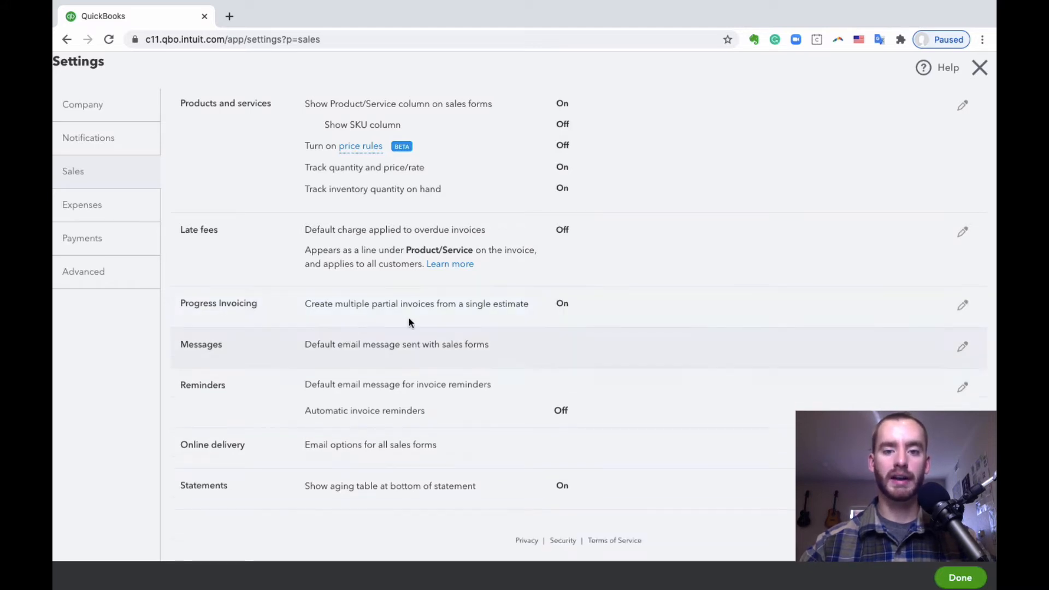
pyautogui.click(550, 312)
pyautogui.click(570, 304)
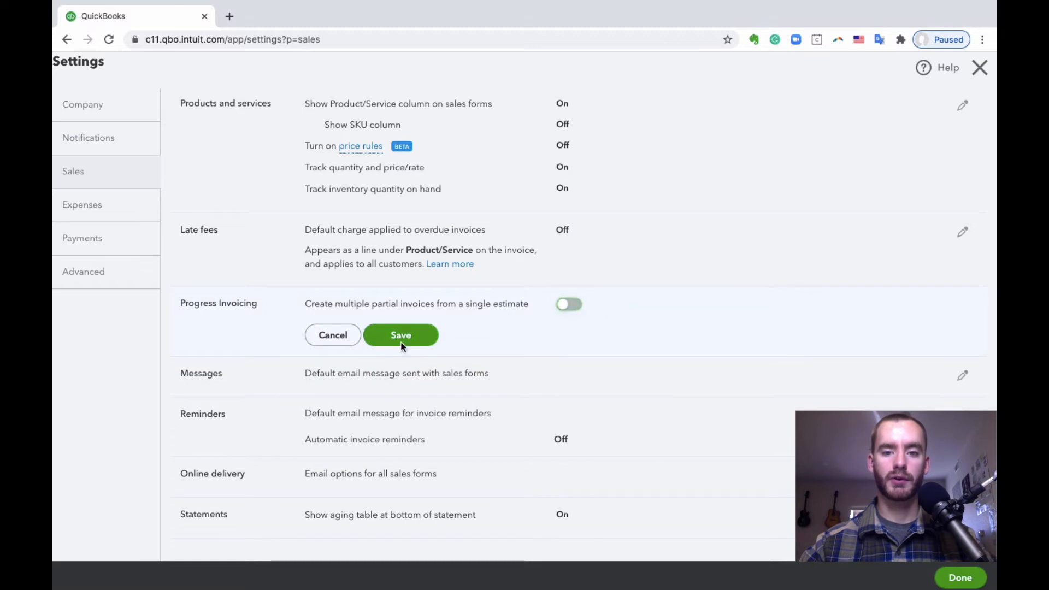
pyautogui.click(424, 337)
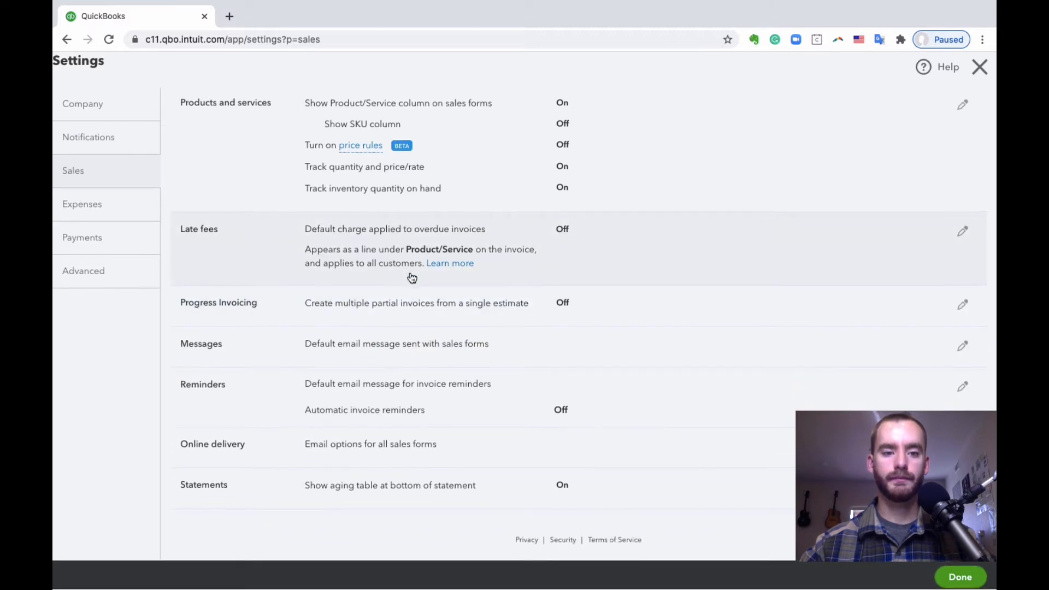
# Review the default email messages sent with sales forms, including greeting, subject line and copy addresses, and close without changes
pyautogui.click(510, 344)
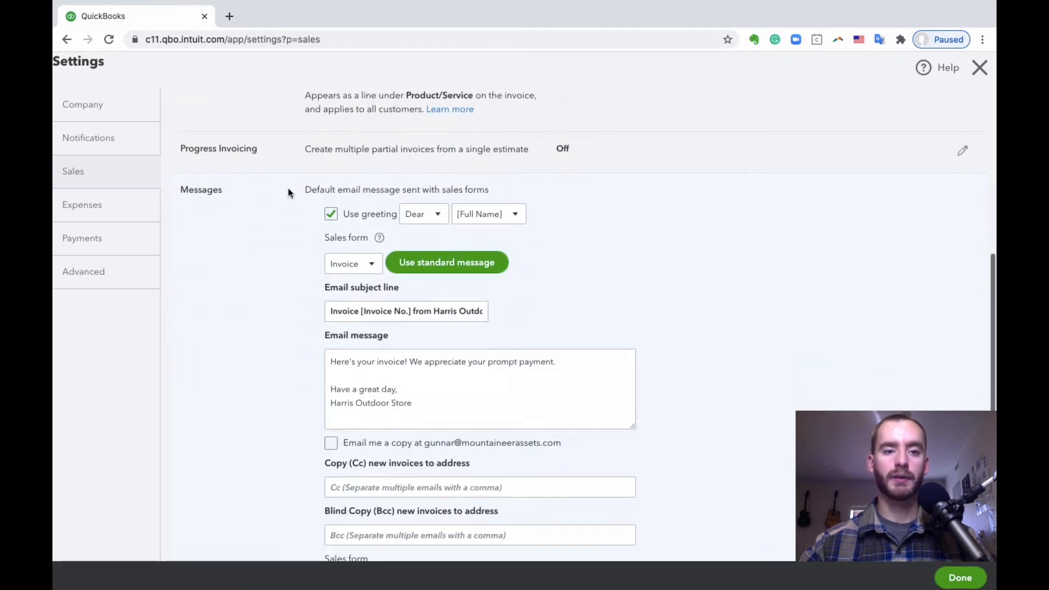
pyautogui.scroll(-3, 415, 227)
pyautogui.scroll(2, 415, 225)
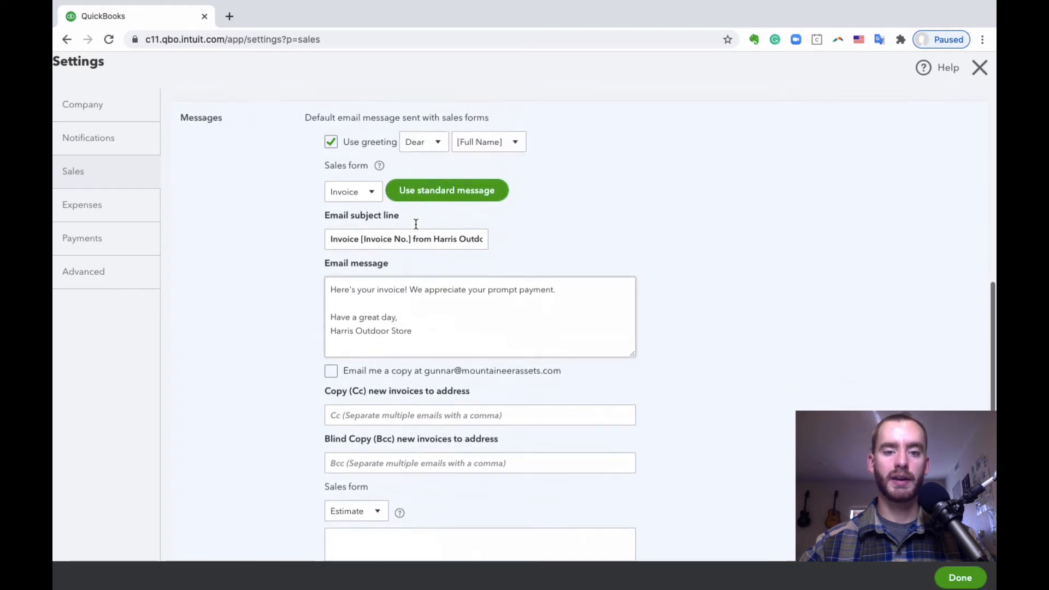
pyautogui.scroll(-2, 382, 212)
pyautogui.scroll(2, 382, 211)
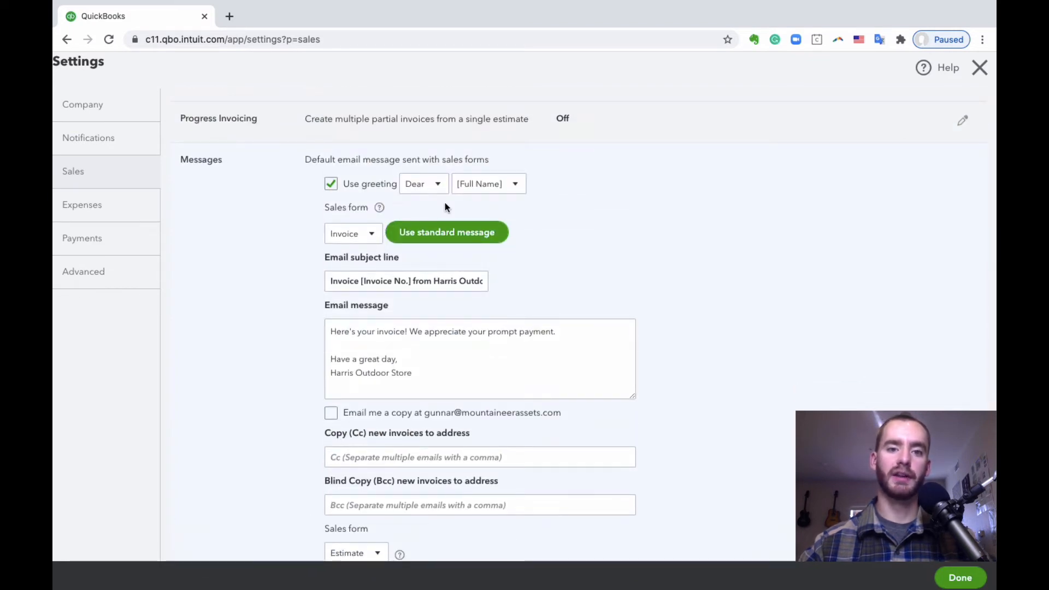
pyautogui.scroll(-2, 445, 206)
pyautogui.click(330, 536)
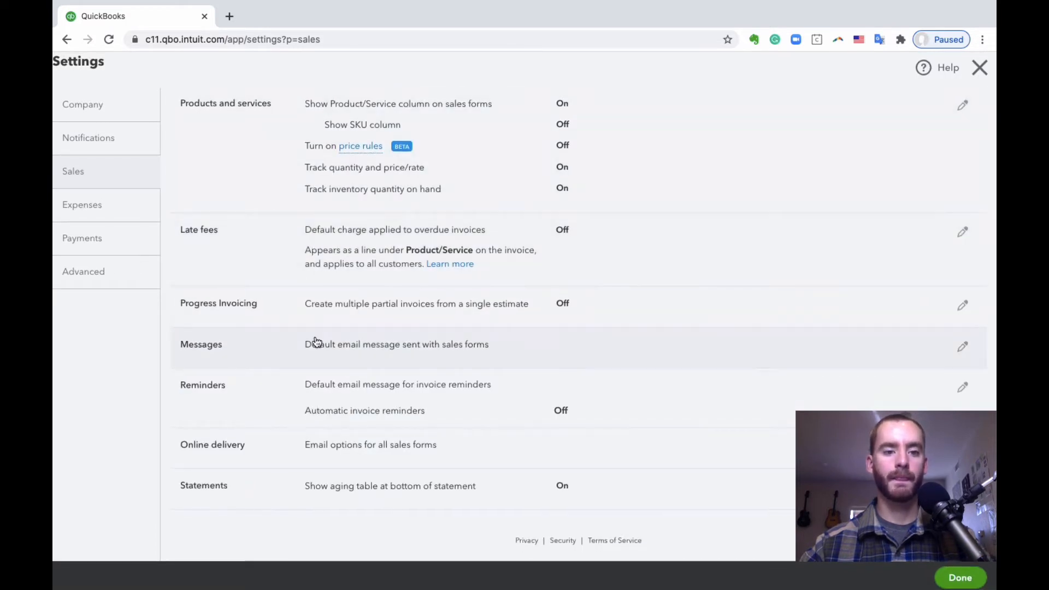
# Turn automatic invoice reminders on to review the three reminder options, turn them back off, and save the Reminders settings
pyautogui.click(679, 396)
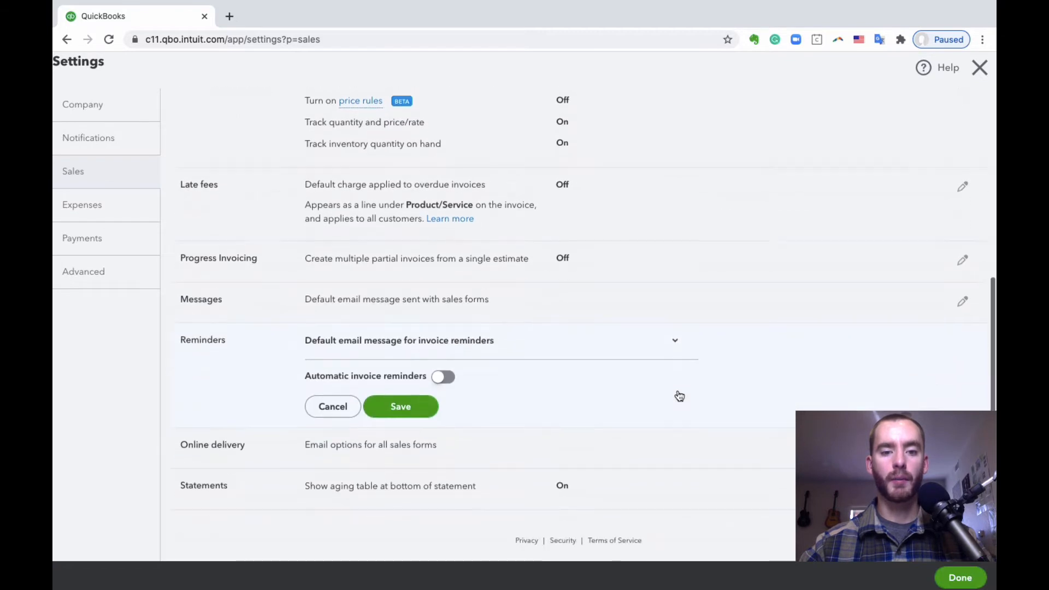
pyautogui.click(443, 377)
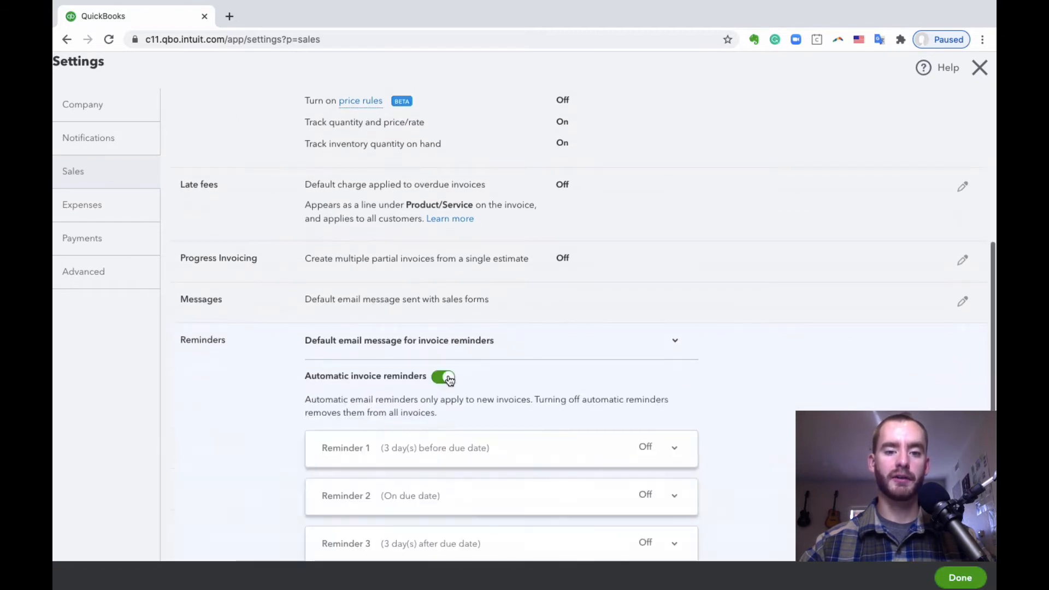
pyautogui.scroll(-3, 513, 367)
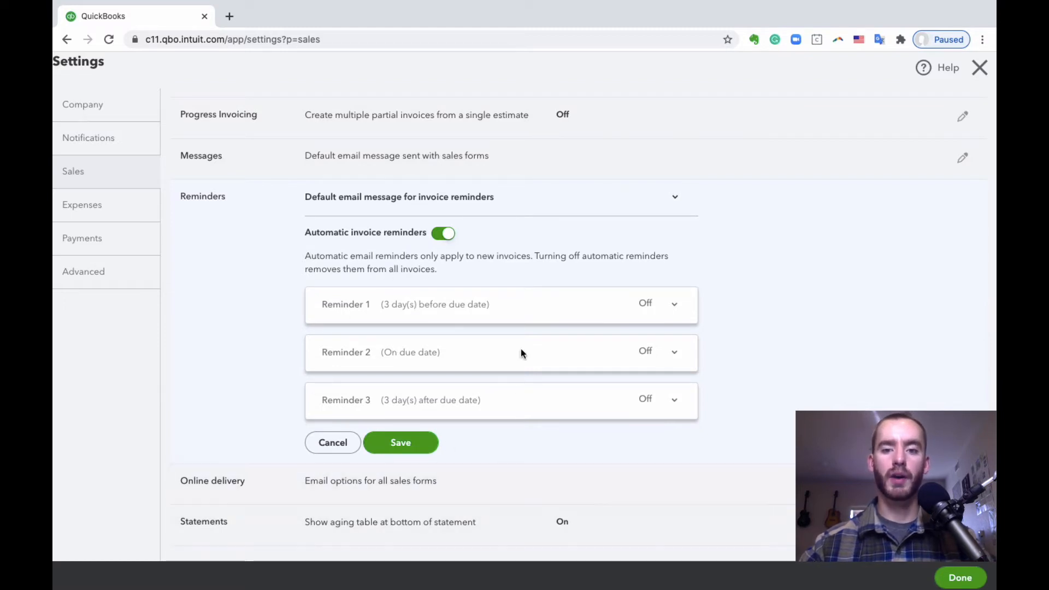
pyautogui.click(444, 234)
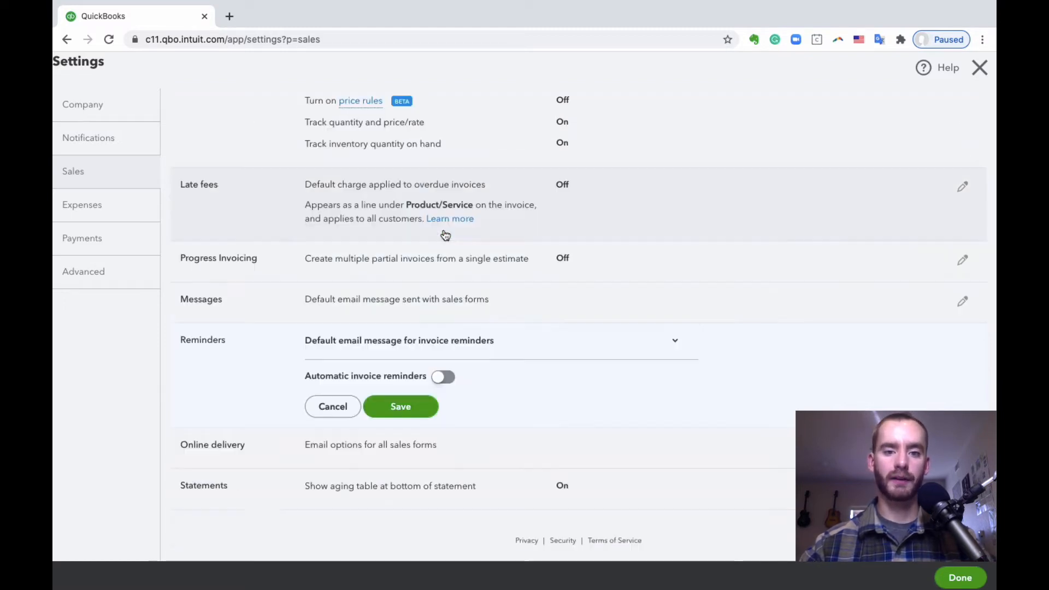
pyautogui.click(403, 407)
# Review the Online delivery email options for sales forms and invoices, and close them without changes
pyautogui.click(471, 453)
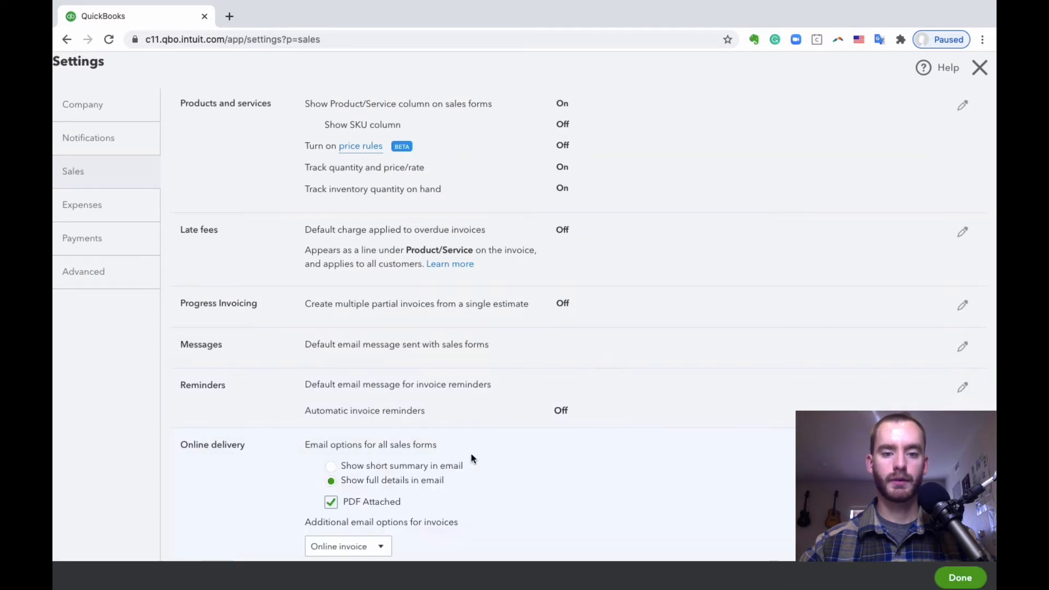
pyautogui.scroll(-3, 562, 331)
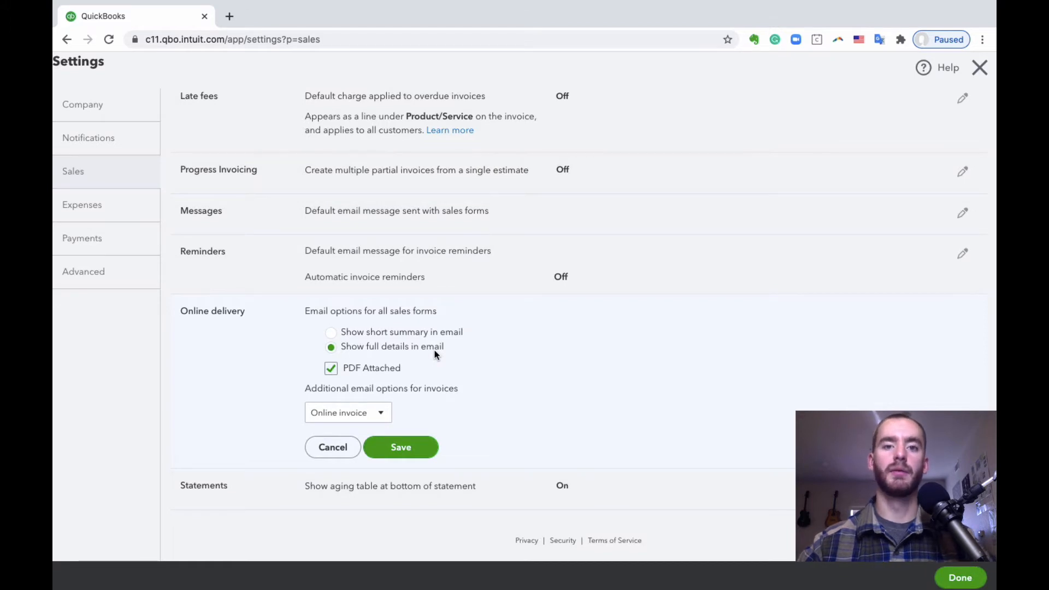
pyautogui.click(339, 446)
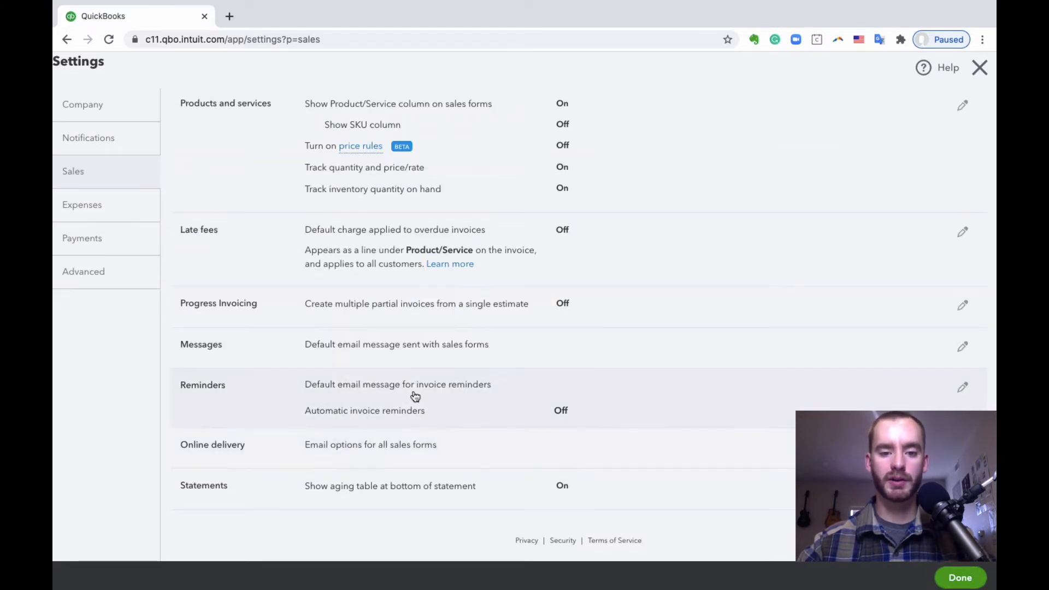
# Try to turn off the aging table at the bottom of statements and save the Statements settings
pyautogui.click(328, 489)
pyautogui.scroll(-1, 519, 347)
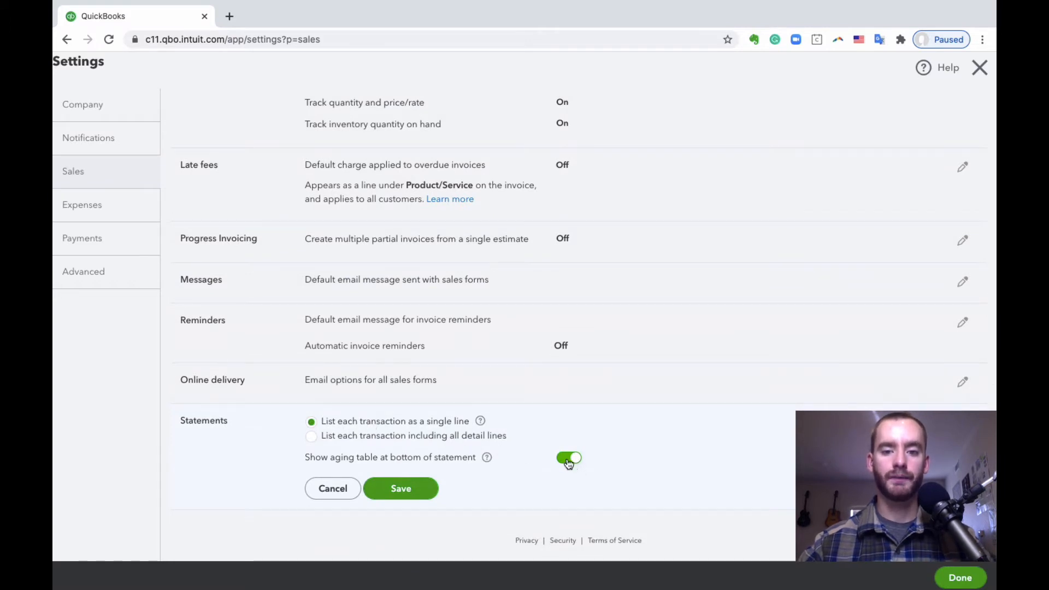
pyautogui.click(564, 458)
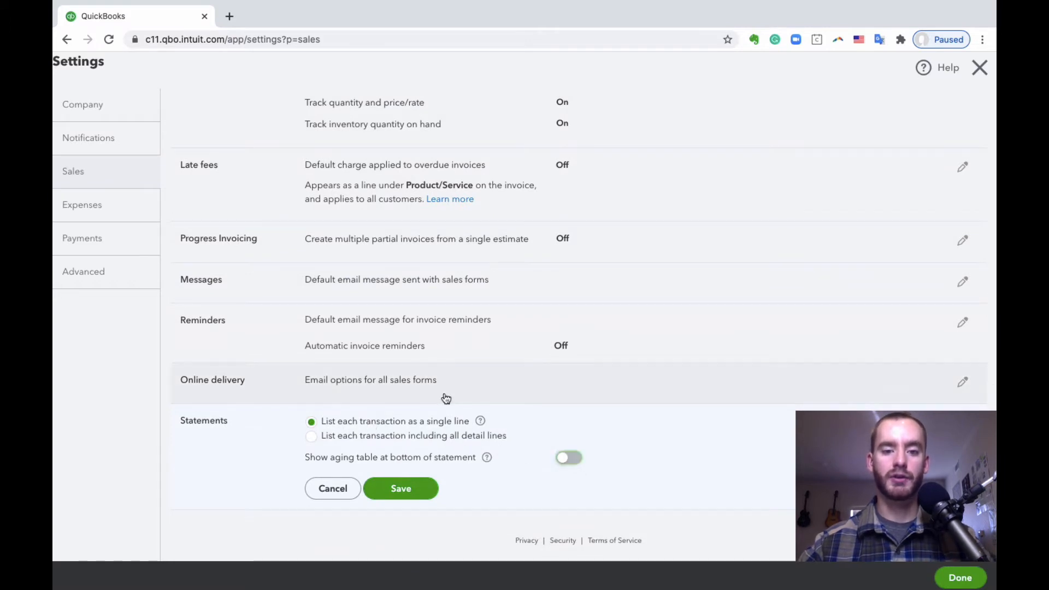
pyautogui.click(429, 489)
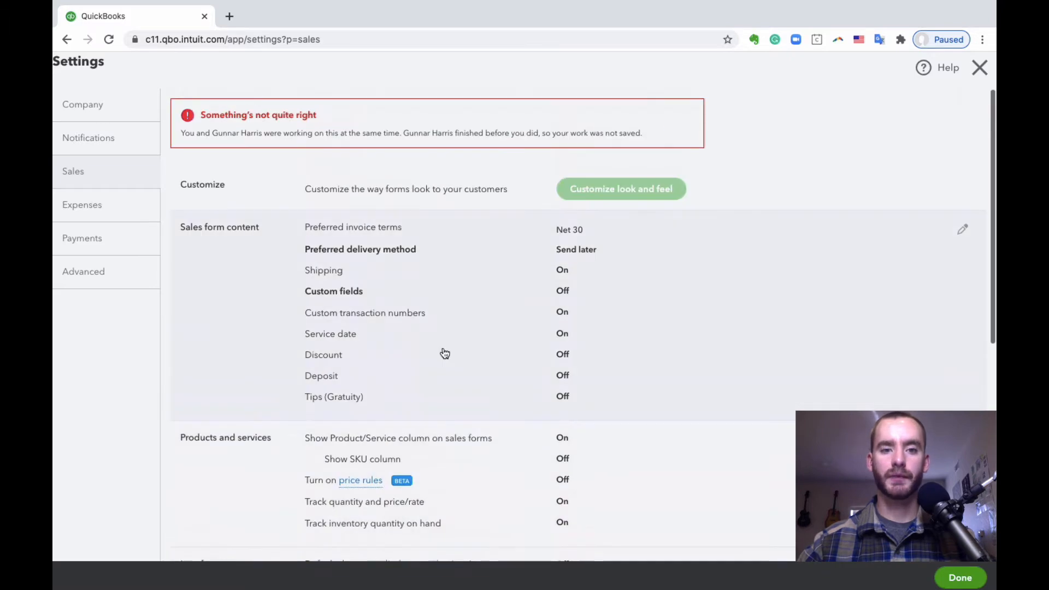
pyautogui.scroll(-3, 412, 255)
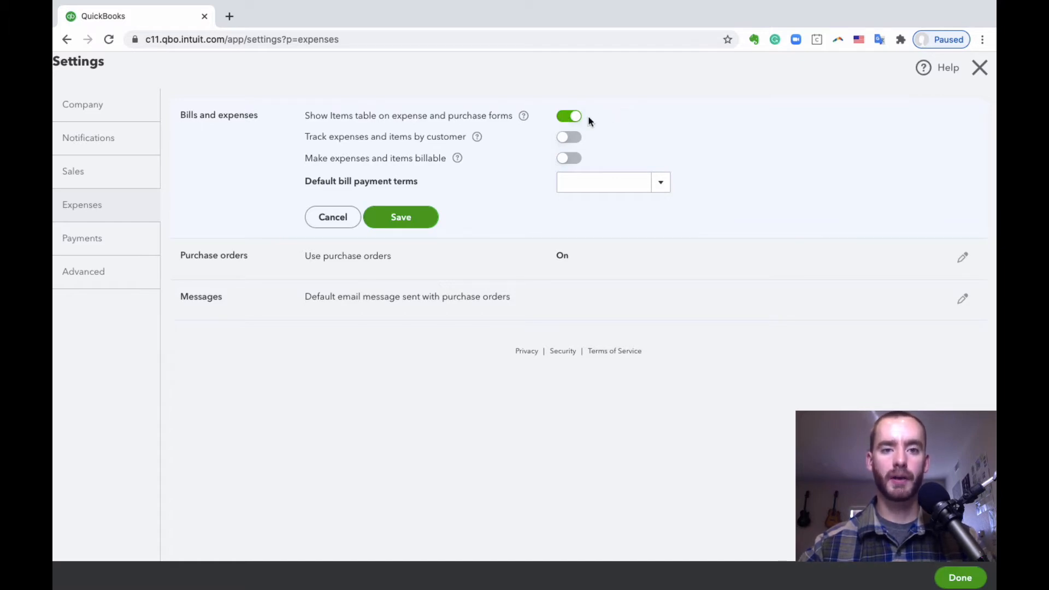
# Turn on tracking expenses and items by customer, and make them billable with a default markup rate of 20%
pyautogui.click(569, 137)
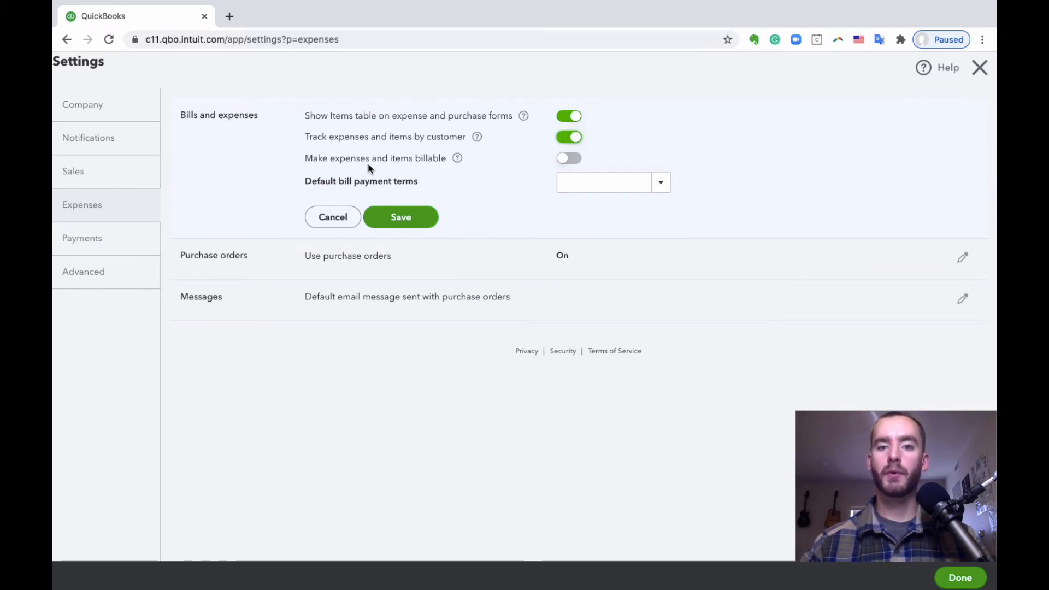
pyautogui.click(570, 158)
pyautogui.click(332, 177)
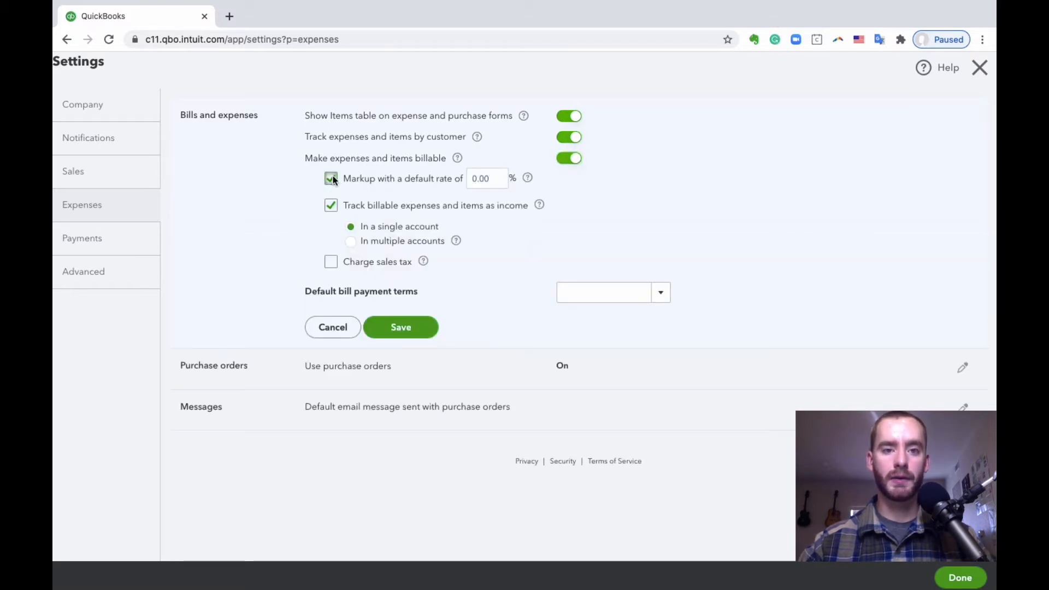
pyautogui.click(491, 173)
pyautogui.write('20')
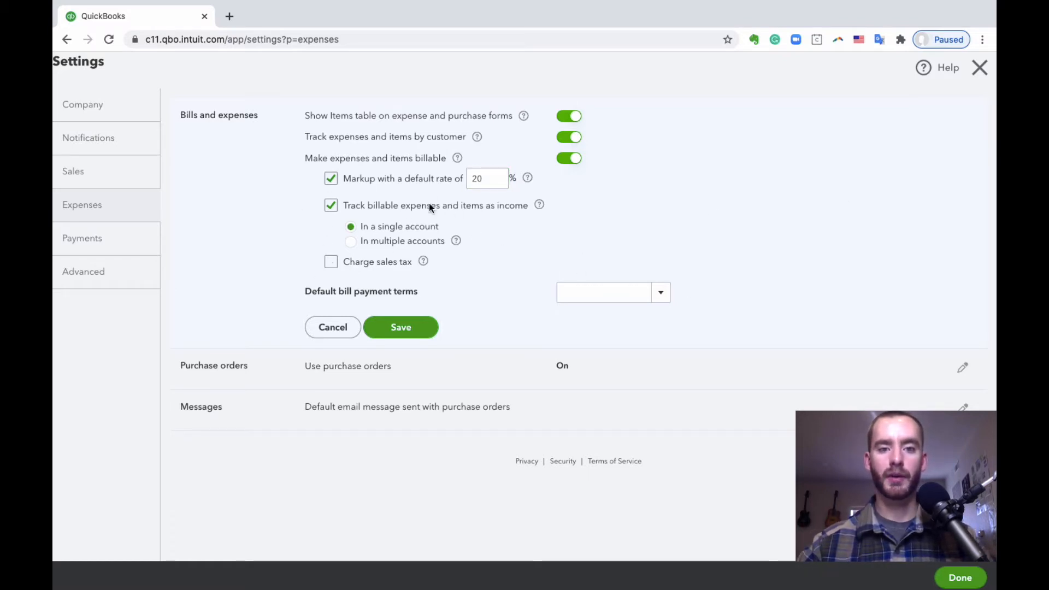
# Turn billable expenses and items back off and save the Bills and expenses settings
pyautogui.click(568, 157)
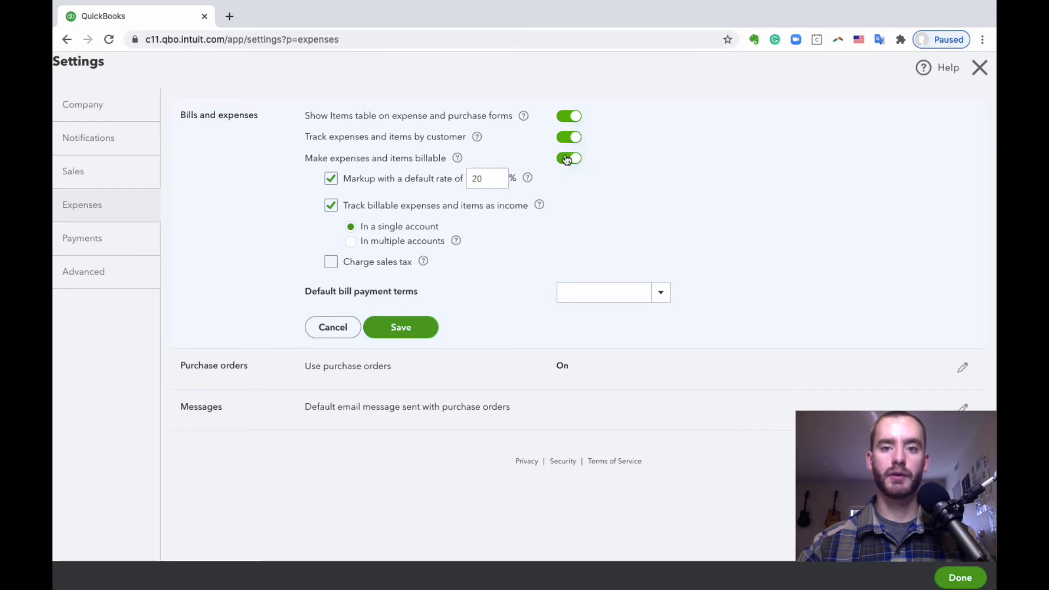
pyautogui.click(418, 217)
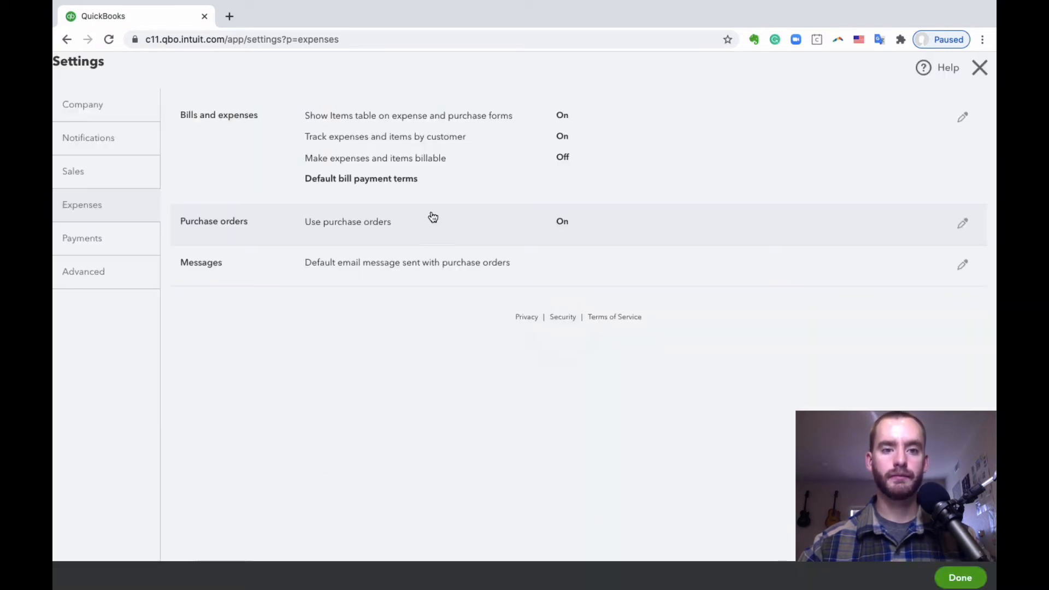
# Toggle purchase orders and their custom transaction numbers off and back on, and save the Purchase orders settings
pyautogui.click(430, 219)
pyautogui.click(569, 222)
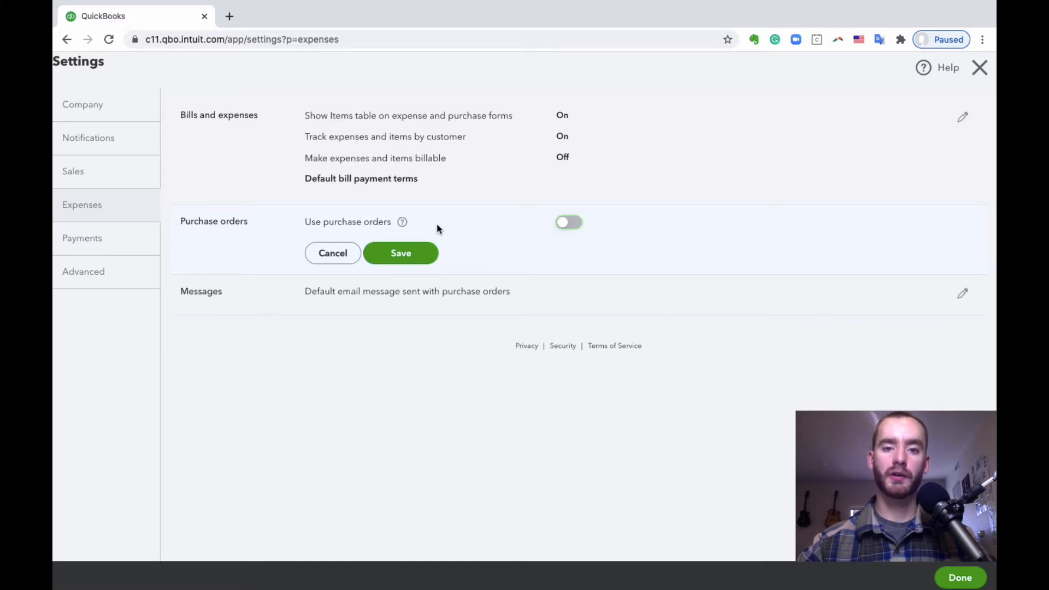
pyautogui.click(578, 224)
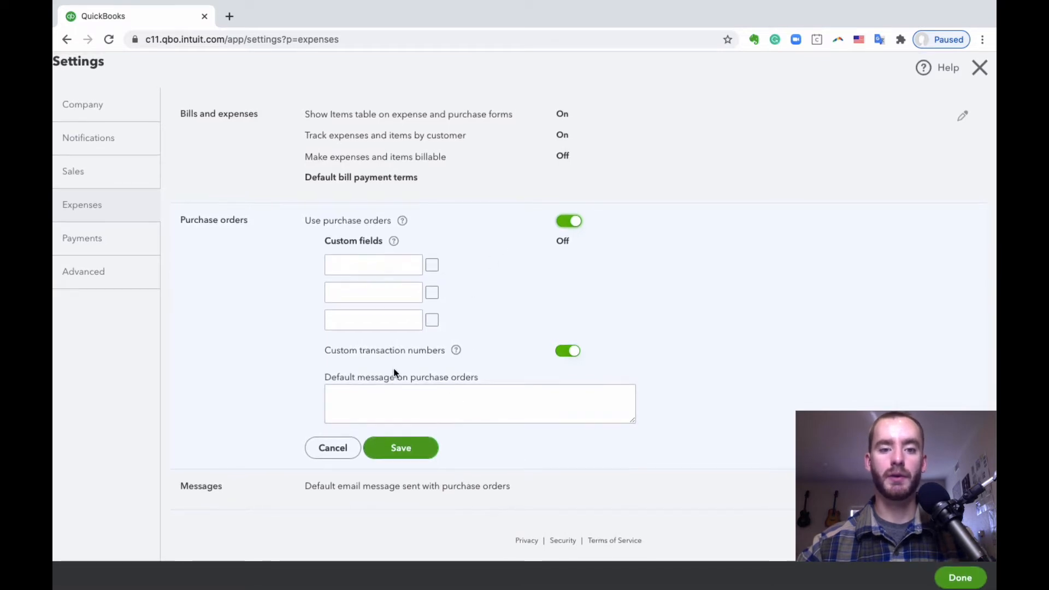
pyautogui.click(568, 353)
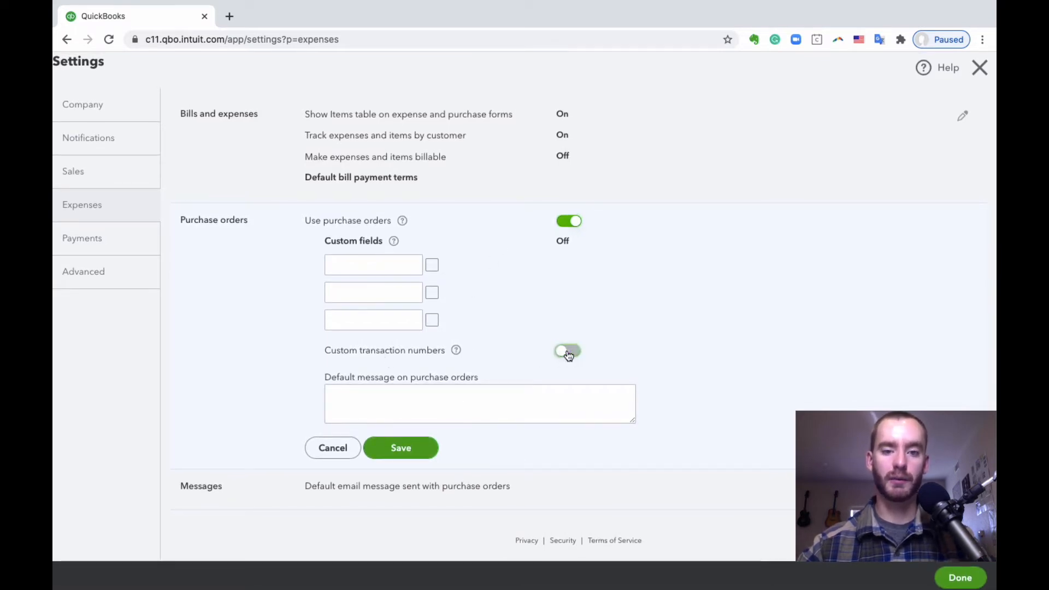
pyautogui.click(568, 353)
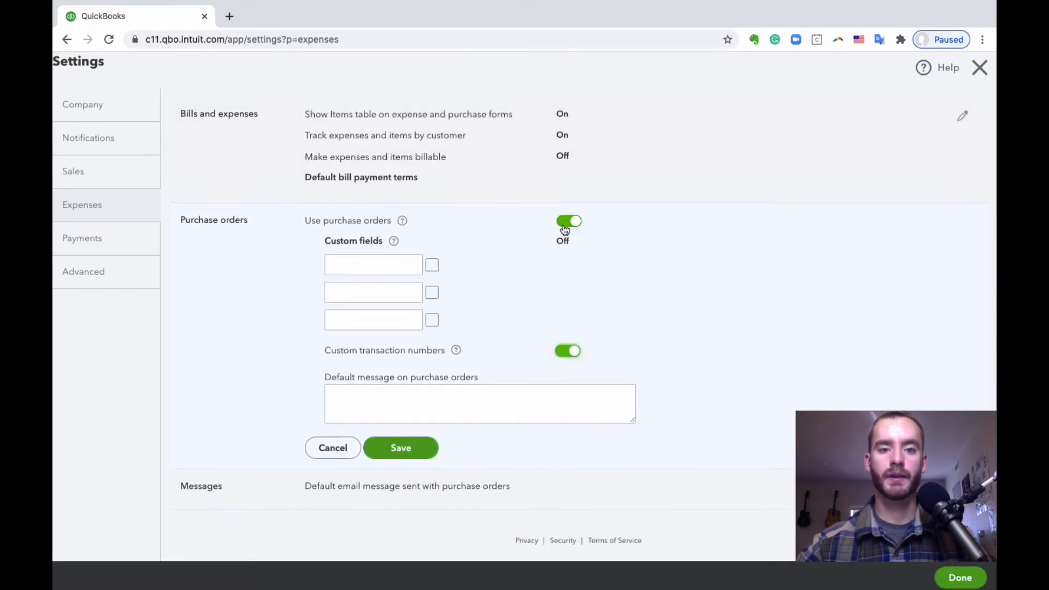
pyautogui.click(397, 446)
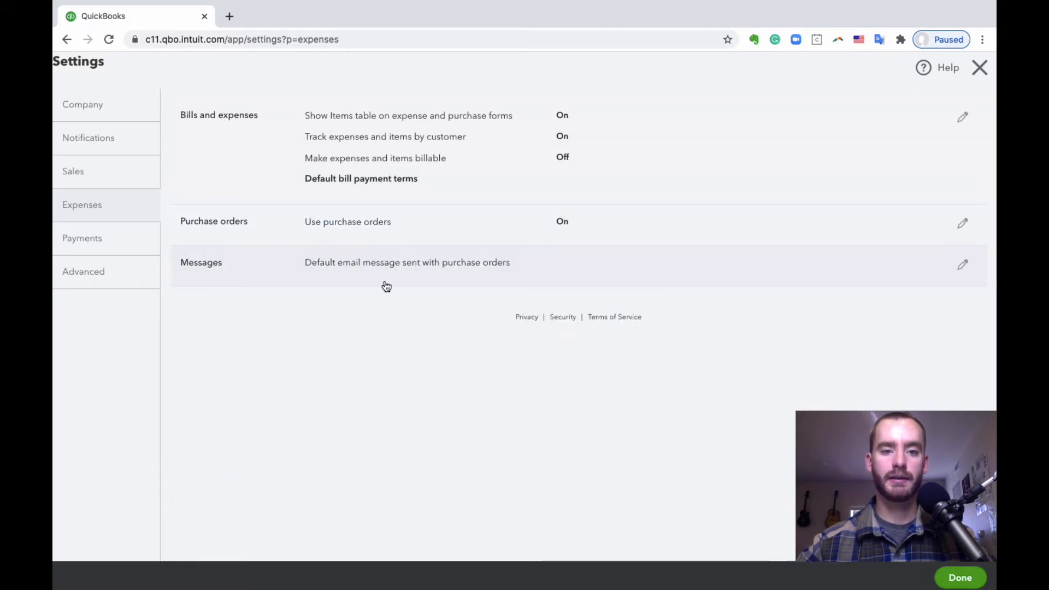
# Review the Payments settings, and check the first month of fiscal year choices in the Advanced accounting settings
pyautogui.click(111, 237)
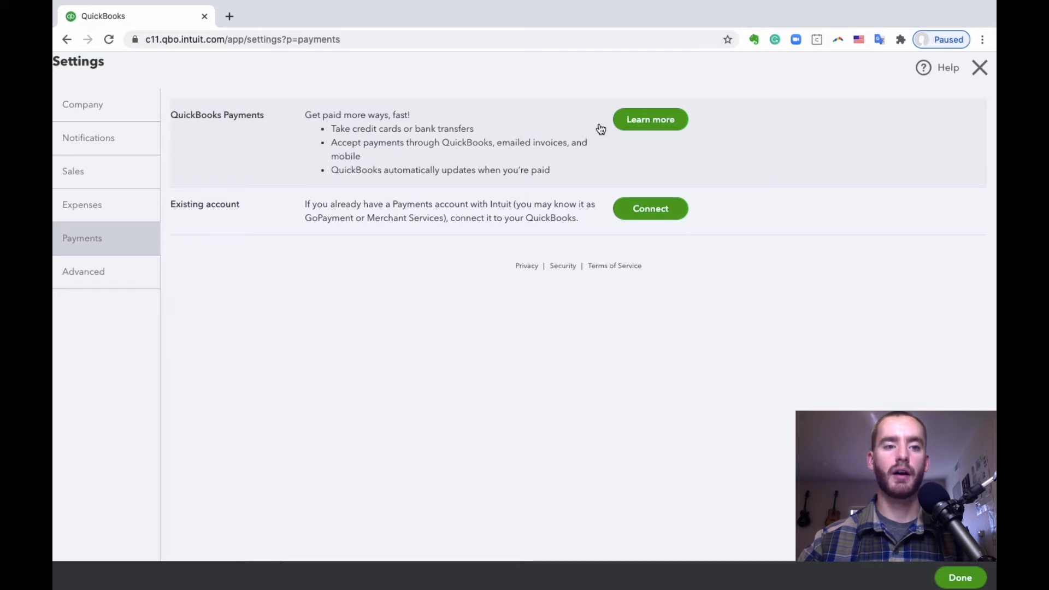
pyautogui.click(114, 272)
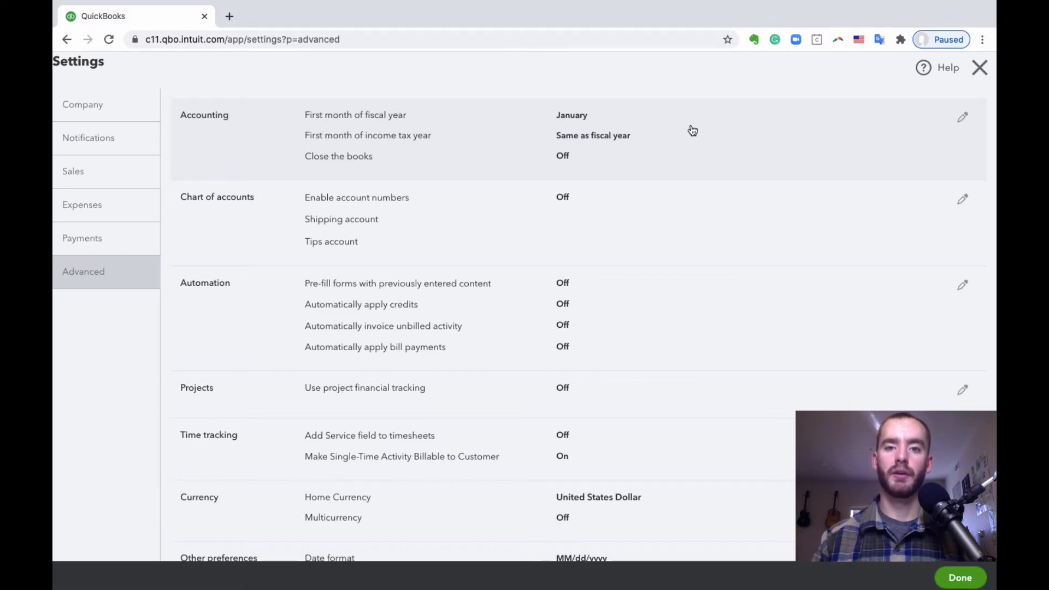
pyautogui.click(847, 131)
pyautogui.click(601, 125)
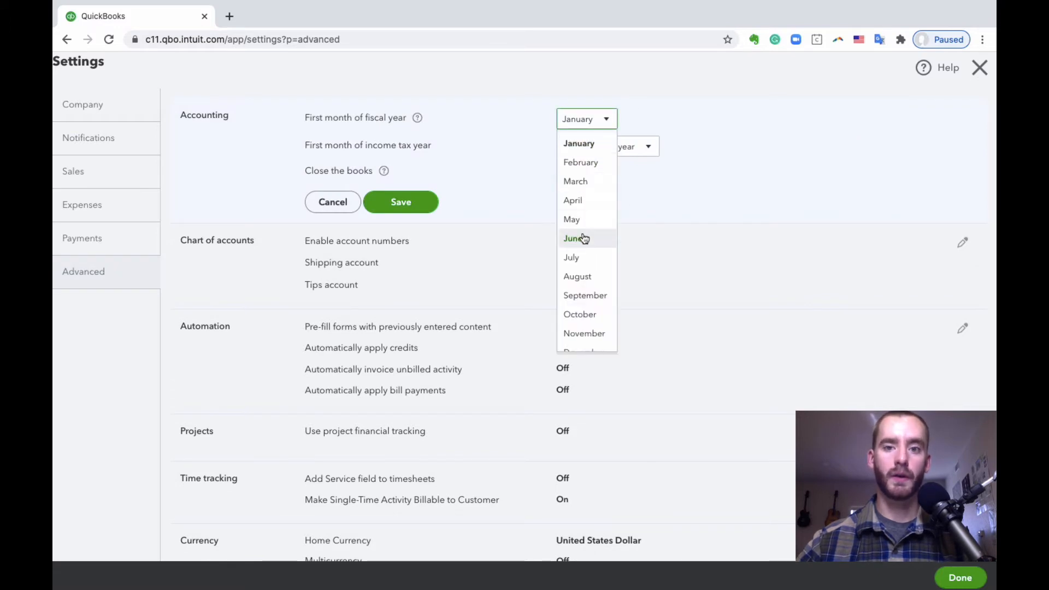
pyautogui.click(605, 137)
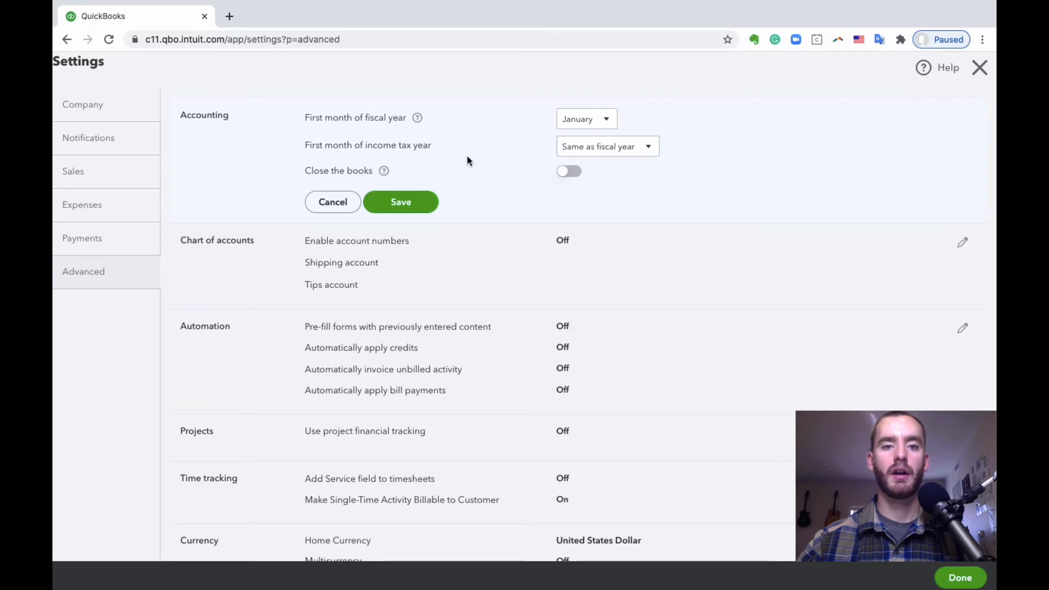
# Turn on closing the books and set the closing date to 12/31/2019
pyautogui.click(570, 172)
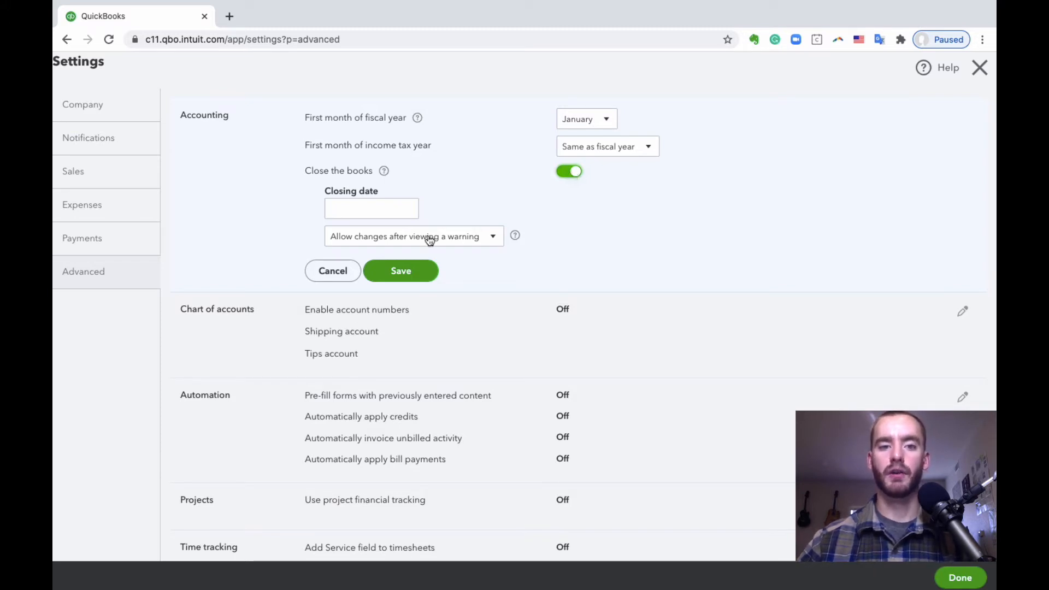
pyautogui.click(397, 207)
pyautogui.click(407, 208)
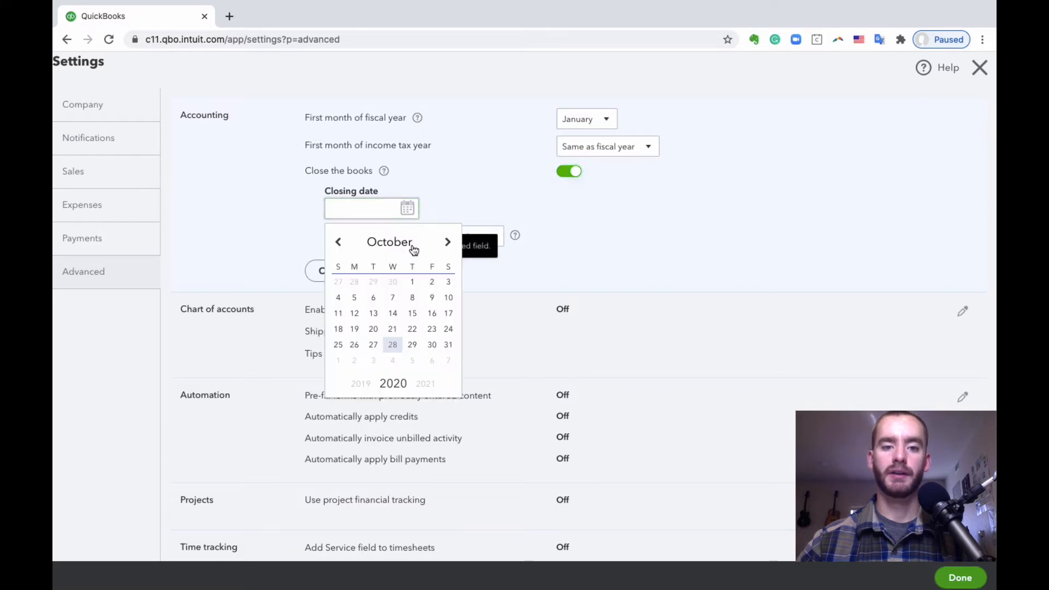
pyautogui.click(339, 242)
pyautogui.click(339, 243)
pyautogui.click(339, 243)
pyautogui.click(338, 242)
pyautogui.click(339, 243)
pyautogui.click(339, 243)
pyautogui.click(338, 242)
pyautogui.click(338, 242)
pyautogui.click(338, 242)
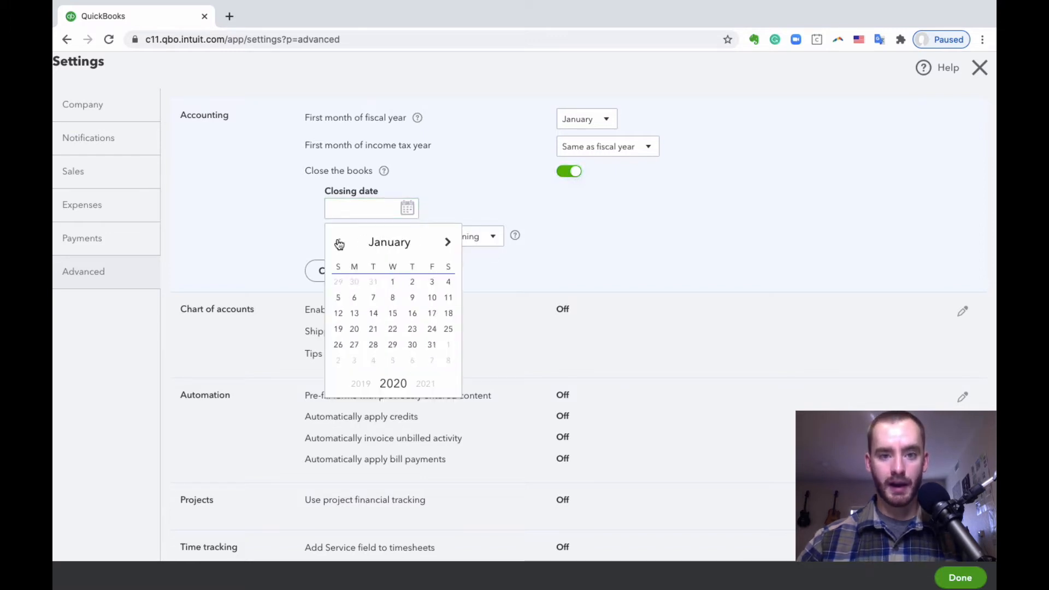
pyautogui.click(339, 243)
pyautogui.click(751, 195)
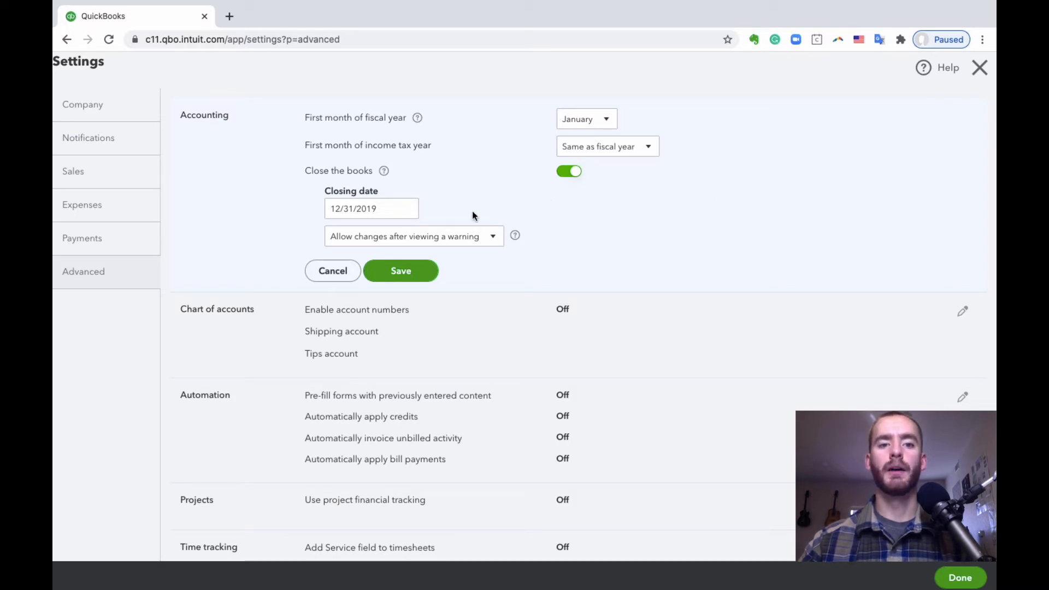
# Check the options for allowing changes to closed books, turn closing the books off, and cancel the Accounting edits
pyautogui.click(482, 239)
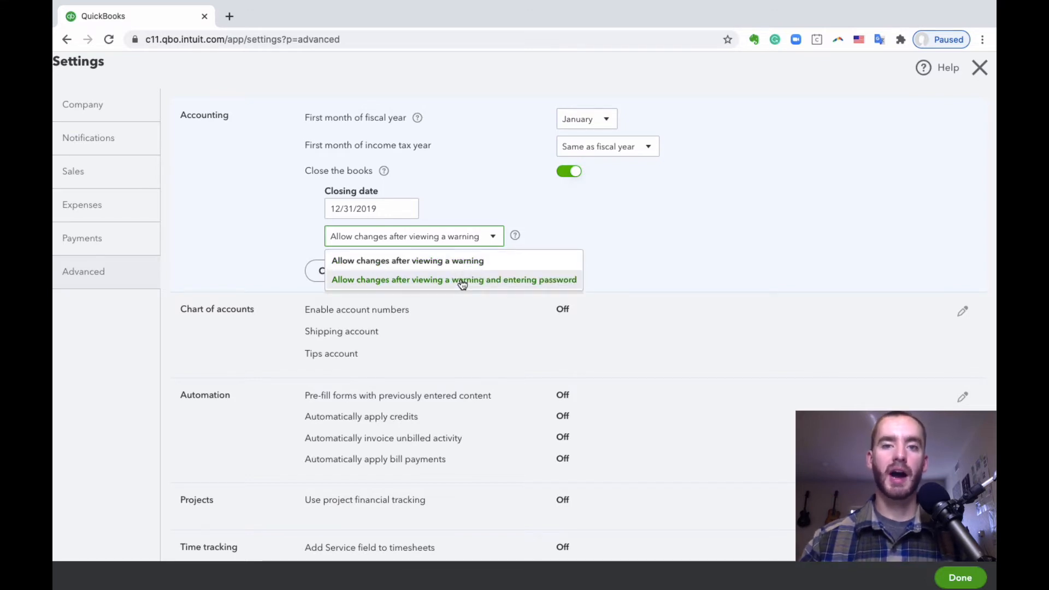
pyautogui.click(753, 238)
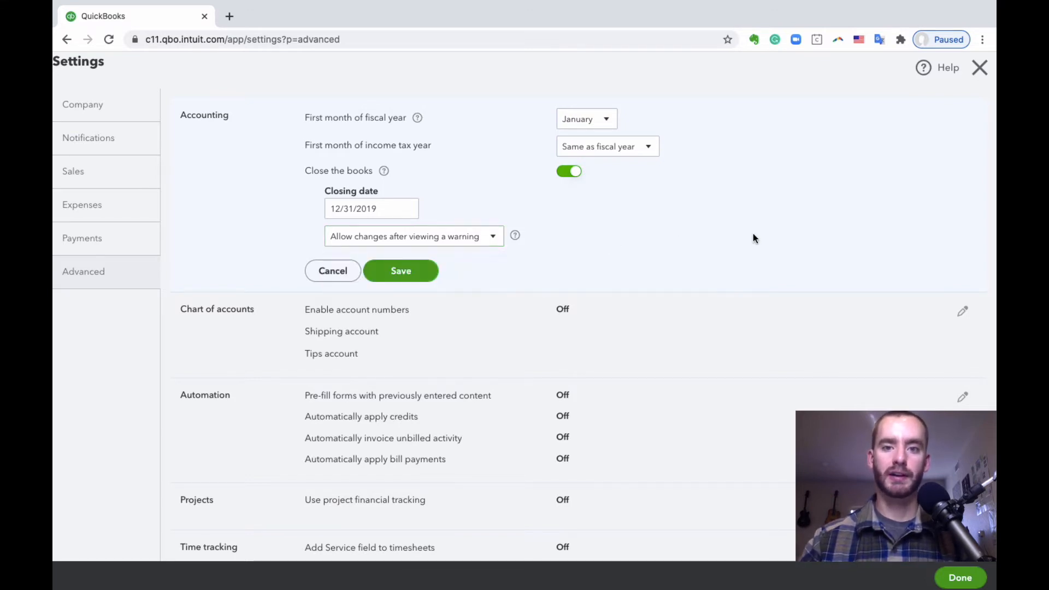
pyautogui.click(573, 175)
pyautogui.click(343, 202)
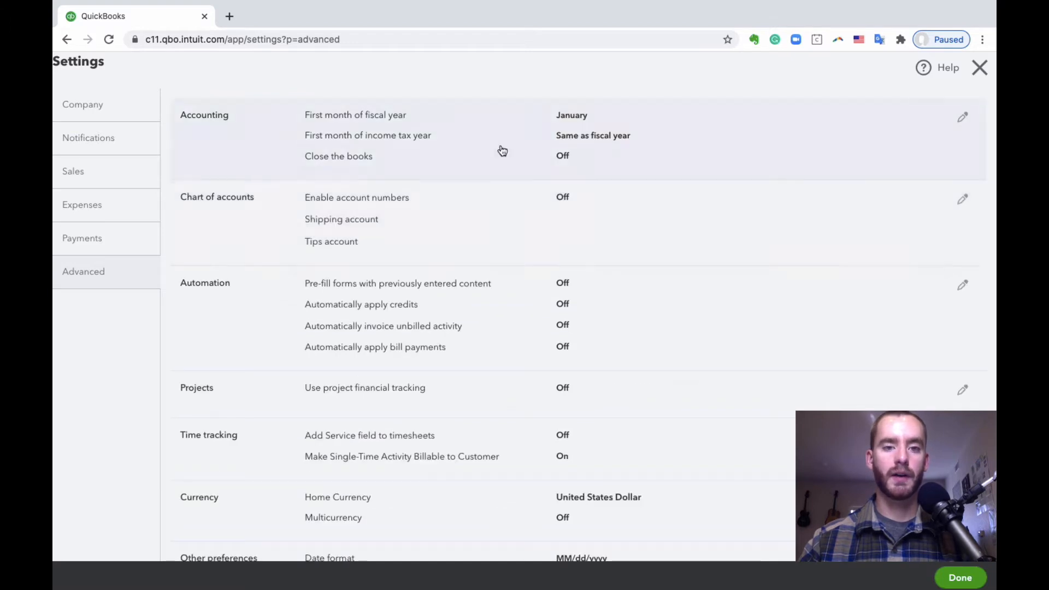
# Enable account numbers in the Chart of accounts settings, turn them back off, and save
pyautogui.scroll(-2, 502, 151)
pyautogui.scroll(2, 510, 170)
pyautogui.click(565, 187)
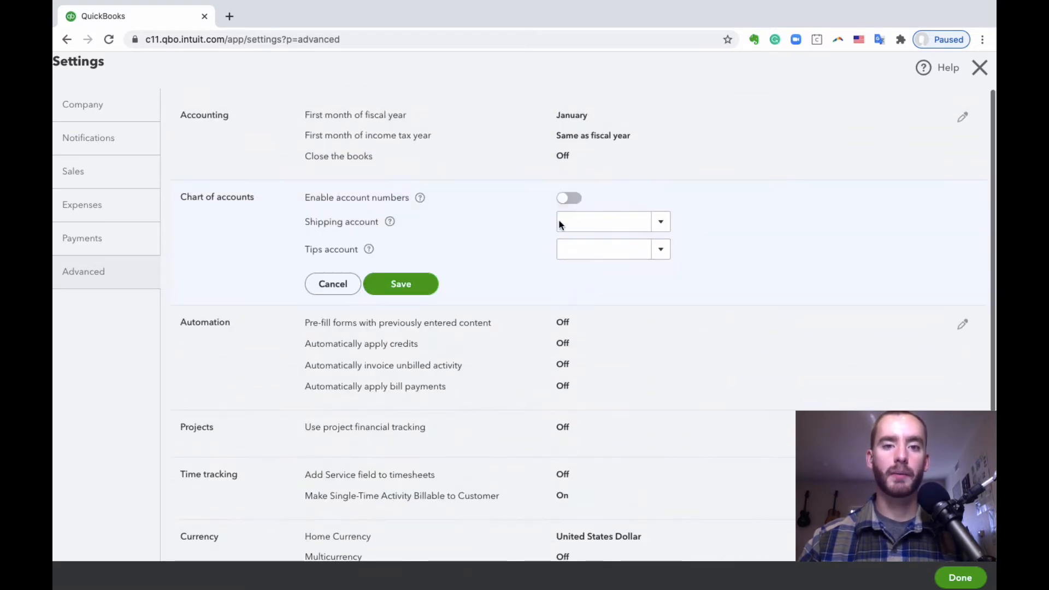
pyautogui.click(567, 199)
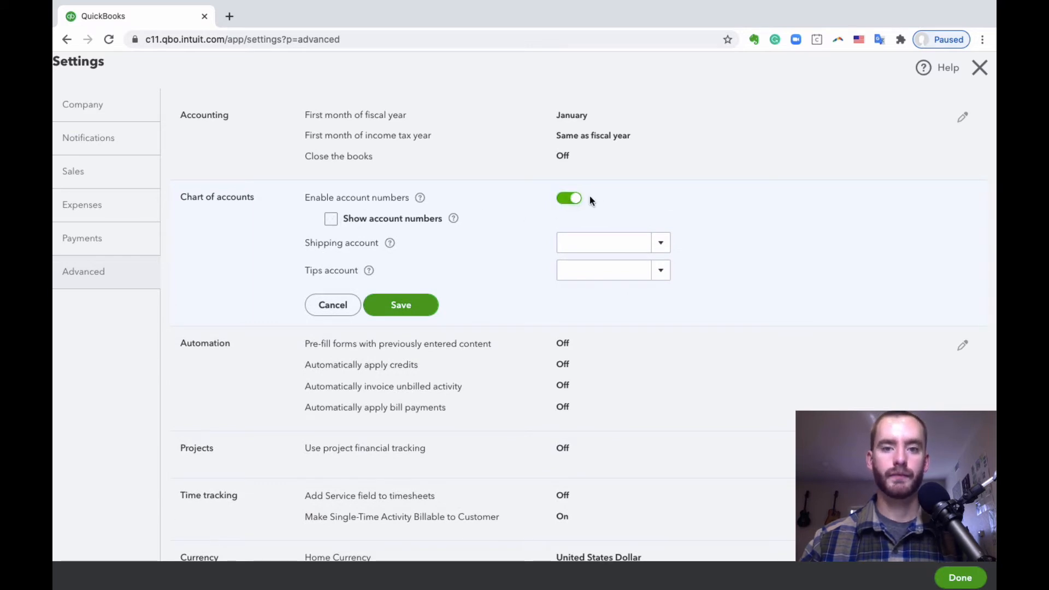
pyautogui.click(571, 199)
pyautogui.click(404, 282)
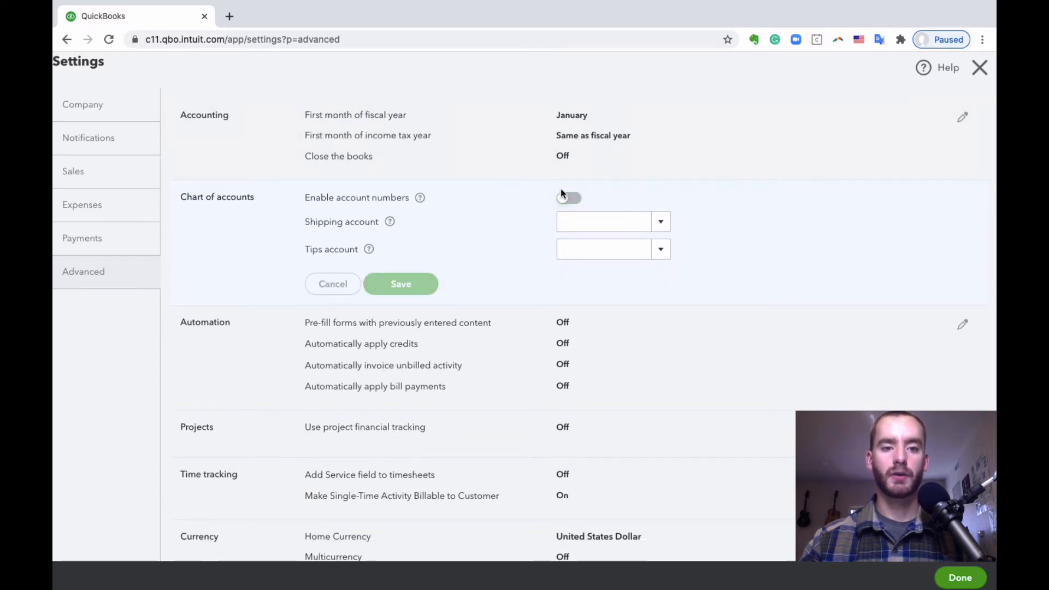
# Turn on pre-filling forms with previously entered content in the Automation settings and save
pyautogui.scroll(-3, 681, 231)
pyautogui.click(778, 203)
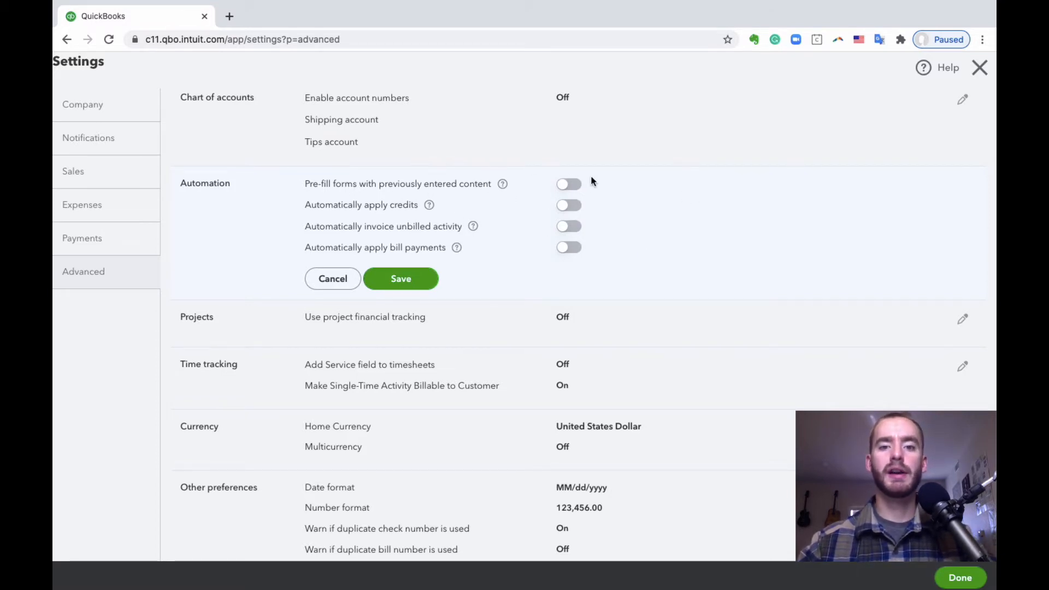
pyautogui.click(571, 186)
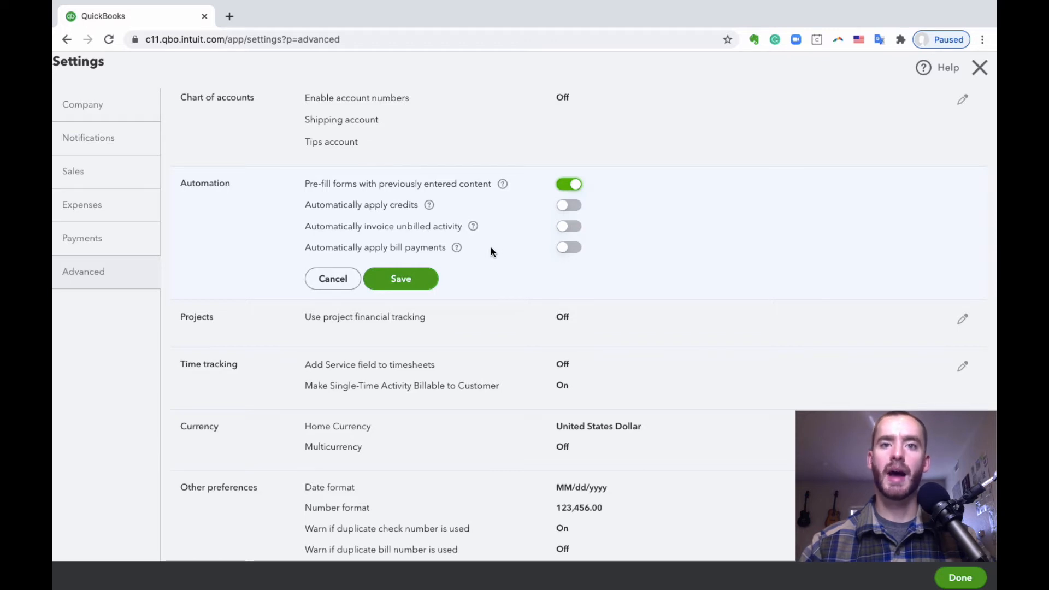
pyautogui.click(426, 279)
# Review the Projects option for project financial tracking and close it without changes
pyautogui.scroll(-3, 582, 229)
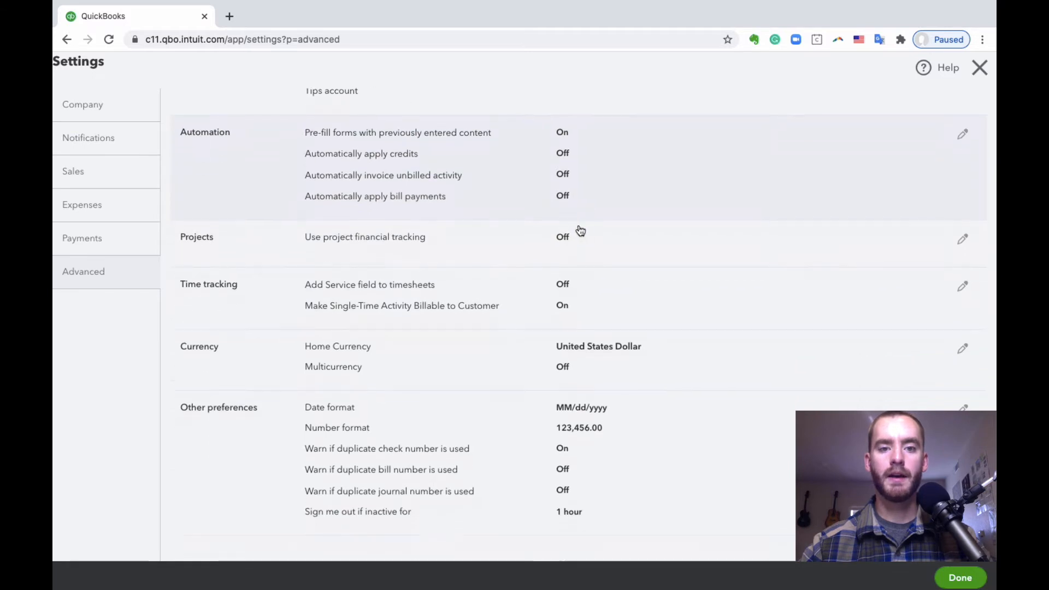
pyautogui.click(641, 212)
pyautogui.click(326, 249)
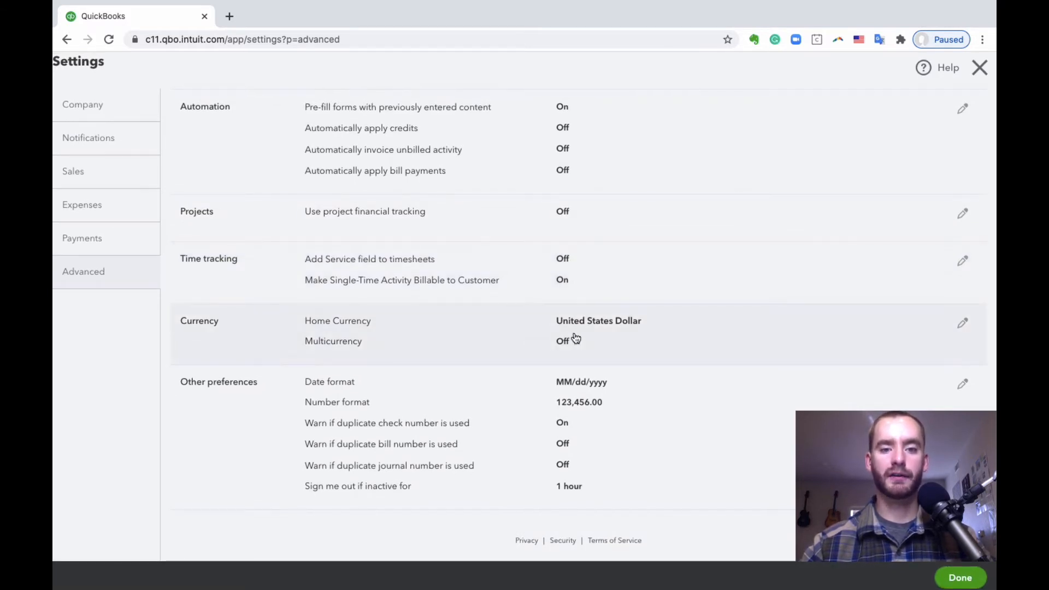
# Review the home currency and multicurrency options in the Currency settings and close them without changes
pyautogui.click(733, 334)
pyautogui.scroll(-1, 709, 319)
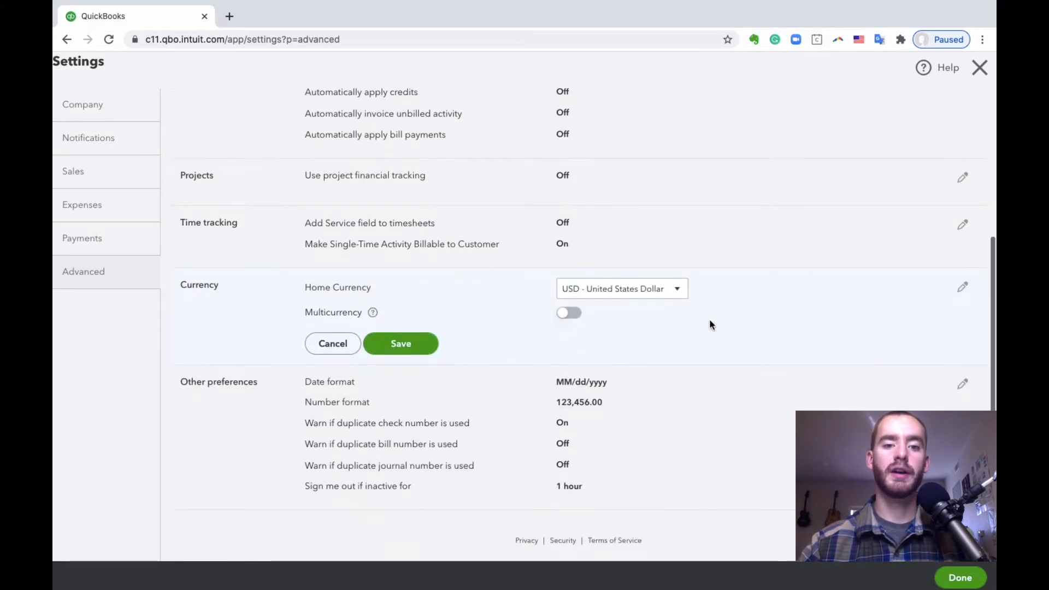
pyautogui.click(620, 293)
pyautogui.click(516, 307)
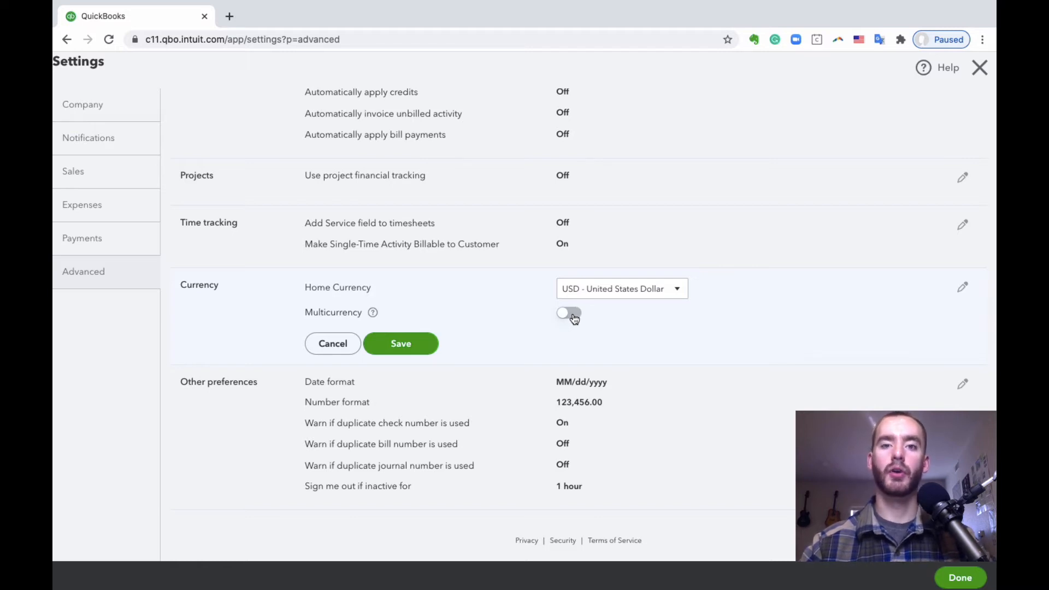
pyautogui.click(314, 344)
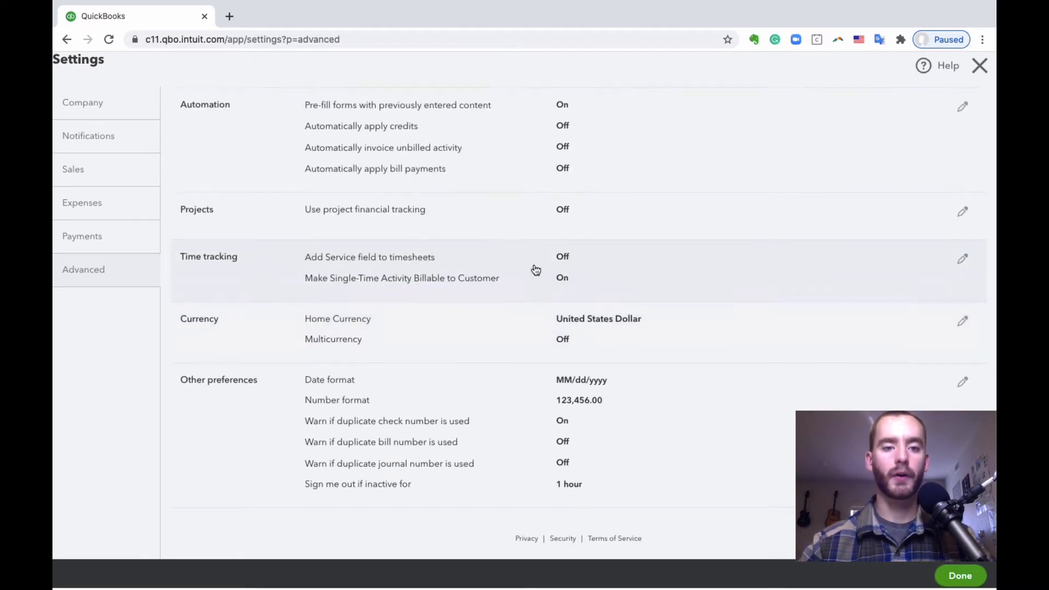
# Review the Other preferences settings, including the choices for inactivity sign-out, and close them without changes
pyautogui.click(691, 400)
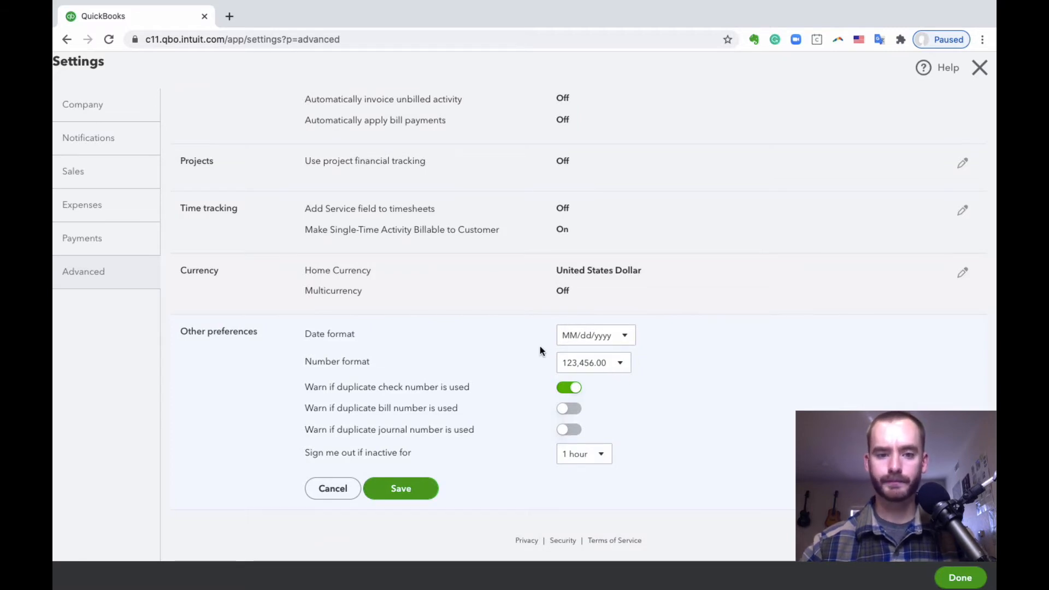
pyautogui.scroll(-1, 523, 364)
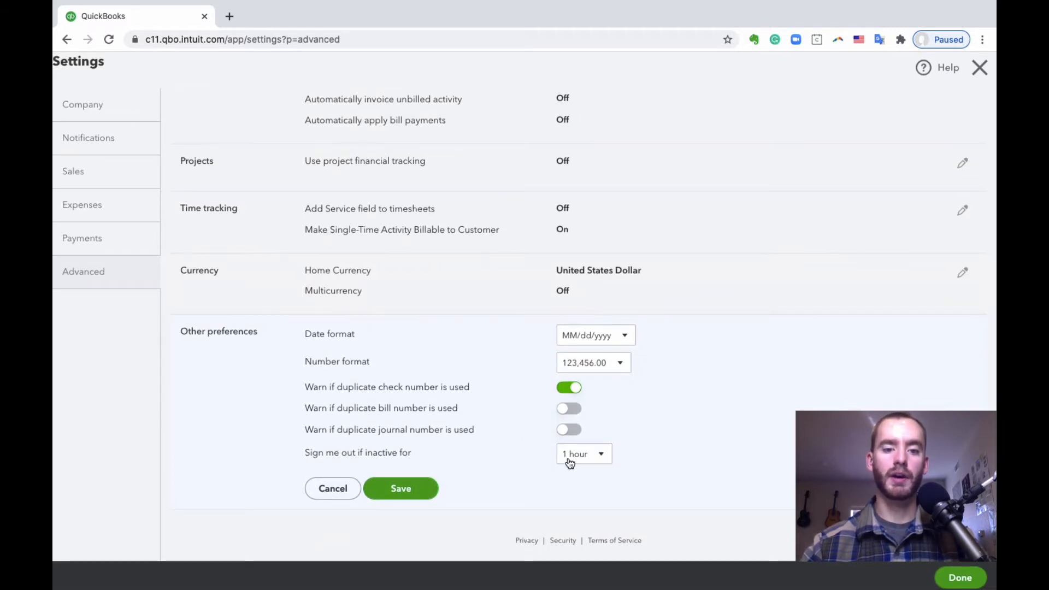
pyautogui.click(598, 460)
pyautogui.click(736, 463)
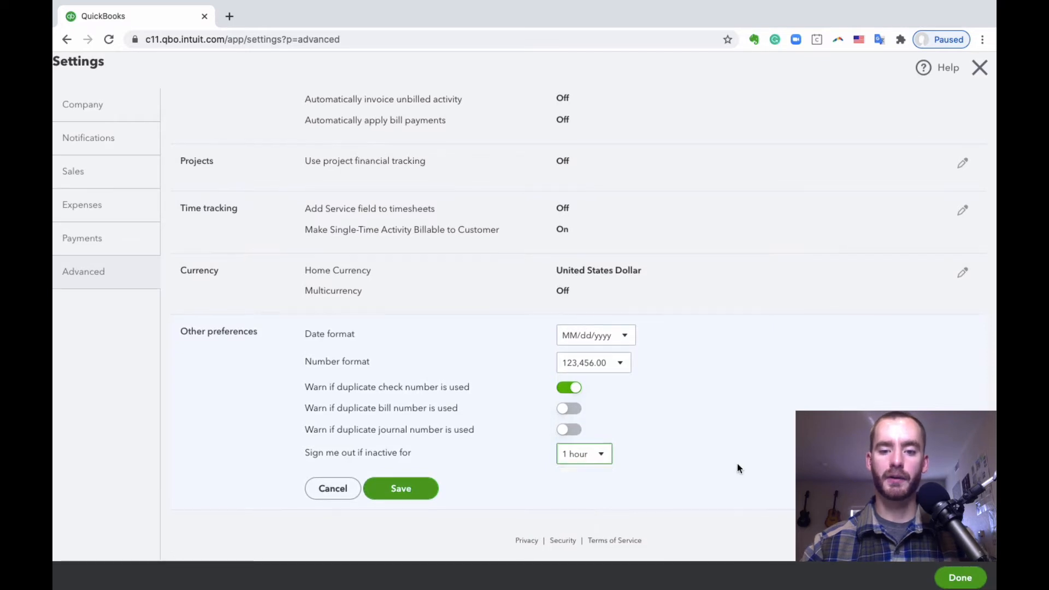
pyautogui.click(595, 454)
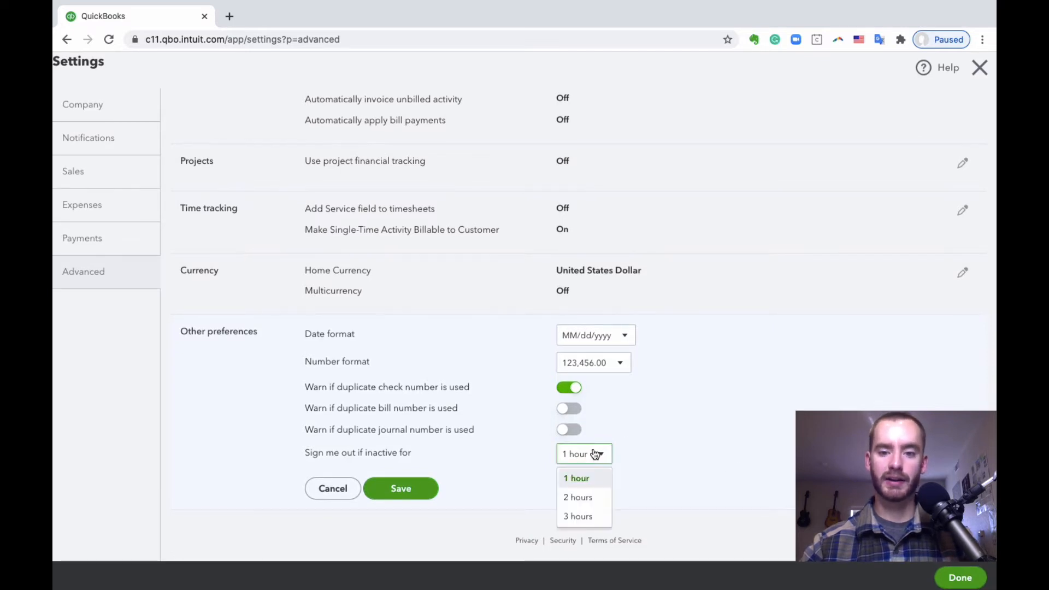
pyautogui.click(692, 451)
pyautogui.click(334, 489)
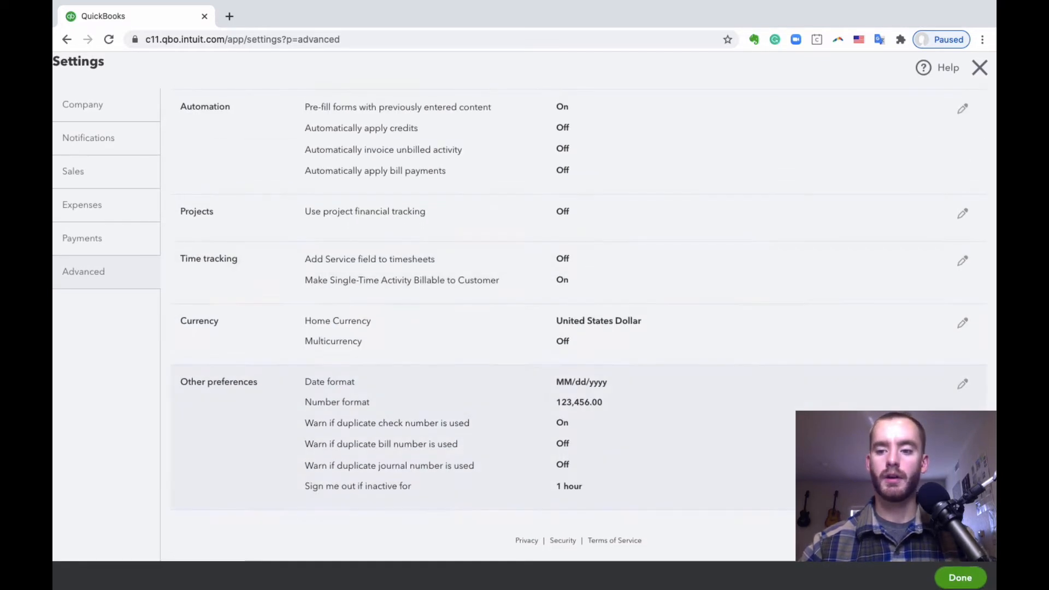
# Finish with the company settings and look over the page of all lists
pyautogui.click(952, 576)
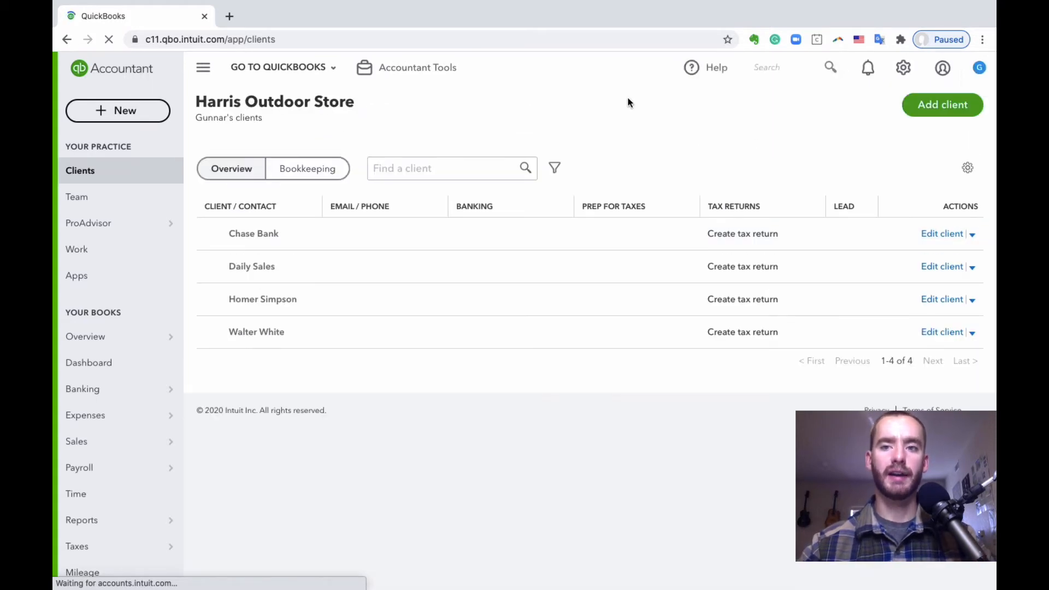
pyautogui.click(903, 68)
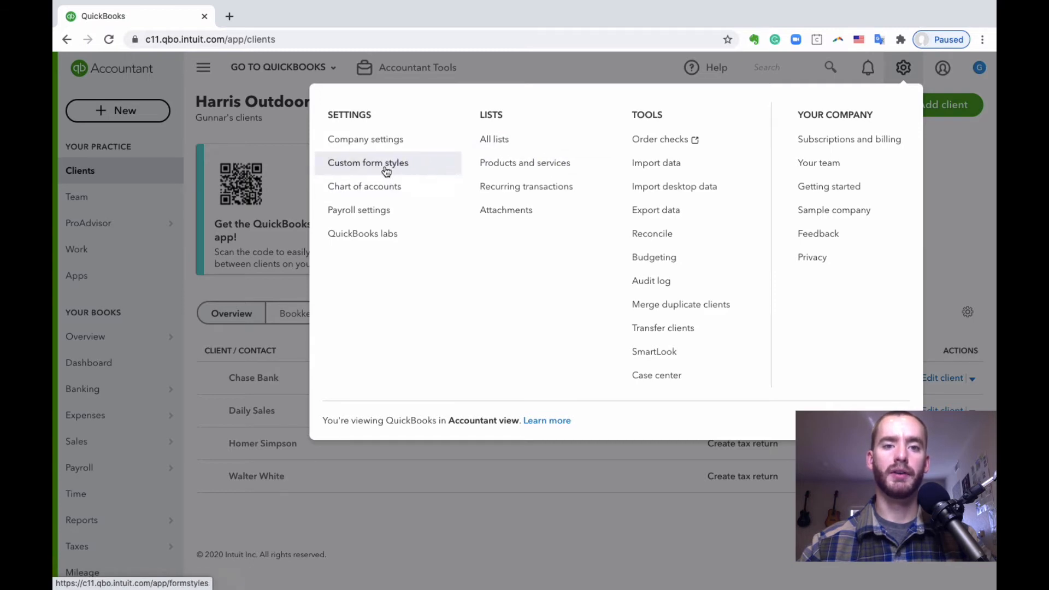
pyautogui.click(517, 139)
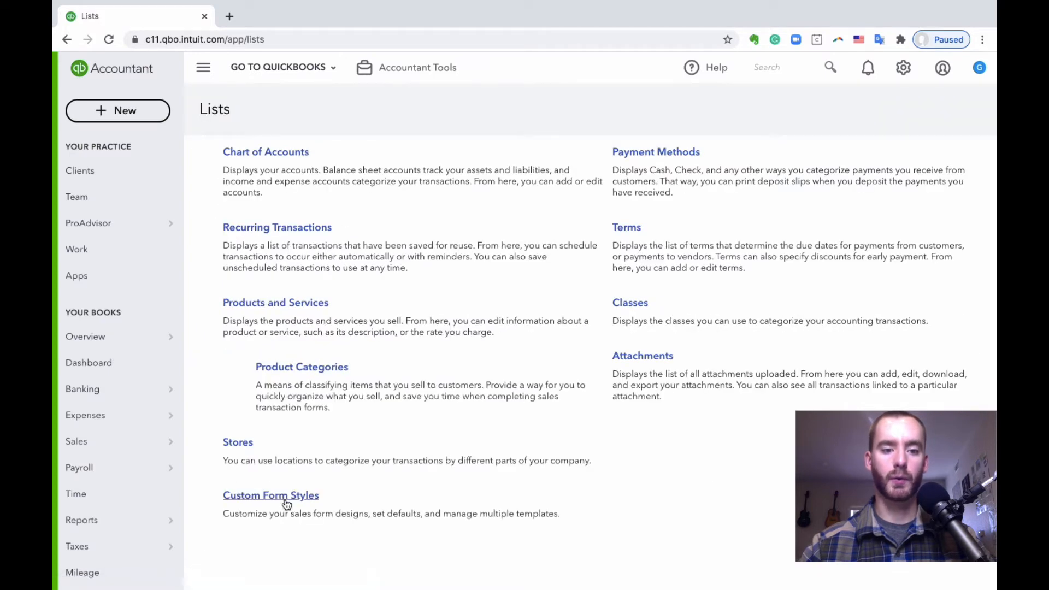
pyautogui.click(903, 67)
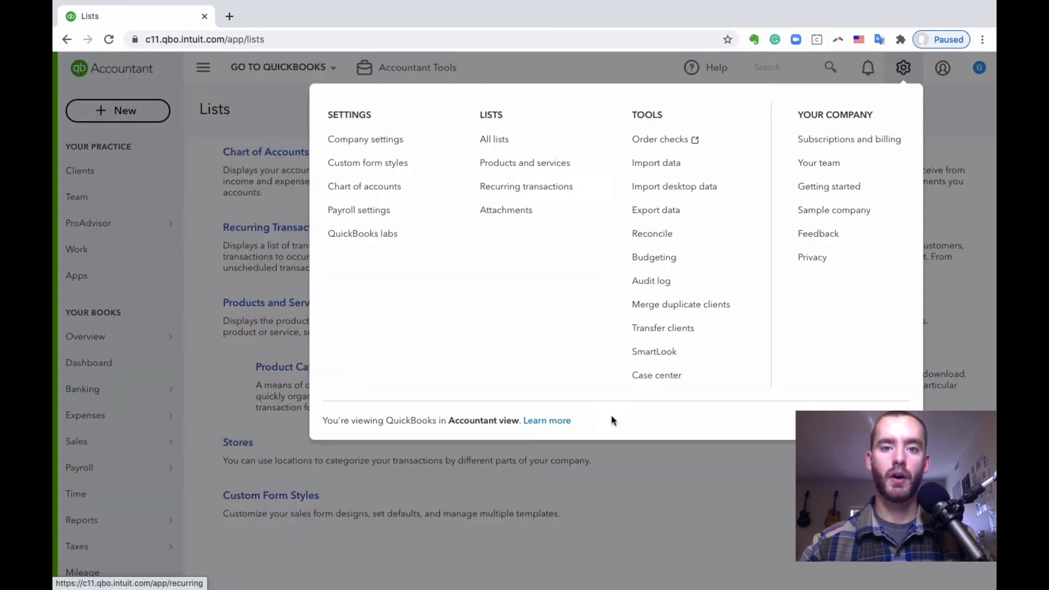
# Open the custom form styles and start a new invoice style
pyautogui.click(669, 493)
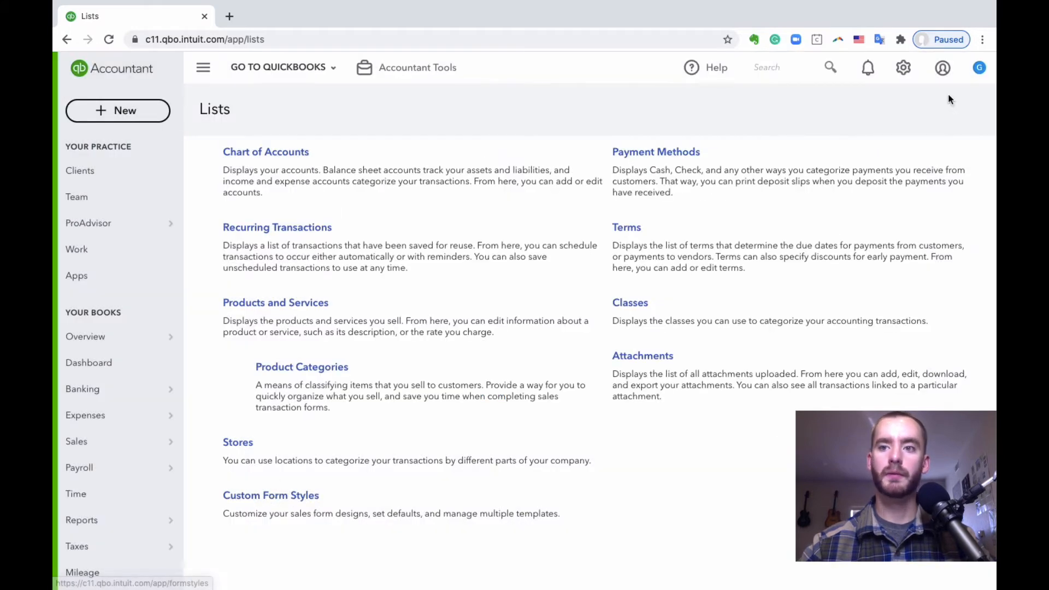
pyautogui.click(902, 67)
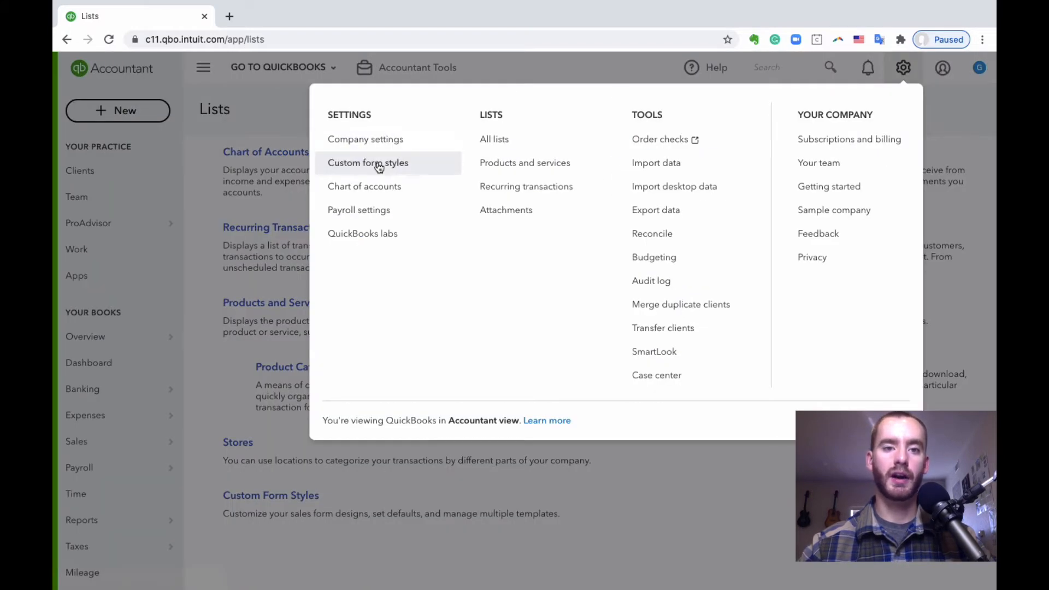
pyautogui.click(407, 164)
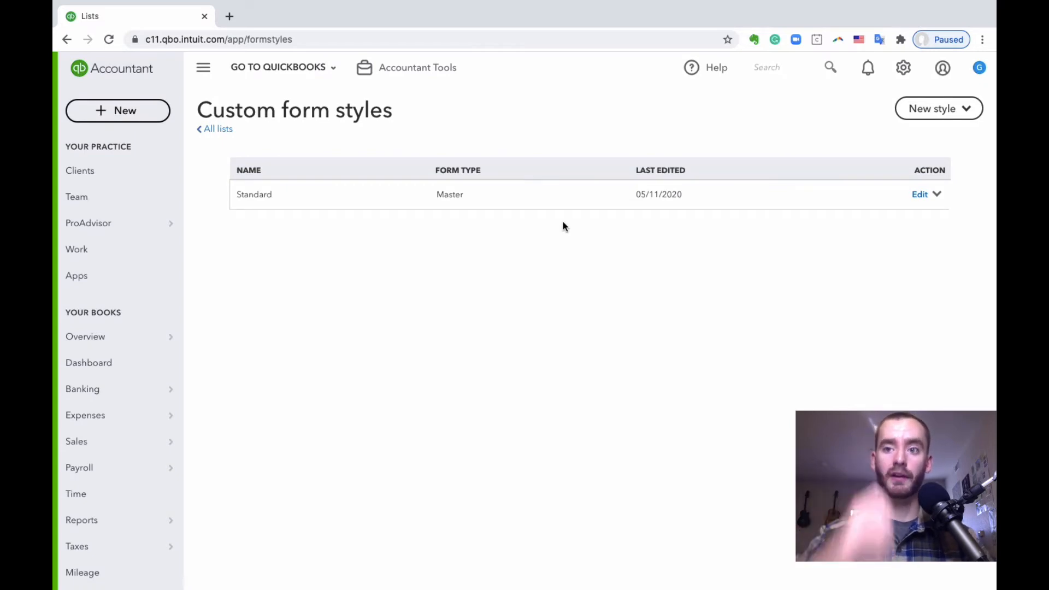
pyautogui.click(931, 109)
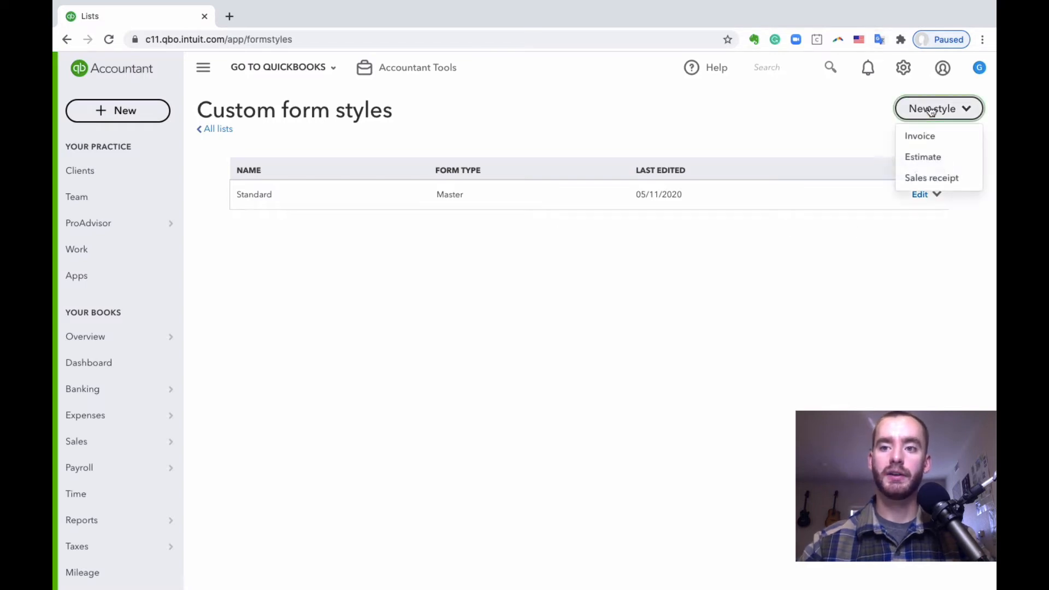
pyautogui.click(952, 137)
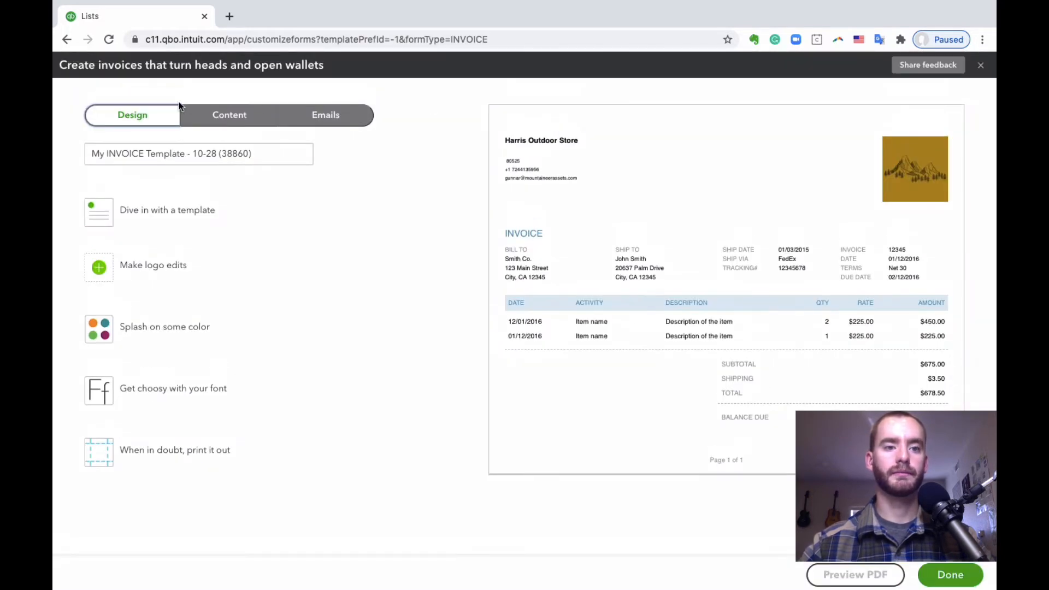
# Name the new invoice template "Use this Template Invoice"
pyautogui.tripleClick(159, 148)
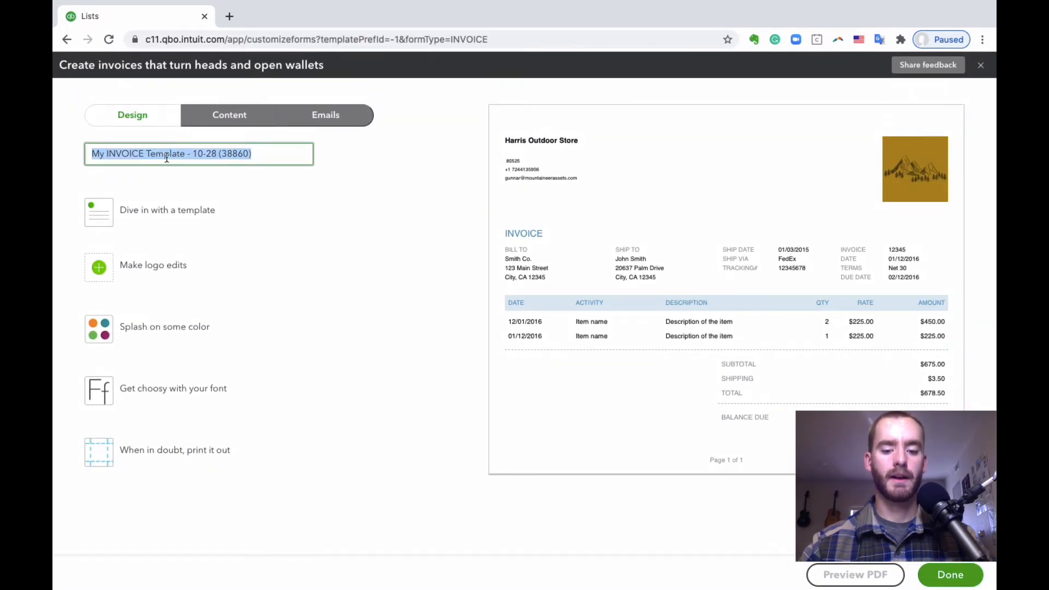
pyautogui.write('Use this Tem')
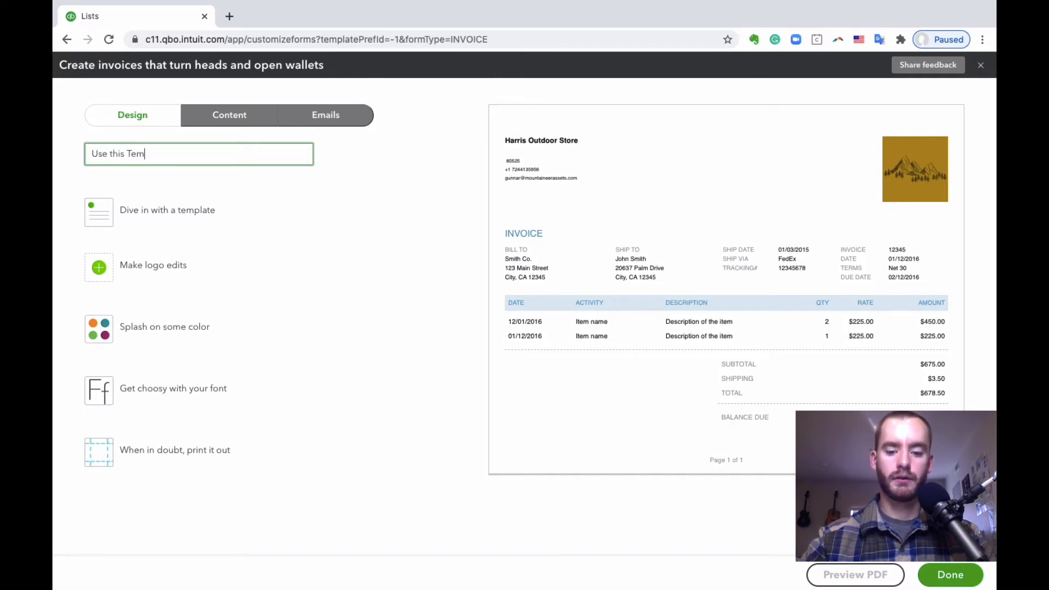
pyautogui.write('plate Invoice')
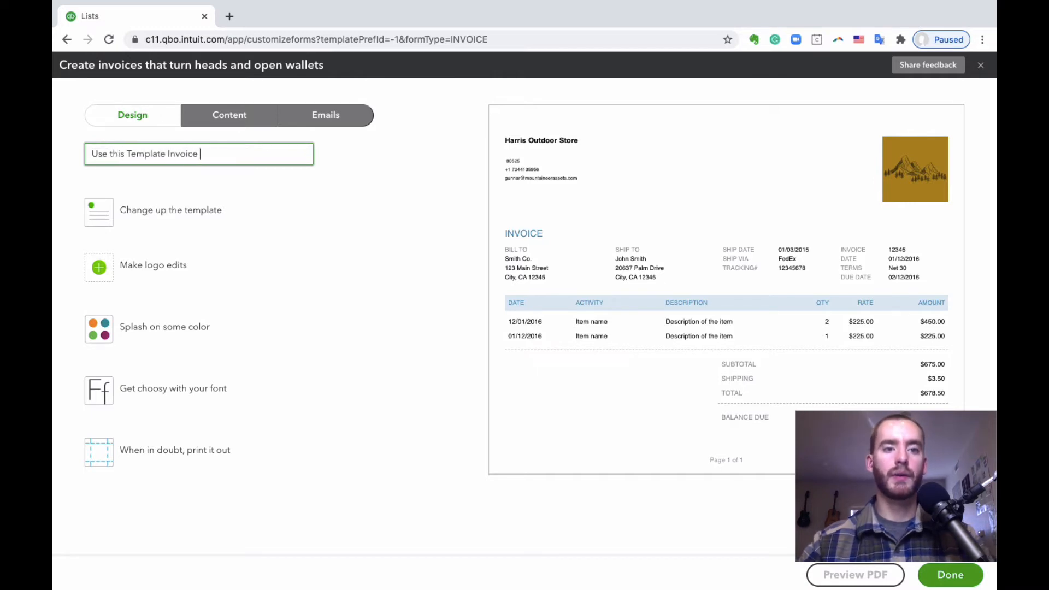
pyautogui.click(192, 139)
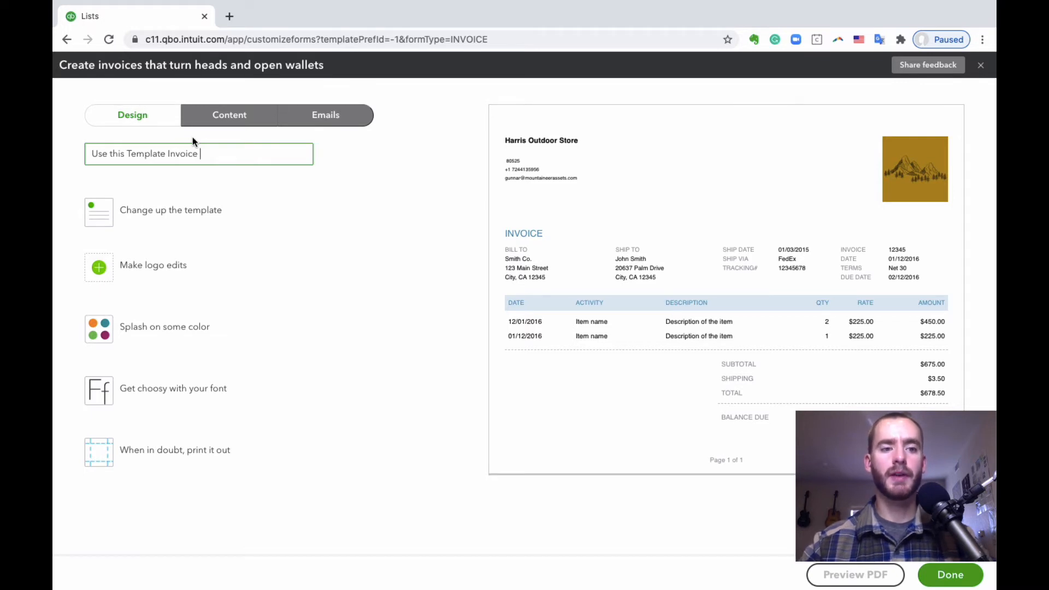
# Compare the Airy classic, Modern, Fresh, Bold and Friendly layouts and choose Modern for the invoice template
pyautogui.click(164, 215)
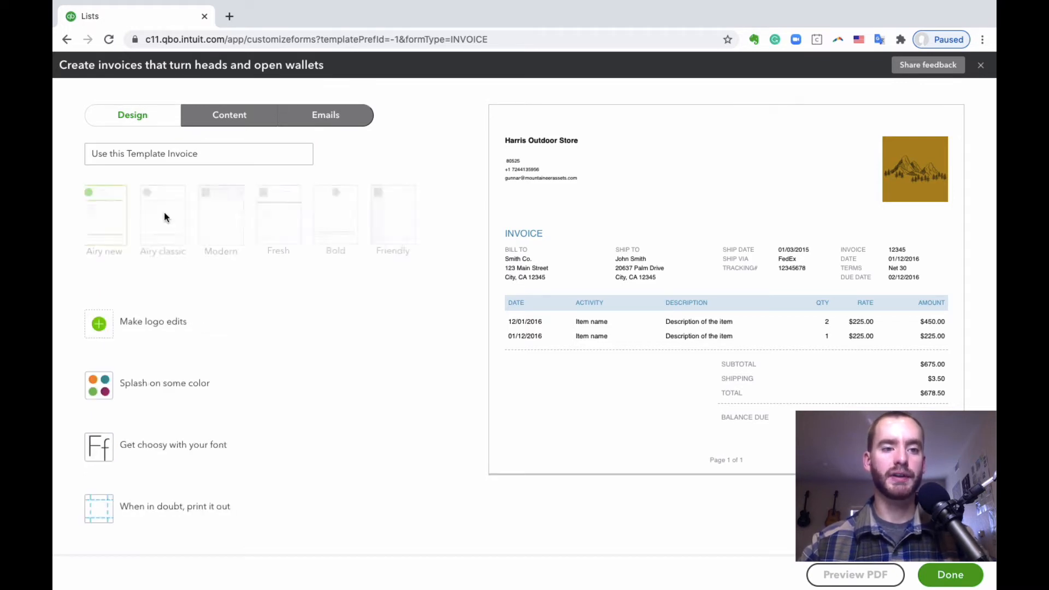
pyautogui.click(182, 222)
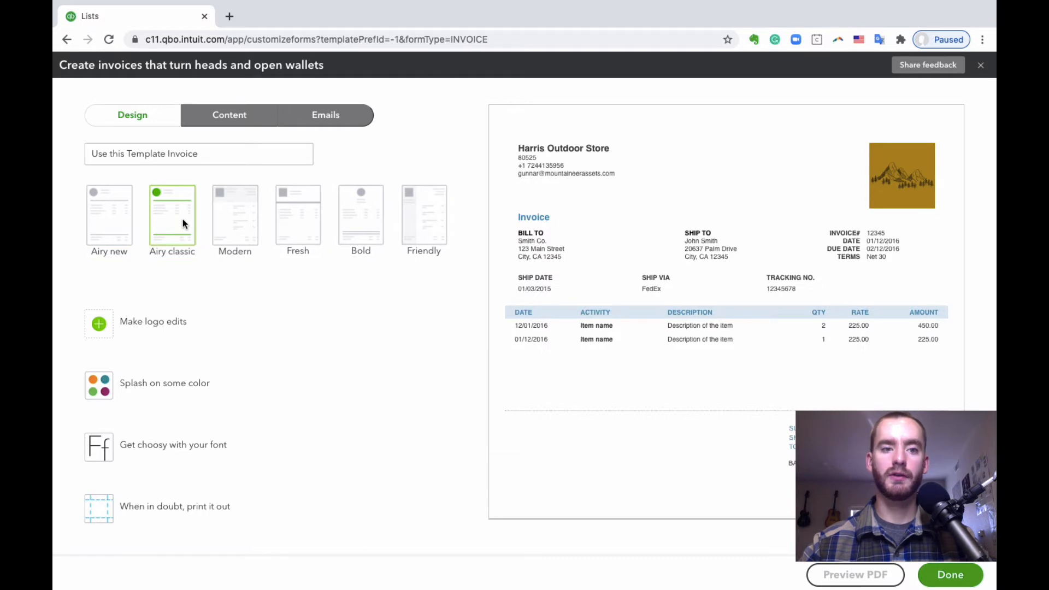
pyautogui.click(233, 219)
pyautogui.click(295, 219)
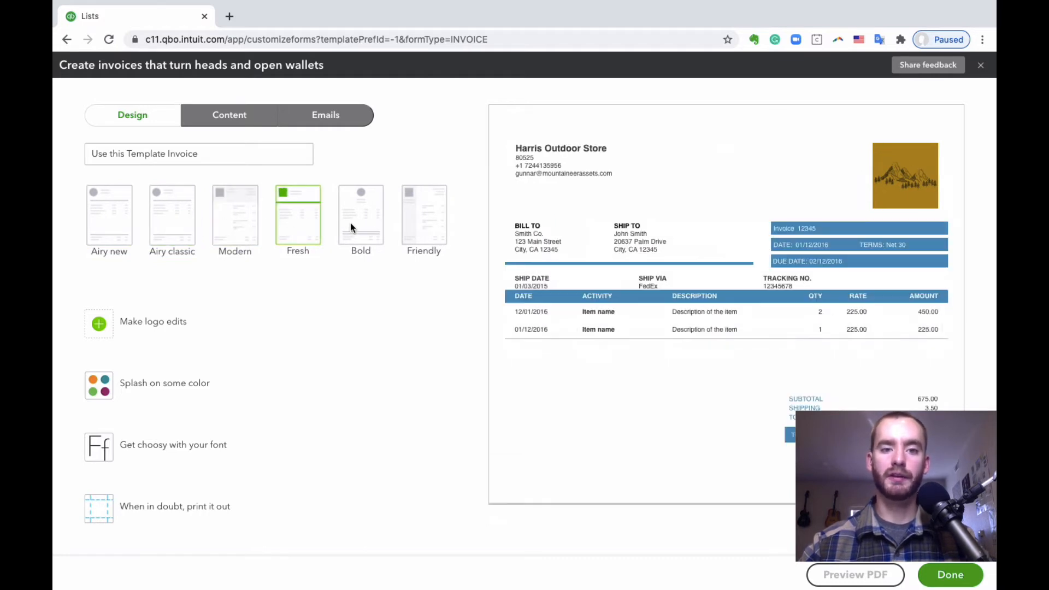
pyautogui.click(353, 220)
pyautogui.click(415, 219)
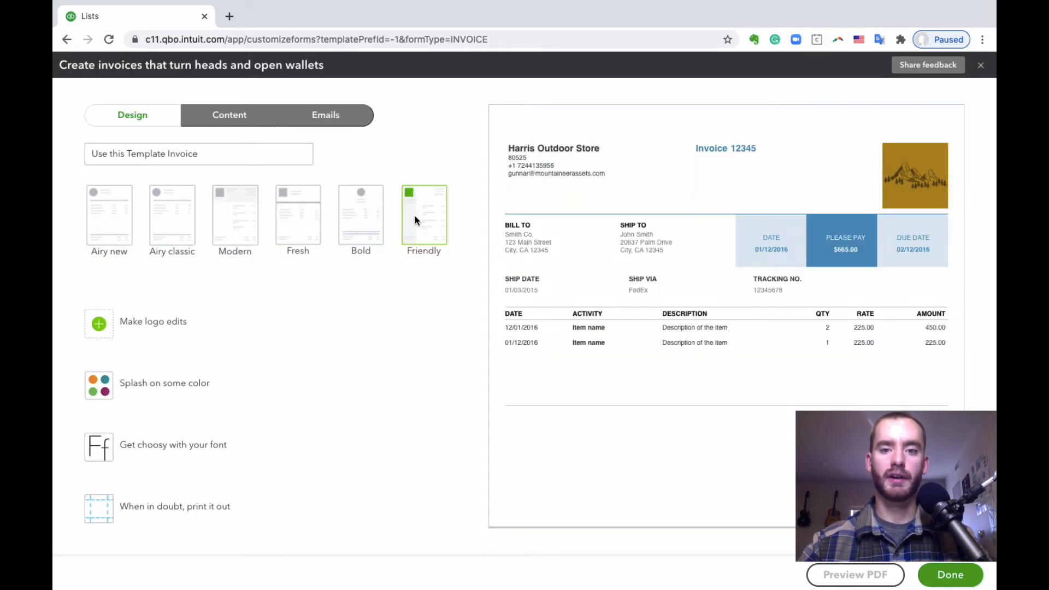
pyautogui.click(232, 219)
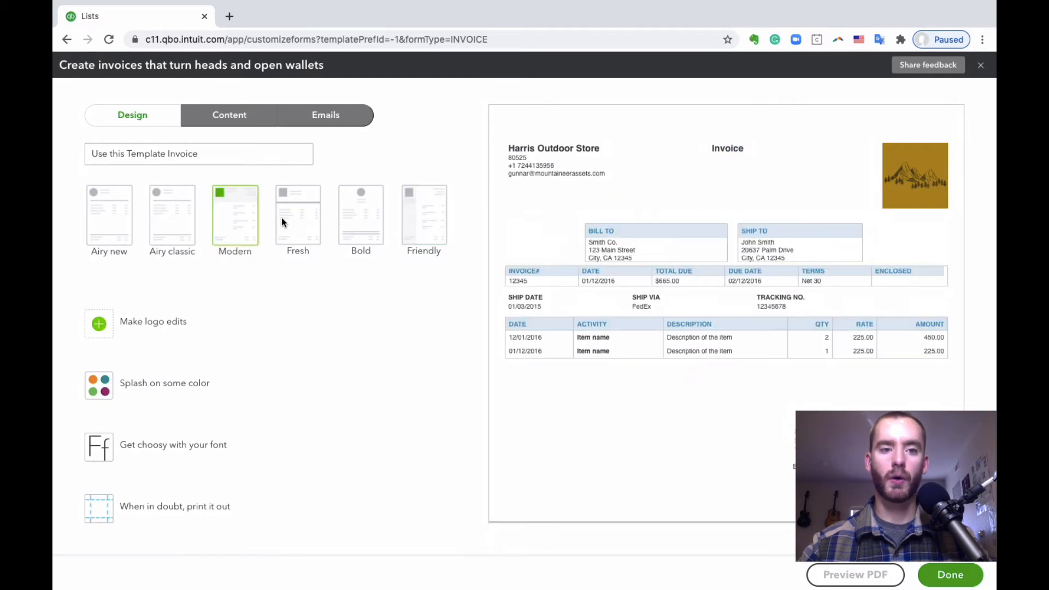
# Try the logo's visibility, size and placement options, then set it to medium size with right placement
pyautogui.scroll(-5, 283, 219)
pyautogui.click(173, 206)
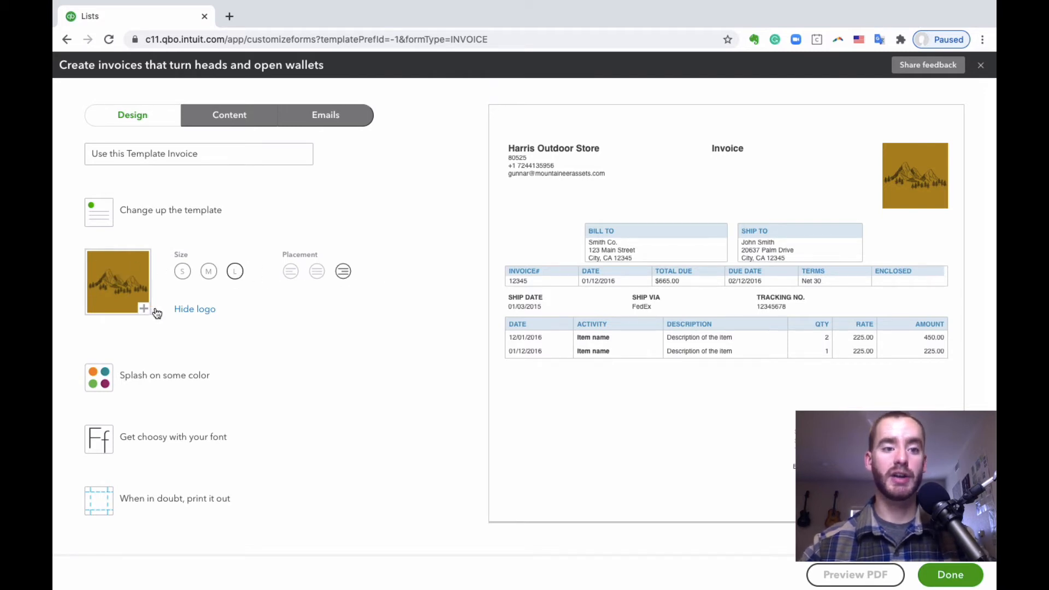
pyautogui.click(199, 310)
pyautogui.click(199, 307)
pyautogui.click(192, 268)
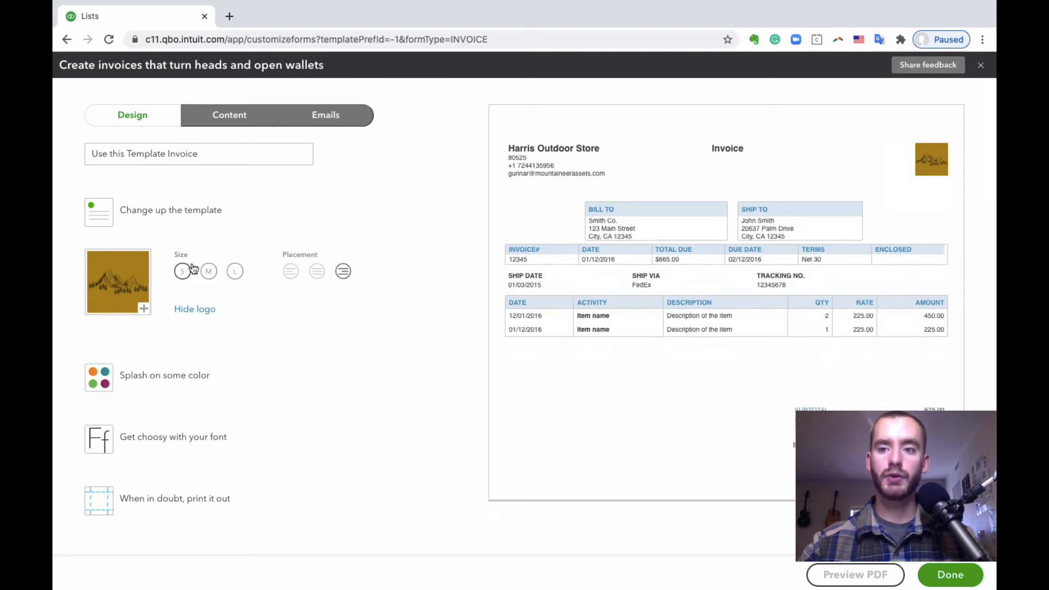
pyautogui.click(208, 271)
pyautogui.click(290, 272)
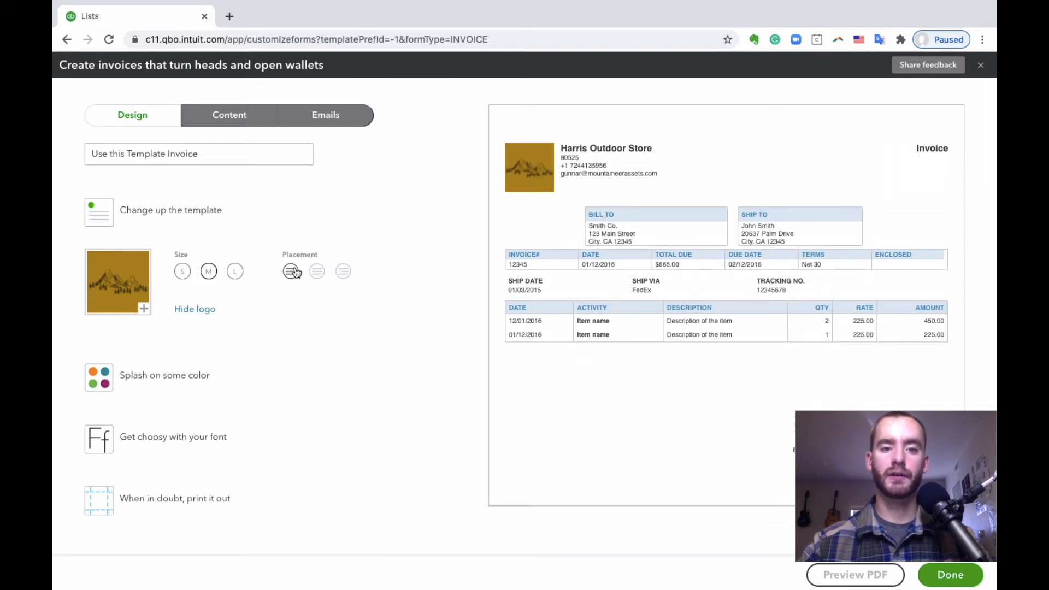
pyautogui.click(321, 277)
pyautogui.click(347, 274)
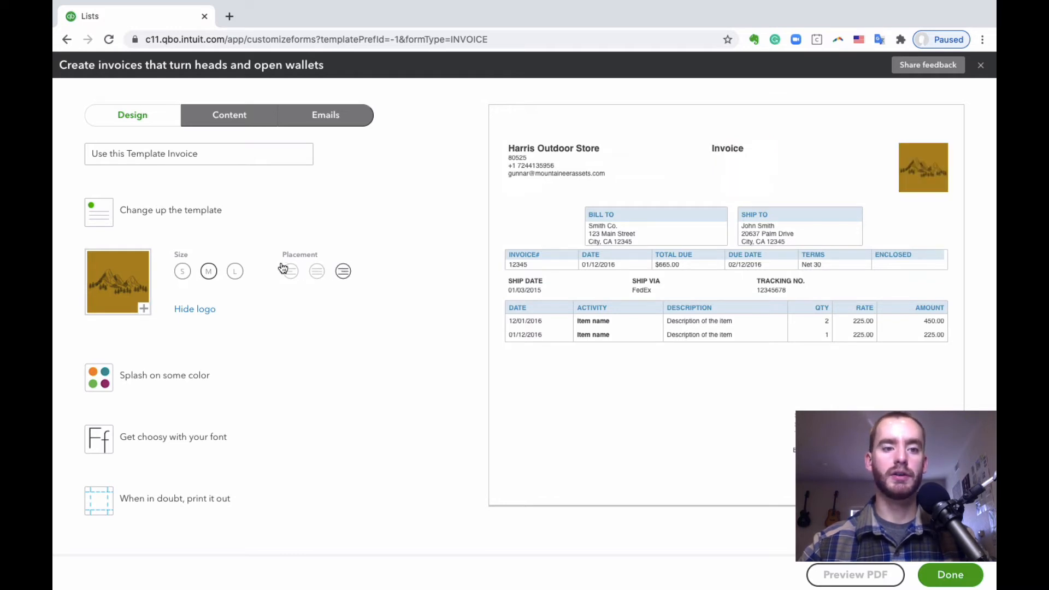
# Try several accent colors on the invoice template and apply the green #79BD58
pyautogui.scroll(-1, 283, 268)
pyautogui.click(194, 336)
pyautogui.scroll(-1, 328, 261)
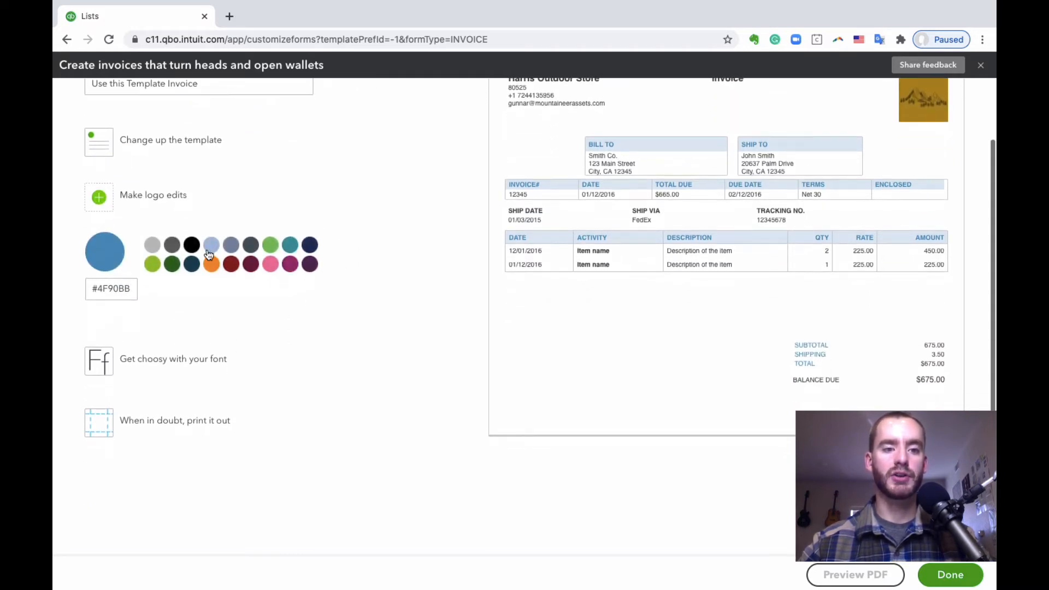
pyautogui.click(192, 246)
pyautogui.scroll(1, 190, 252)
pyautogui.click(256, 281)
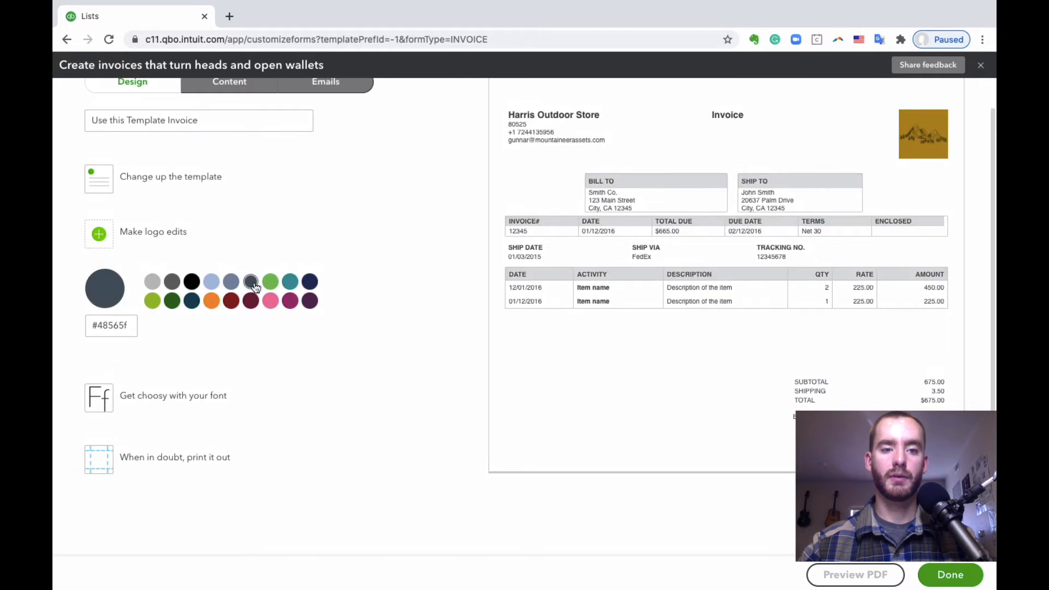
pyautogui.click(273, 282)
pyautogui.scroll(1, 371, 263)
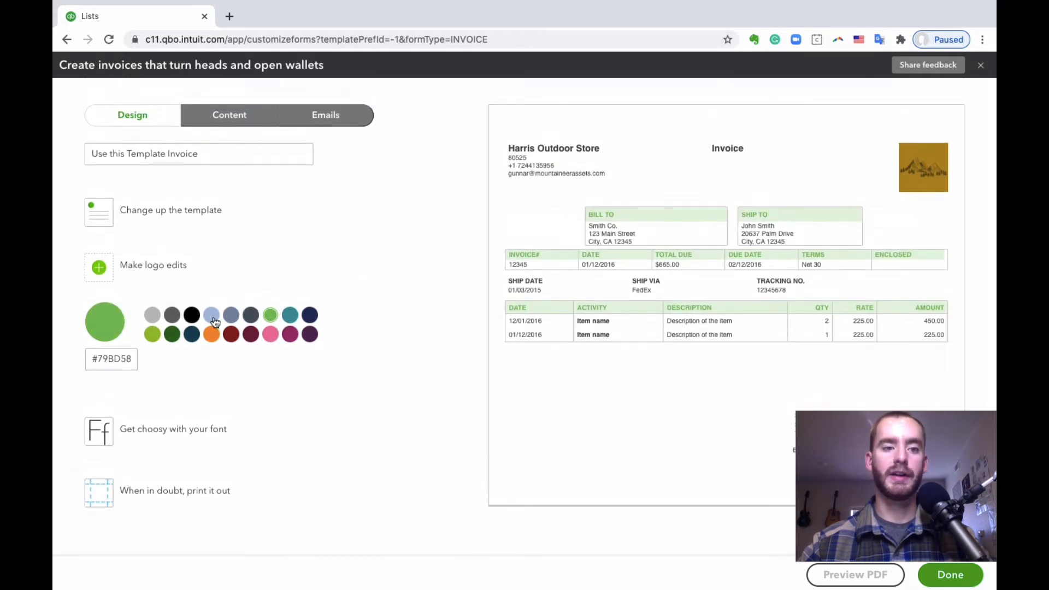
pyautogui.doubleClick(110, 359)
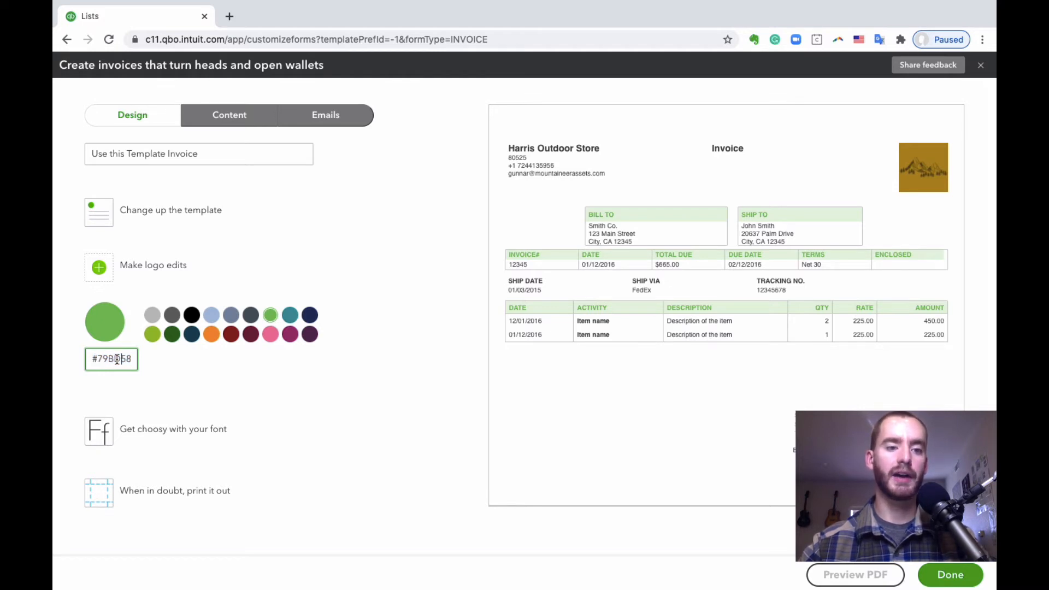
pyautogui.click(362, 328)
# Set the invoice font size to 12pt in Helvetica and look over the page margin and print options
pyautogui.scroll(-2, 363, 329)
pyautogui.click(354, 341)
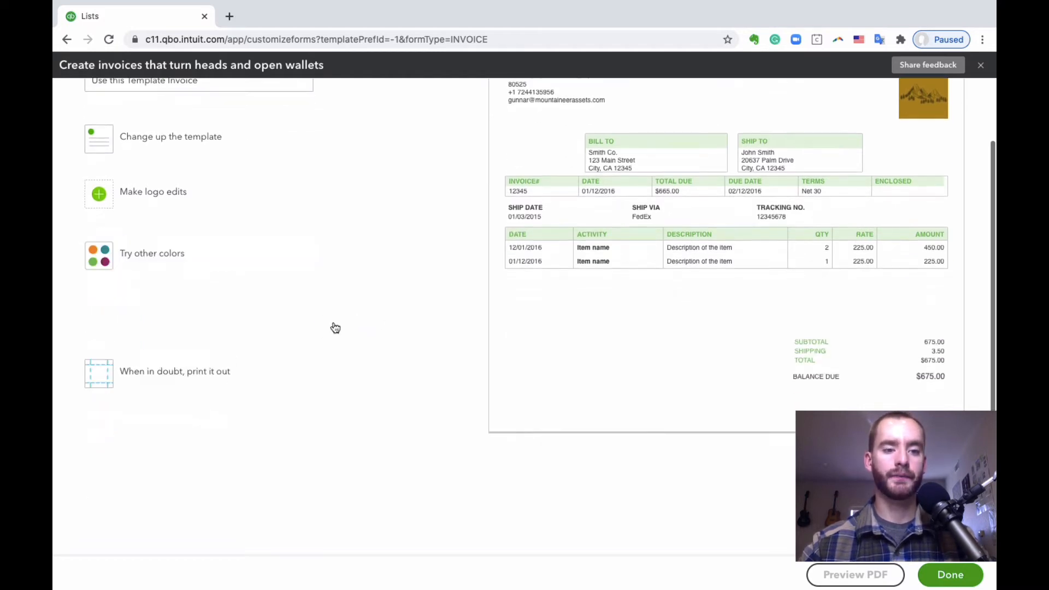
pyautogui.click(135, 285)
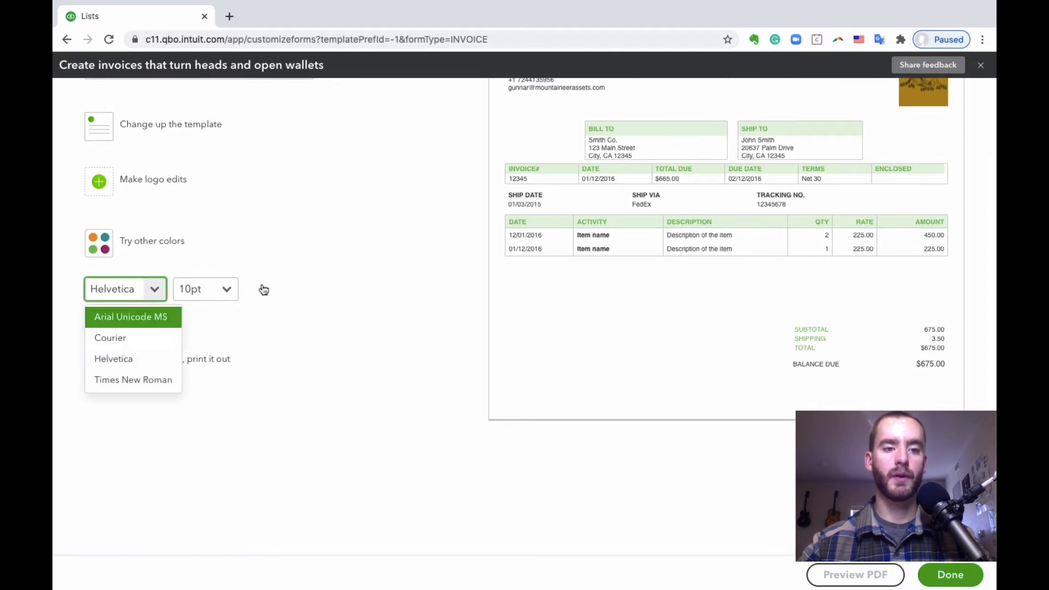
pyautogui.click(229, 288)
pyautogui.click(206, 358)
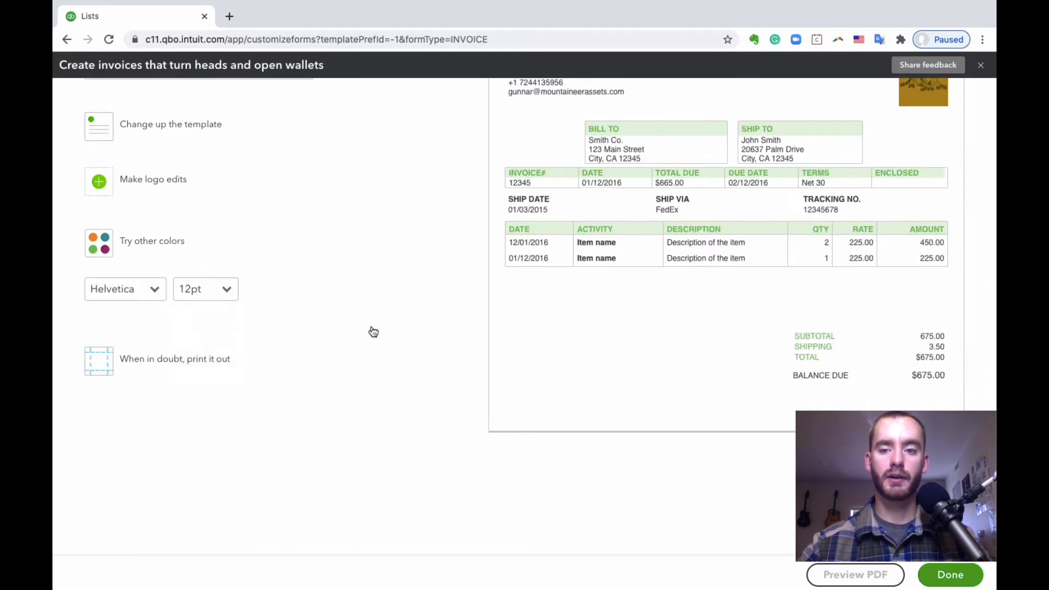
pyautogui.click(372, 332)
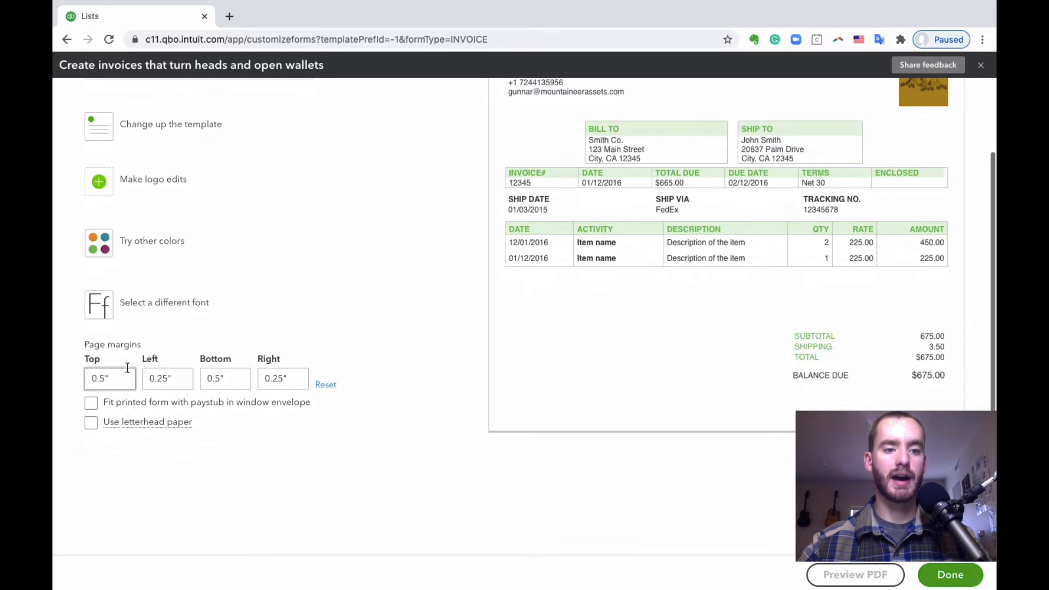
pyautogui.scroll(3, 197, 317)
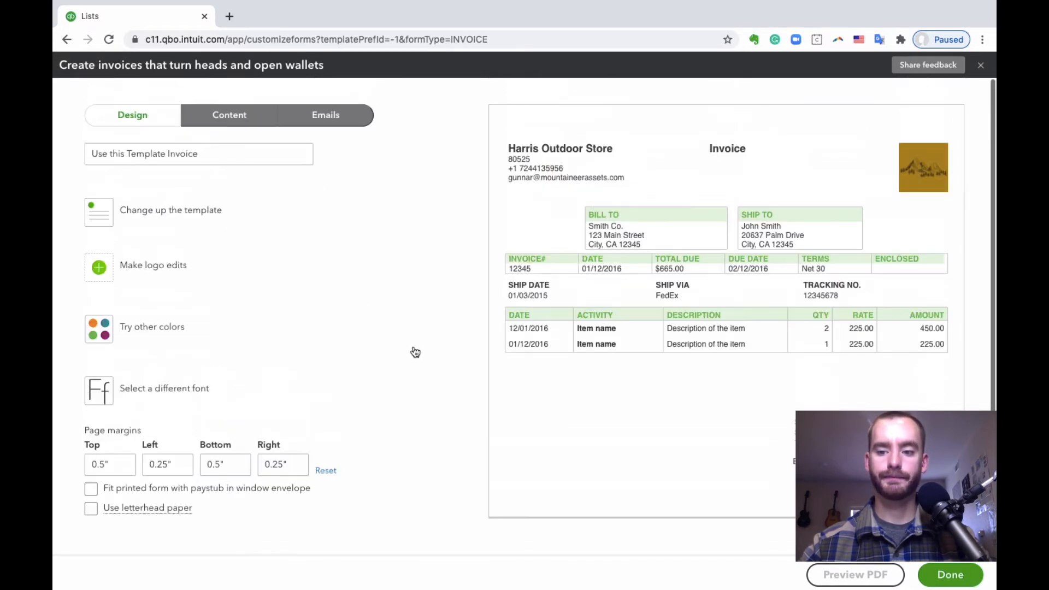
# Open the invoice template's header content for editing and try hiding and showing the business name
pyautogui.click(240, 116)
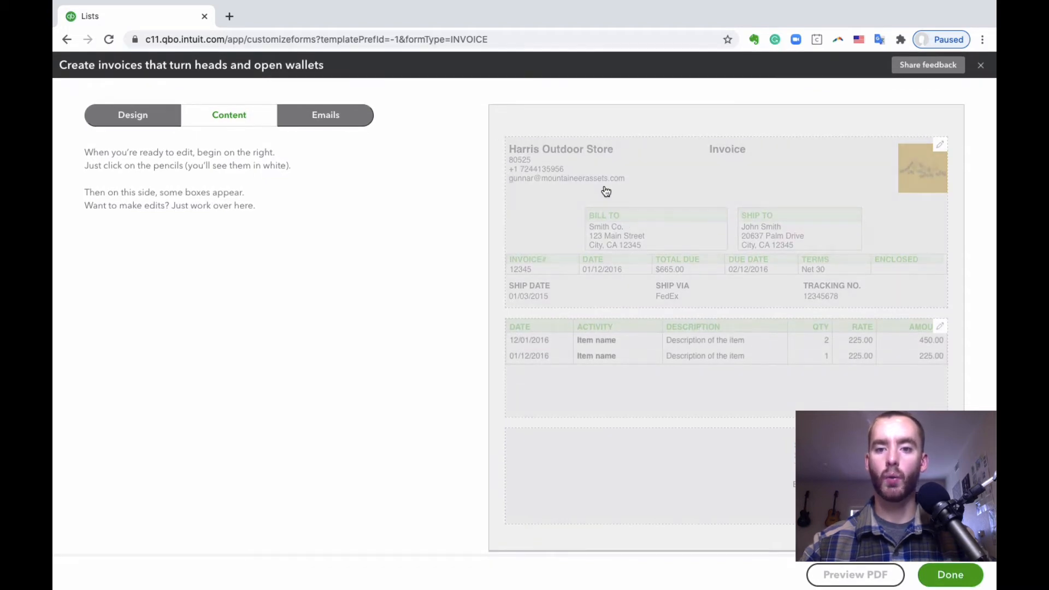
pyautogui.click(939, 147)
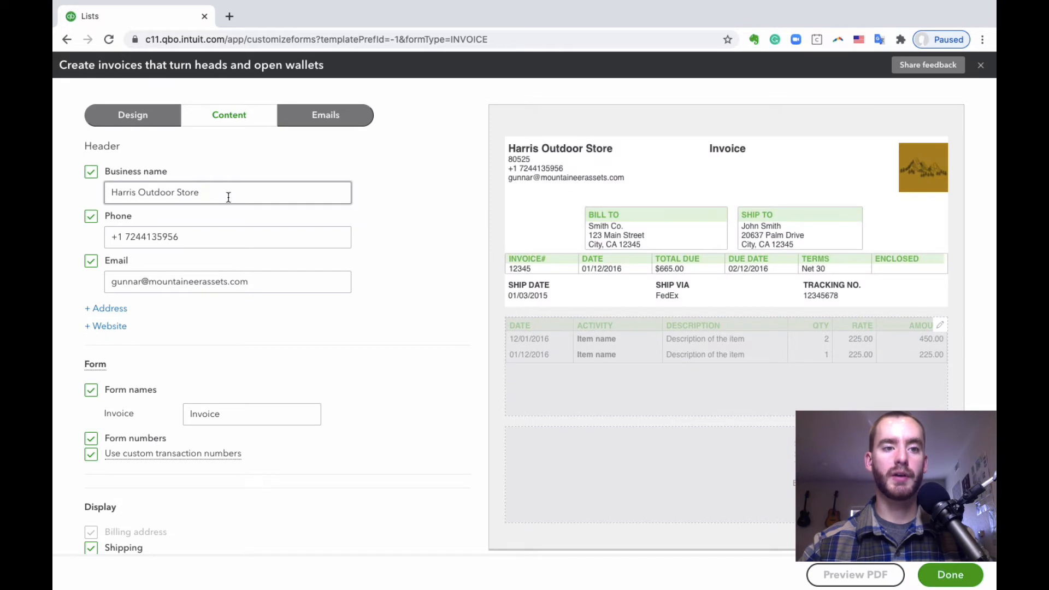
pyautogui.click(91, 172)
pyautogui.click(91, 171)
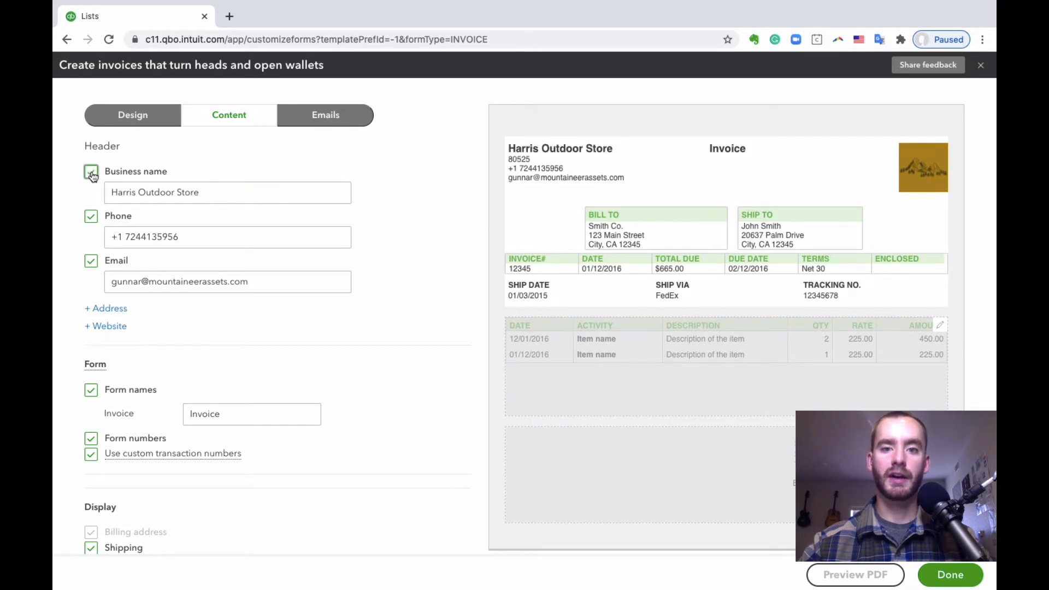
# Try "Harris Outdoor Store, LLC" as the header's business name, then restore "Harris Outdoor Store"
pyautogui.click(218, 194)
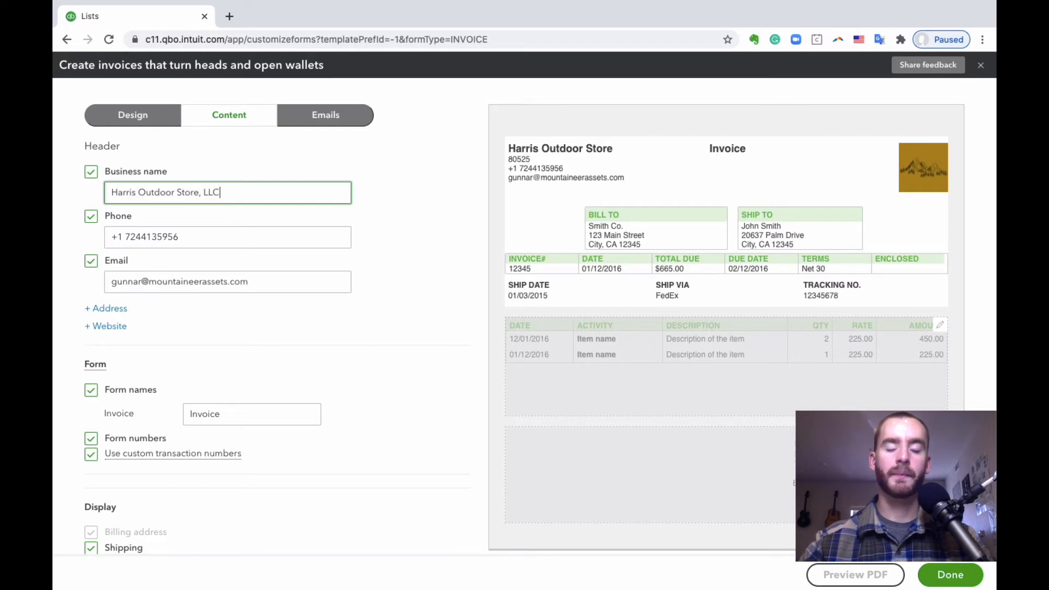
pyautogui.click(405, 211)
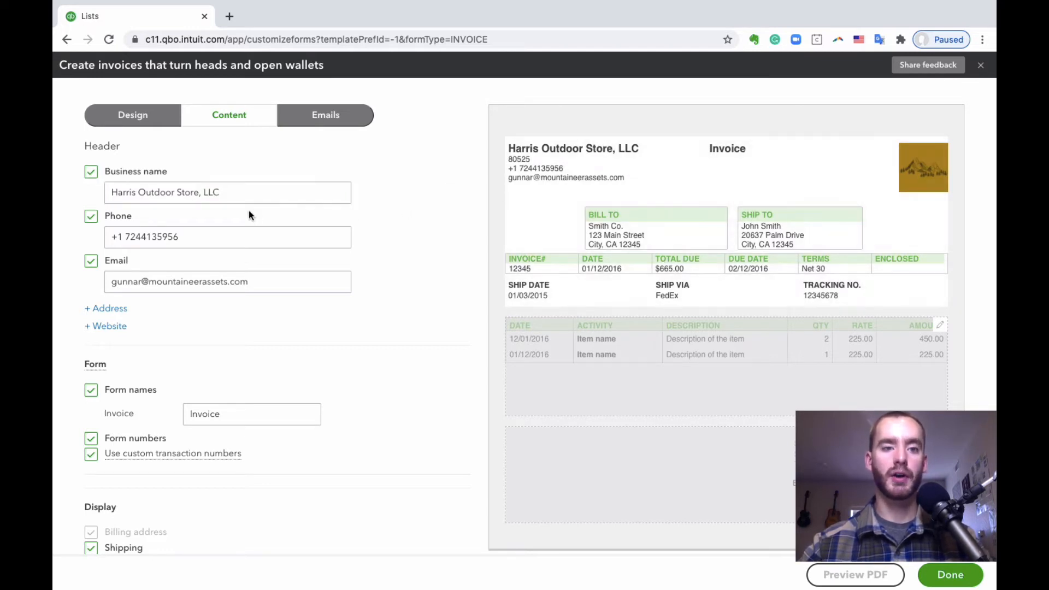
pyautogui.click(247, 195)
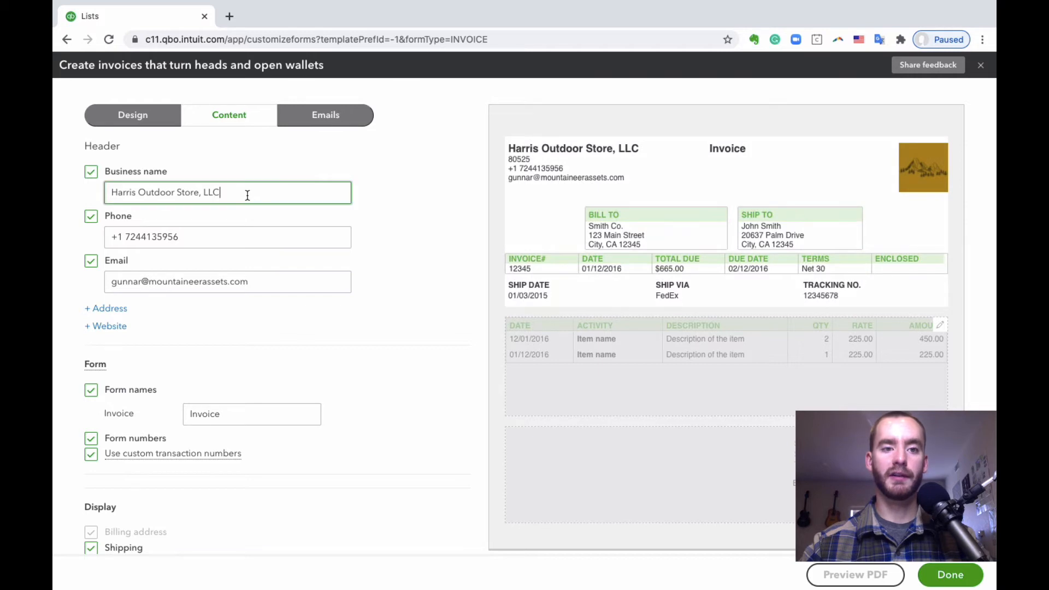
pyautogui.click(418, 216)
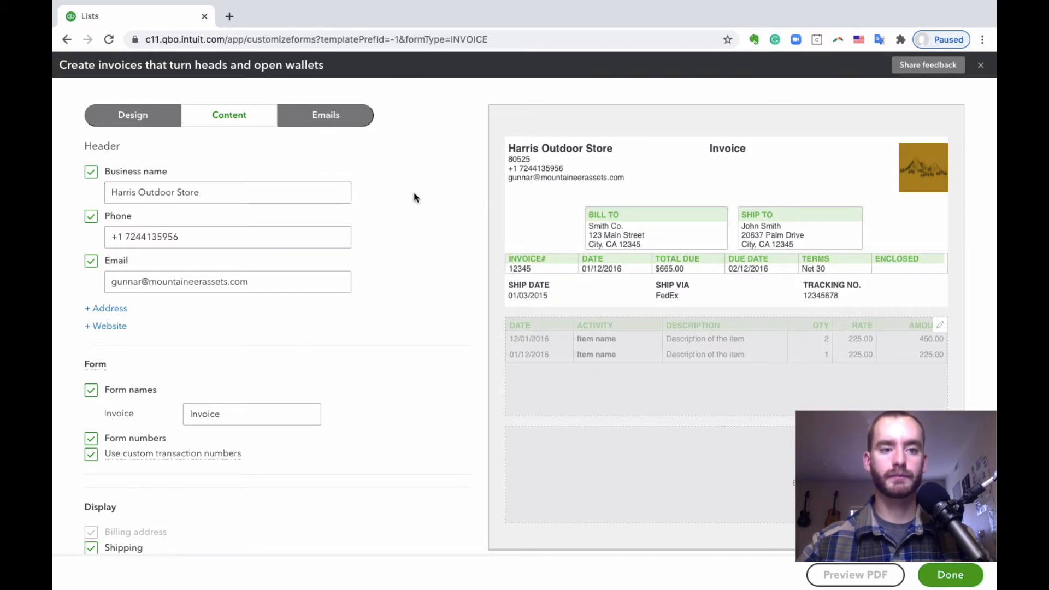
# Hide the phone number from the invoice header
pyautogui.click(91, 217)
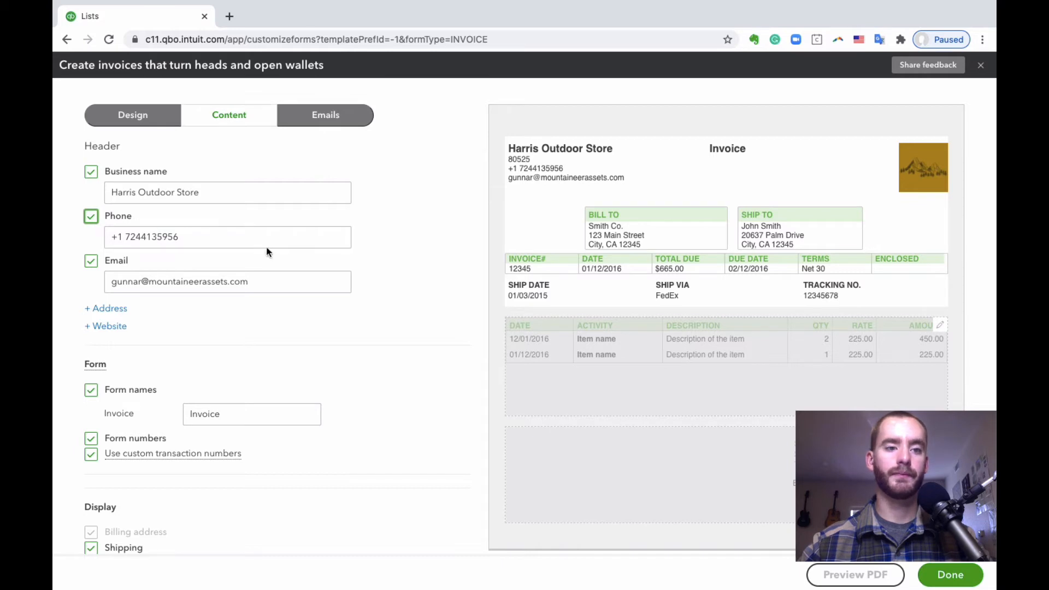
pyautogui.click(91, 217)
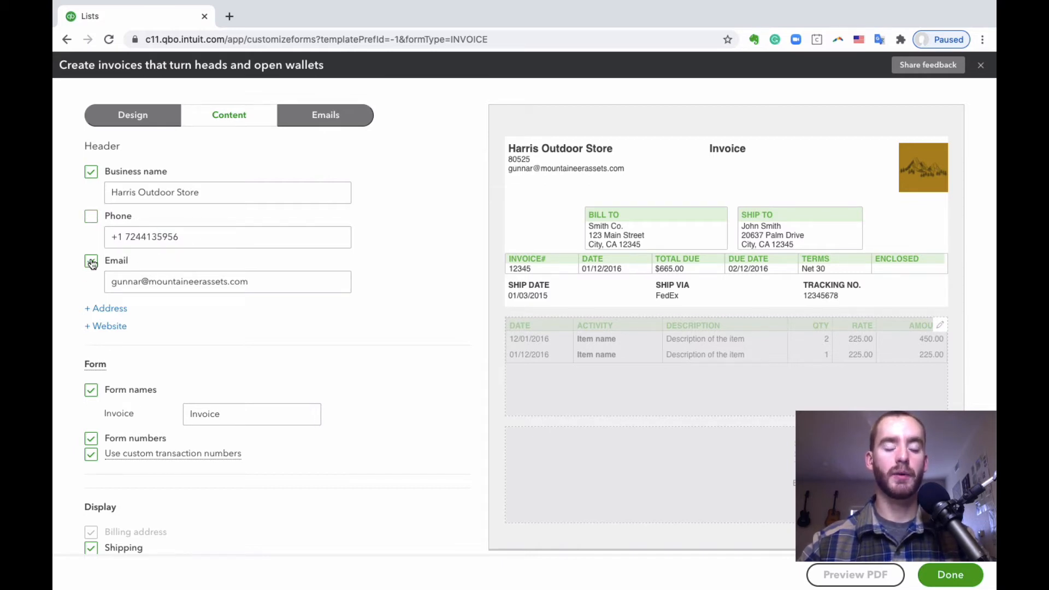
pyautogui.scroll(-1, 270, 232)
pyautogui.scroll(1, 163, 295)
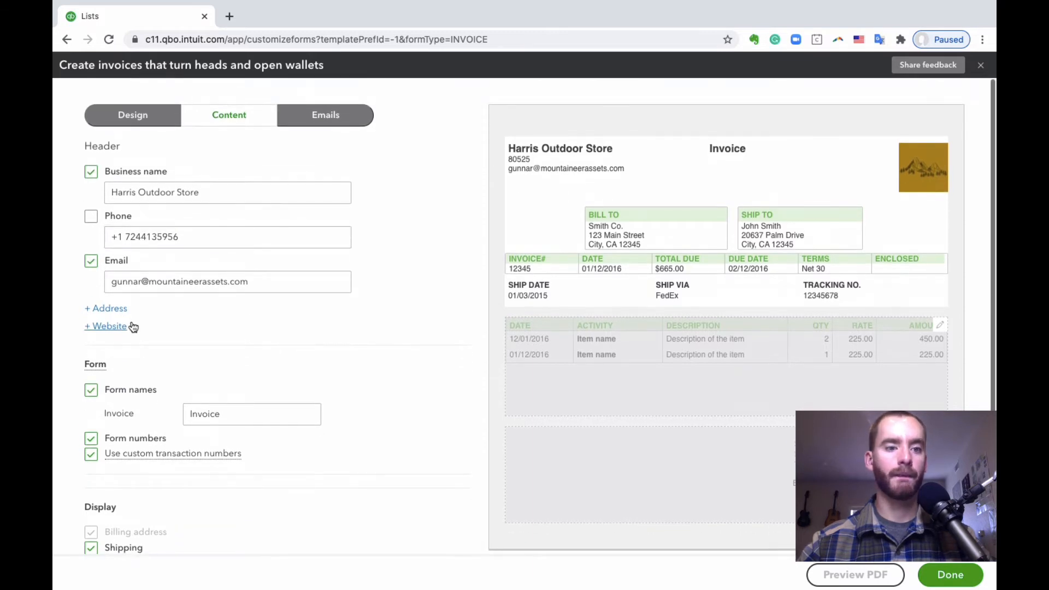
# Expand the invoice header's street address and website fields and look over the remaining form and display options
pyautogui.click(203, 297)
pyautogui.scroll(-1, 199, 296)
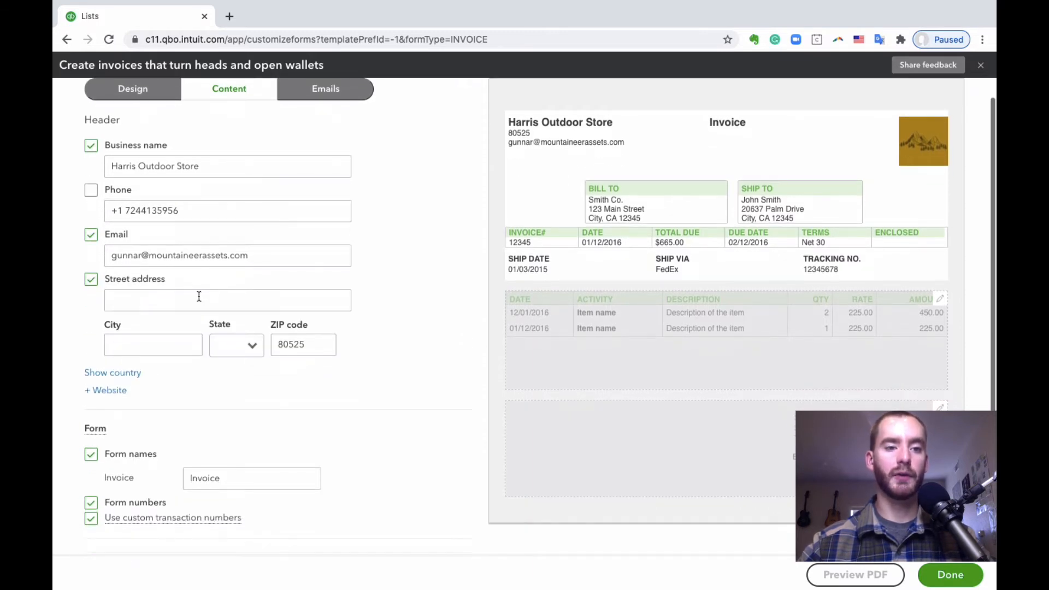
pyautogui.click(199, 296)
pyautogui.click(56, 309)
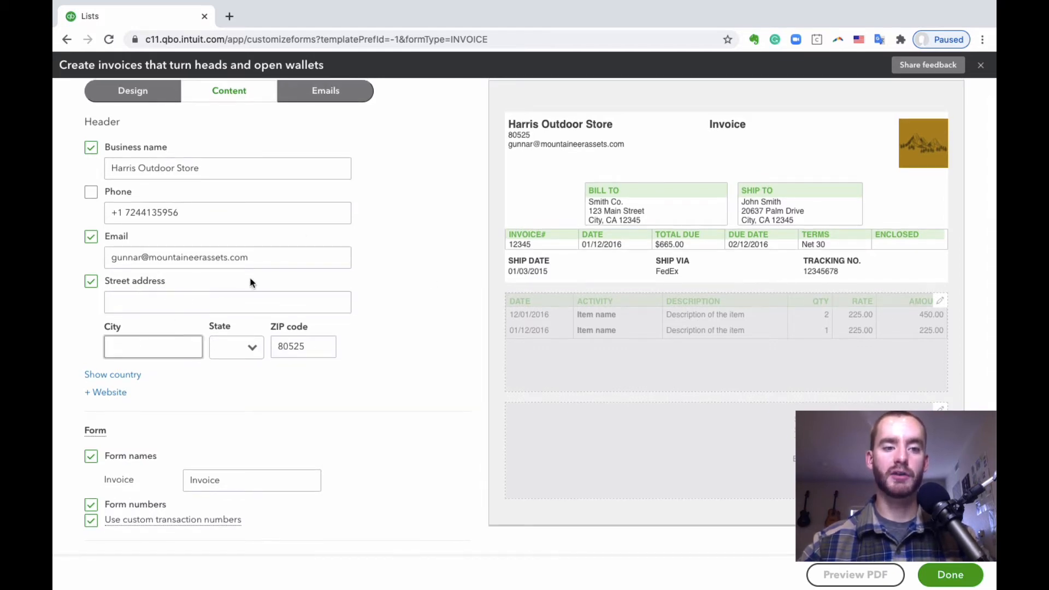
pyautogui.scroll(-1, 348, 248)
pyautogui.click(112, 354)
pyautogui.scroll(-1, 243, 342)
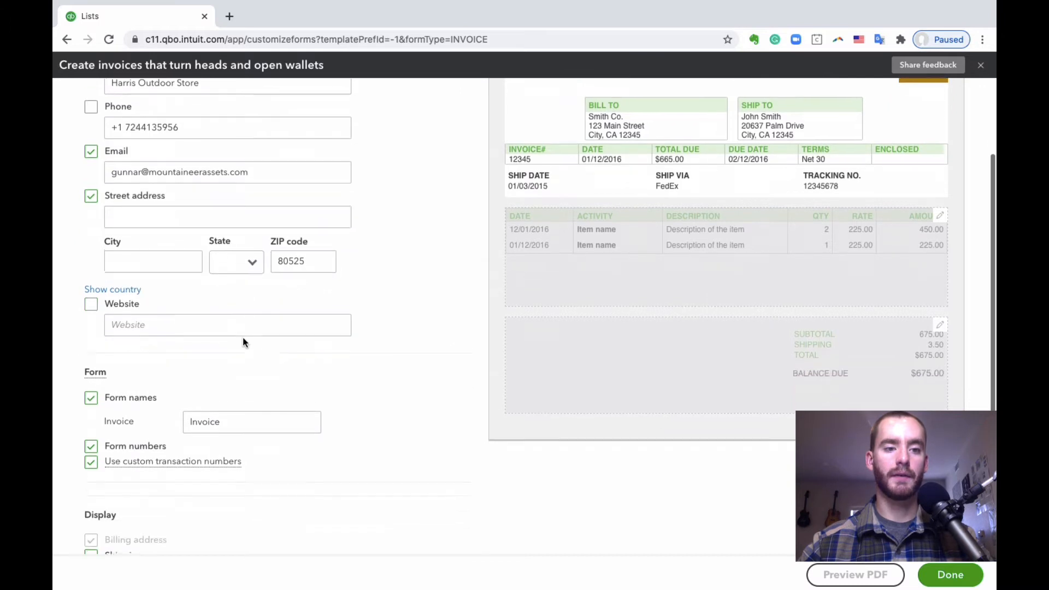
pyautogui.scroll(-3, 300, 366)
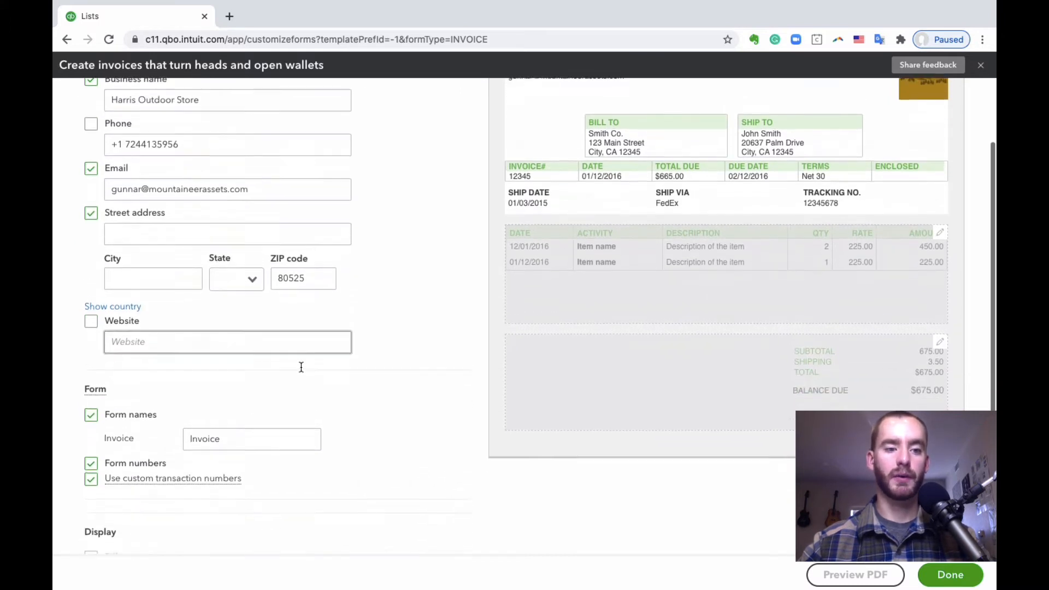
pyautogui.scroll(-1, 269, 287)
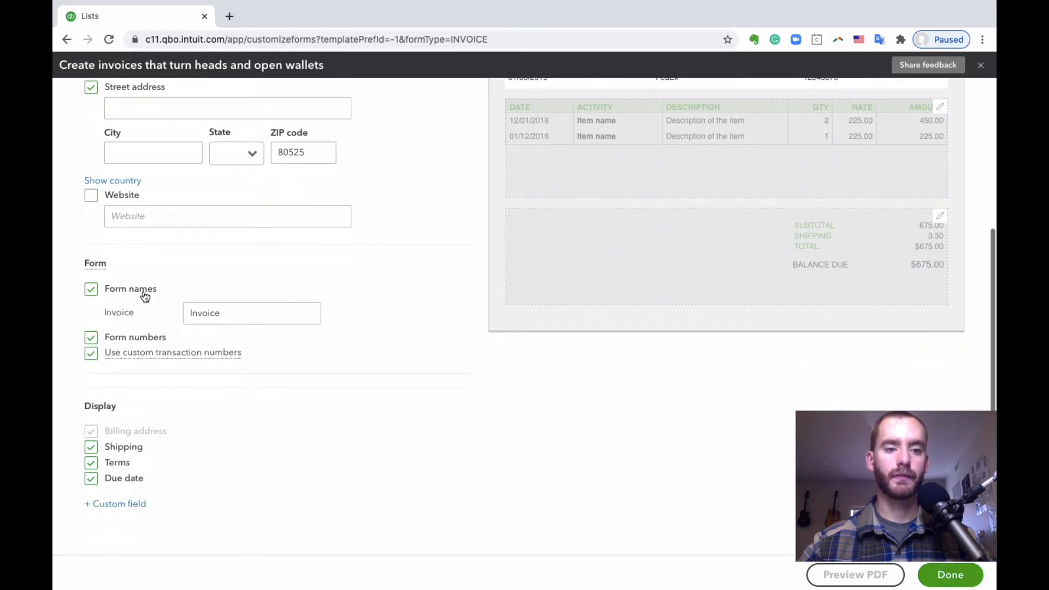
# Change the invoice's form name to "Bill" and check the title in the preview
pyautogui.scroll(5, 145, 296)
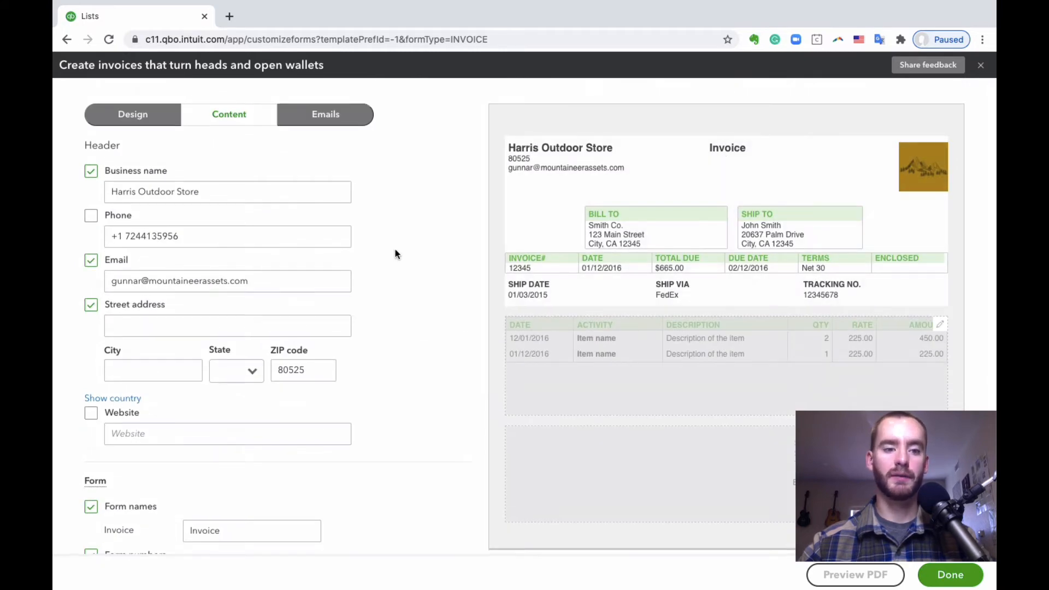
pyautogui.scroll(-5, 395, 254)
pyautogui.click(228, 310)
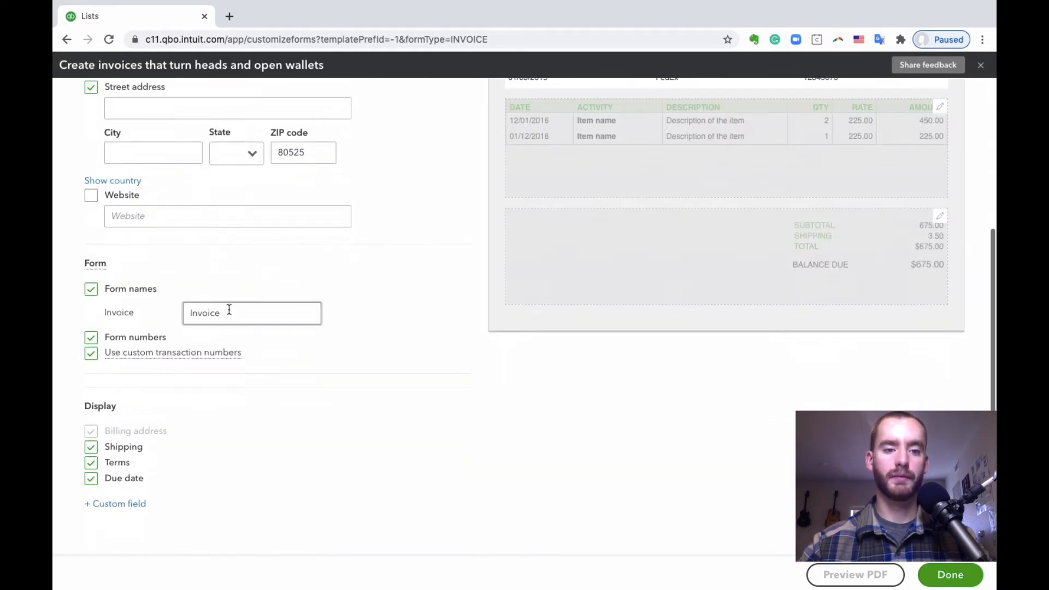
pyautogui.doubleClick(257, 313)
pyautogui.write('Bill')
pyautogui.click(408, 297)
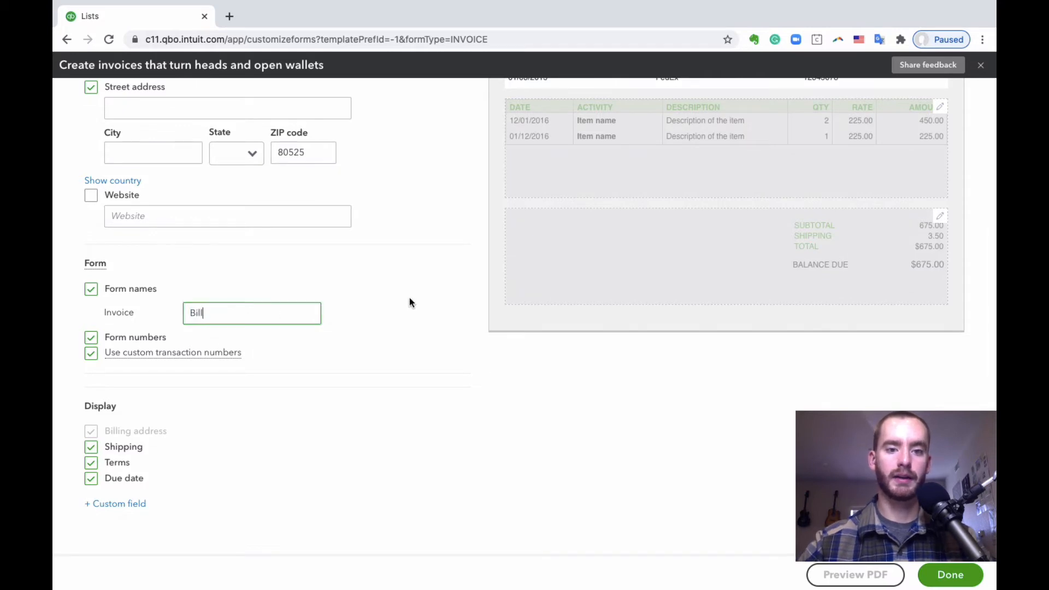
pyautogui.scroll(5, 409, 297)
pyautogui.scroll(-3, 288, 306)
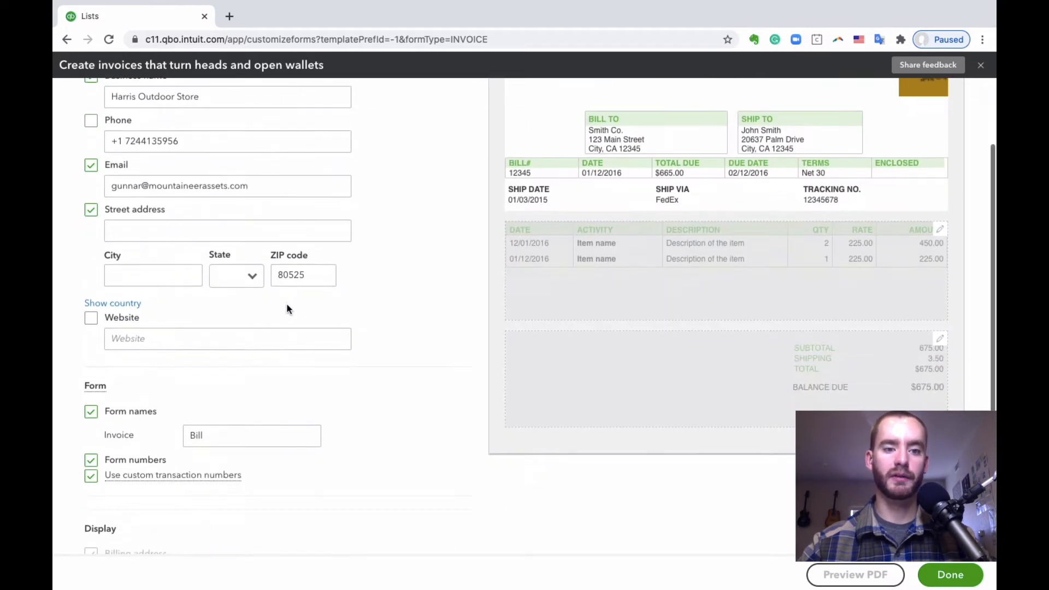
pyautogui.scroll(1, 381, 341)
pyautogui.scroll(2, 381, 341)
pyautogui.scroll(-4, 301, 336)
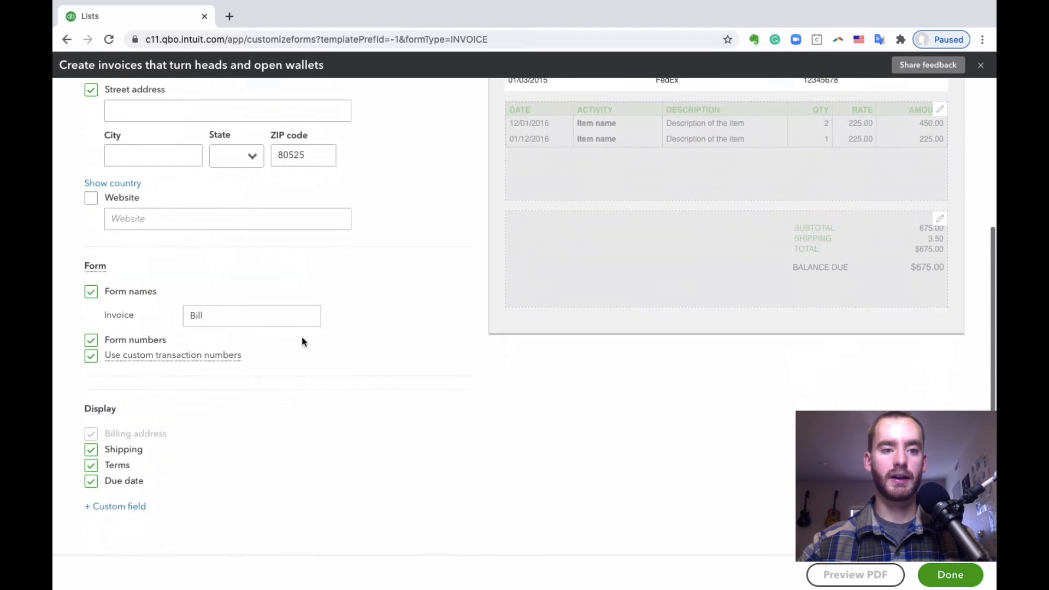
pyautogui.scroll(5, 197, 343)
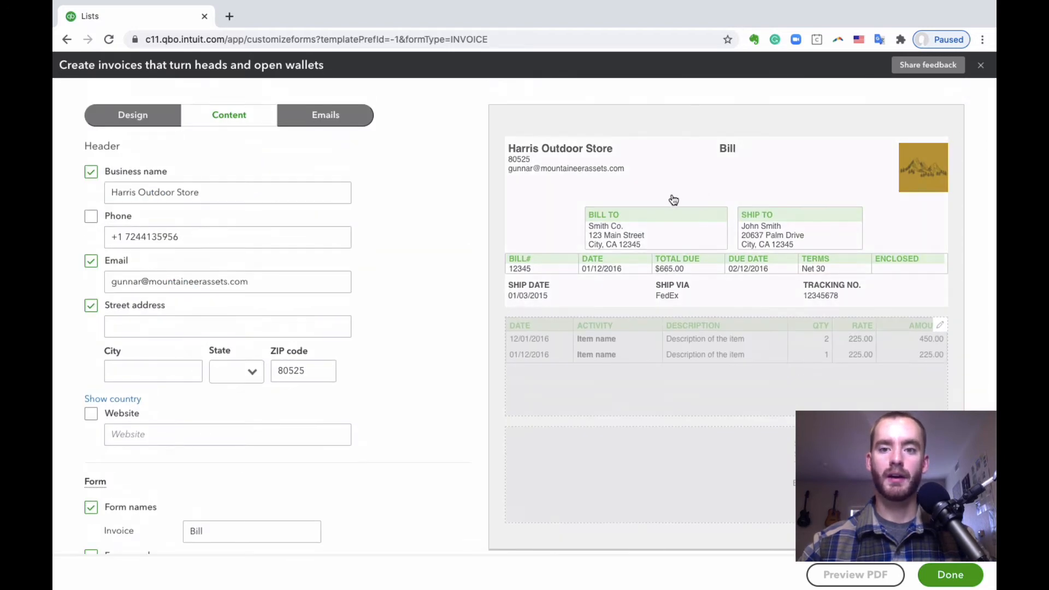
pyautogui.scroll(-5, 418, 260)
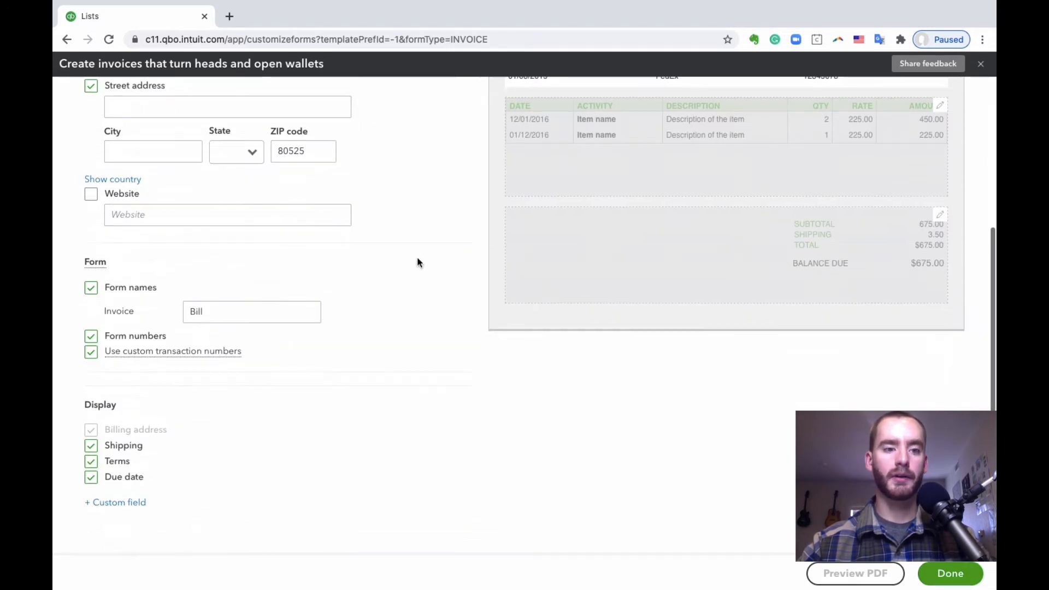
# Try switching form numbers and custom transaction numbers off and back on
pyautogui.click(92, 340)
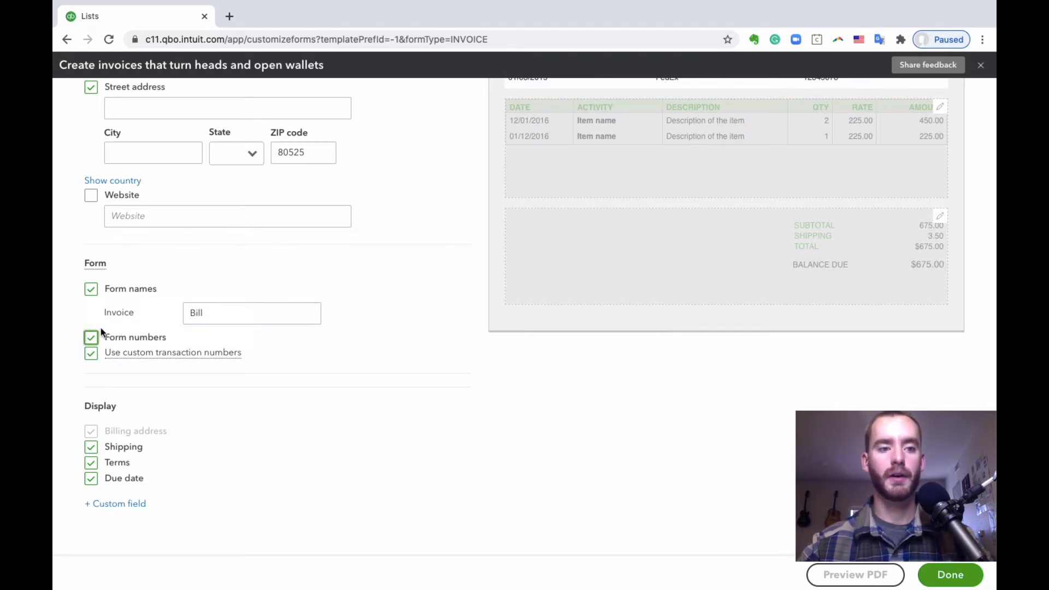
pyautogui.click(91, 341)
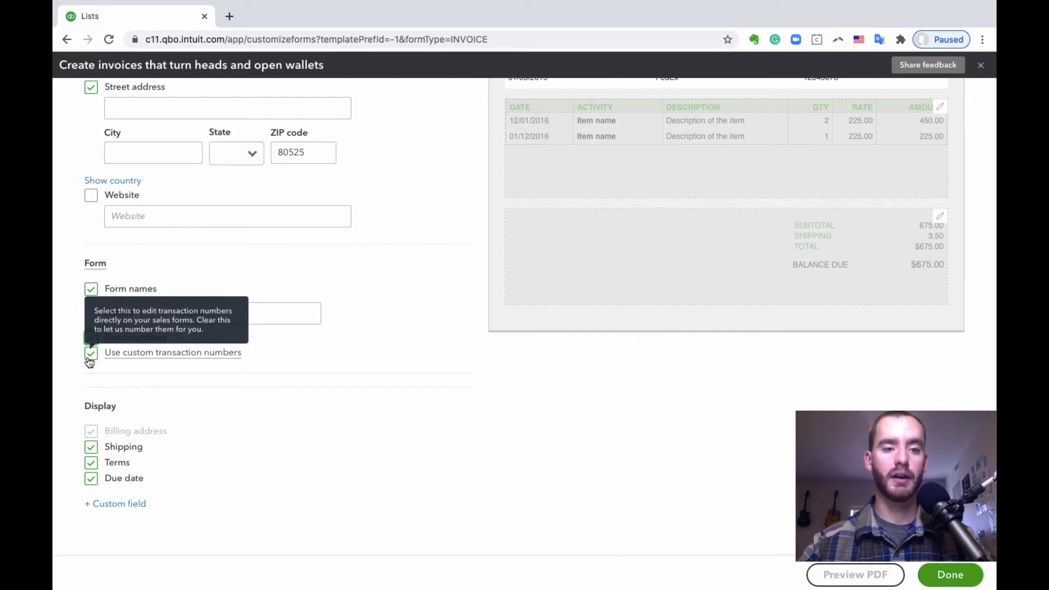
pyautogui.click(90, 355)
pyautogui.click(90, 355)
pyautogui.scroll(-1, 332, 329)
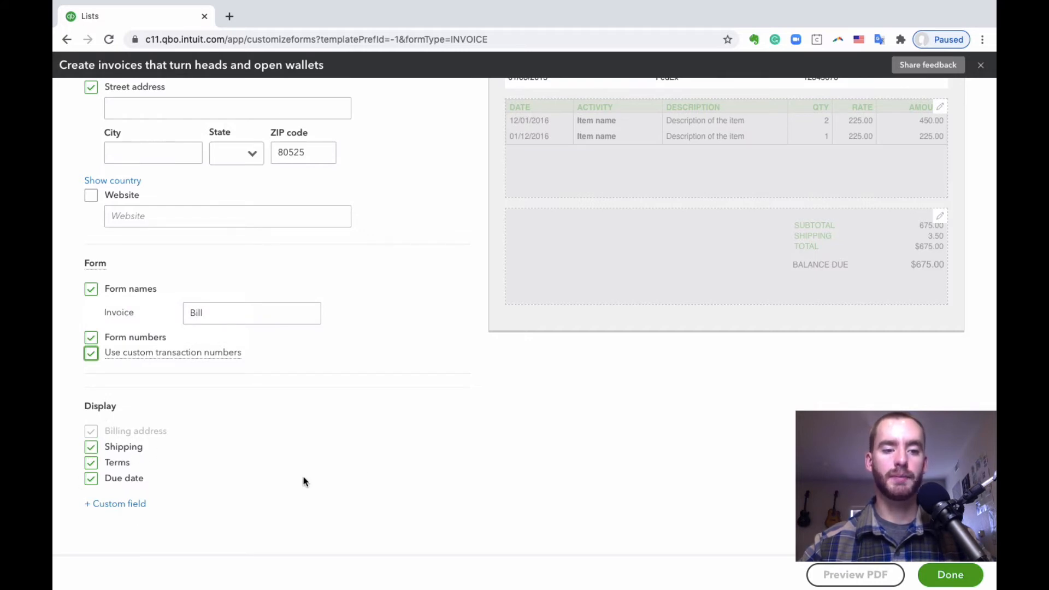
# Hide the shipping details on the form and review the header's billing, due date and terms in the preview
pyautogui.scroll(5, 302, 475)
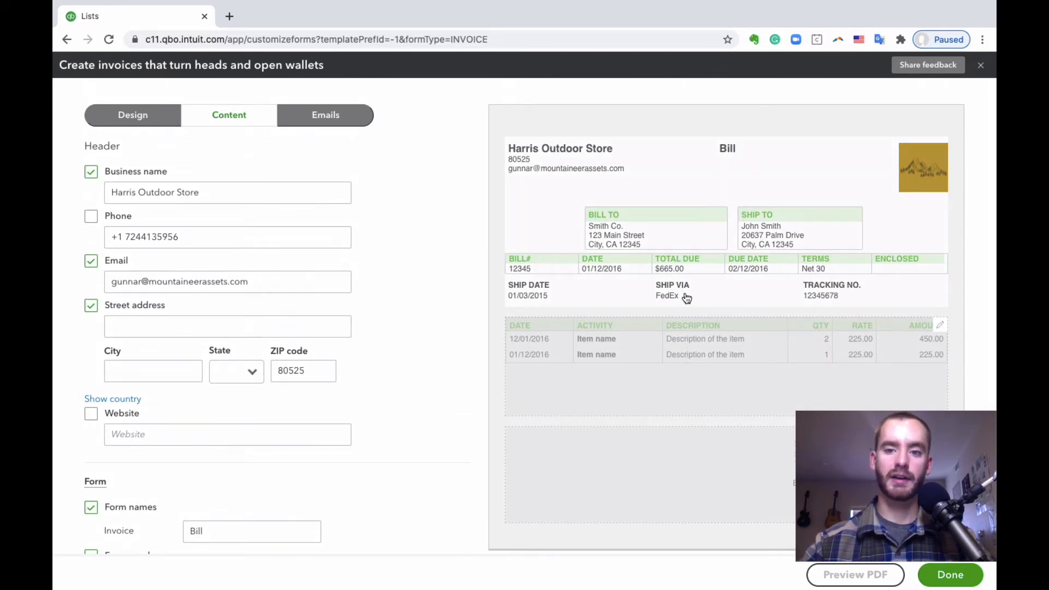
pyautogui.scroll(-4, 440, 292)
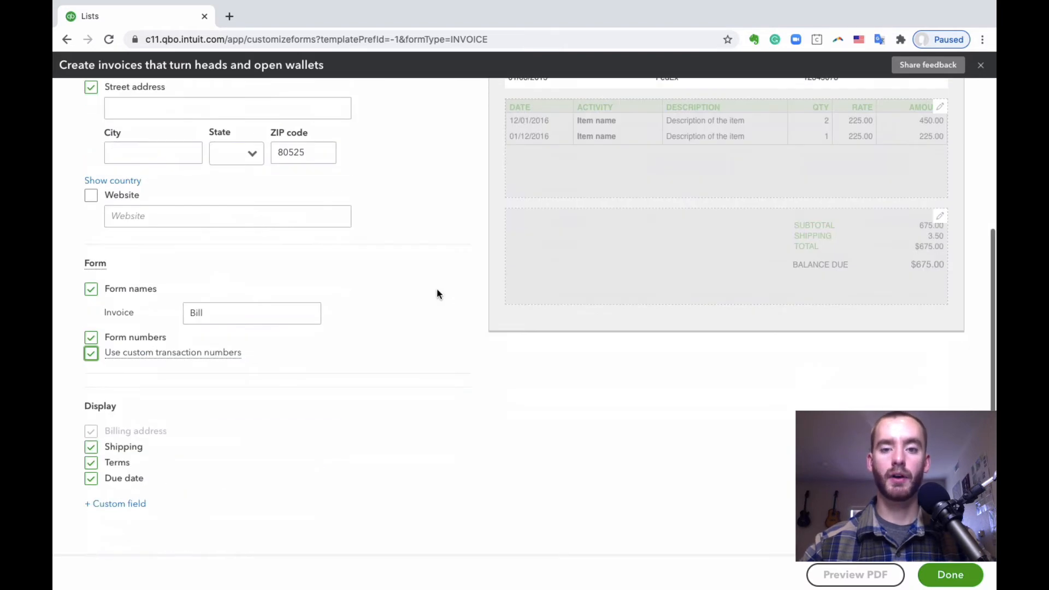
pyautogui.click(92, 449)
pyautogui.scroll(4, 222, 412)
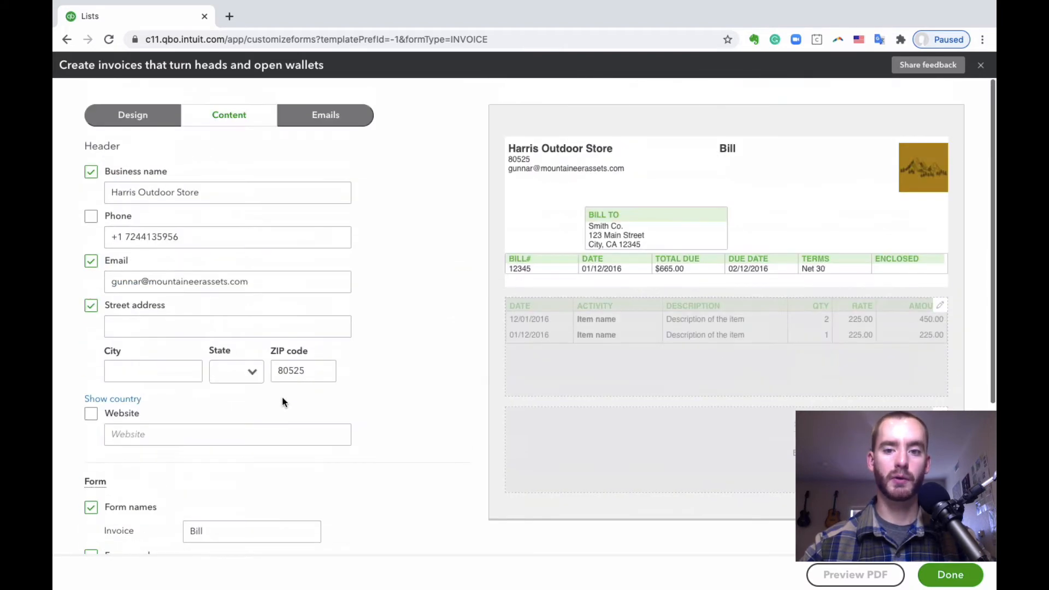
pyautogui.scroll(-4, 438, 280)
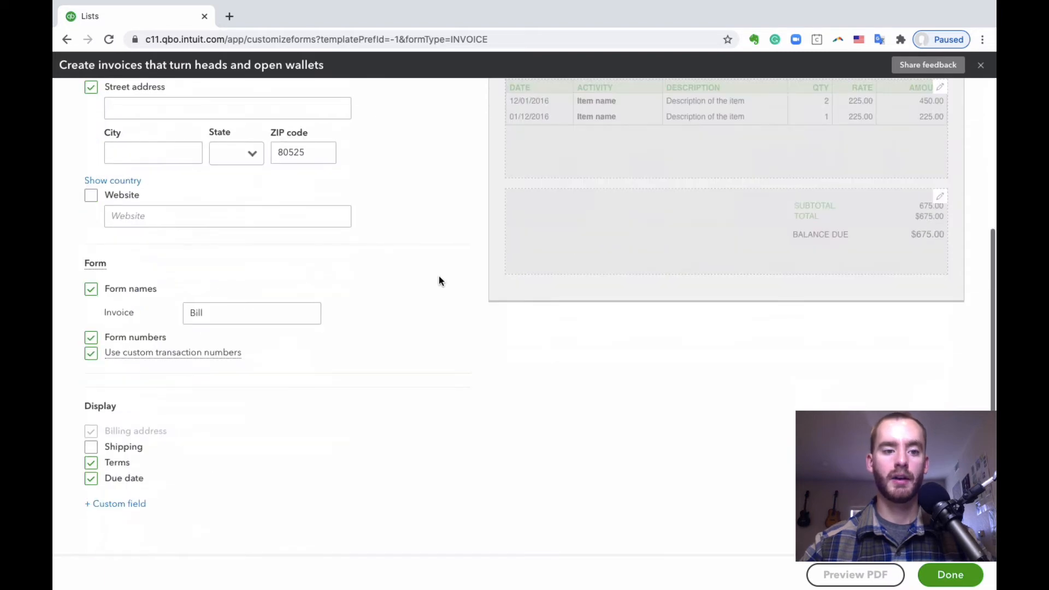
pyautogui.scroll(4, 438, 281)
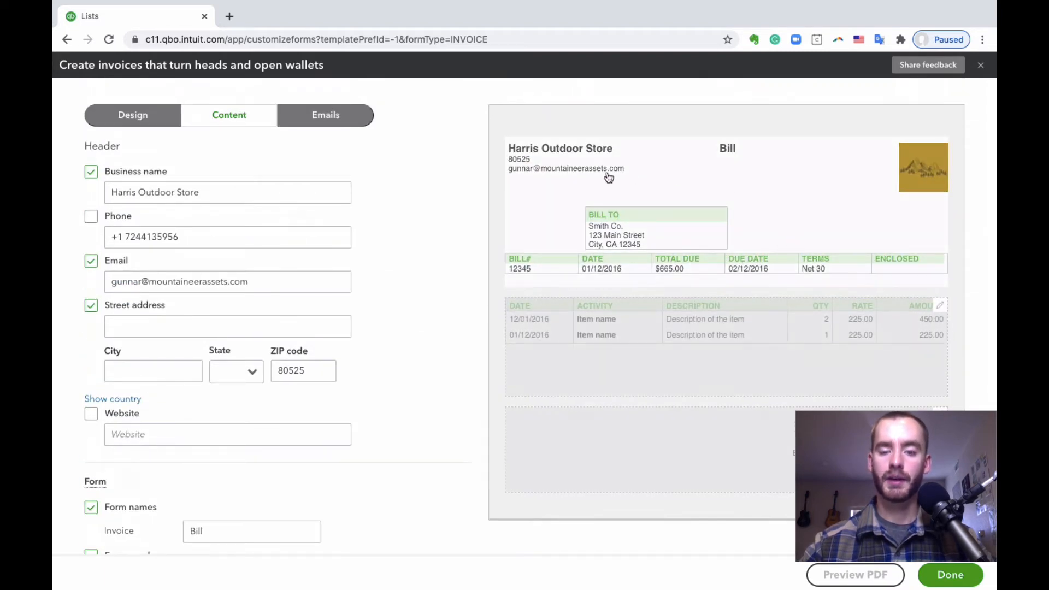
pyautogui.scroll(-4, 245, 369)
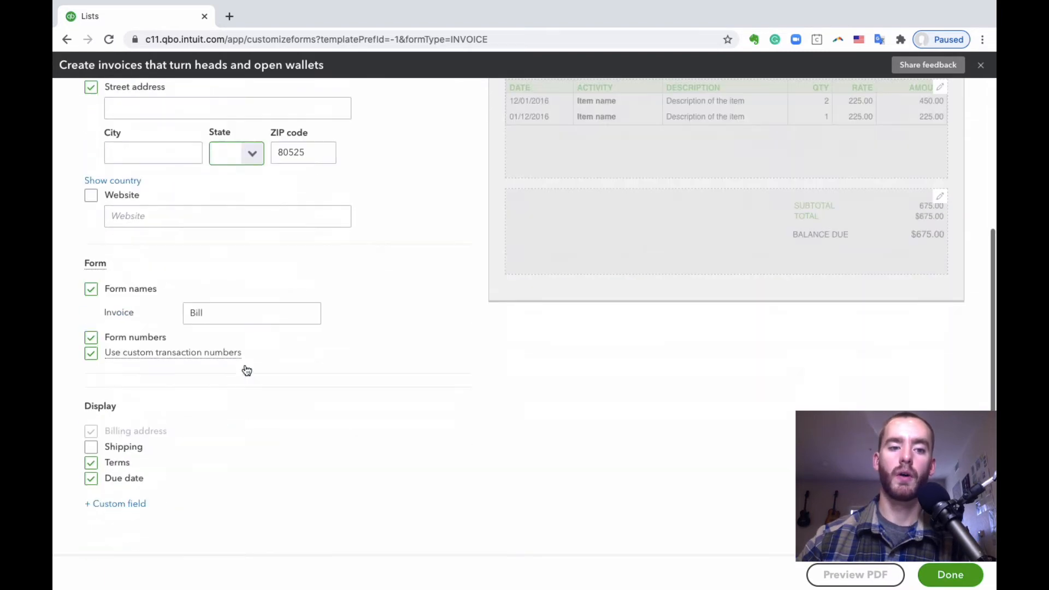
pyautogui.scroll(4, 412, 248)
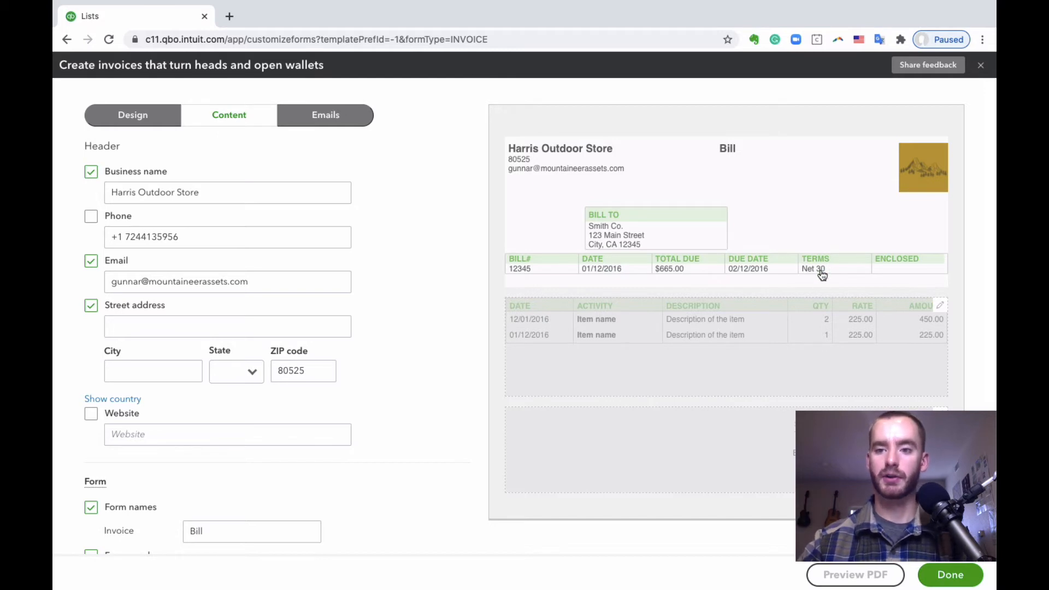
# Reveal the custom fields for the form's display options, enable the first one without a name, and check the preview
pyautogui.scroll(-5, 735, 250)
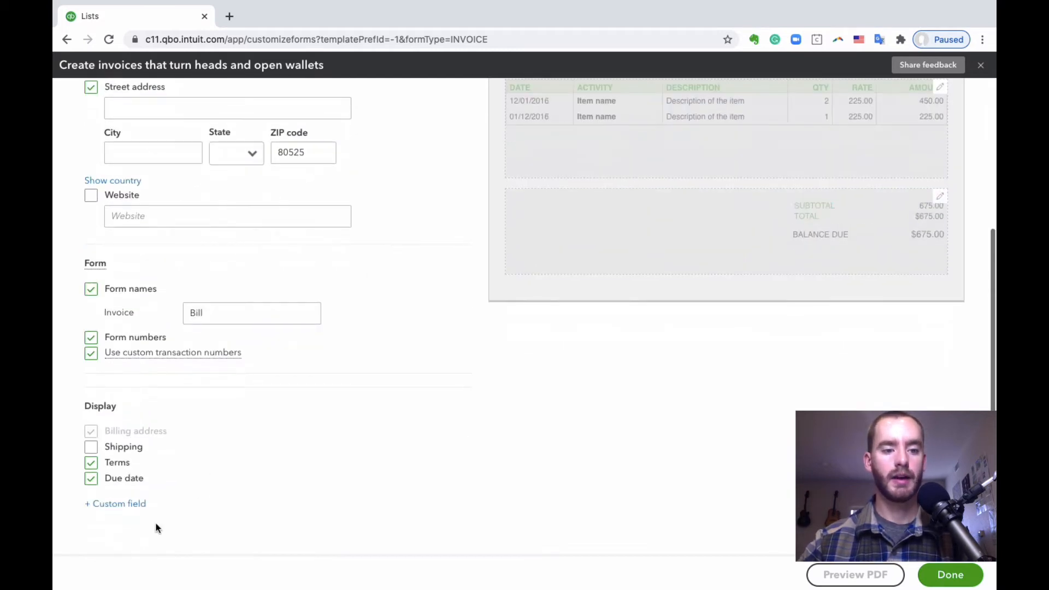
pyautogui.click(122, 503)
pyautogui.scroll(-2, 273, 456)
pyautogui.click(168, 474)
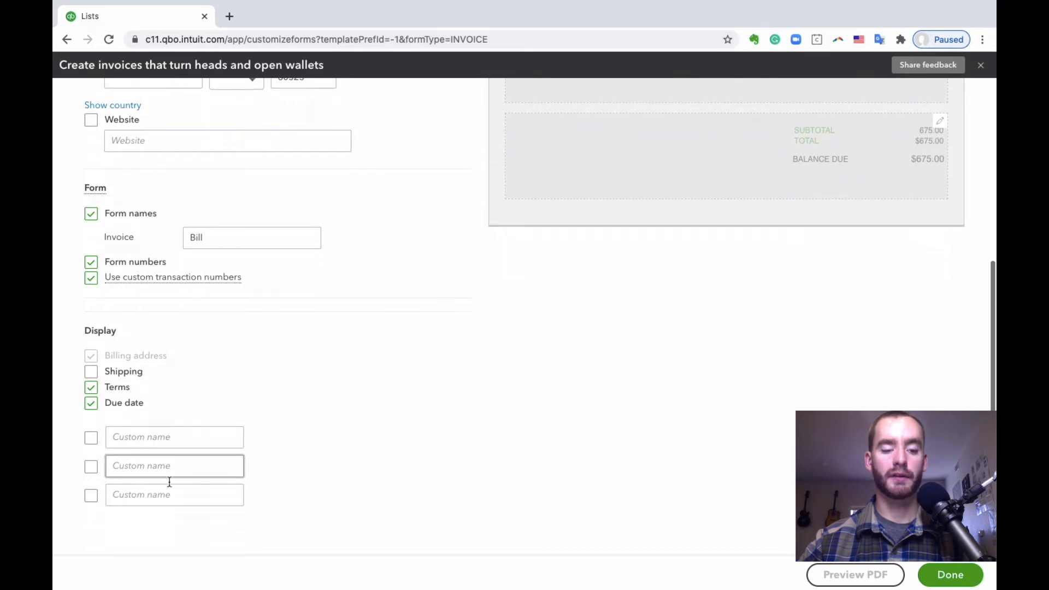
pyautogui.click(157, 435)
pyautogui.click(91, 437)
pyautogui.click(160, 437)
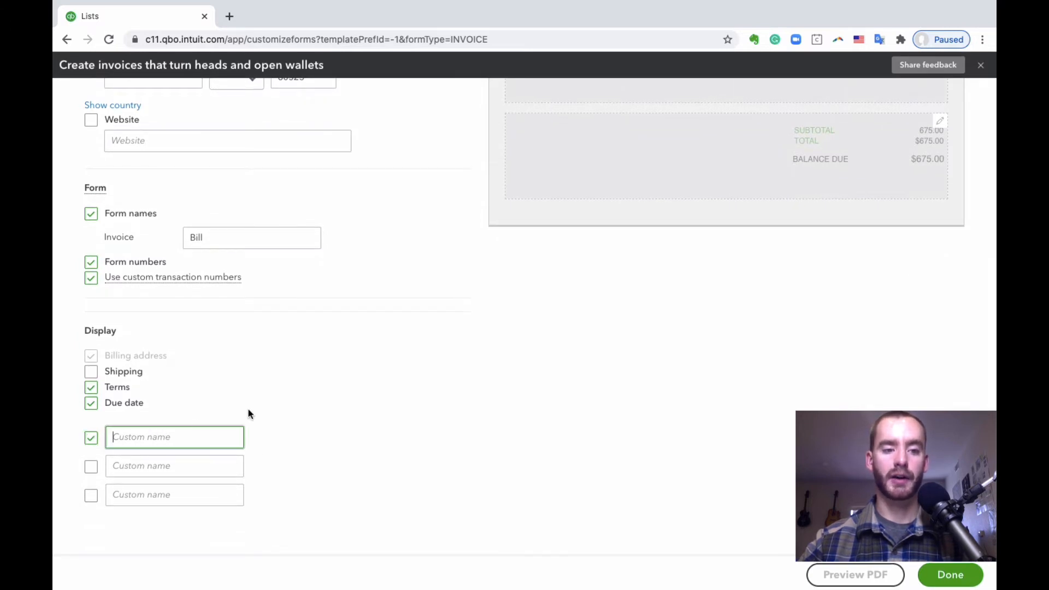
pyautogui.scroll(6, 330, 394)
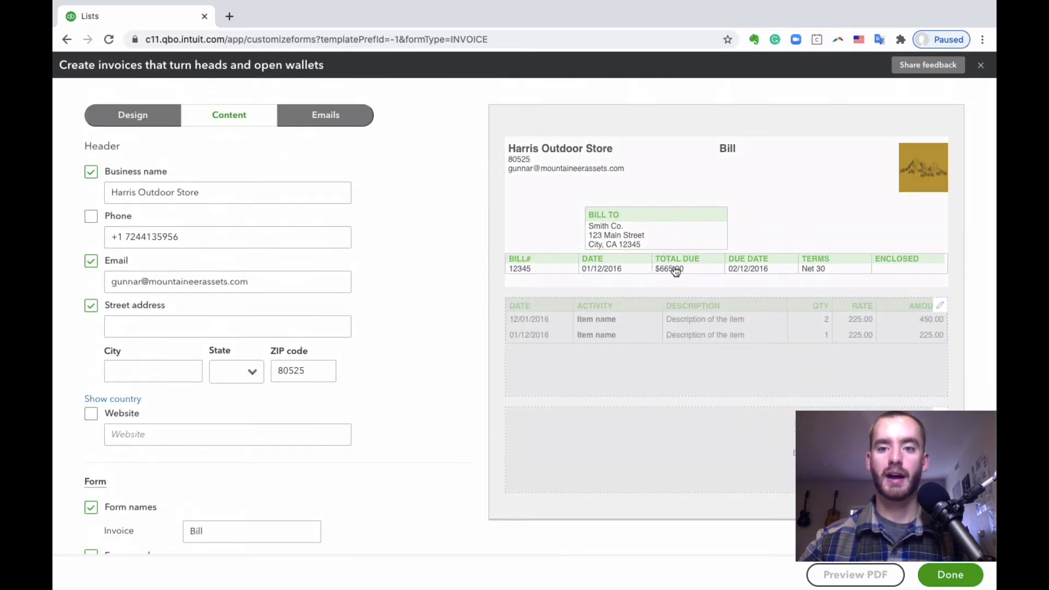
# Open the invoice's table content for editing, show the account summary on the invoice, and look over the activity table columns
pyautogui.click(940, 305)
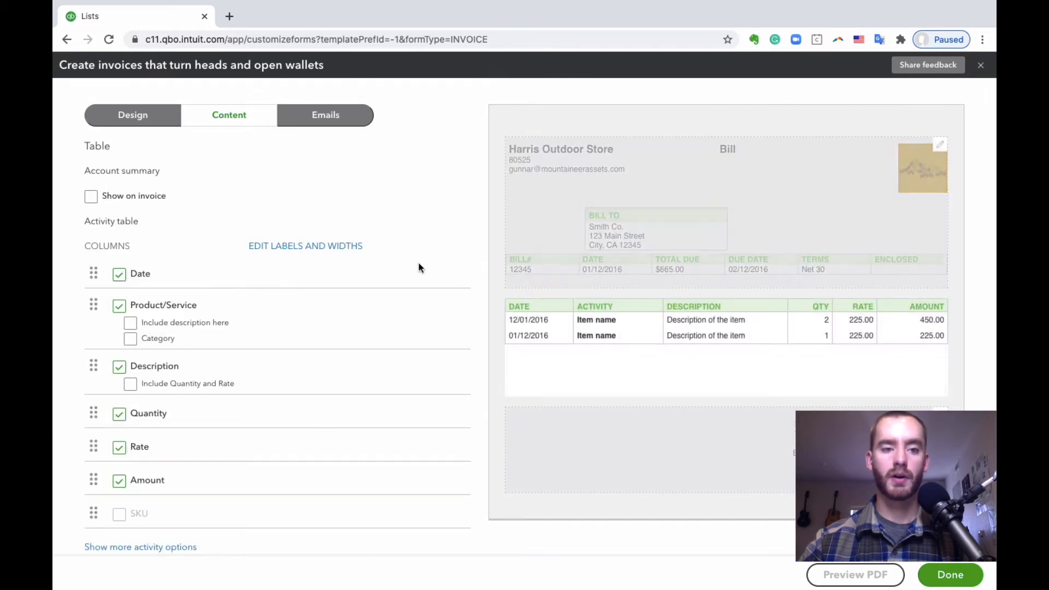
pyautogui.scroll(-1, 276, 192)
pyautogui.scroll(1, 275, 193)
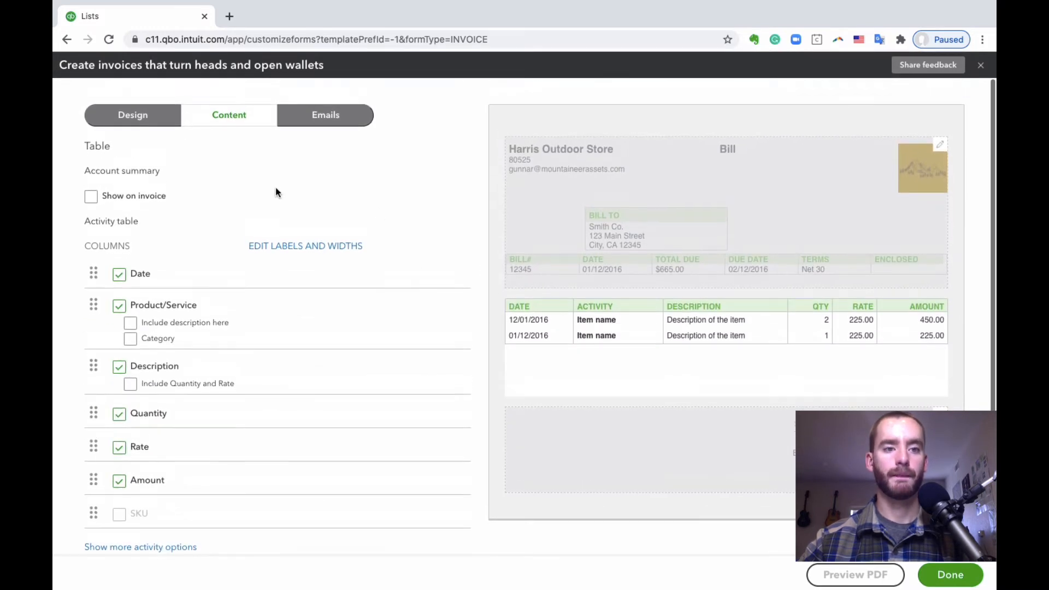
pyautogui.click(90, 196)
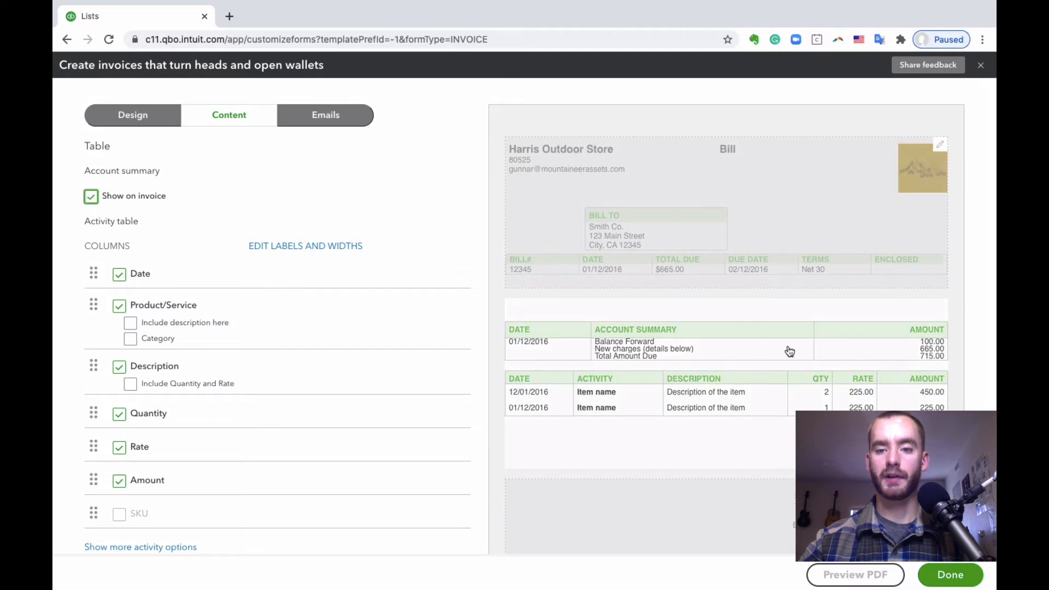
pyautogui.scroll(-1, 778, 363)
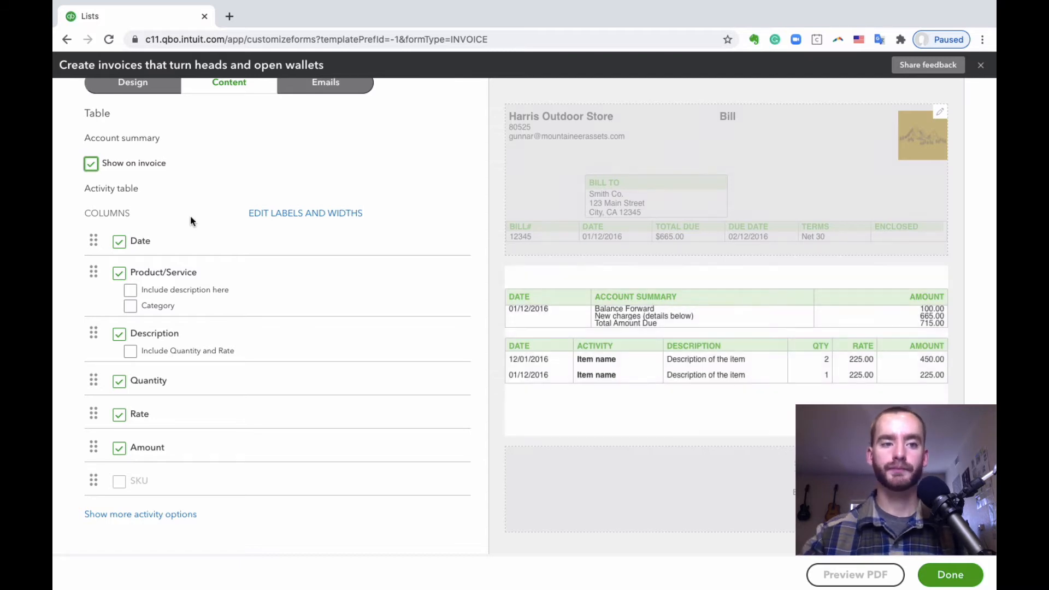
pyautogui.scroll(-1, 304, 194)
pyautogui.scroll(2, 314, 207)
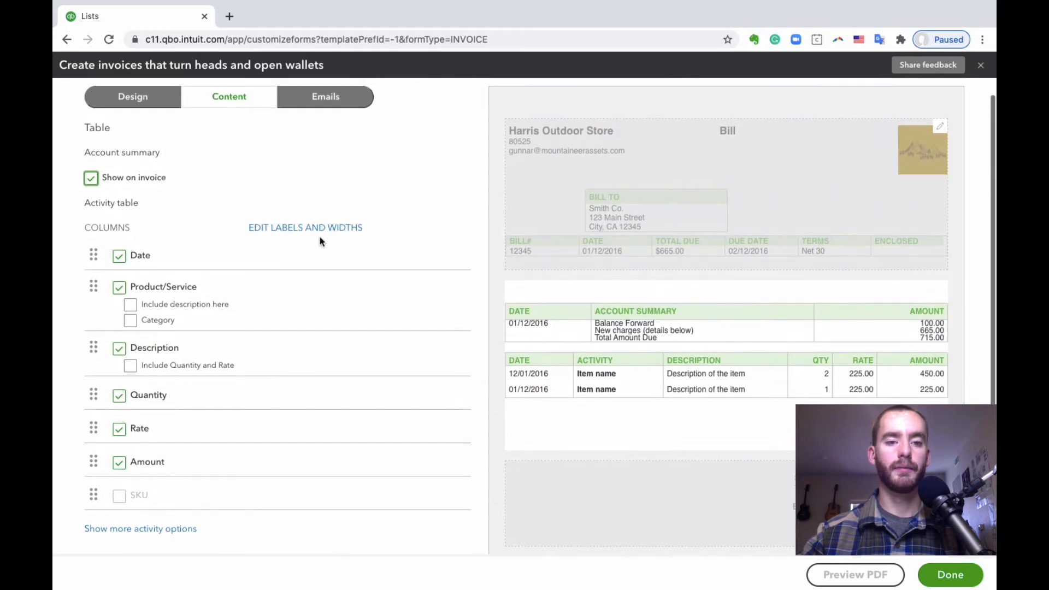
pyautogui.scroll(-1, 251, 310)
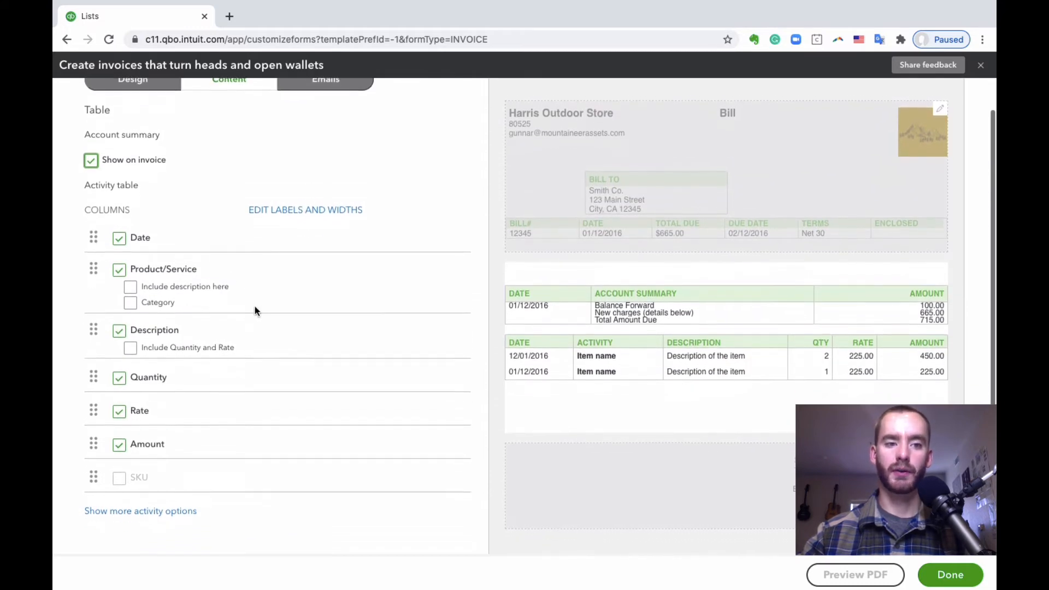
# Move the Description column above Product/Service in the activity table, and try hiding the Date column before showing it again
pyautogui.moveTo(91, 326); pyautogui.dragTo(88, 259)
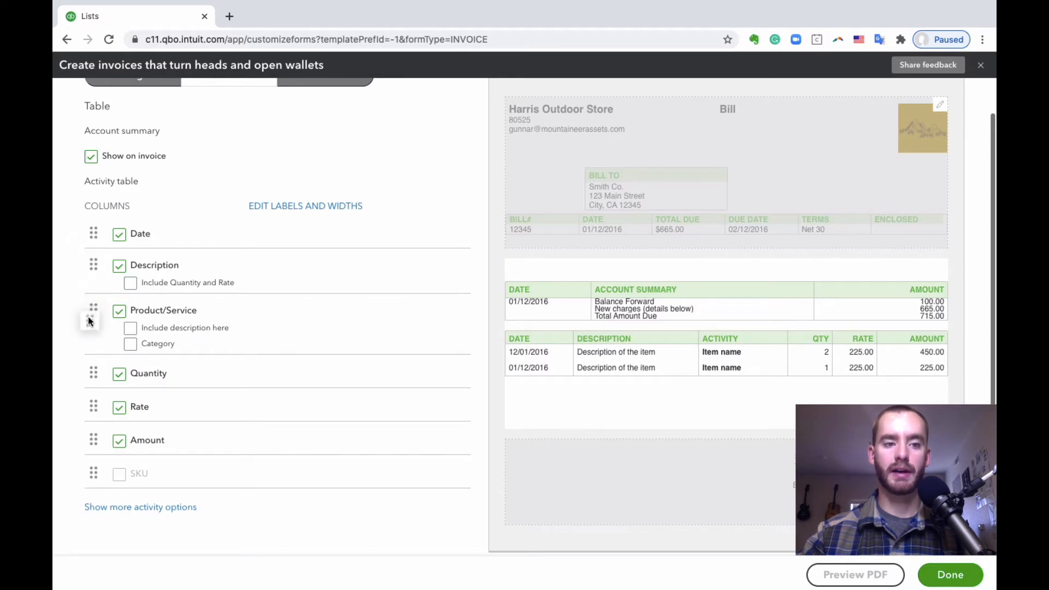
pyautogui.click(119, 238)
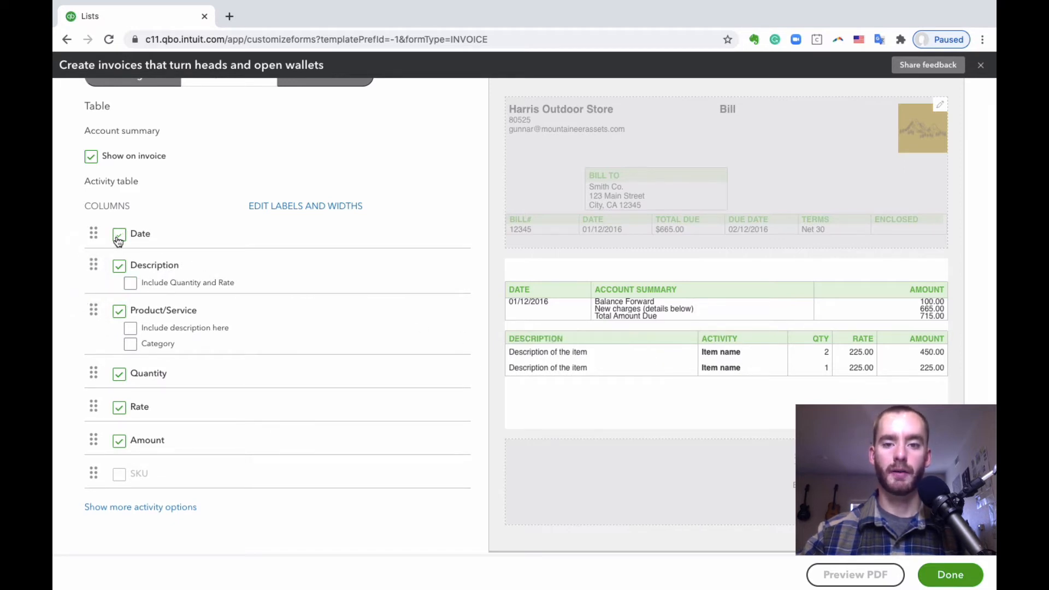
pyautogui.click(119, 238)
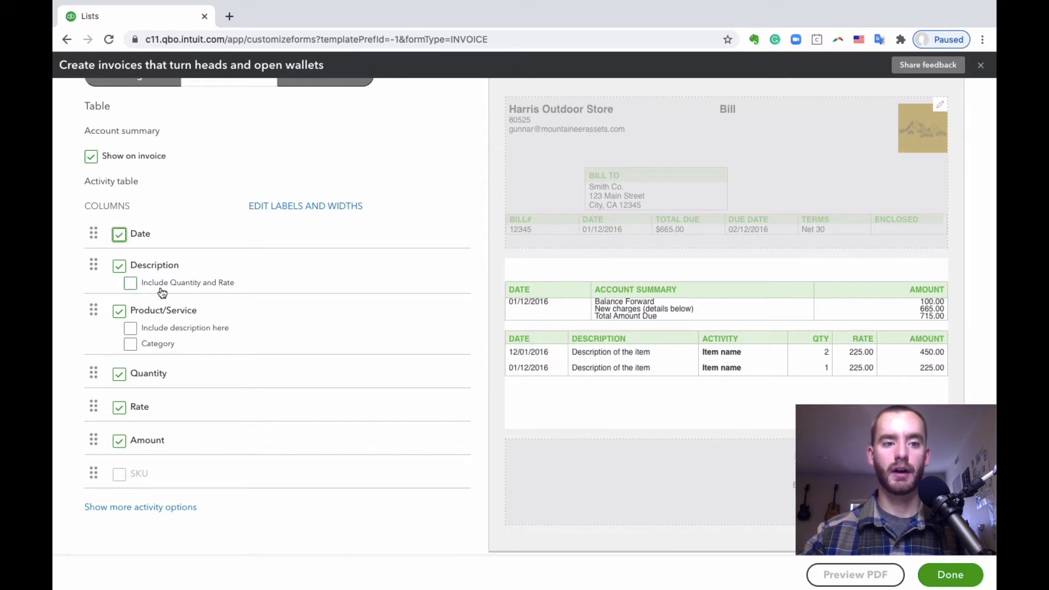
# Include quantity and rate in the activity table's Description column and look over the remaining columns
pyautogui.click(130, 284)
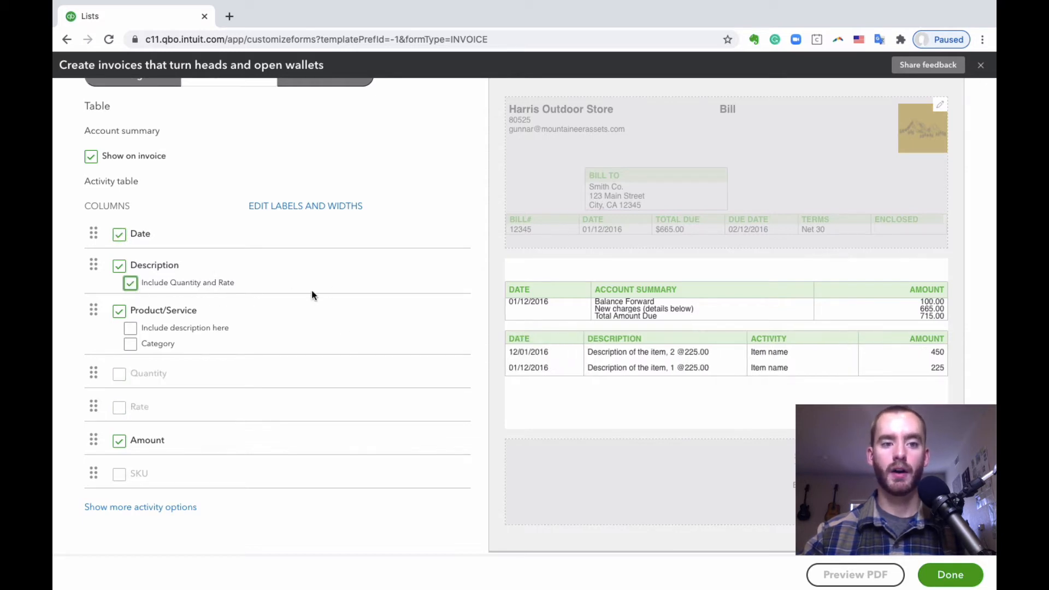
pyautogui.scroll(-1, 239, 299)
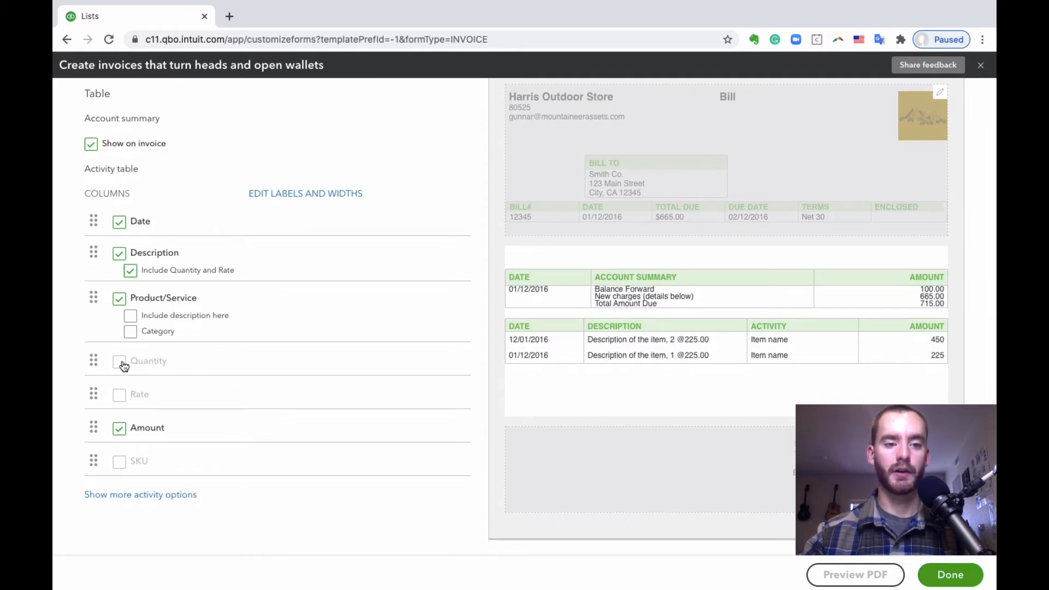
pyautogui.scroll(-2, 163, 377)
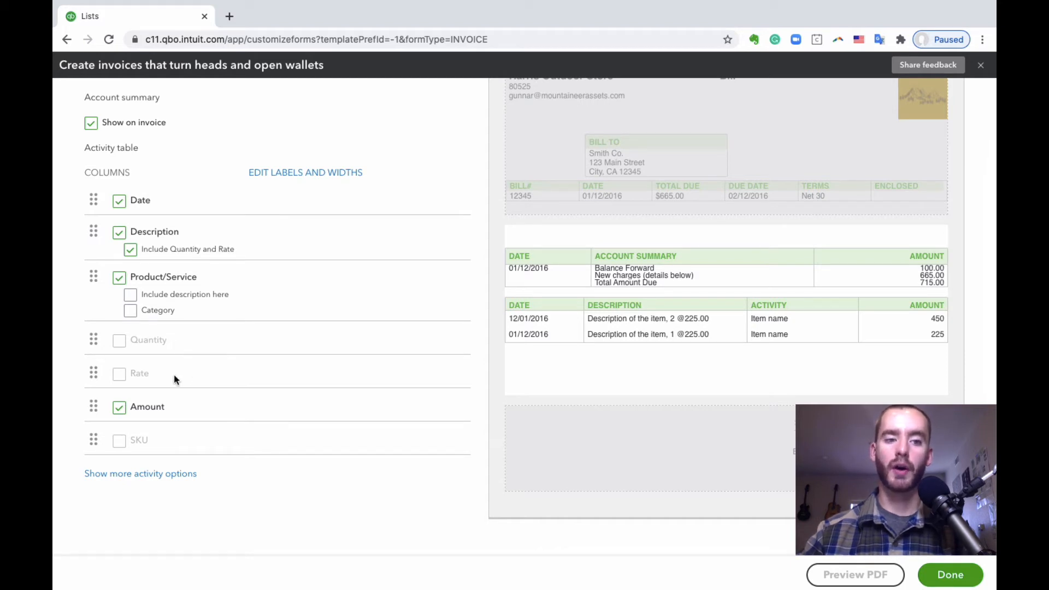
pyautogui.moveTo(125, 446)
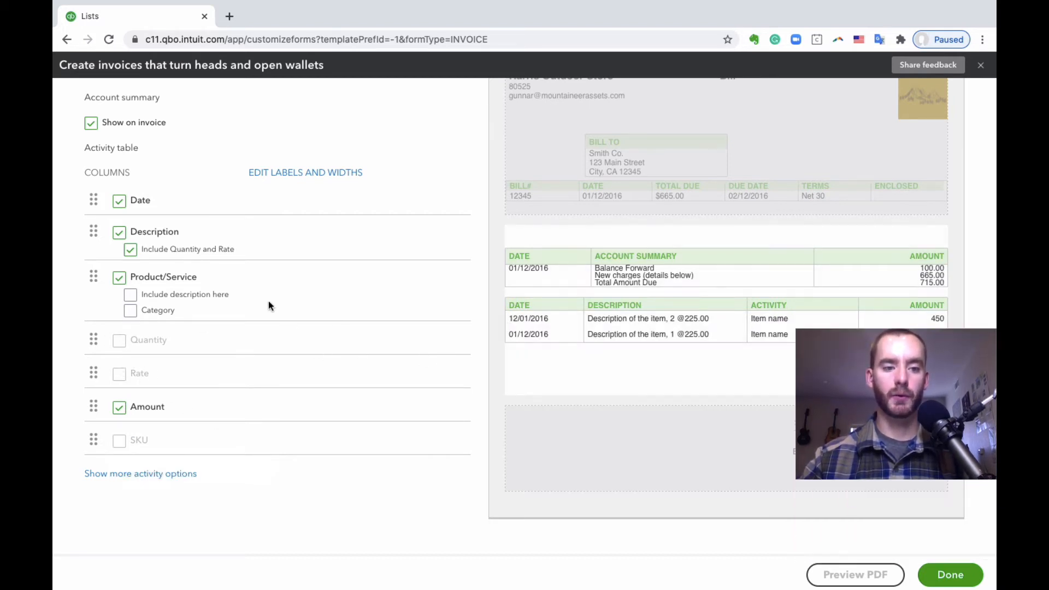
pyautogui.scroll(1, 266, 302)
pyautogui.scroll(1, 263, 298)
pyautogui.scroll(-1, 263, 298)
pyautogui.scroll(1, 263, 300)
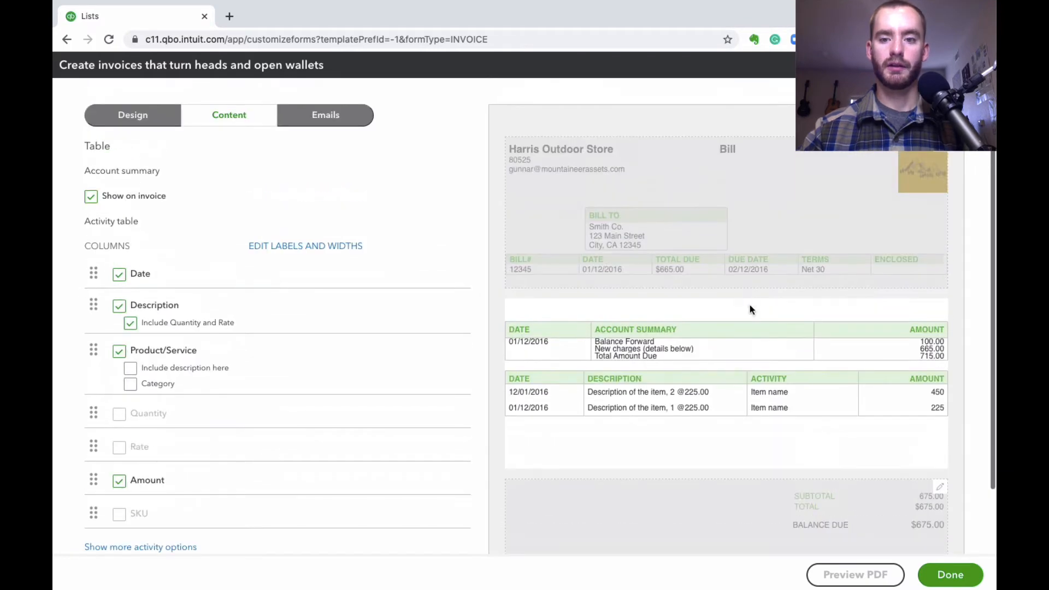
# Open the invoice's footer content for editing and look over its options
pyautogui.click(710, 501)
pyautogui.scroll(-1, 686, 374)
pyautogui.scroll(1, 293, 232)
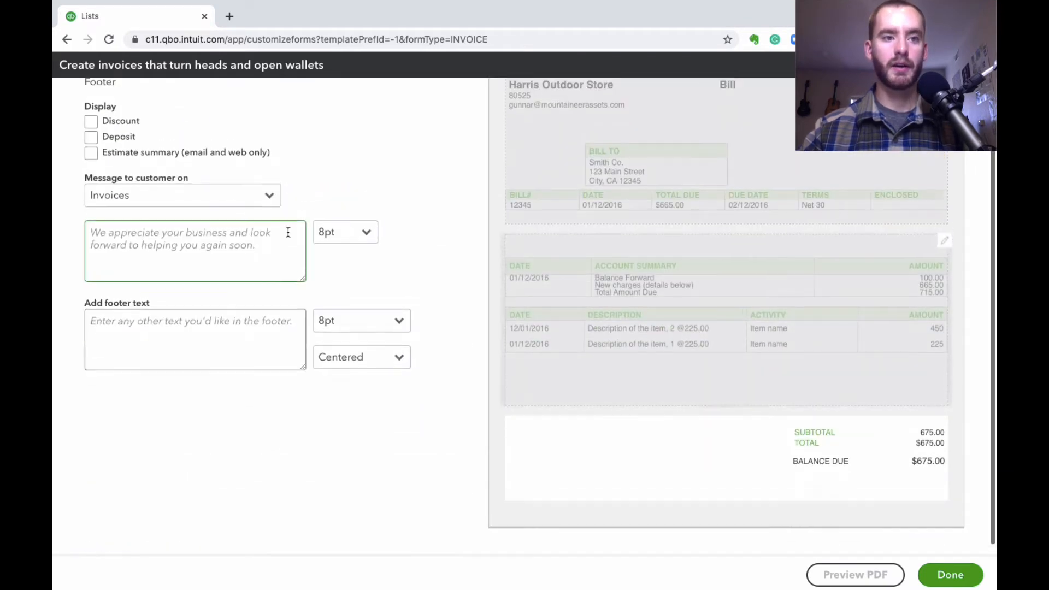
pyautogui.scroll(1, 119, 179)
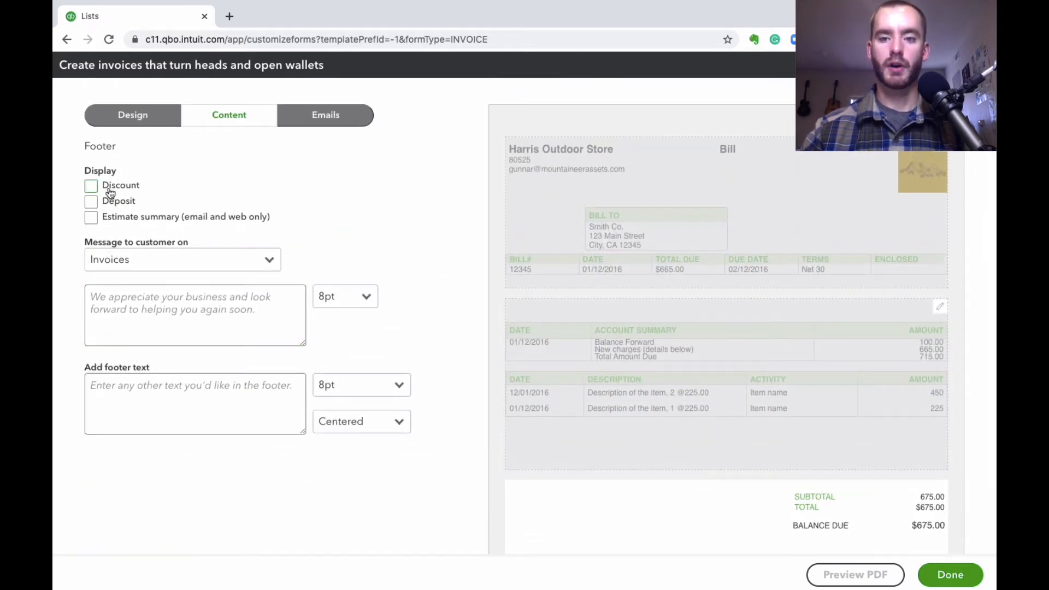
# Try showing the discount, deposit and estimate summary in the footer, and switch each one back off
pyautogui.click(89, 189)
pyautogui.click(91, 203)
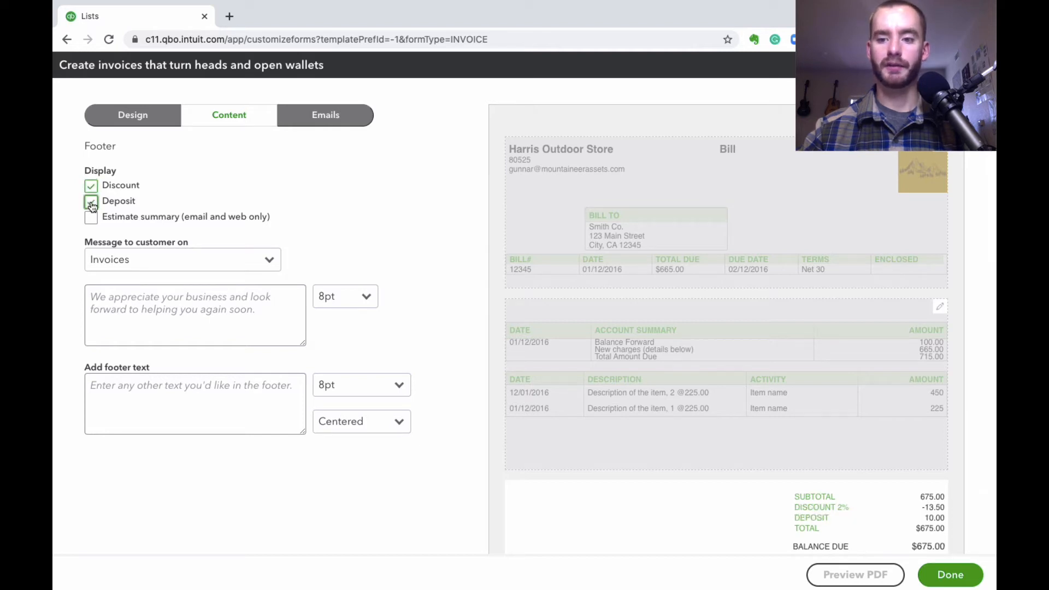
pyautogui.click(91, 202)
pyautogui.click(91, 187)
pyautogui.click(90, 218)
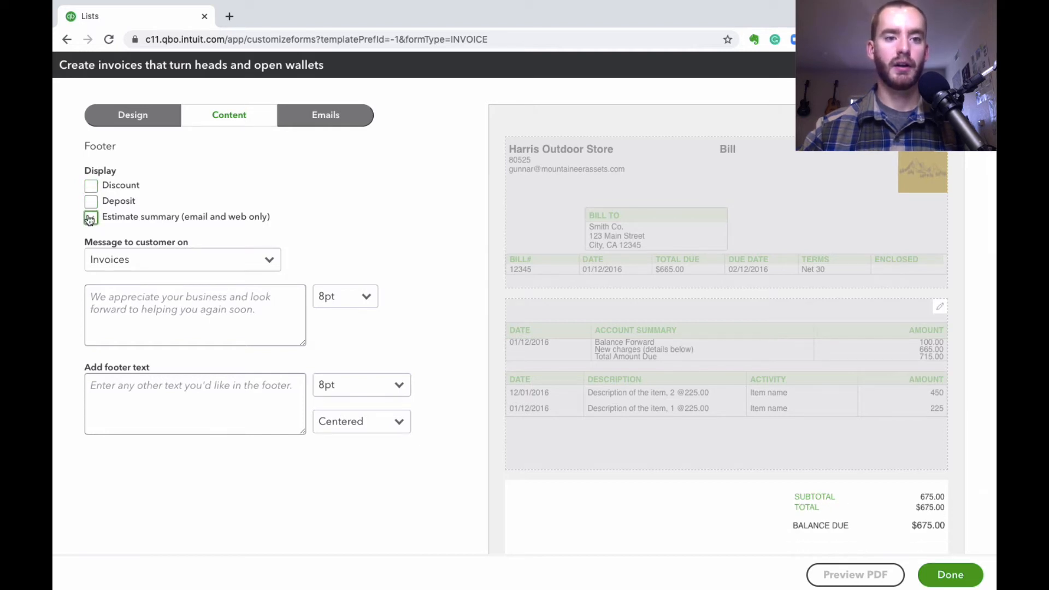
pyautogui.click(90, 218)
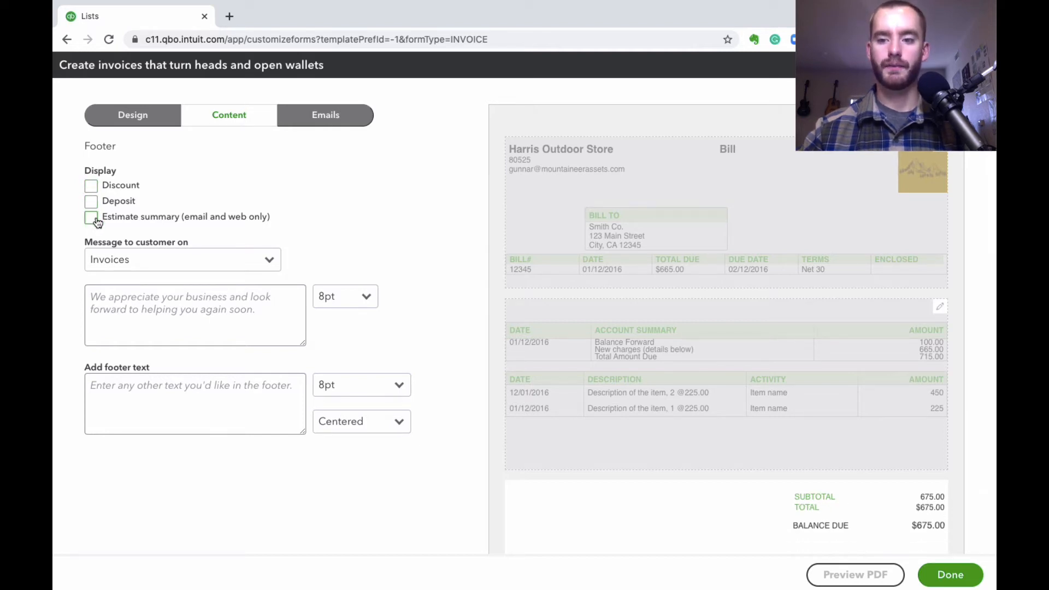
# Enter "custom message" as the footer's message to customers on invoices and set its font size to 12pt
pyautogui.click(270, 263)
pyautogui.click(306, 260)
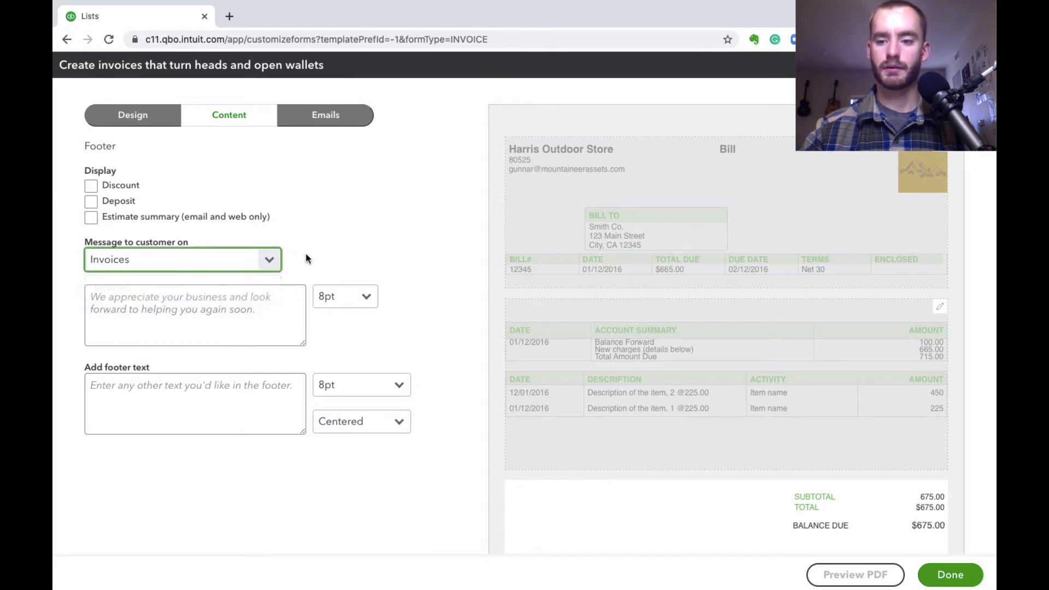
pyautogui.scroll(-1, 304, 261)
pyautogui.click(168, 288)
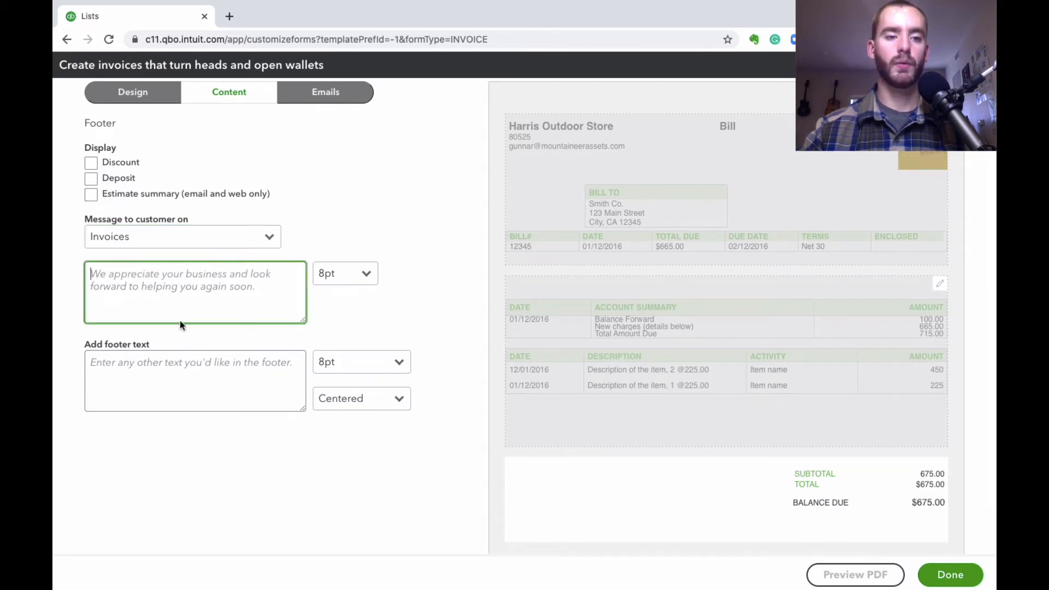
pyautogui.write('cu')
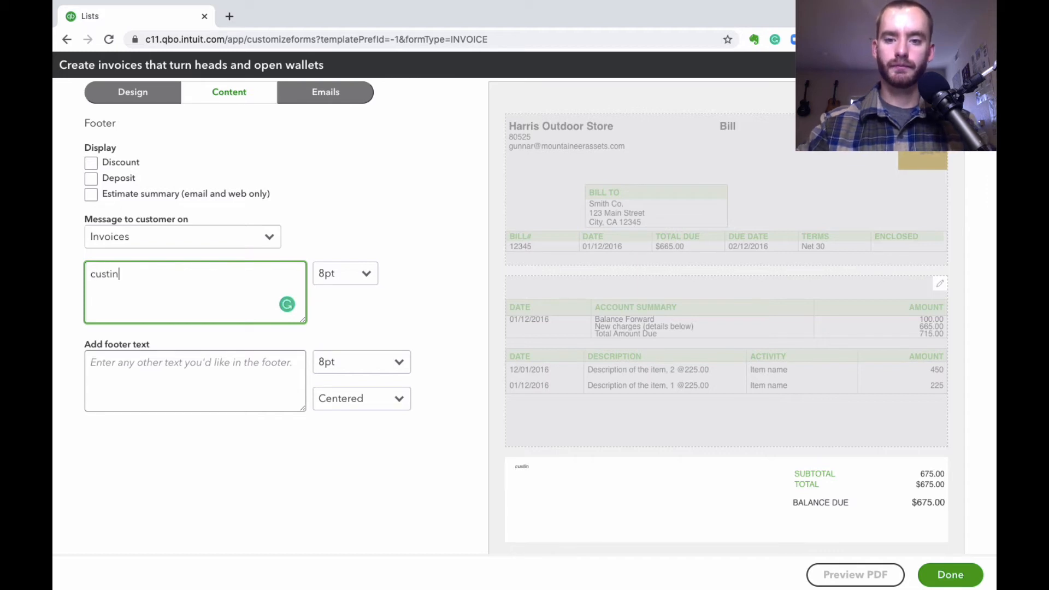
pyautogui.write('stin')
pyautogui.press('BackSpace')
pyautogui.press('BackSpace')
pyautogui.press('BackSpace')
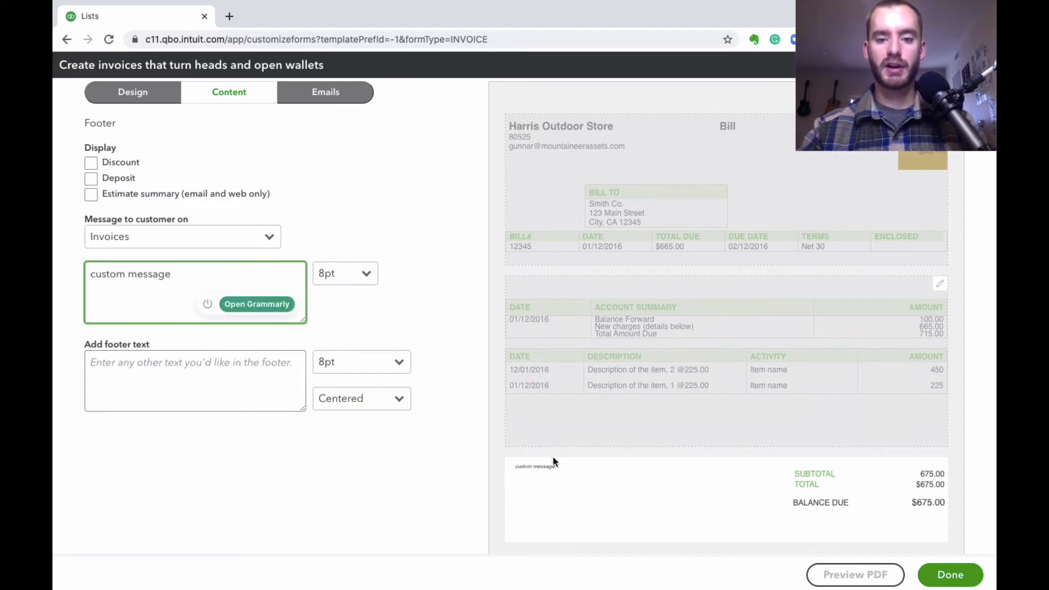
pyautogui.click(358, 282)
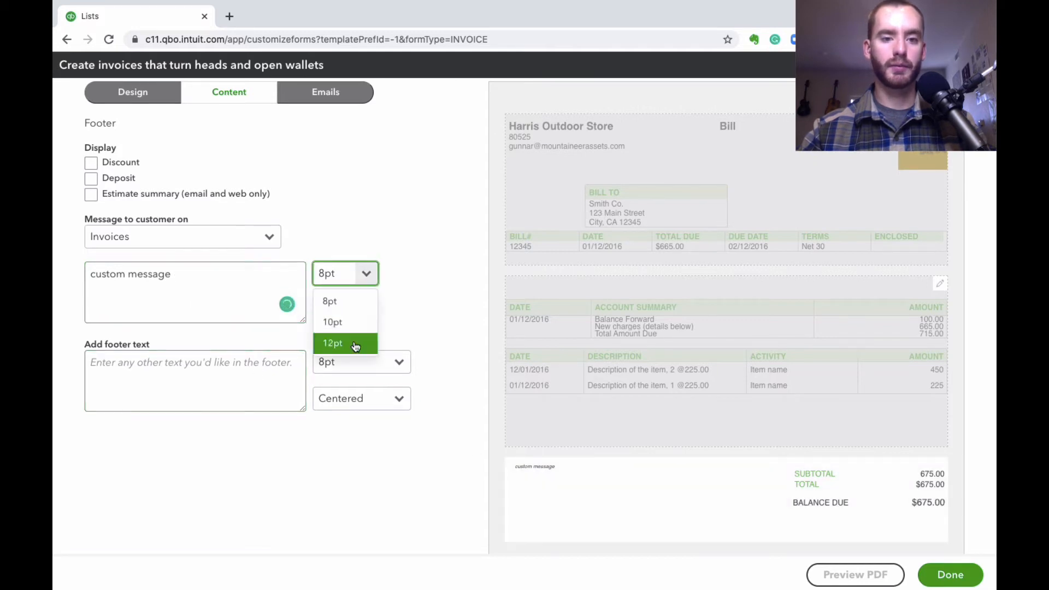
pyautogui.click(336, 343)
# Add the footer text "footer" to the invoice
pyautogui.click(171, 378)
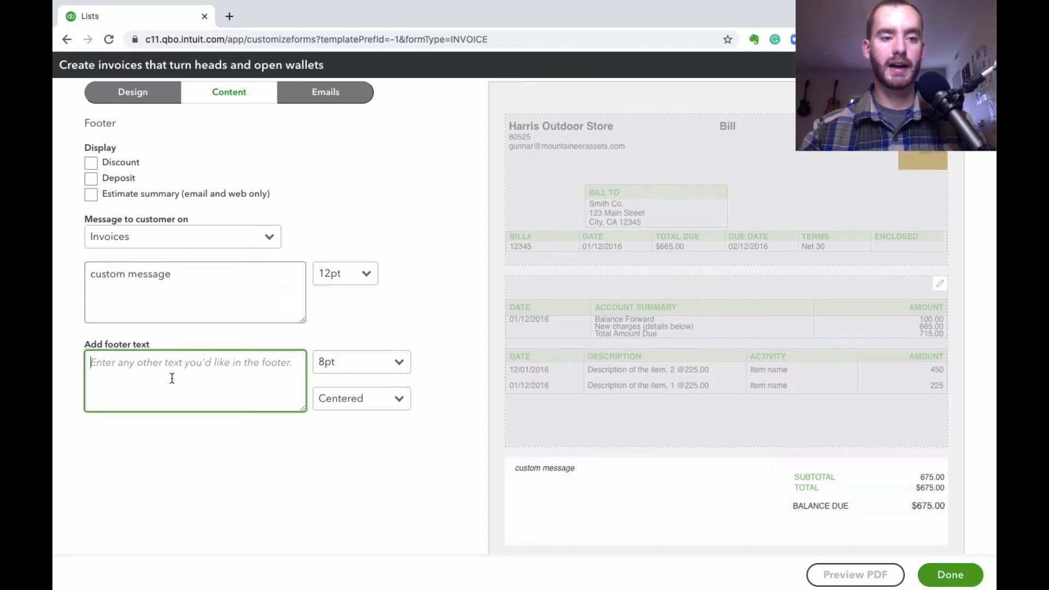
pyautogui.write('footer')
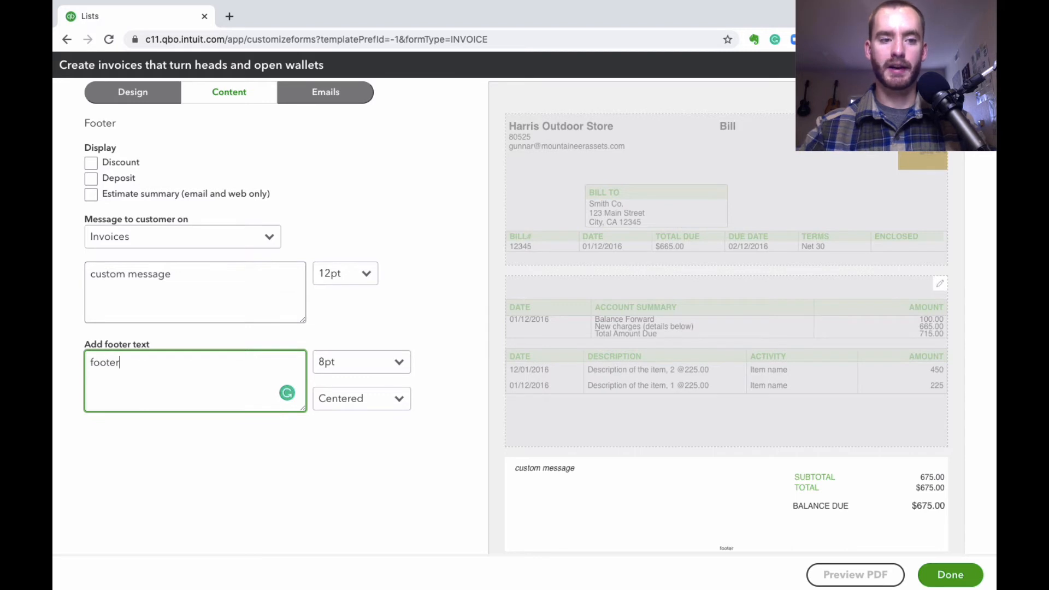
pyautogui.click(216, 533)
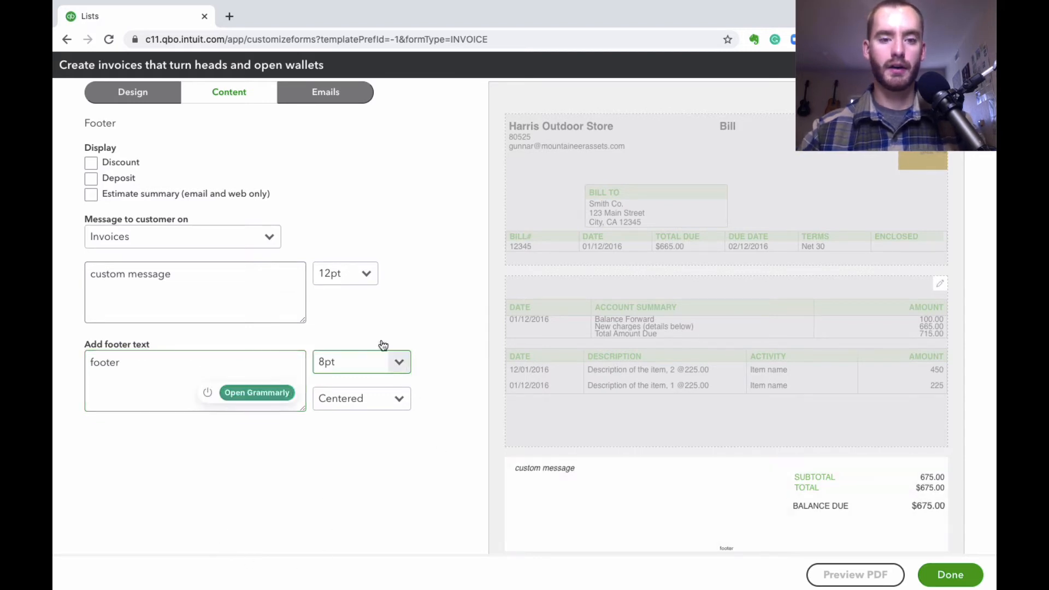
pyautogui.scroll(1, 404, 466)
# Open the invoice's email settings and review the full-details email preview
pyautogui.click(333, 114)
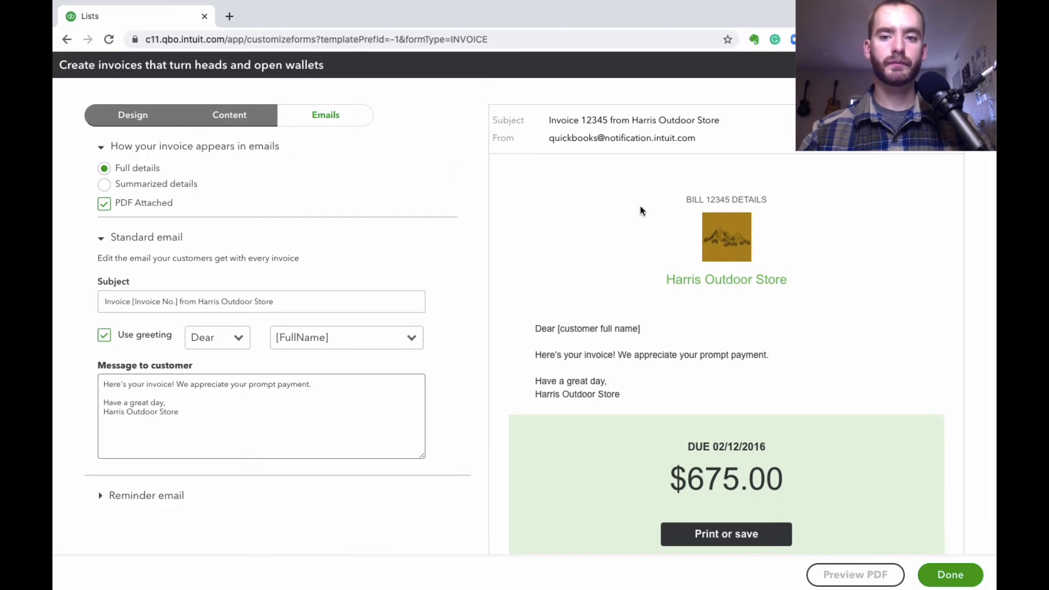
pyautogui.scroll(-5, 685, 239)
pyautogui.scroll(5, 686, 239)
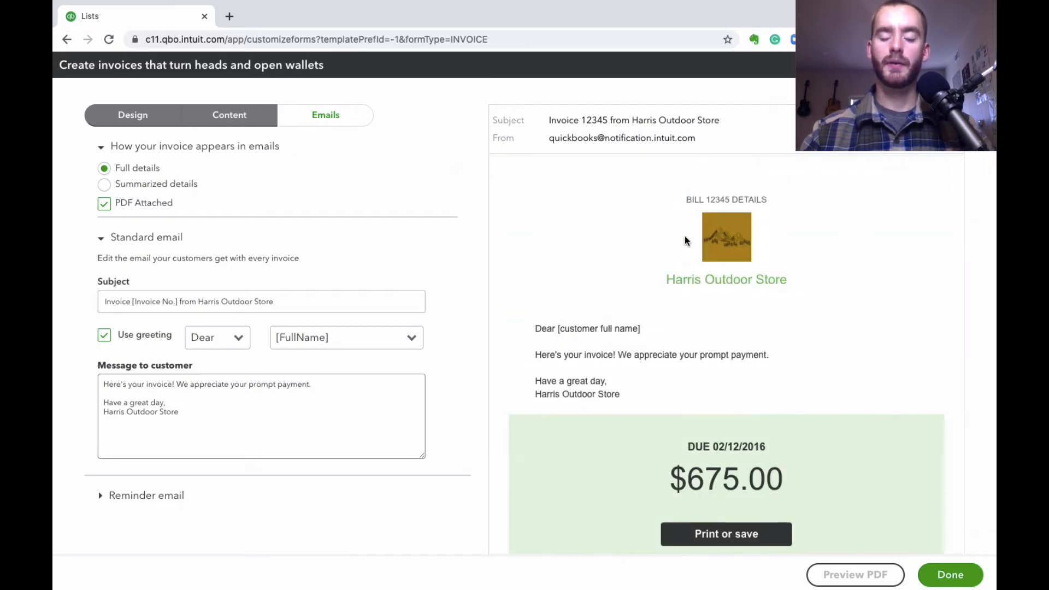
pyautogui.scroll(-8, 684, 272)
pyautogui.scroll(8, 683, 276)
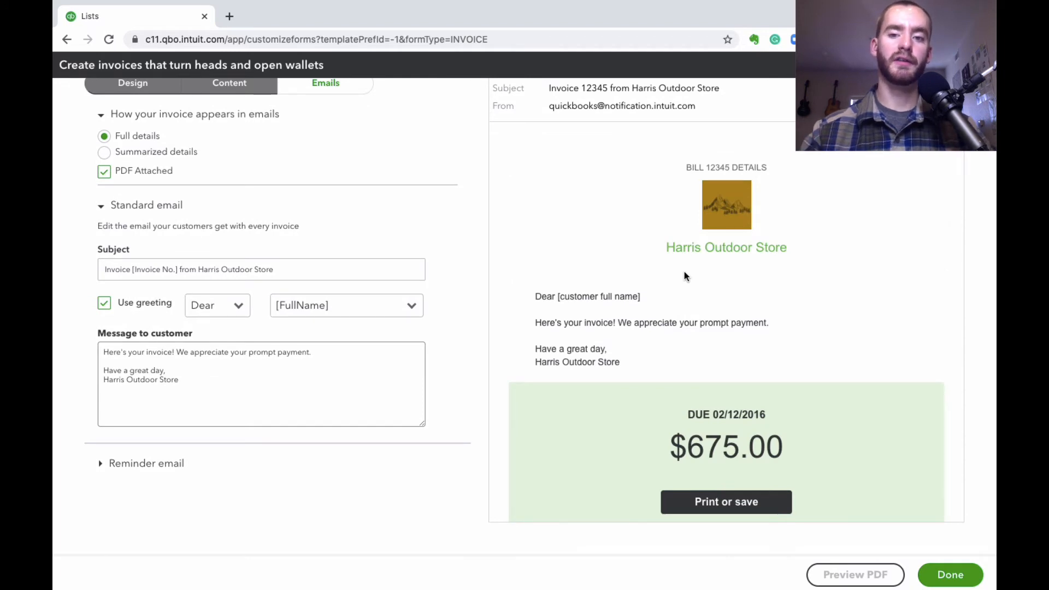
pyautogui.scroll(2, 626, 256)
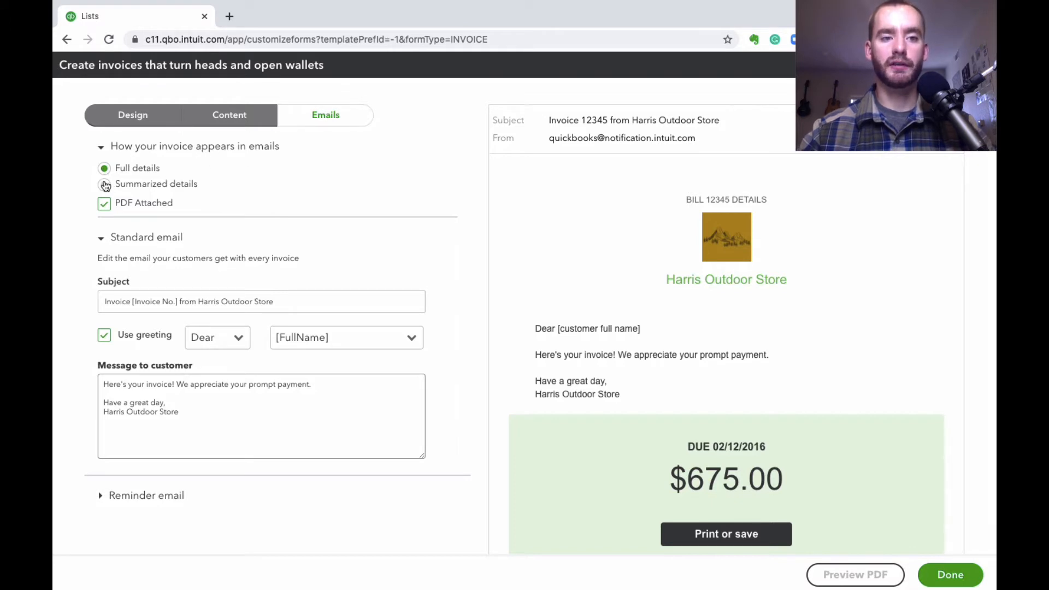
# Try the summarized details option for invoice emails and review the resulting email preview
pyautogui.click(105, 186)
pyautogui.scroll(-3, 623, 225)
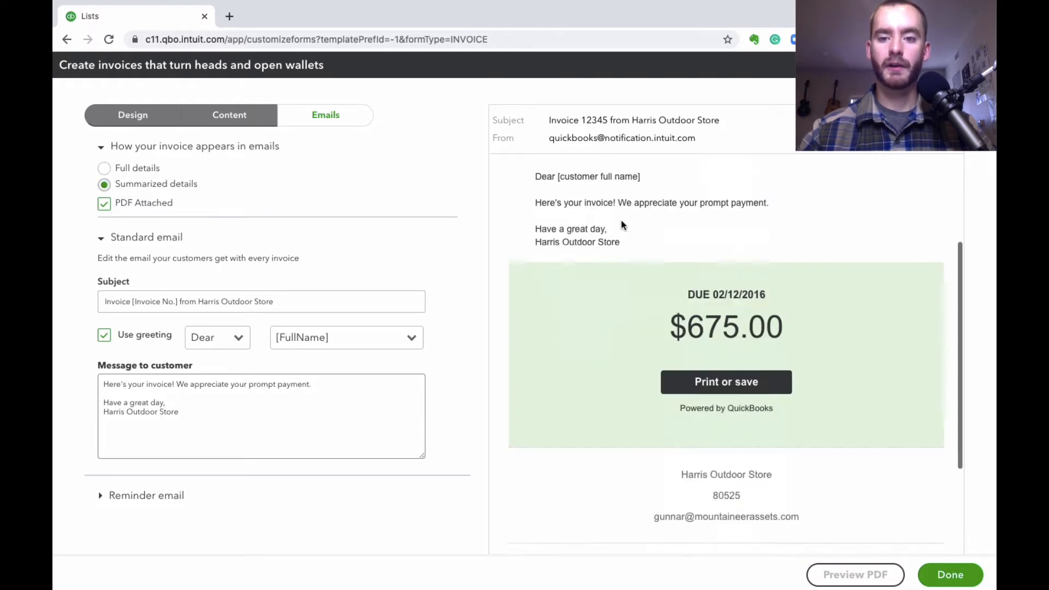
pyautogui.scroll(-3, 622, 225)
pyautogui.scroll(5, 623, 225)
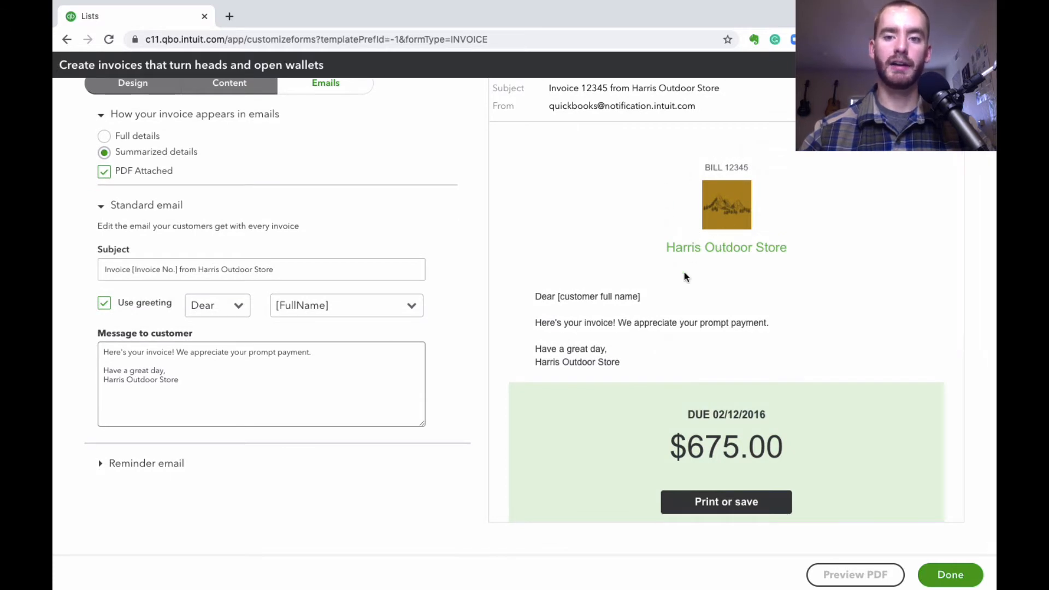
pyautogui.scroll(-1, 583, 289)
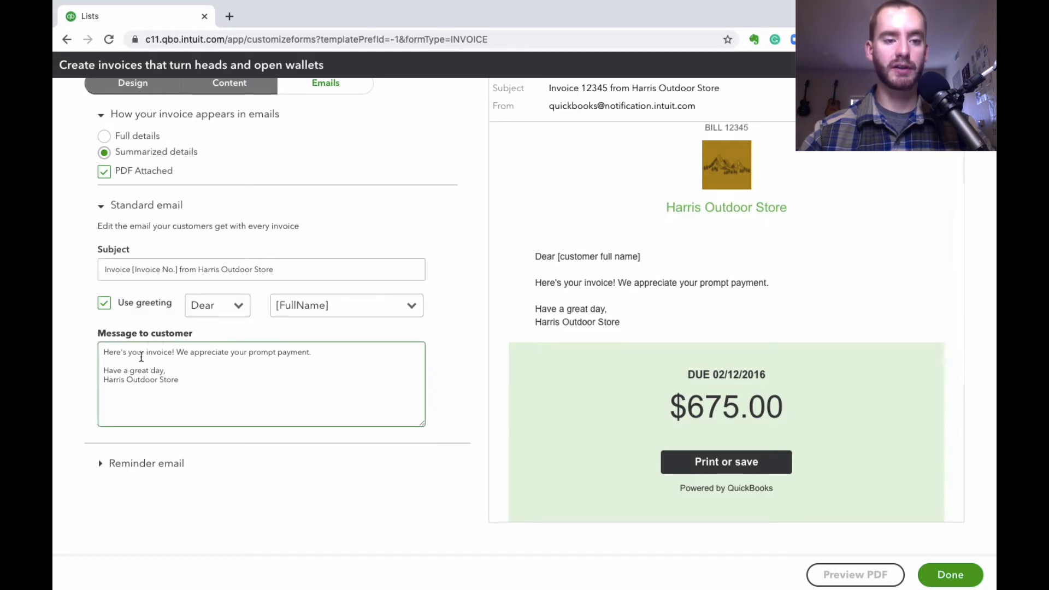
# Replace "We appreciate your prompt payment." in the standard email's message with "Thank you!" and check the preview
pyautogui.moveTo(320, 358); pyautogui.dragTo(185, 351)
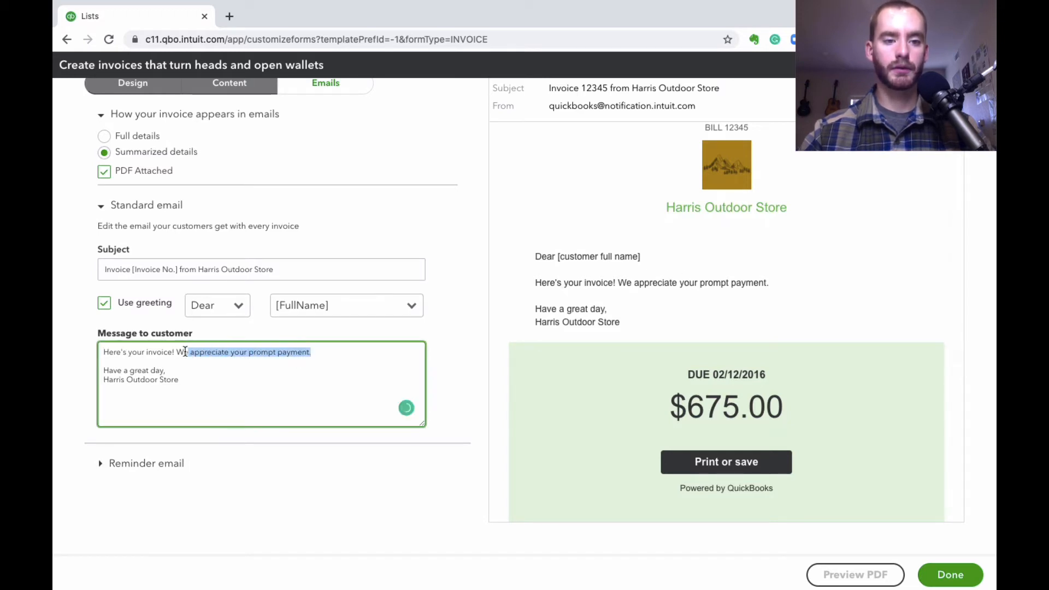
pyautogui.press('BackSpace')
pyautogui.write('Thank you!')
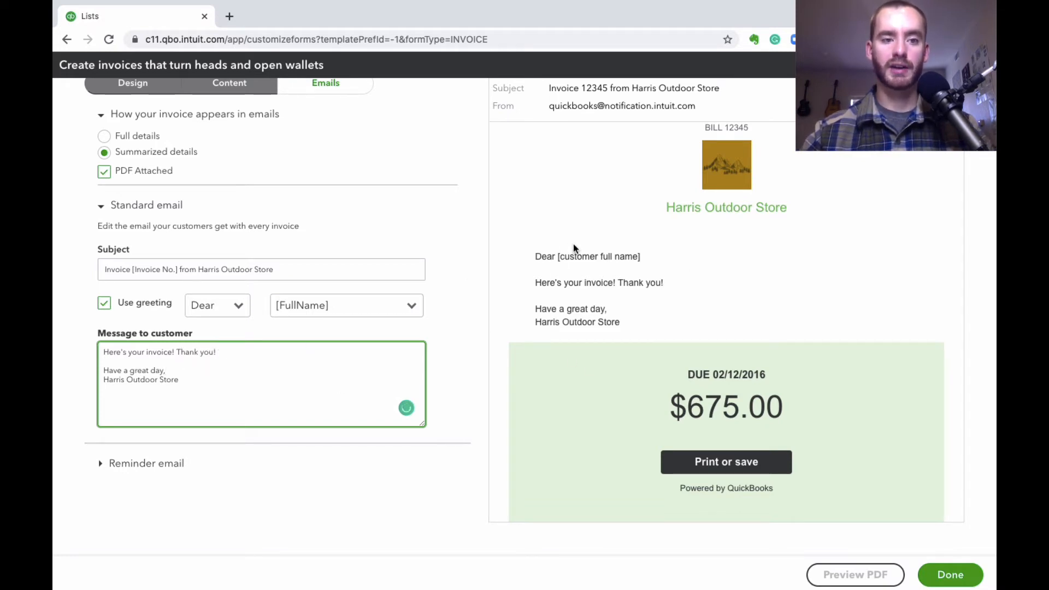
pyautogui.scroll(1, 220, 361)
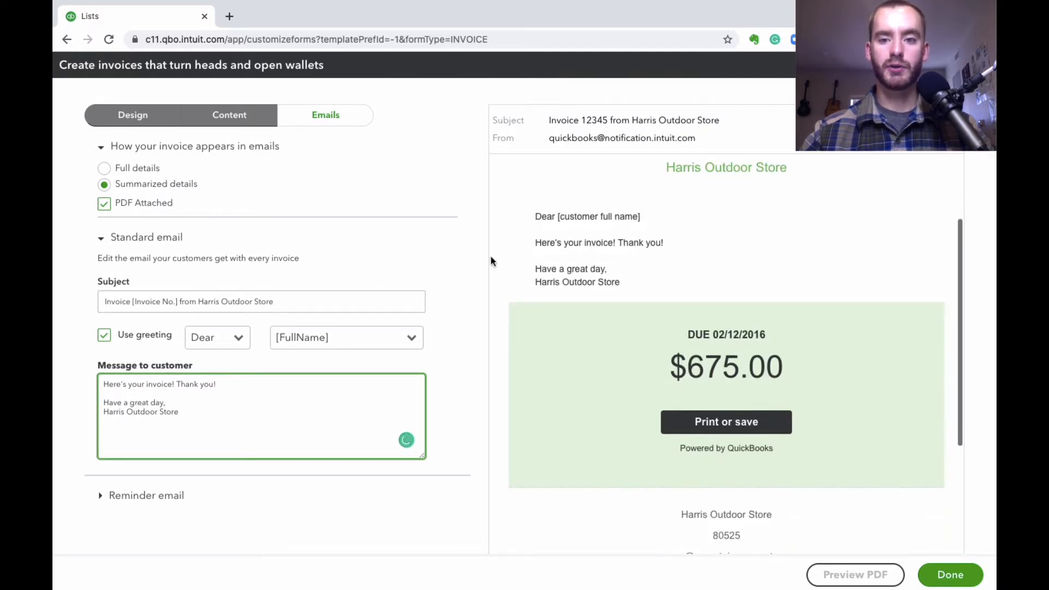
pyautogui.scroll(-3, 615, 268)
pyautogui.scroll(-1, 615, 269)
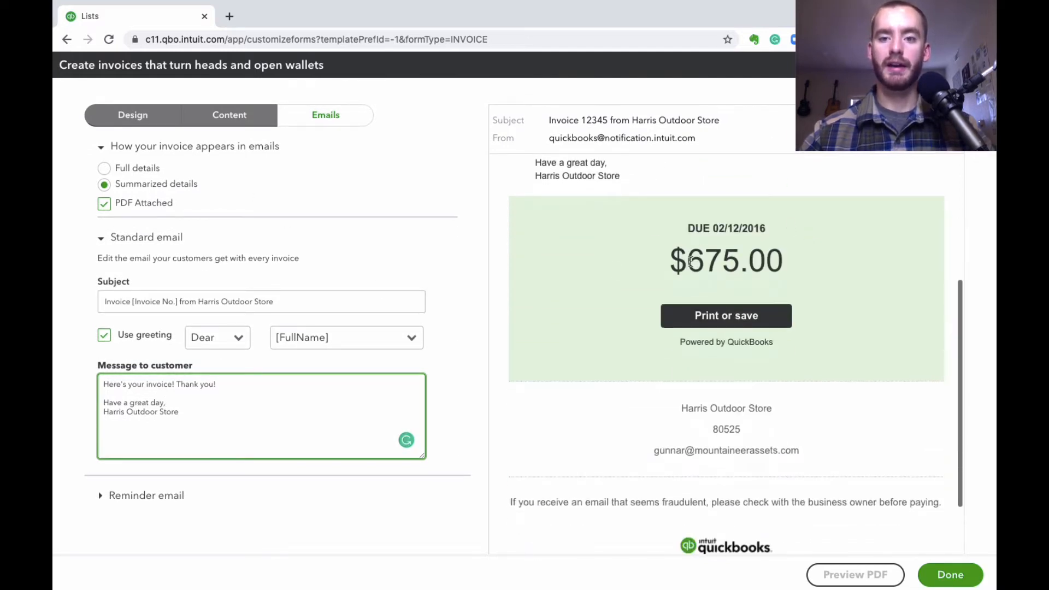
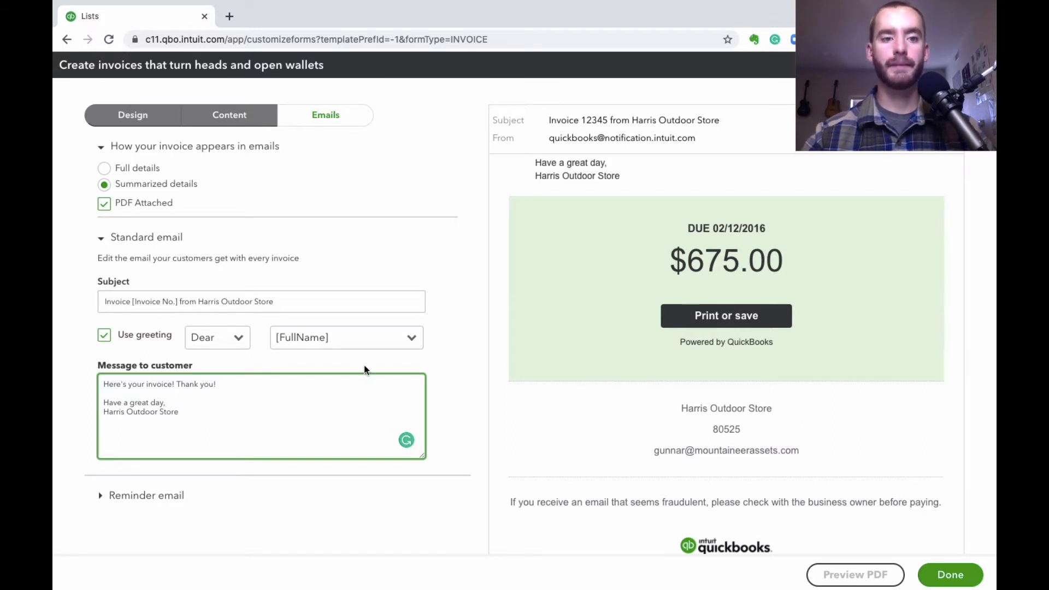
# Set invoice emails to show full details and check the email preview
pyautogui.click(105, 173)
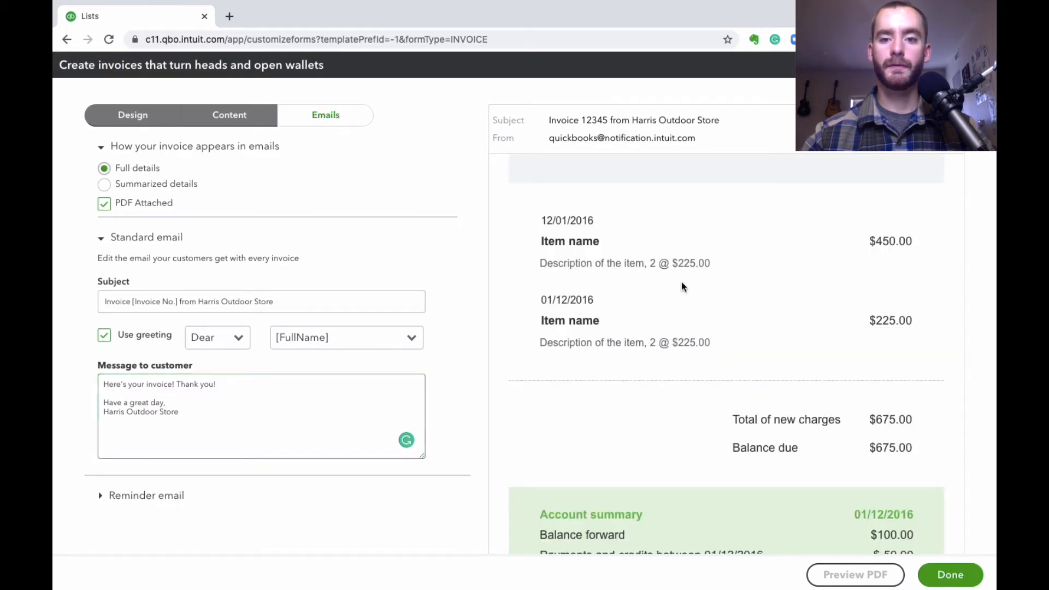
pyautogui.scroll(5, 681, 283)
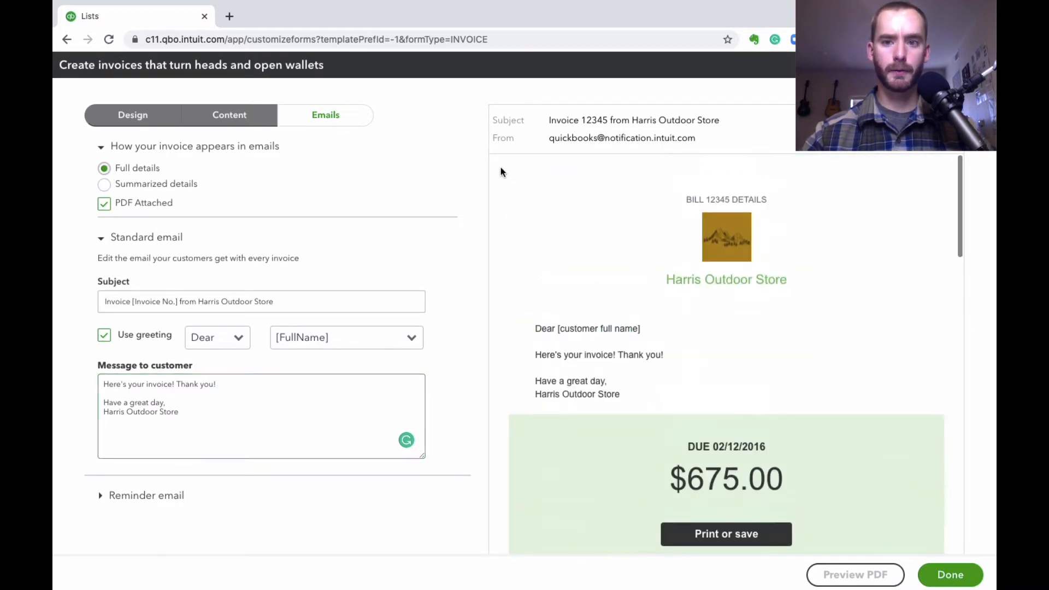
# Review the full-details invoice email preview from the greeting through the bill-to, terms, line items, account summary and footer
pyautogui.scroll(-2, 665, 239)
pyautogui.scroll(2, 592, 319)
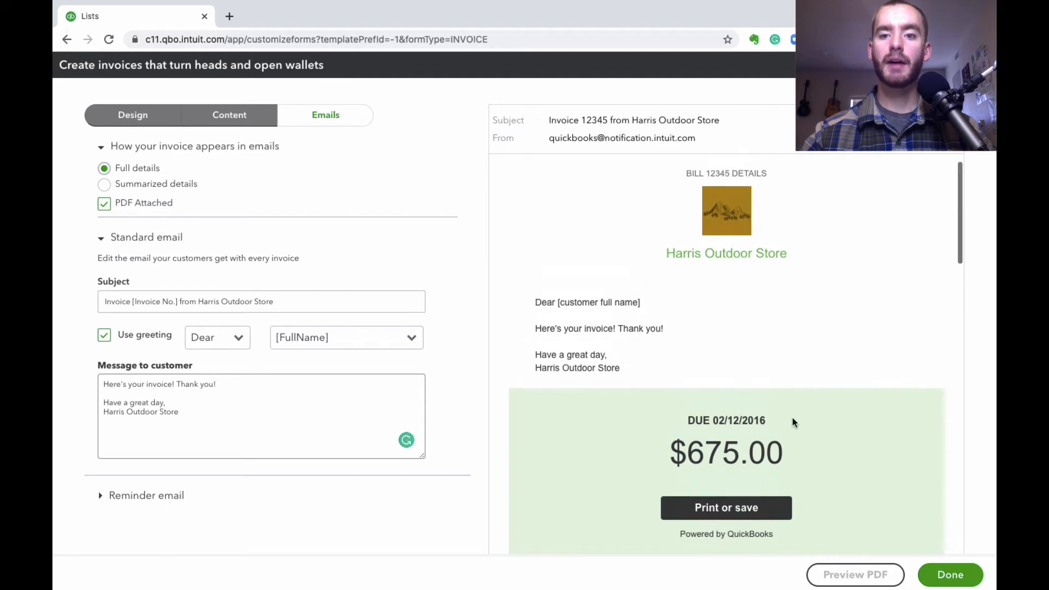
pyautogui.scroll(-6, 746, 437)
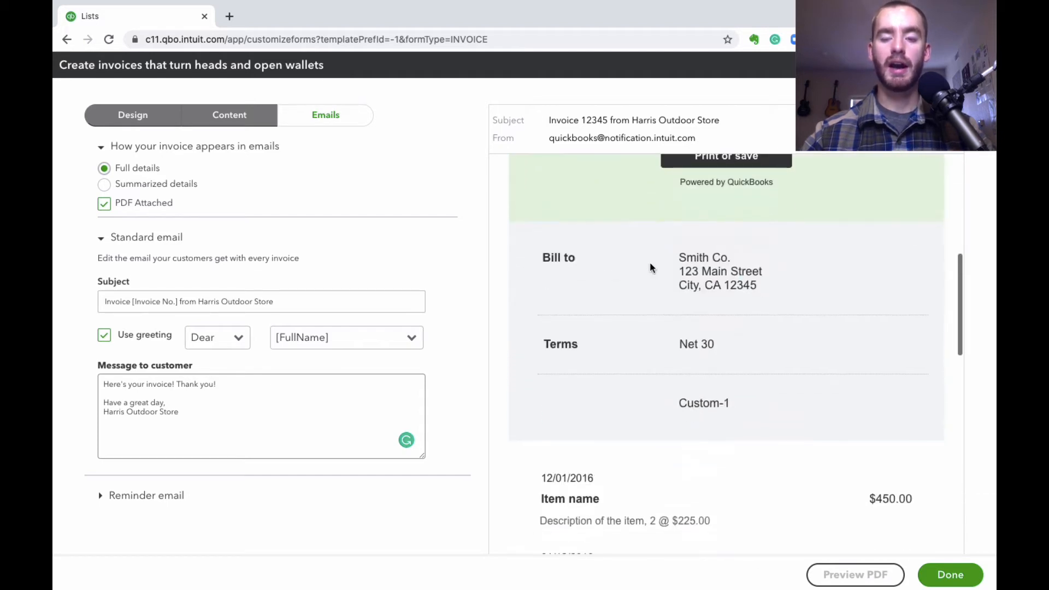
pyautogui.scroll(-1, 651, 268)
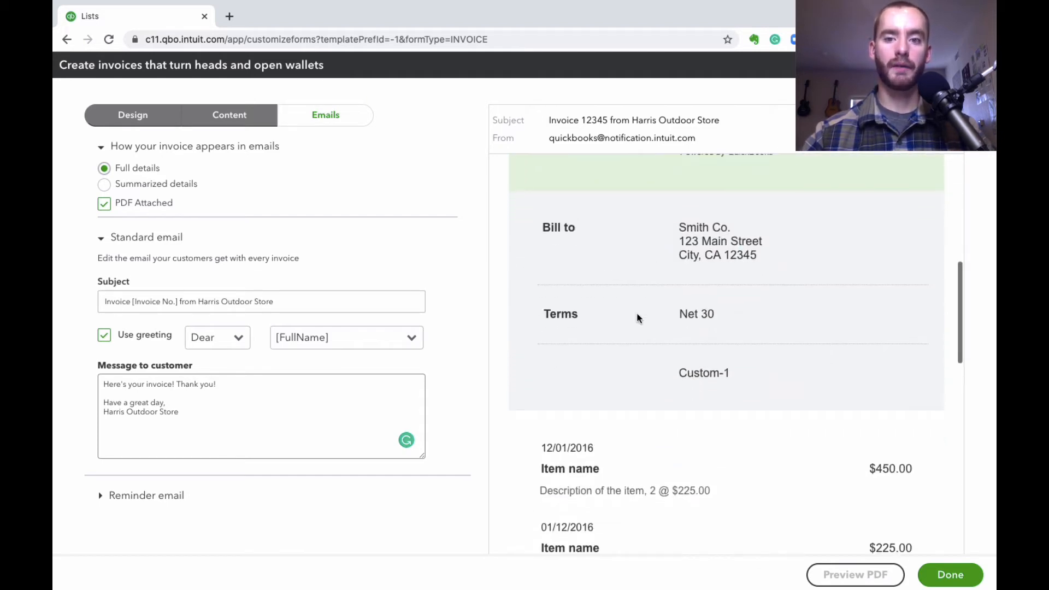
pyautogui.scroll(-5, 638, 317)
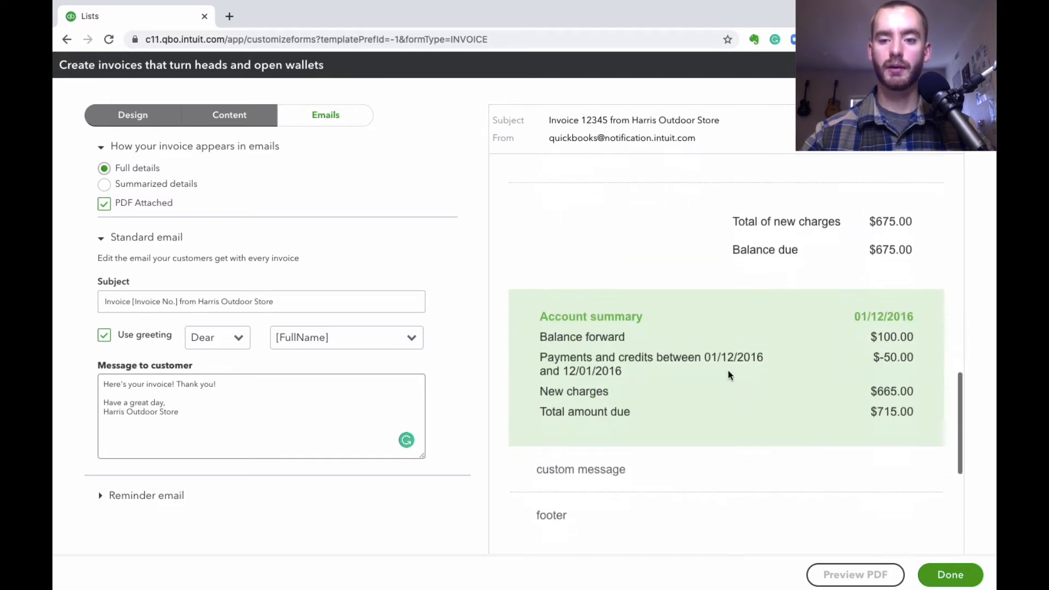
pyautogui.scroll(-3, 729, 374)
pyautogui.scroll(15, 702, 368)
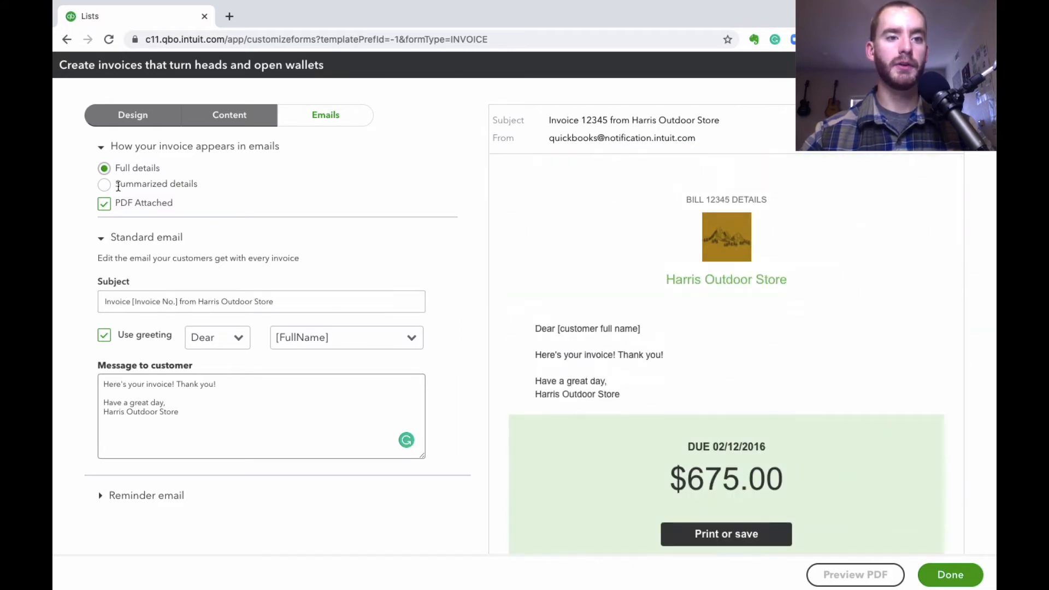
# Switch invoice emails to summarized details, keeping the PDF attached, and check the shortened email preview
pyautogui.click(118, 186)
pyautogui.scroll(-1, 253, 189)
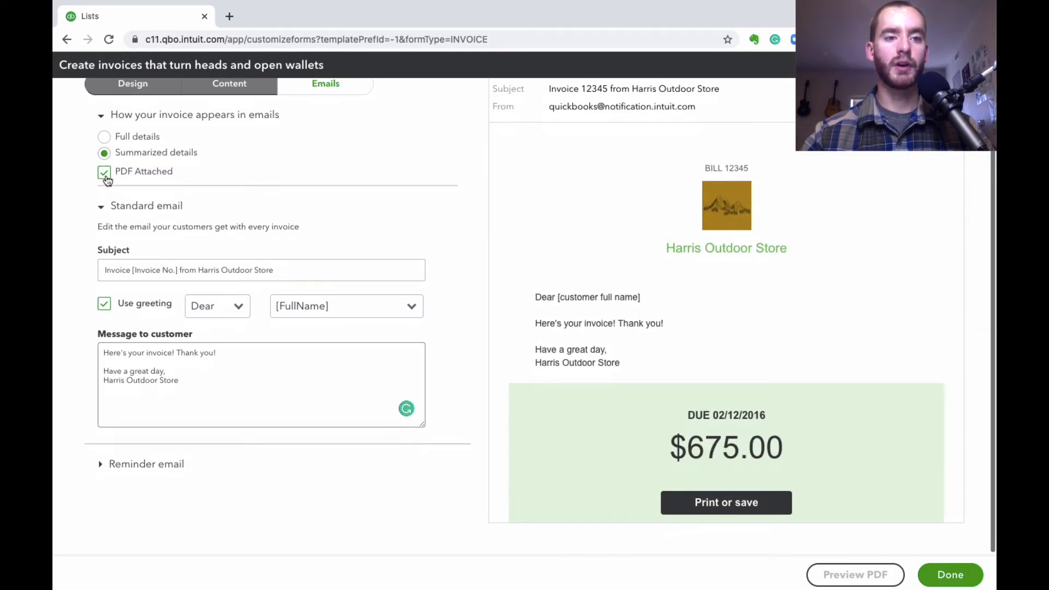
pyautogui.scroll(1, 306, 157)
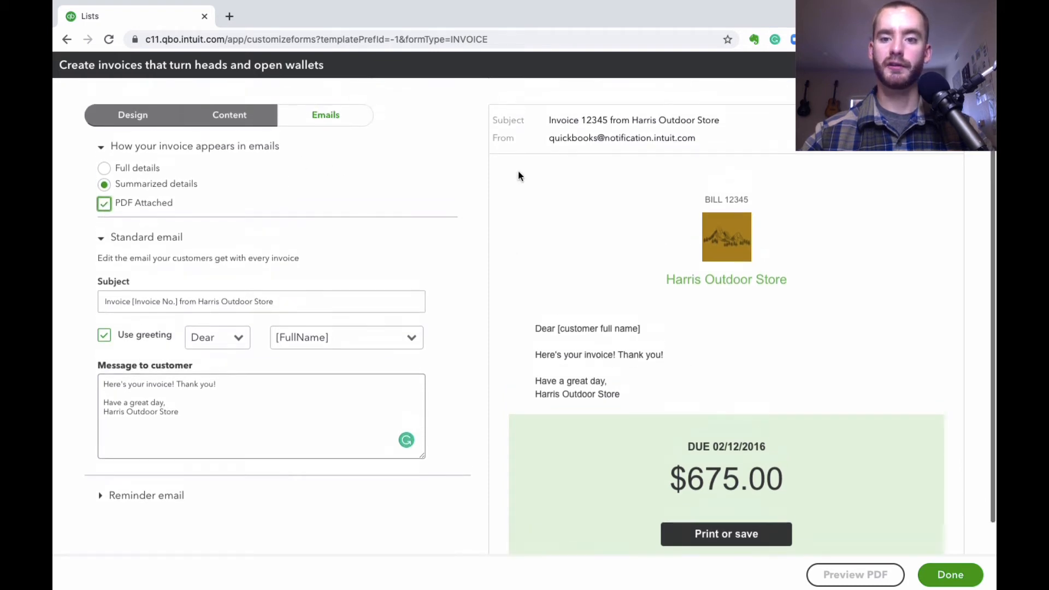
pyautogui.scroll(-3, 620, 232)
pyautogui.scroll(-3, 628, 298)
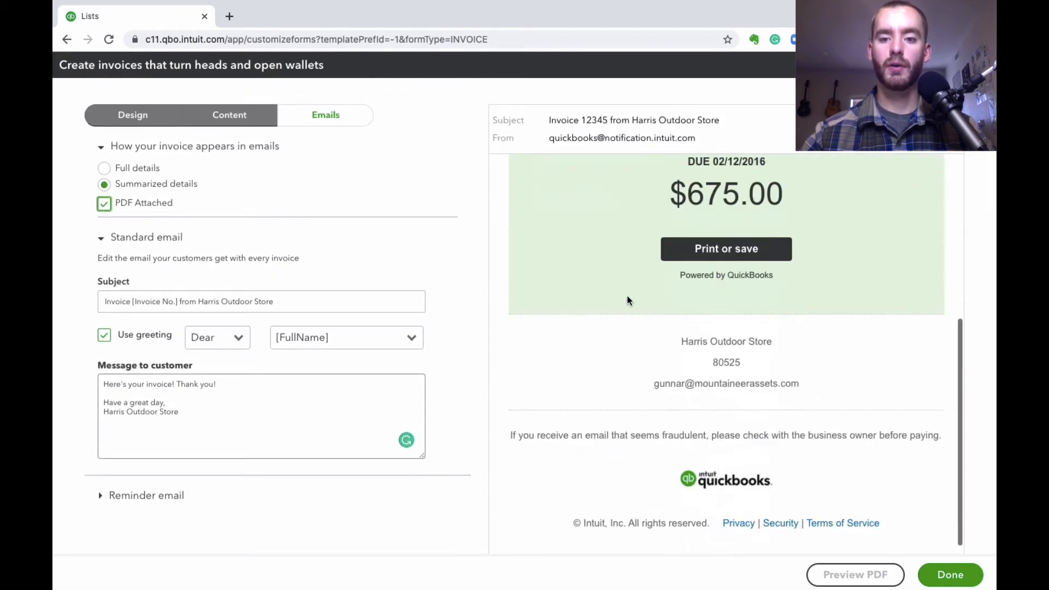
pyautogui.scroll(-1, 646, 497)
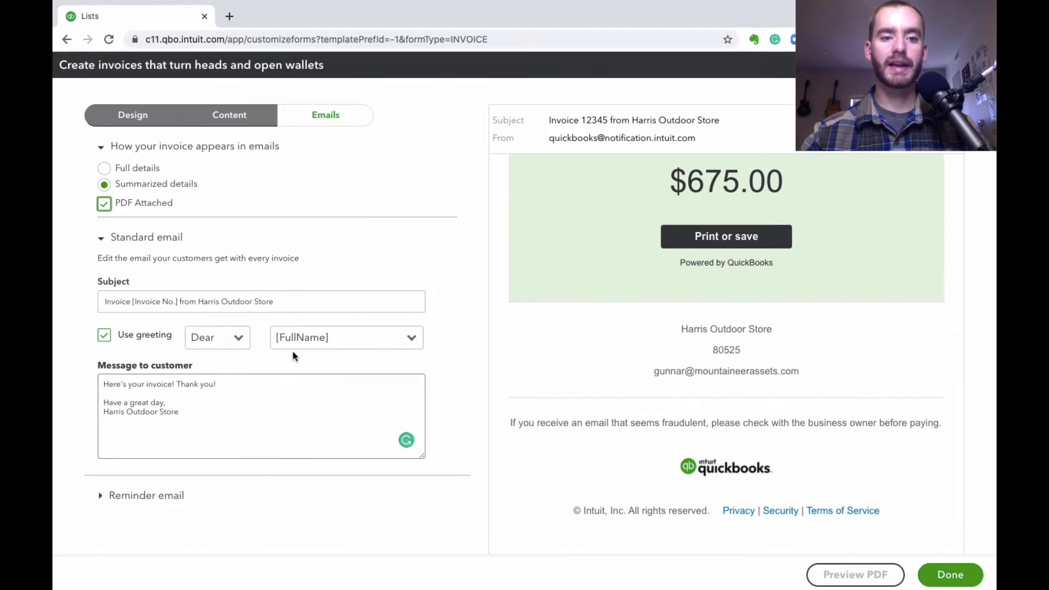
# Change the standard email's greeting to "To" followed by [First] and check it in the preview
pyautogui.click(232, 338)
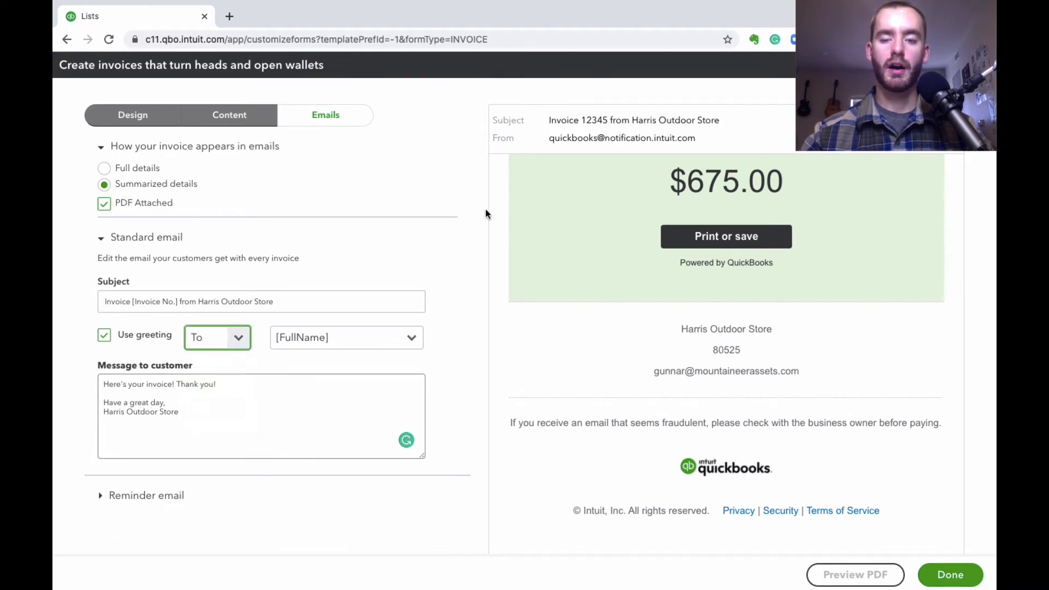
pyautogui.scroll(5, 706, 332)
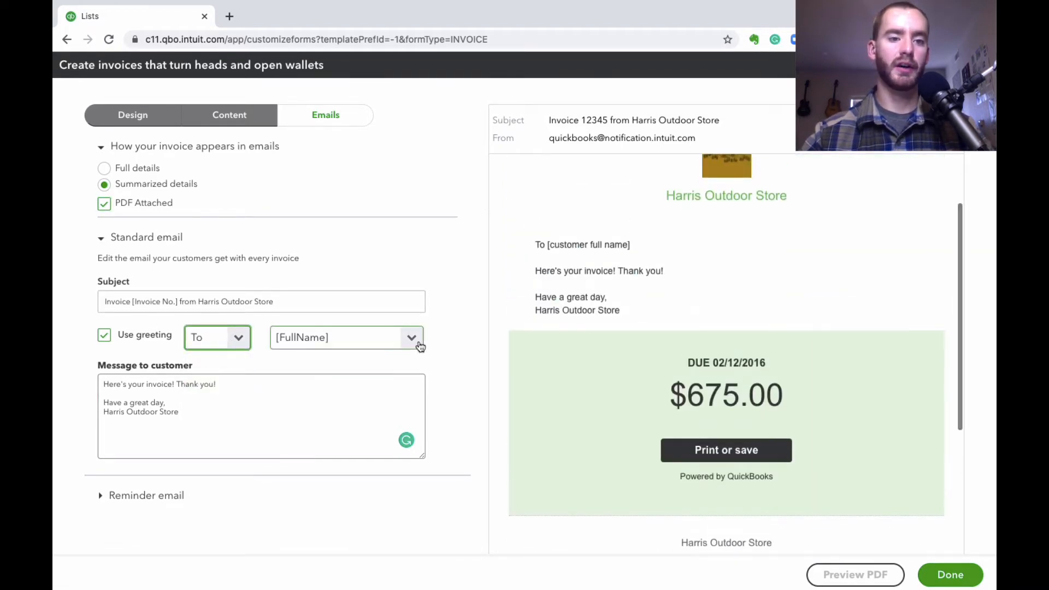
pyautogui.click(411, 338)
pyautogui.click(326, 408)
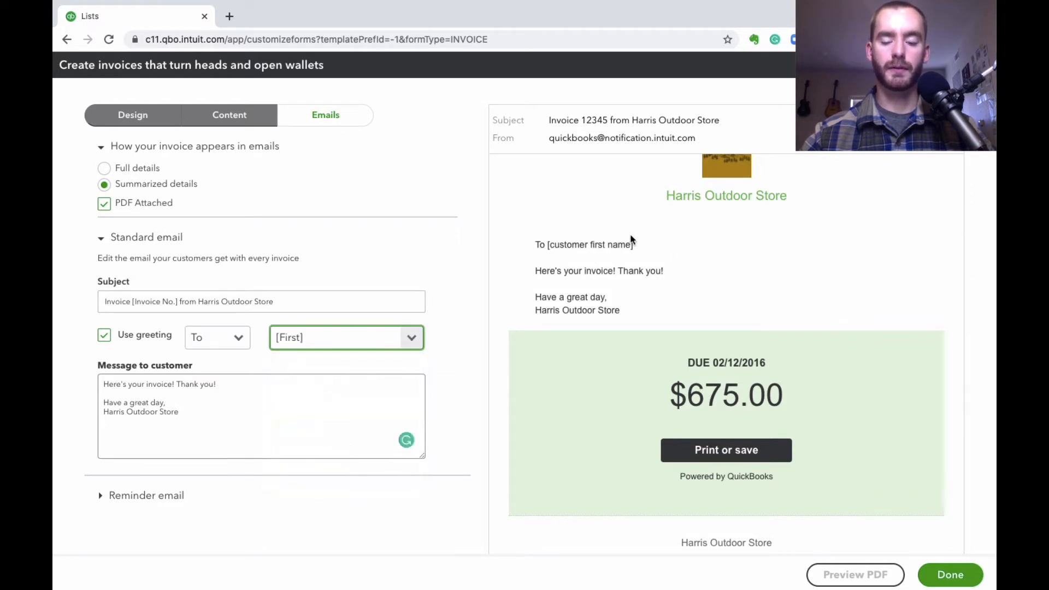
# Review the reminder email's subject, greeting and message, and save the finished invoice form style
pyautogui.scroll(-1, 257, 382)
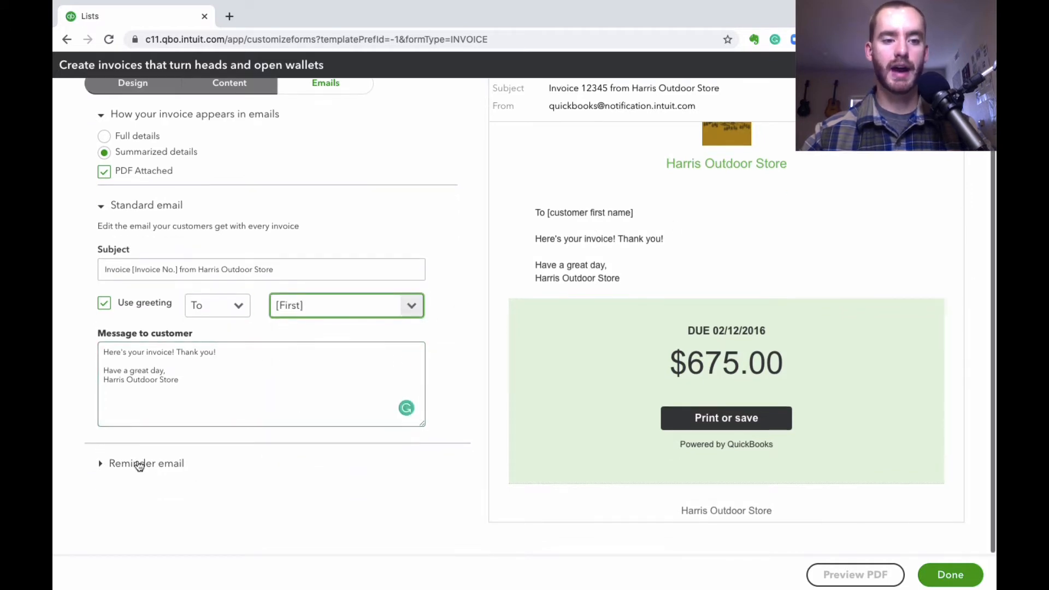
pyautogui.click(140, 464)
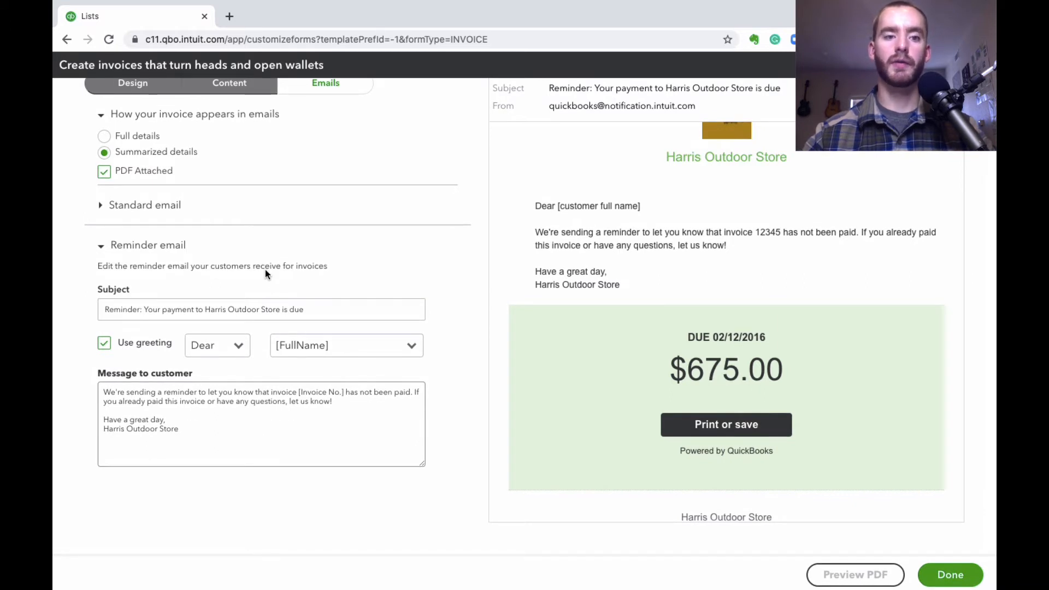
pyautogui.click(221, 398)
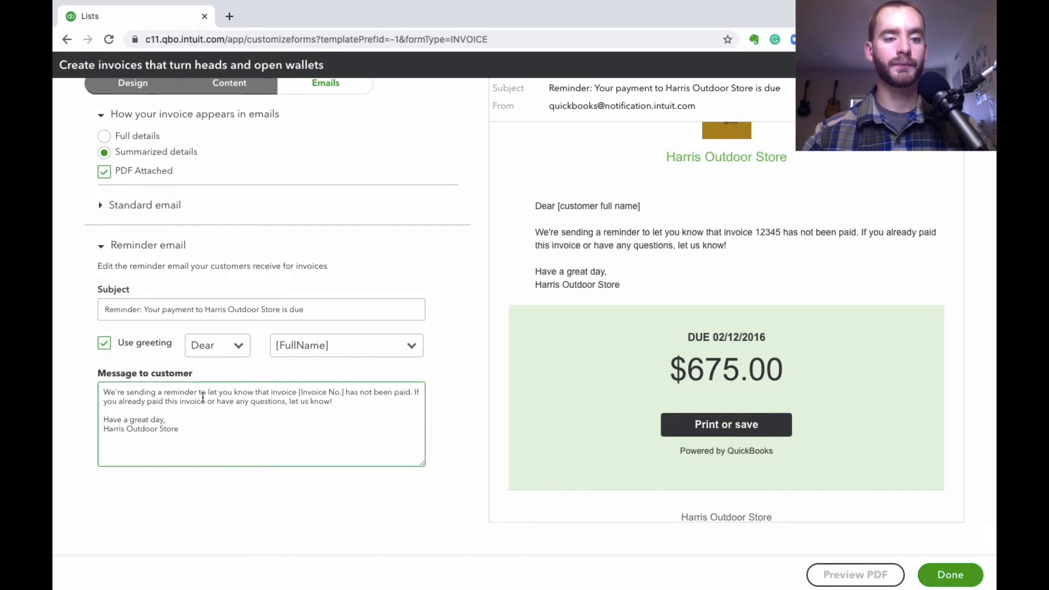
pyautogui.click(178, 395)
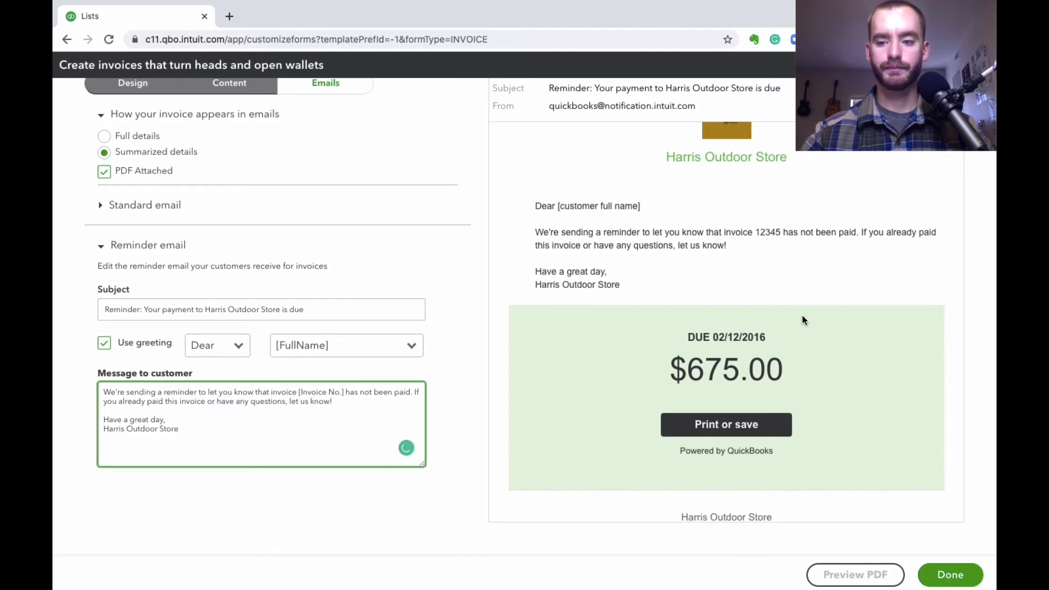
pyautogui.scroll(1, 350, 260)
pyautogui.scroll(-1, 473, 247)
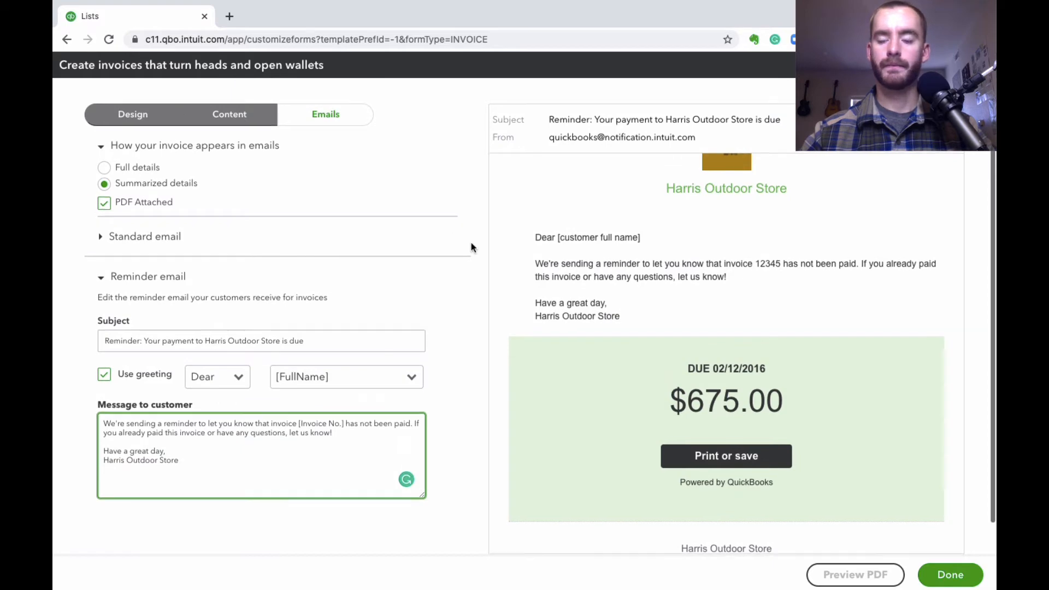
pyautogui.click(950, 573)
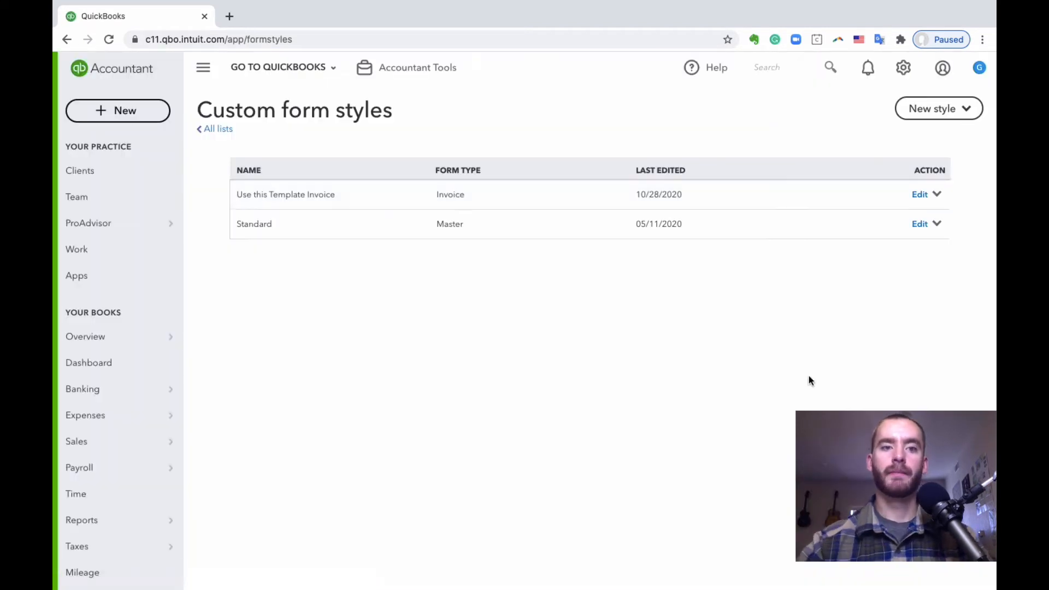
# Start a new invoice and apply the "Use this Template Invoice" form style to it
pyautogui.click(104, 112)
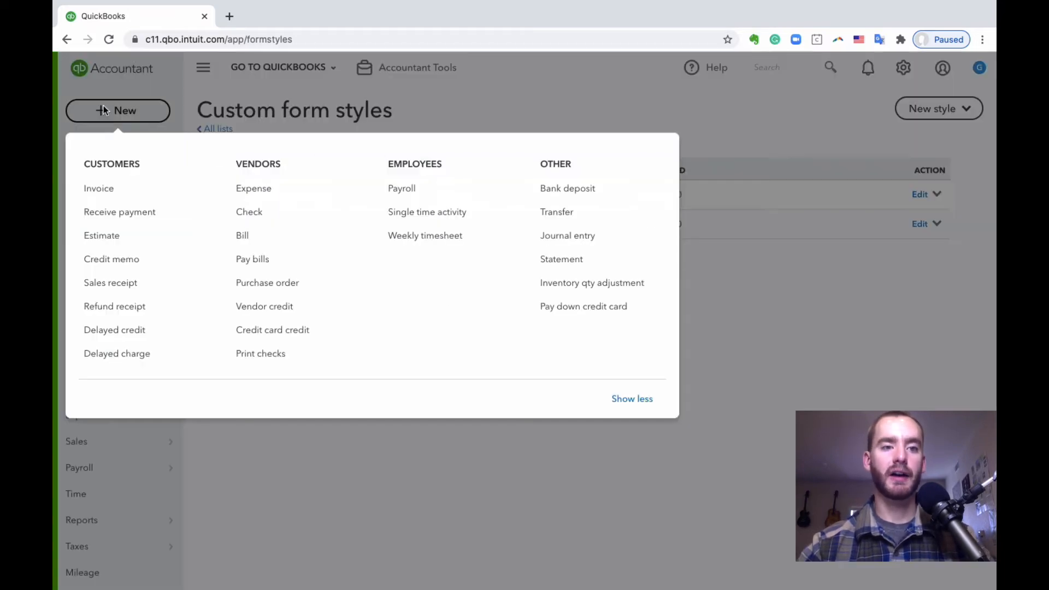
pyautogui.click(109, 189)
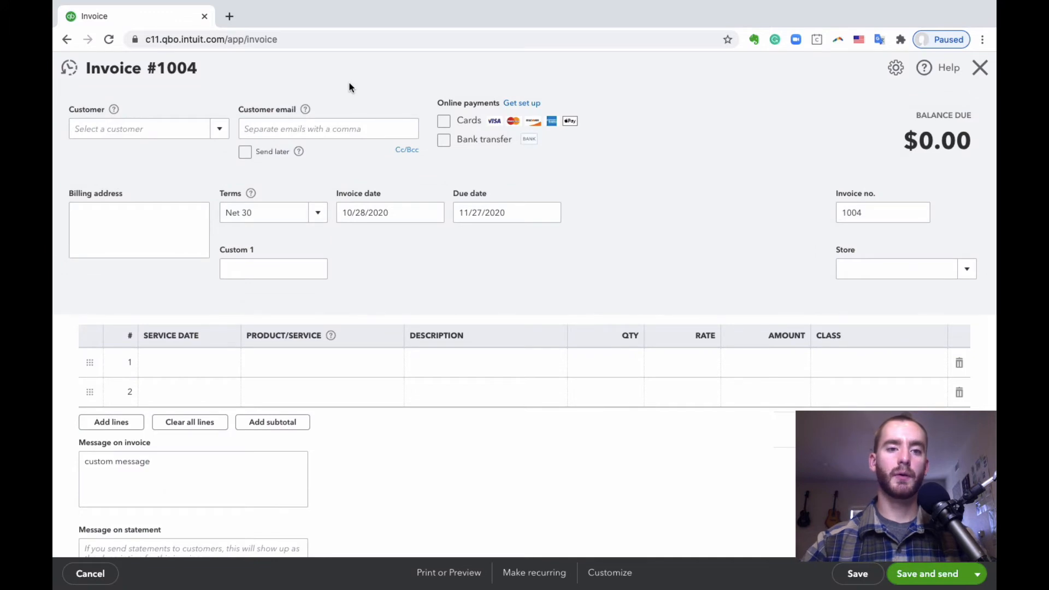
pyautogui.scroll(-3, 520, 237)
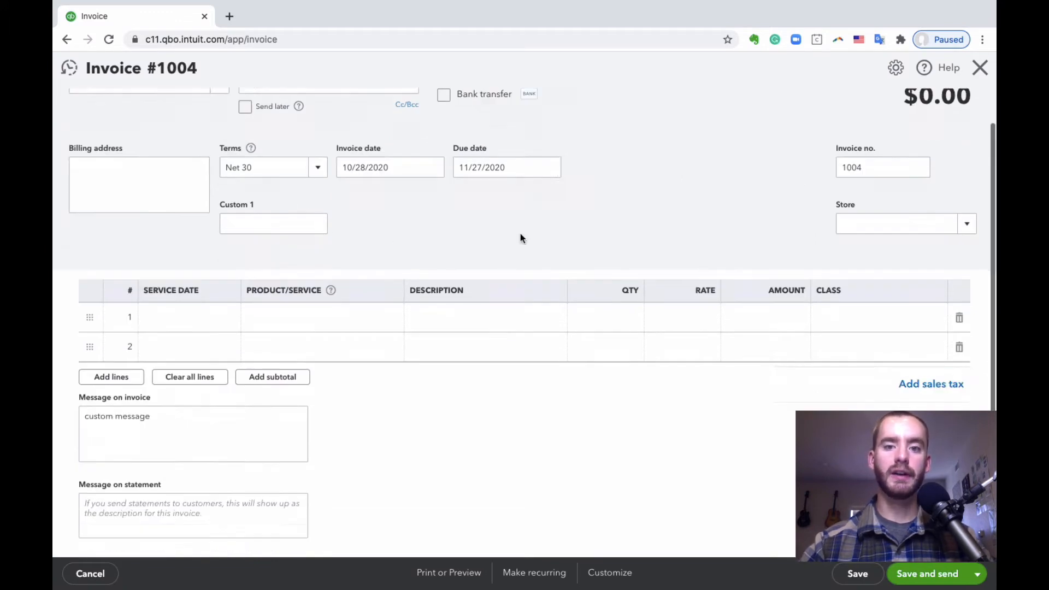
pyautogui.click(610, 570)
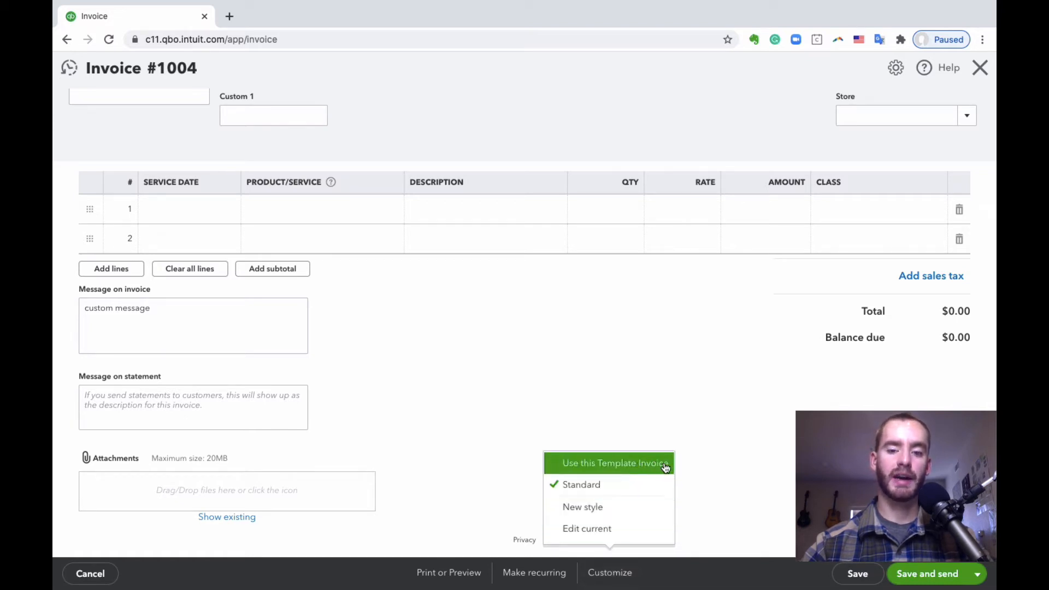
pyautogui.click(643, 475)
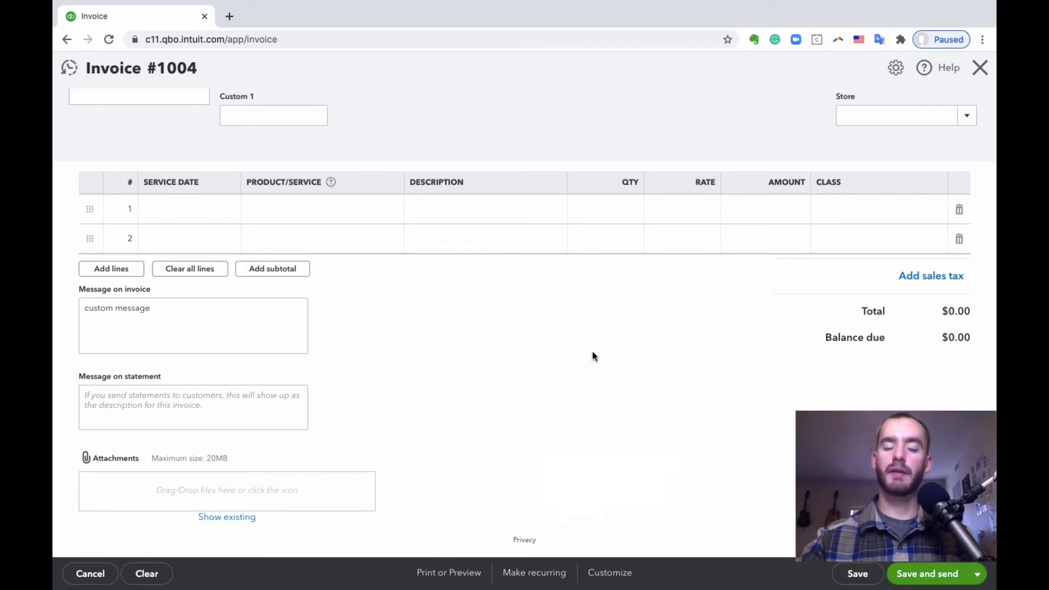
# Look over the blank invoice's fields and leave it without saving
pyautogui.scroll(1, 561, 350)
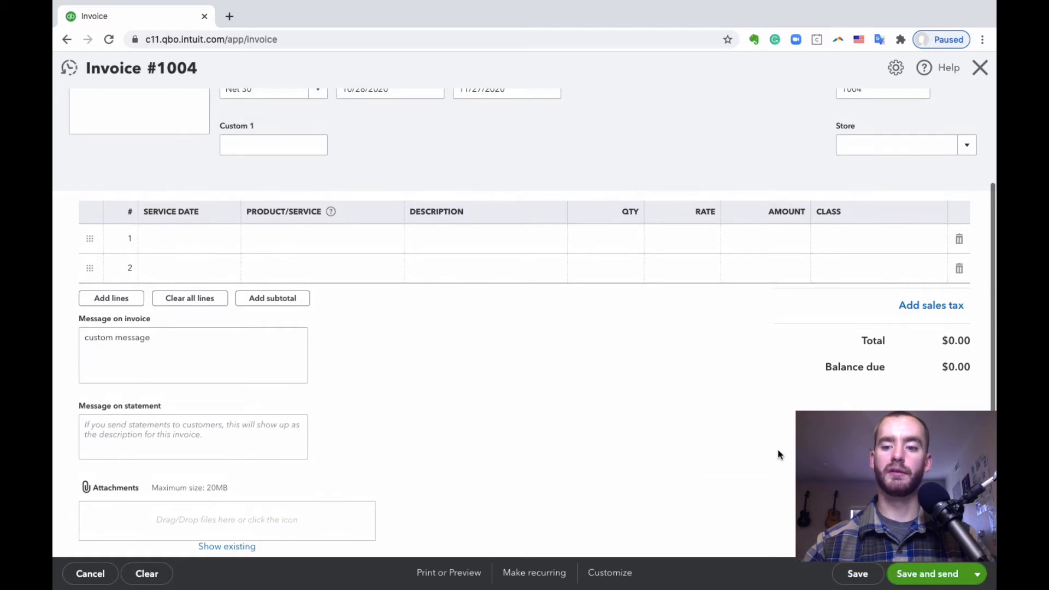
pyautogui.scroll(4, 571, 182)
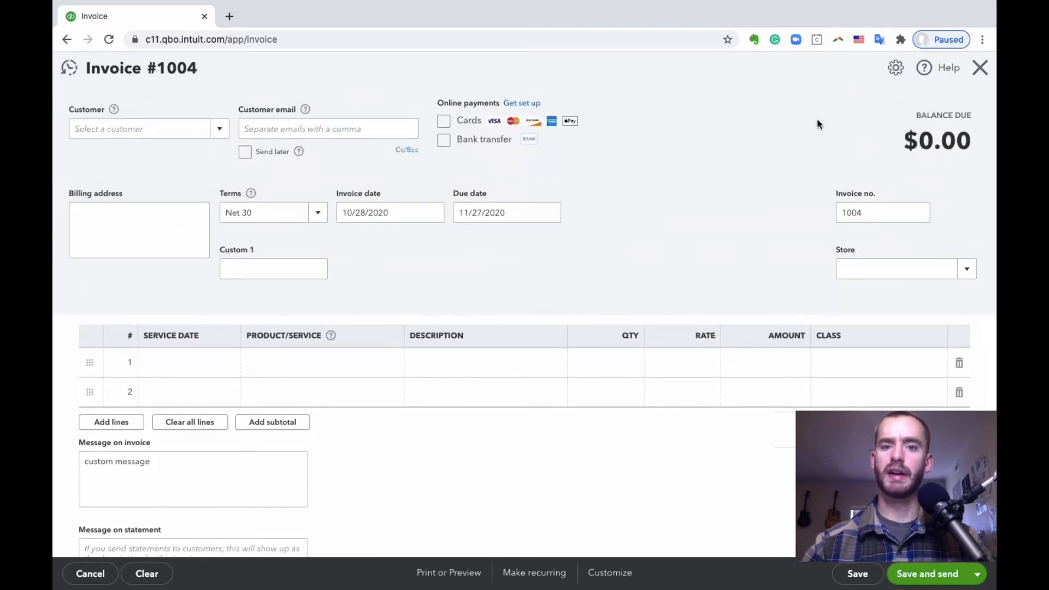
pyautogui.click(979, 69)
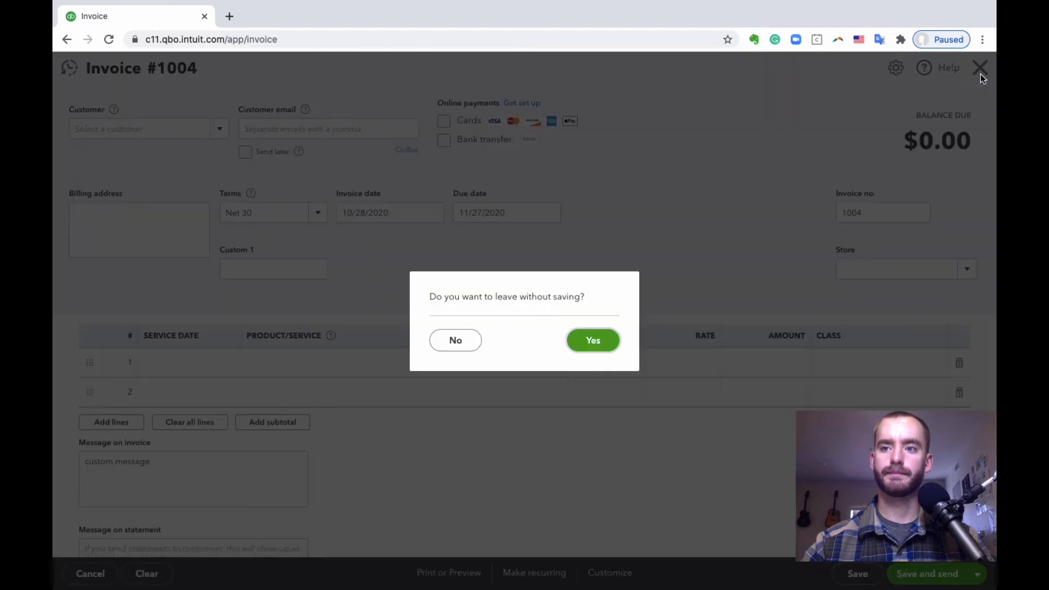
pyautogui.click(591, 338)
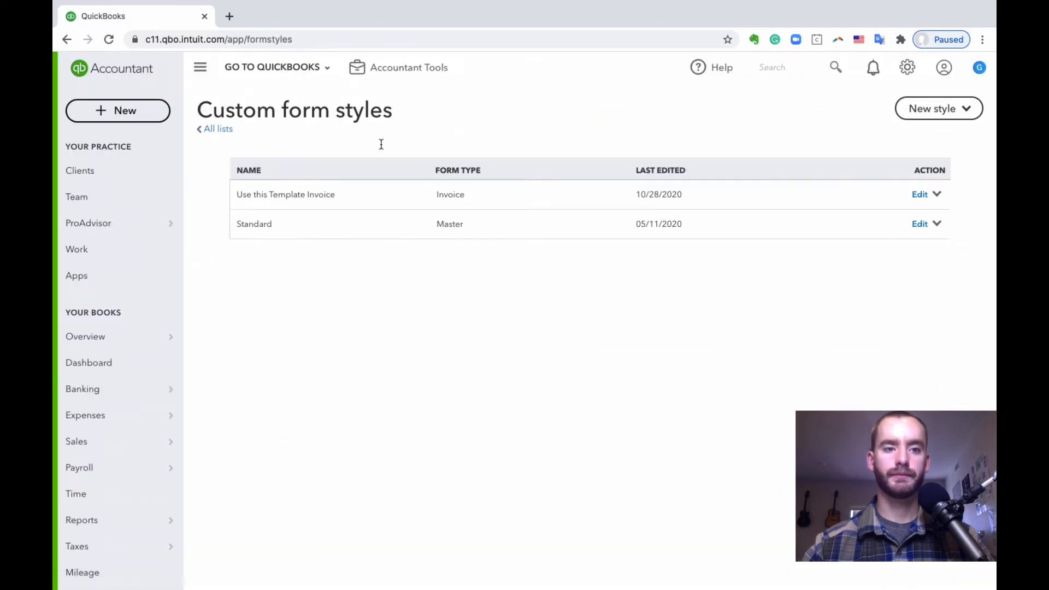
# Go to the company dashboard and look over the available settings, lists and tools
pyautogui.click(117, 365)
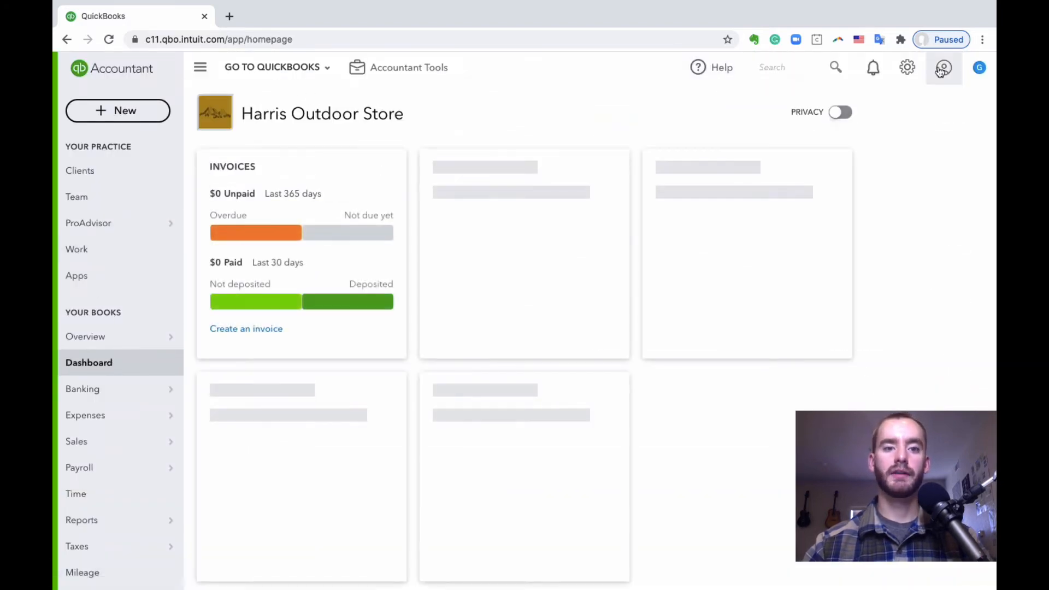
pyautogui.click(907, 68)
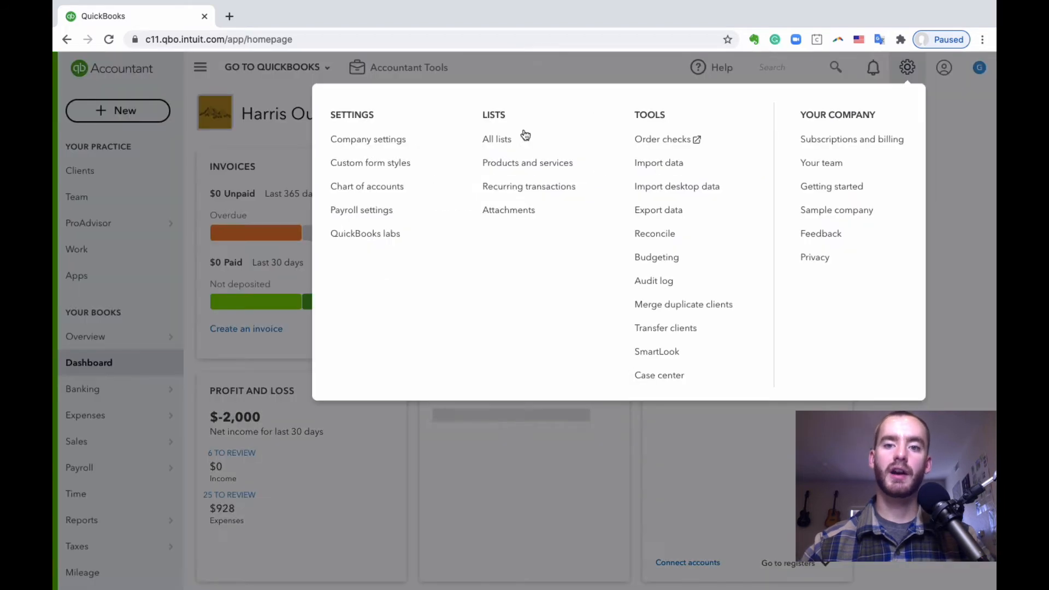
pyautogui.click(578, 75)
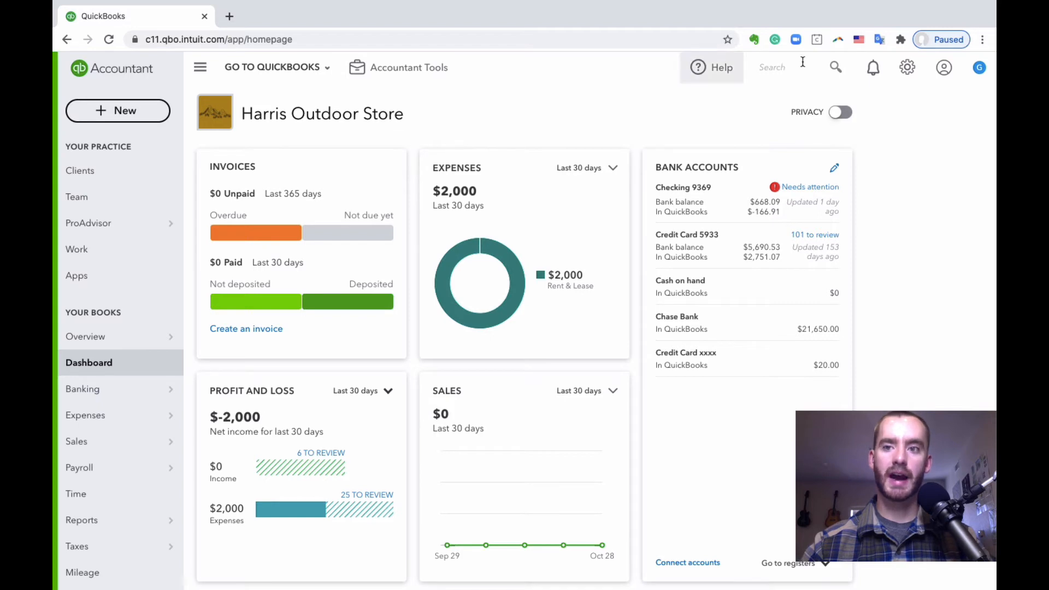
pyautogui.click(907, 67)
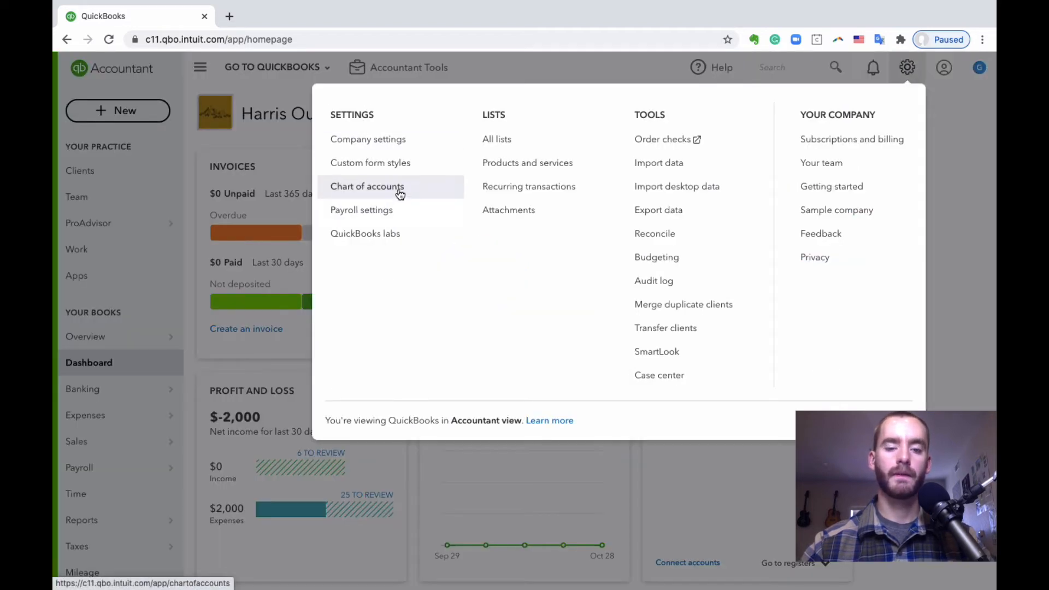
pyautogui.click(918, 79)
# Open the Chart of Accounts from the overview of all lists and review its accounts down to the end
pyautogui.click(917, 79)
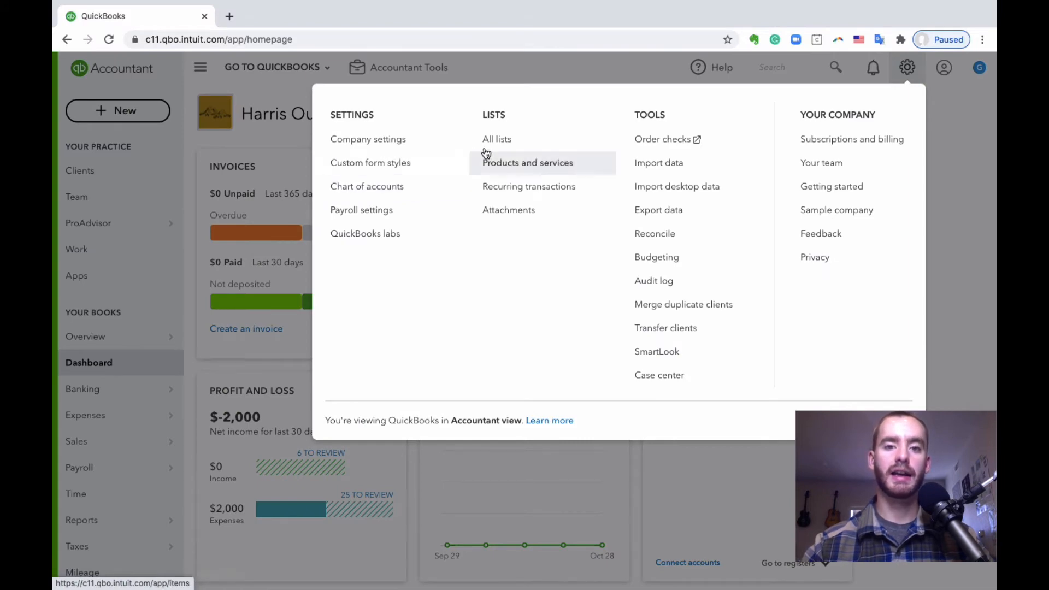
pyautogui.click(500, 141)
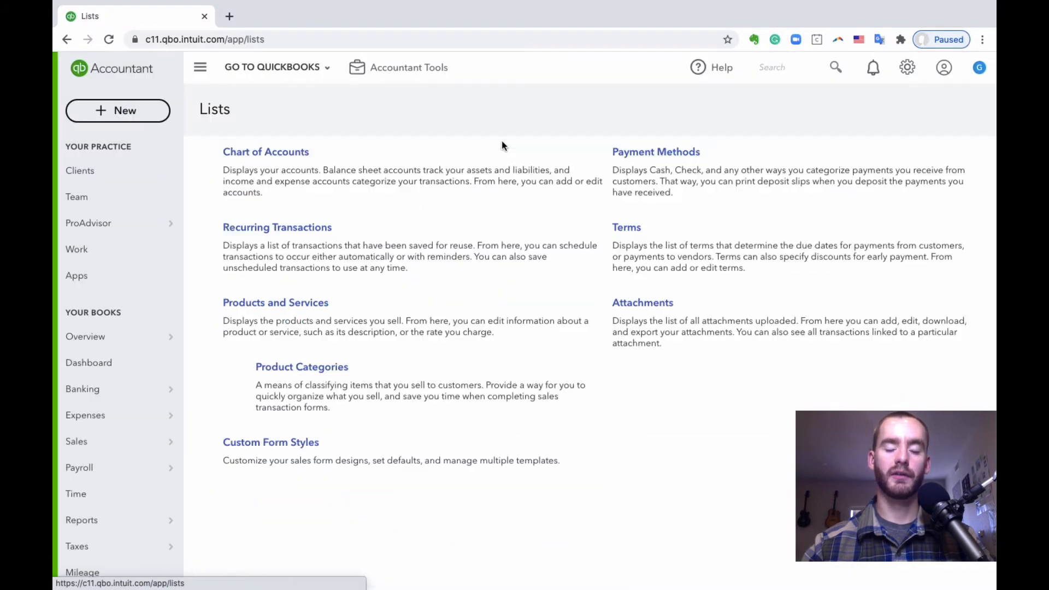
pyautogui.click(288, 153)
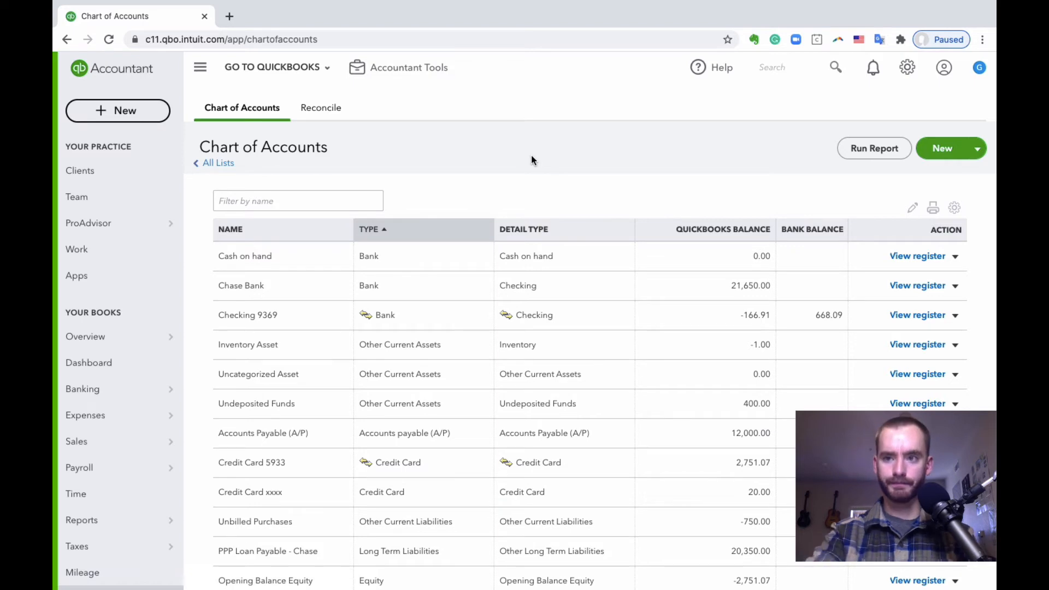
pyautogui.scroll(-7, 582, 257)
pyautogui.scroll(-10, 581, 257)
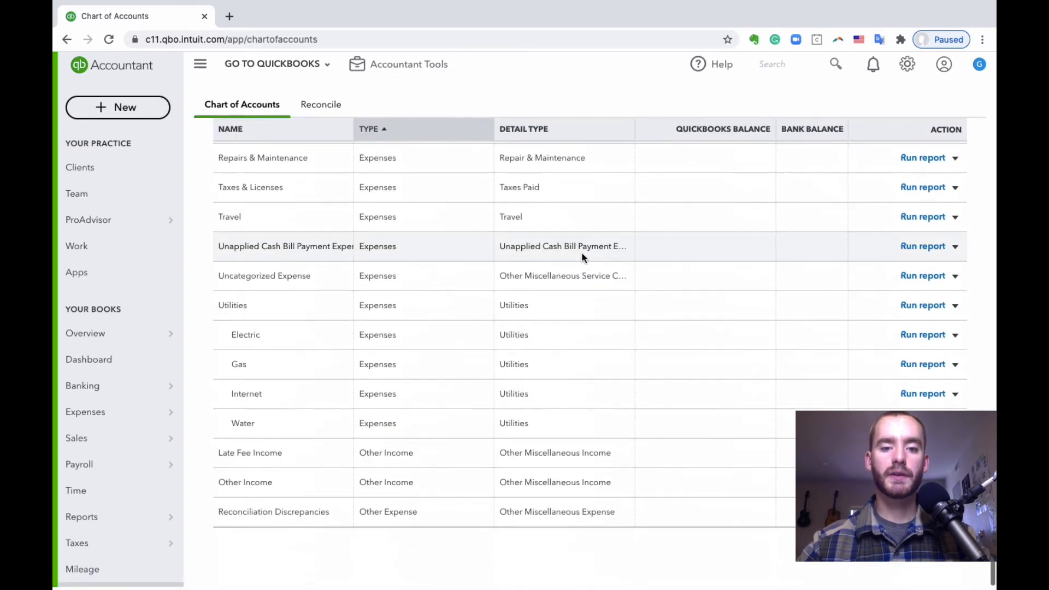
# Review the full chart of accounts from the bank accounts to the other expense accounts, and check the option for importing accounts
pyautogui.scroll(18, 582, 258)
pyautogui.scroll(-1, 499, 273)
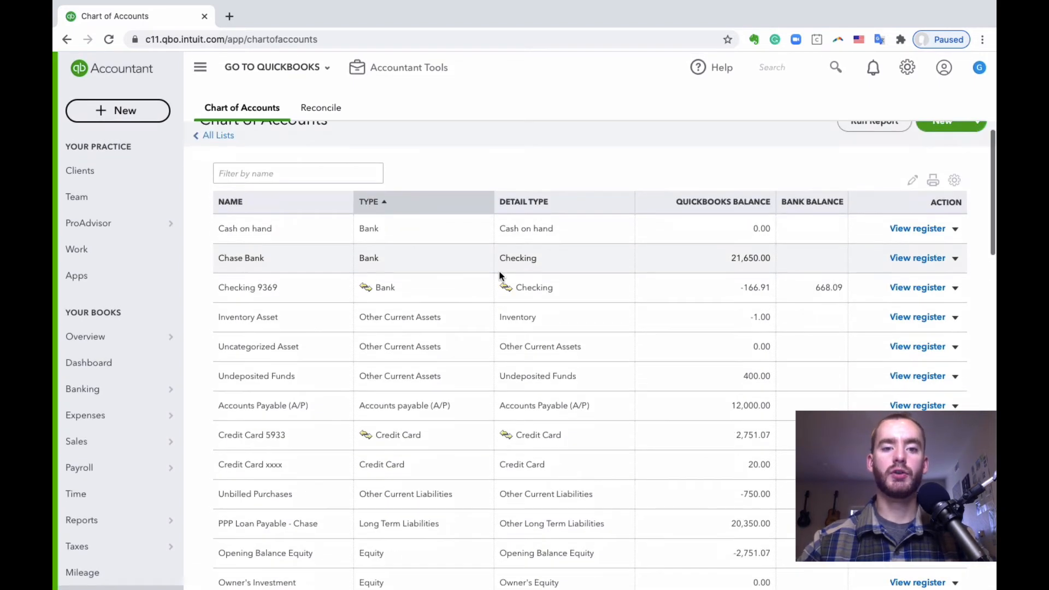
pyautogui.scroll(-1, 502, 267)
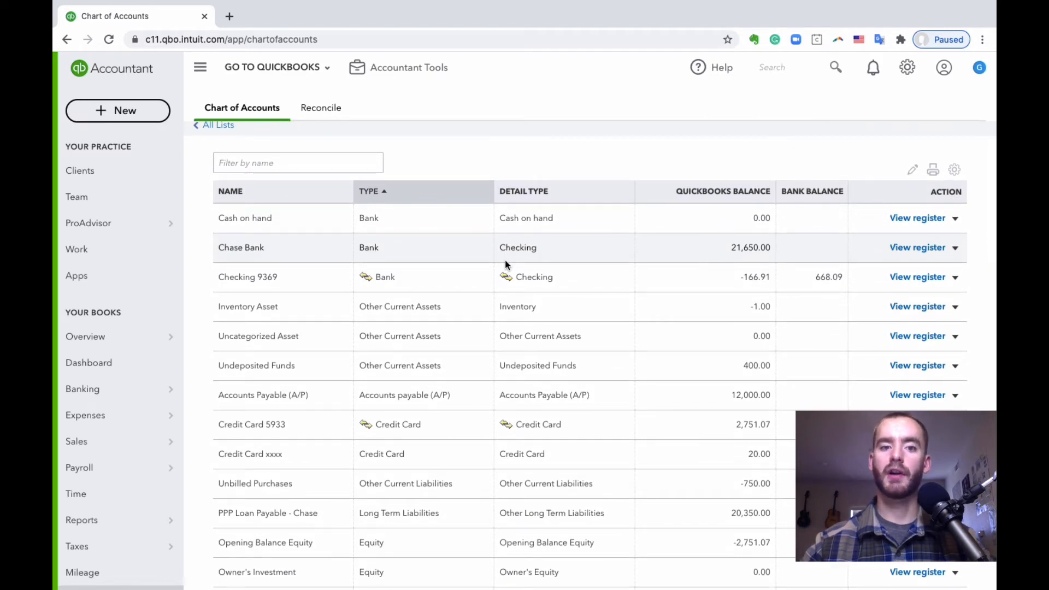
pyautogui.scroll(-2, 436, 299)
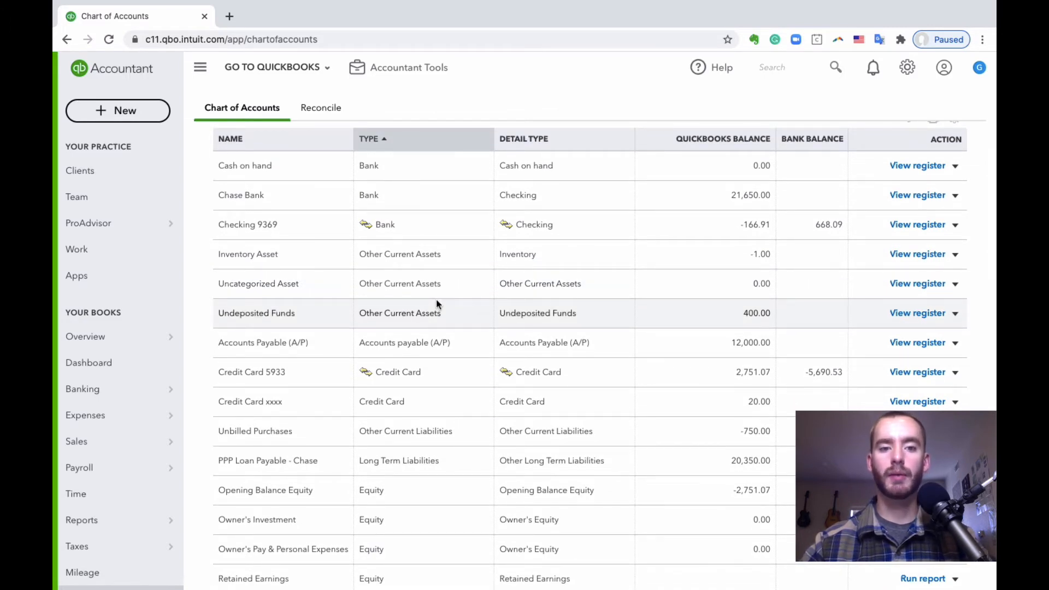
pyautogui.scroll(-10, 436, 300)
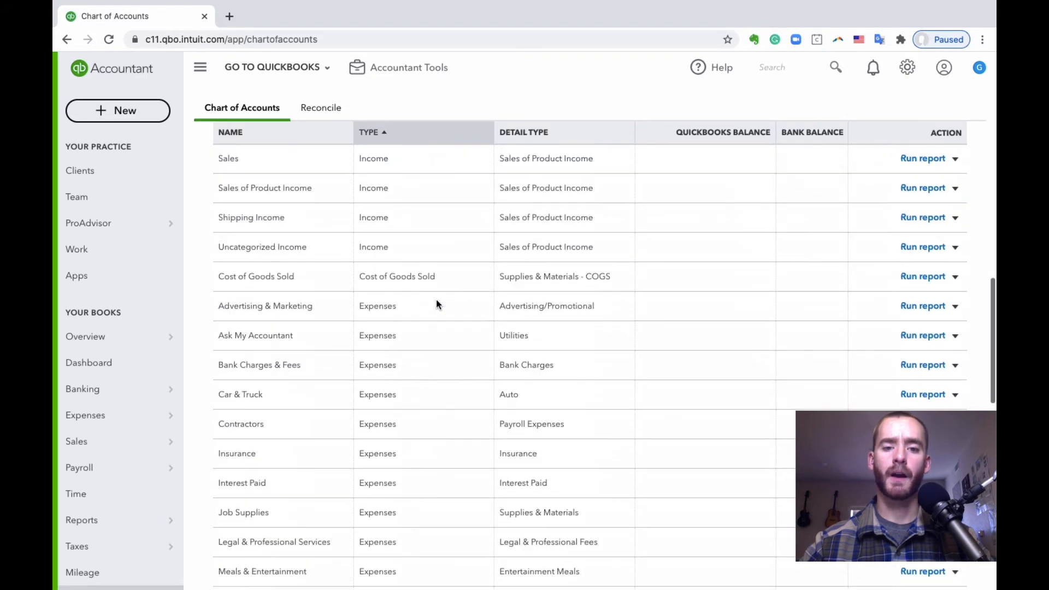
pyautogui.scroll(-14, 436, 300)
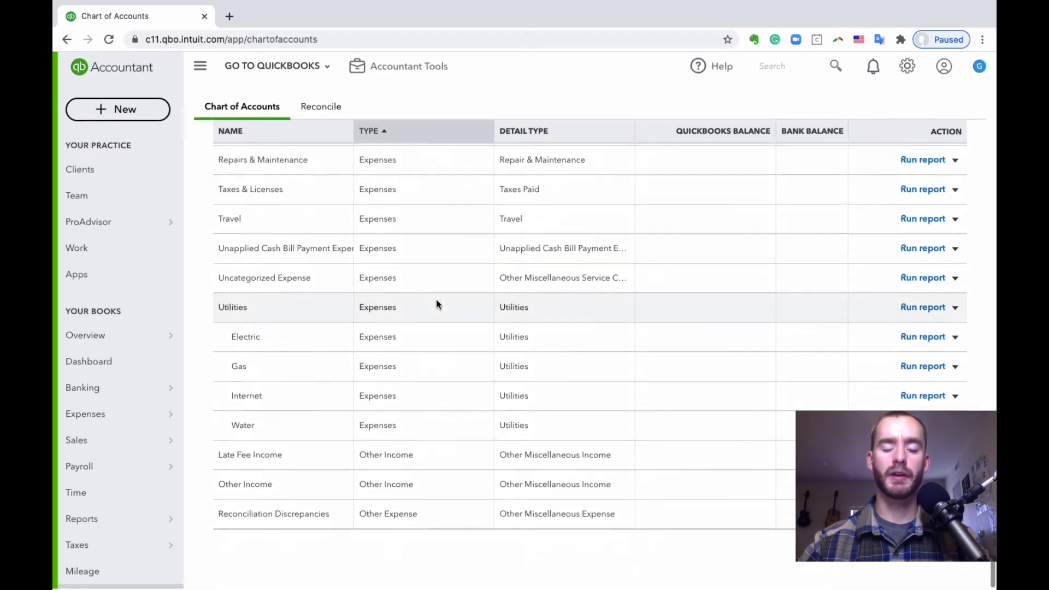
pyautogui.scroll(20, 436, 304)
pyautogui.scroll(-2, 436, 304)
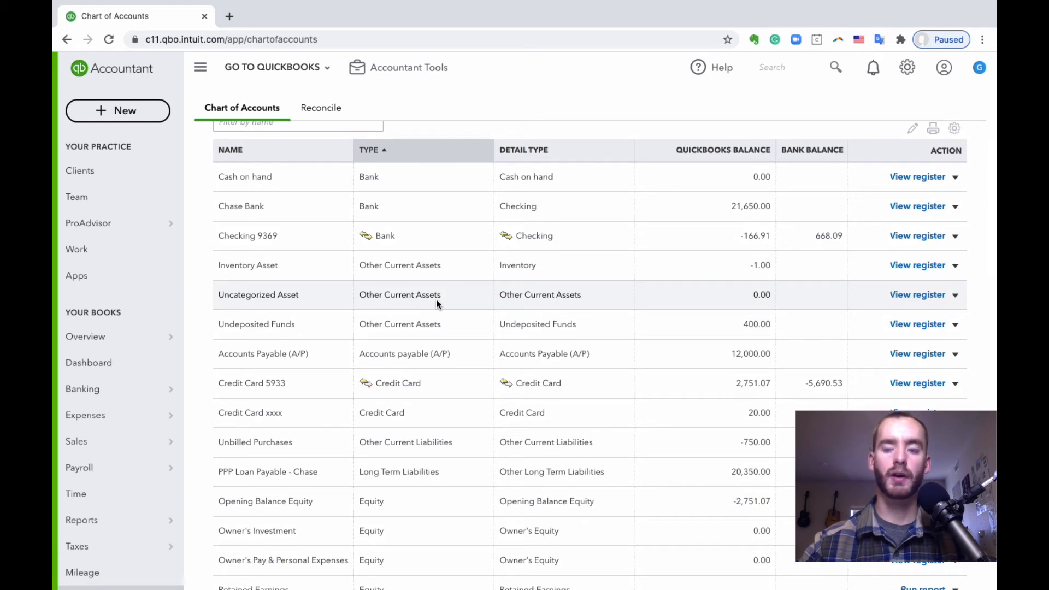
pyautogui.scroll(3, 435, 299)
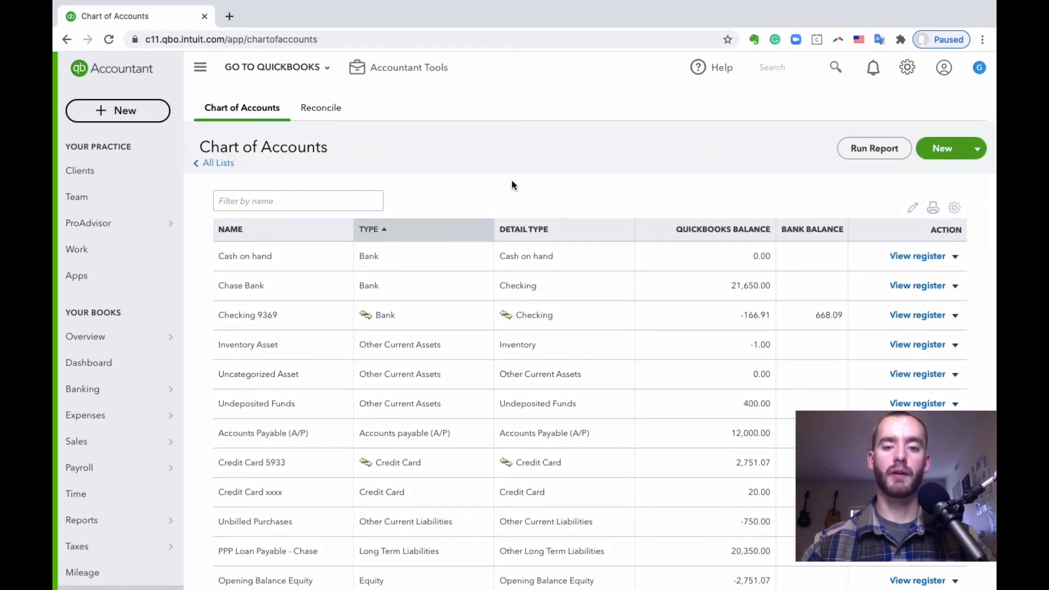
pyautogui.scroll(-2, 511, 184)
pyautogui.scroll(-4, 462, 259)
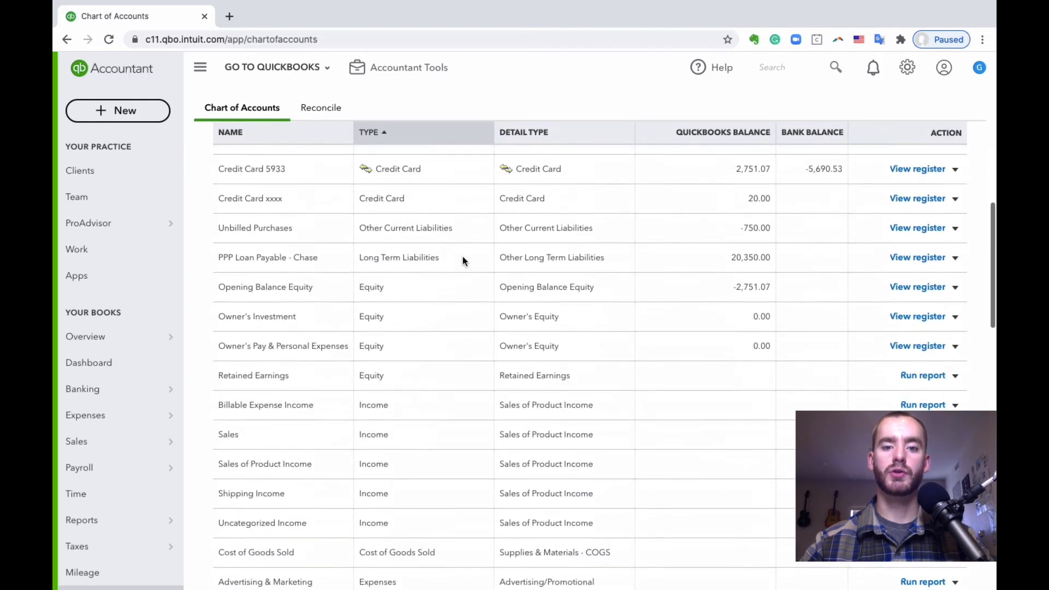
pyautogui.scroll(-15, 462, 260)
pyautogui.scroll(20, 462, 260)
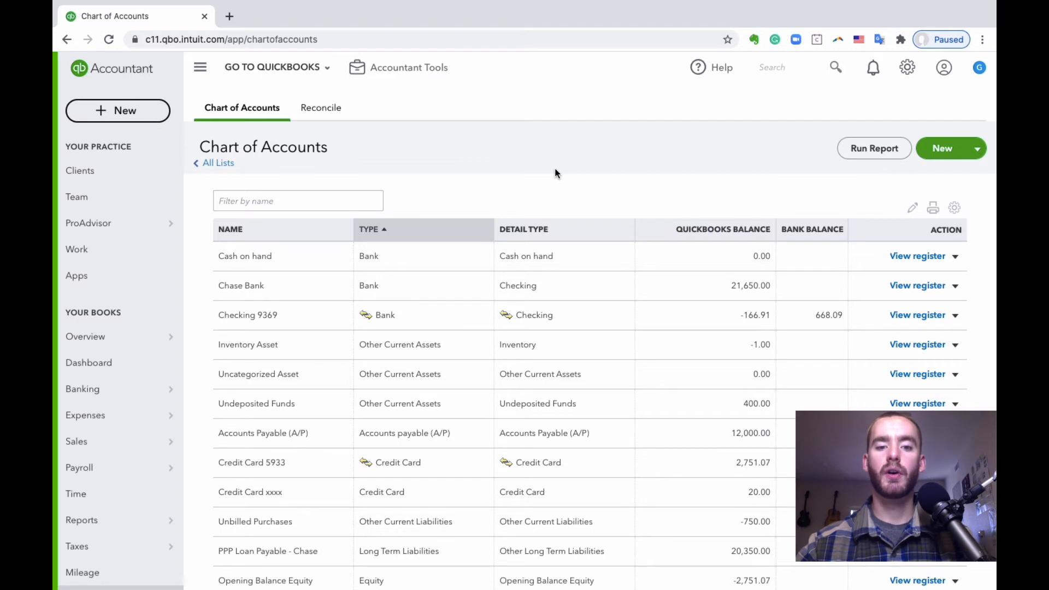
pyautogui.click(977, 148)
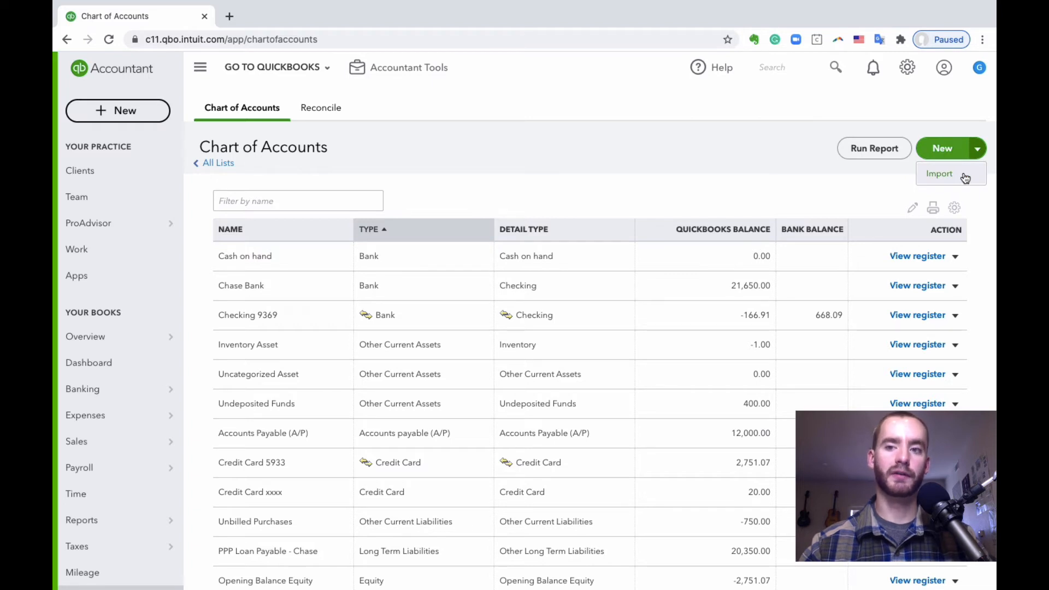
pyautogui.click(737, 163)
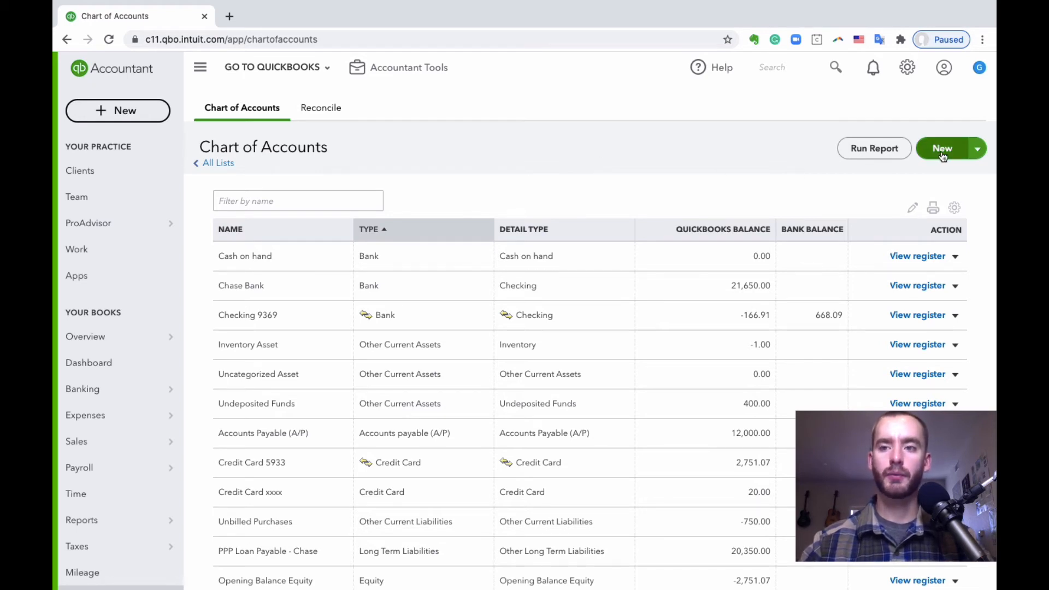
# Examine how the accounts are ordered by type, from bank and current assets through liabilities and equity to income
pyautogui.scroll(-2, 444, 129)
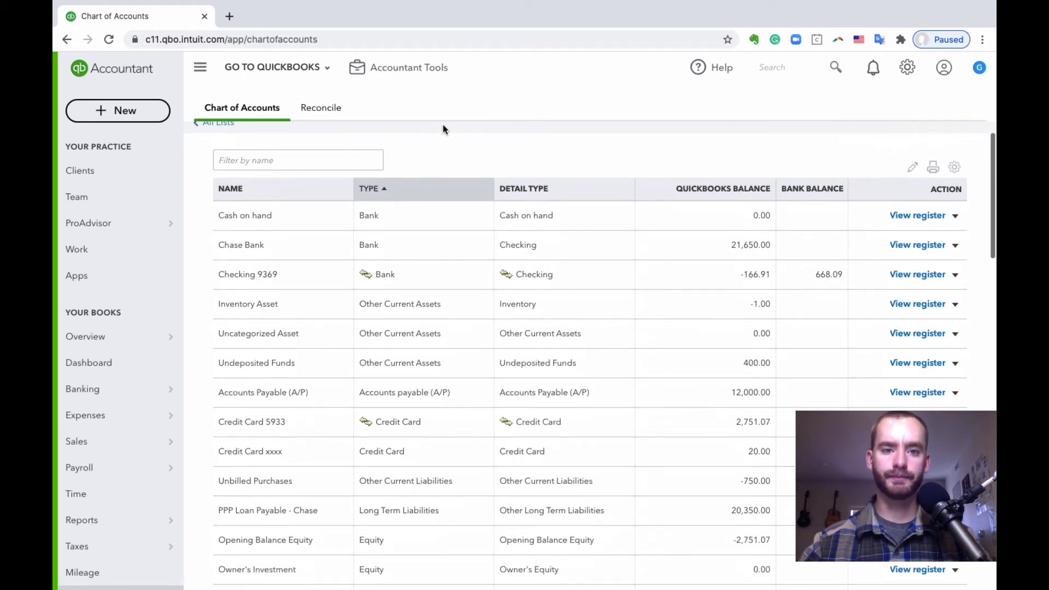
pyautogui.scroll(-2, 444, 129)
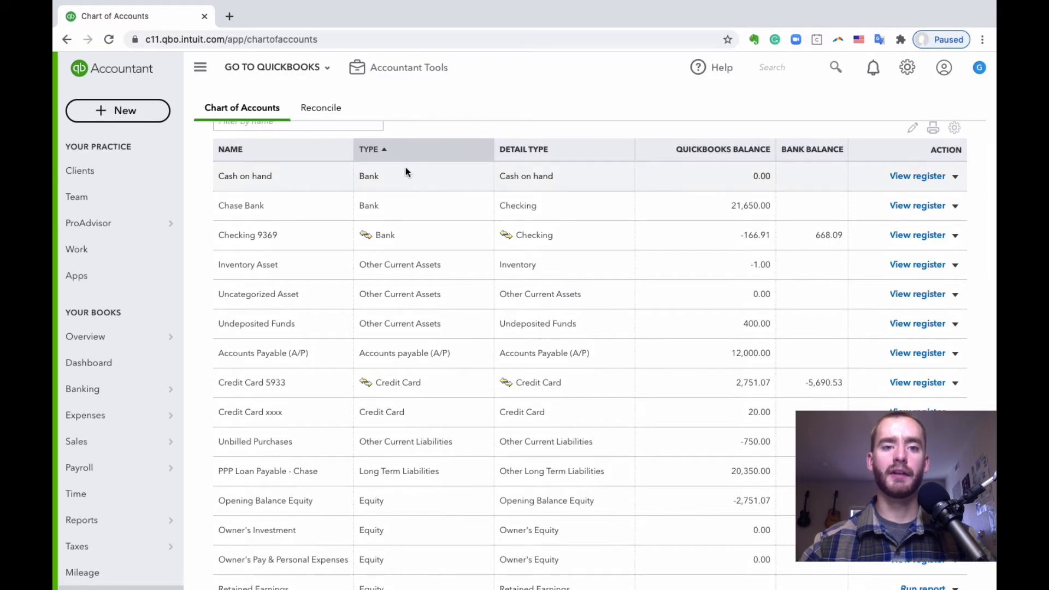
pyautogui.scroll(3, 458, 203)
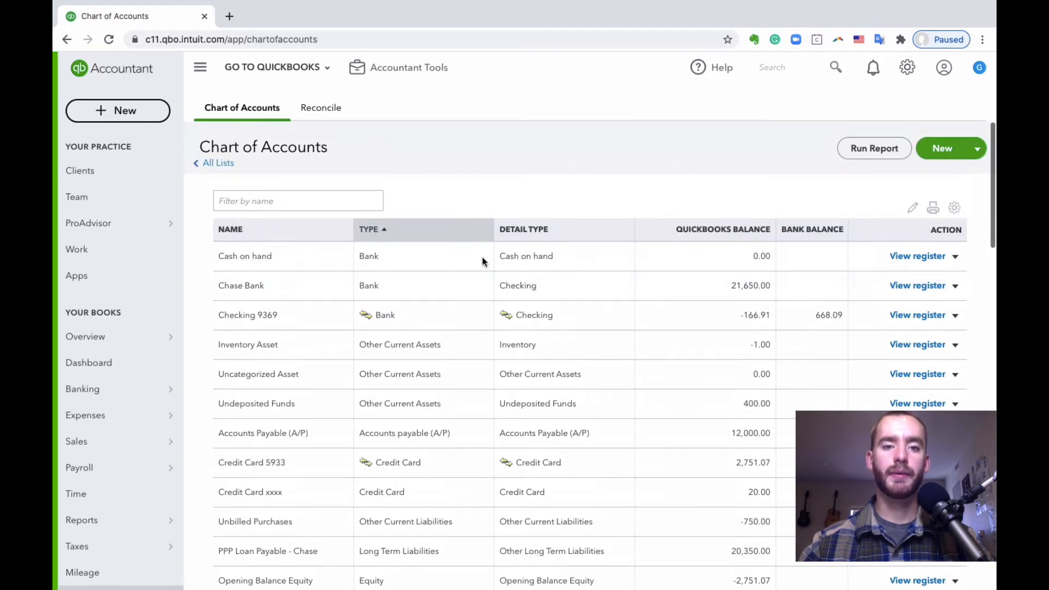
pyautogui.scroll(-2, 482, 257)
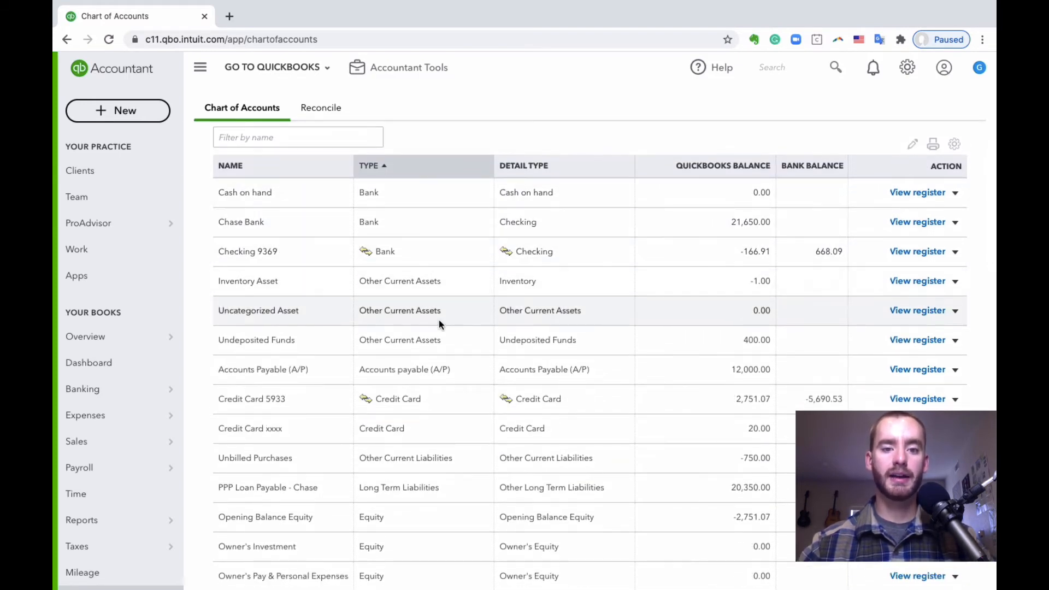
pyautogui.scroll(-1, 438, 320)
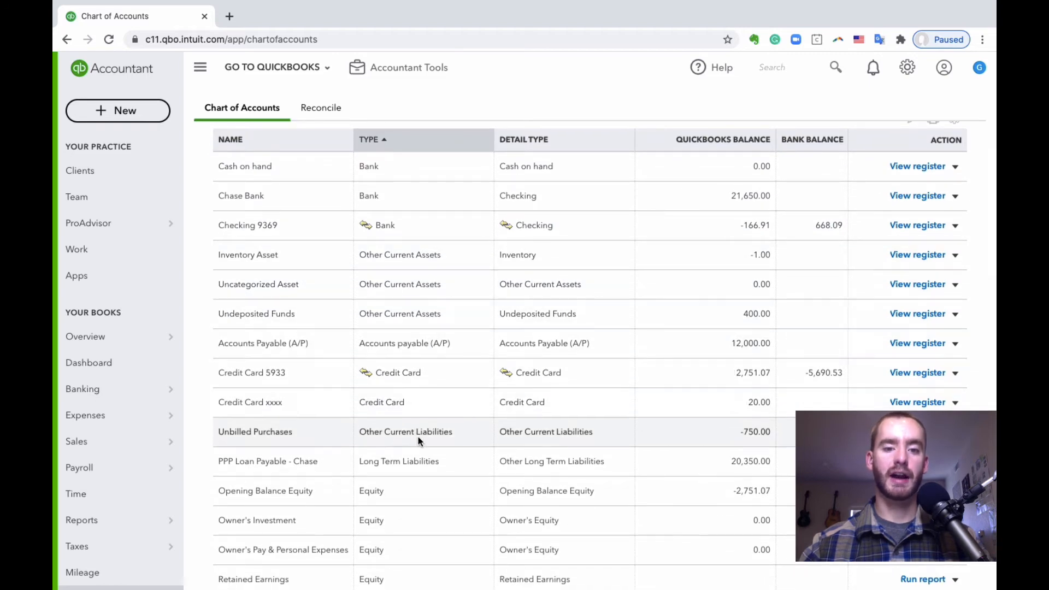
pyautogui.scroll(-3, 442, 308)
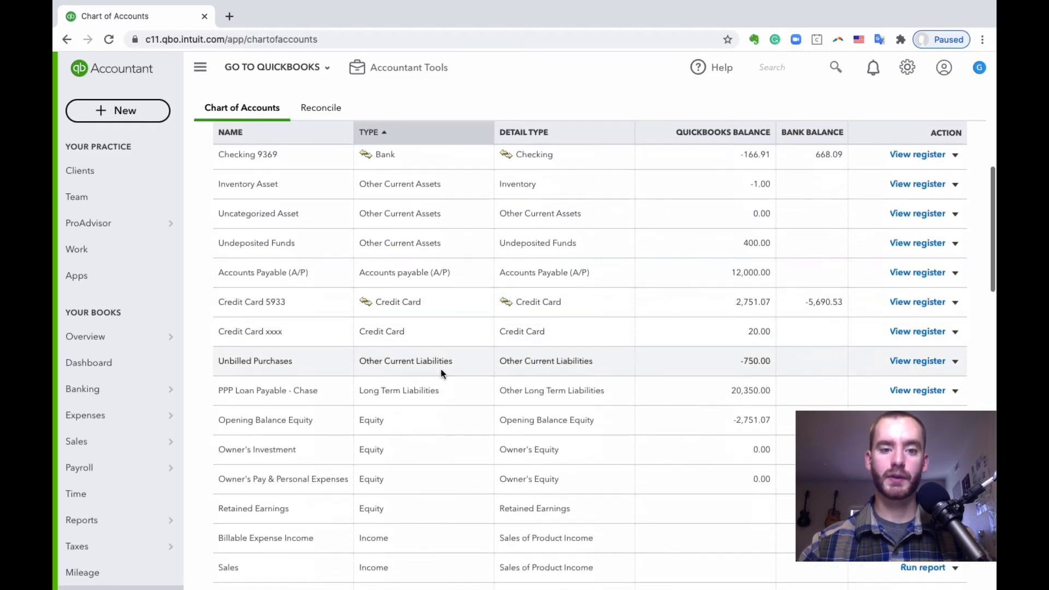
pyautogui.scroll(-4, 440, 374)
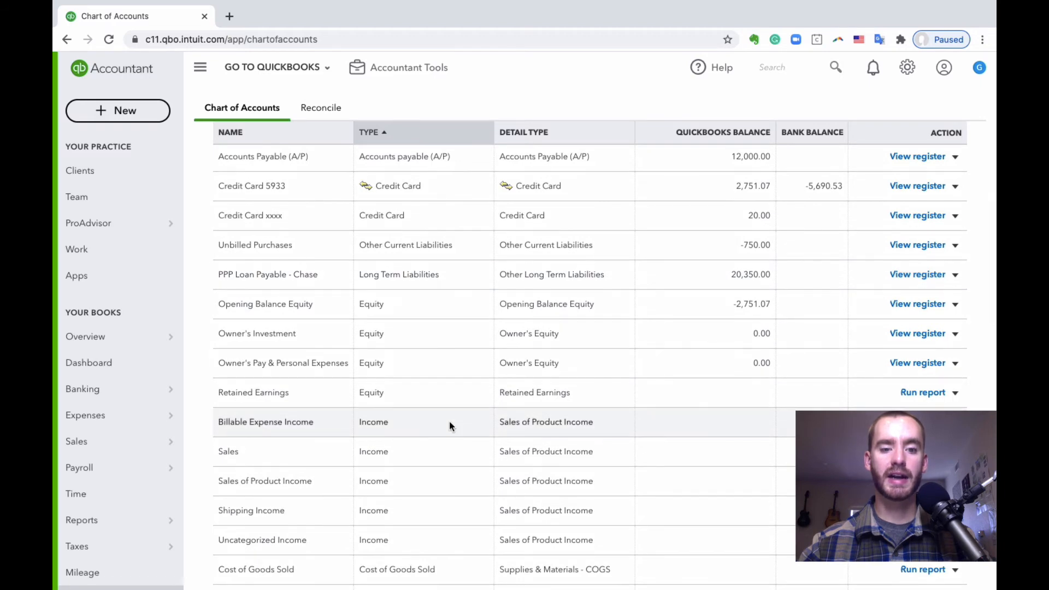
pyautogui.scroll(-6, 449, 421)
pyautogui.moveTo(360, 251); pyautogui.dragTo(379, 343)
pyautogui.click(395, 254)
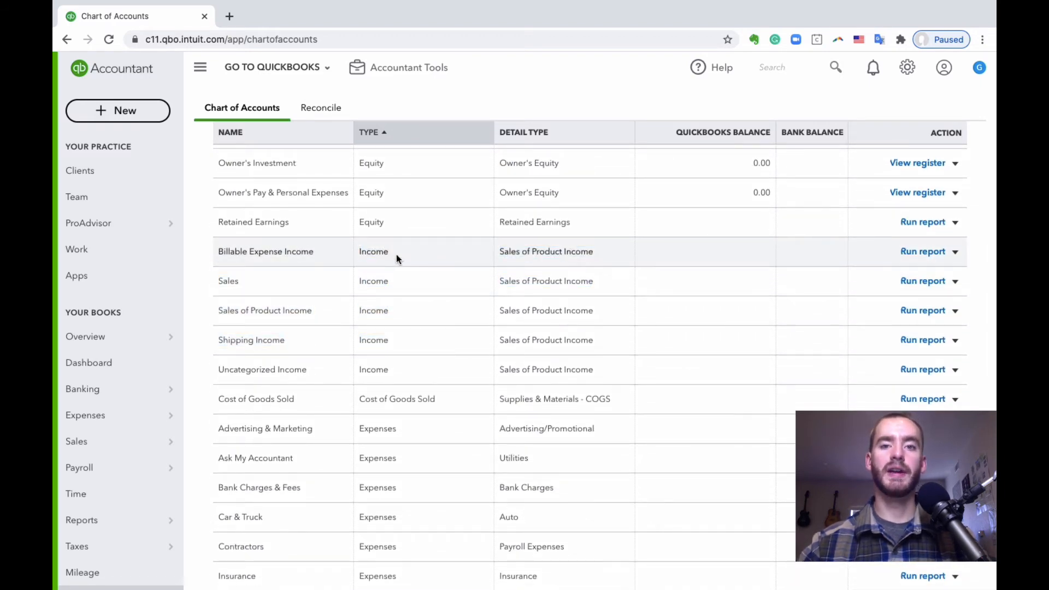
# Examine the cost of goods sold and expense accounts with their sub-accounts, and return to the start of the chart of accounts
pyautogui.scroll(-4, 395, 254)
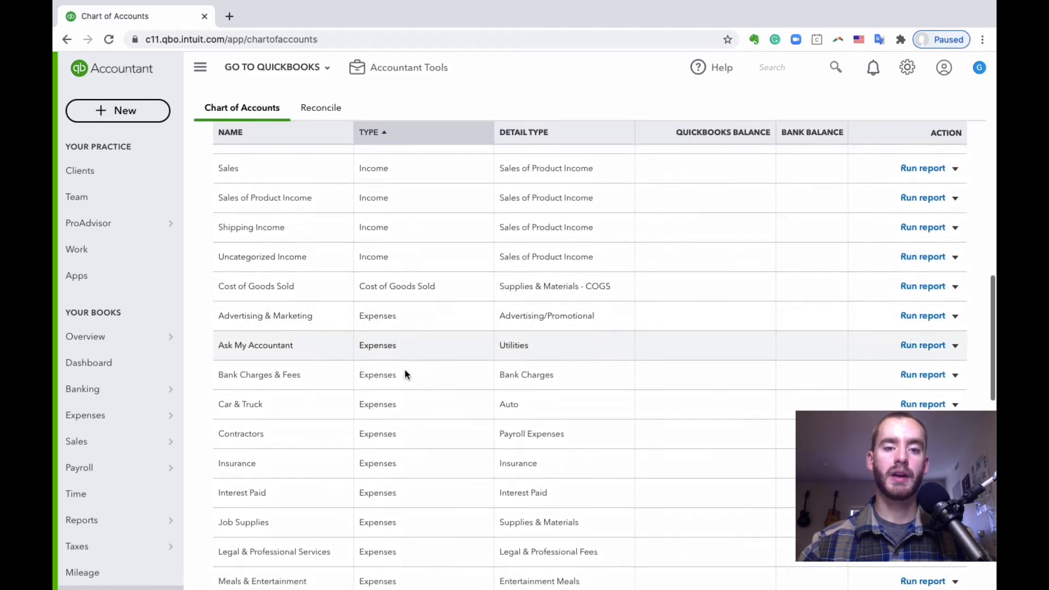
pyautogui.scroll(-15, 405, 375)
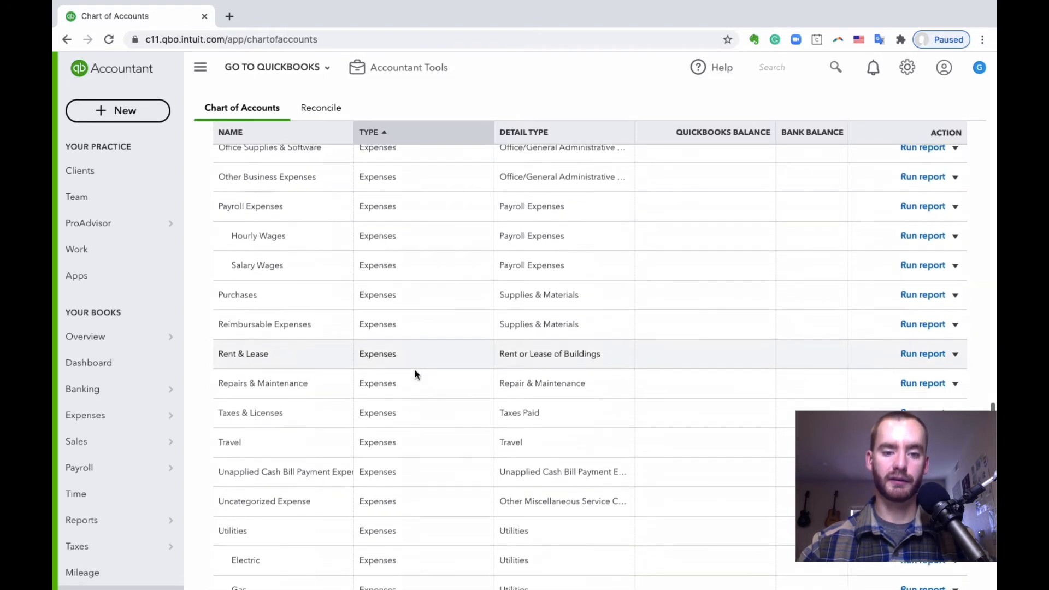
pyautogui.scroll(-8, 415, 373)
pyautogui.scroll(8, 431, 415)
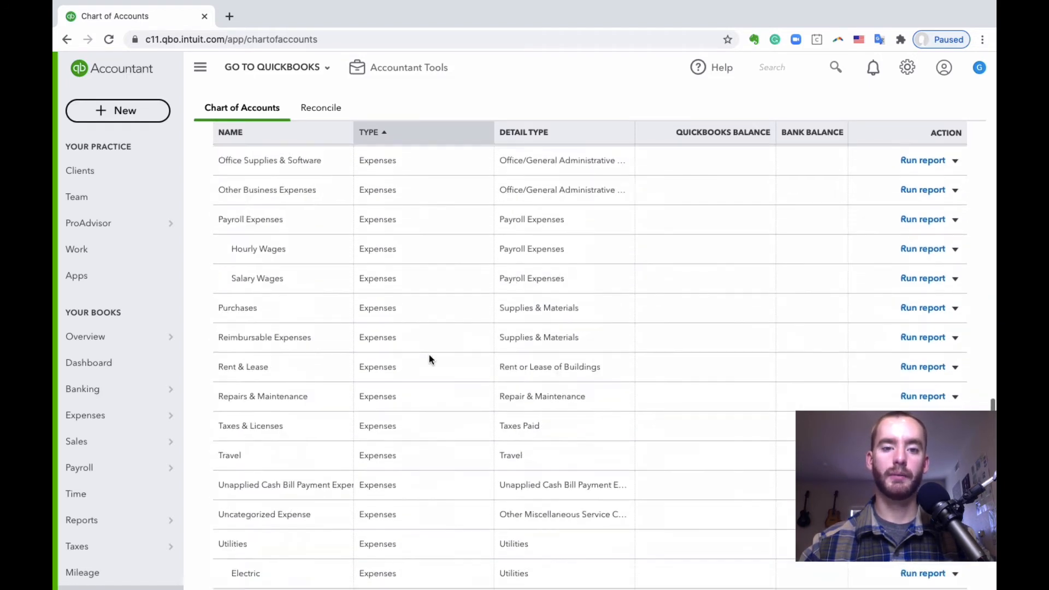
pyautogui.scroll(20, 429, 360)
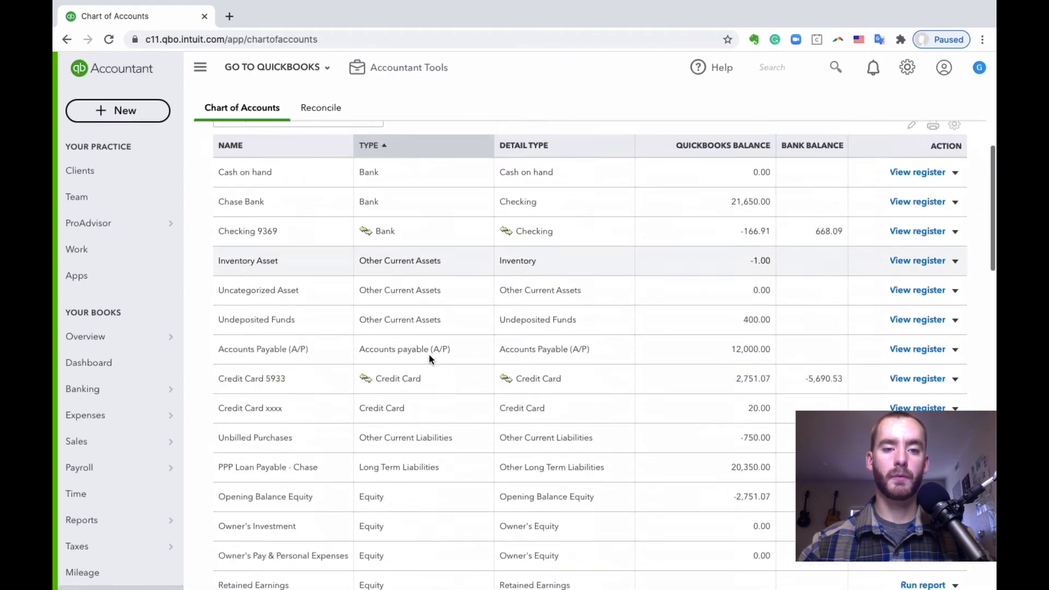
pyautogui.scroll(-20, 428, 355)
pyautogui.scroll(20, 428, 355)
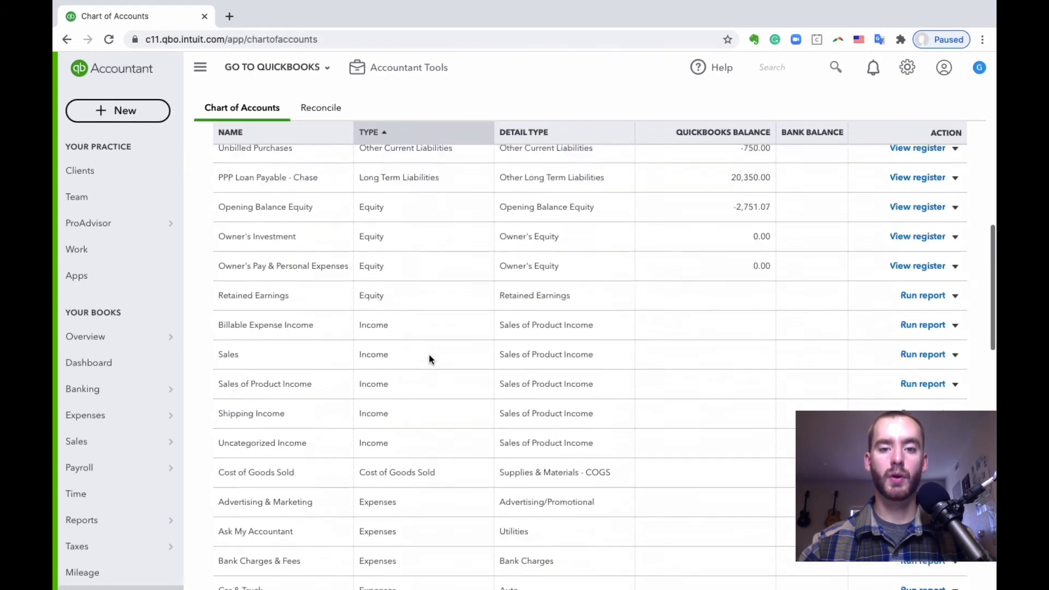
pyautogui.scroll(7, 428, 355)
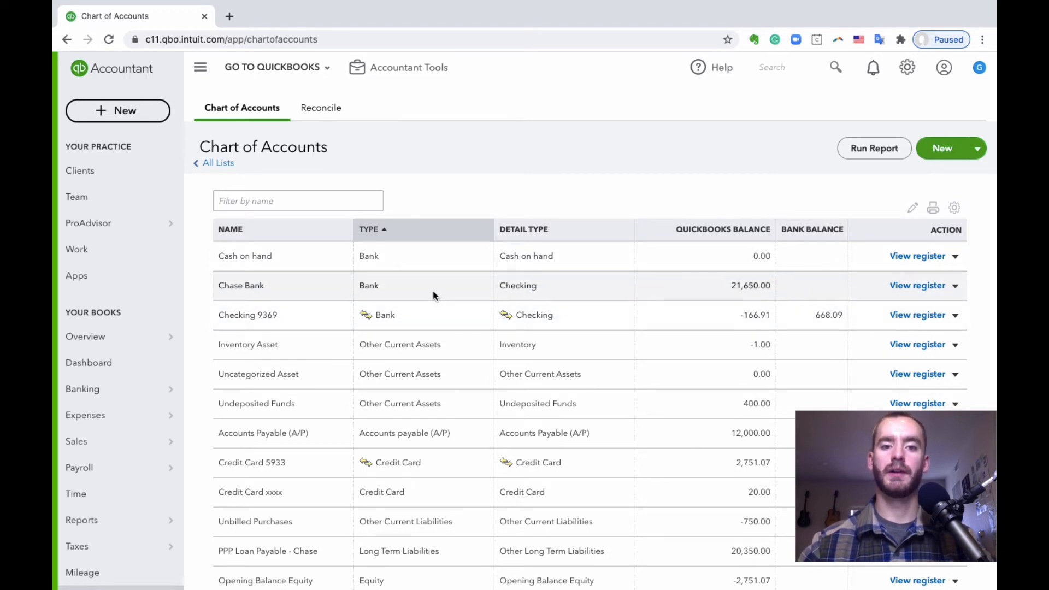
pyautogui.scroll(-2, 432, 290)
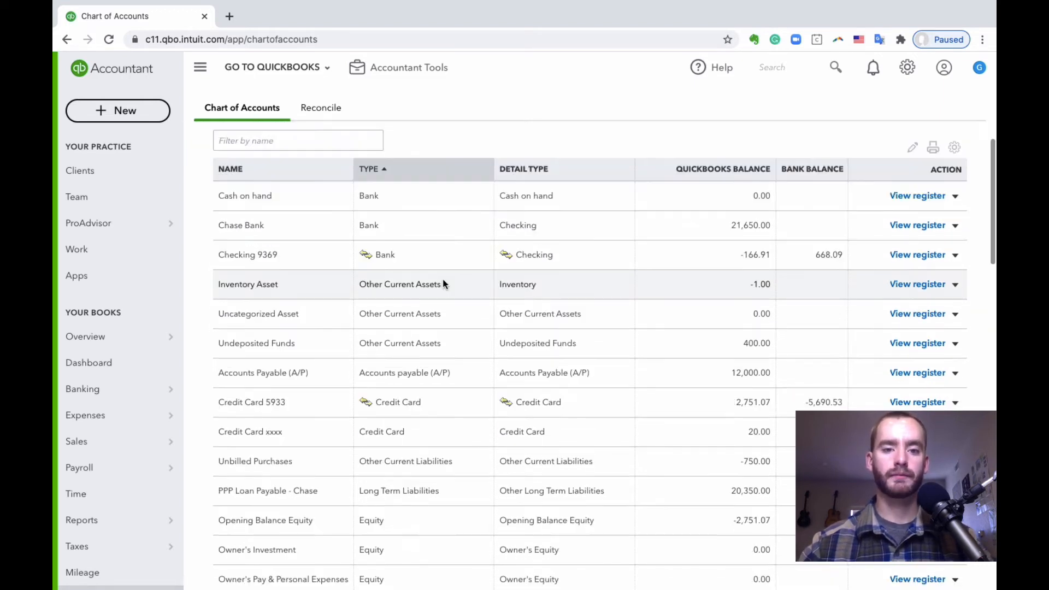
pyautogui.scroll(2, 458, 276)
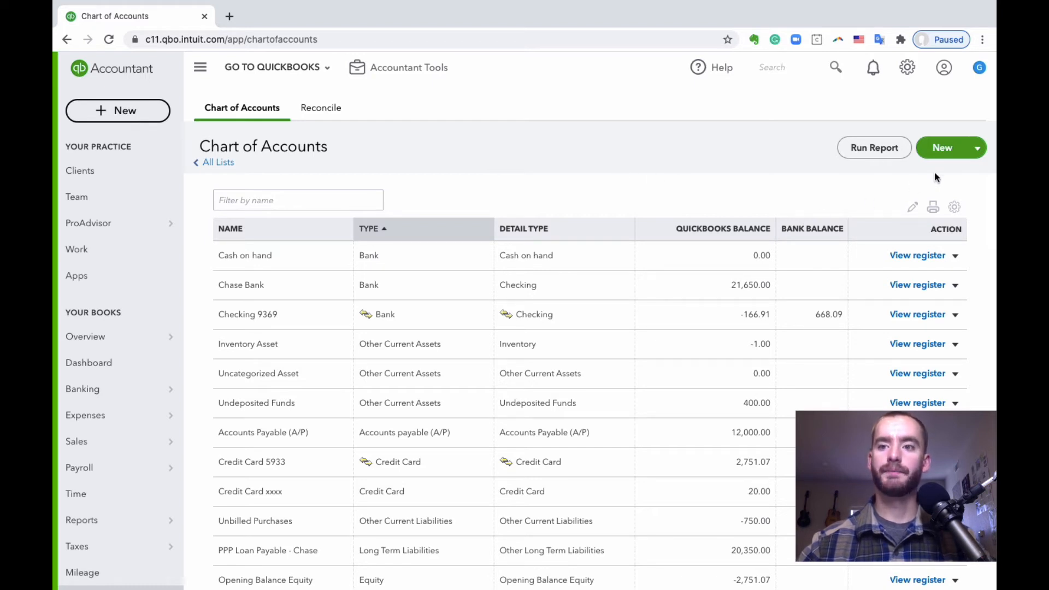
# Start a new account and look over the detail types offered for the Bank account type
pyautogui.click(944, 156)
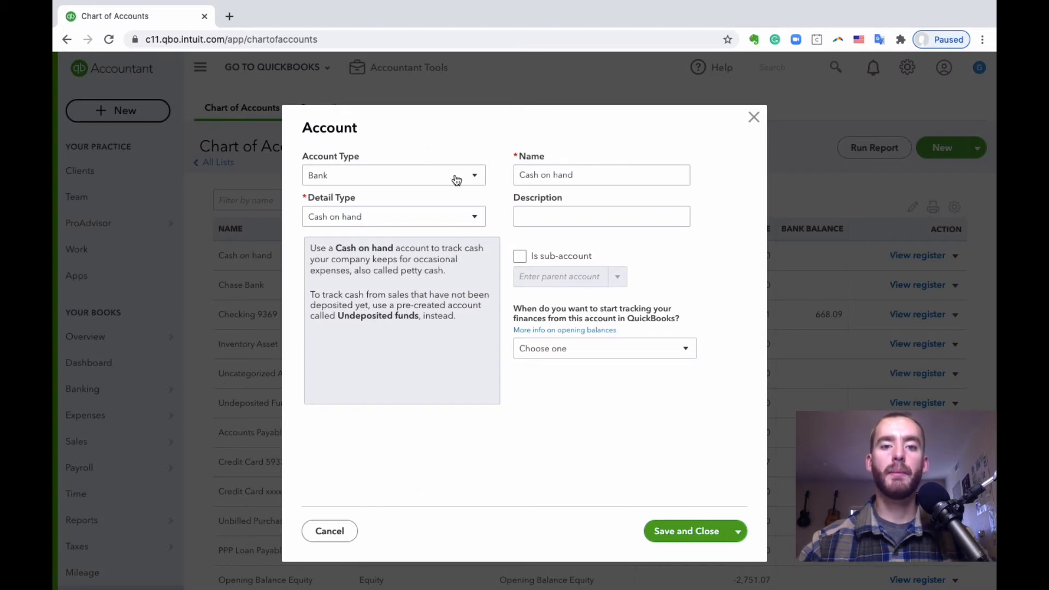
pyautogui.click(456, 178)
pyautogui.click(453, 141)
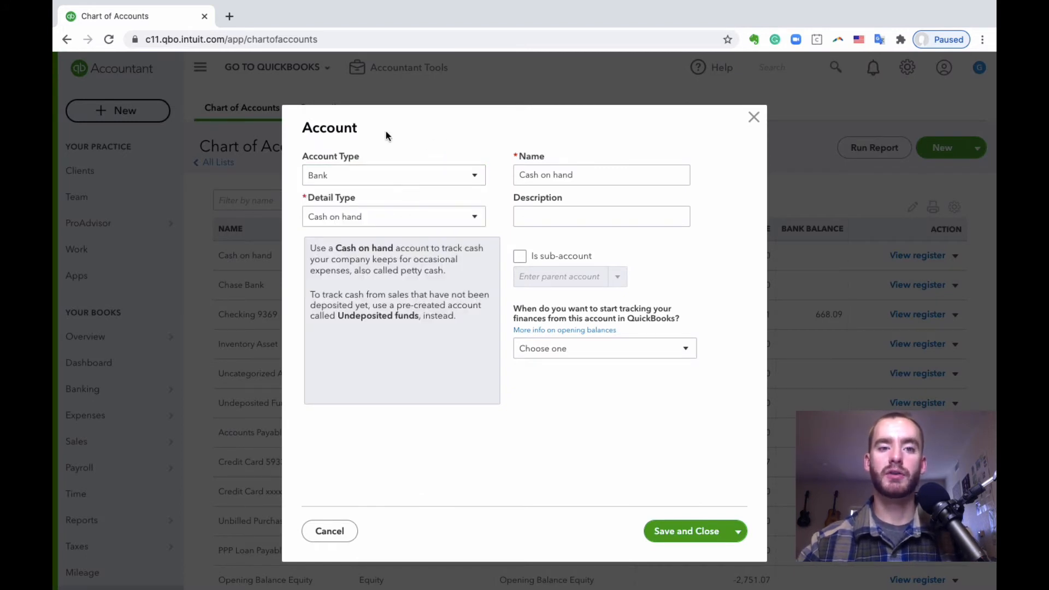
pyautogui.moveTo(320, 155); pyautogui.dragTo(364, 155)
pyautogui.click(398, 144)
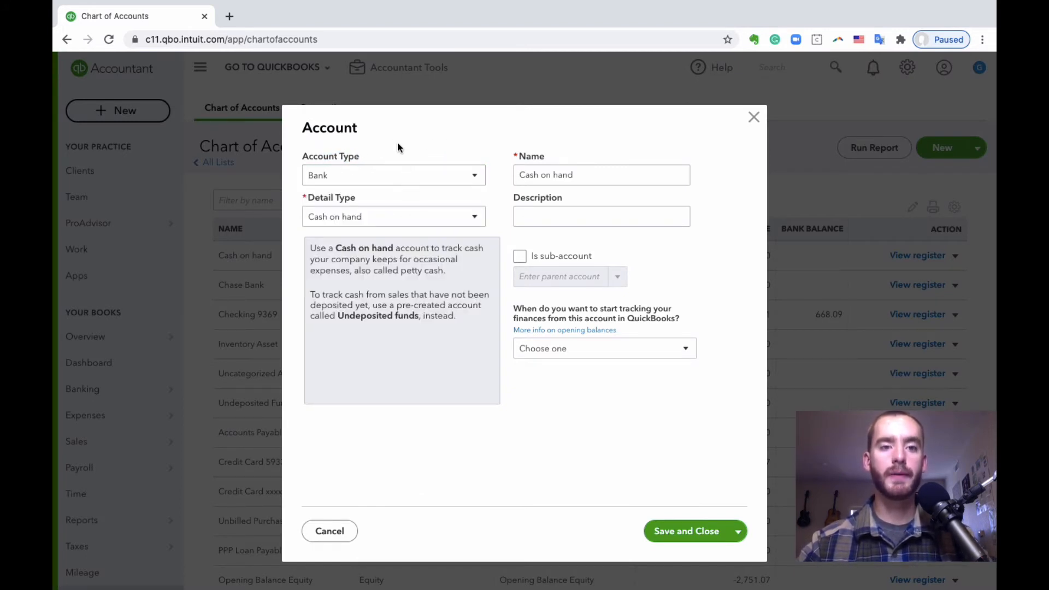
pyautogui.click(413, 218)
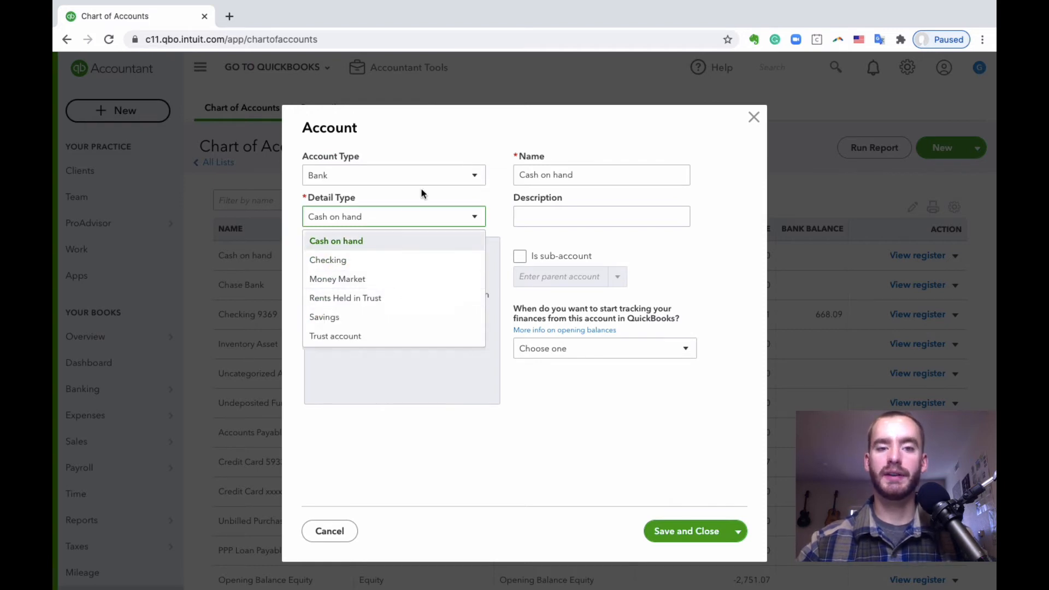
pyautogui.click(426, 146)
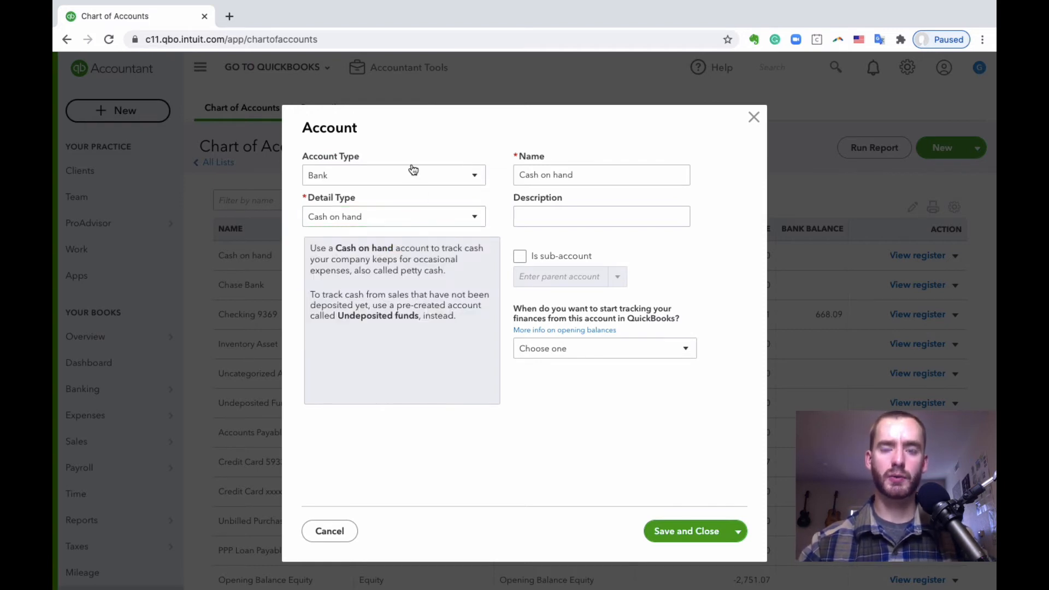
# Look through the account types for the new account and set its type to Fixed Assets
pyautogui.click(424, 178)
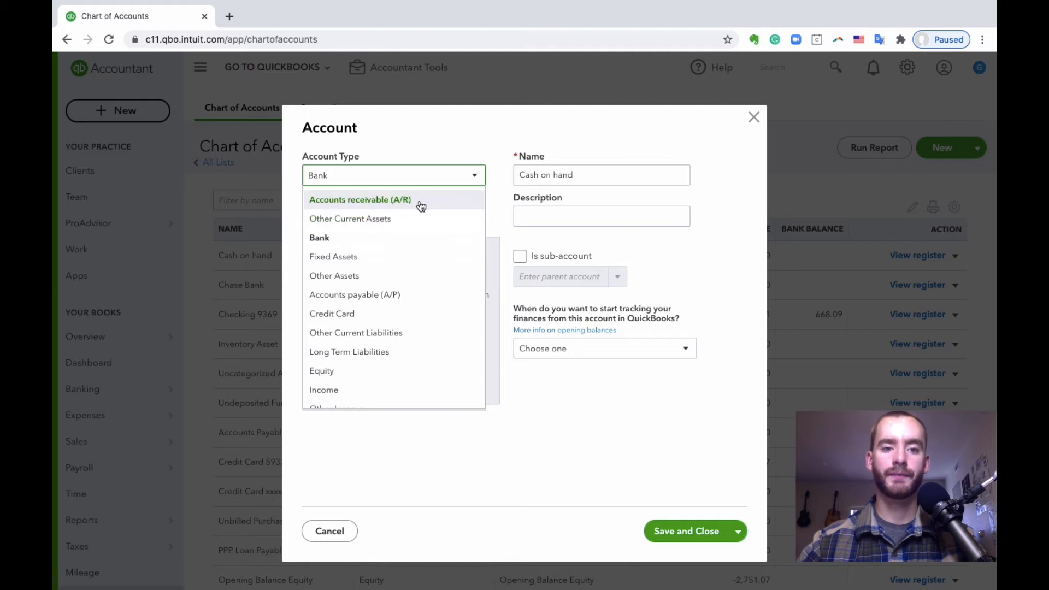
pyautogui.scroll(-3, 422, 297)
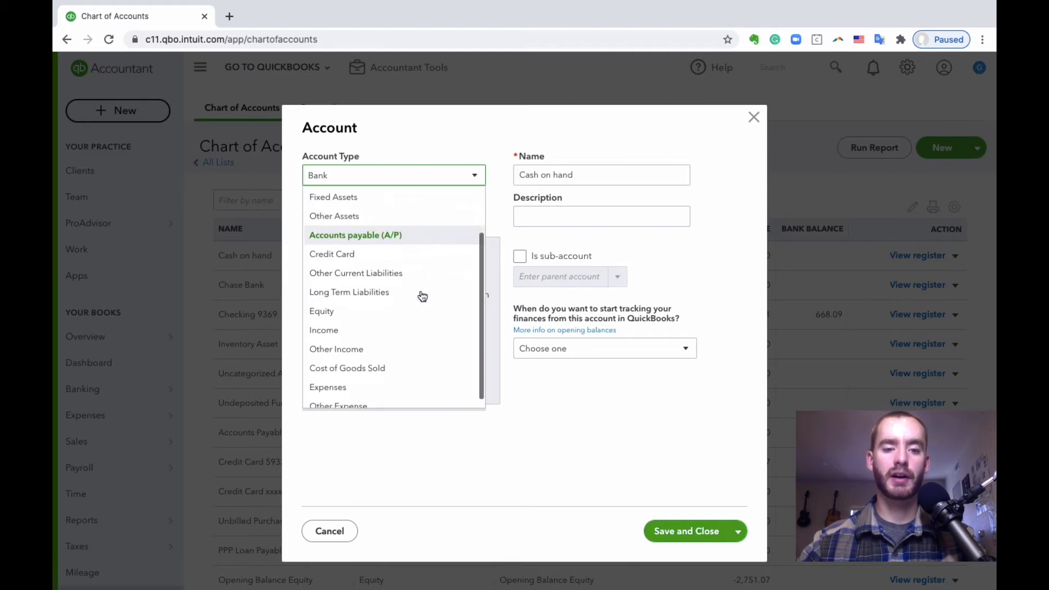
pyautogui.scroll(-1, 422, 312)
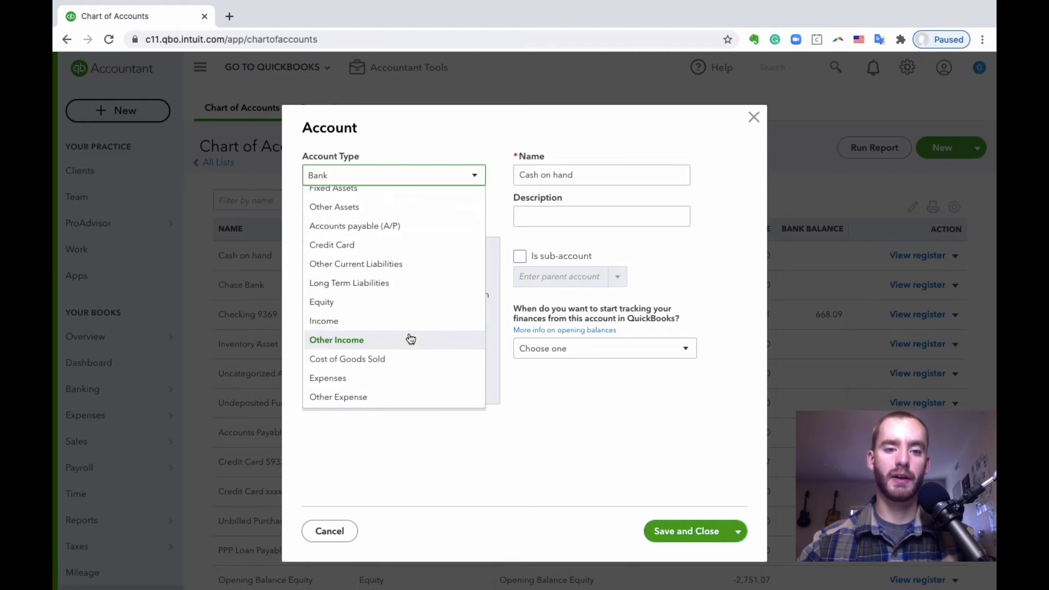
pyautogui.scroll(4, 421, 298)
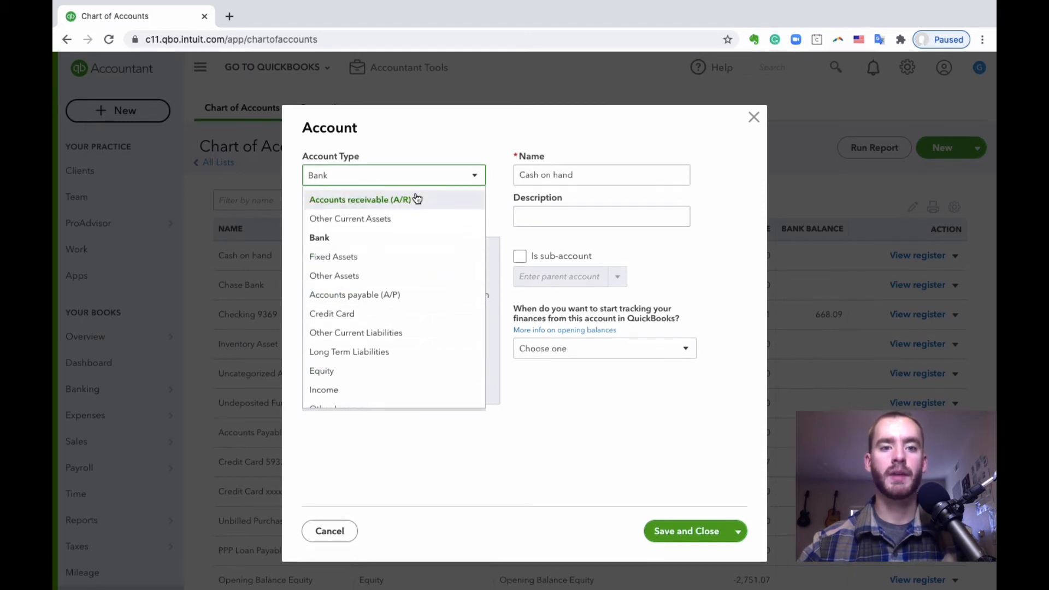
pyautogui.click(406, 261)
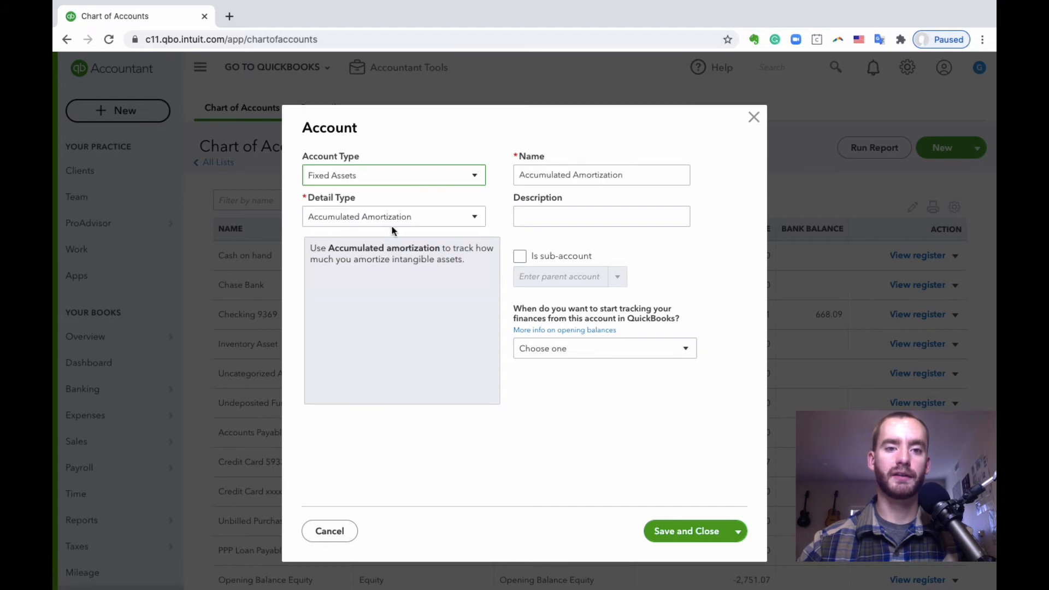
# Look through the fixed asset detail types and set the new account's detail type to Vehicles
pyautogui.click(432, 224)
pyautogui.scroll(-3, 405, 311)
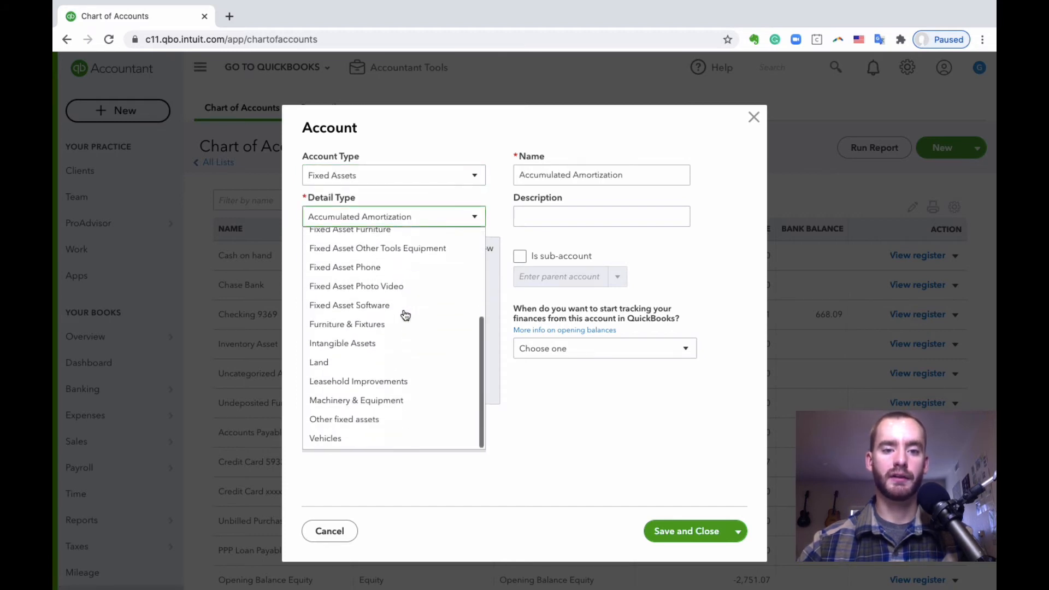
pyautogui.scroll(2, 398, 279)
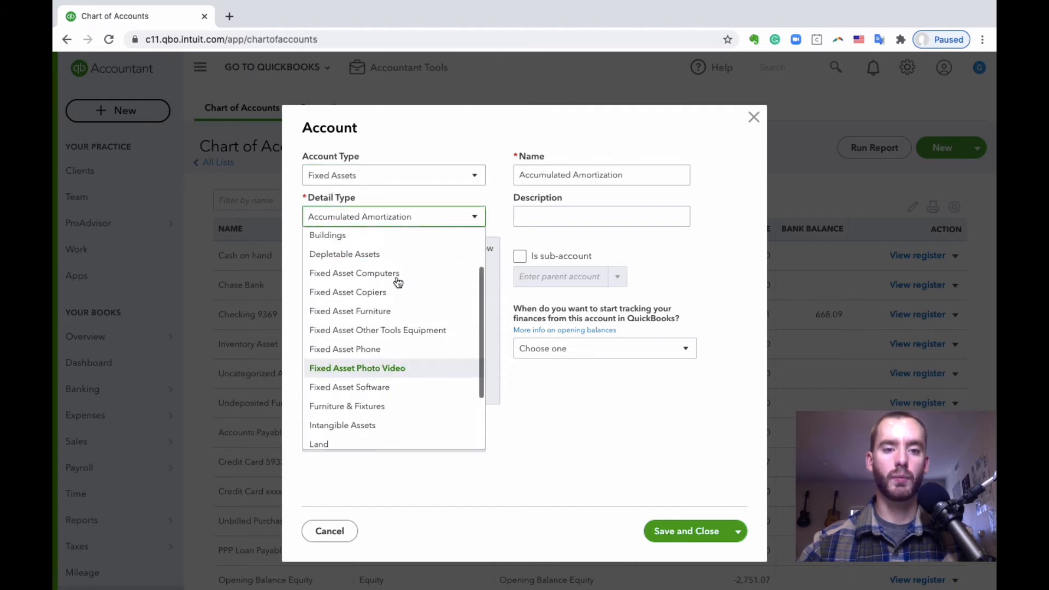
pyautogui.scroll(1, 410, 309)
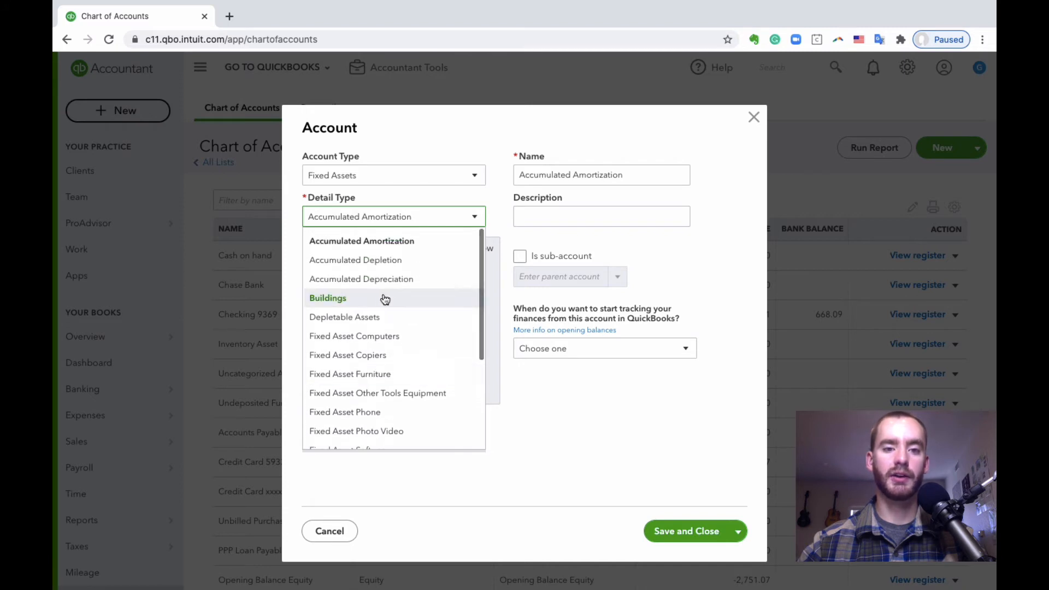
pyautogui.scroll(-3, 405, 356)
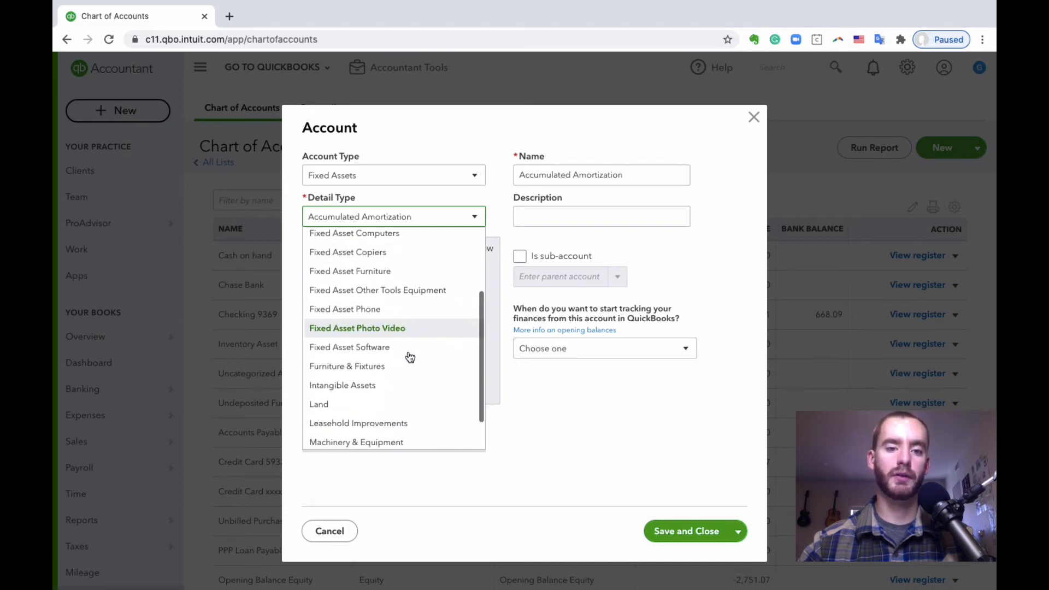
pyautogui.click(380, 439)
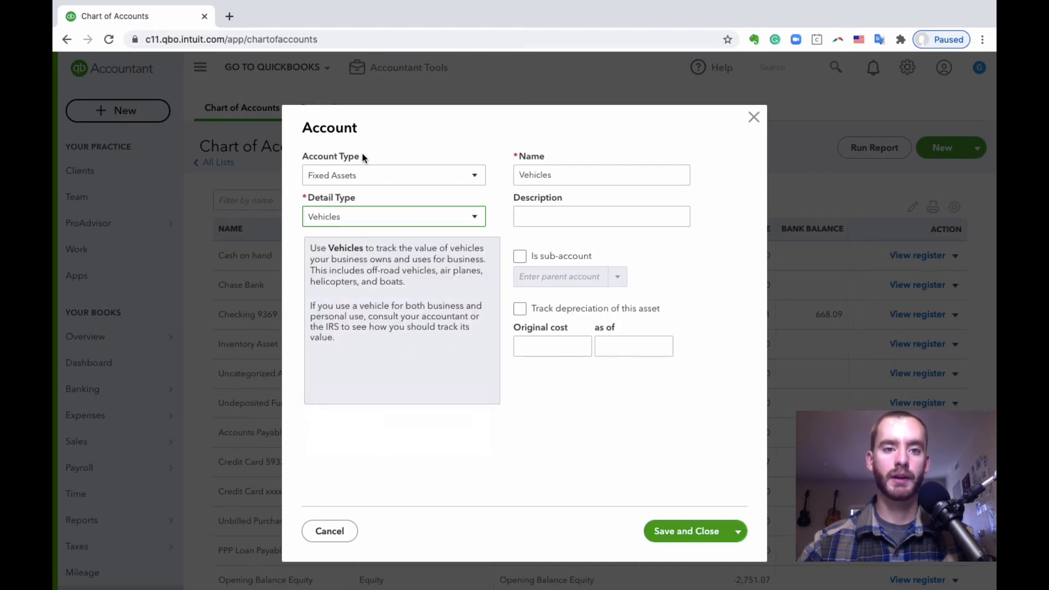
# Name the new vehicle account "Ford F150" and leave its description blank
pyautogui.doubleClick(538, 175)
pyautogui.write('F150')
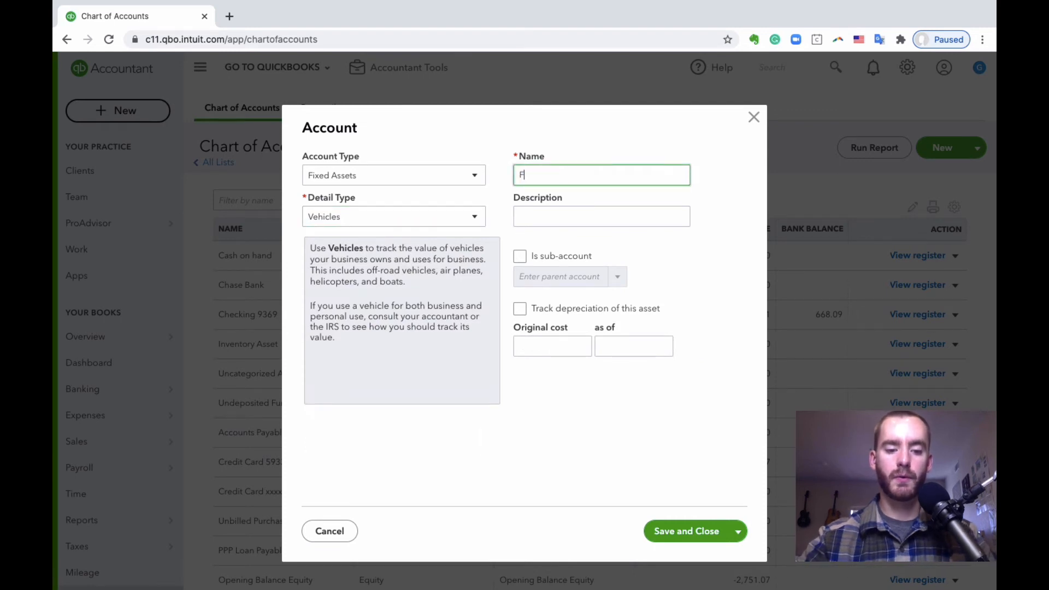
pyautogui.click(517, 174)
pyautogui.write('Ford')
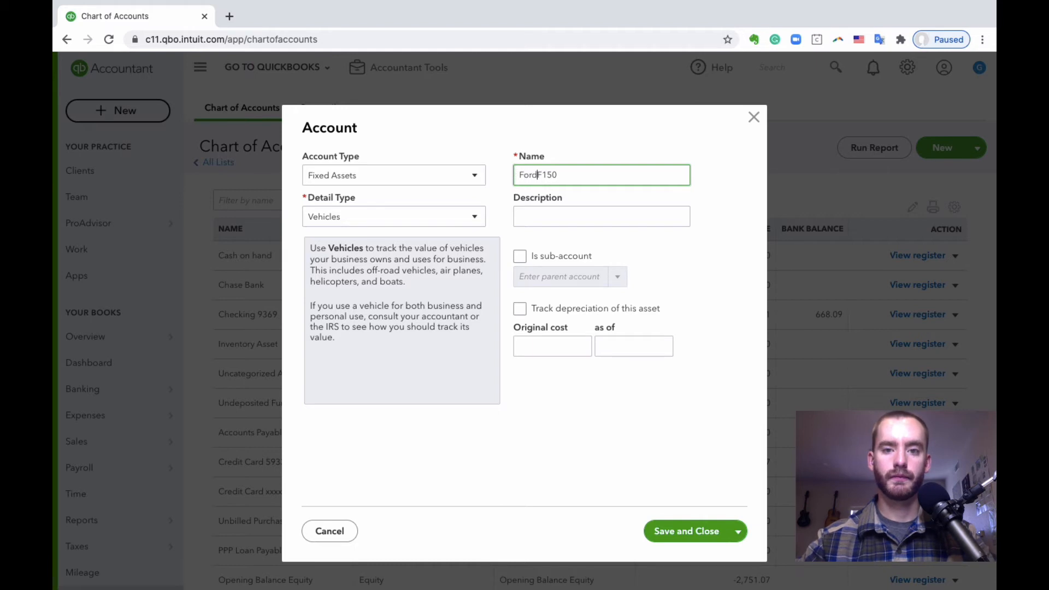
pyautogui.click(604, 212)
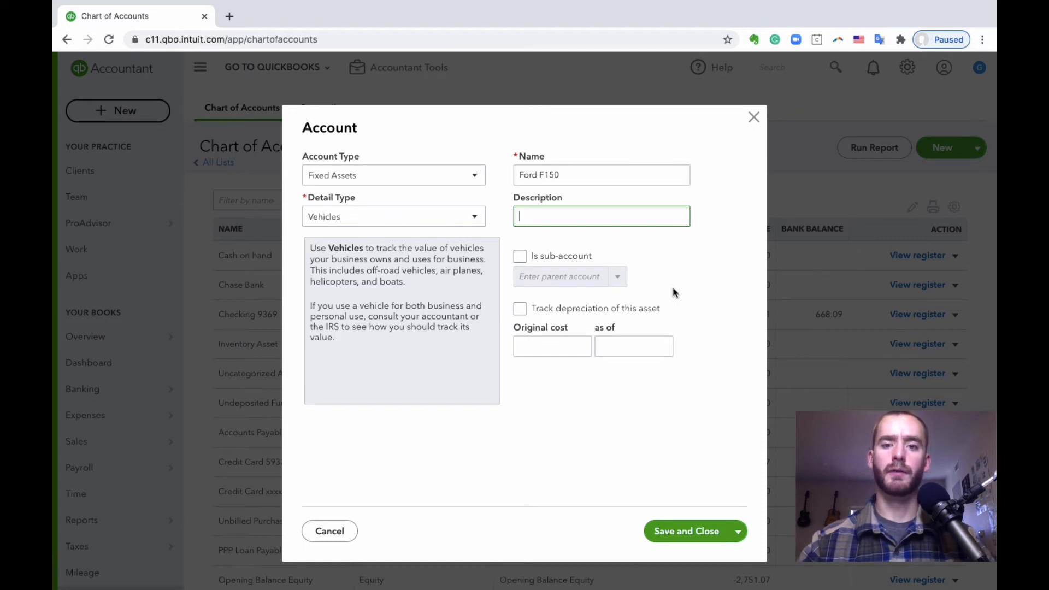
# Turn on depreciation tracking for the Ford F150 asset and enter an original cost of 30,000
pyautogui.click(519, 309)
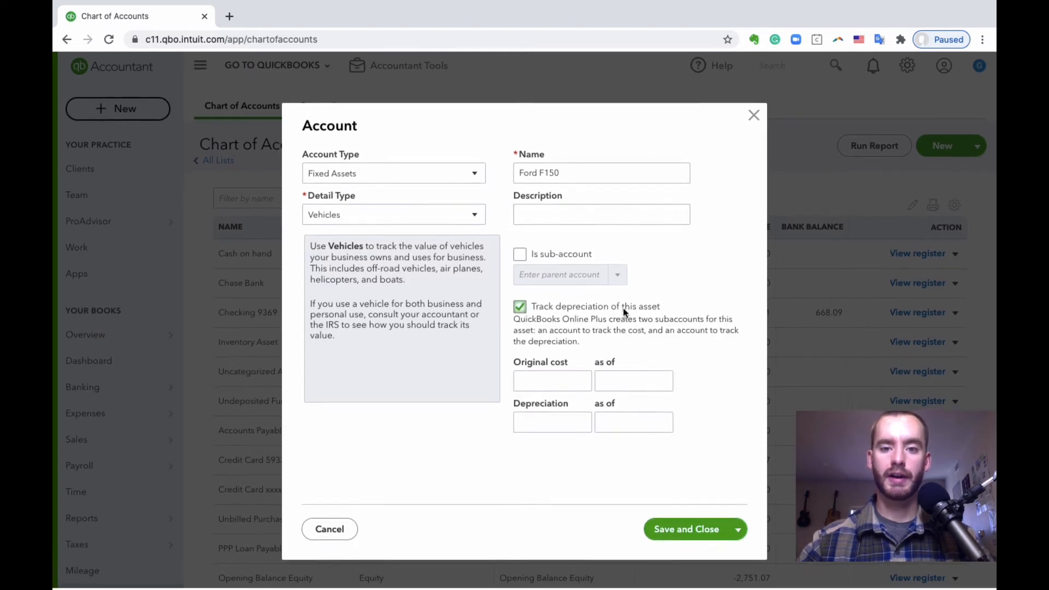
pyautogui.click(552, 384)
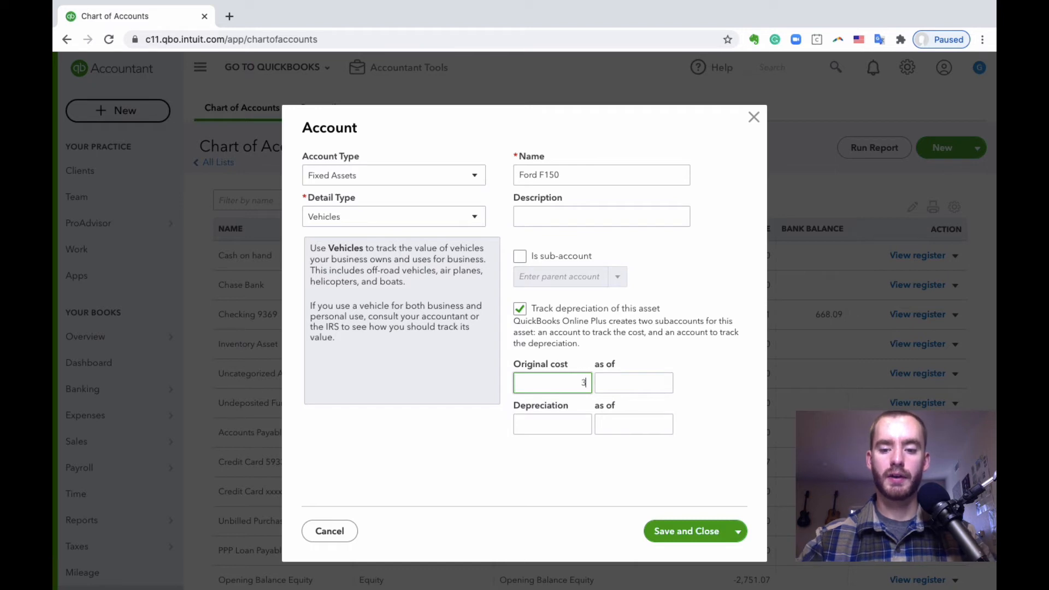
pyautogui.write('30000')
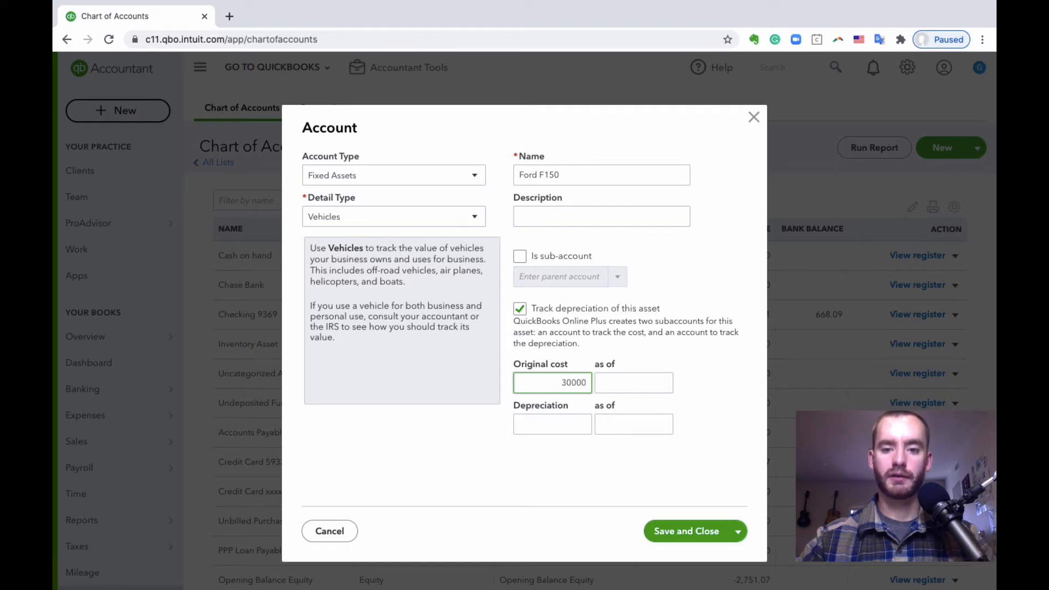
# Set the as-of date of the vehicle's original cost to 12/31/2019
pyautogui.click(628, 382)
pyautogui.click(663, 384)
pyautogui.click(609, 417)
pyautogui.click(609, 417)
pyautogui.click(609, 417)
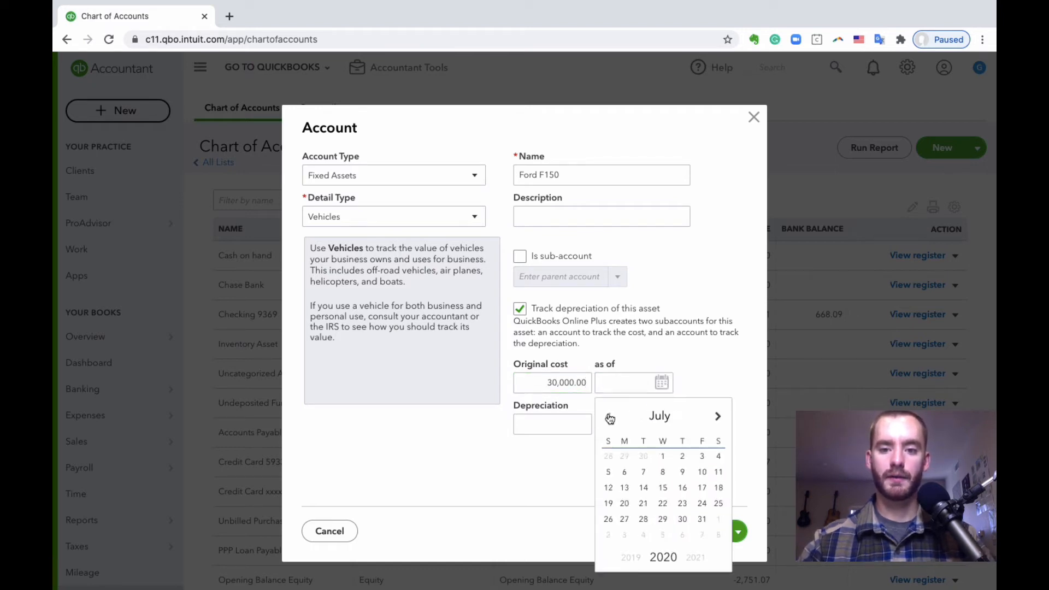
pyautogui.click(609, 417)
pyautogui.click(608, 417)
pyautogui.click(609, 417)
pyautogui.click(609, 417)
pyautogui.click(609, 417)
pyautogui.click(609, 418)
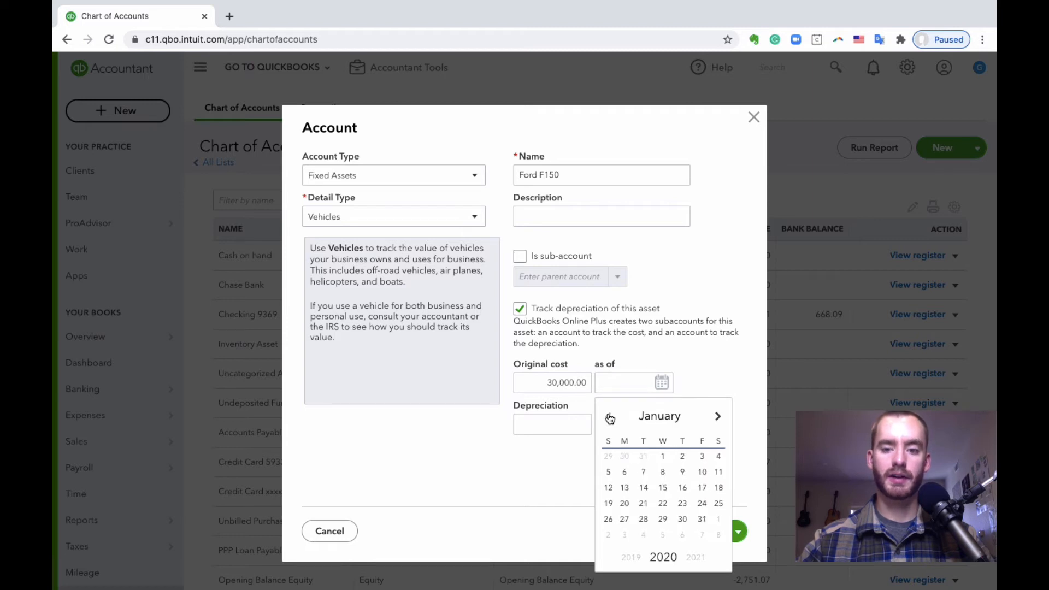
pyautogui.click(609, 418)
pyautogui.click(643, 518)
# Enter 10,000 as the vehicle's depreciation amount
pyautogui.click(549, 428)
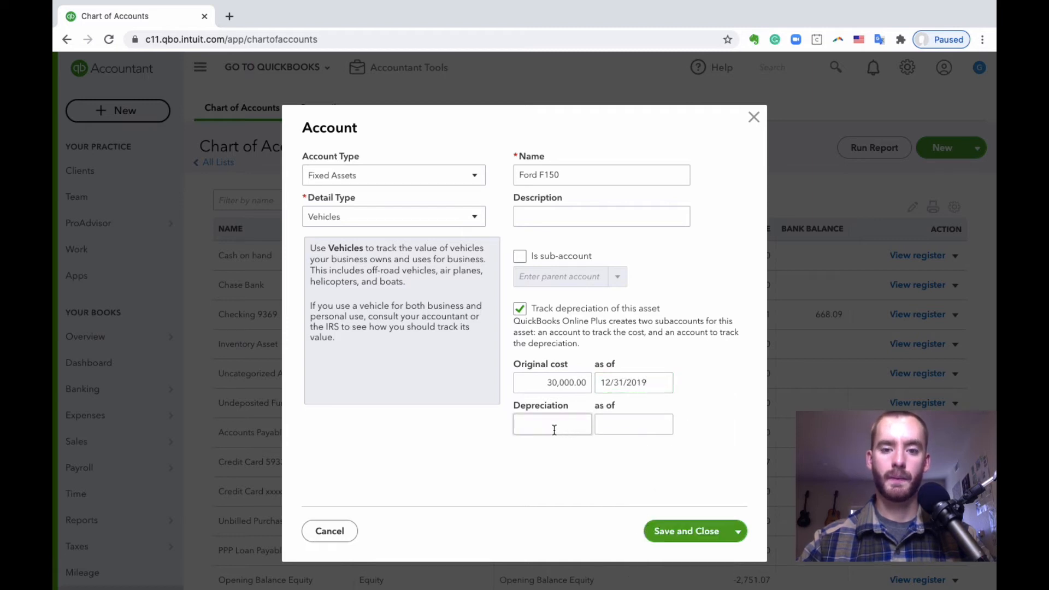
pyautogui.write('10')
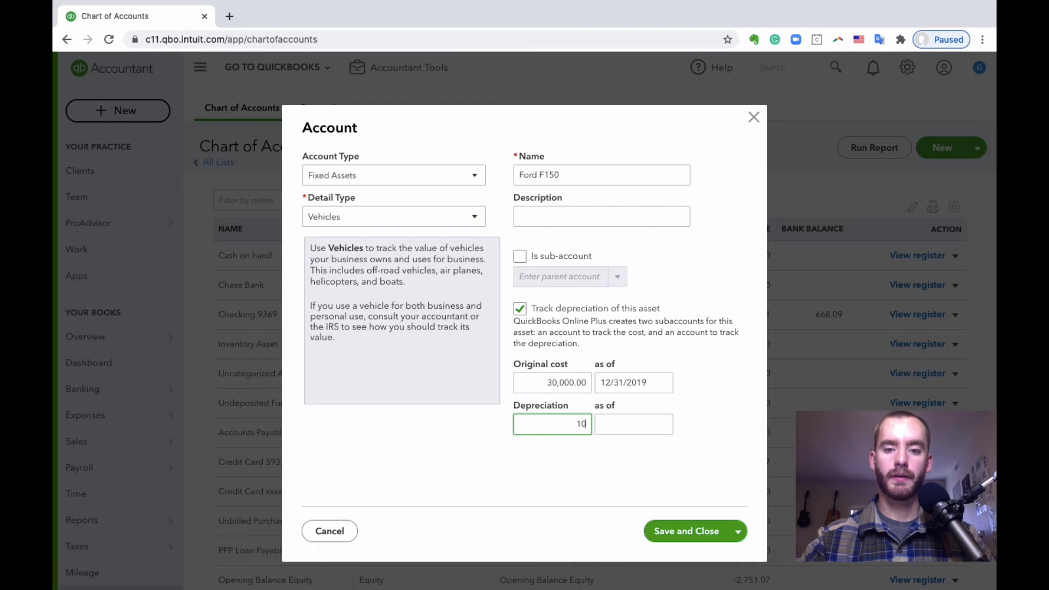
pyautogui.write('000')
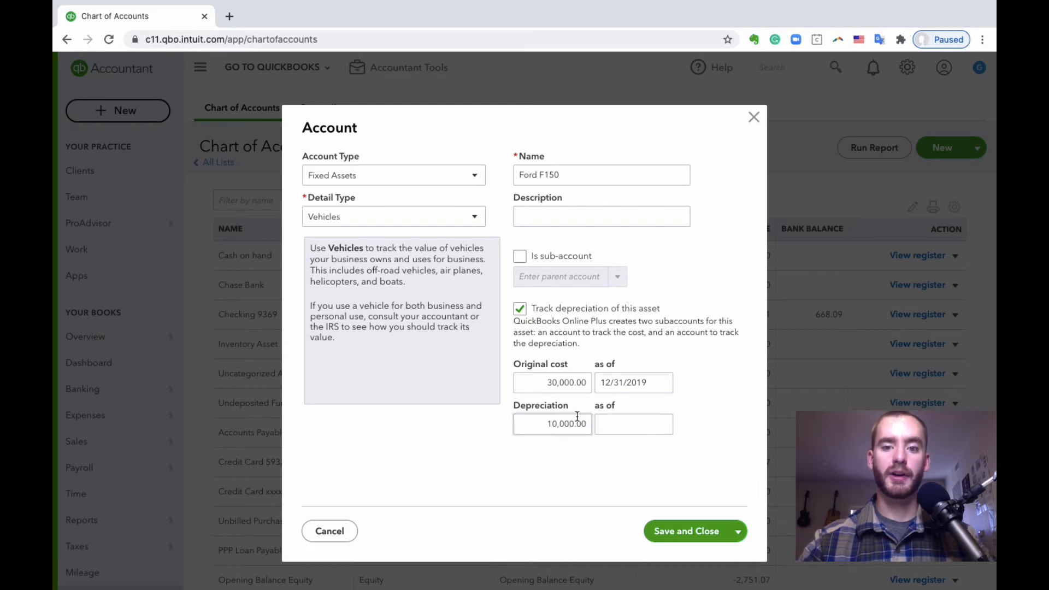
# Set the depreciation's as-of date to 12/31/2019, then save and close the Ford F150 account
pyautogui.click(620, 424)
pyautogui.click(661, 425)
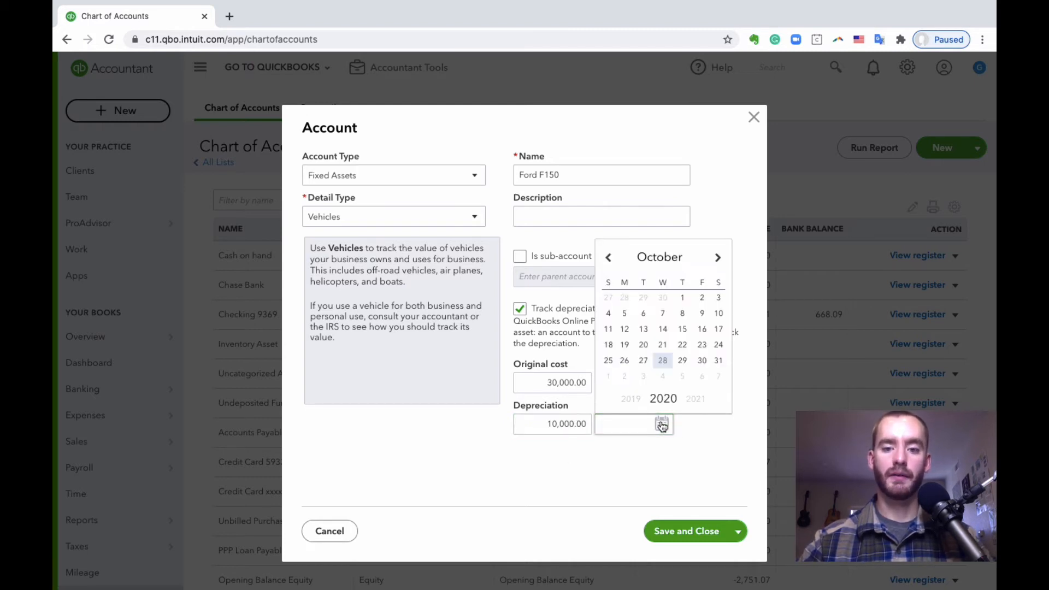
pyautogui.click(610, 262)
pyautogui.click(610, 262)
pyautogui.click(610, 262)
pyautogui.click(610, 262)
pyautogui.click(610, 262)
pyautogui.click(610, 262)
pyautogui.click(610, 262)
pyautogui.click(608, 257)
pyautogui.click(608, 257)
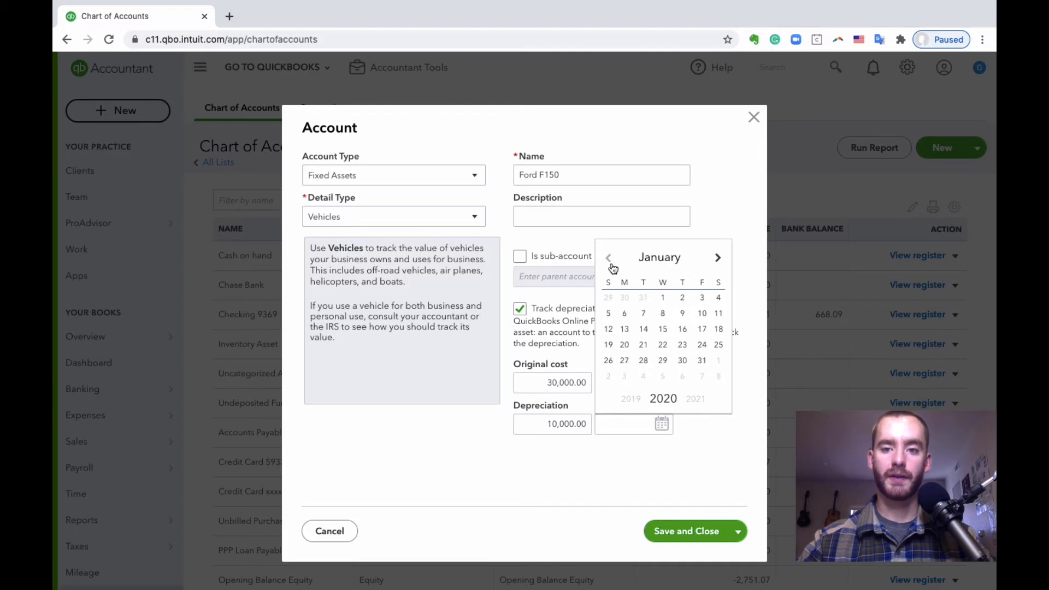
pyautogui.click(608, 257)
pyautogui.click(643, 360)
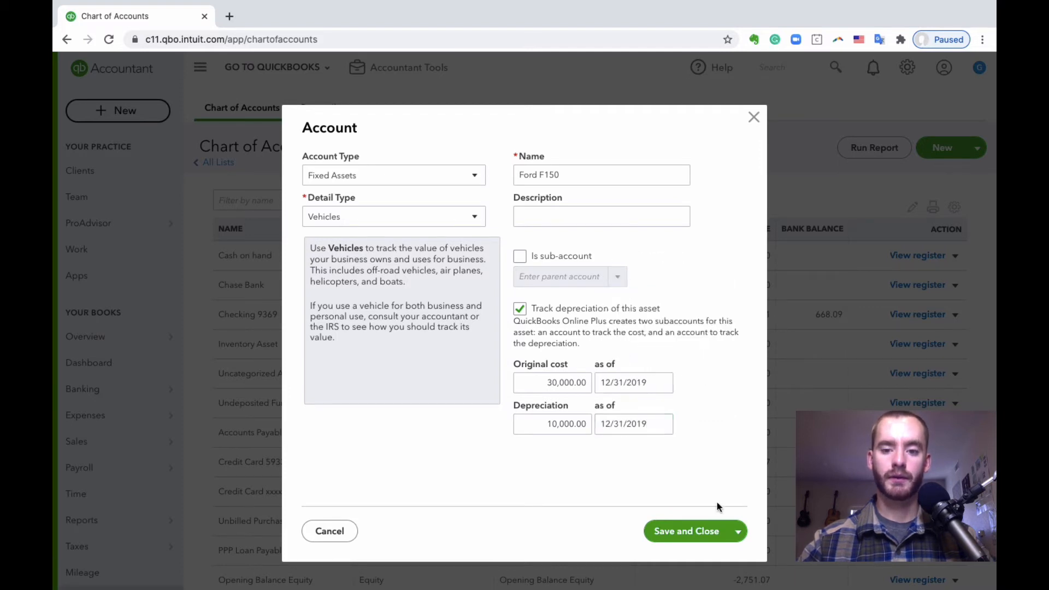
pyautogui.click(683, 532)
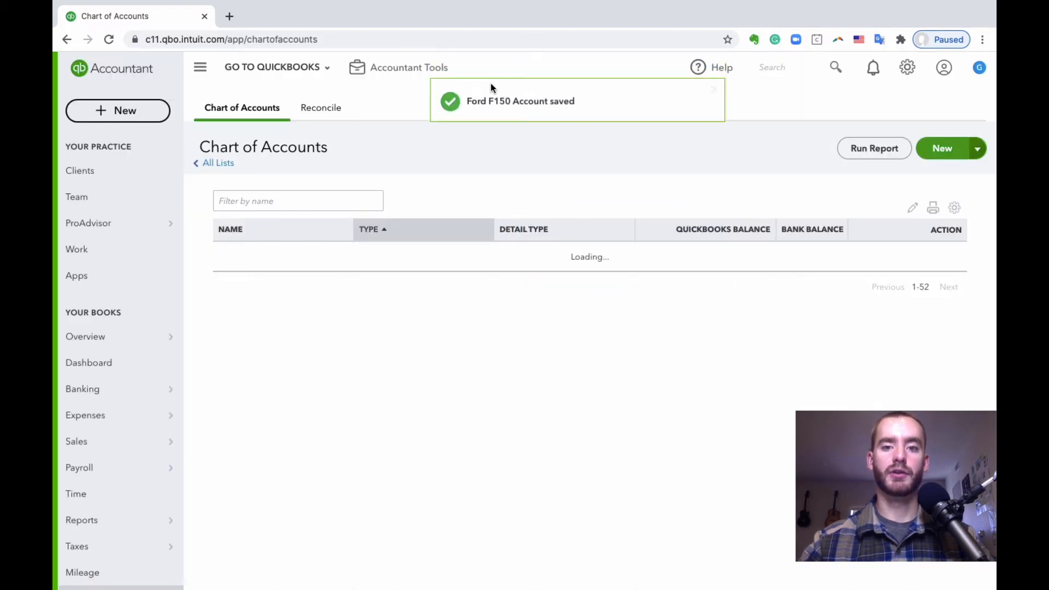
# Examine the Ford F150 account with its depreciation and original cost sub-accounts, and the liability and equity accounts listed below it
pyautogui.scroll(-3, 531, 208)
pyautogui.scroll(1, 531, 208)
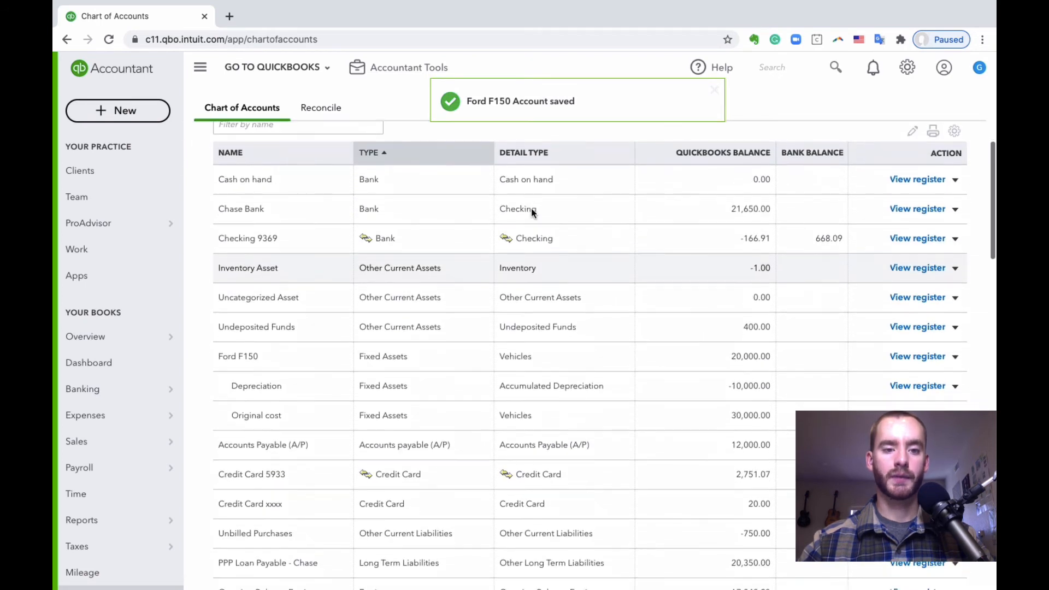
pyautogui.scroll(-1, 531, 209)
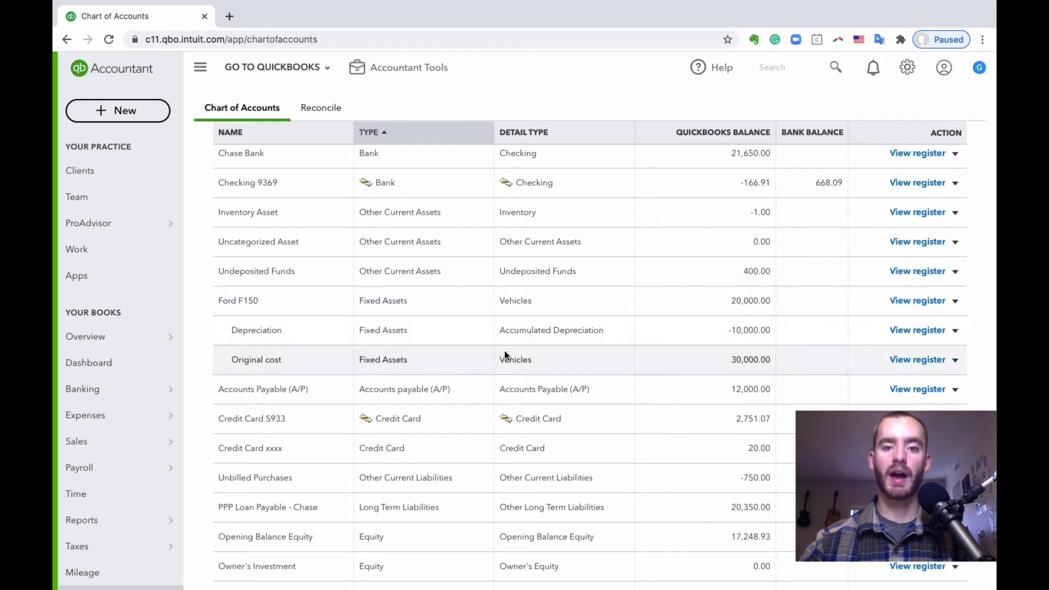
pyautogui.scroll(-1, 498, 329)
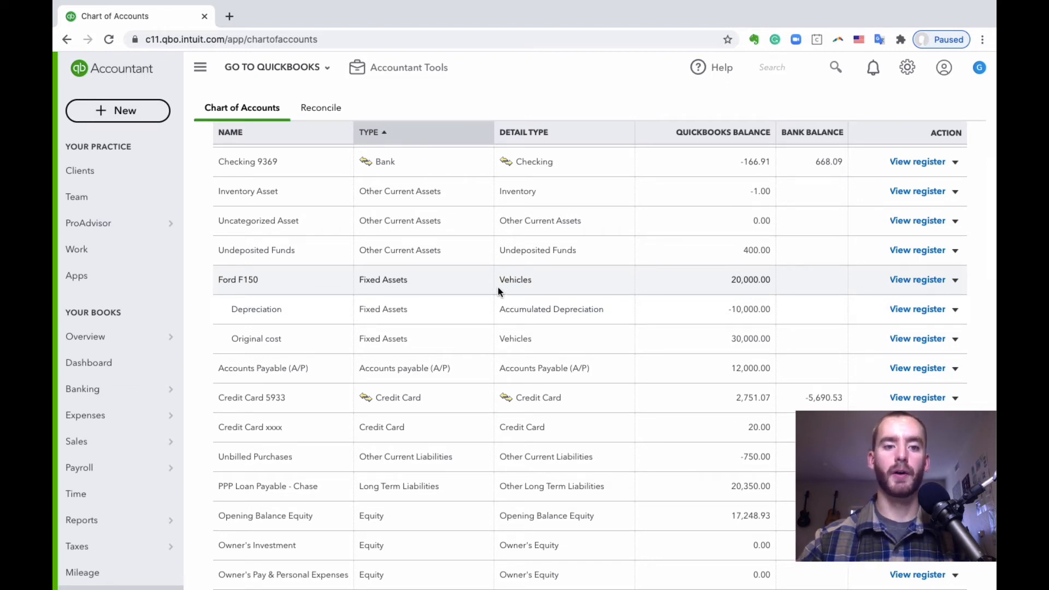
pyautogui.scroll(-4, 497, 287)
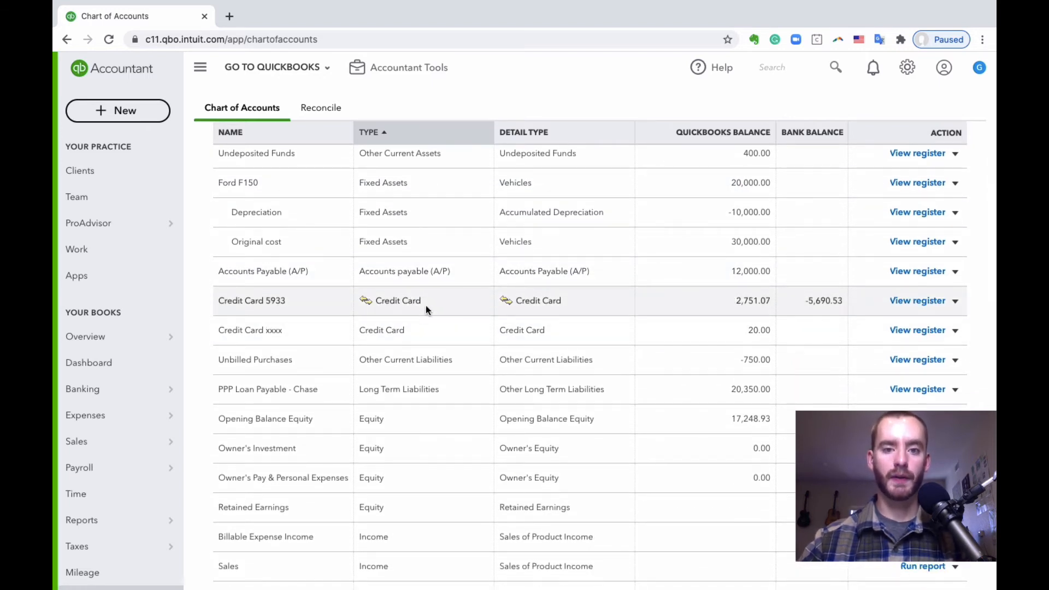
pyautogui.scroll(-1, 425, 306)
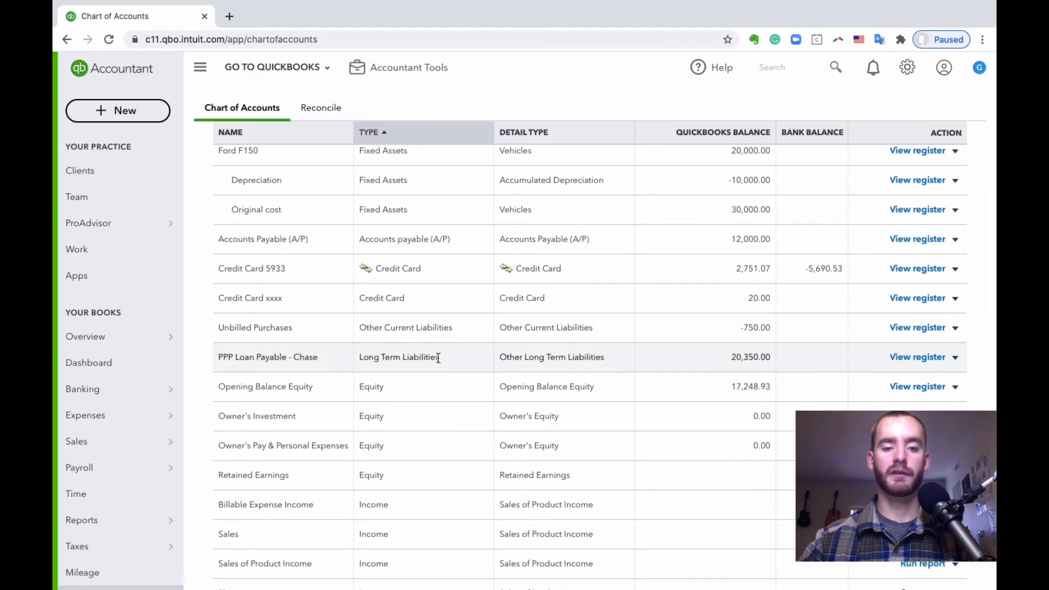
pyautogui.scroll(-1, 438, 358)
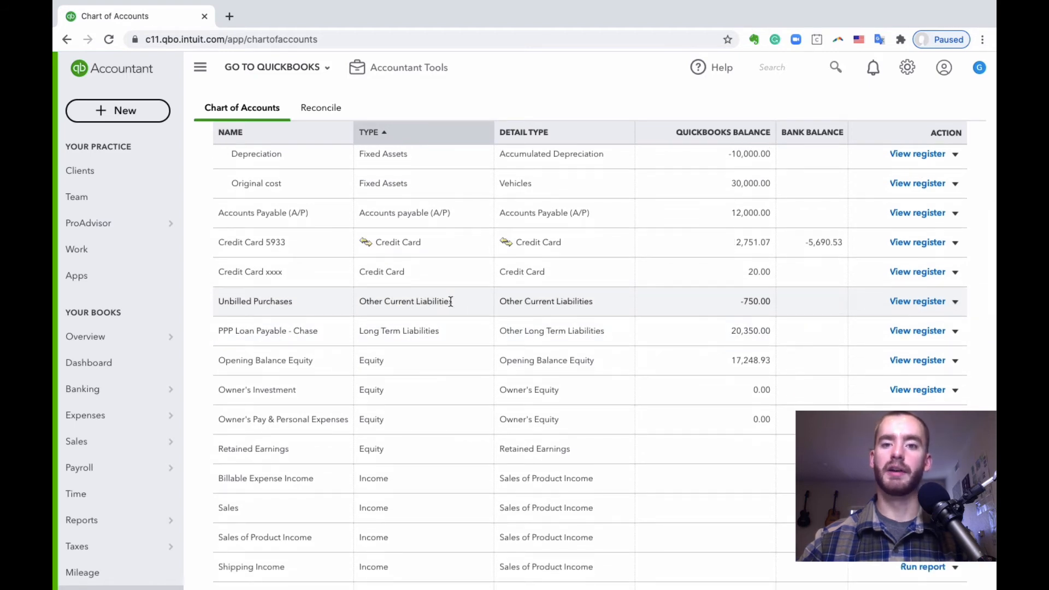
pyautogui.scroll(5, 450, 302)
pyautogui.scroll(-2, 545, 217)
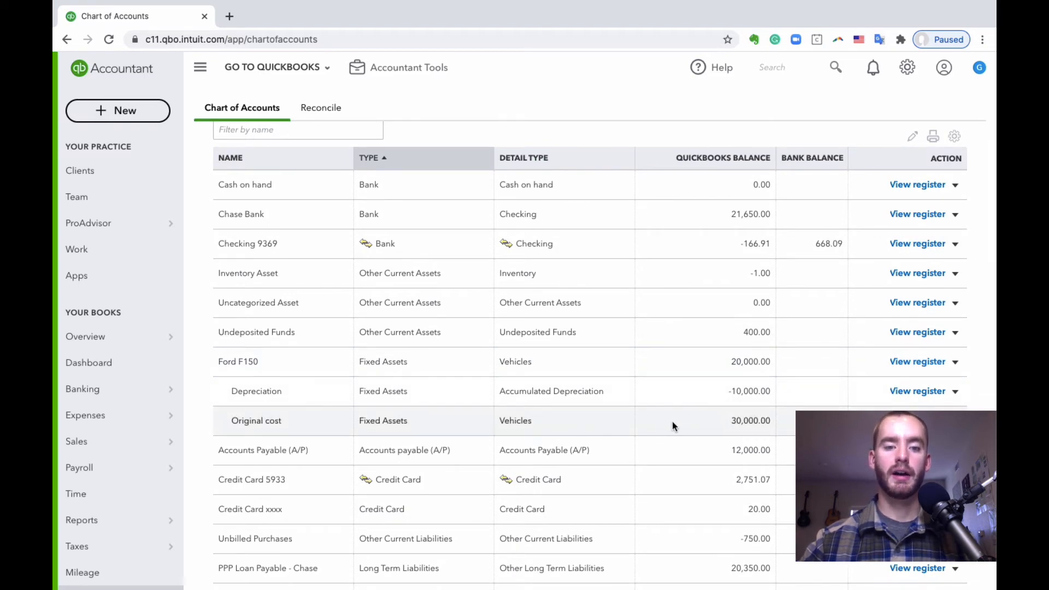
pyautogui.scroll(2, 706, 414)
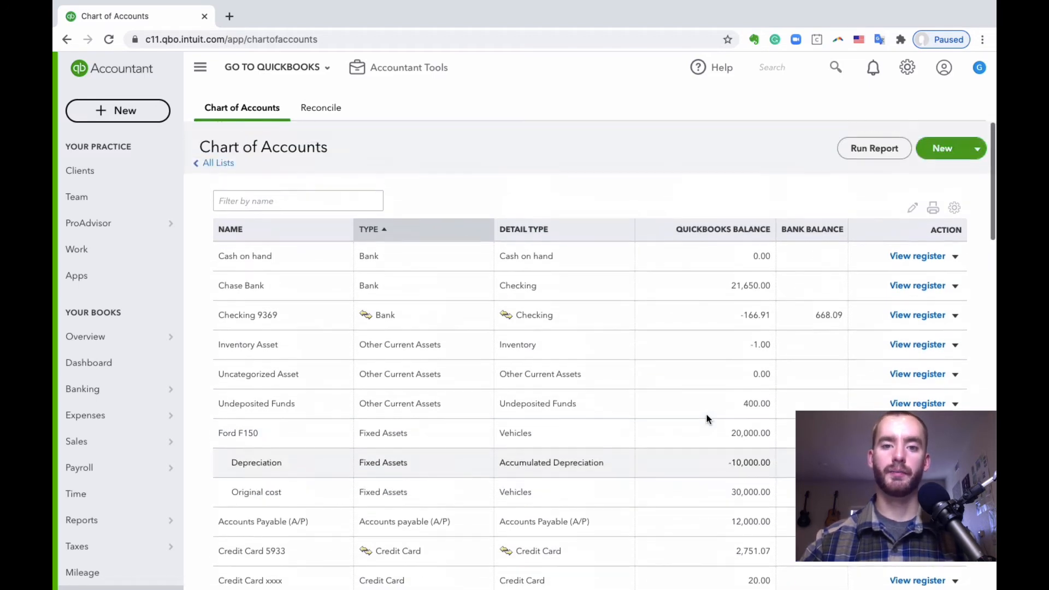
# Start another new account and set its account type to Long Term Liabilities
pyautogui.click(942, 149)
pyautogui.click(386, 176)
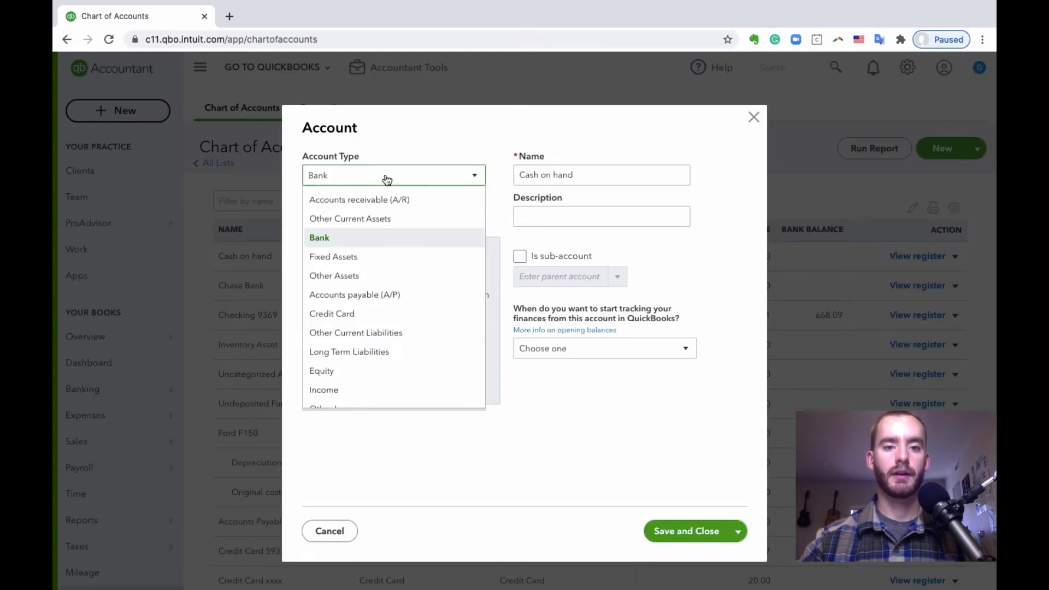
pyautogui.scroll(-1, 398, 273)
pyautogui.click(384, 325)
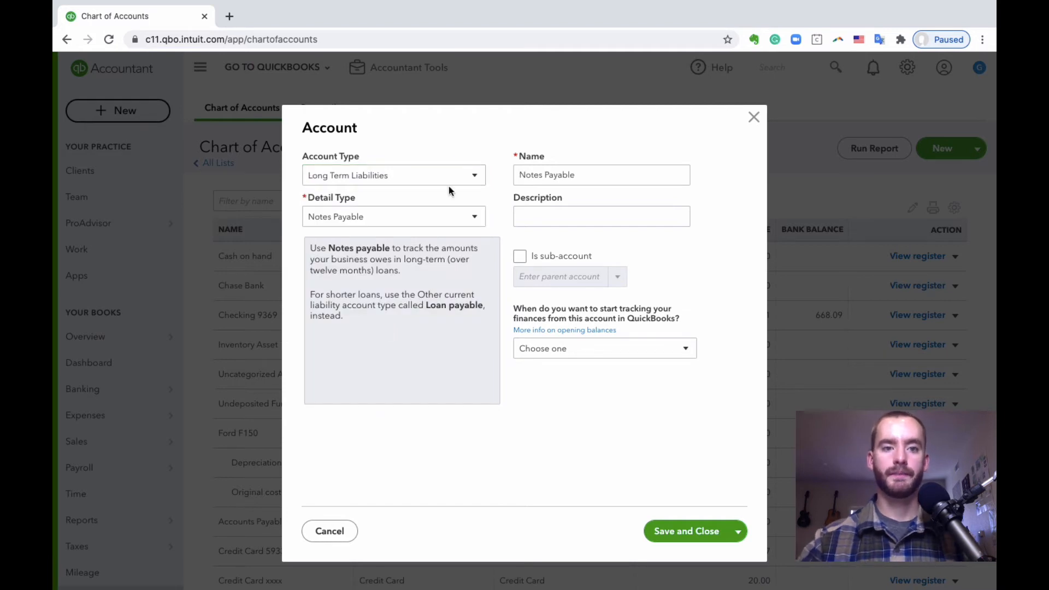
# Choose Notes Payable as the new liability account's detail type and name the account Ford Car Loan
pyautogui.click(408, 221)
pyautogui.click(378, 242)
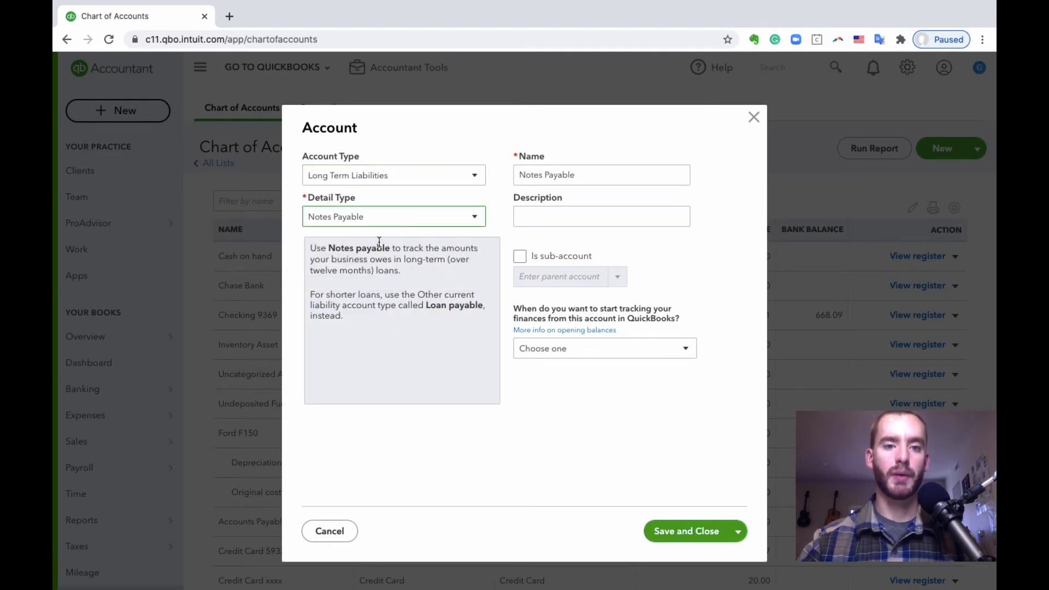
pyautogui.click(370, 222)
pyautogui.click(368, 241)
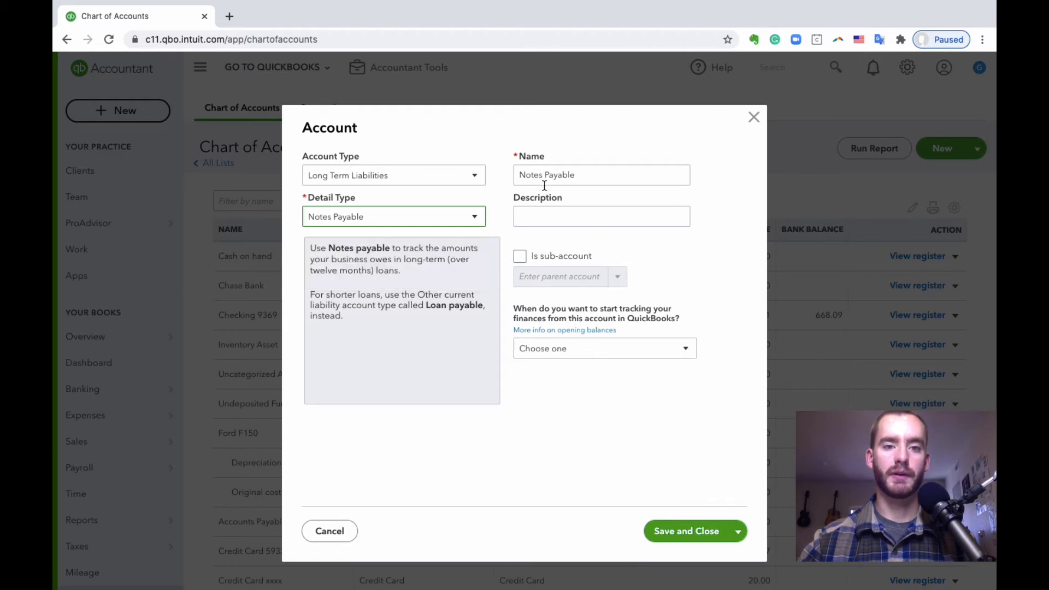
pyautogui.tripleClick(556, 175)
pyautogui.write('Fo')
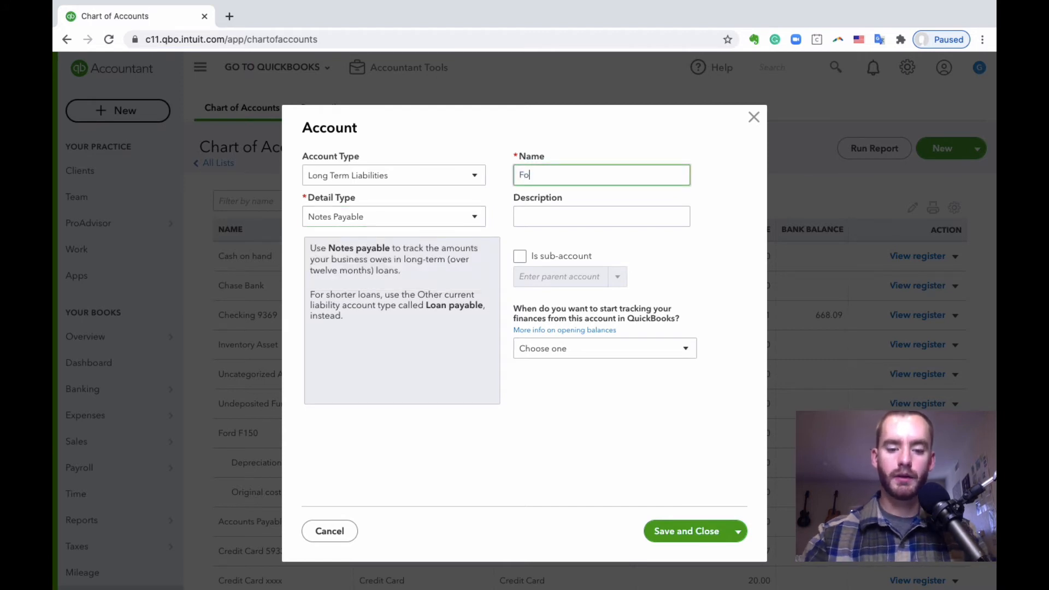
pyautogui.write('rd ')
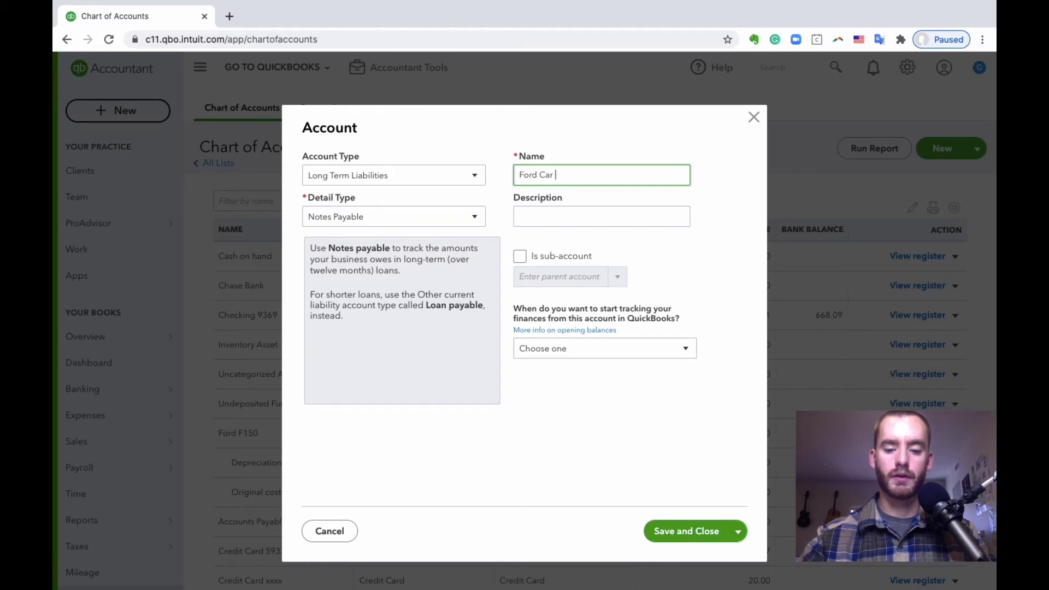
pyautogui.write('Car Loan')
# Give the car loan account the description "Loan for Ford F150"
pyautogui.click(564, 217)
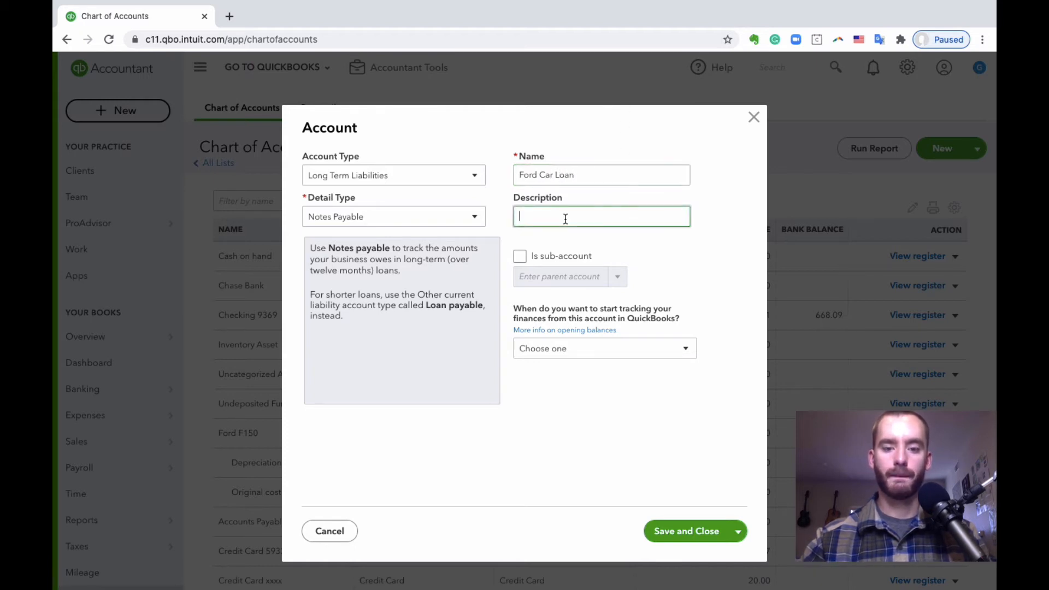
pyautogui.write('Loan for ')
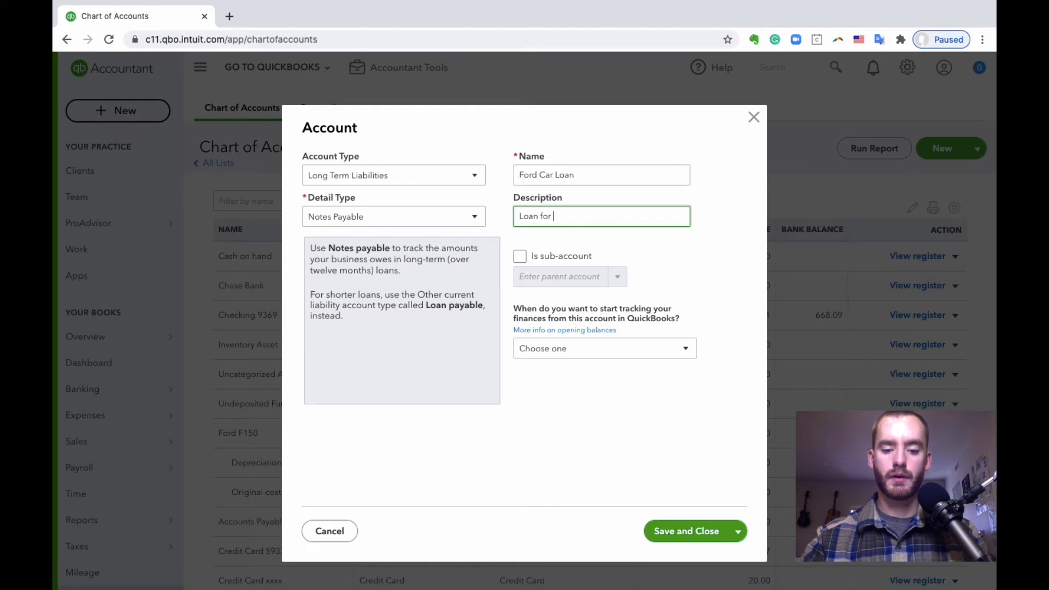
pyautogui.write('Fo')
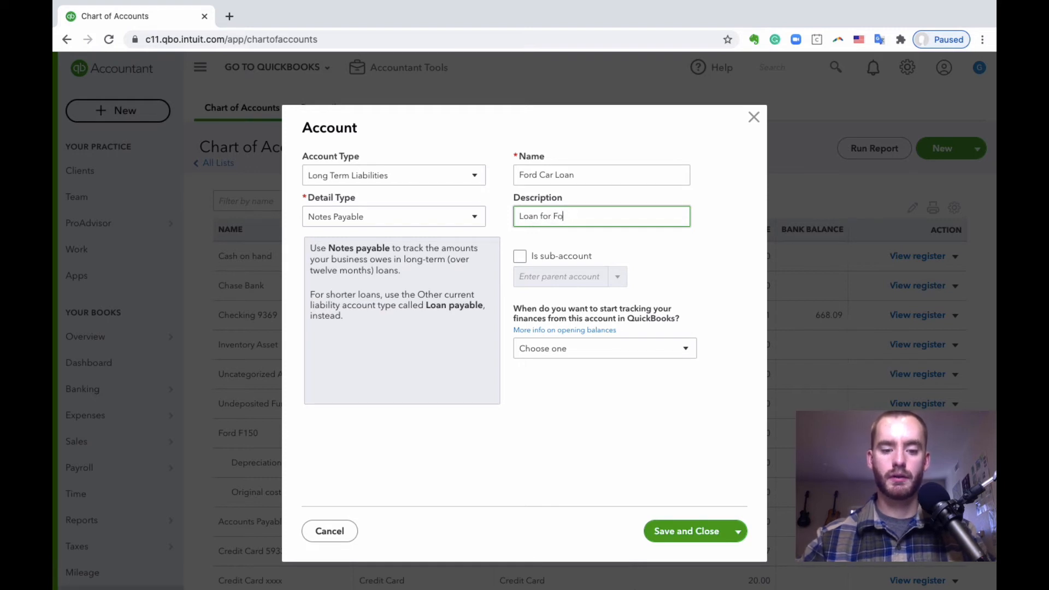
pyautogui.write('ird F150')
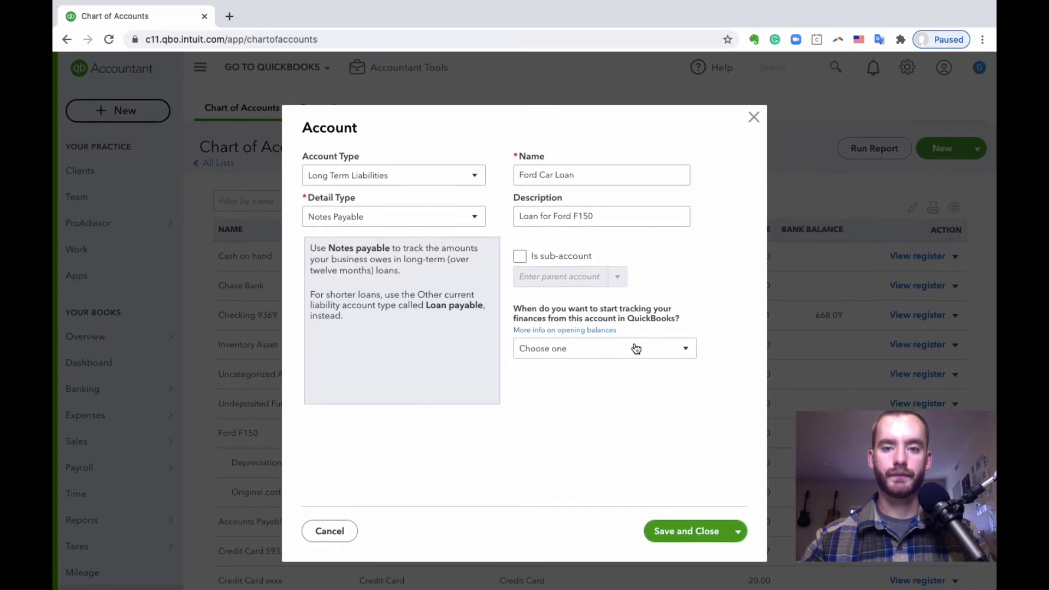
# Set the loan account's tracking start to Other with the date 12/31/2020
pyautogui.click(677, 348)
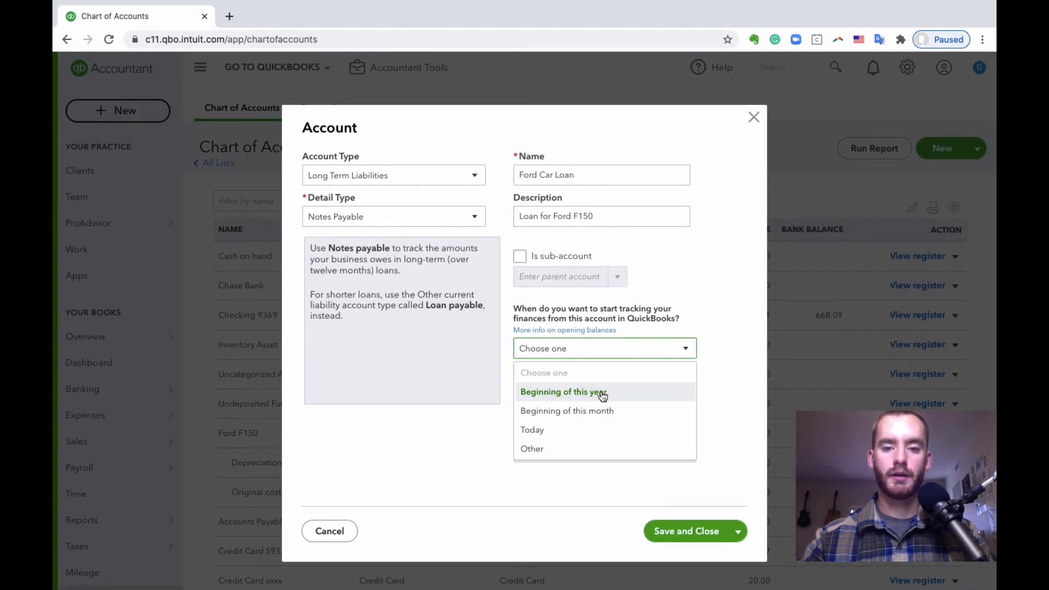
pyautogui.click(592, 449)
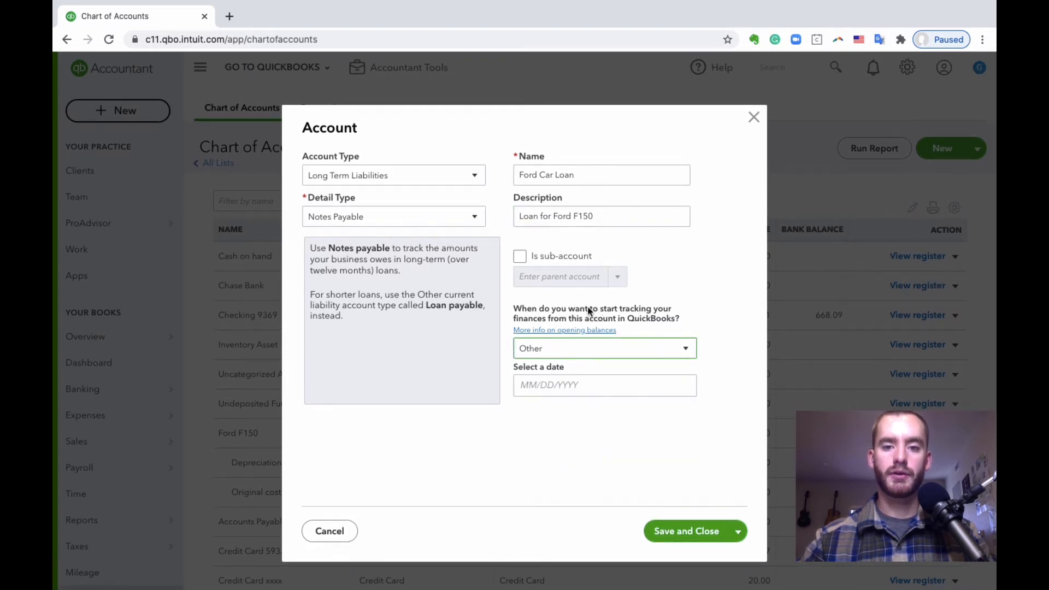
pyautogui.click(574, 384)
pyautogui.click(524, 417)
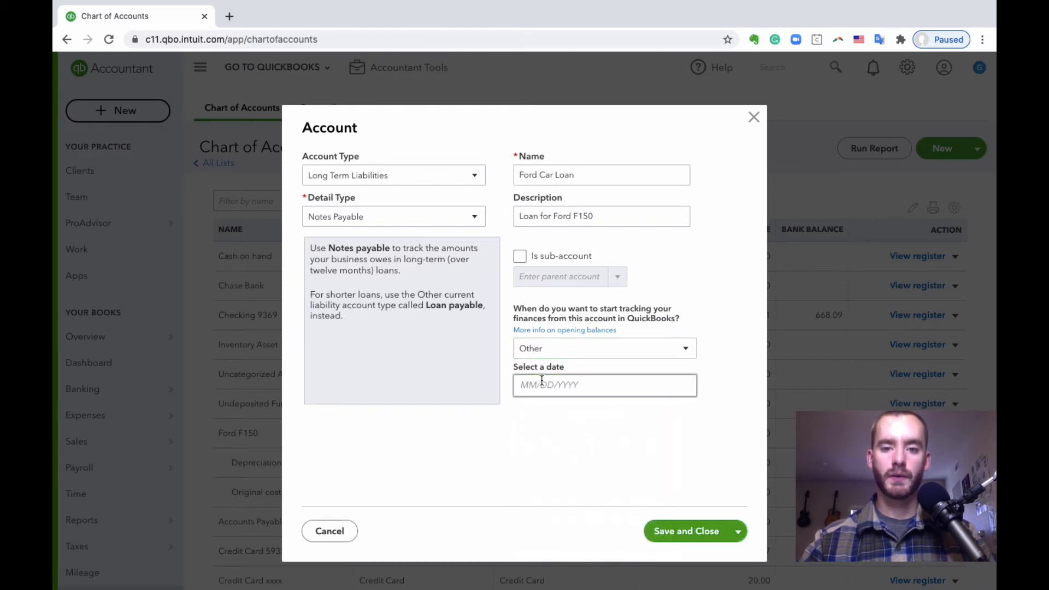
pyautogui.click(541, 382)
pyautogui.click(525, 418)
pyautogui.click(540, 384)
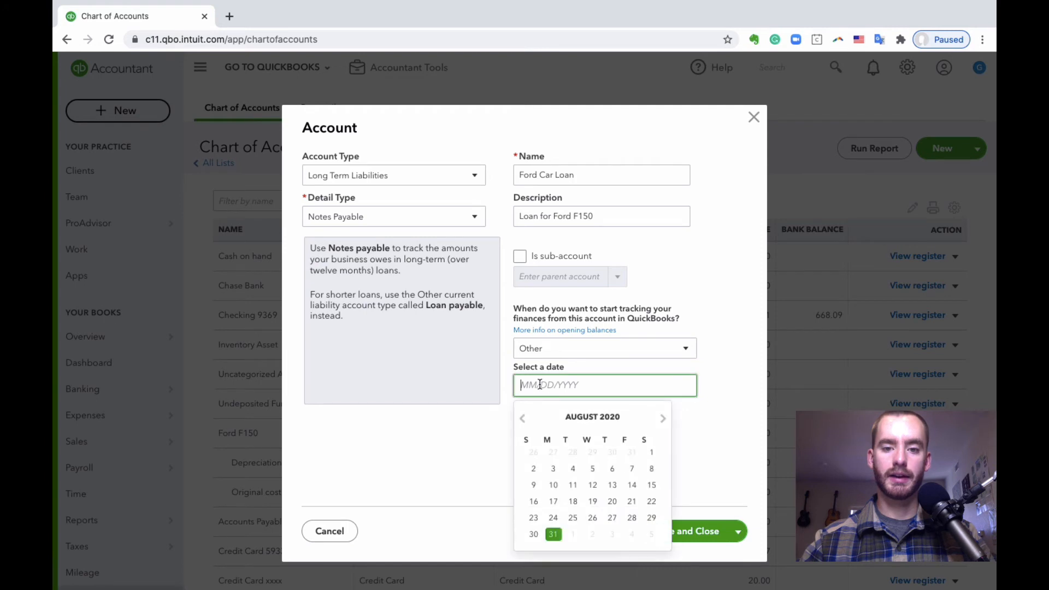
pyautogui.write('12312')
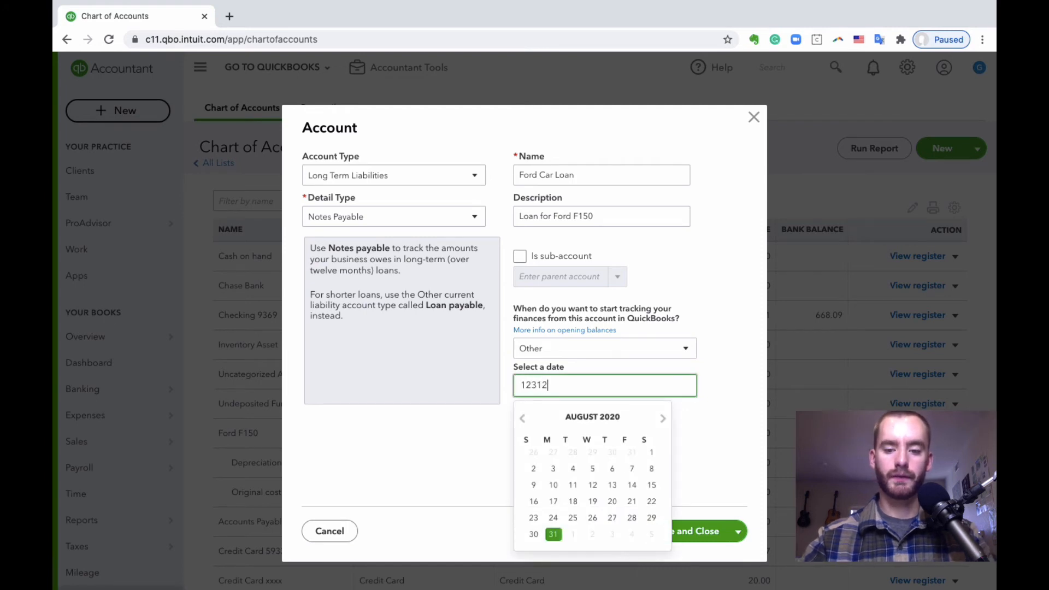
pyautogui.write('020')
pyautogui.press('Return')
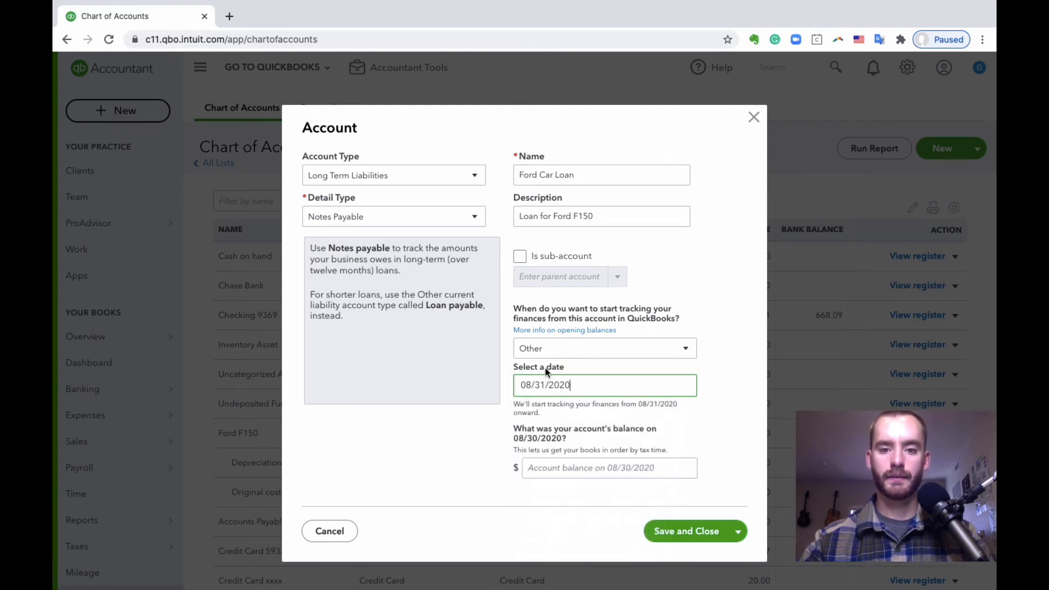
pyautogui.press('BackSpace')
pyautogui.press('BackSpace')
pyautogui.write('12')
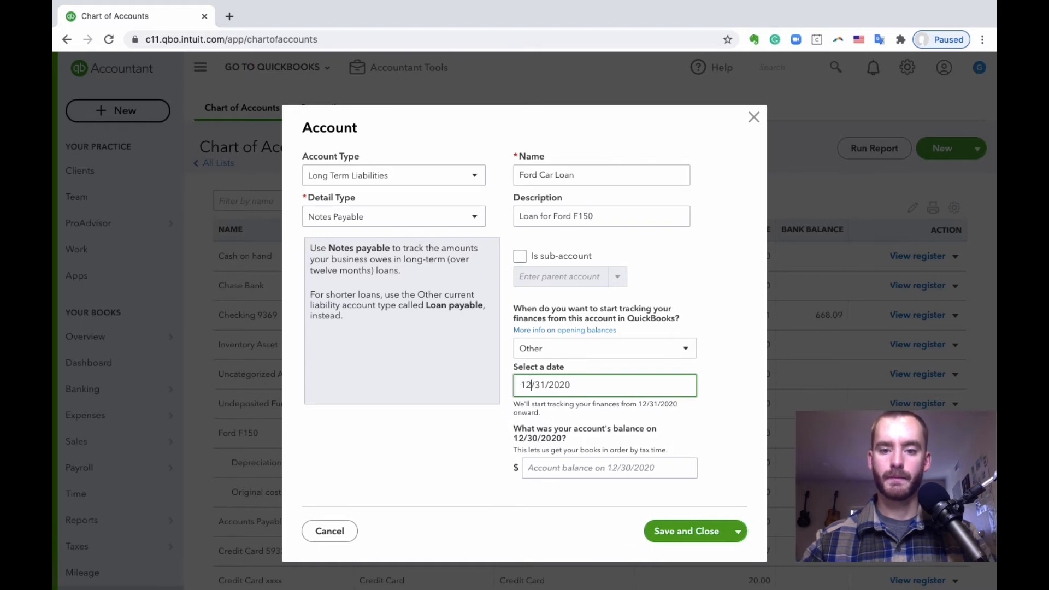
pyautogui.click(734, 299)
# Change the year of the loan account's tracking start date to 2019
pyautogui.click(590, 387)
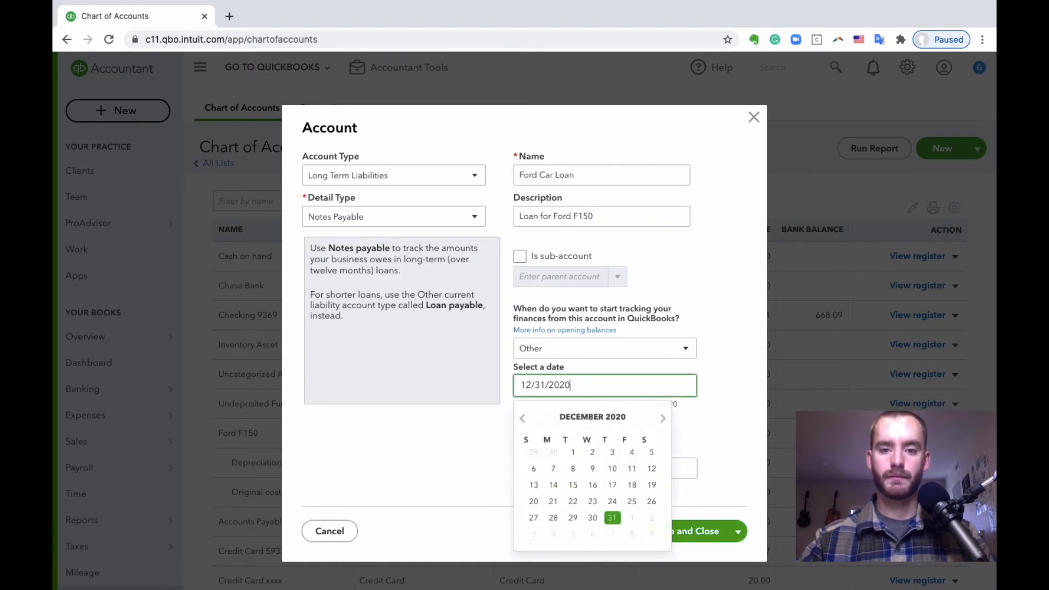
pyautogui.press('BackSpace')
pyautogui.press('BackSpace')
pyautogui.write('19')
pyautogui.press('Return')
pyautogui.click(690, 283)
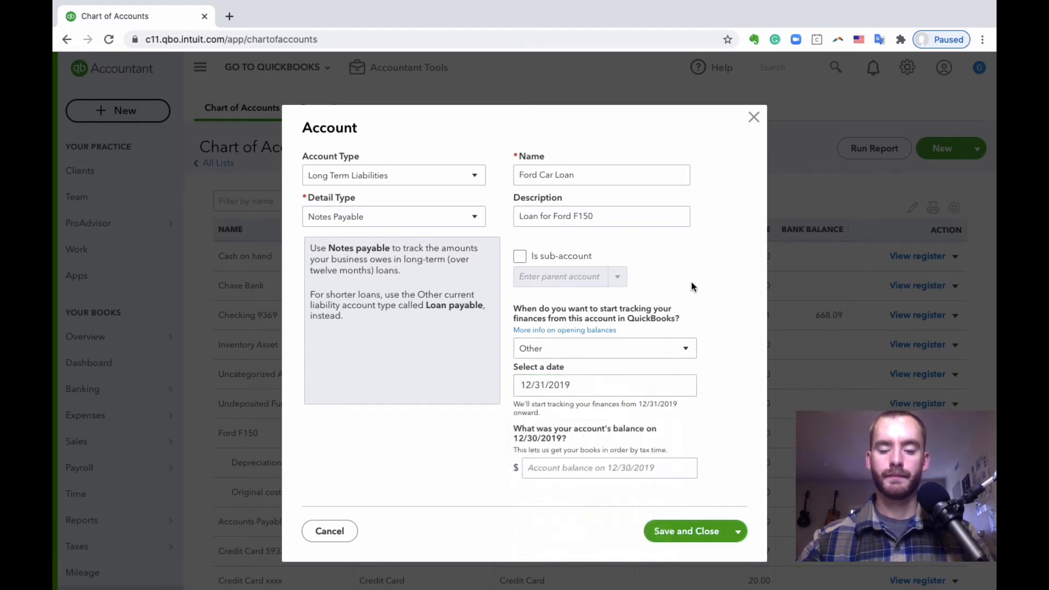
# Enter 10,000 as the loan's opening balance, then save and close the account
pyautogui.click(566, 473)
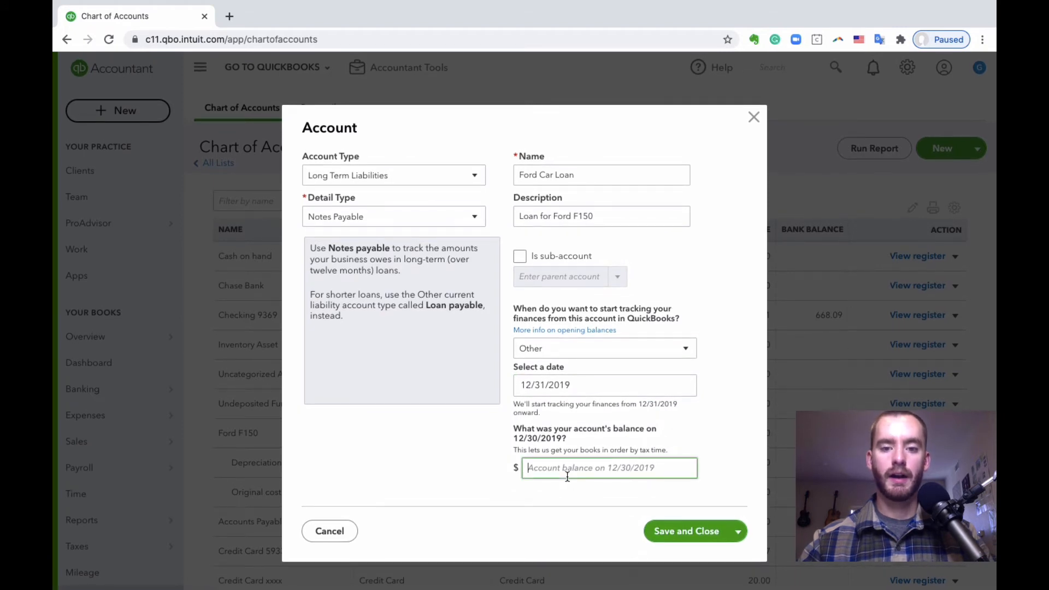
pyautogui.write('10000')
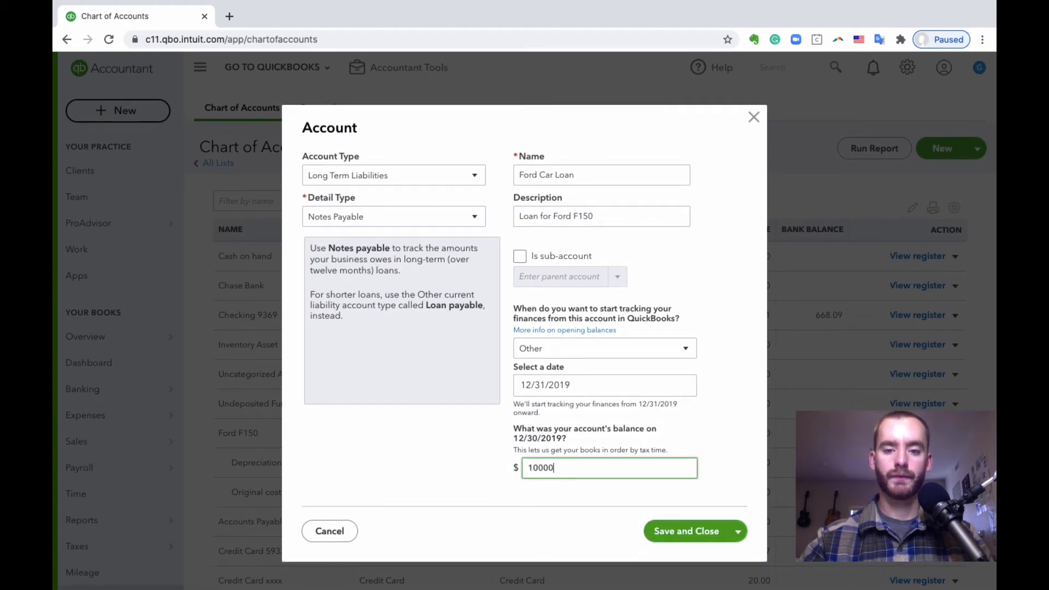
pyautogui.click(709, 453)
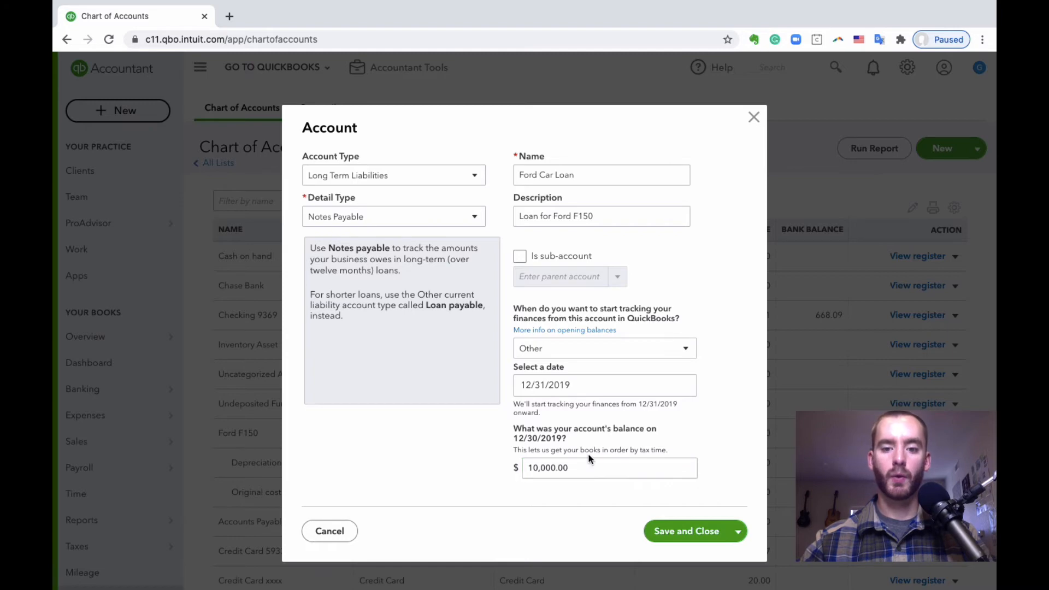
pyautogui.click(682, 535)
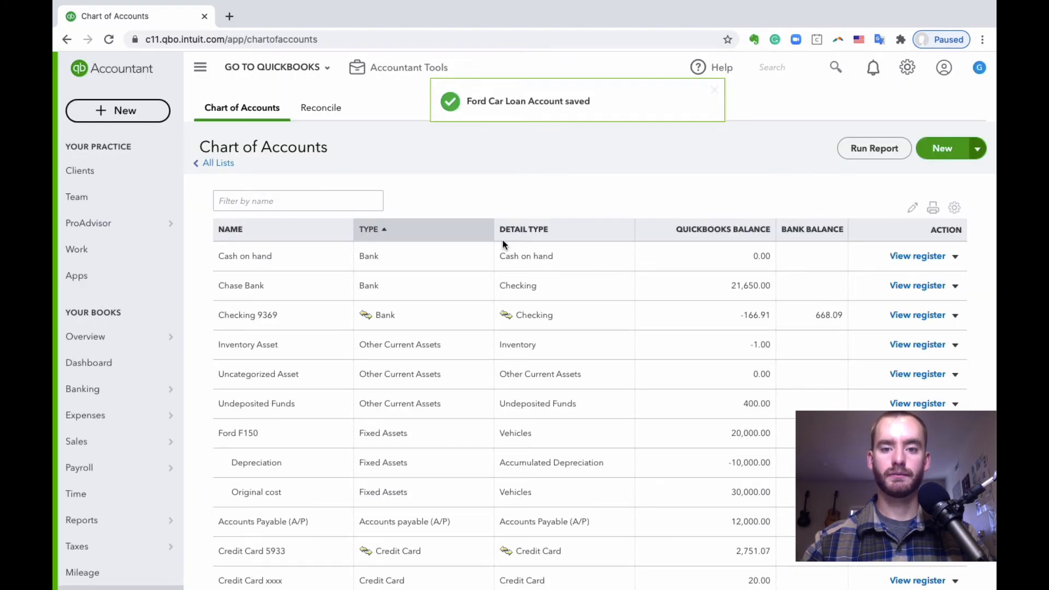
# Find the Ford Car Loan among the long-term liabilities in the chart of accounts and check its balance
pyautogui.scroll(-3, 502, 239)
pyautogui.scroll(-3, 389, 317)
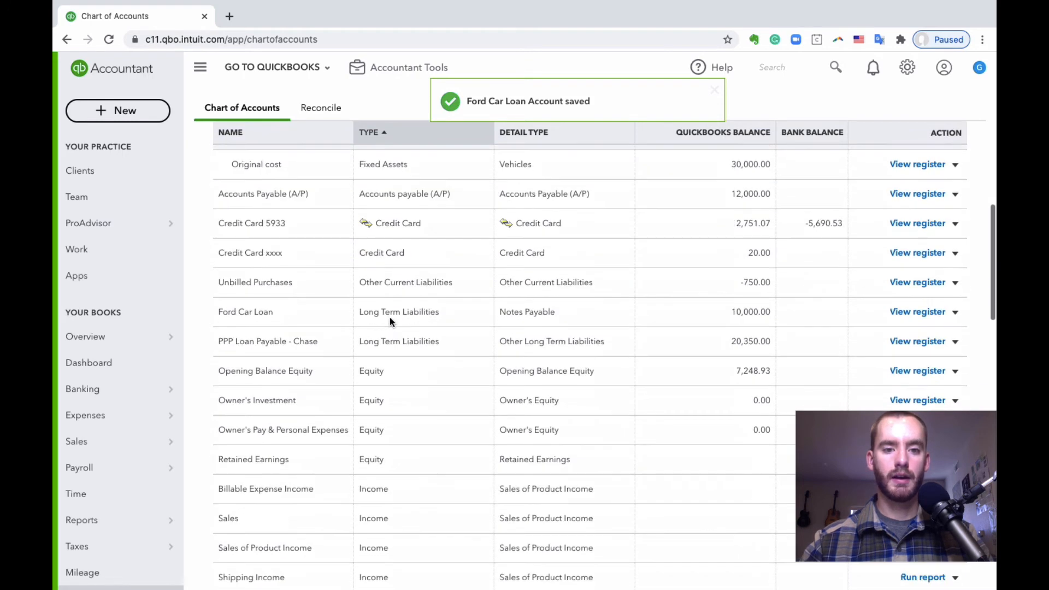
pyautogui.scroll(1, 328, 304)
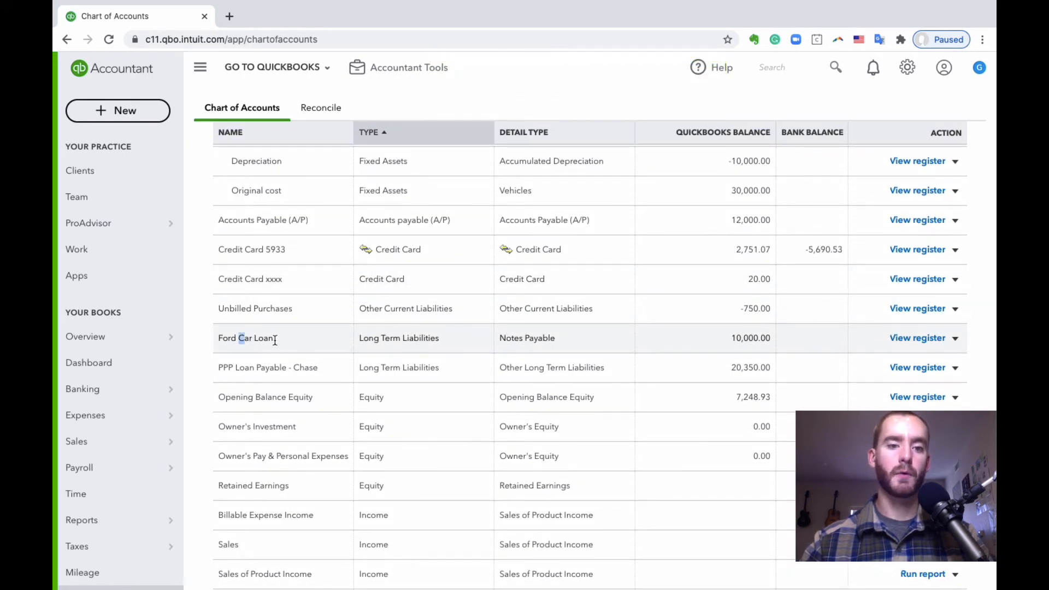
pyautogui.click(746, 337)
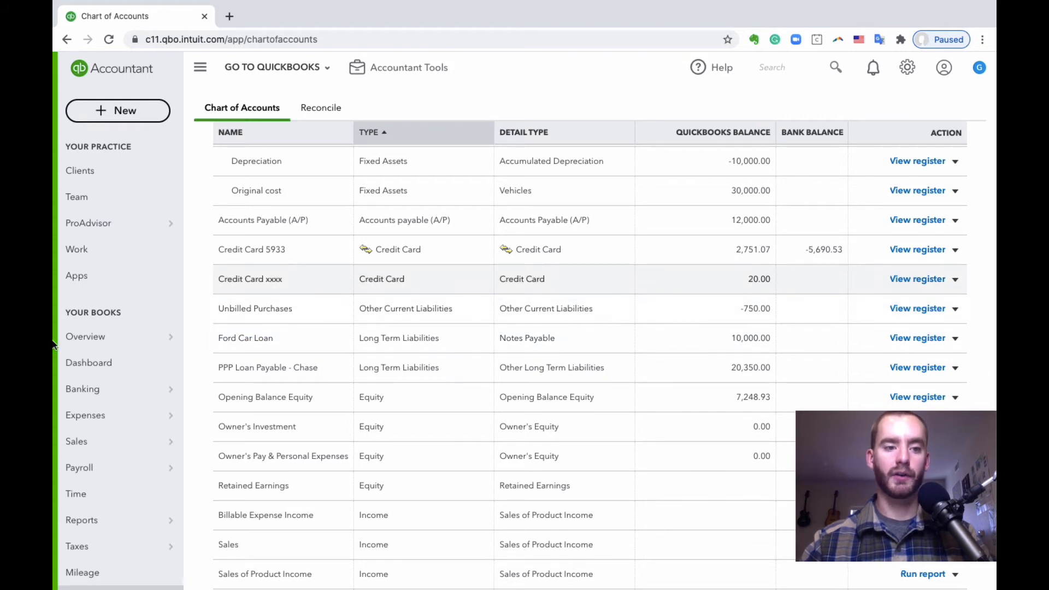
# Open the overview of standard reports for the company's books
pyautogui.scroll(-1, 110, 436)
pyautogui.moveTo(121, 458)
pyautogui.click(218, 461)
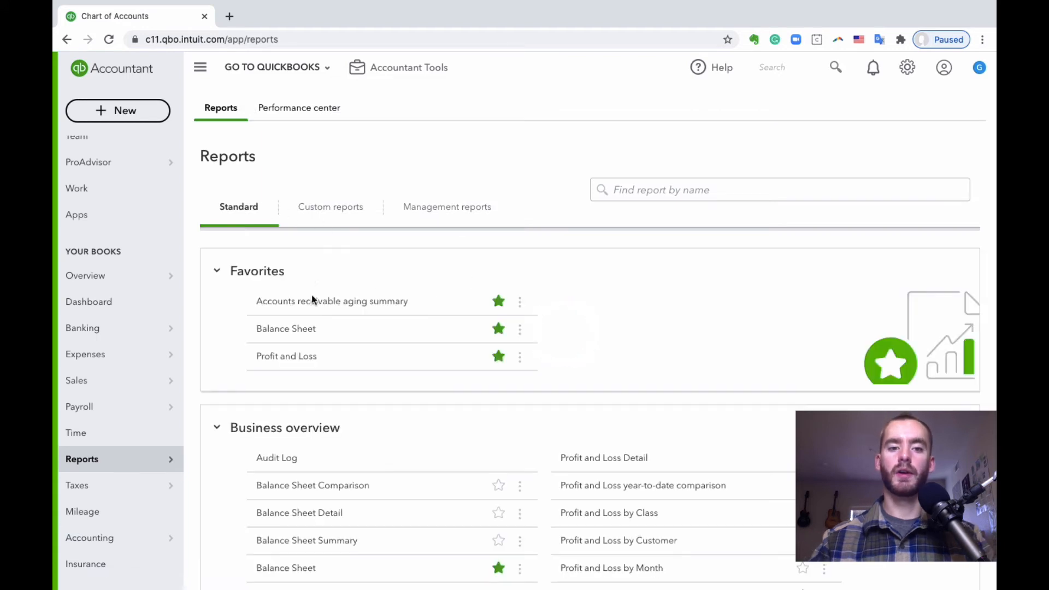
# Run the Balance Sheet report for Last Year and review its assets, liabilities and equity sections
pyautogui.click(282, 331)
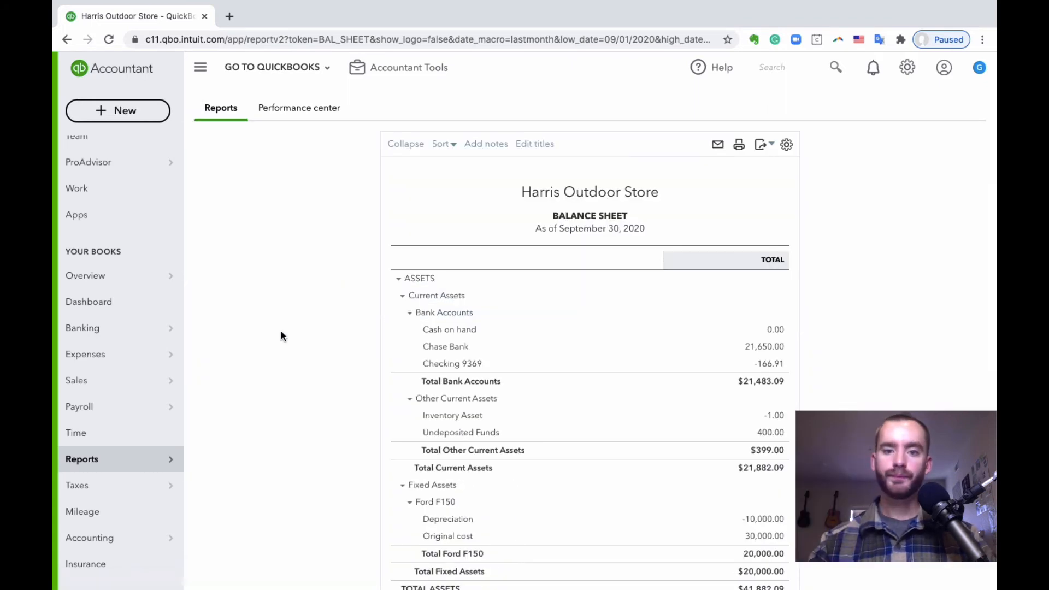
pyautogui.click(295, 206)
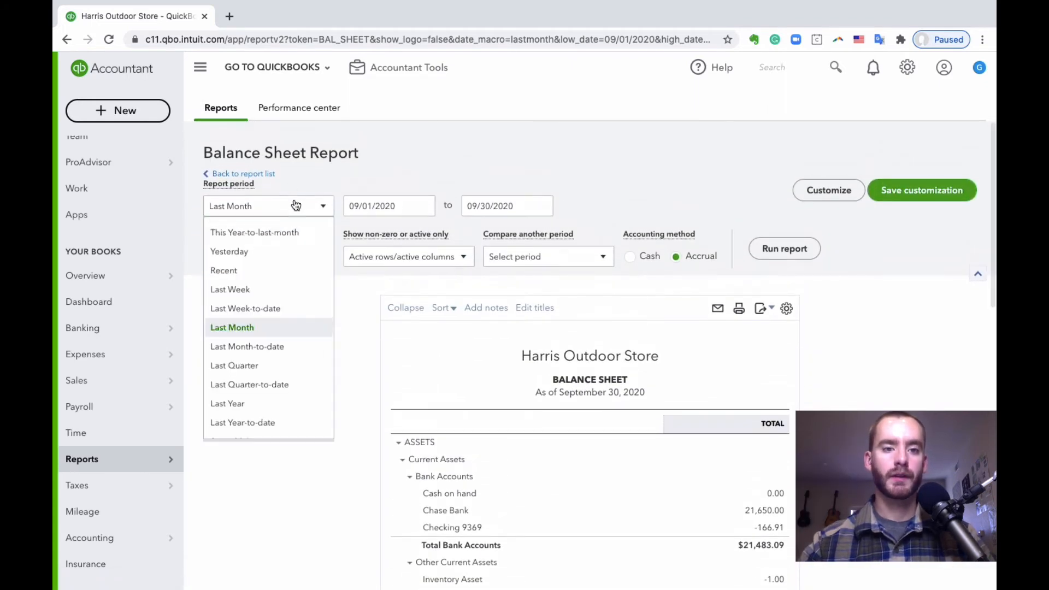
pyautogui.scroll(-1, 282, 321)
pyautogui.click(258, 366)
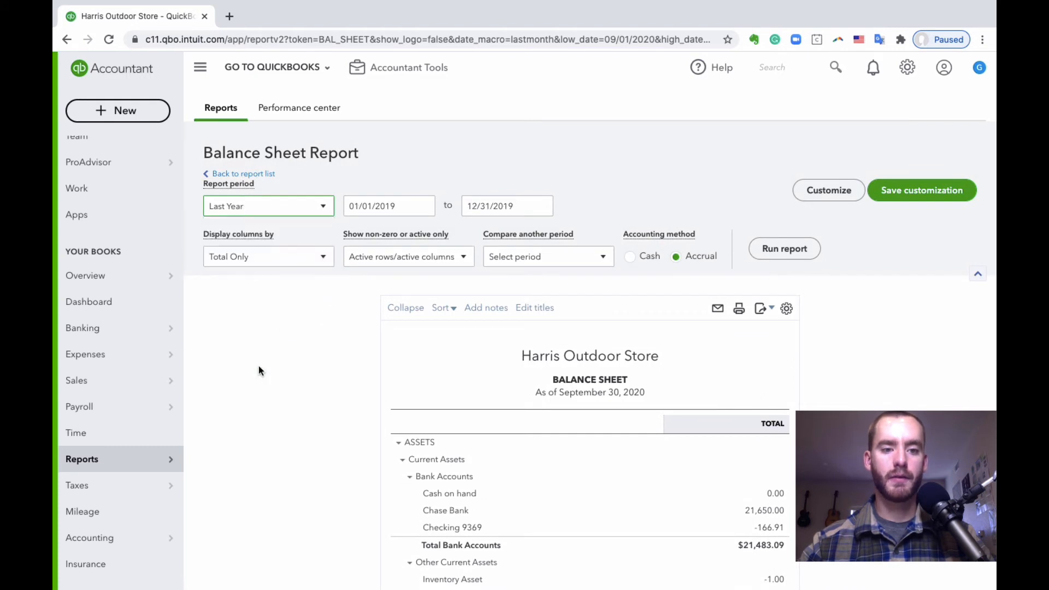
pyautogui.click(817, 243)
pyautogui.scroll(-1, 568, 170)
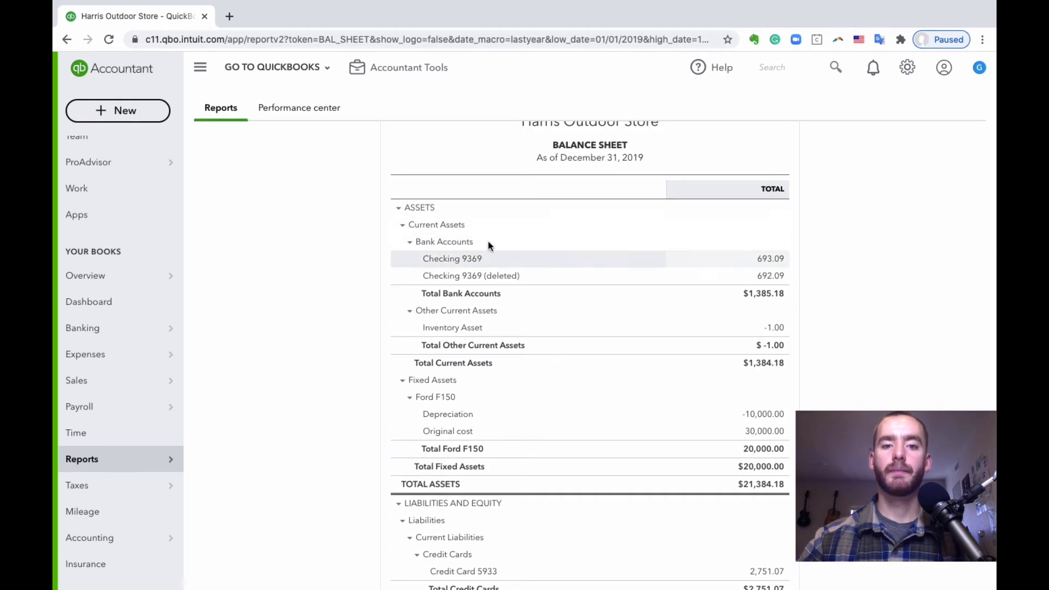
pyautogui.scroll(-1, 641, 253)
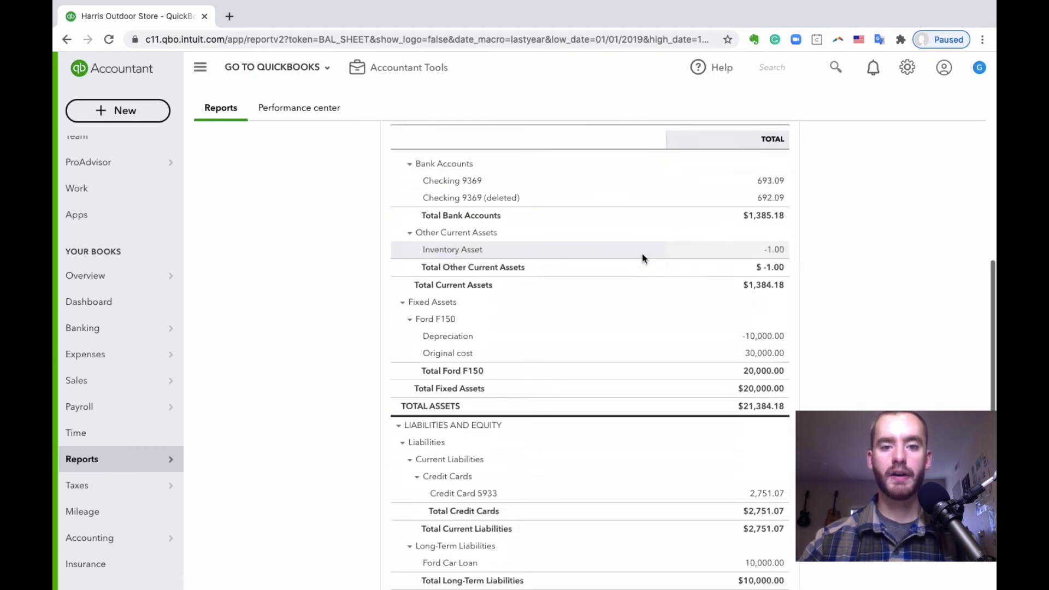
pyautogui.scroll(-1, 539, 251)
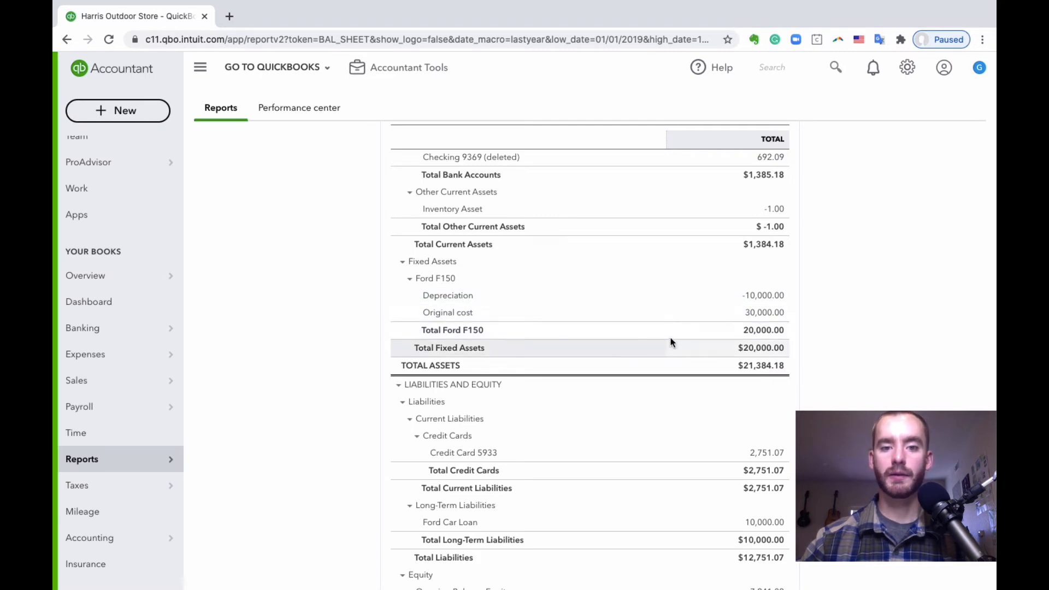
pyautogui.scroll(-2, 786, 332)
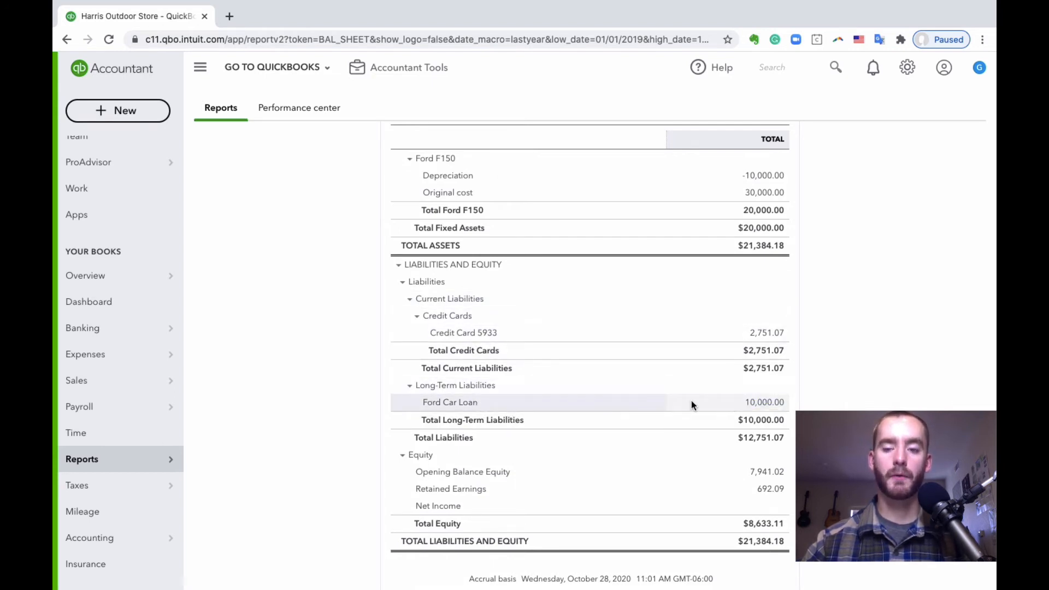
pyautogui.scroll(-1, 783, 402)
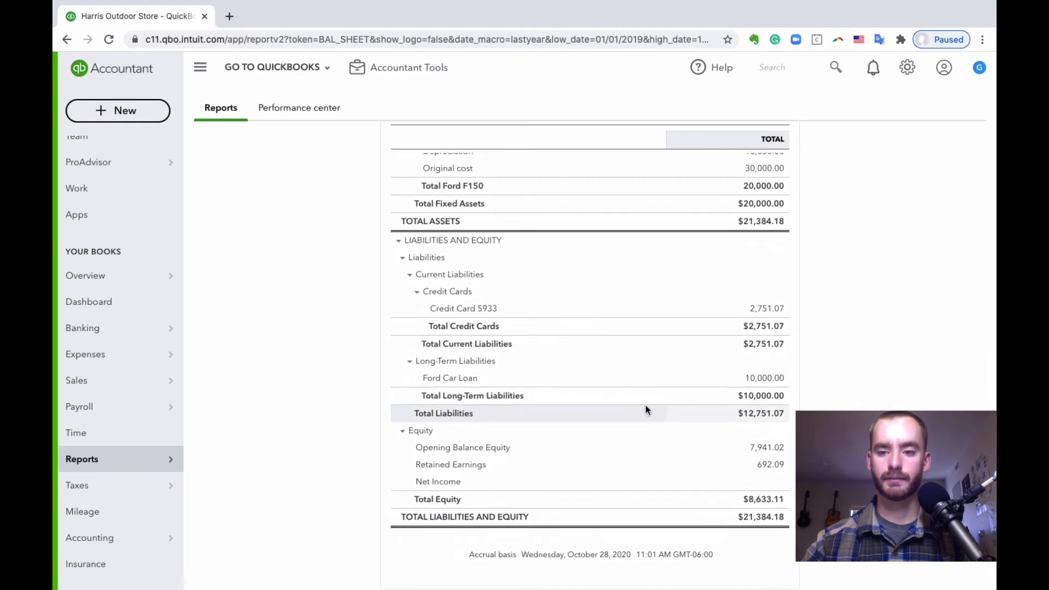
pyautogui.scroll(15, 644, 410)
# Open the chart of accounts and examine the listed account types, from bank and asset accounts through equity, income and expenses
pyautogui.click(914, 68)
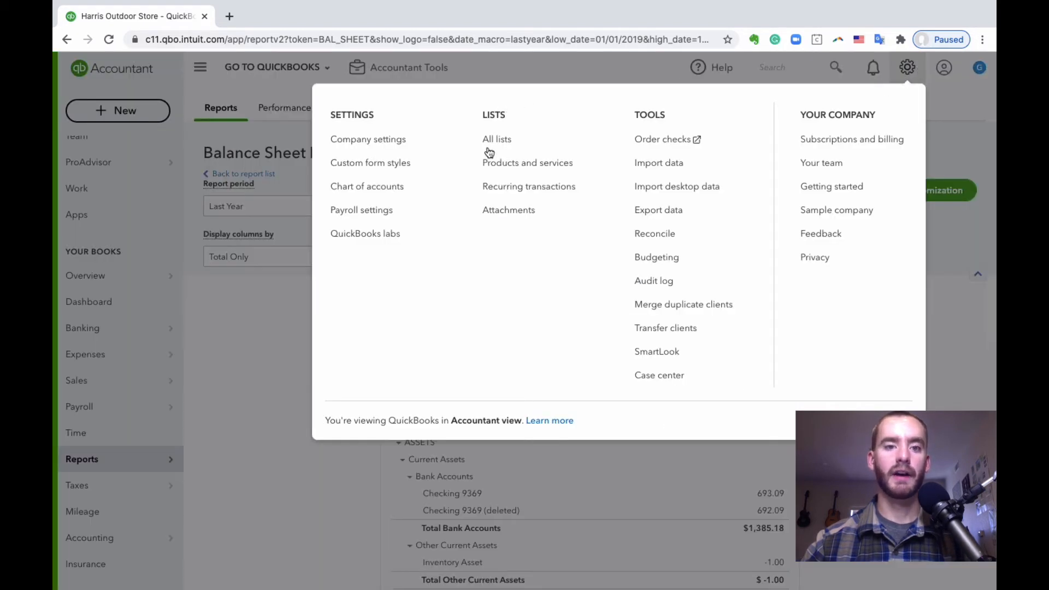
pyautogui.click(377, 186)
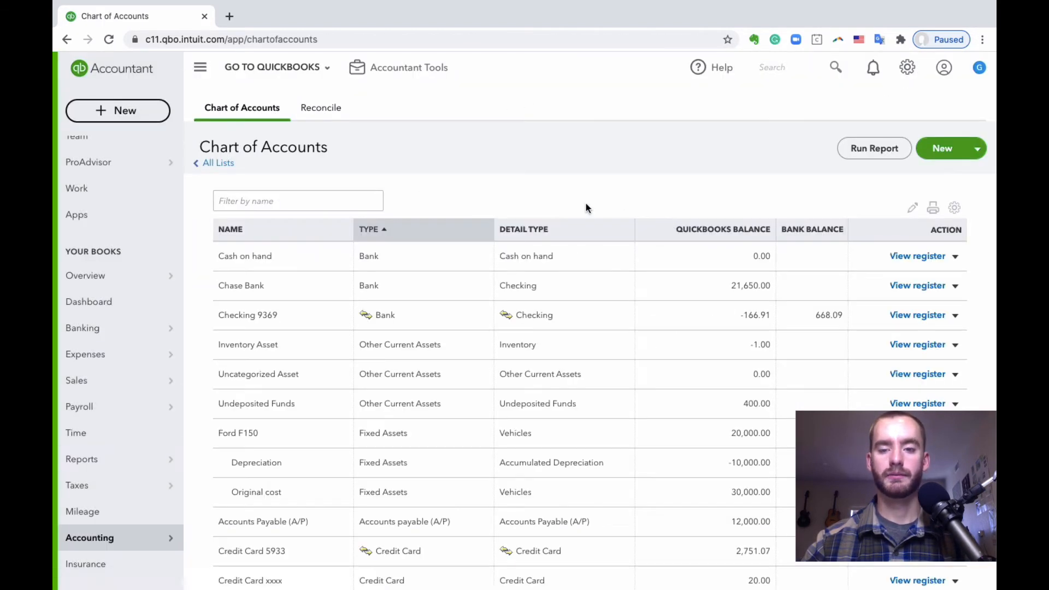
pyautogui.scroll(-5, 473, 264)
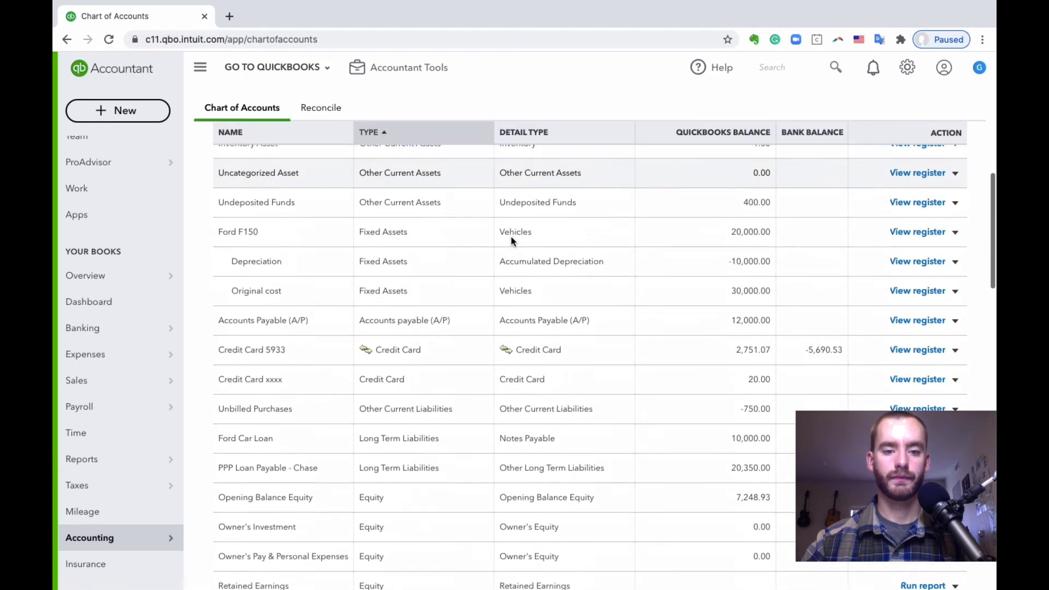
pyautogui.scroll(-1, 369, 296)
pyautogui.scroll(-2, 436, 362)
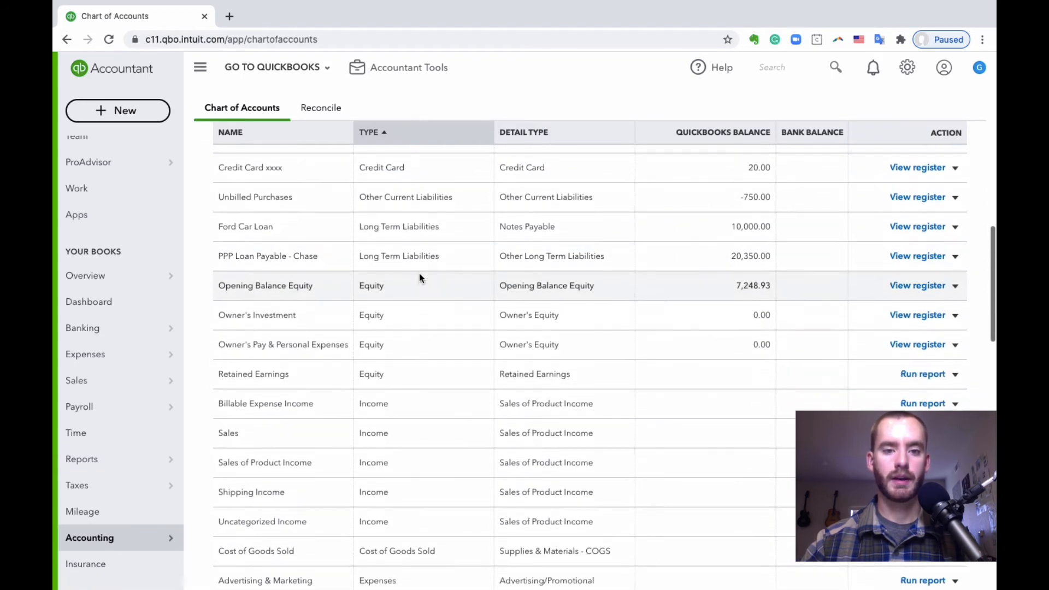
pyautogui.scroll(-1, 417, 441)
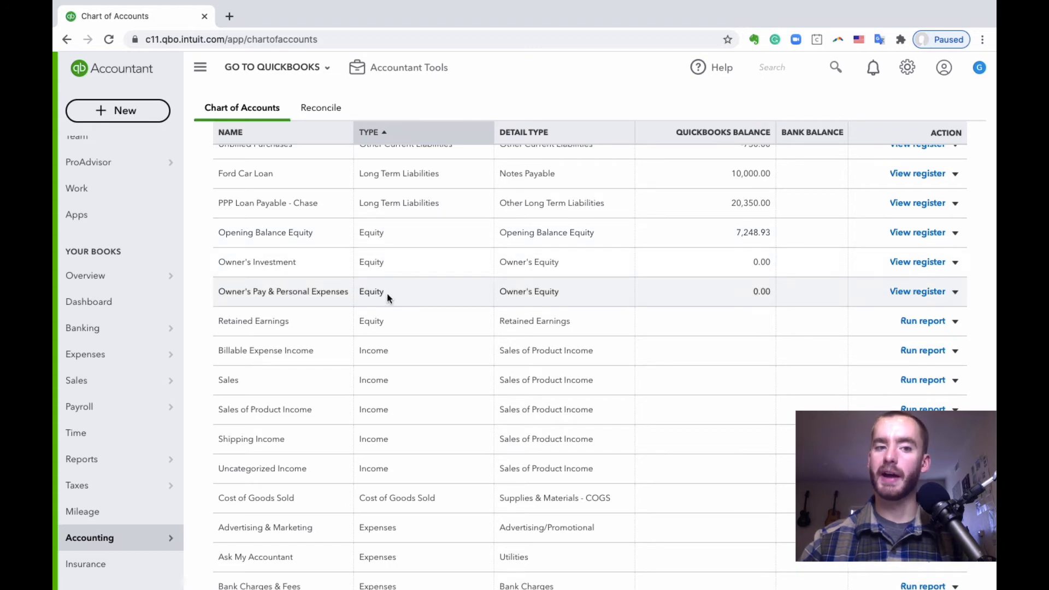
pyautogui.scroll(10, 405, 260)
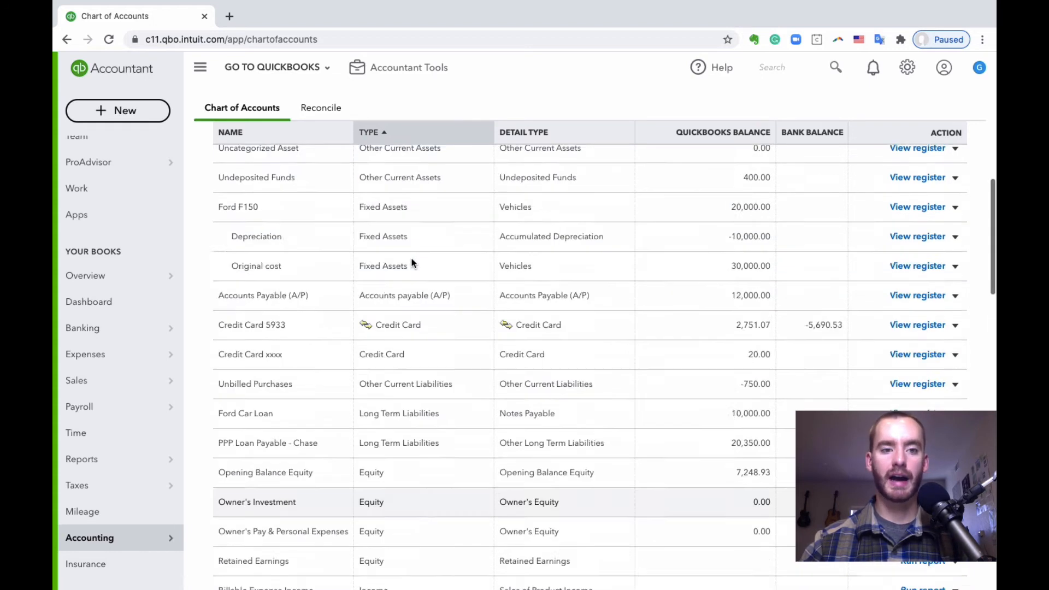
pyautogui.scroll(-15, 654, 266)
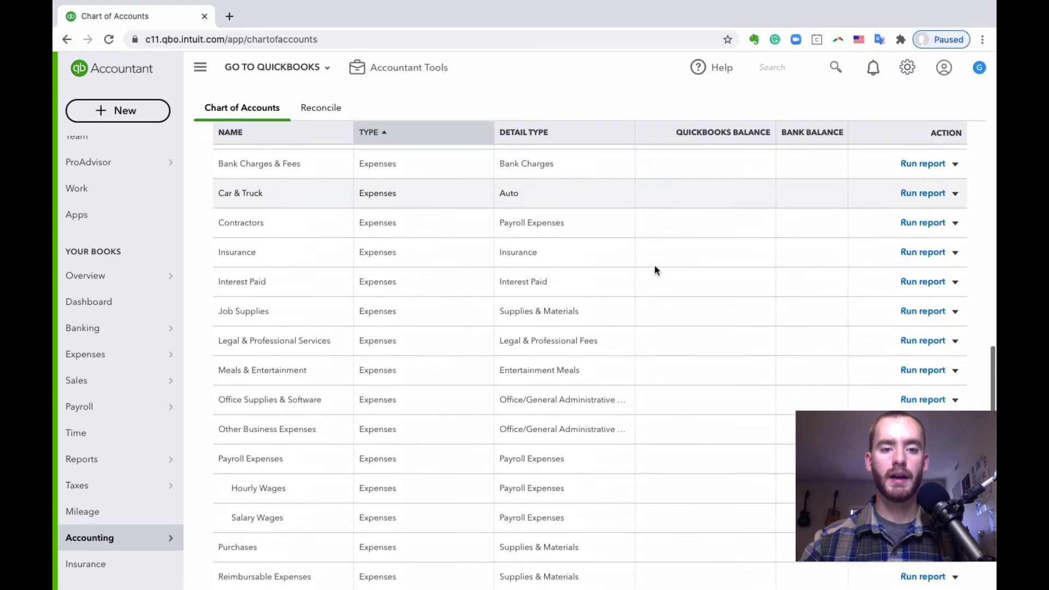
pyautogui.scroll(3, 654, 265)
pyautogui.scroll(1, 432, 300)
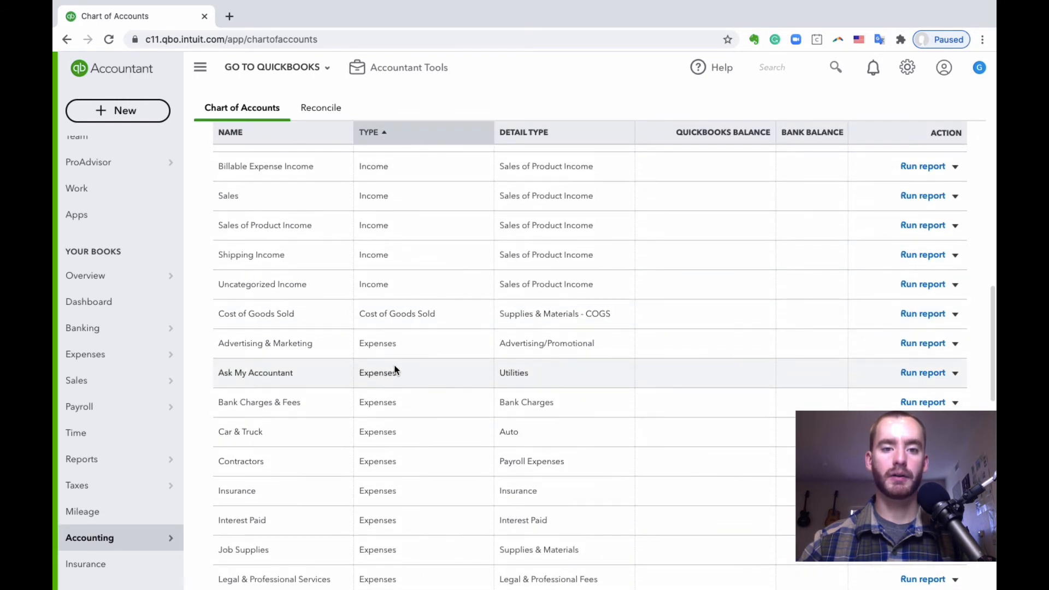
pyautogui.scroll(2, 396, 367)
pyautogui.scroll(10, 648, 315)
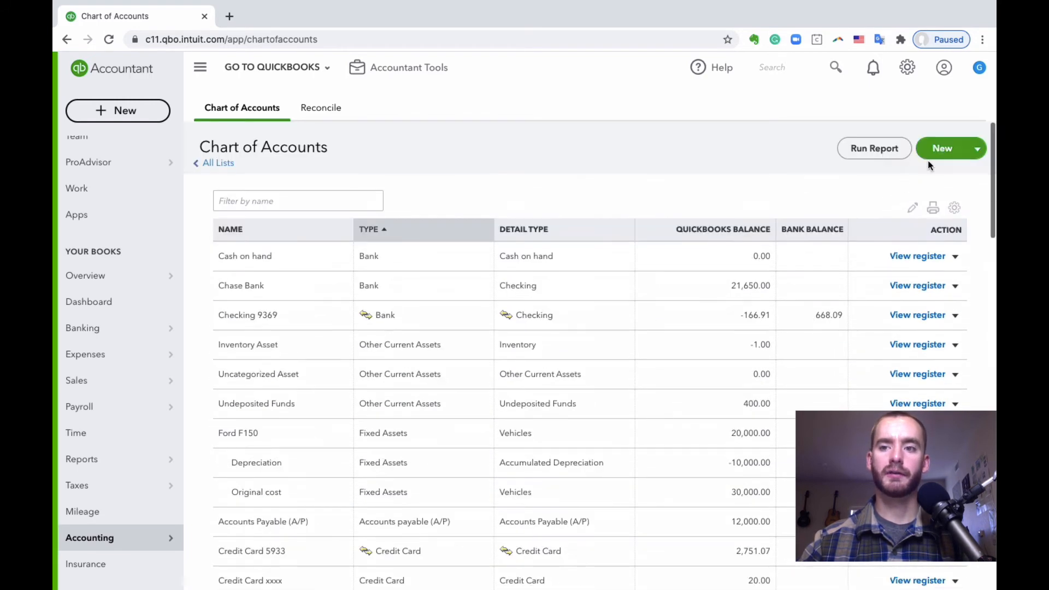
pyautogui.scroll(-5, 573, 329)
pyautogui.scroll(-2, 571, 327)
pyautogui.scroll(1, 571, 327)
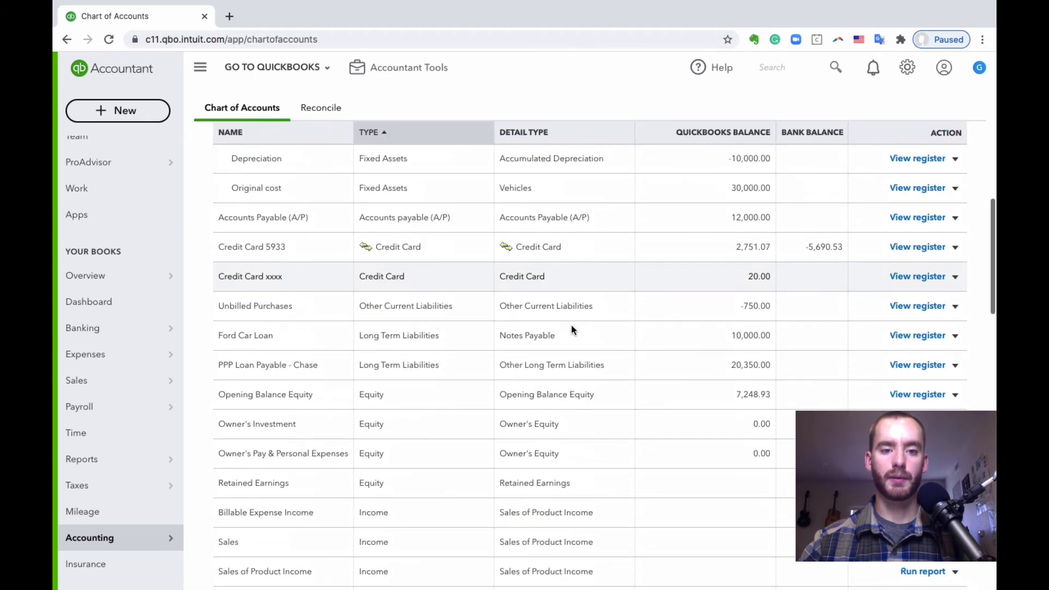
# Start a new account with account type Equity and detail type Partner's Equity
pyautogui.scroll(5, 571, 323)
pyautogui.click(934, 154)
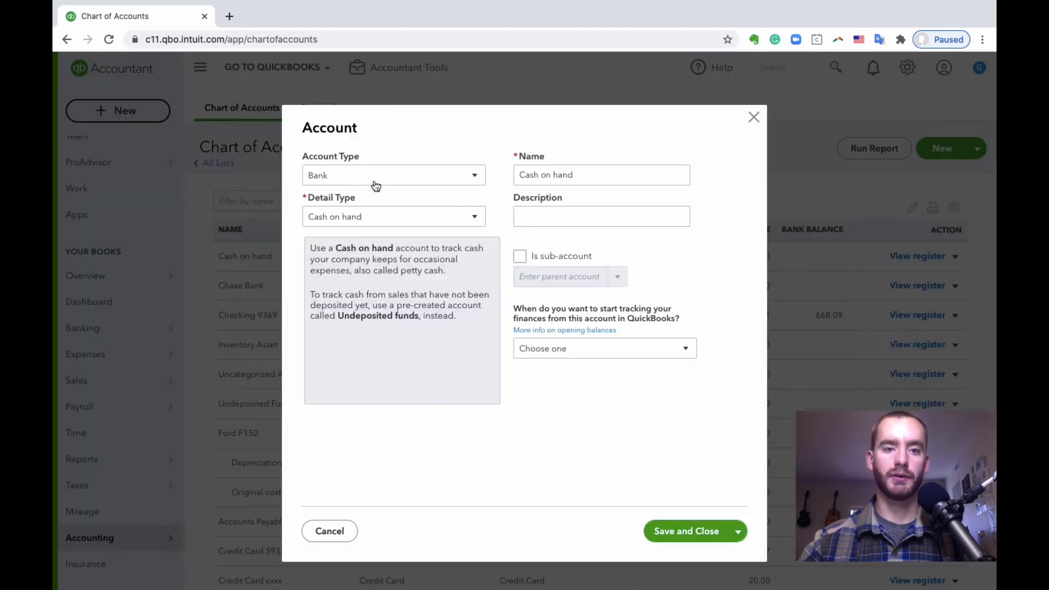
pyautogui.click(360, 180)
pyautogui.click(351, 299)
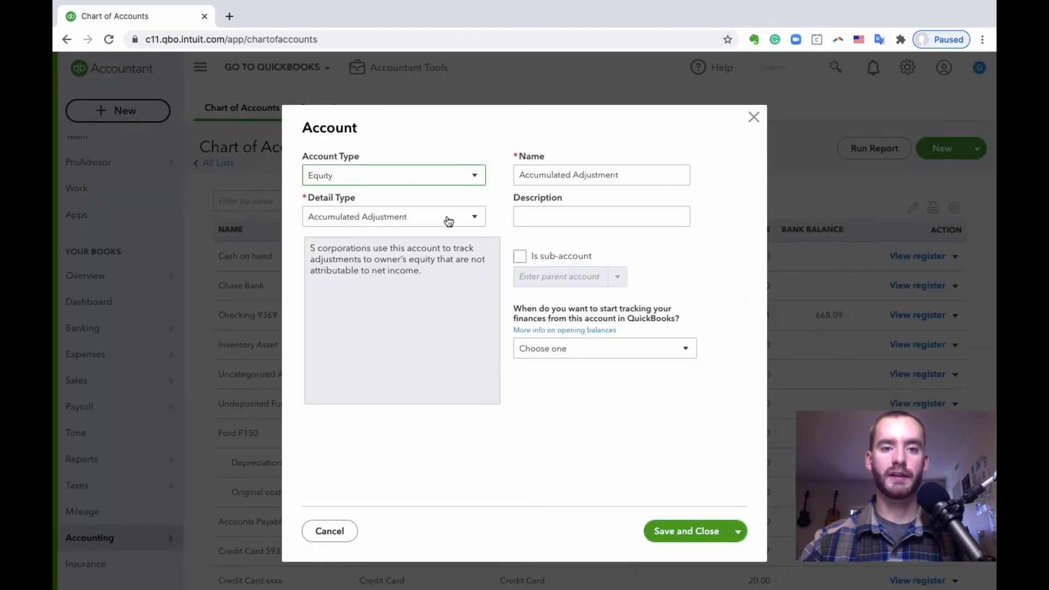
pyautogui.click(412, 219)
pyautogui.scroll(-2, 391, 303)
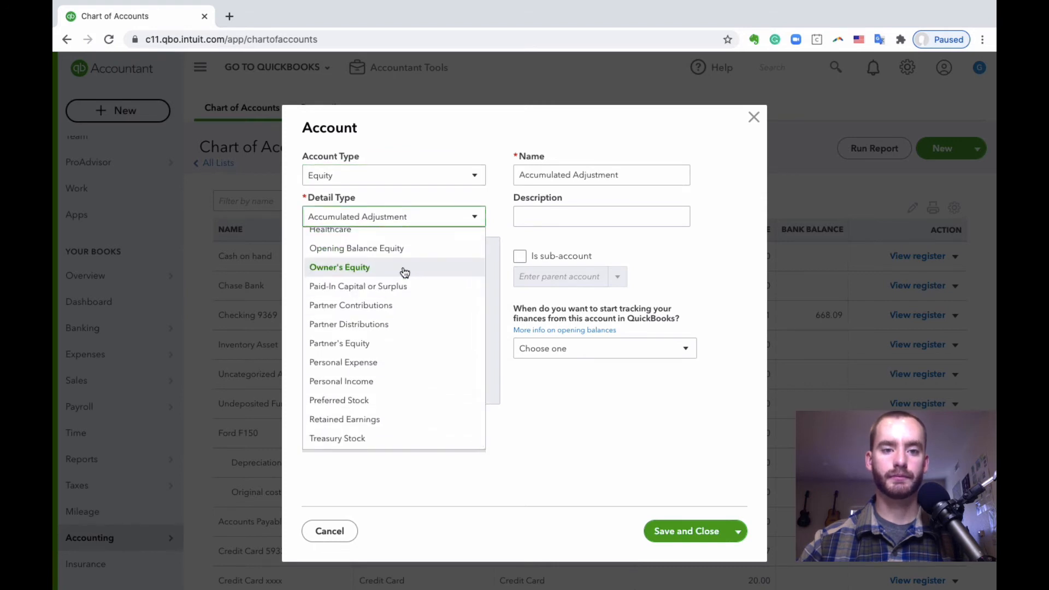
pyautogui.click(413, 343)
# Name the account Partner A Equity and save it, continuing with another new account
pyautogui.click(588, 176)
pyautogui.press('super+a')
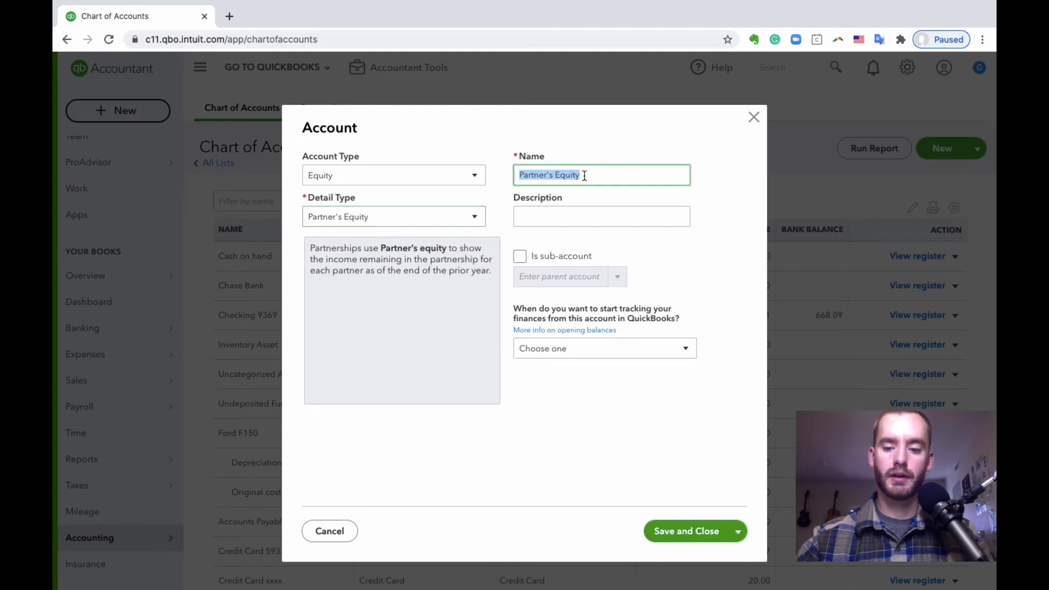
pyautogui.write('Partner')
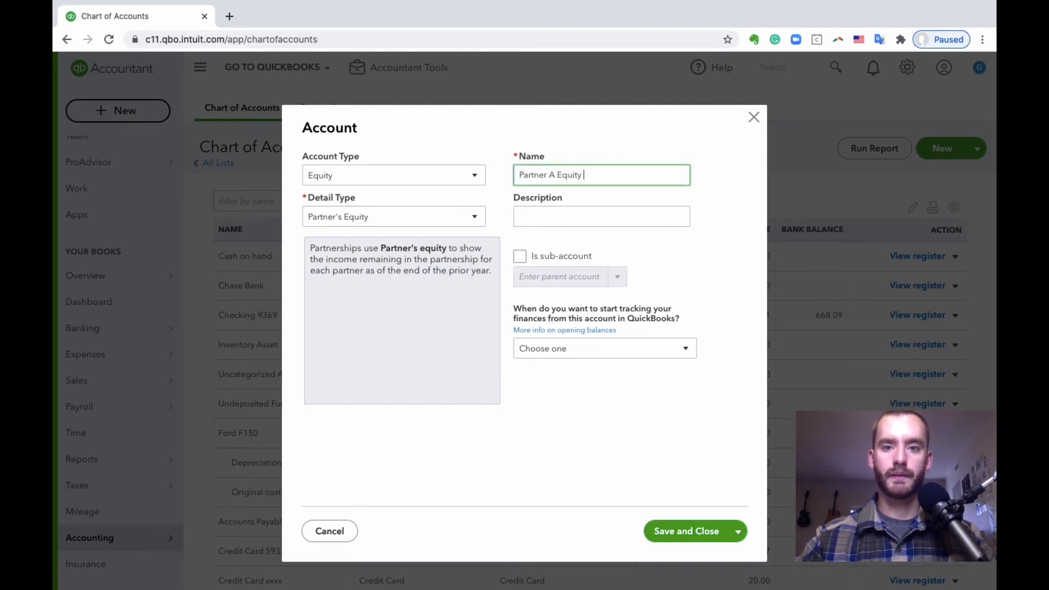
pyautogui.click(563, 277)
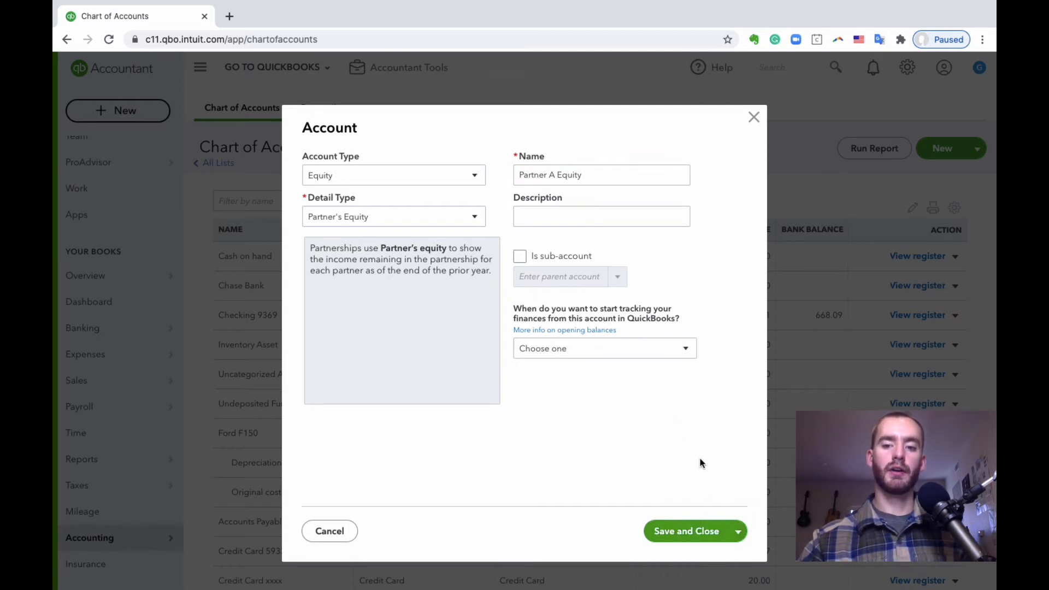
pyautogui.moveTo(738, 529)
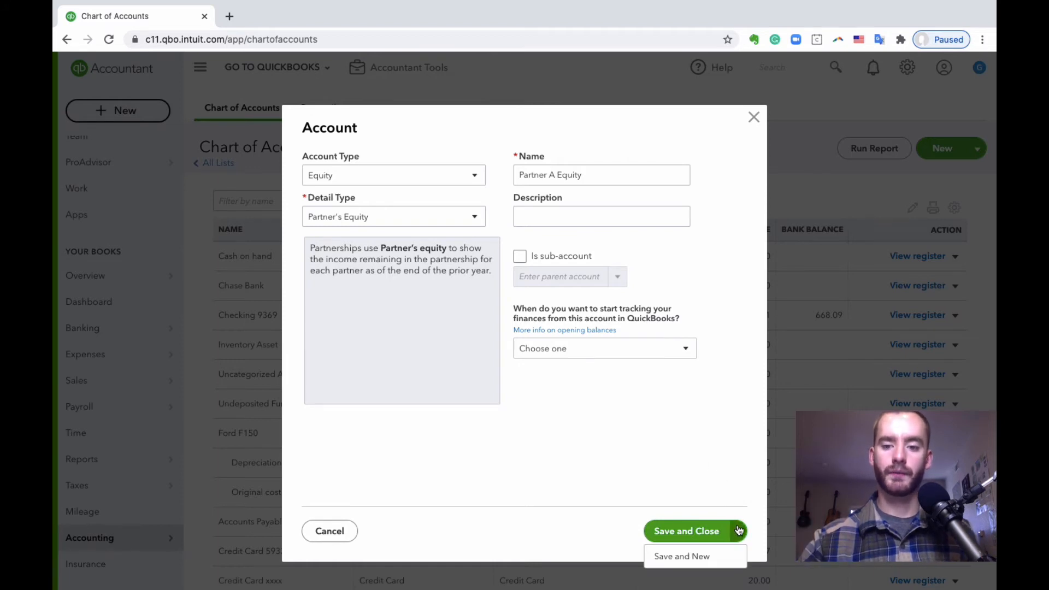
pyautogui.click(689, 556)
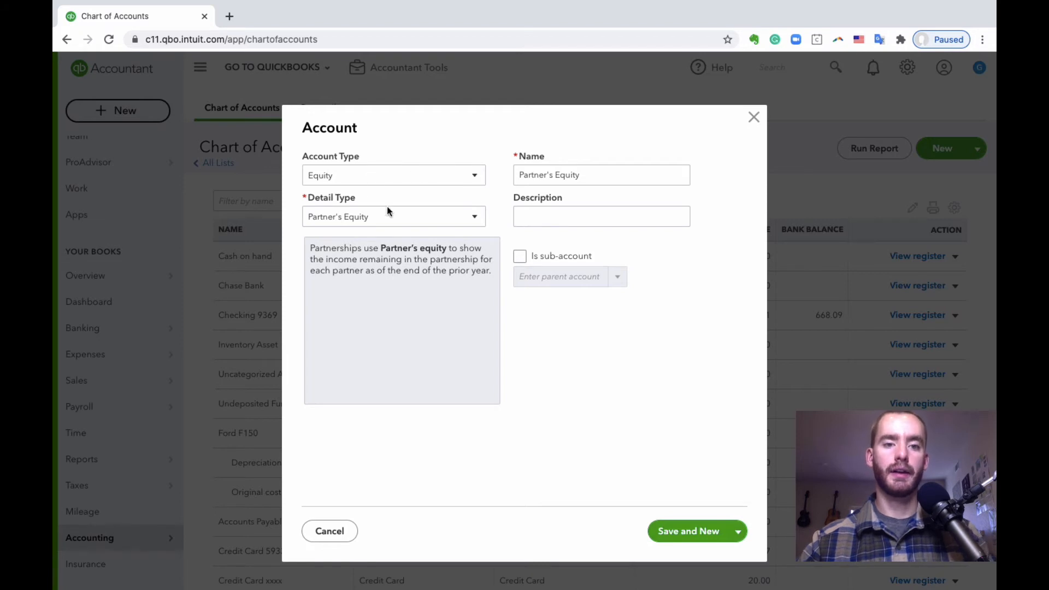
# Set the new equity account's detail type to Partner Contributions and name it Partner A Contributions
pyautogui.click(439, 221)
pyautogui.click(401, 308)
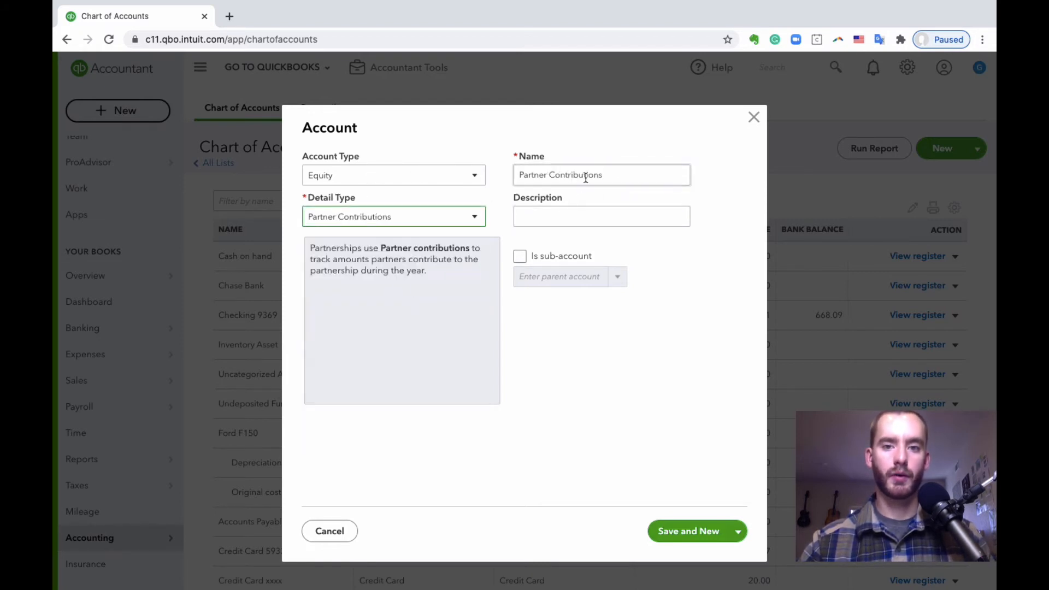
pyautogui.moveTo(628, 172); pyautogui.dragTo(556, 172)
pyautogui.click(556, 171)
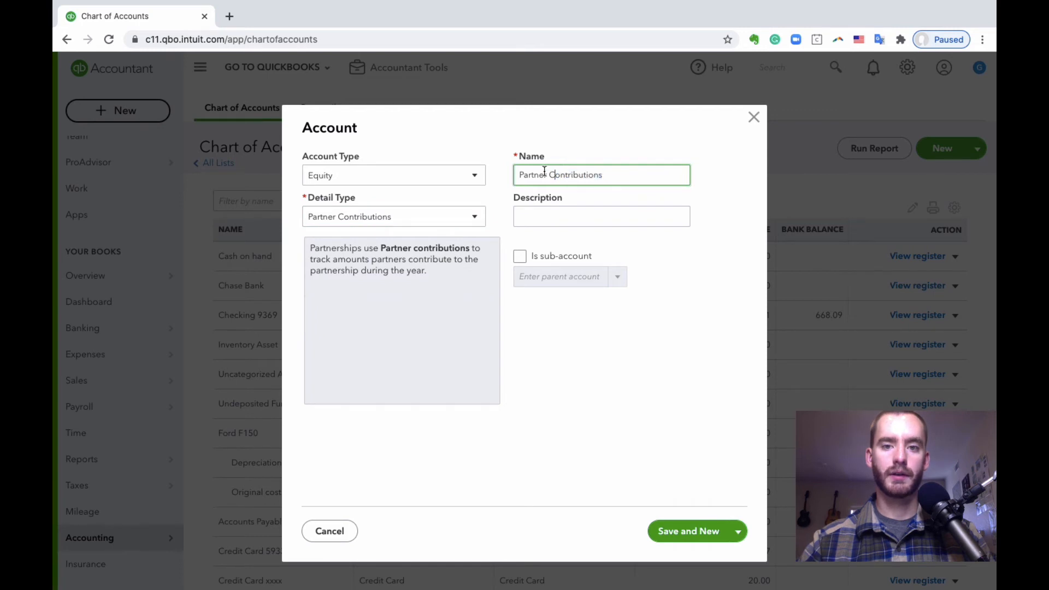
pyautogui.write('A')
pyautogui.click(635, 149)
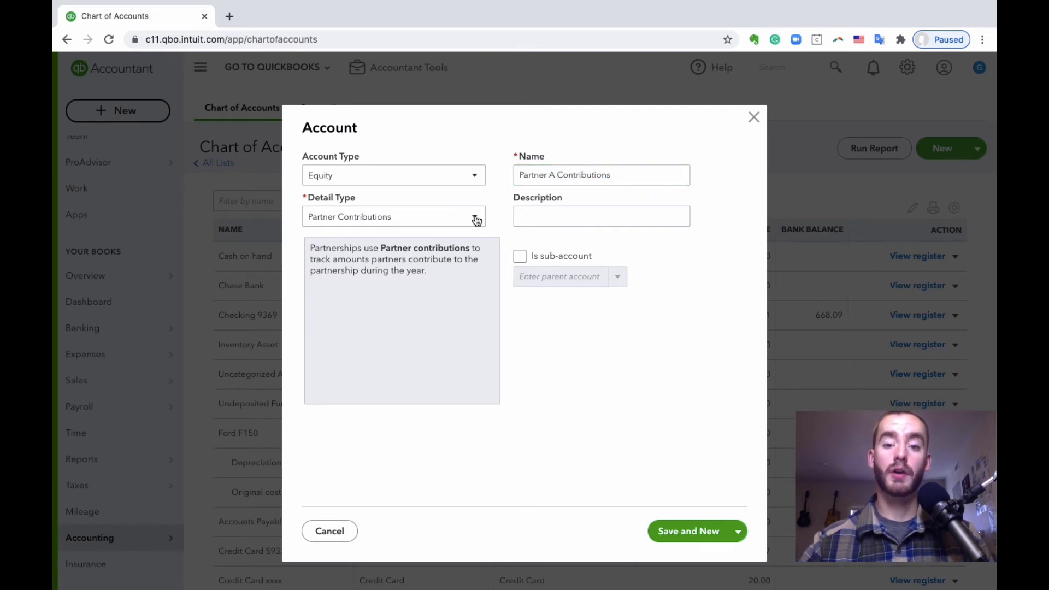
# Make Partner A Contributions a sub-account of Partner A Equity and save it, continuing with another new account
pyautogui.click(520, 256)
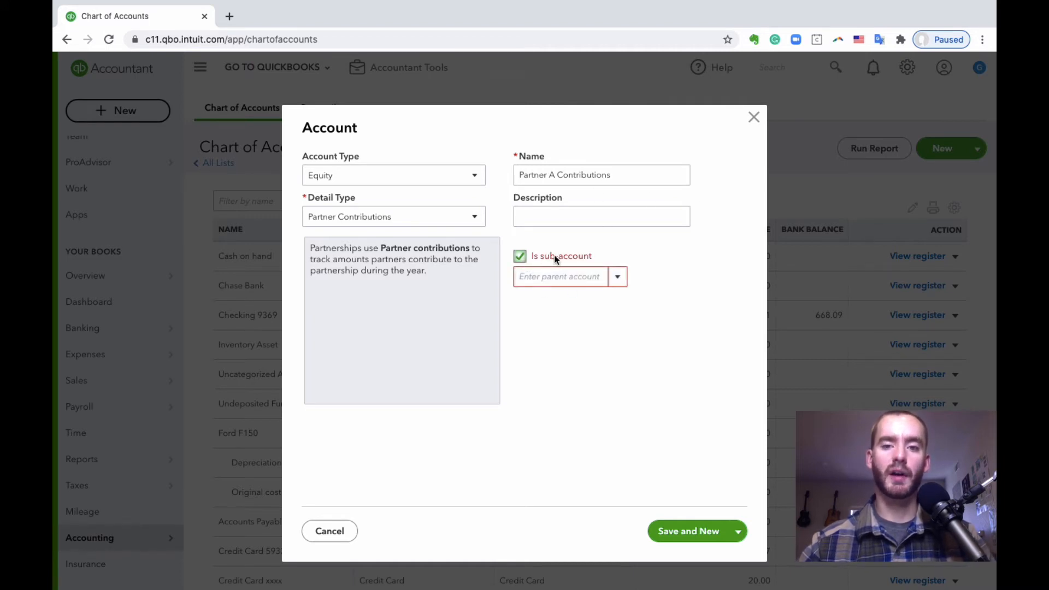
pyautogui.click(562, 278)
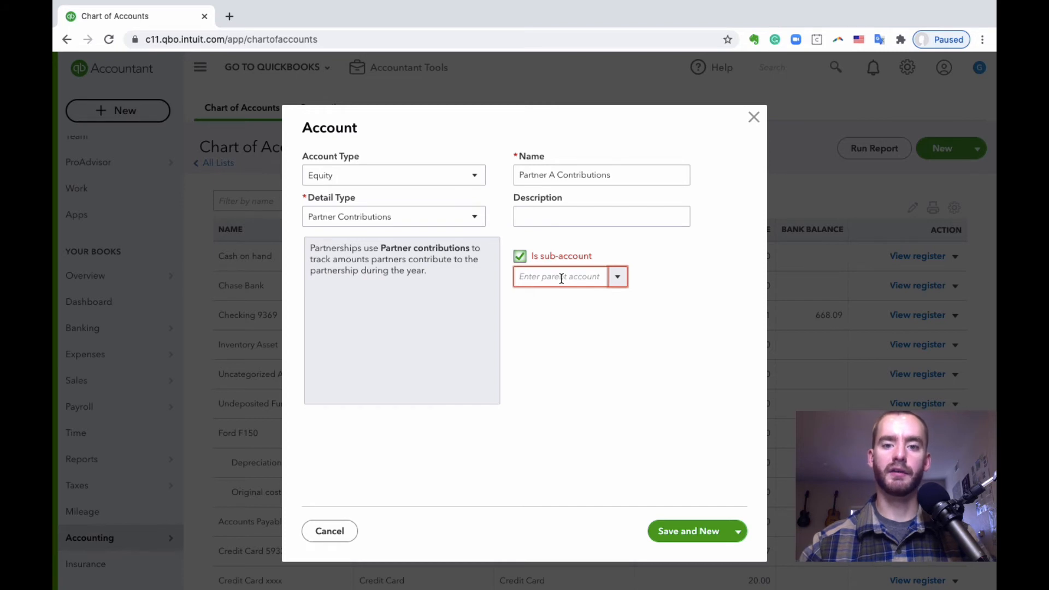
pyautogui.click(561, 278)
pyautogui.write('part')
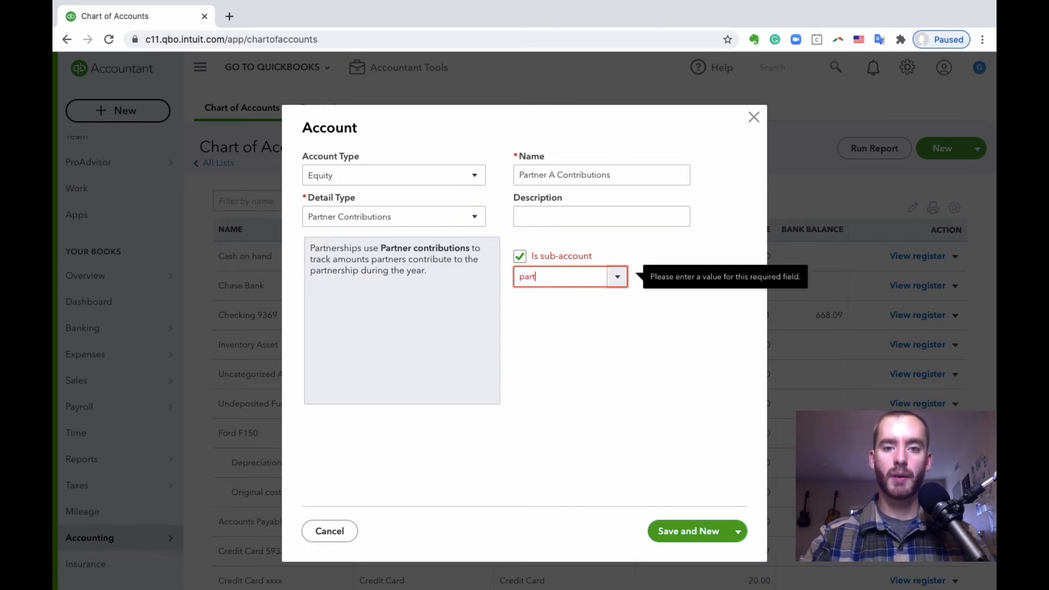
pyautogui.click(573, 301)
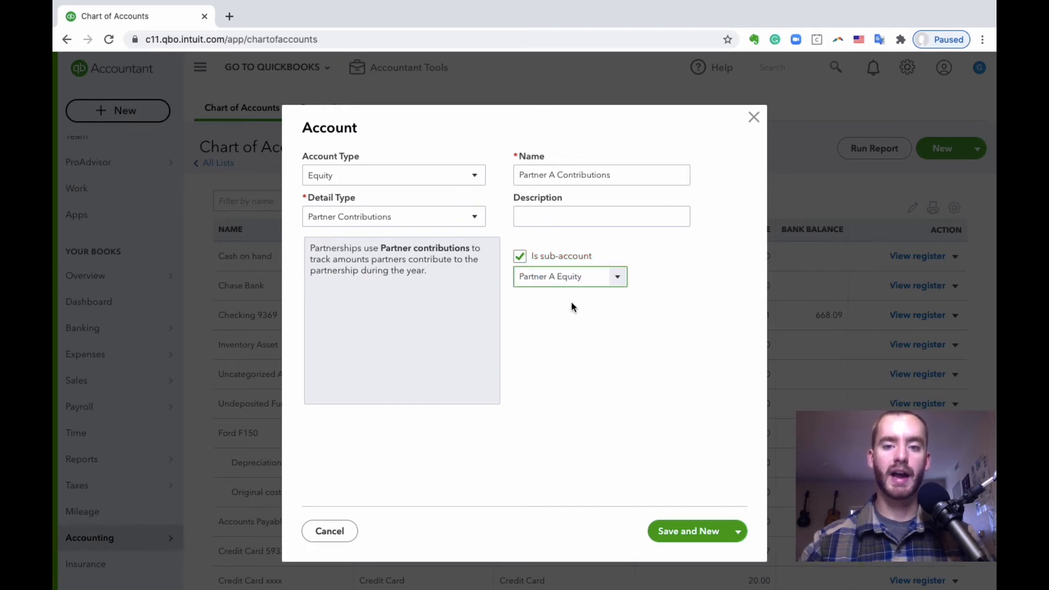
pyautogui.click(692, 528)
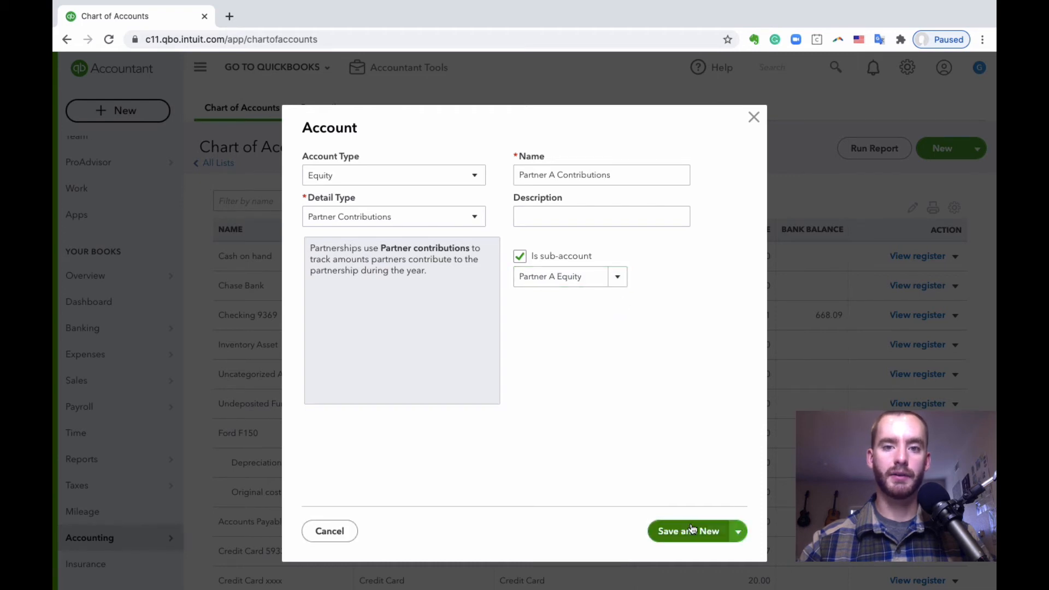
# Set the new equity account's detail type to Partner Distributions and name it Partner A Distributions
pyautogui.click(454, 215)
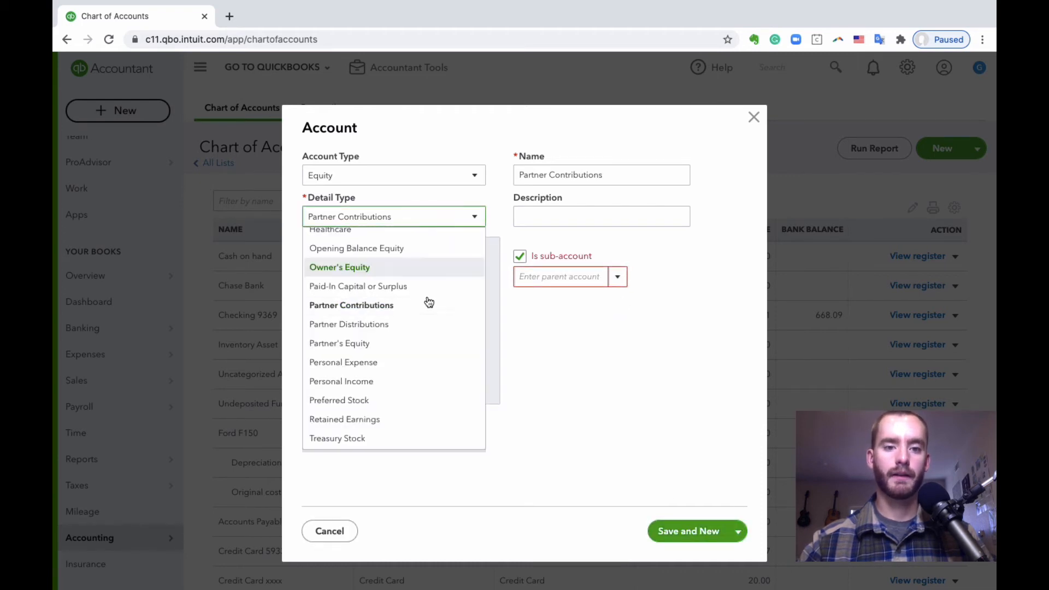
pyautogui.click(424, 318)
pyautogui.click(552, 179)
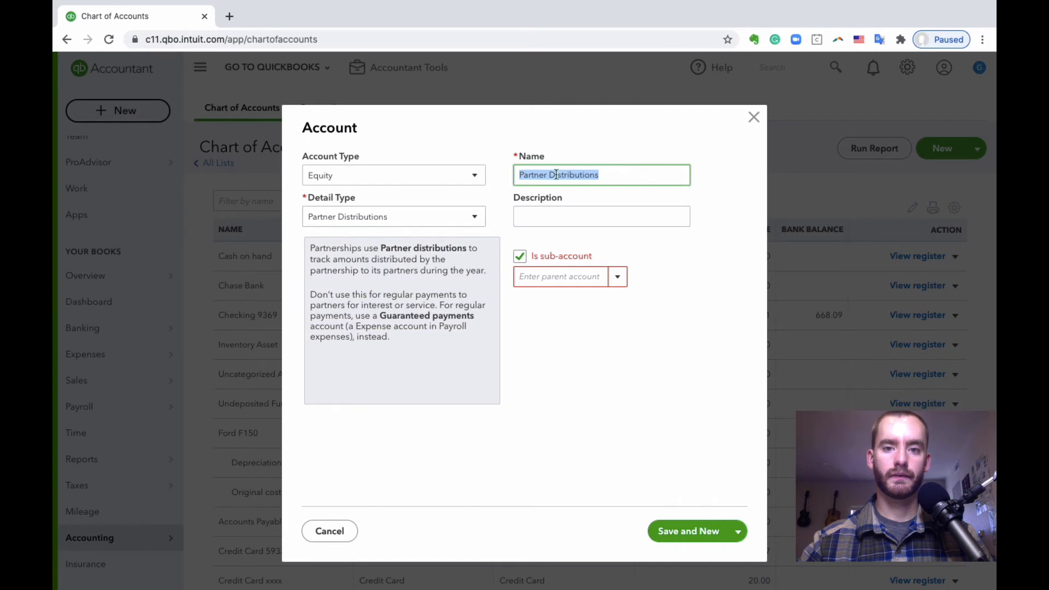
pyautogui.press('Home')
pyautogui.write('A')
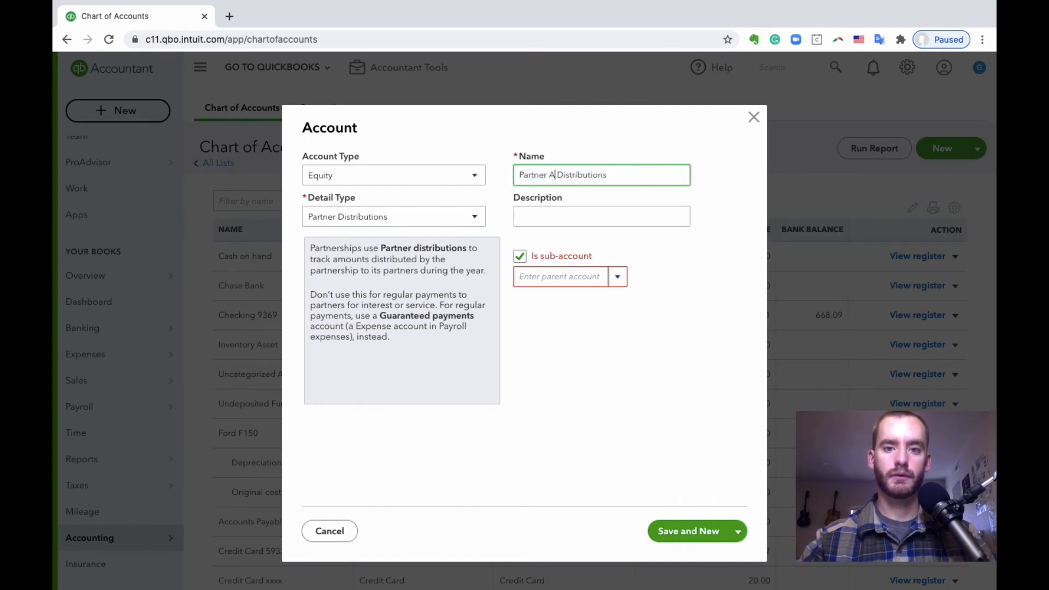
pyautogui.click(627, 152)
# Make Partner A Distributions a sub-account of Partner A Equity and save it, continuing with another new account
pyautogui.click(552, 275)
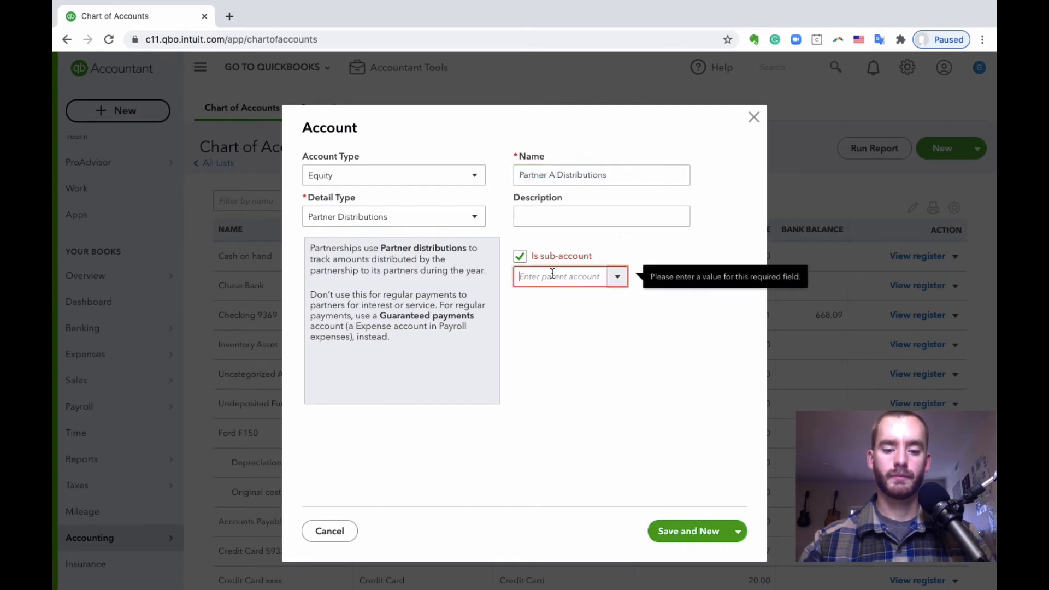
pyautogui.write('Partner A Equity')
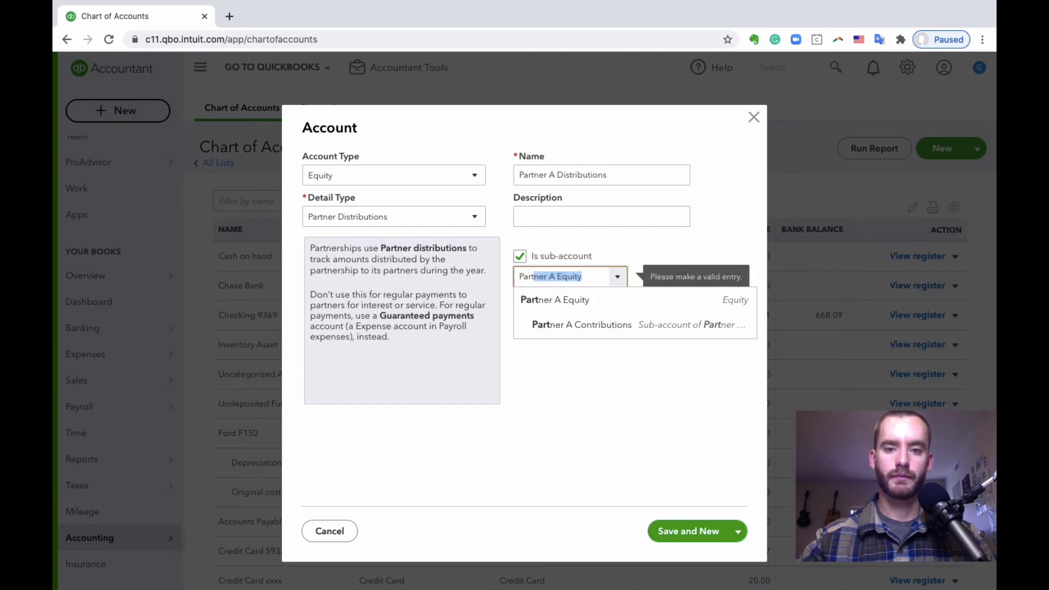
pyautogui.click(560, 300)
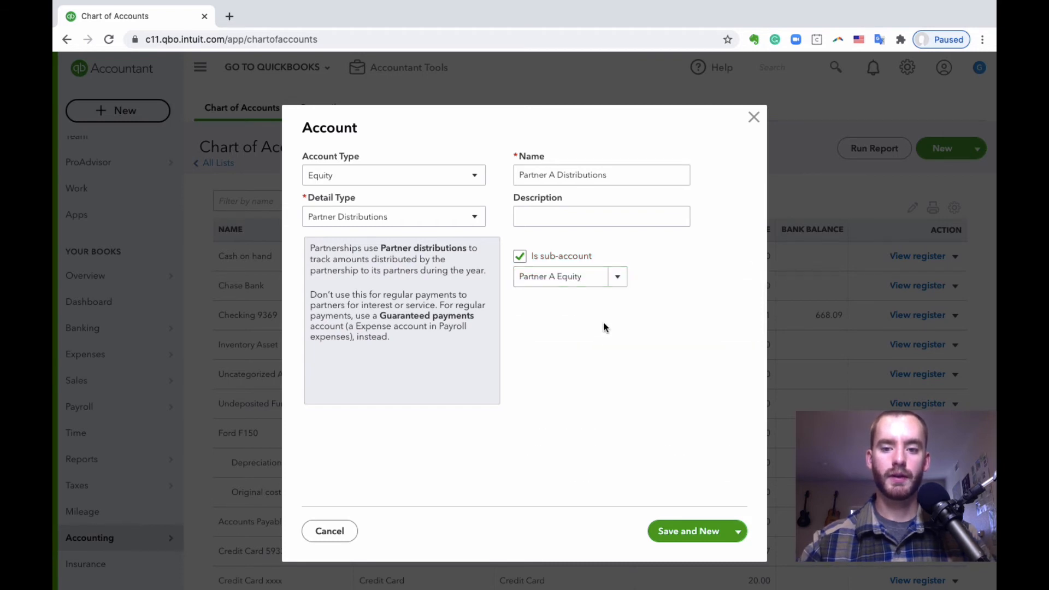
pyautogui.click(696, 535)
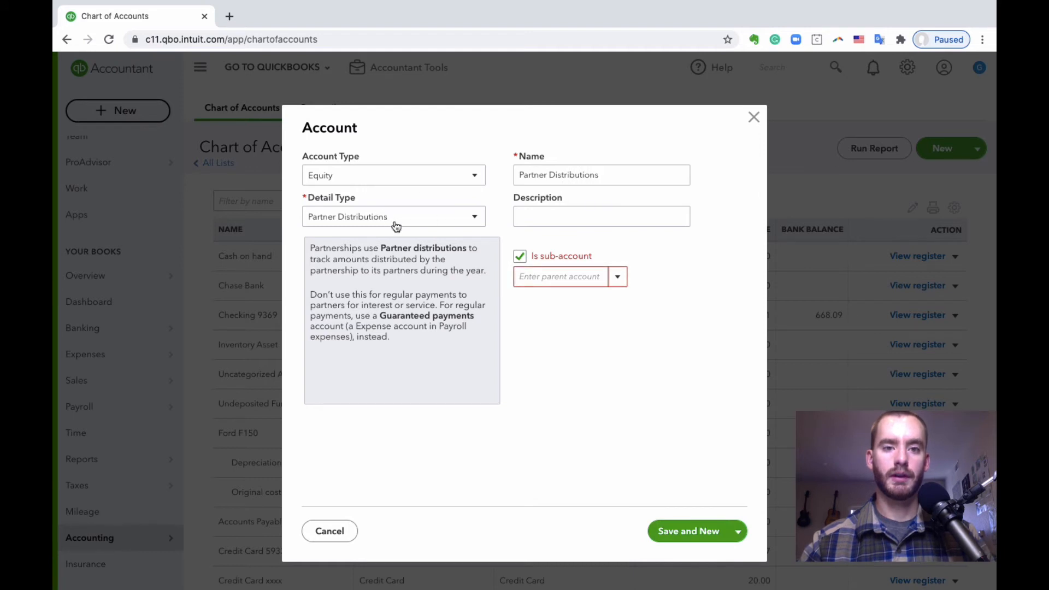
# Turn off the sub-account option for the new equity account and set its detail type to Partner's Equity
pyautogui.click(519, 256)
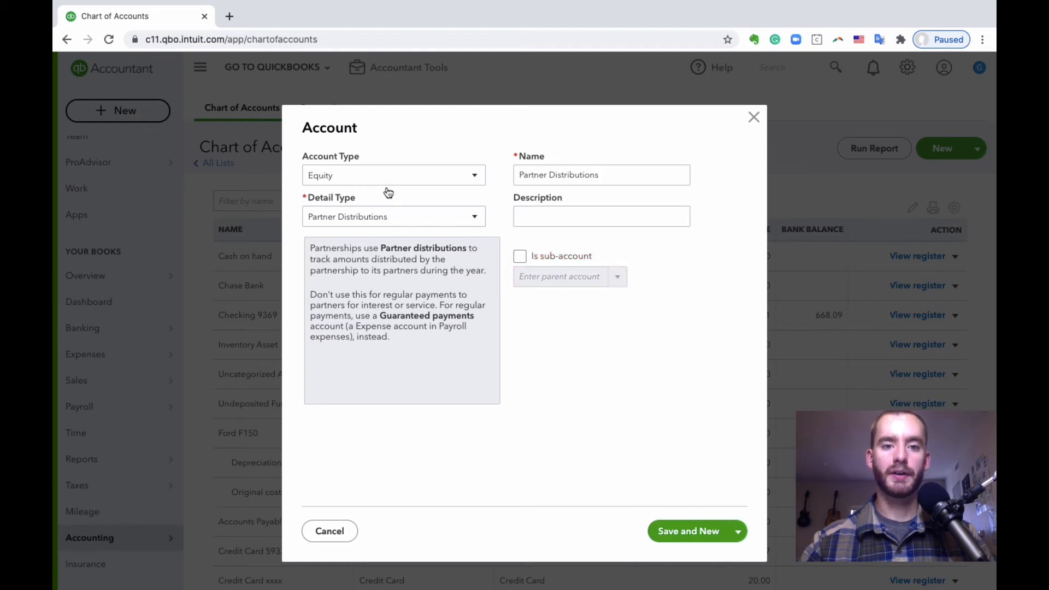
pyautogui.click(355, 217)
pyautogui.click(378, 269)
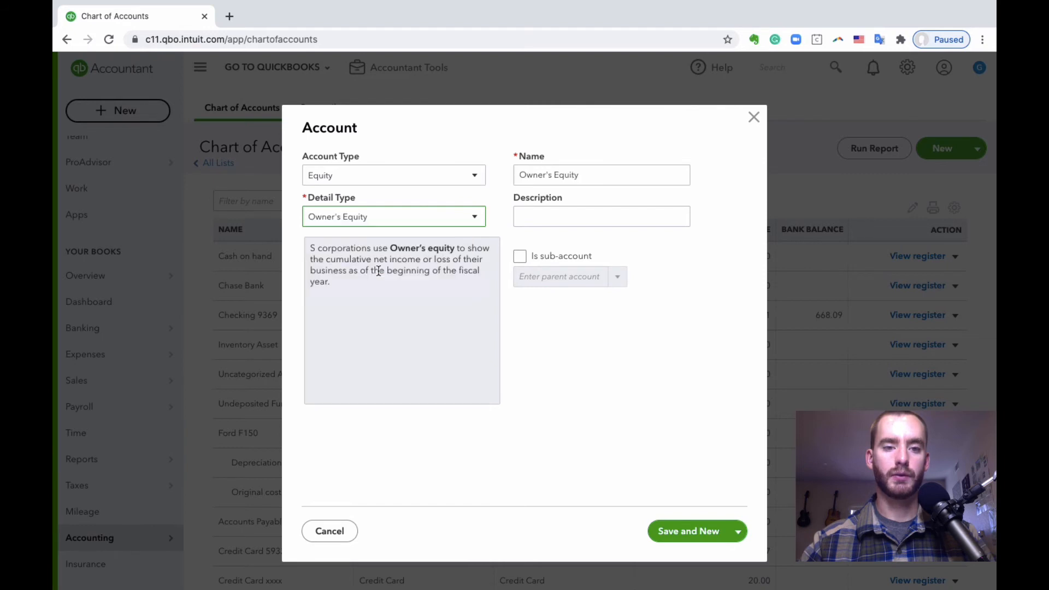
pyautogui.click(381, 220)
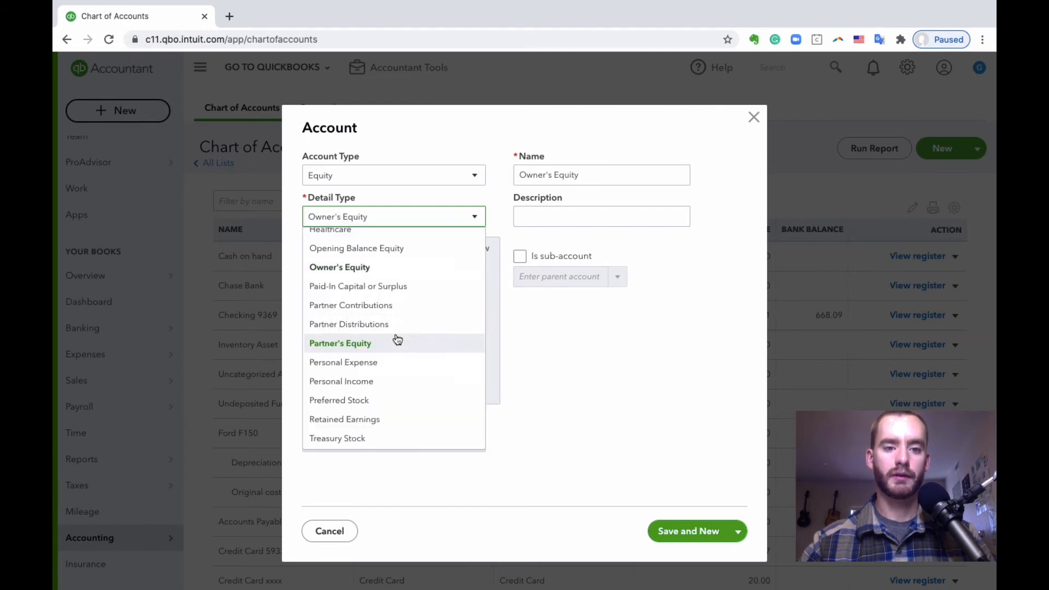
pyautogui.scroll(1, 398, 339)
pyautogui.click(396, 348)
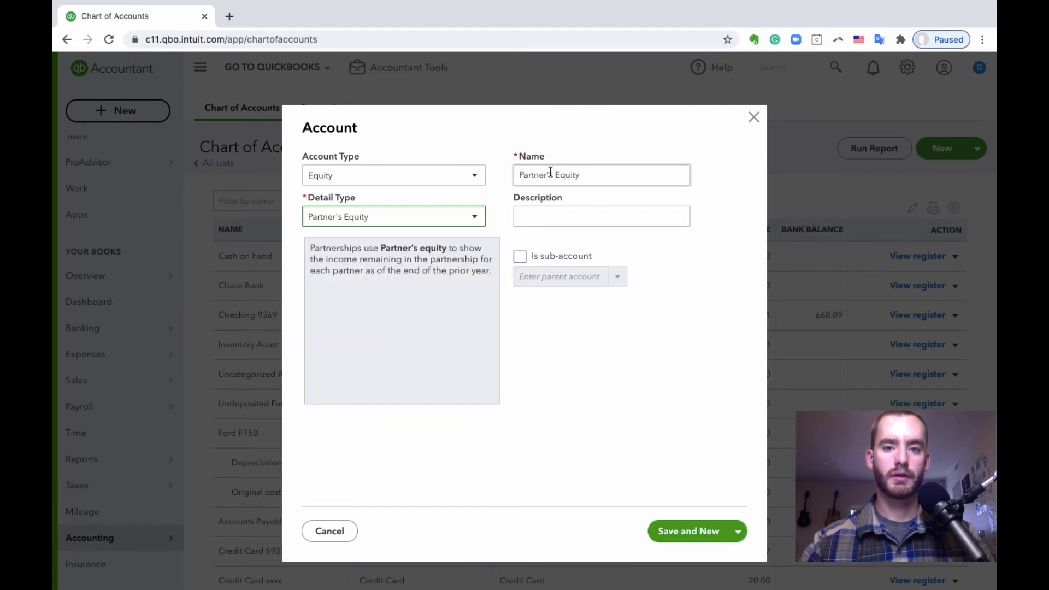
# Name the account Partner B Equity and save it, continuing with another new account
pyautogui.tripleClick(573, 174)
pyautogui.click(549, 175)
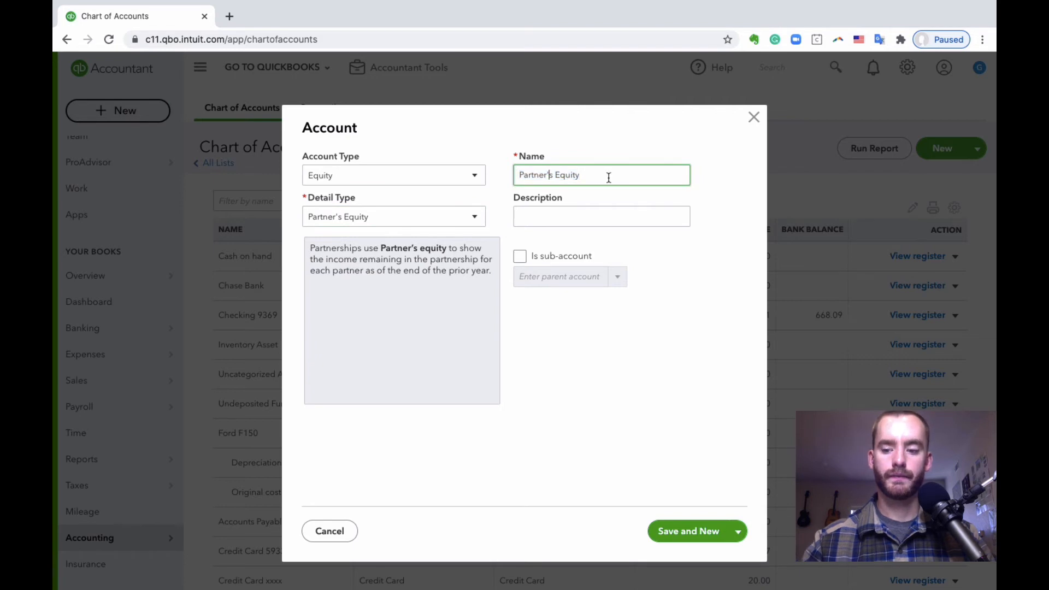
pyautogui.press('BackSpace')
pyautogui.press('Delete')
pyautogui.write('B')
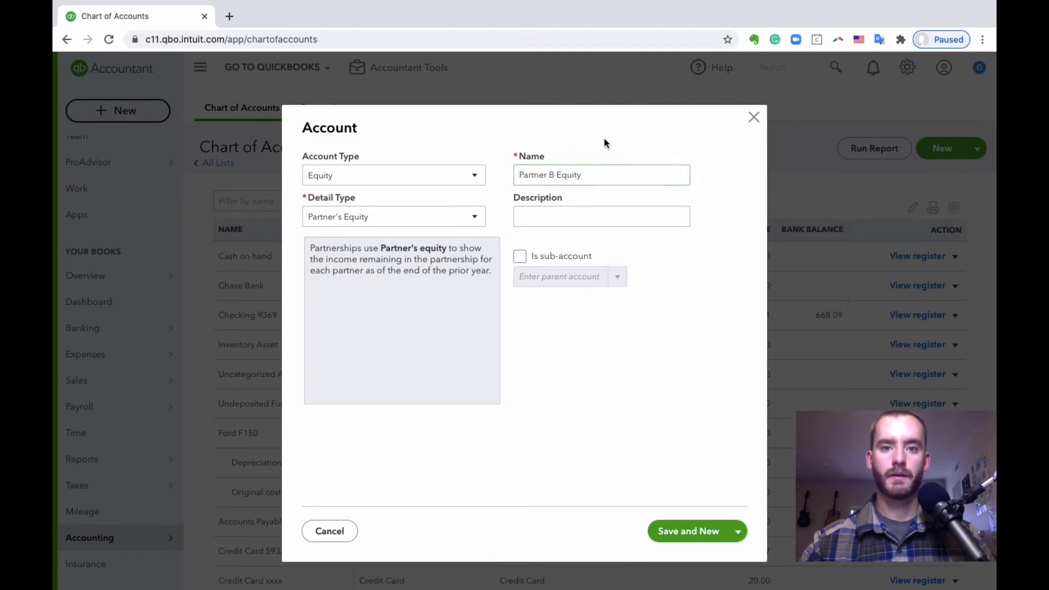
pyautogui.click(694, 530)
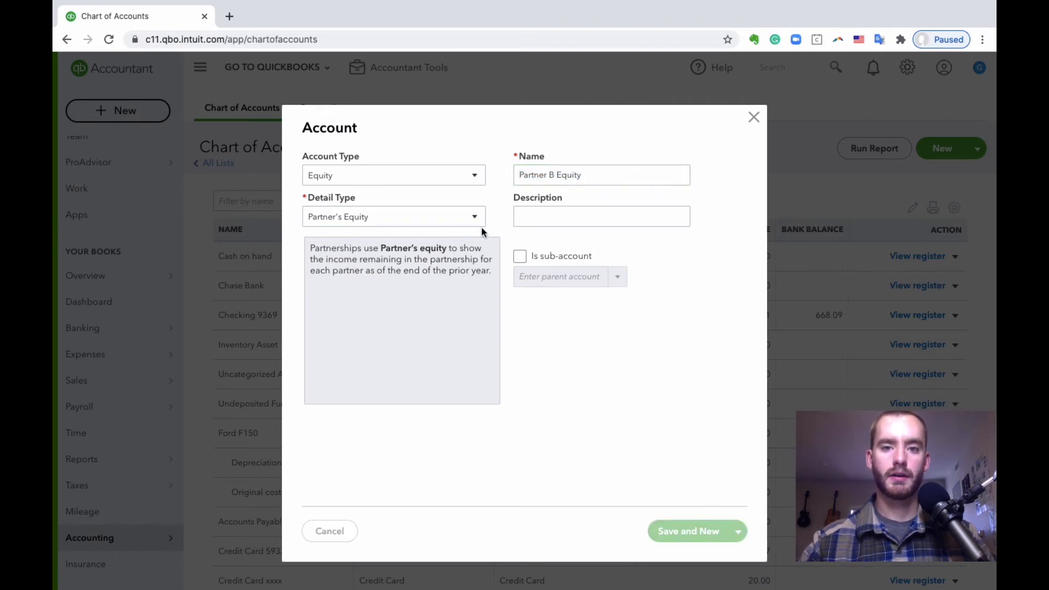
# Set the new equity account's detail type to Partner Contributions and name it Partner B Contributions
pyautogui.click(408, 223)
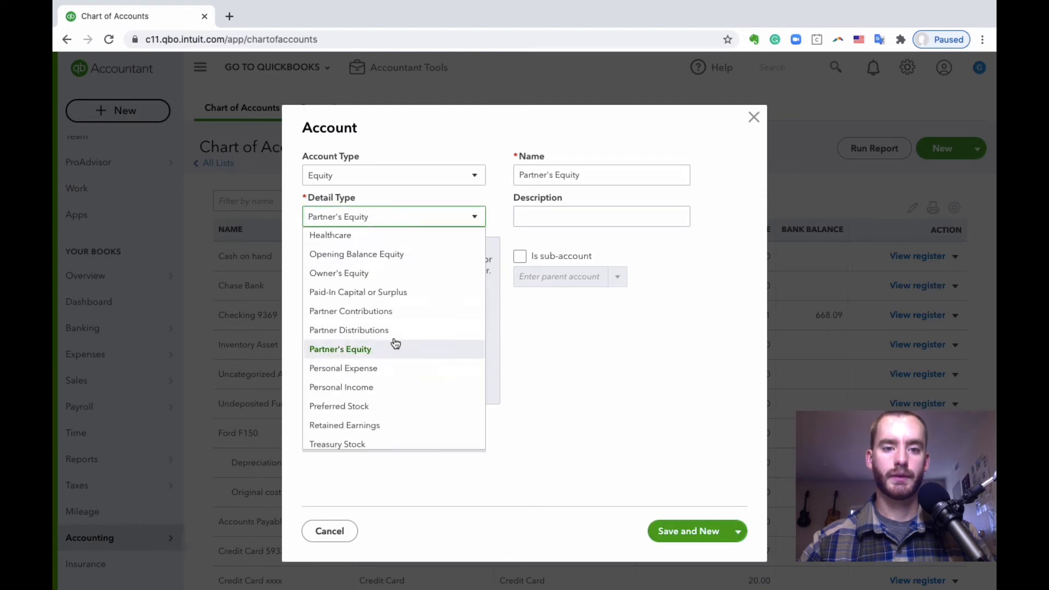
pyautogui.click(393, 312)
pyautogui.tripleClick(551, 174)
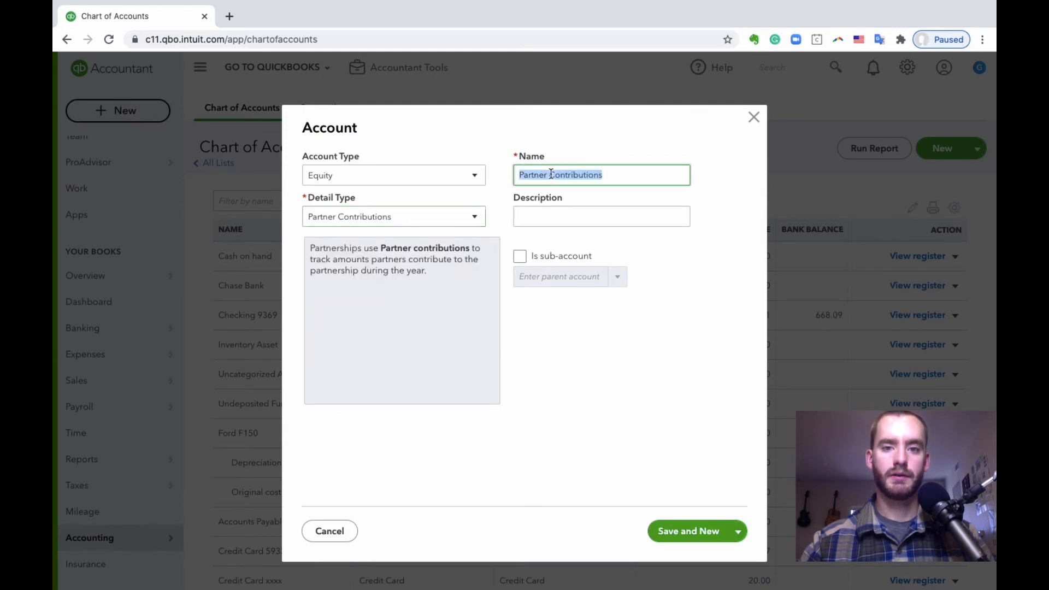
pyautogui.click(549, 174)
pyautogui.write('B')
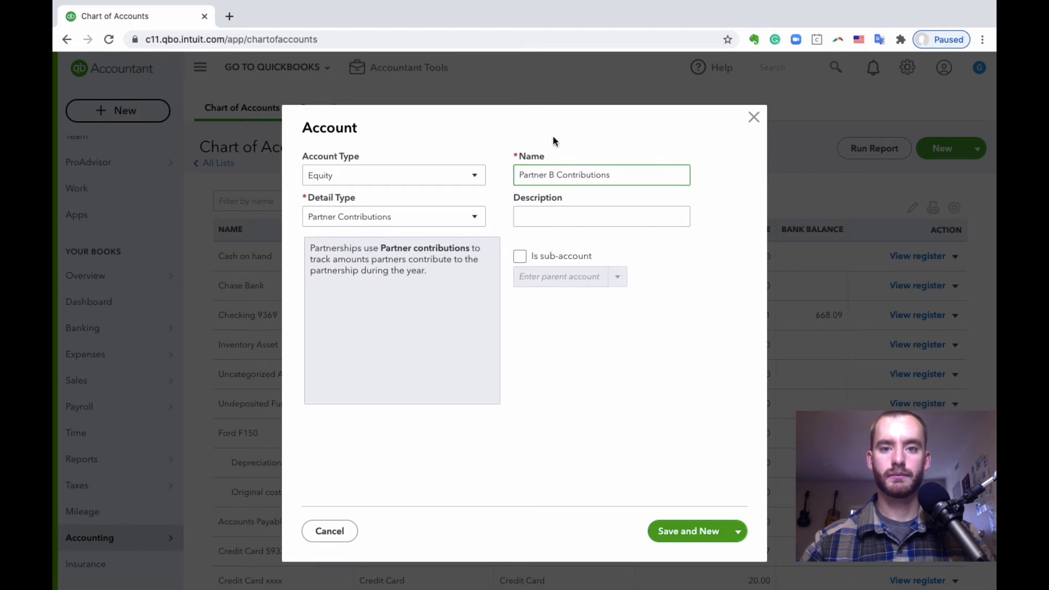
# Make Partner B Contributions a sub-account of Partner B Equity and save it, continuing with another new account
pyautogui.click(520, 256)
pyautogui.click(532, 271)
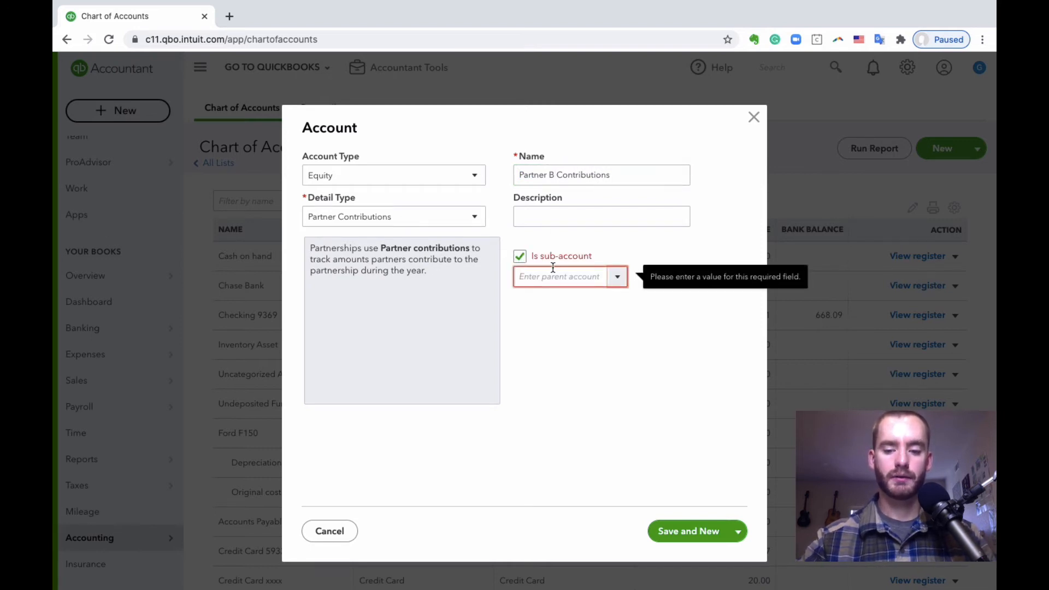
pyautogui.write('partner b')
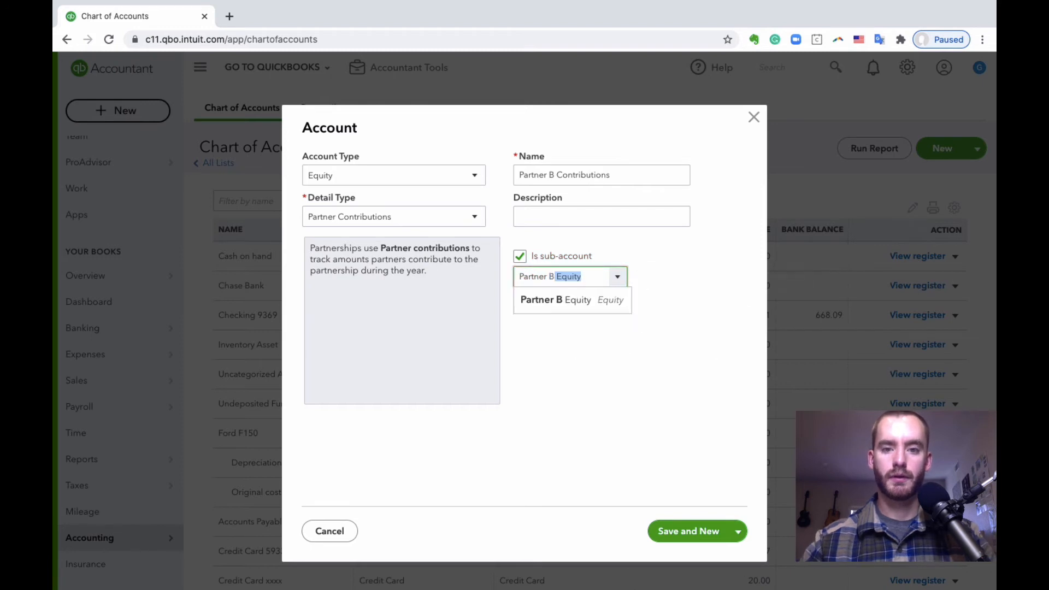
pyautogui.click(564, 295)
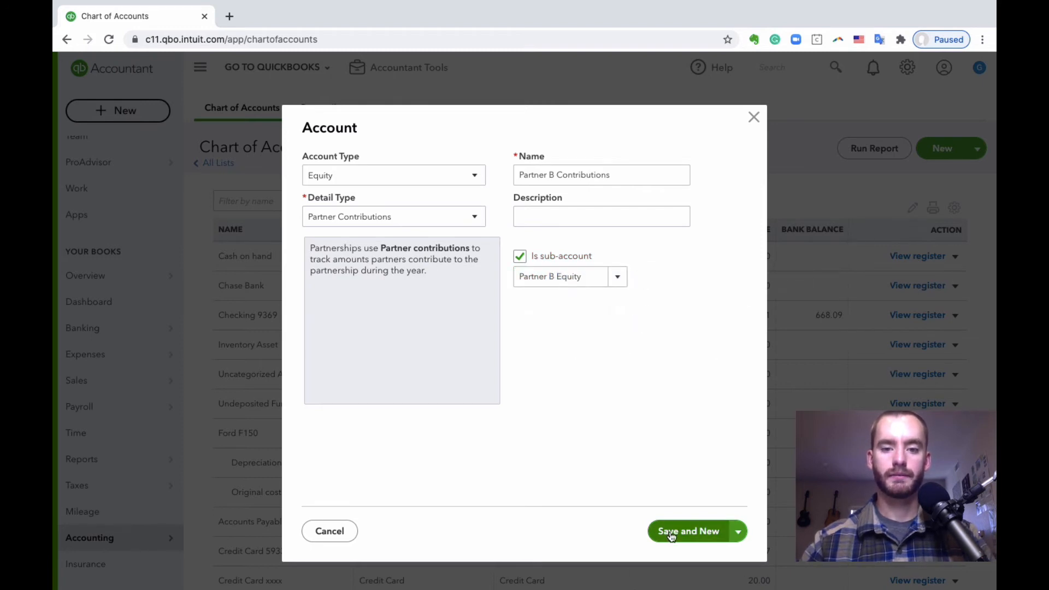
# Set the new equity account's detail type to Partner Distributions and name it Partner B Distributions
pyautogui.click(411, 224)
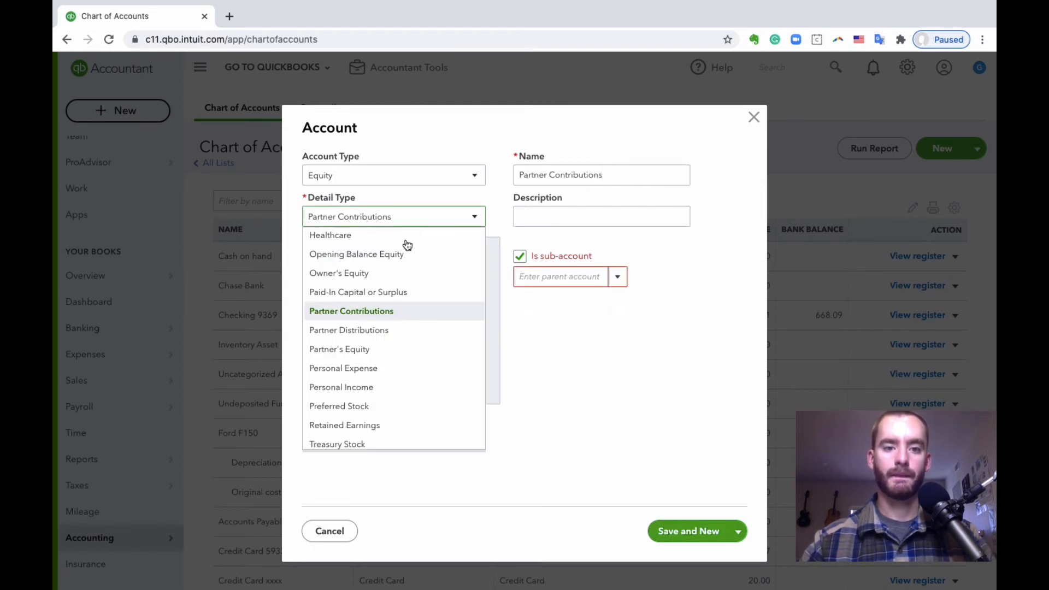
pyautogui.click(396, 329)
pyautogui.click(552, 172)
pyautogui.click(552, 173)
pyautogui.write('B Dis')
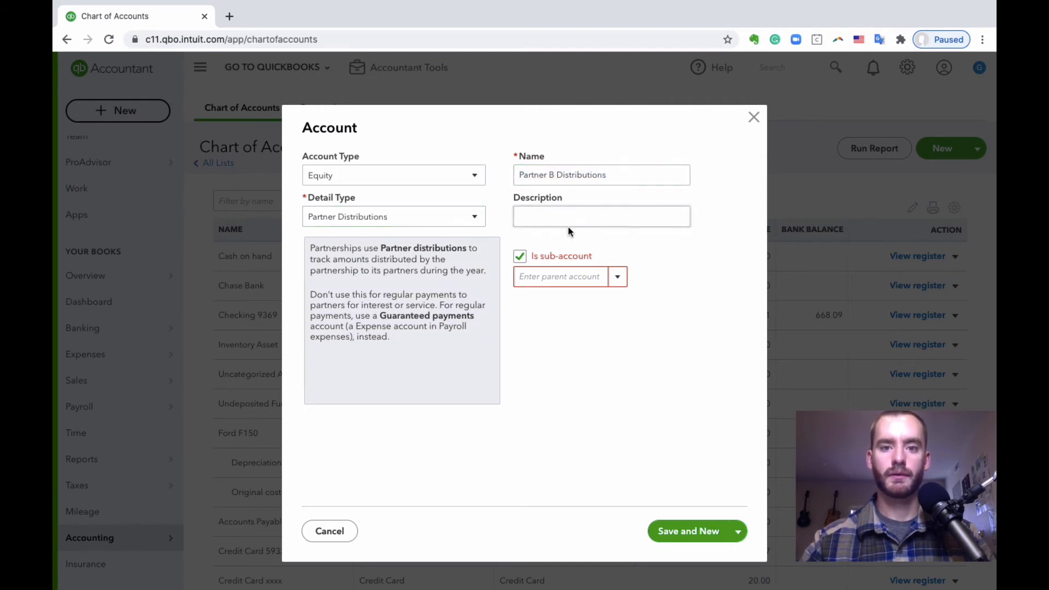
# Make Partner B Distributions a sub-account of Partner B Equity, then save it and close the account form
pyautogui.click(542, 273)
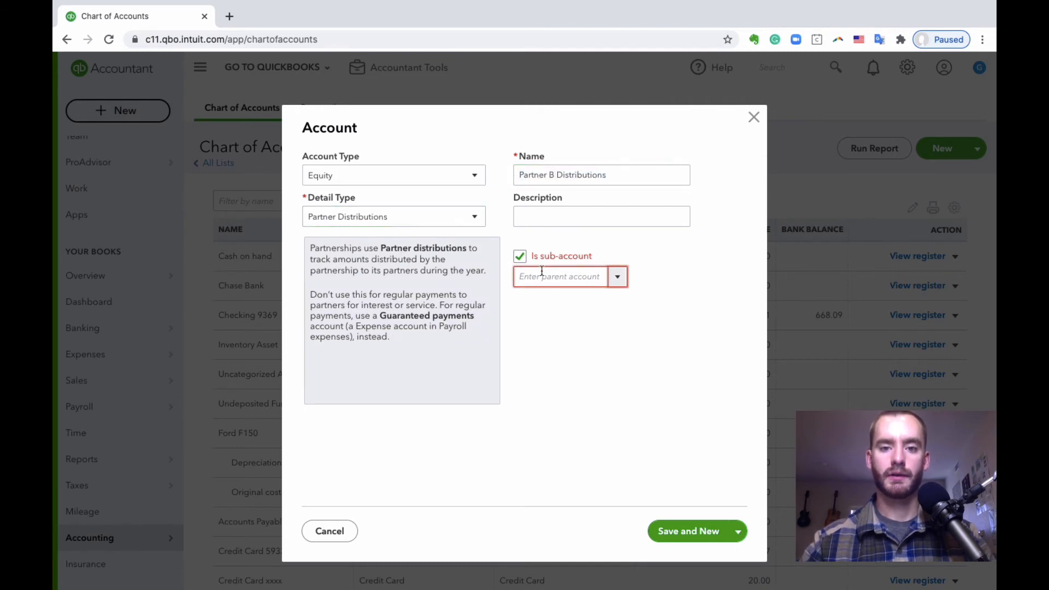
pyautogui.write('part')
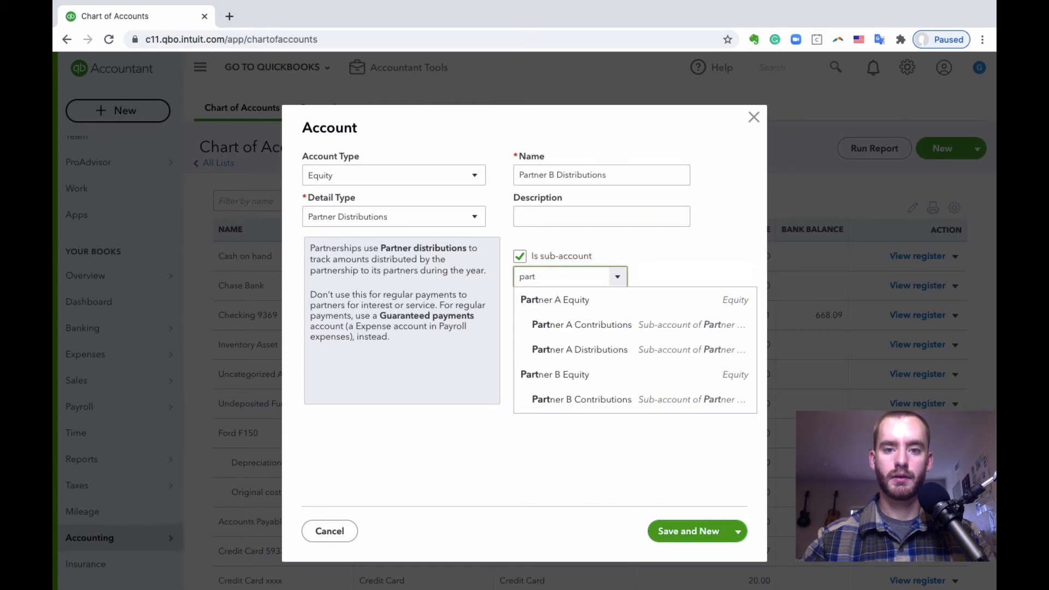
pyautogui.click(592, 376)
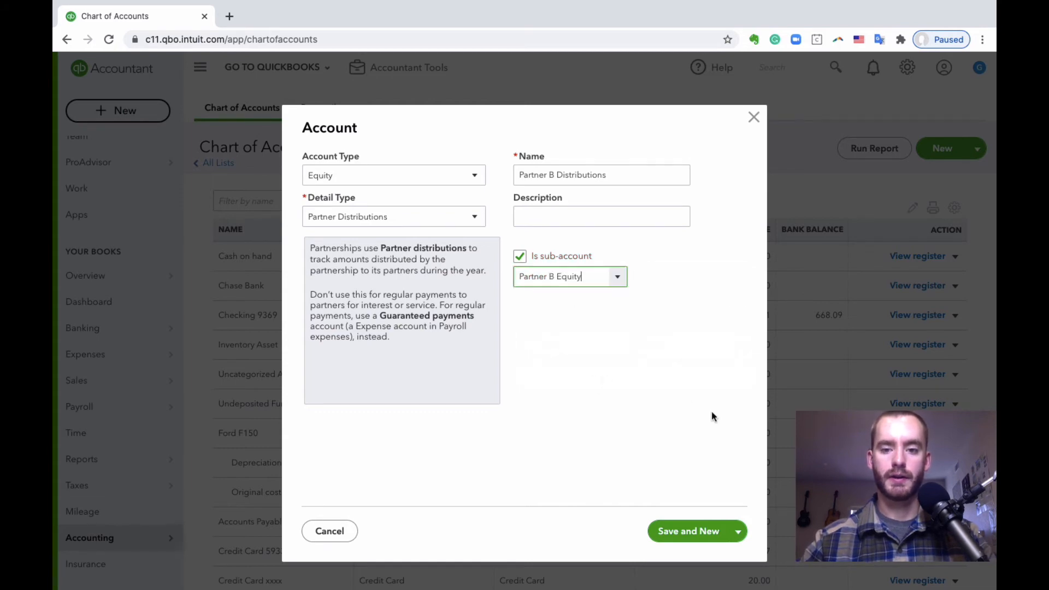
pyautogui.click(736, 531)
pyautogui.click(704, 555)
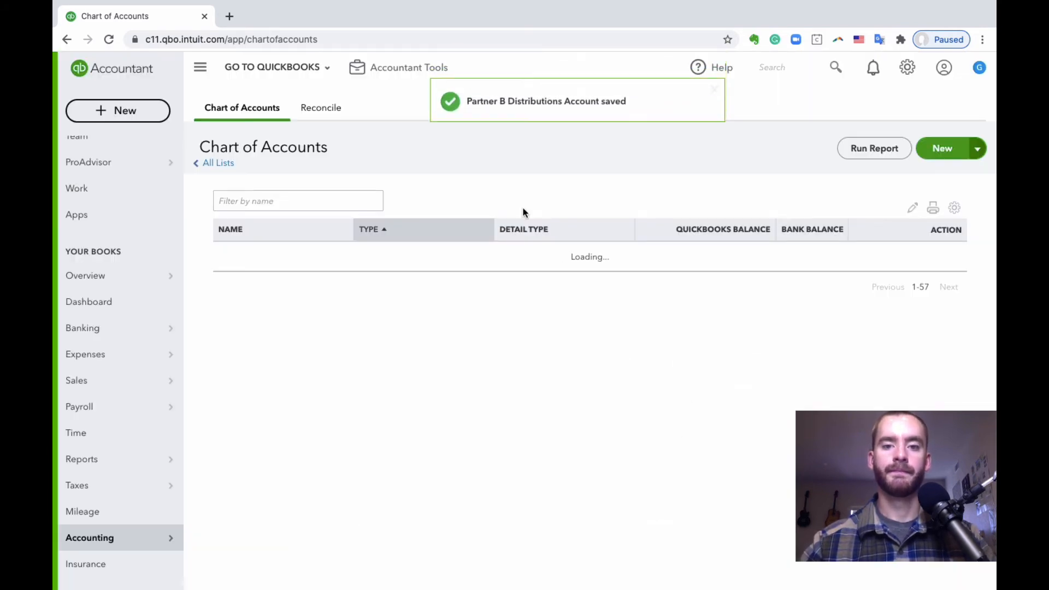
# Review the partner equity accounts with their sub-accounts and the income accounts in the chart of accounts
pyautogui.scroll(-5, 522, 211)
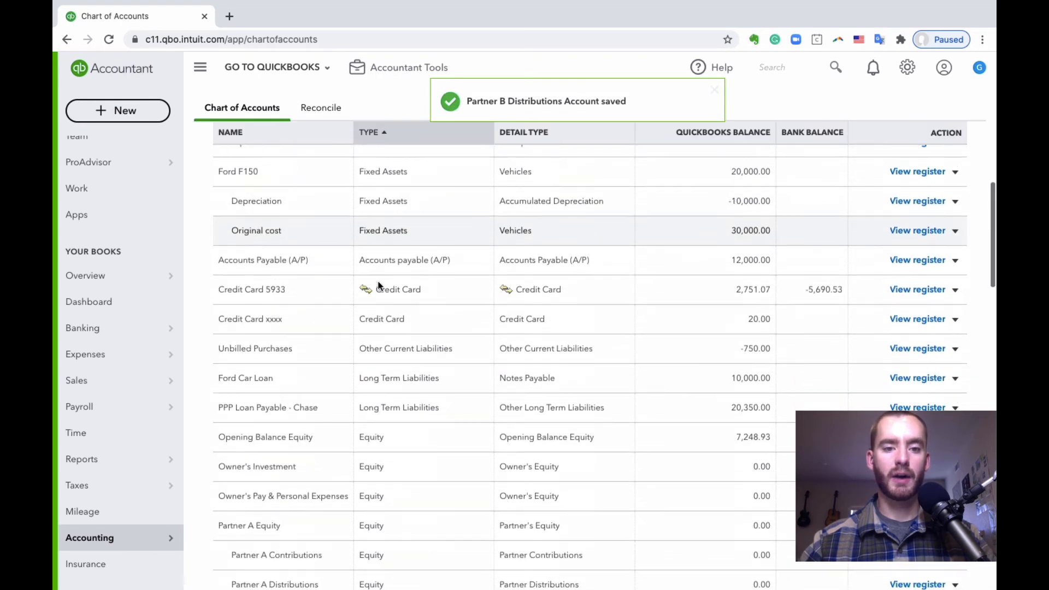
pyautogui.scroll(-5, 420, 345)
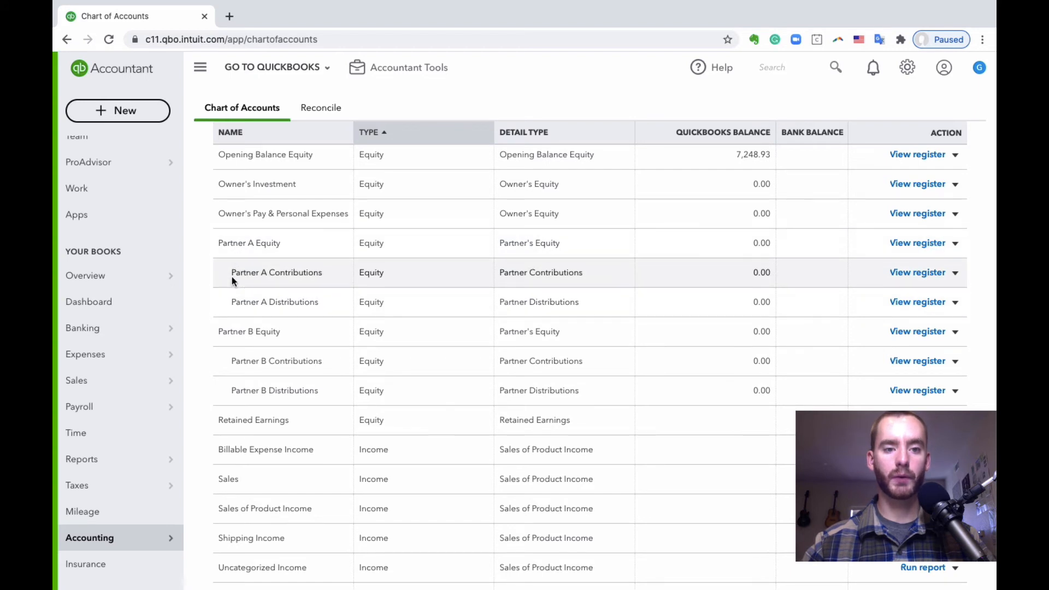
pyautogui.scroll(-1, 228, 284)
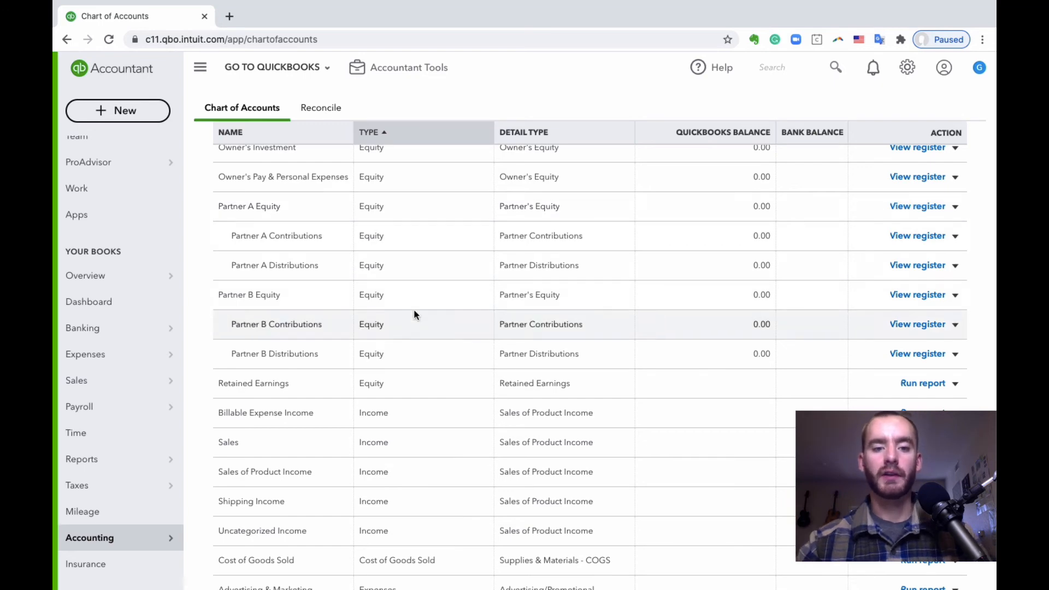
pyautogui.scroll(-3, 407, 249)
pyautogui.scroll(-1, 410, 317)
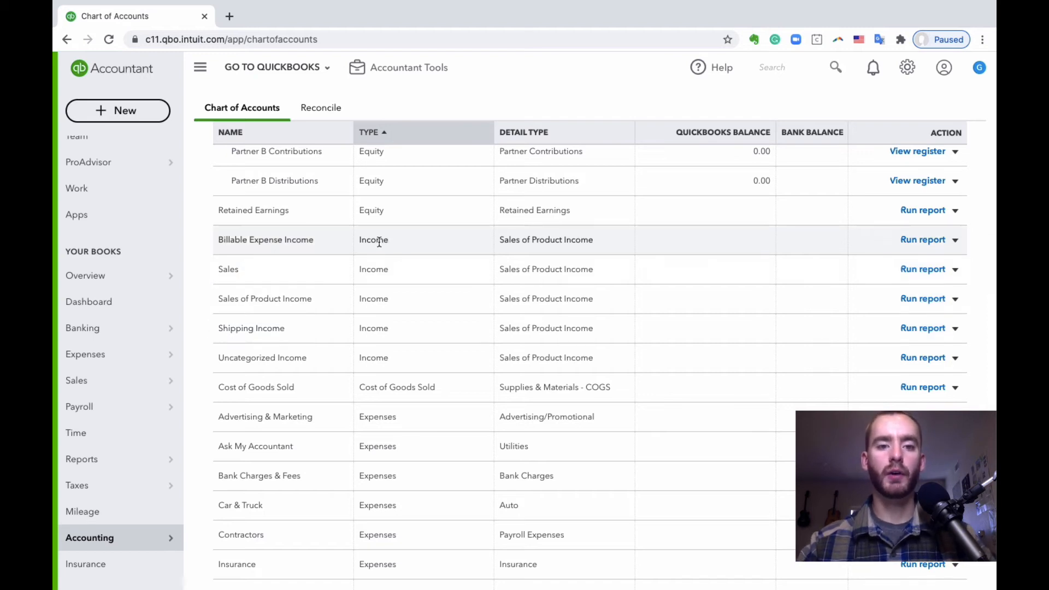
pyautogui.moveTo(376, 240); pyautogui.dragTo(379, 346)
pyautogui.click(379, 349)
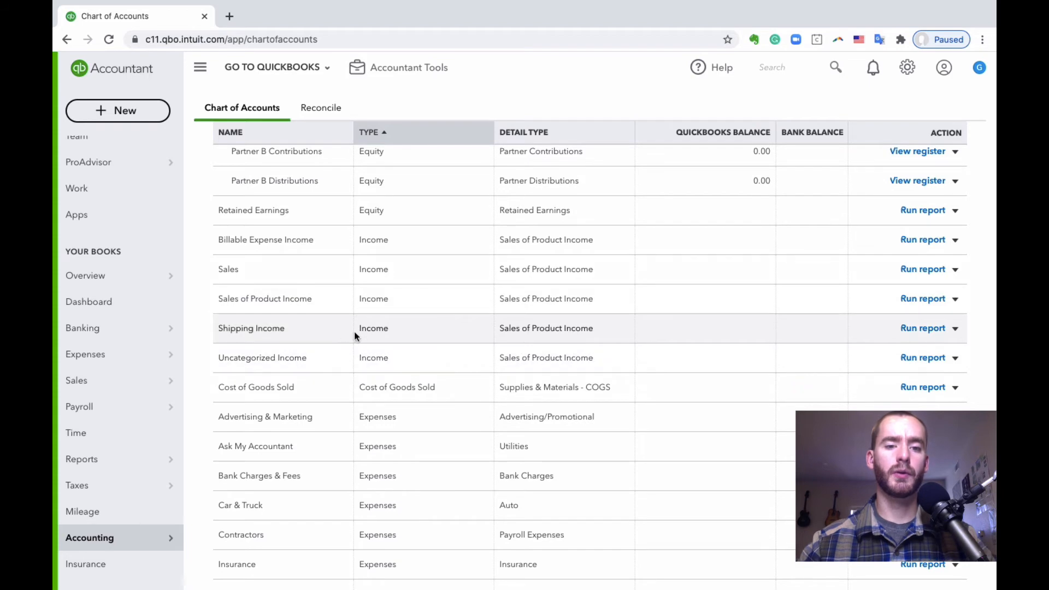
# Make the Shipping Income account inactive and return to the equity and income section of the list
pyautogui.click(955, 328)
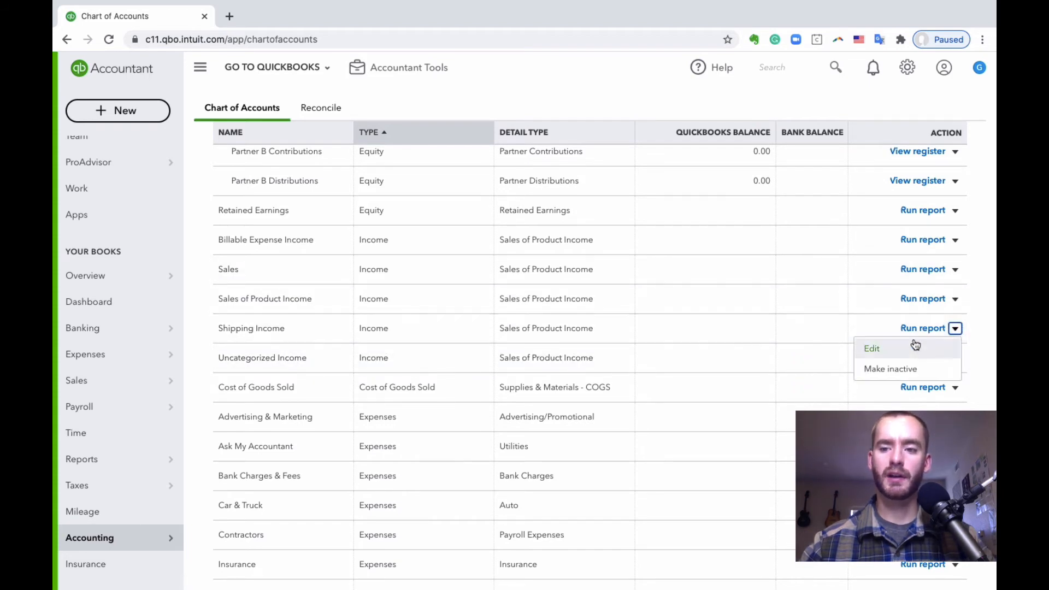
pyautogui.click(892, 368)
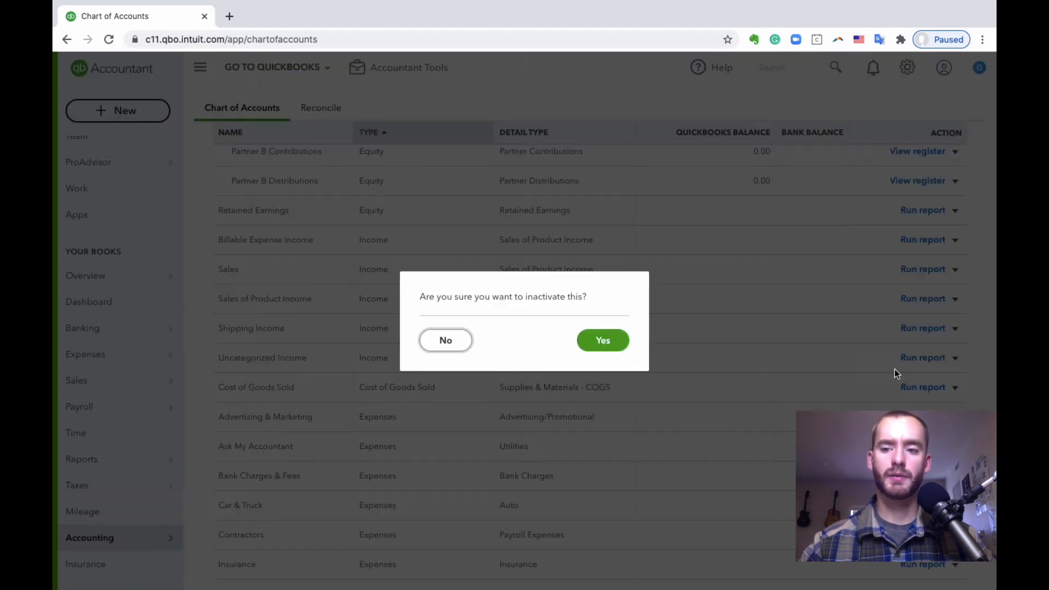
pyautogui.click(595, 339)
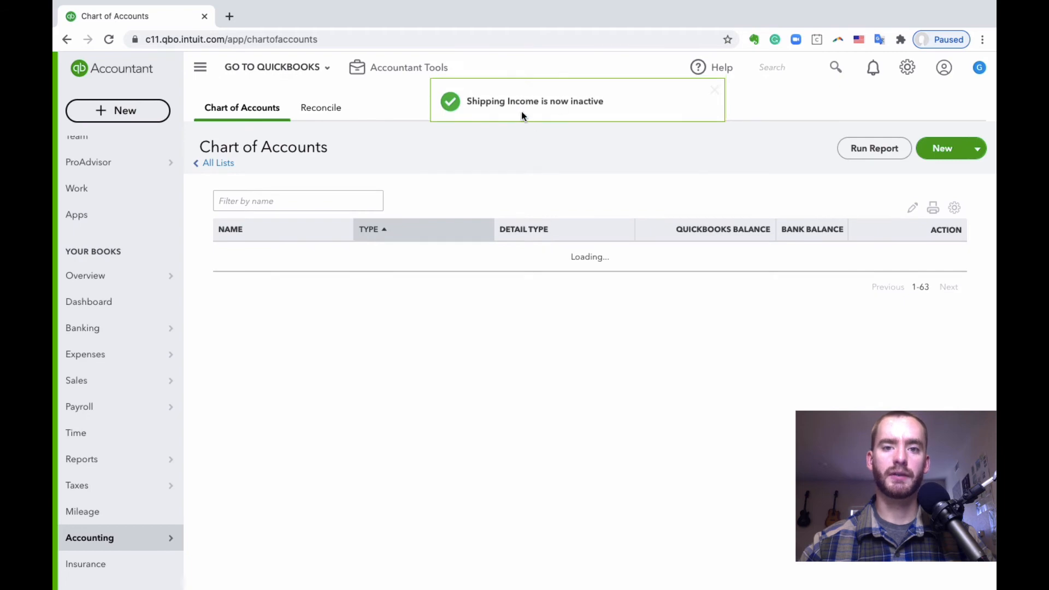
pyautogui.scroll(-6, 483, 355)
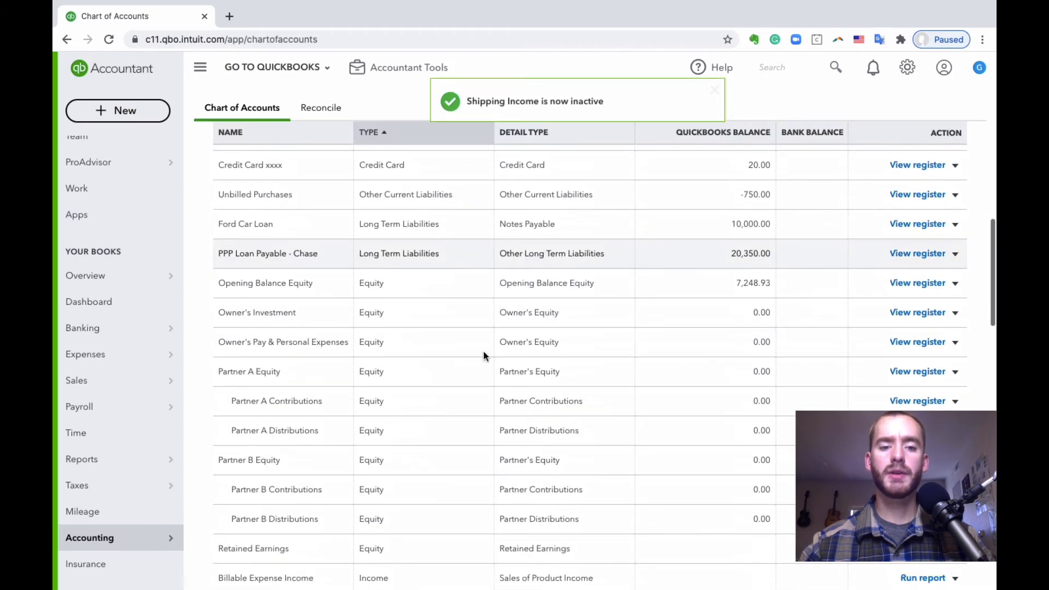
# Start a new account with account type Income and detail type Service/Fee Income
pyautogui.scroll(-5, 483, 355)
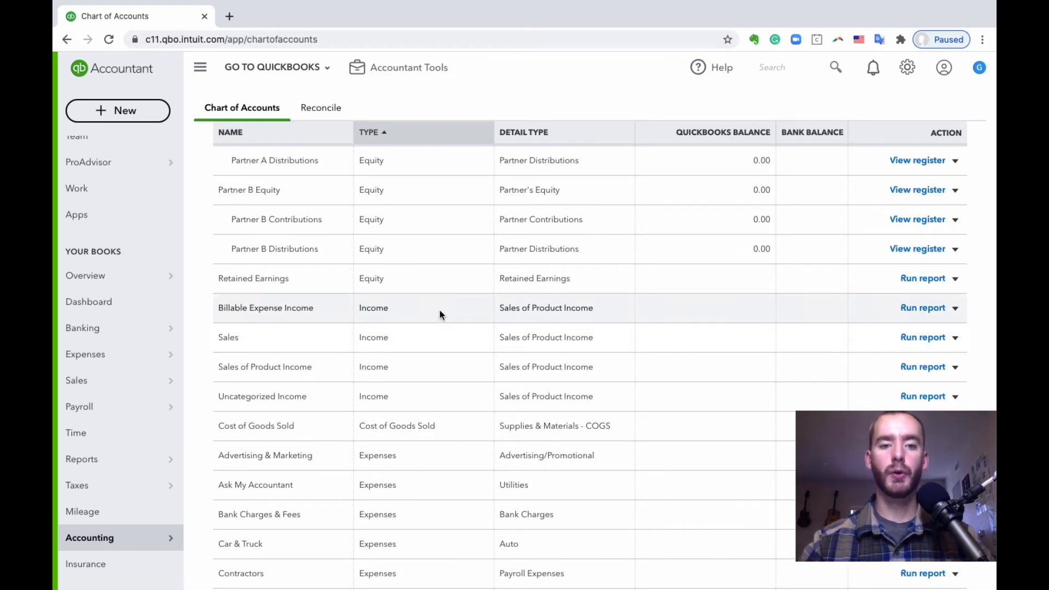
pyautogui.scroll(-1, 438, 379)
pyautogui.scroll(-1, 438, 382)
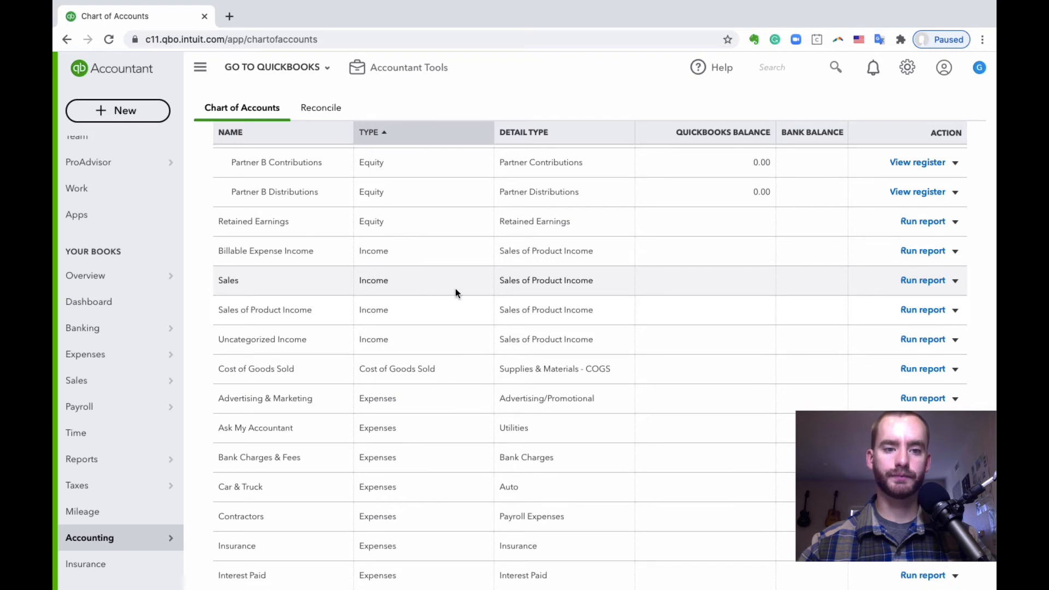
pyautogui.scroll(12, 454, 290)
pyautogui.click(938, 156)
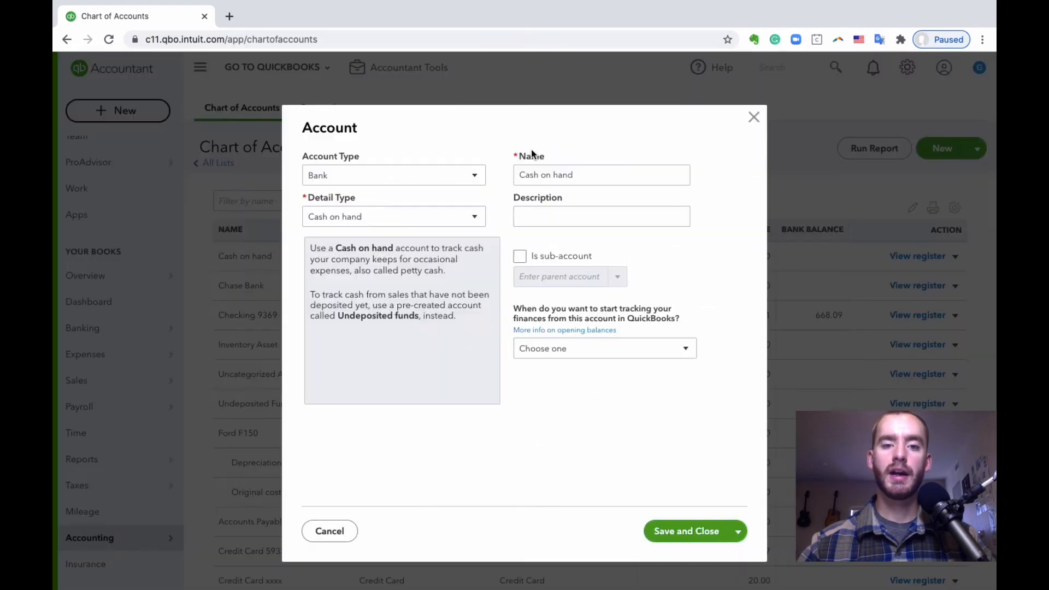
pyautogui.click(405, 182)
pyautogui.scroll(-3, 402, 221)
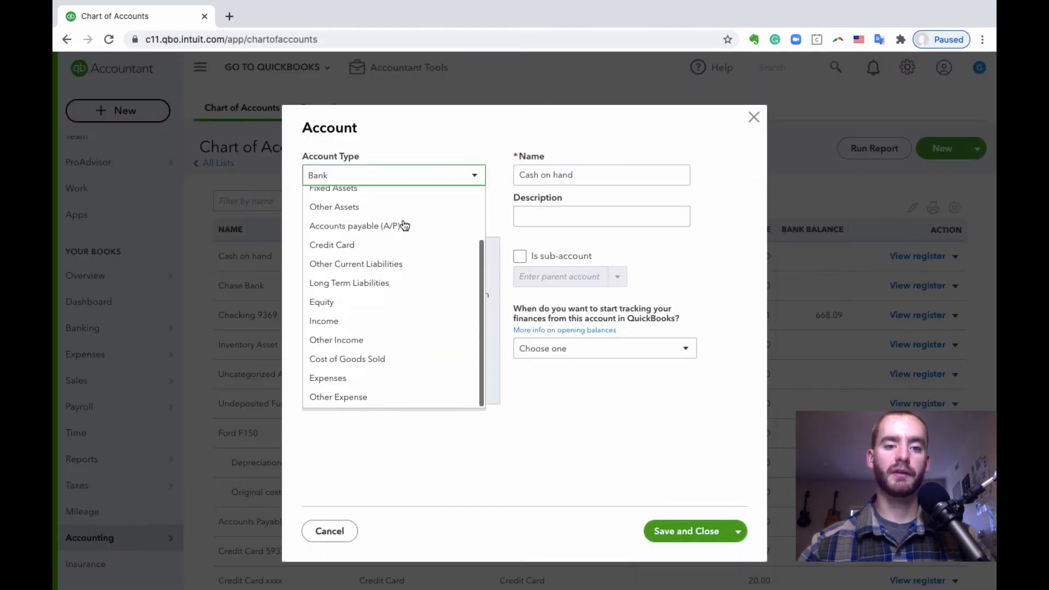
pyautogui.scroll(3, 388, 281)
pyautogui.scroll(-2, 388, 280)
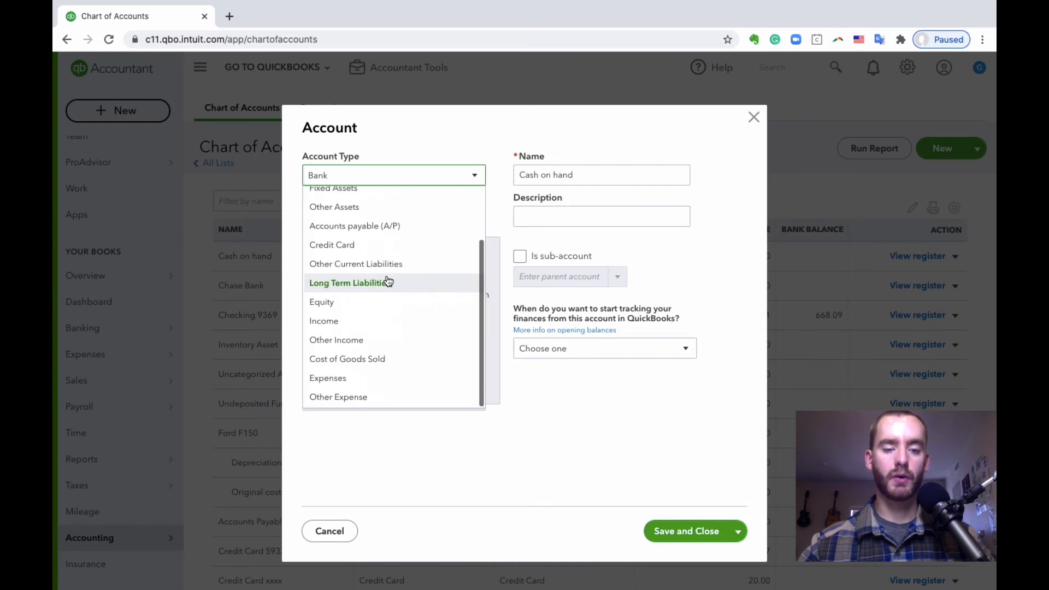
pyautogui.click(370, 325)
pyautogui.click(386, 217)
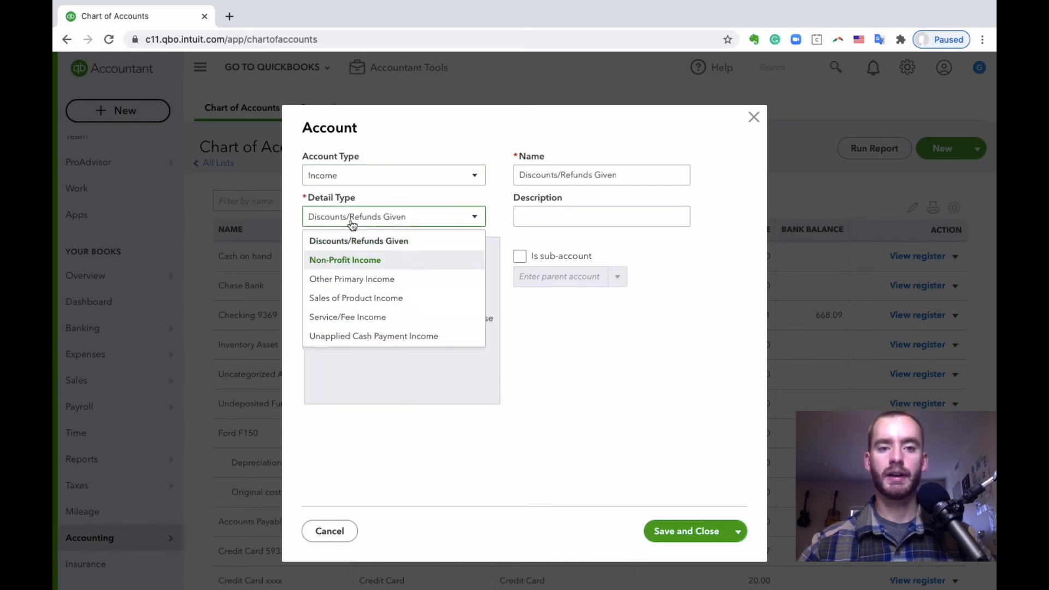
pyautogui.click(386, 316)
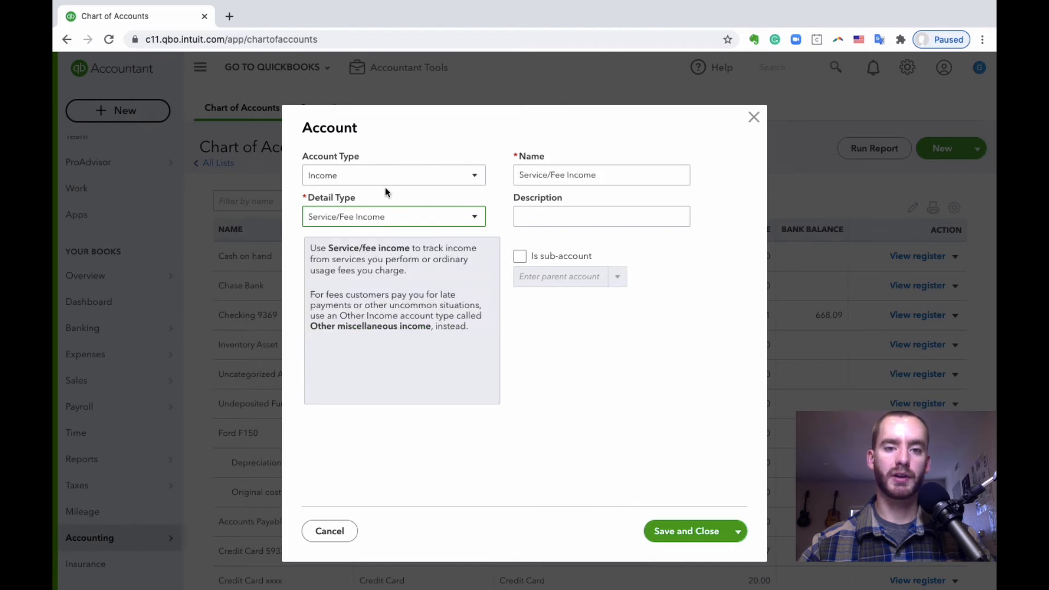
# Name the new service income account Guide Service Sales
pyautogui.click(580, 173)
pyautogui.tripleClick(579, 173)
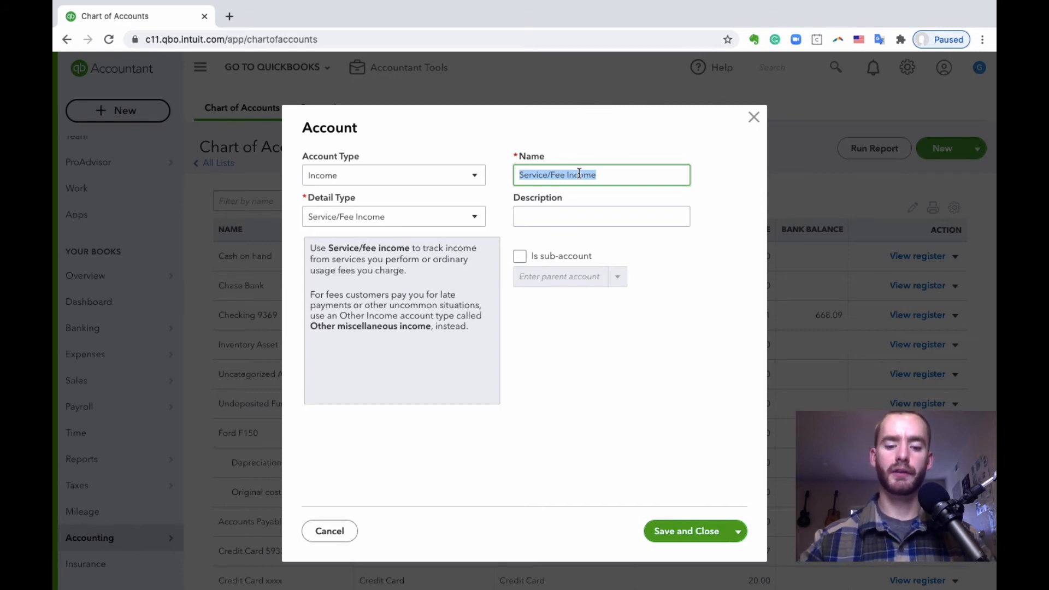
pyautogui.write('Guide Service')
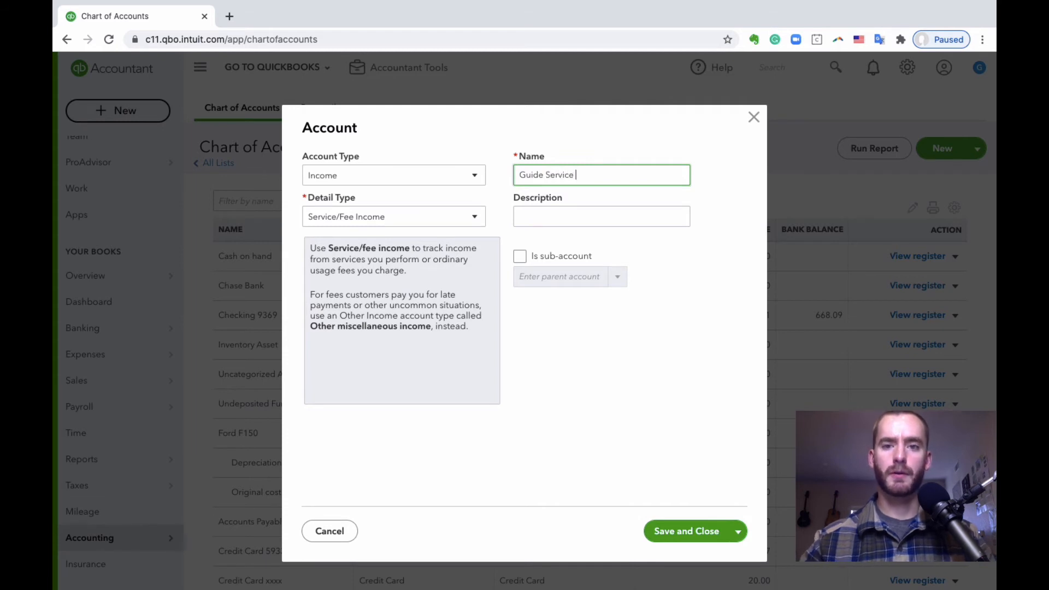
pyautogui.click(587, 146)
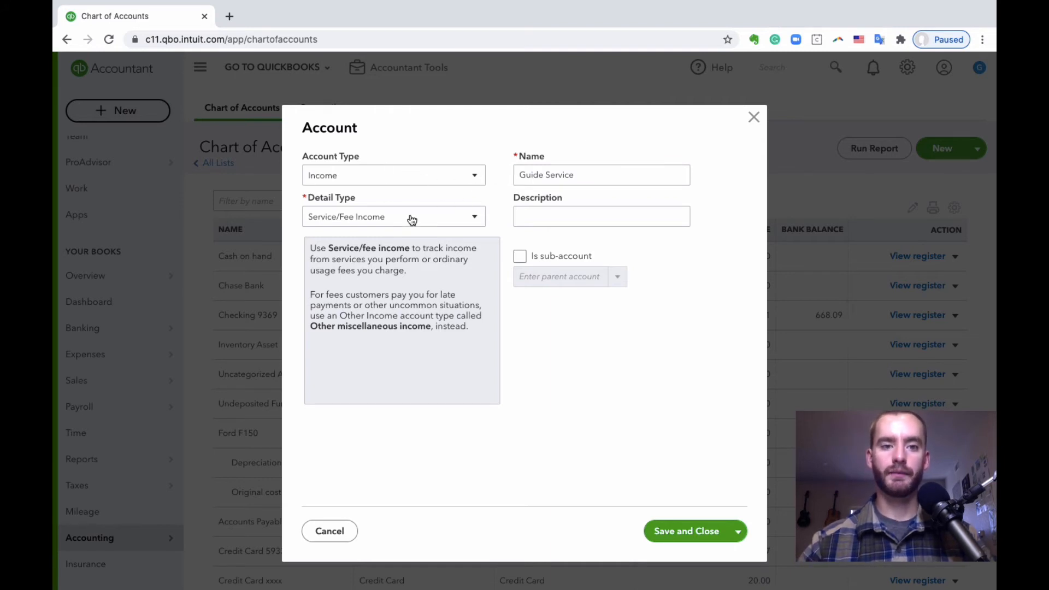
pyautogui.tripleClick(605, 175)
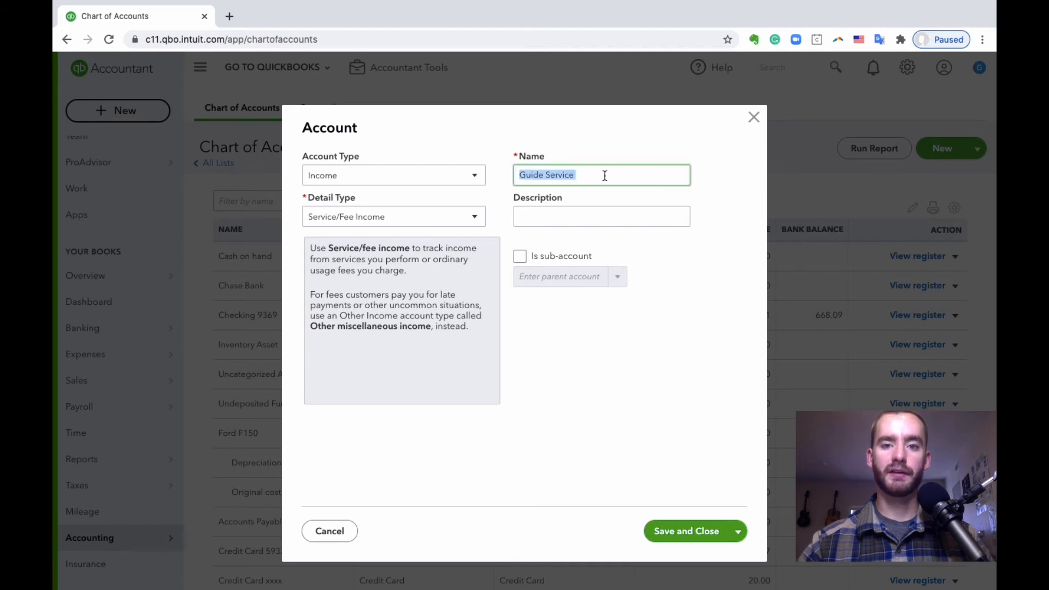
pyautogui.click(592, 175)
pyautogui.write('Sal')
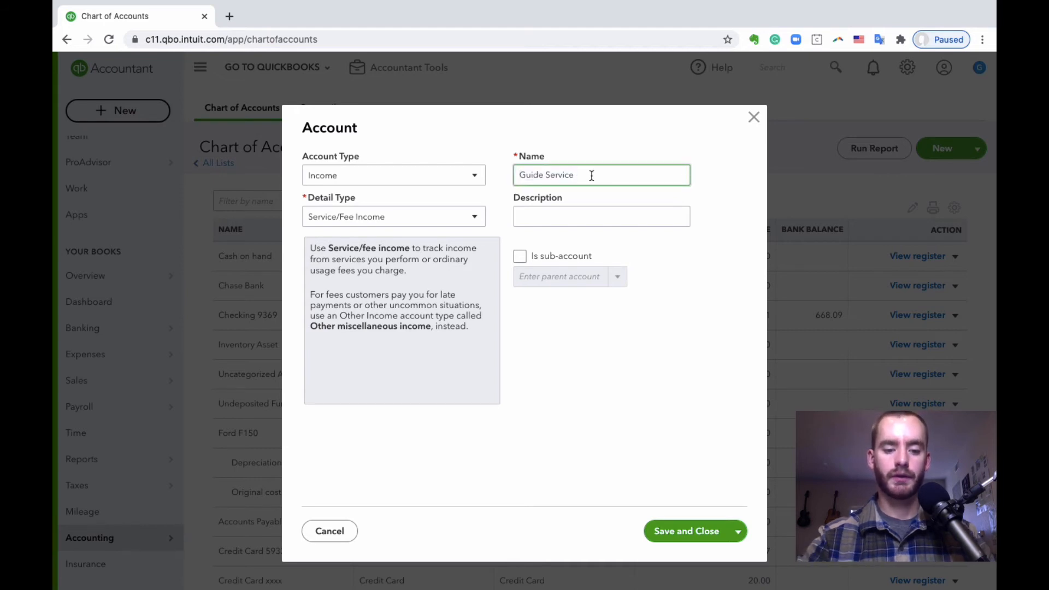
pyautogui.write('es')
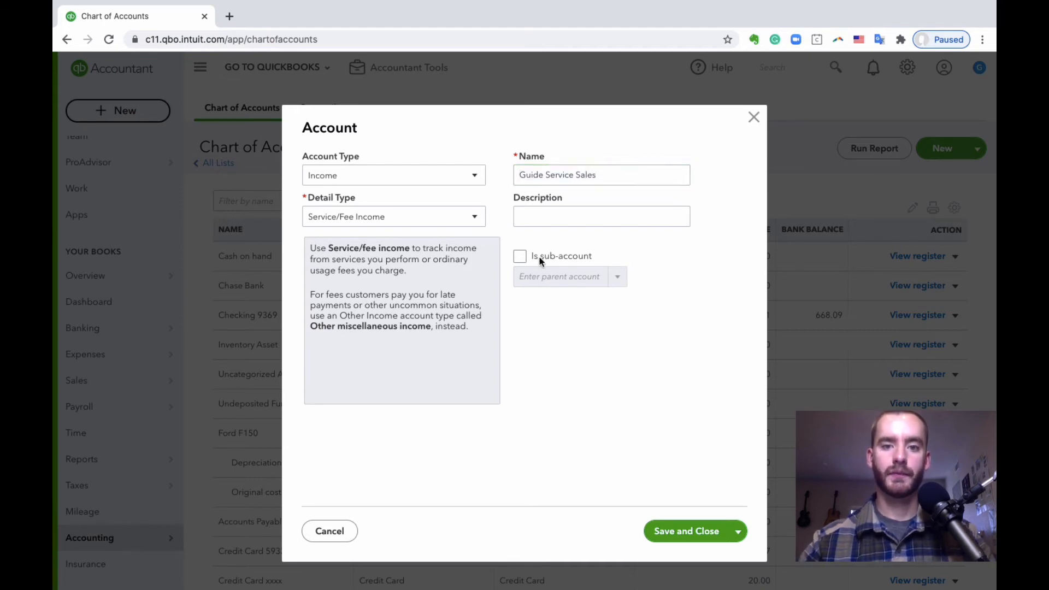
# Make Guide Service Sales a sub-account of Sales, then save it and start another new account
pyautogui.click(519, 258)
pyautogui.click(525, 276)
pyautogui.write('Sales')
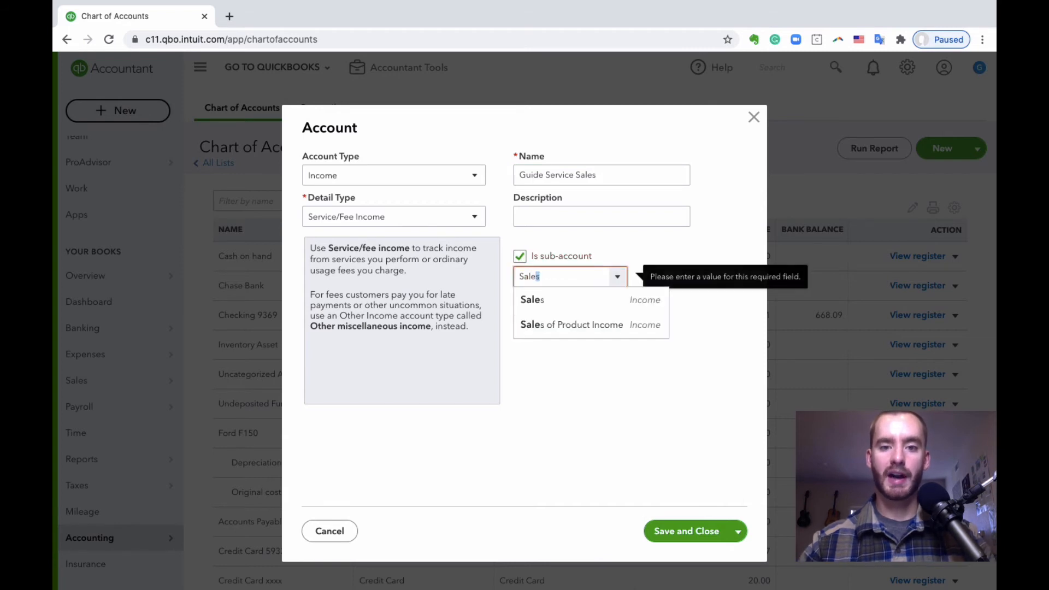
pyautogui.click(573, 307)
pyautogui.click(737, 531)
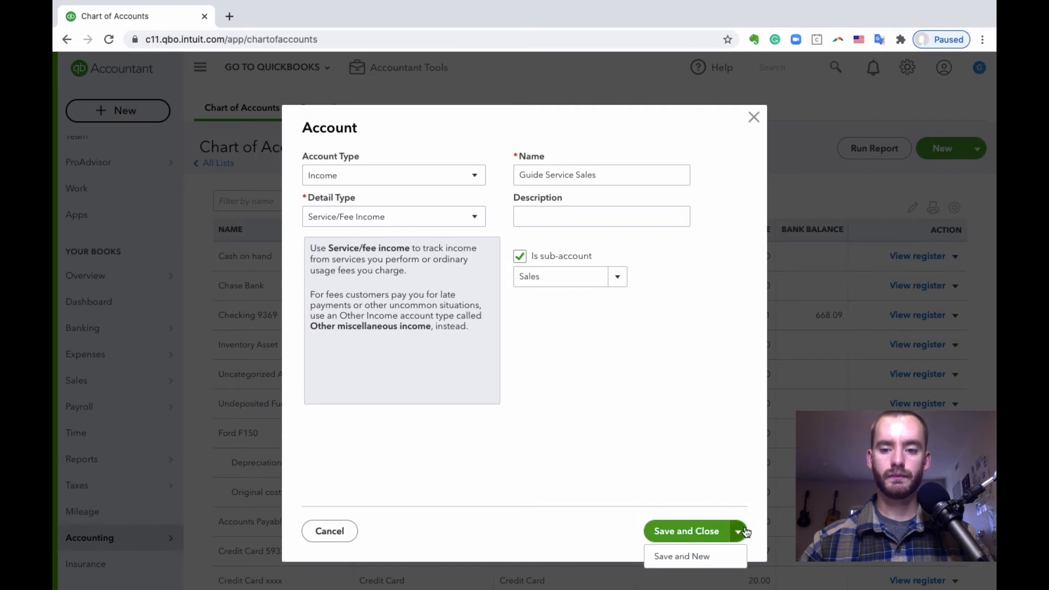
pyautogui.click(703, 555)
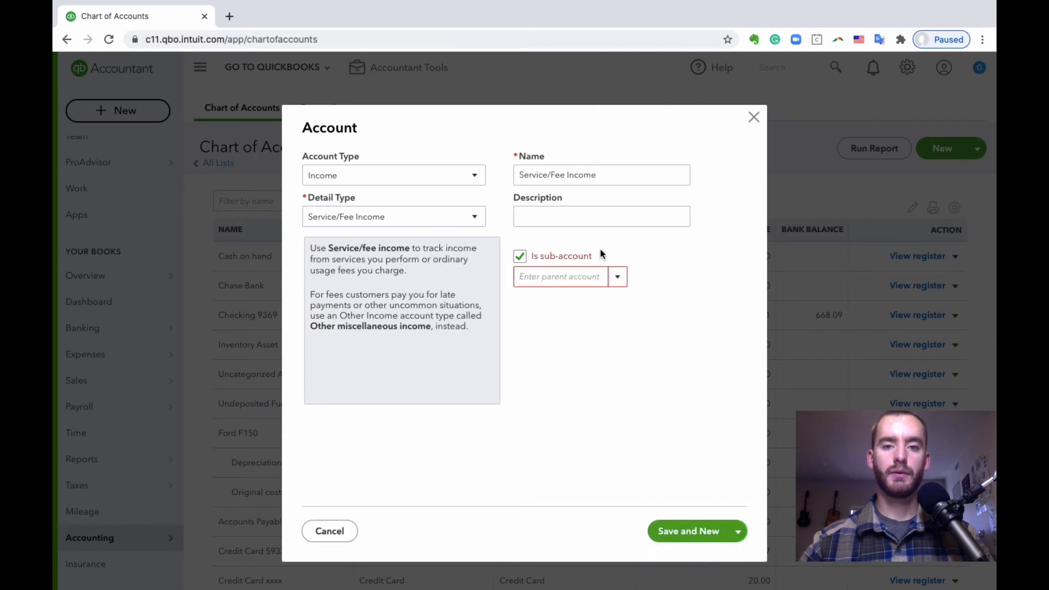
# Set the new Income account's detail type to Sales of Product Income and name it Fly Rod Sales
pyautogui.click(395, 178)
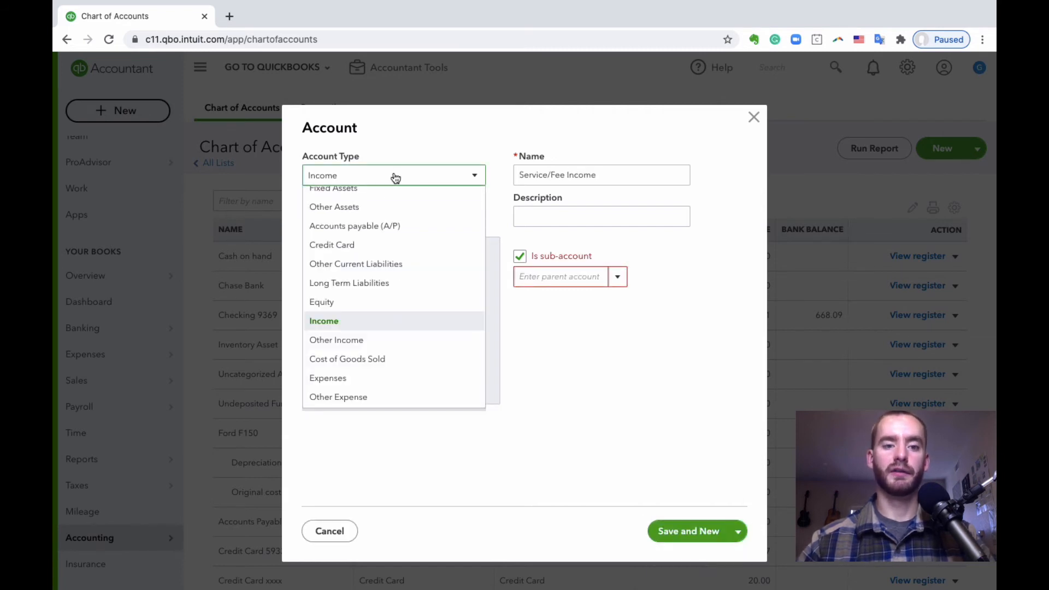
pyautogui.click(386, 322)
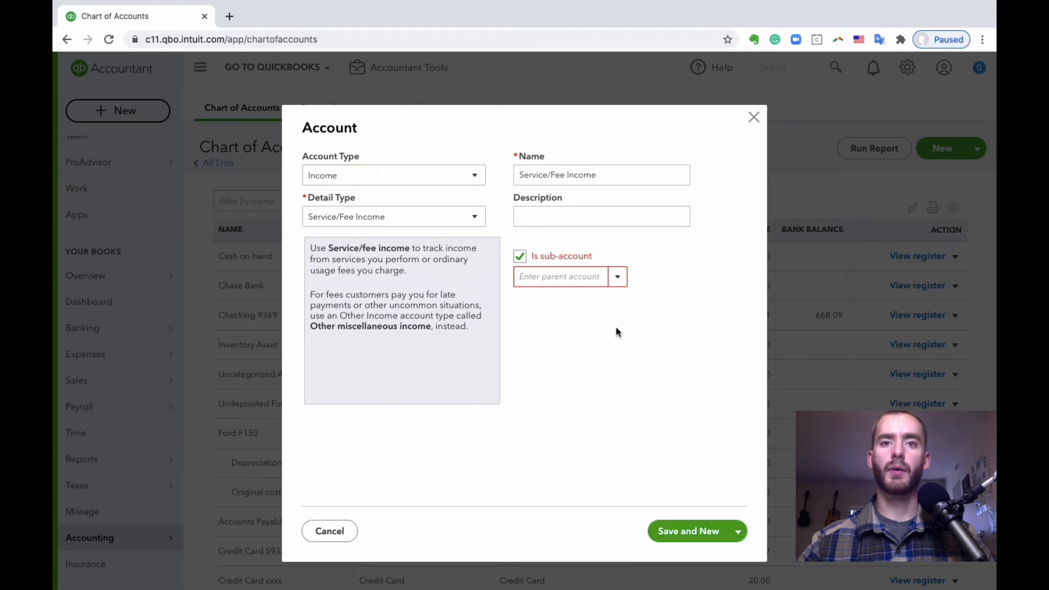
pyautogui.click(409, 221)
pyautogui.click(382, 298)
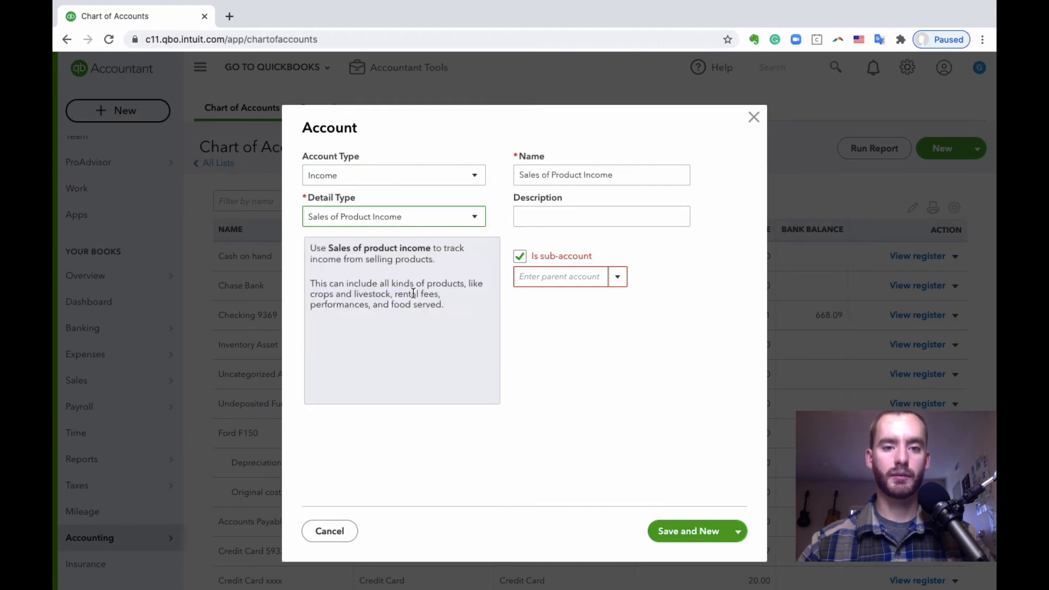
pyautogui.tripleClick(584, 176)
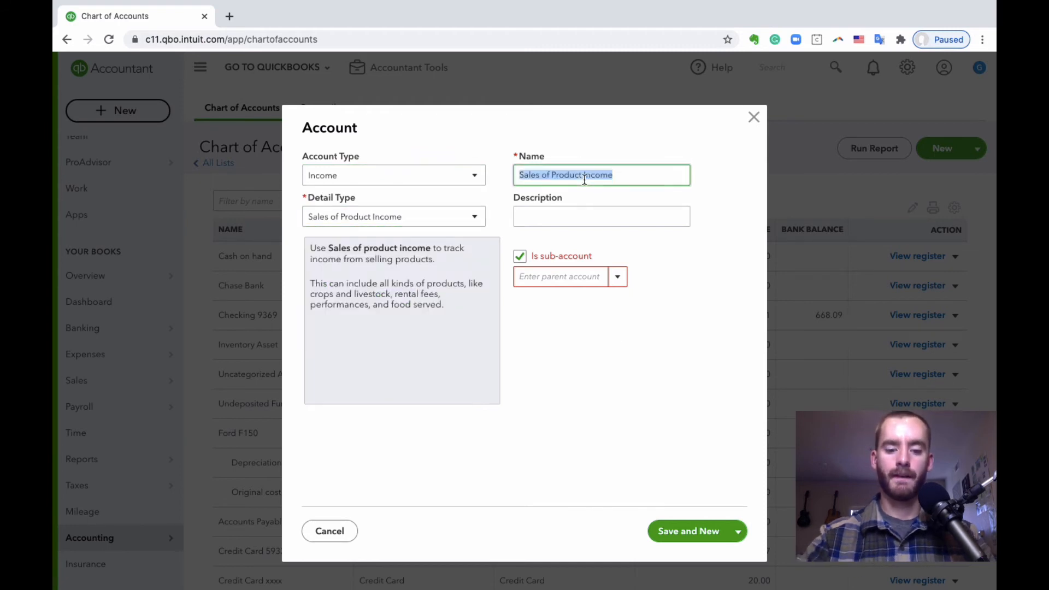
pyautogui.write('Fly Riod')
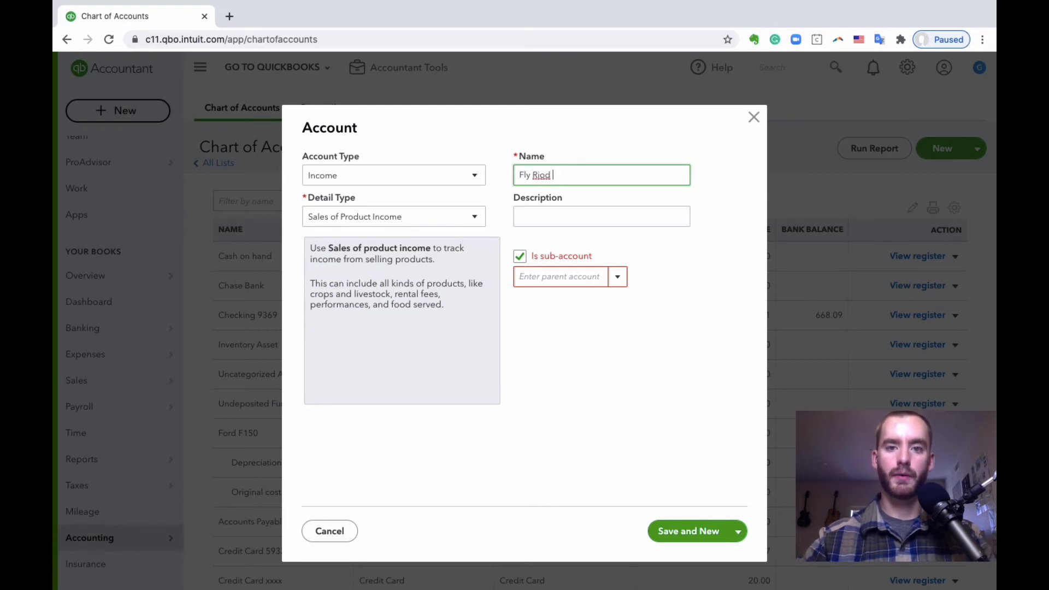
pyautogui.press('BackSpace')
pyautogui.press('BackSpace')
pyautogui.press('BackSpace')
pyautogui.write('od Sales')
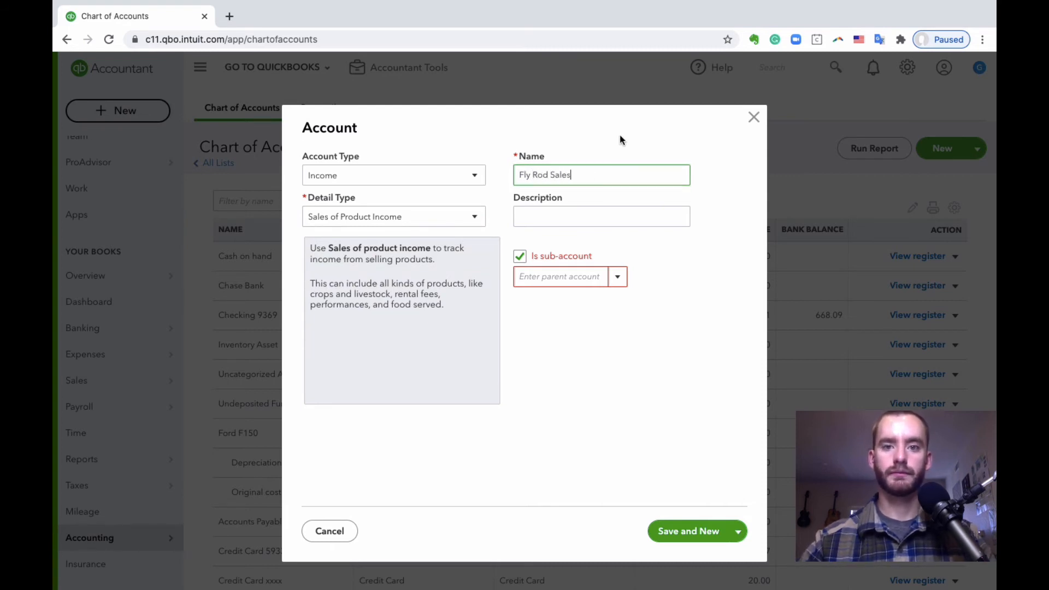
pyautogui.press('Tab')
# Make Fly Rod Sales a sub-account of Sales, then save it and start another new account
pyautogui.click(578, 273)
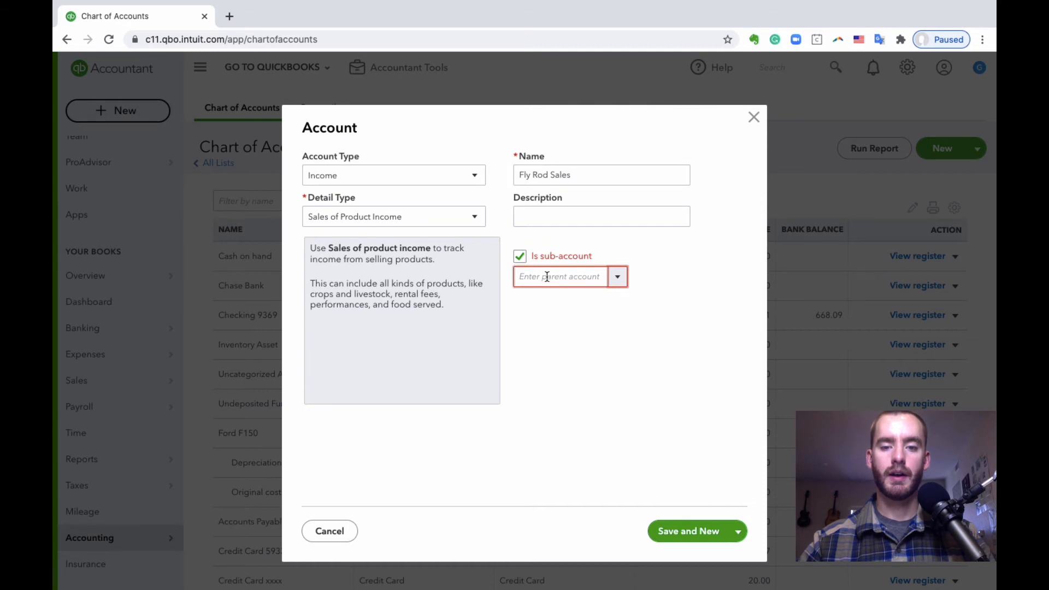
pyautogui.write('Sales')
pyautogui.click(549, 308)
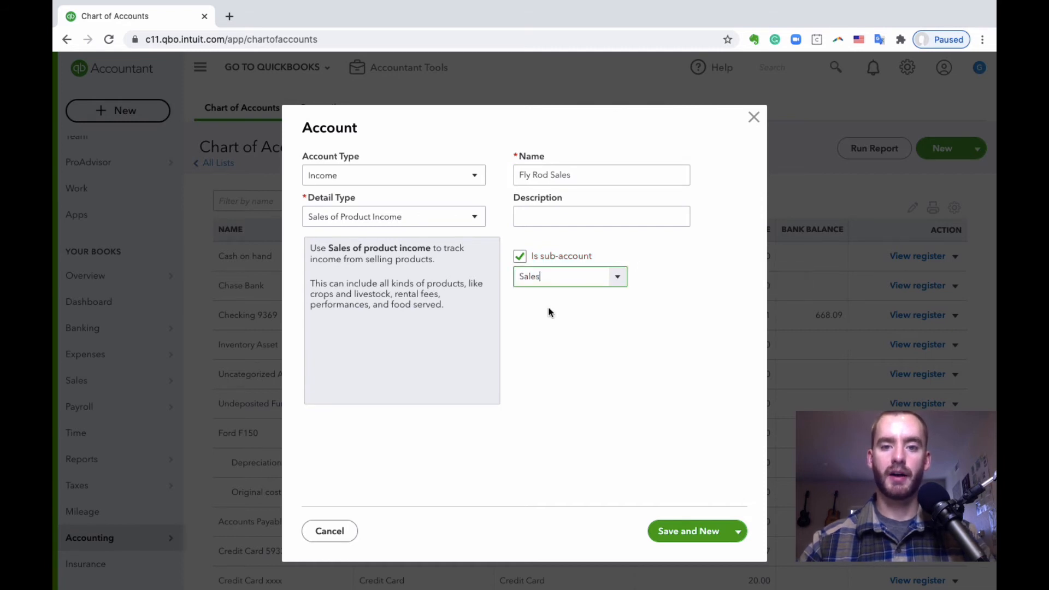
pyautogui.click(689, 531)
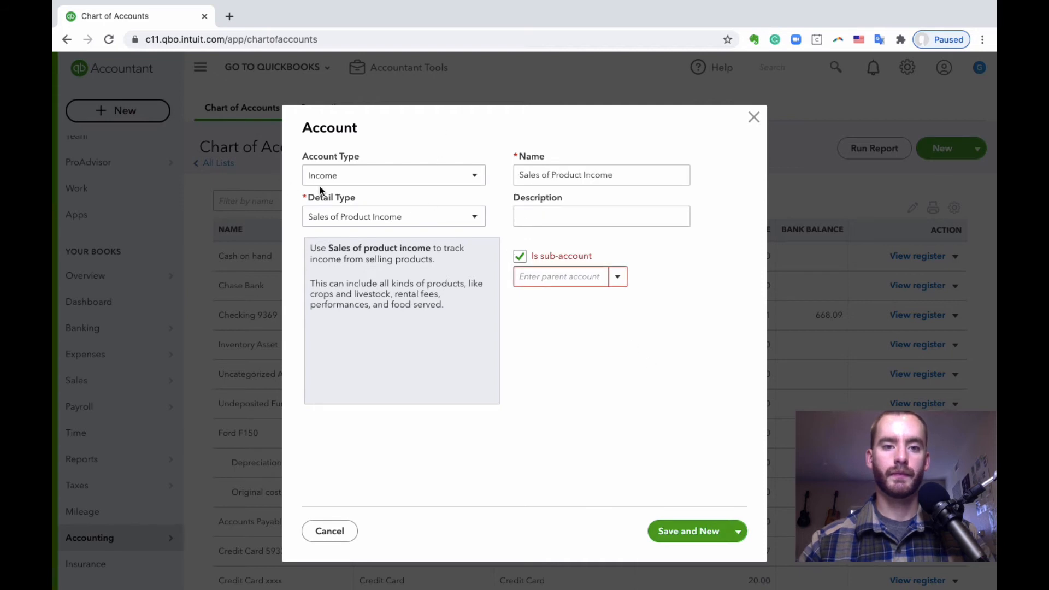
# Keep Sales of Product Income as the new account's detail type and clear its default name
pyautogui.click(365, 218)
pyautogui.tripleClick(582, 174)
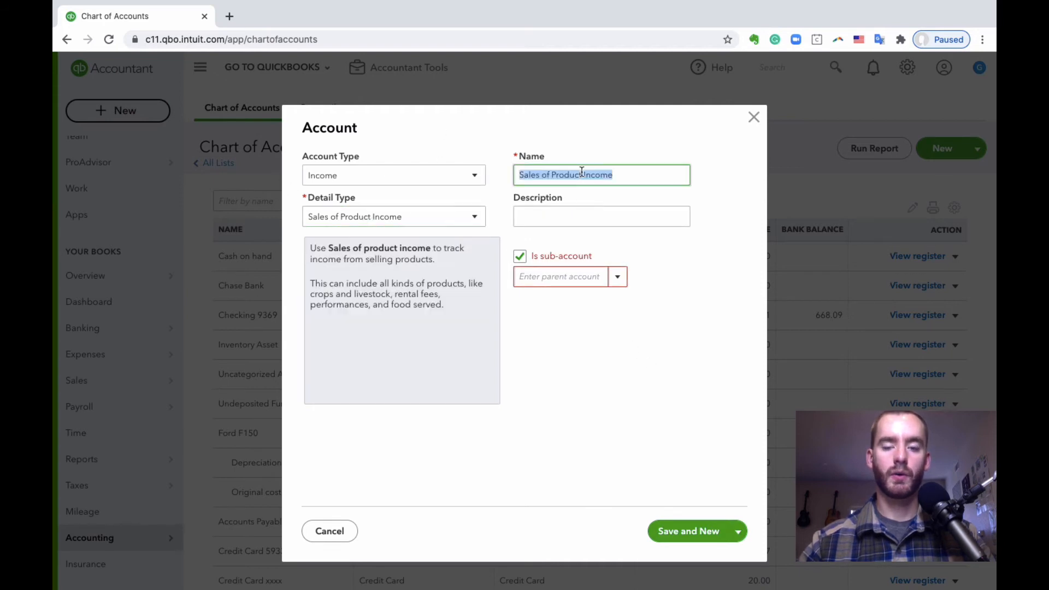
pyautogui.click(618, 177)
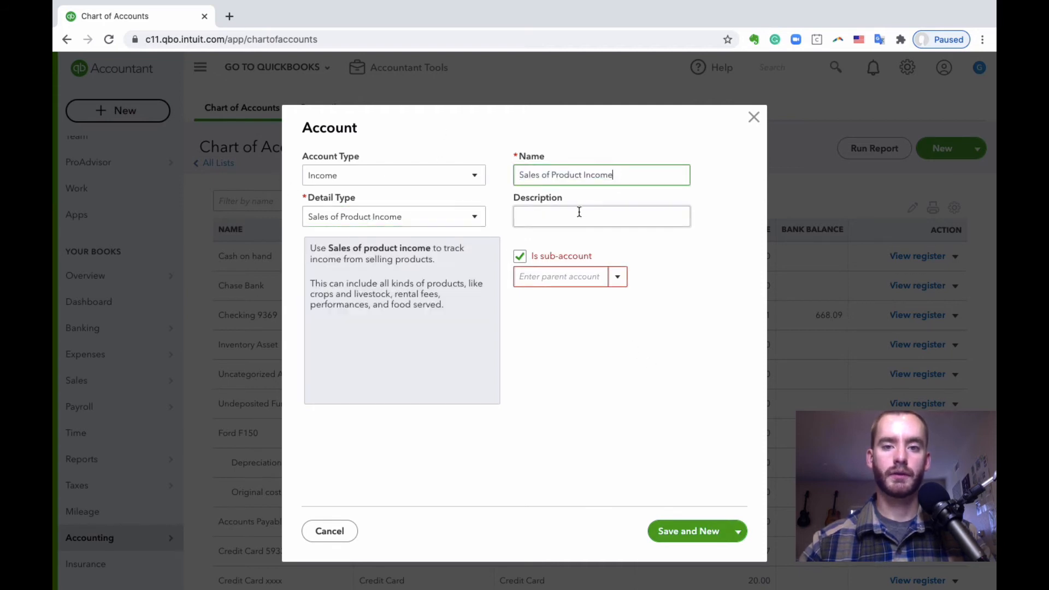
pyautogui.moveTo(644, 176); pyautogui.dragTo(517, 180)
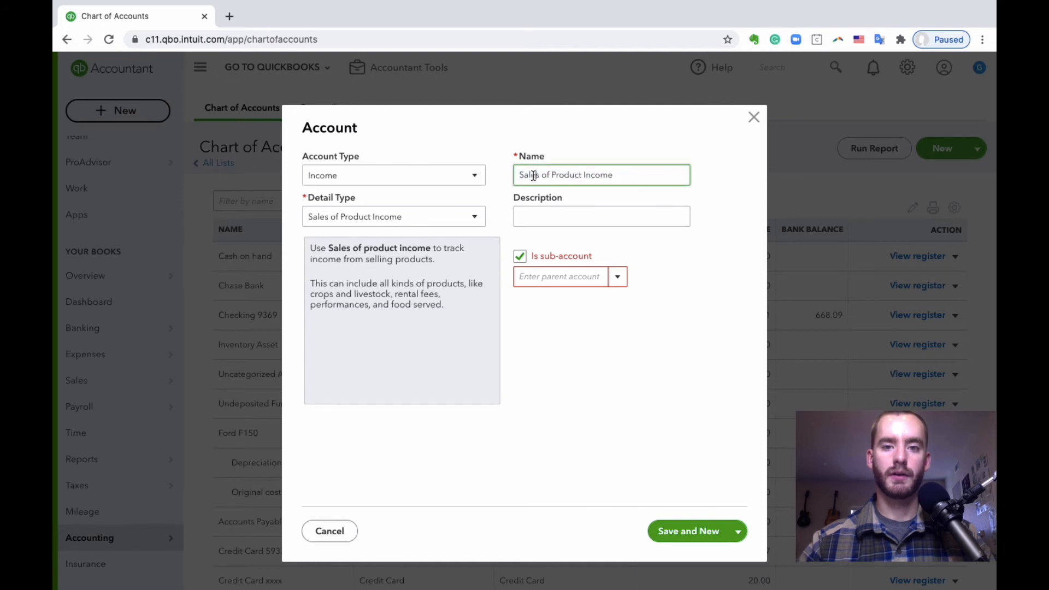
pyautogui.tripleClick(533, 175)
pyautogui.press('BackSpace')
pyautogui.click(547, 176)
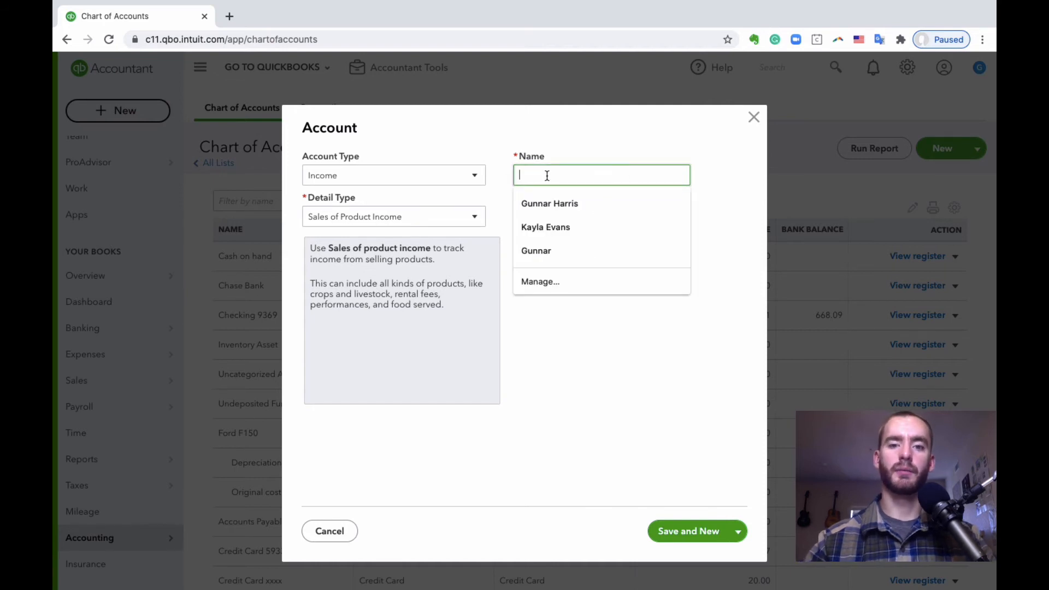
pyautogui.click(538, 142)
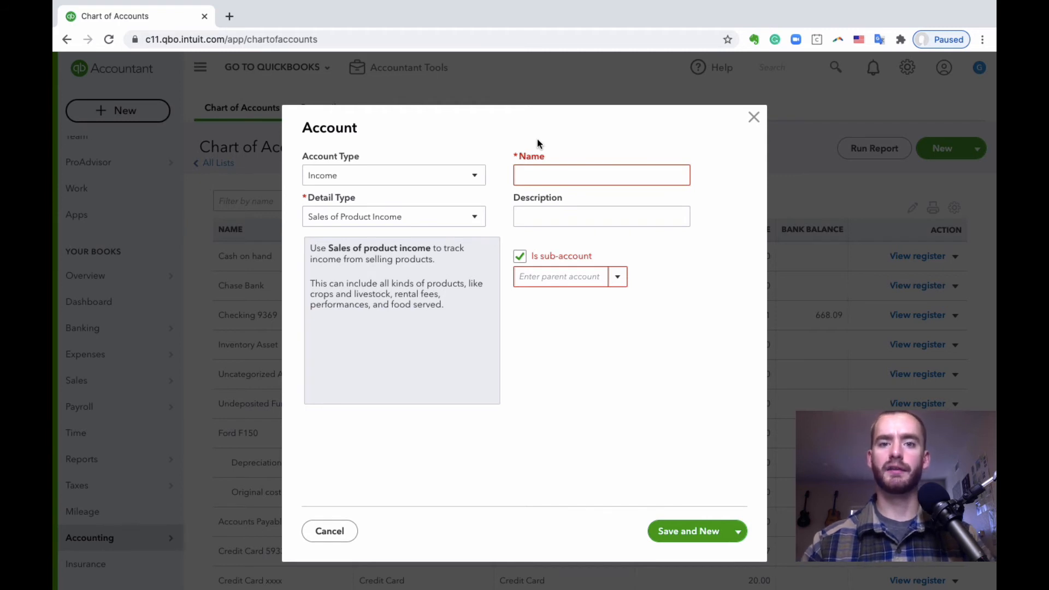
# Name the new Sales of Product Income account Accessories Income
pyautogui.click(541, 176)
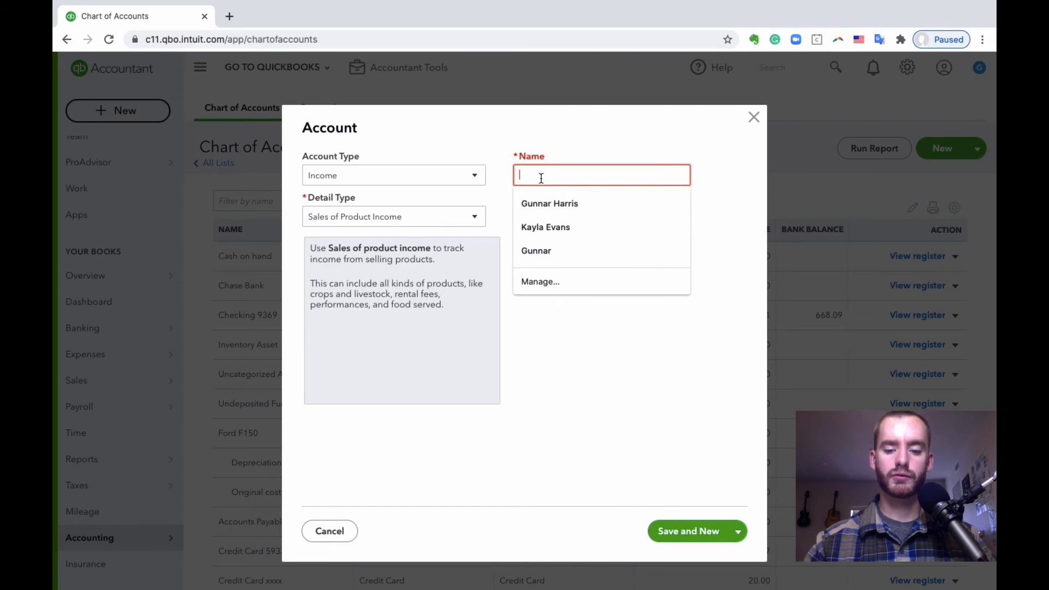
pyautogui.write('Accesporr')
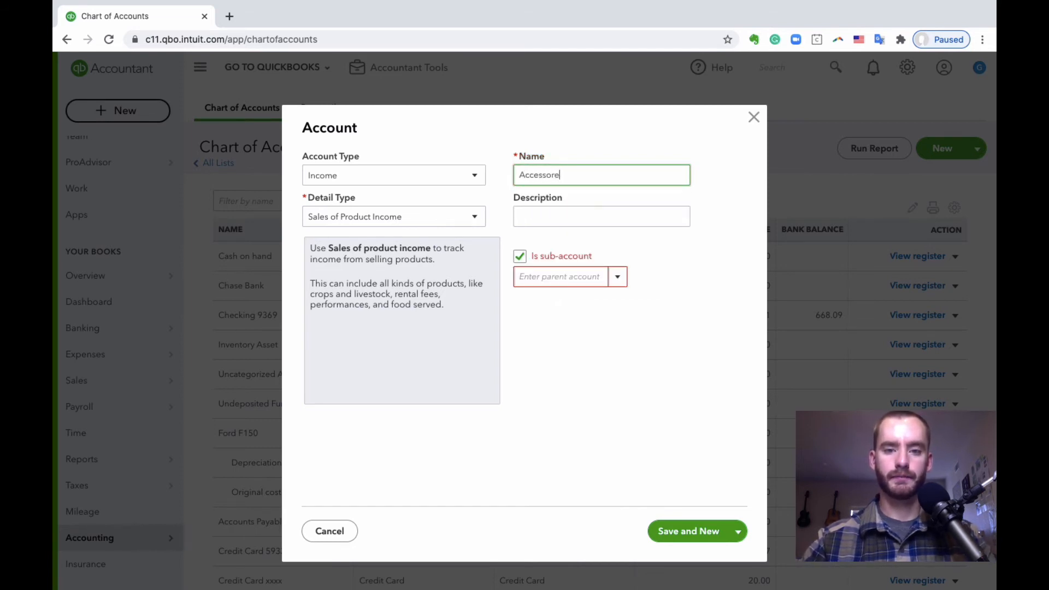
pyautogui.write('os')
pyautogui.rightClick(548, 177)
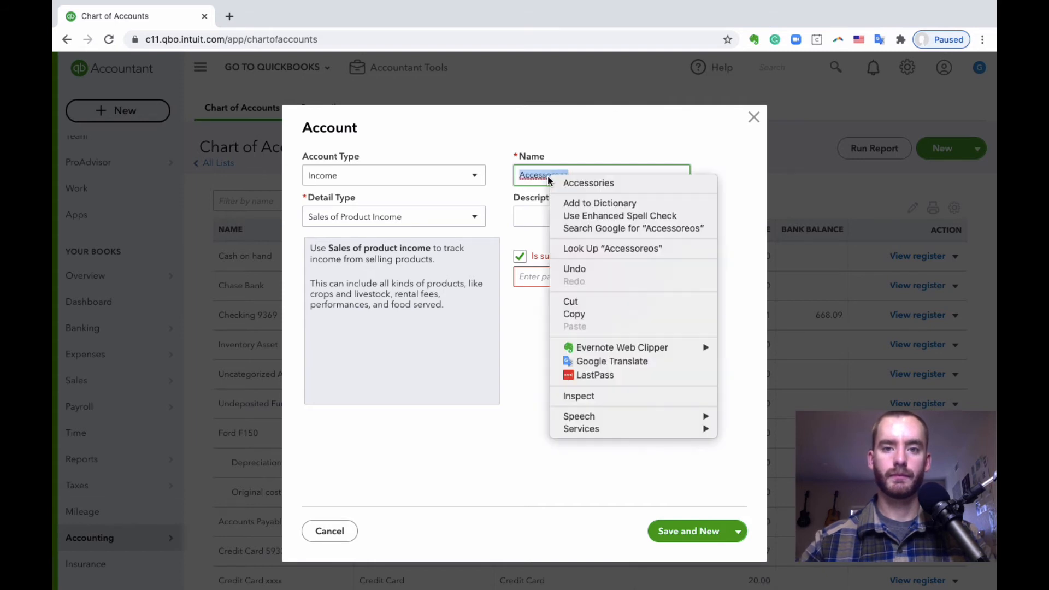
pyautogui.click(565, 182)
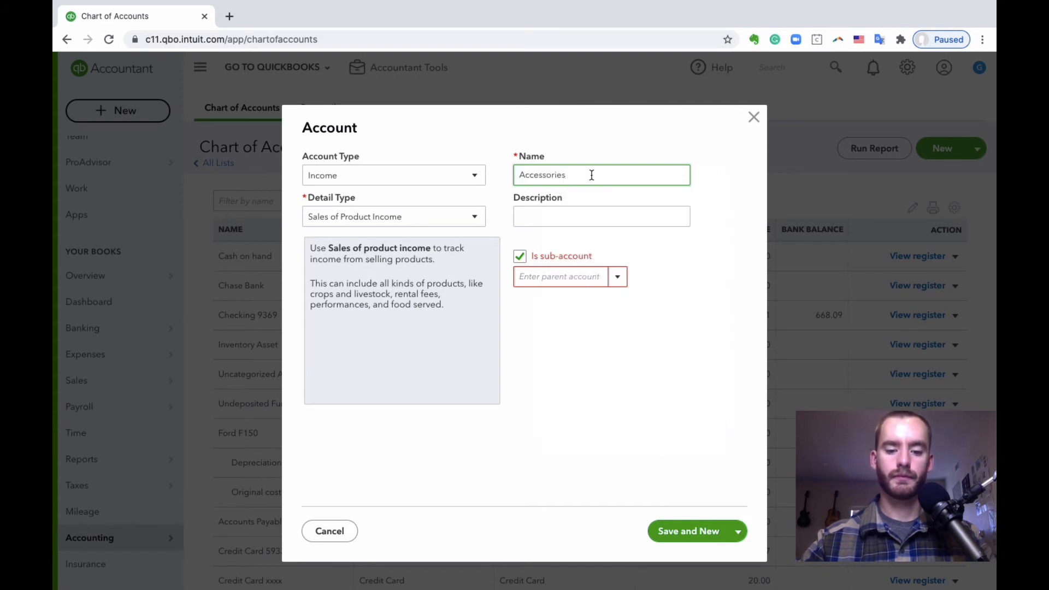
pyautogui.write('Income')
# Make Accessories Income a sub-account of Sales, then save it and start another new account
pyautogui.click(571, 277)
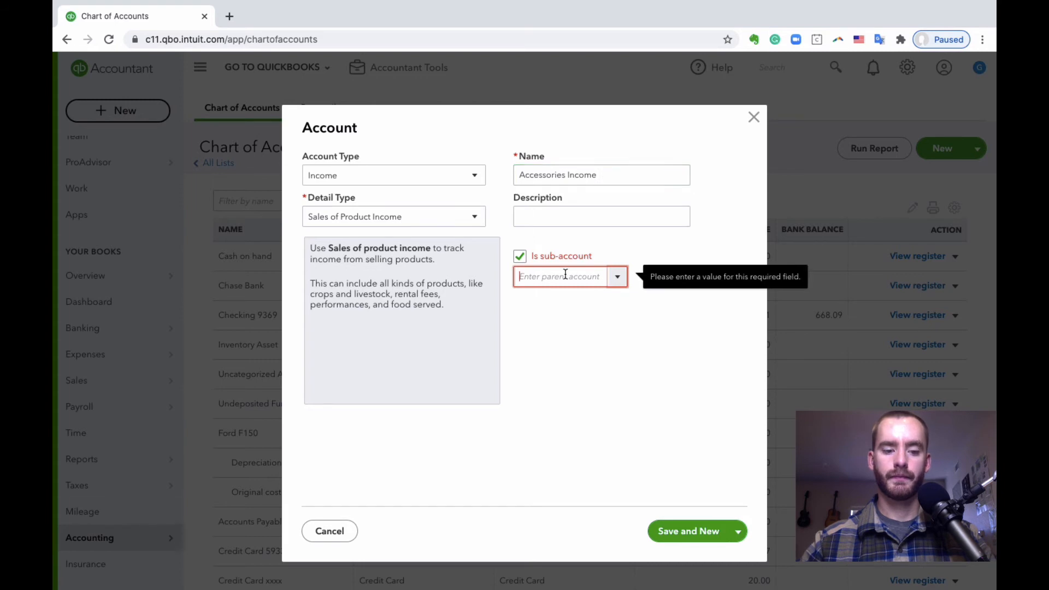
pyautogui.write('Sales')
pyautogui.click(570, 301)
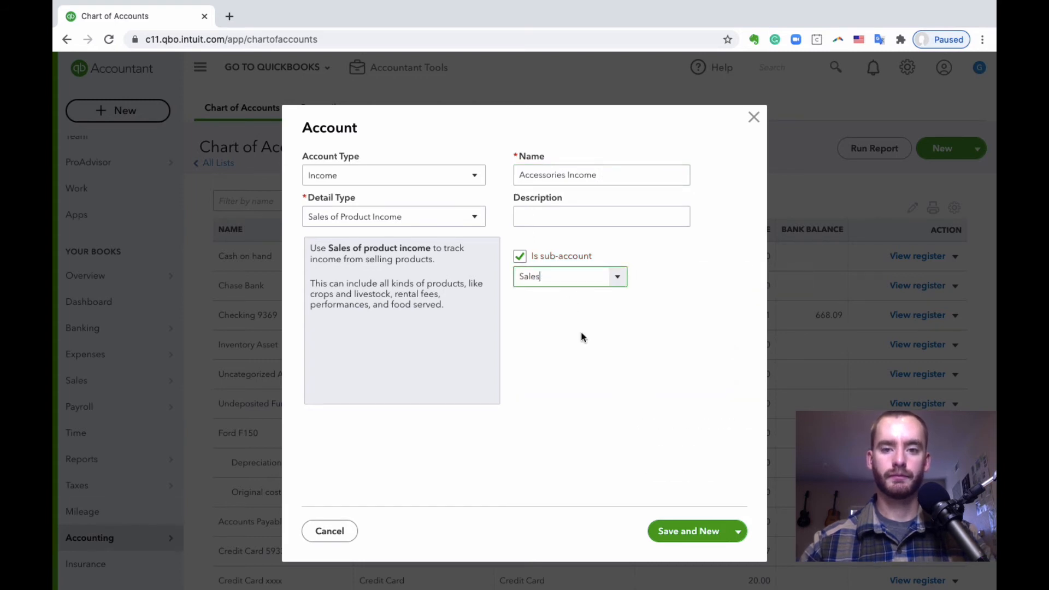
pyautogui.click(676, 531)
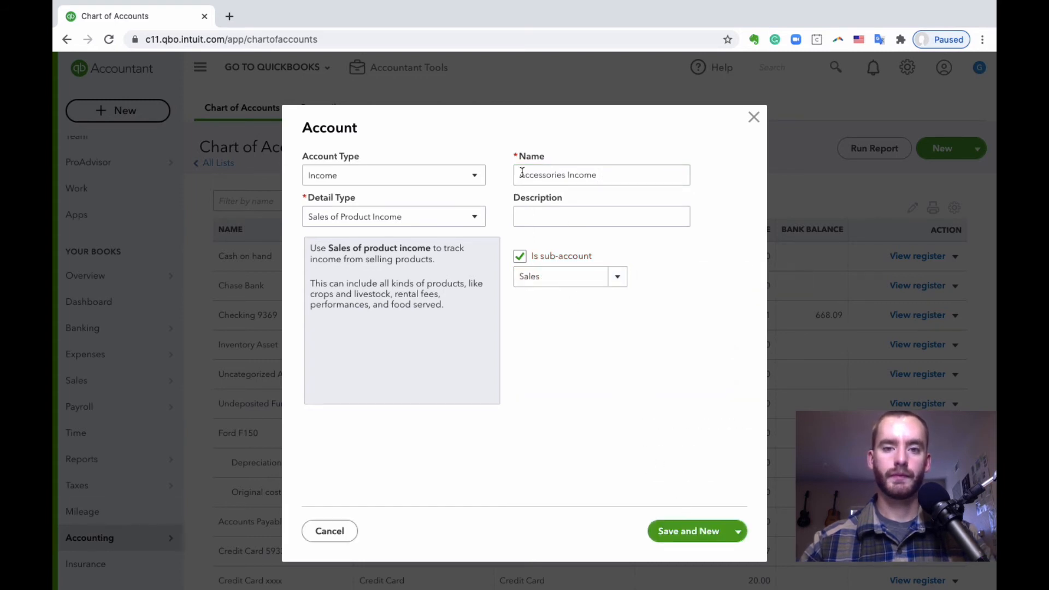
pyautogui.click(418, 223)
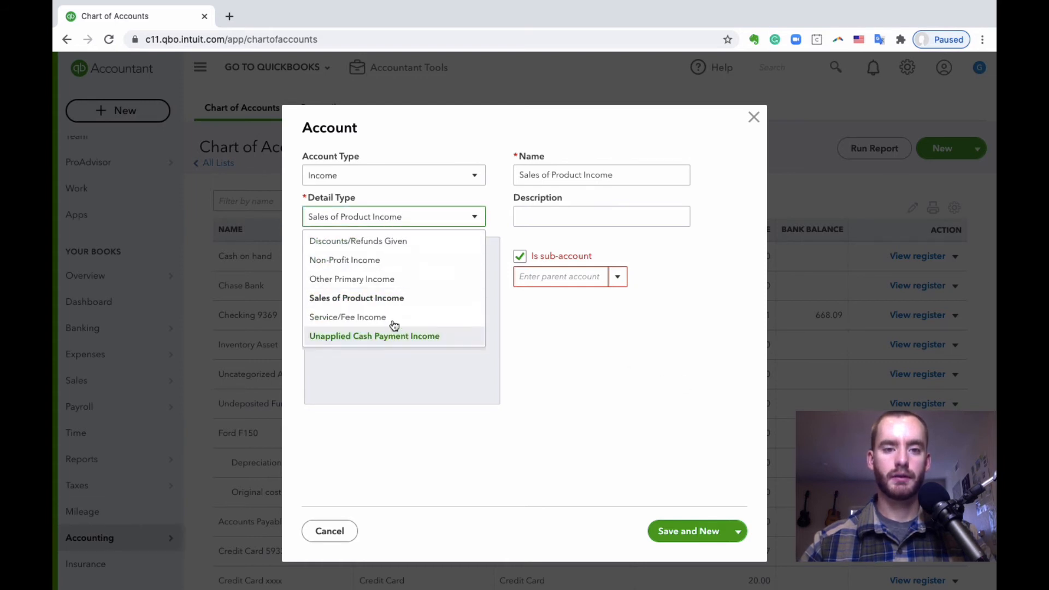
pyautogui.click(518, 348)
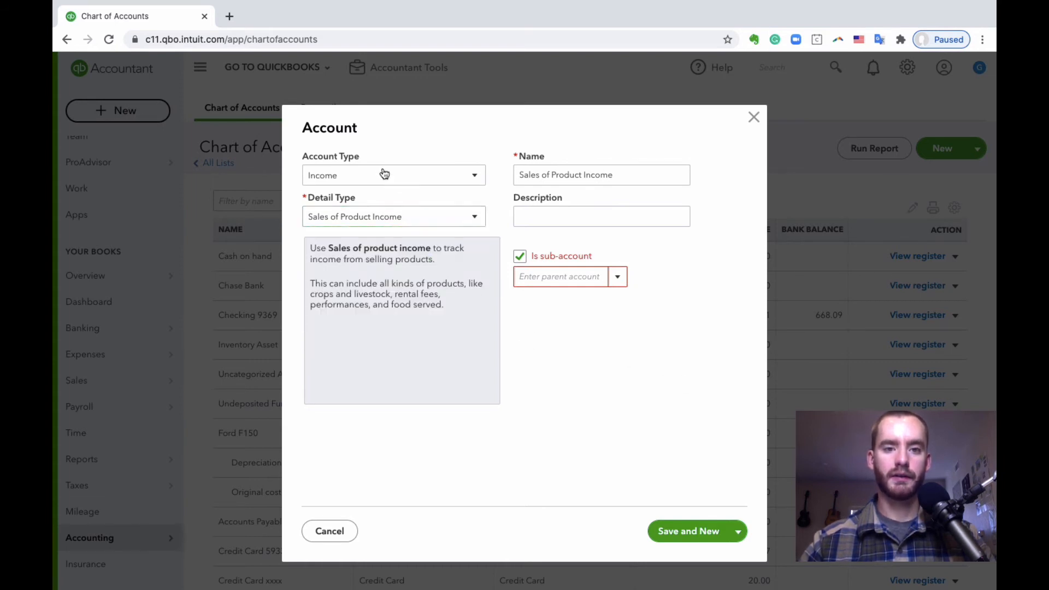
pyautogui.click(386, 180)
pyautogui.click(410, 344)
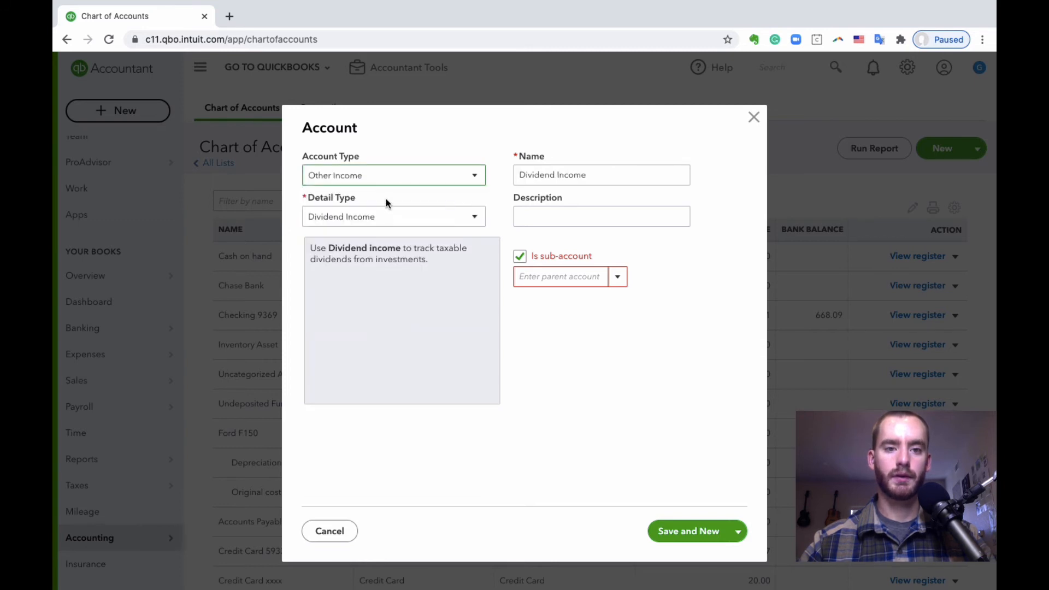
pyautogui.click(370, 216)
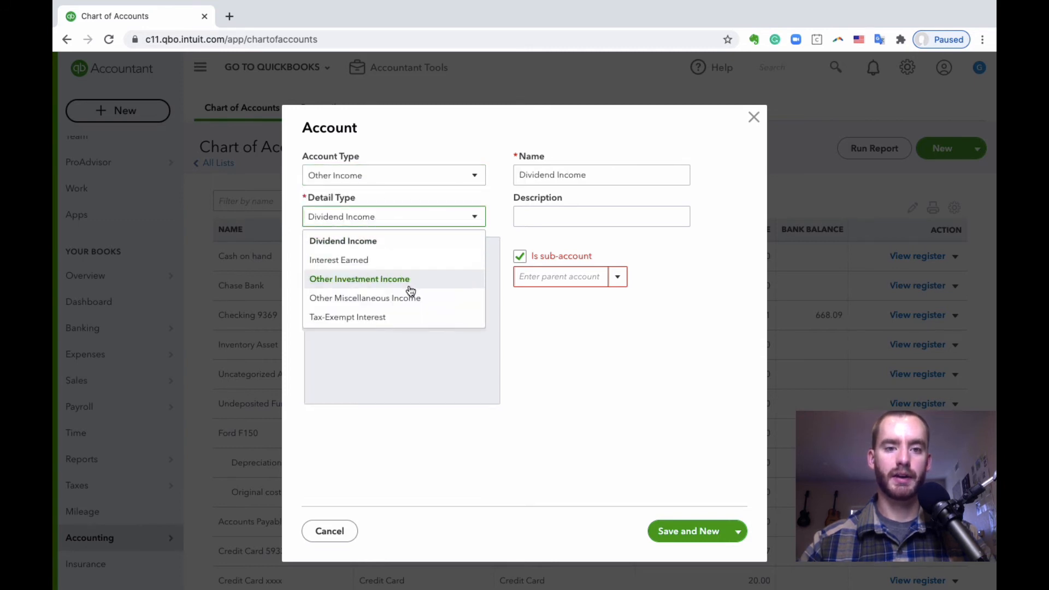
pyautogui.click(428, 221)
pyautogui.click(417, 225)
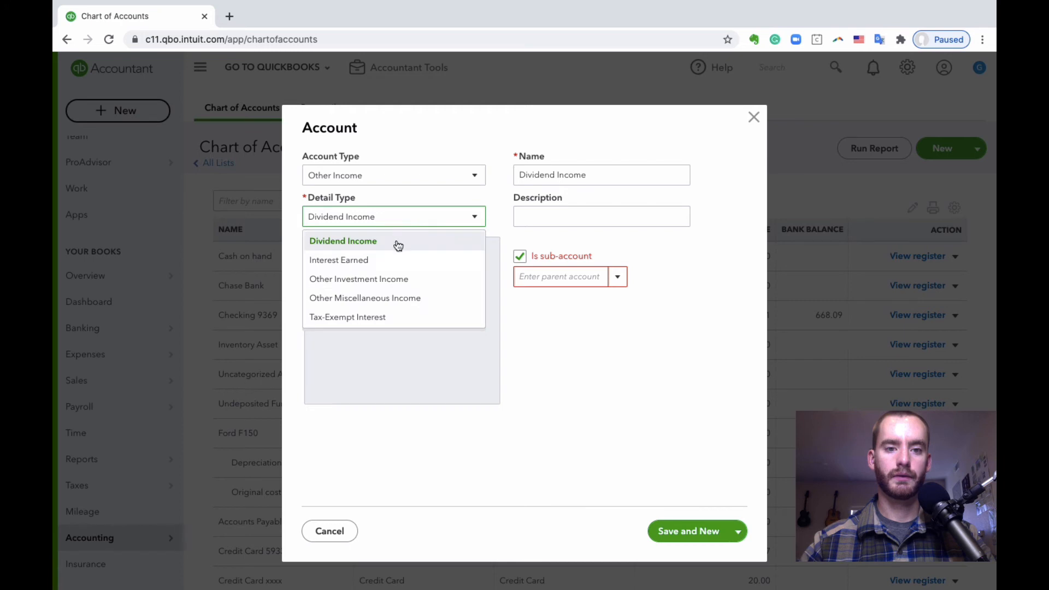
pyautogui.click(405, 173)
pyautogui.click(355, 320)
# Set the new Income account's detail type to Service/Fee Income and name it Shipping Income
pyautogui.click(375, 218)
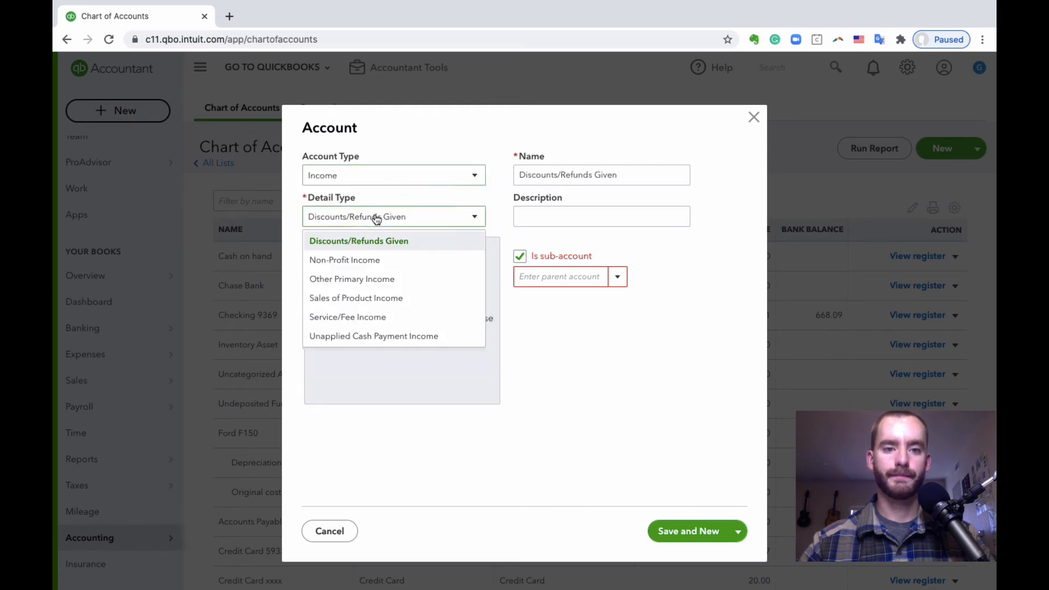
pyautogui.click(407, 323)
pyautogui.tripleClick(574, 174)
pyautogui.write('Sh')
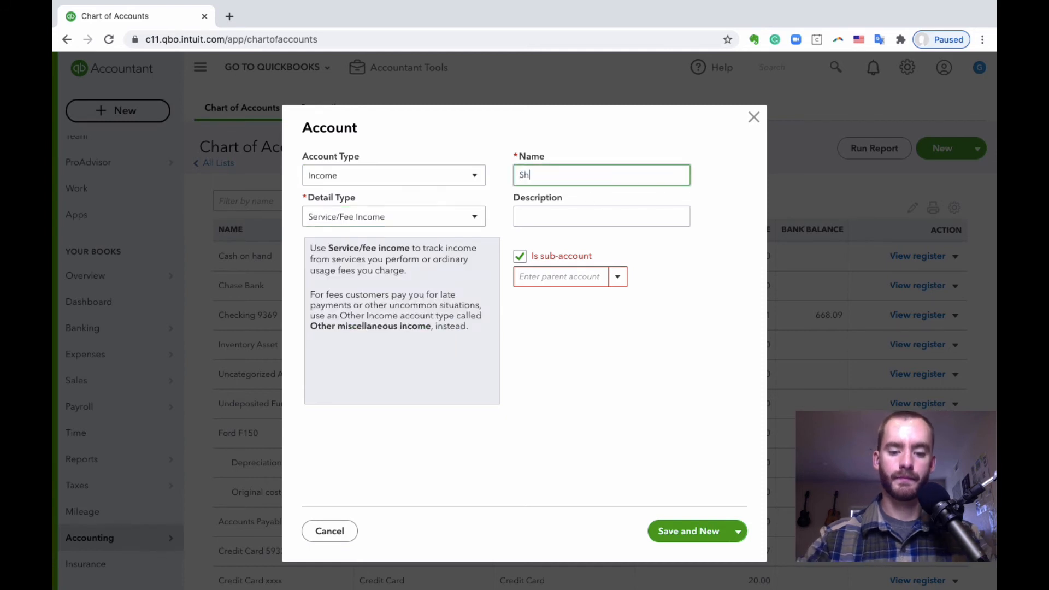
pyautogui.write('ipping Inc')
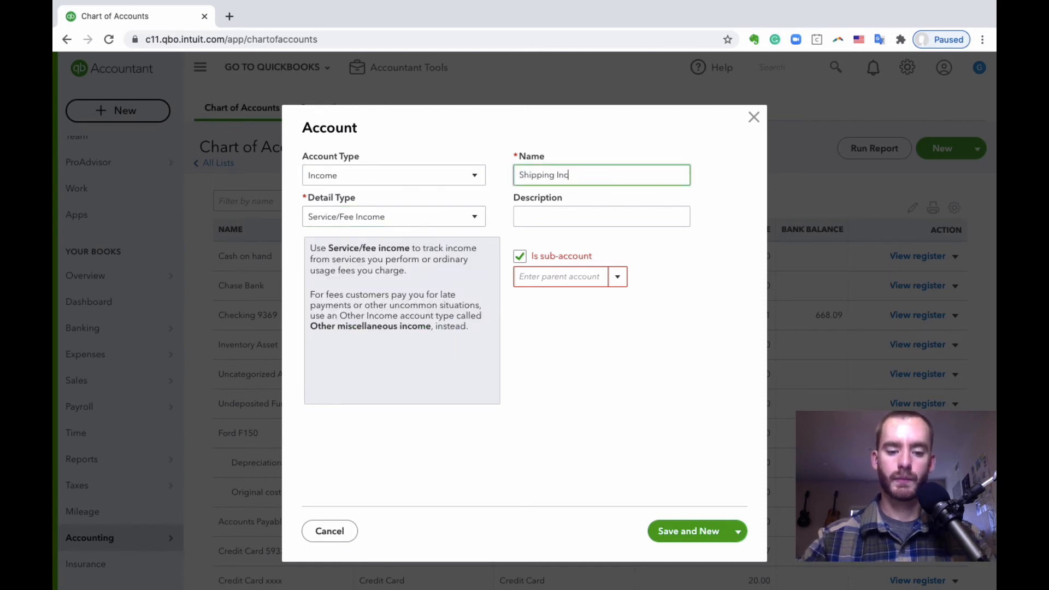
pyautogui.write('ome')
pyautogui.click(660, 138)
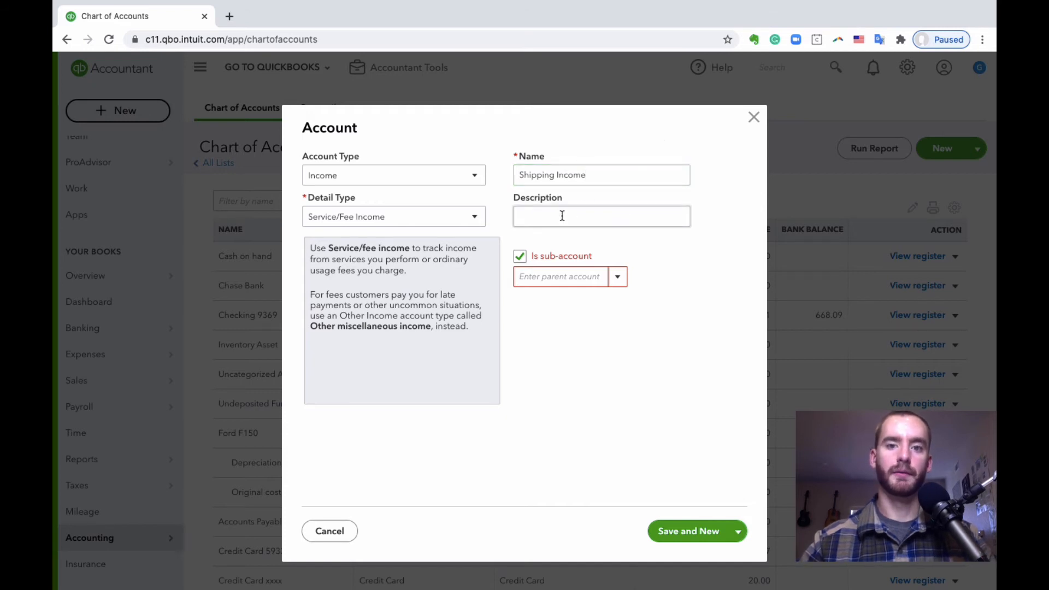
# Make Shipping Income a sub-account of Sales, then save it and close the account form
pyautogui.click(553, 284)
pyautogui.write('sale')
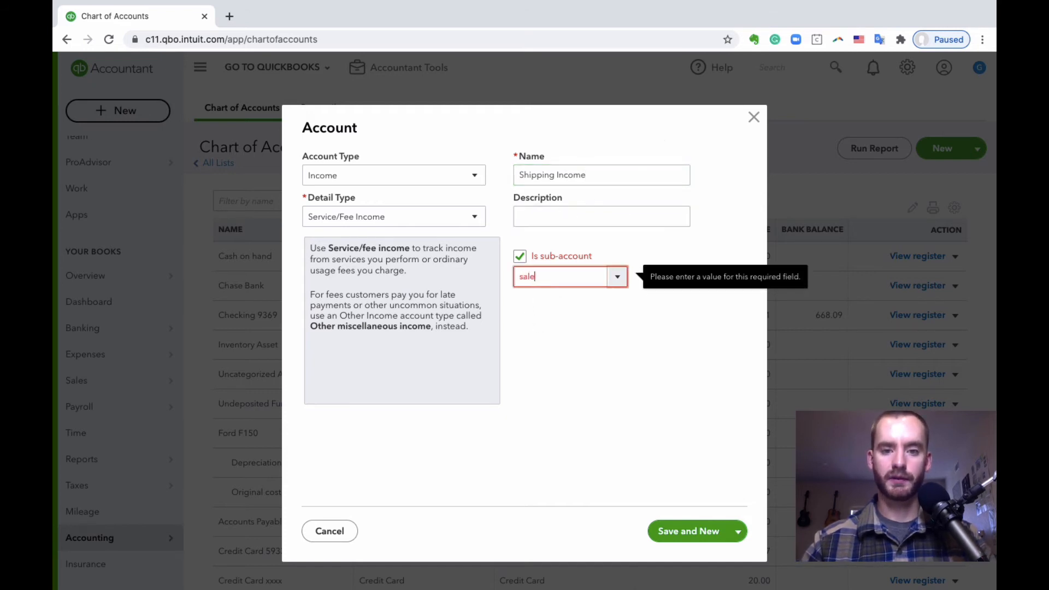
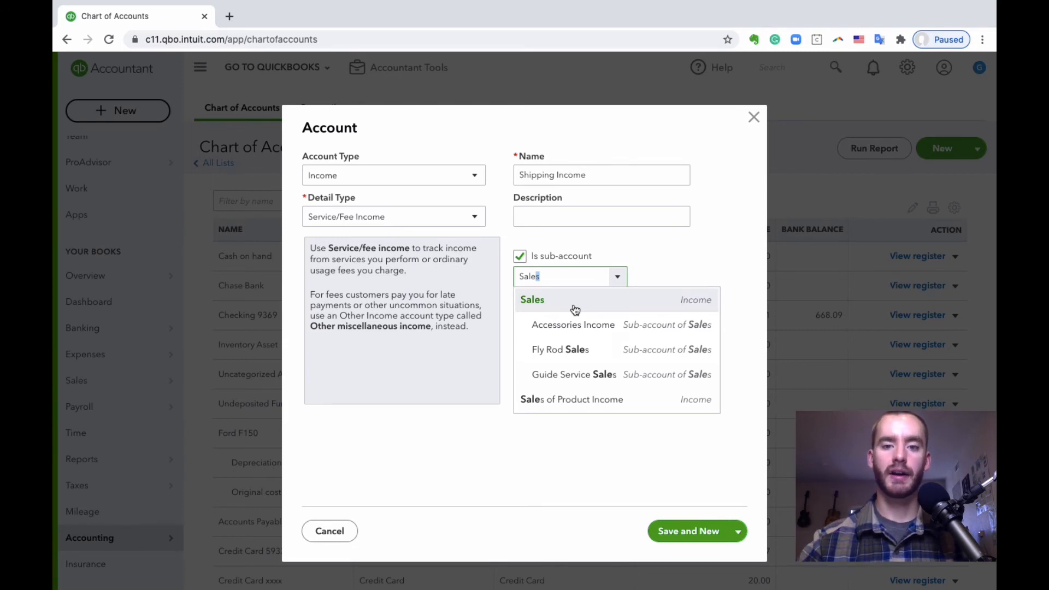
pyautogui.click(574, 309)
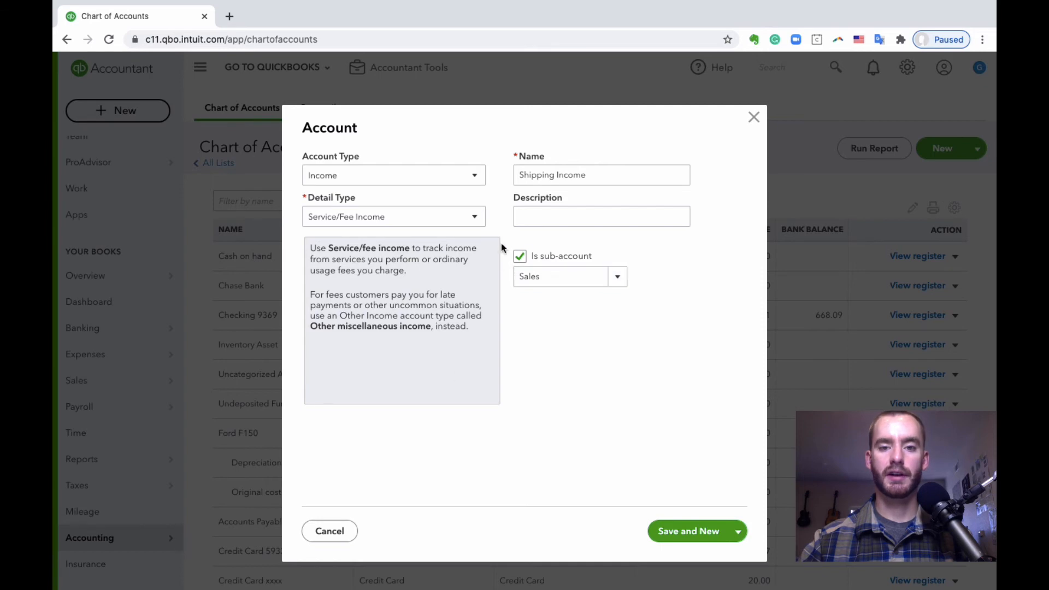
pyautogui.click(738, 531)
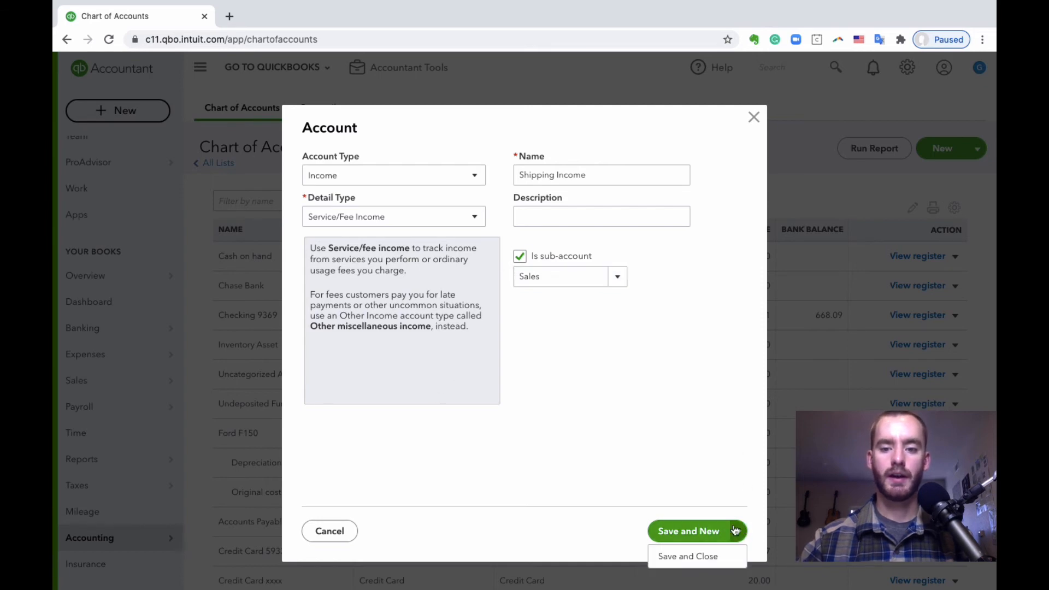
pyautogui.click(696, 555)
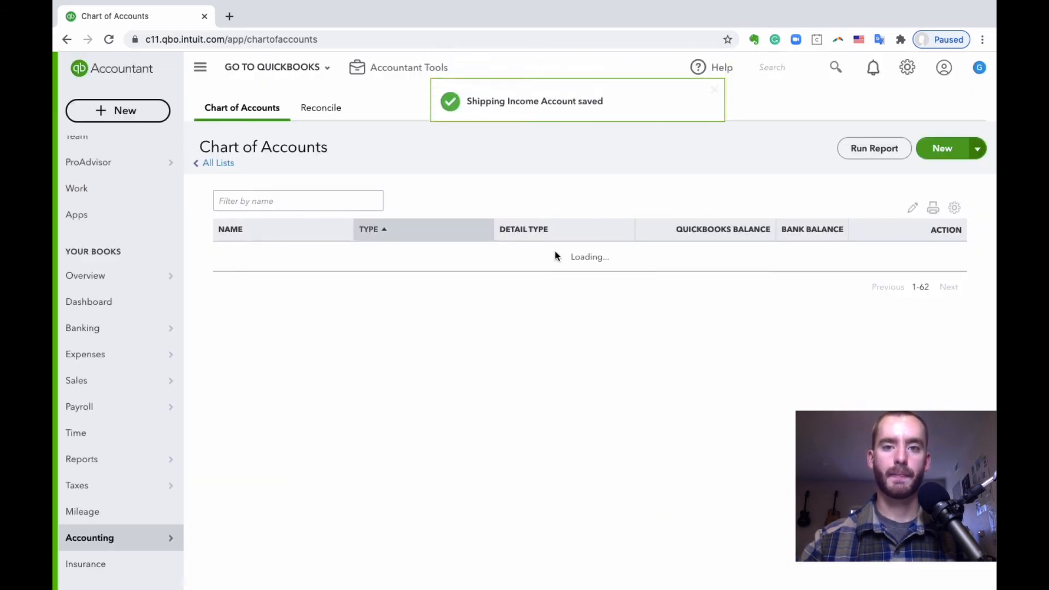
# Examine the Sales sub-accounts, the Cost of Goods Sold account and the Inventory Asset account in the chart of accounts
pyautogui.scroll(-10, 502, 267)
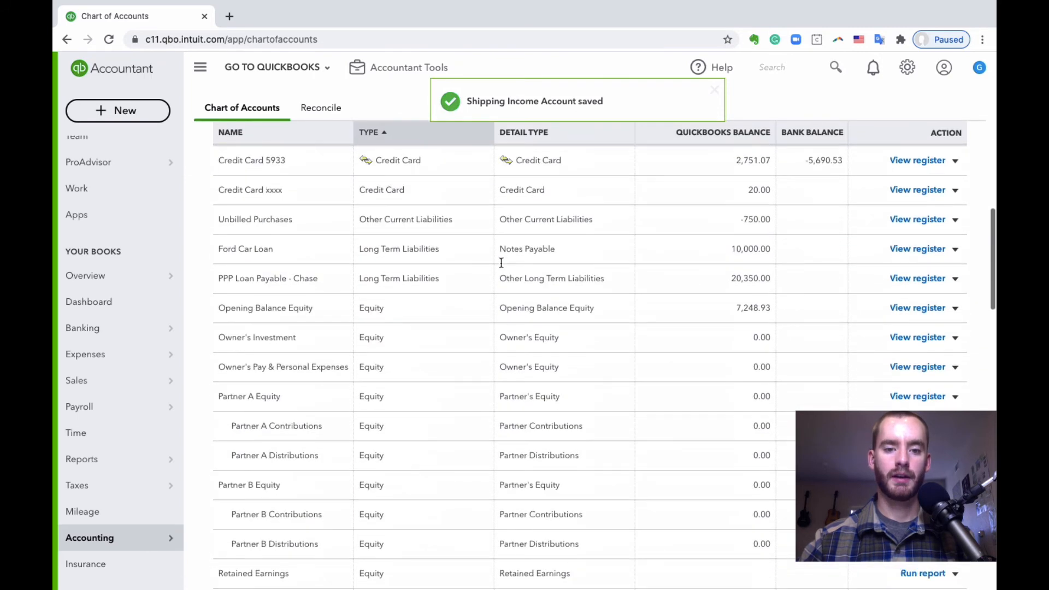
pyautogui.scroll(-5, 500, 264)
pyautogui.scroll(2, 437, 260)
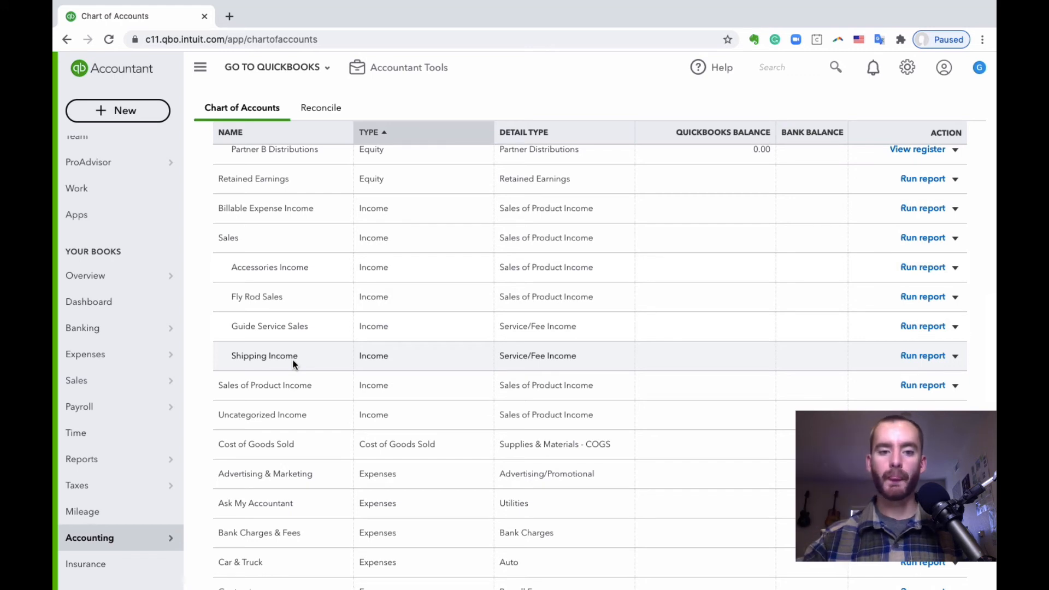
pyautogui.scroll(-3, 293, 360)
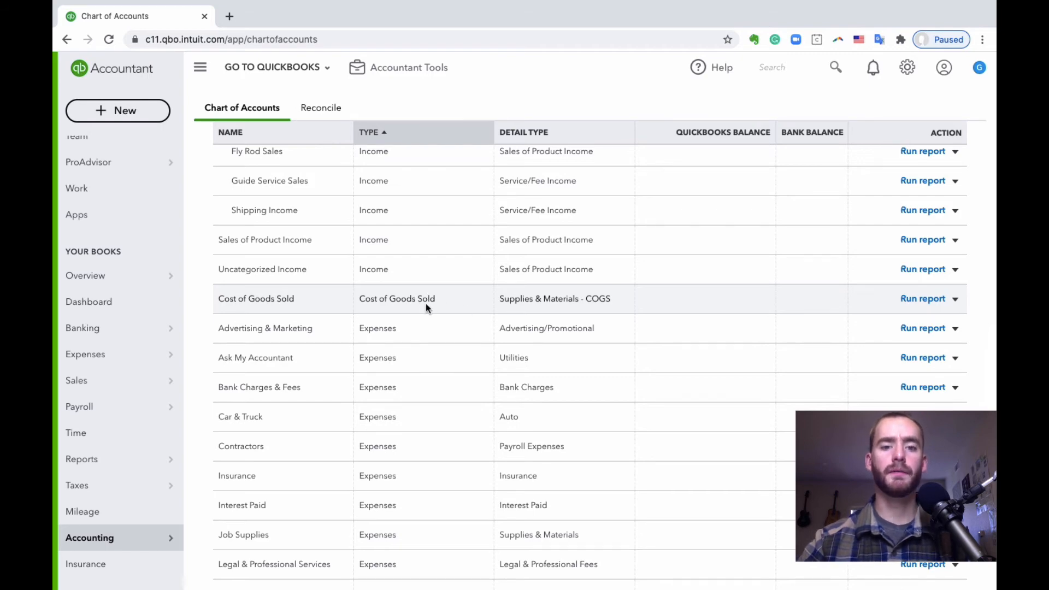
pyautogui.moveTo(414, 299); pyautogui.dragTo(375, 300)
pyautogui.scroll(8, 376, 303)
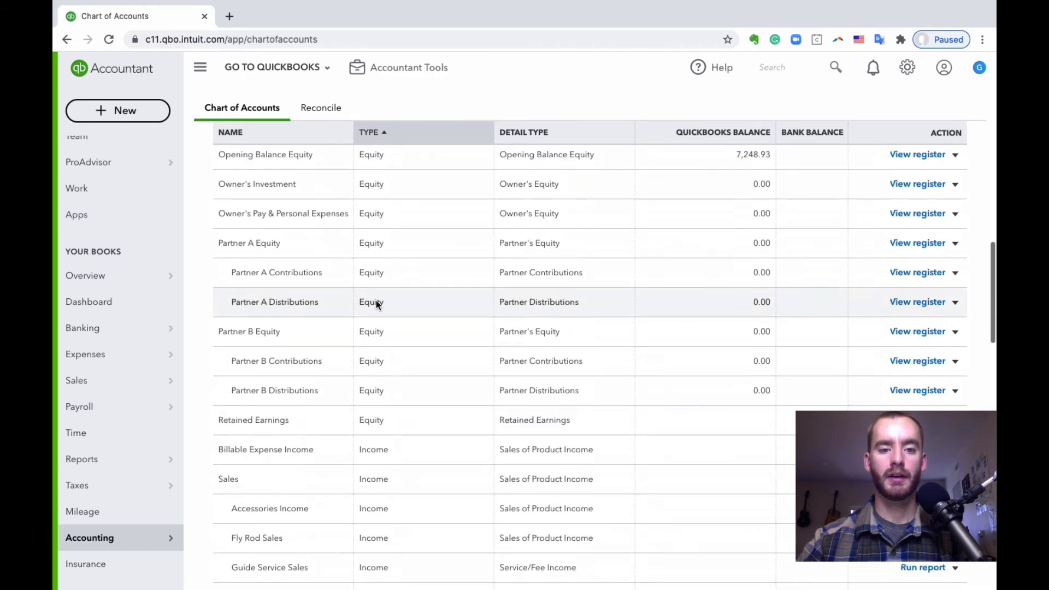
pyautogui.scroll(8, 376, 300)
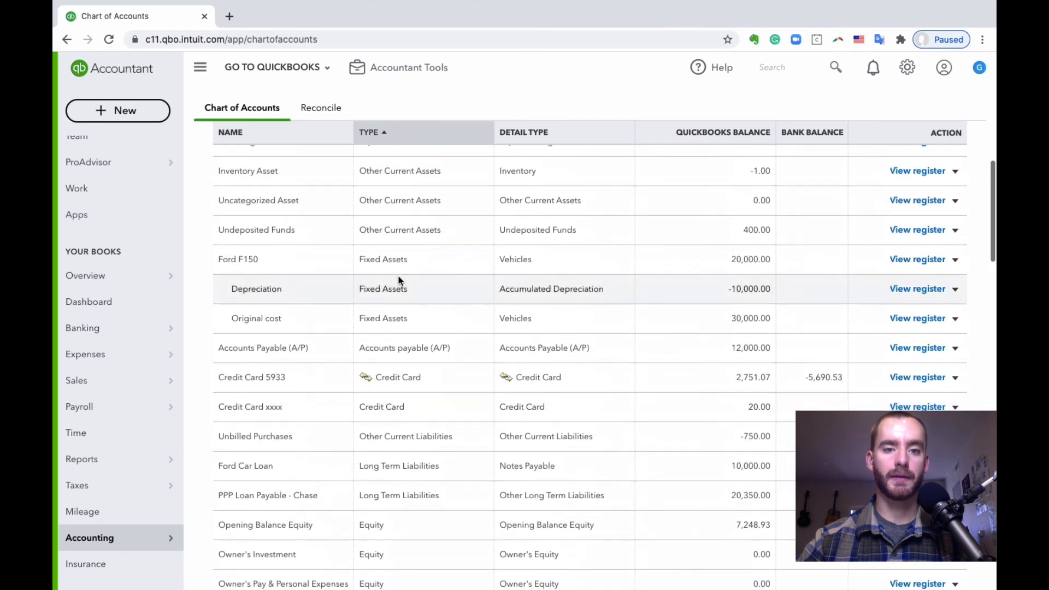
pyautogui.scroll(1, 398, 280)
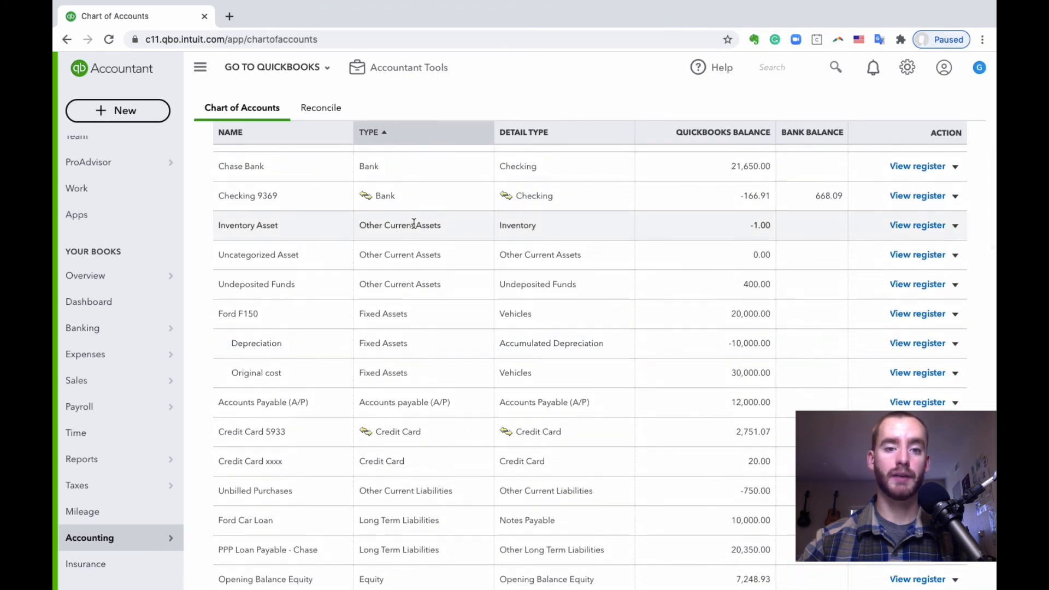
pyautogui.moveTo(365, 225); pyautogui.dragTo(413, 225)
pyautogui.click(522, 240)
pyautogui.scroll(1, 410, 225)
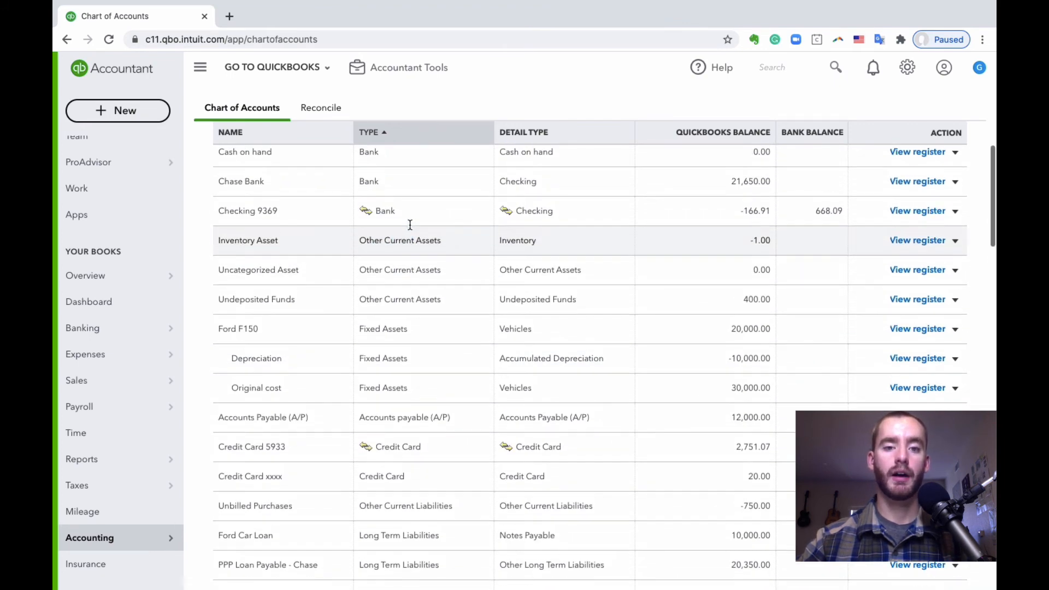
# Rename the Inventory Asset account to Fly Rod Inventory, then save and close it
pyautogui.click(954, 240)
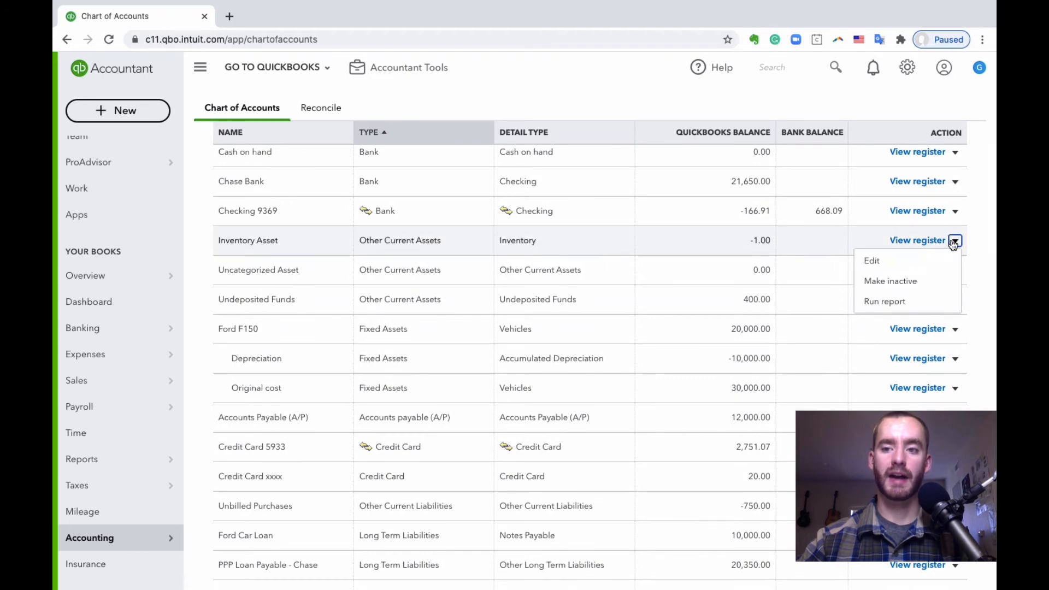
pyautogui.click(909, 262)
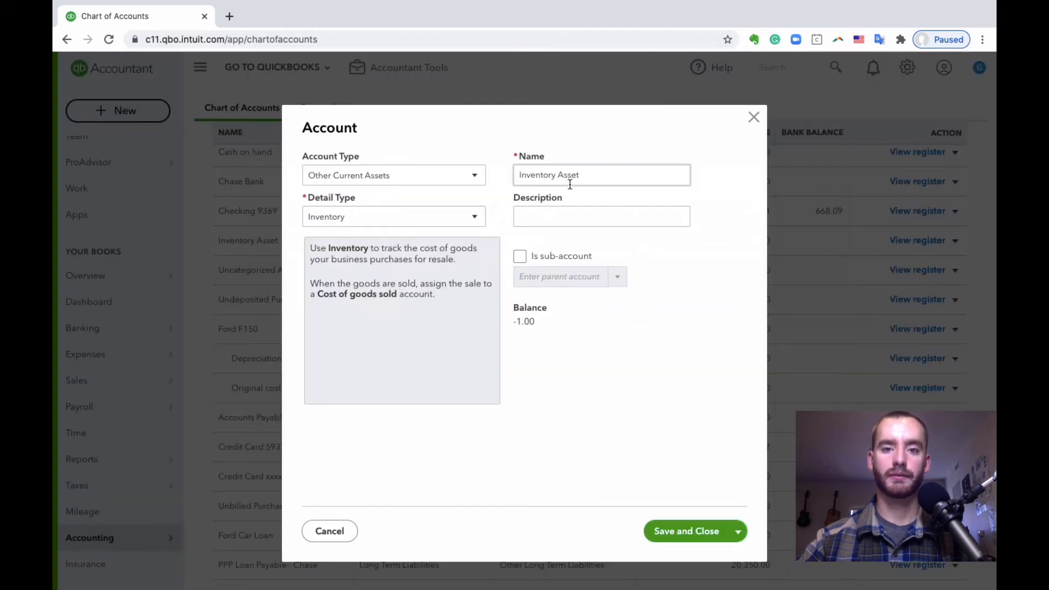
pyautogui.tripleClick(570, 185)
pyautogui.write('F')
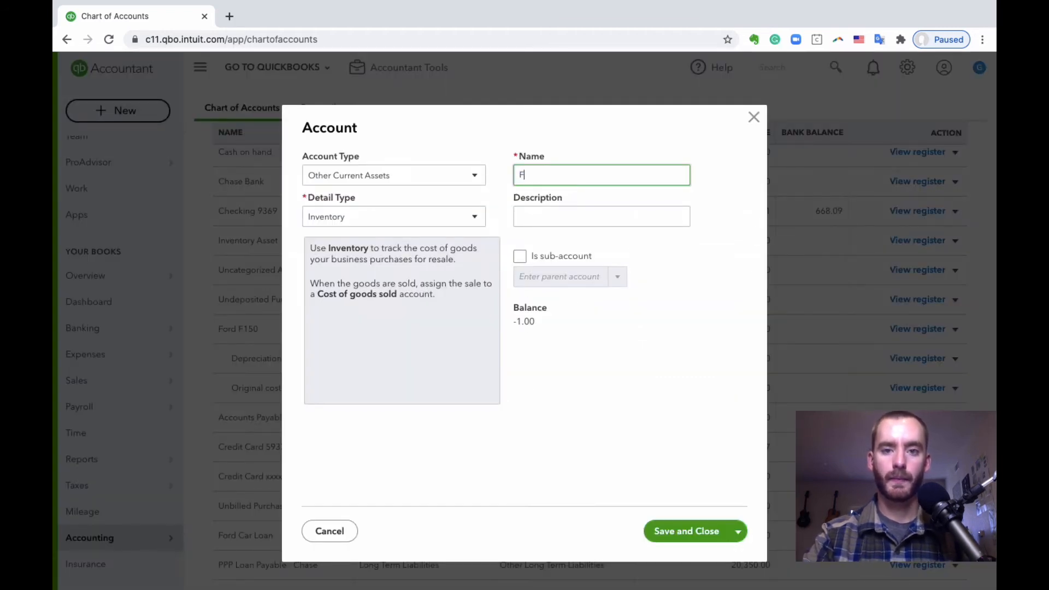
pyautogui.write('ly Rod')
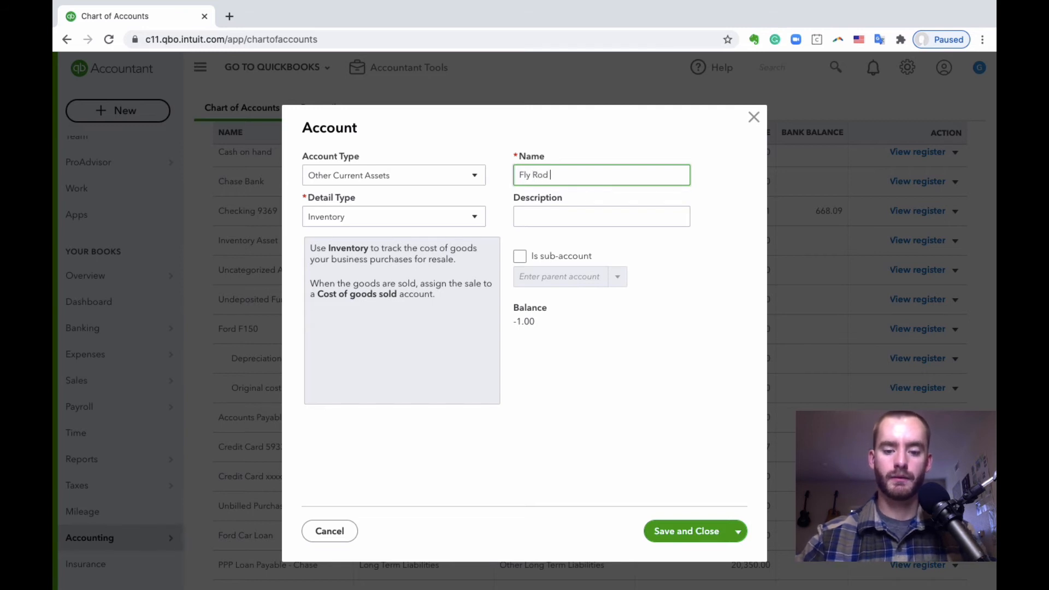
pyautogui.write(' Inventory')
pyautogui.click(603, 135)
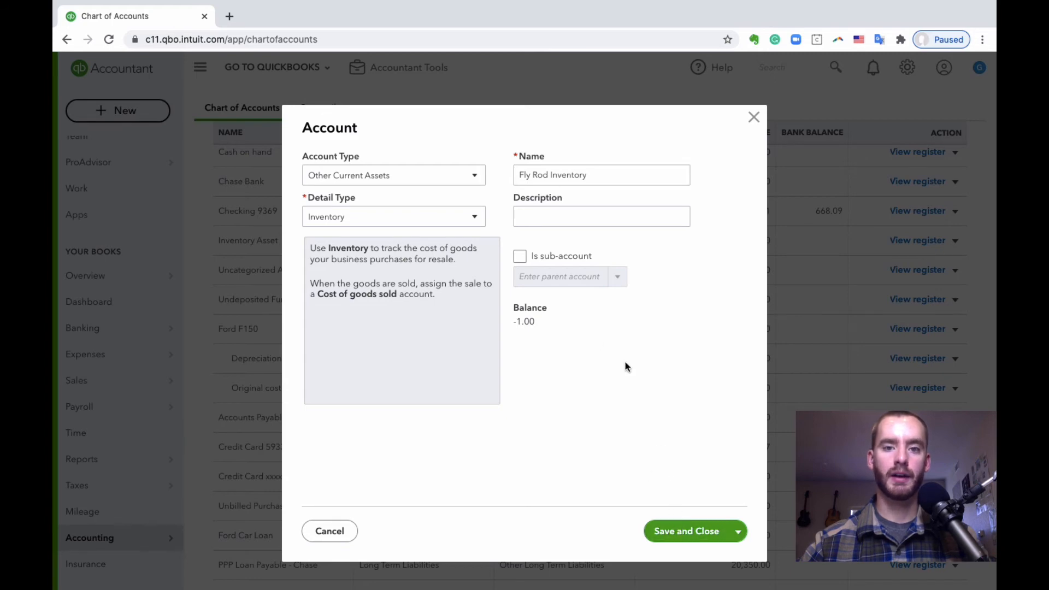
pyautogui.click(669, 526)
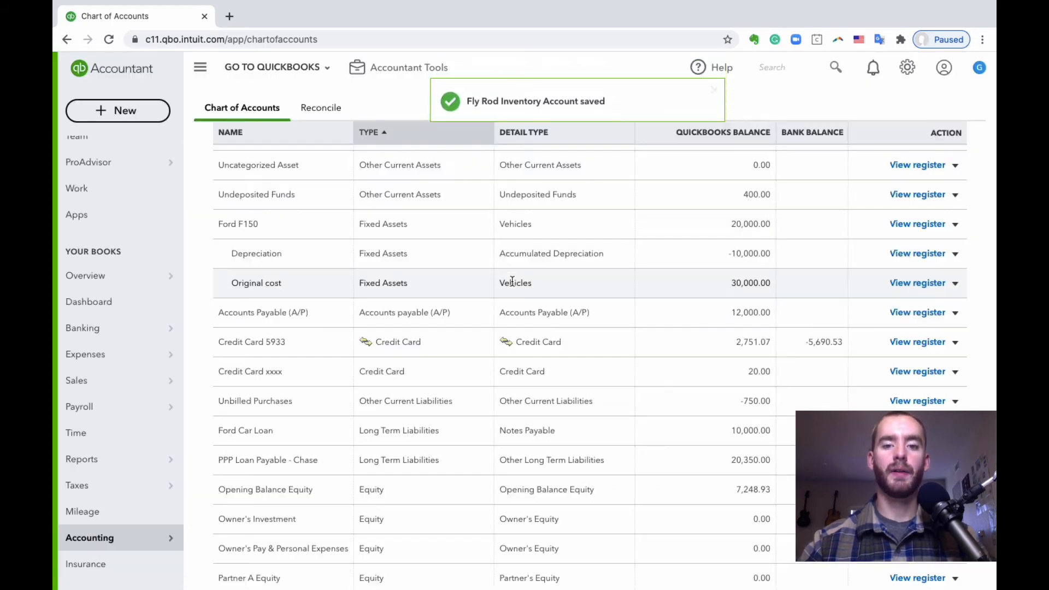
# Find the Cost of Goods Sold account in the chart of accounts and examine its type and detail type
pyautogui.scroll(-3, 511, 285)
pyautogui.scroll(-7, 511, 280)
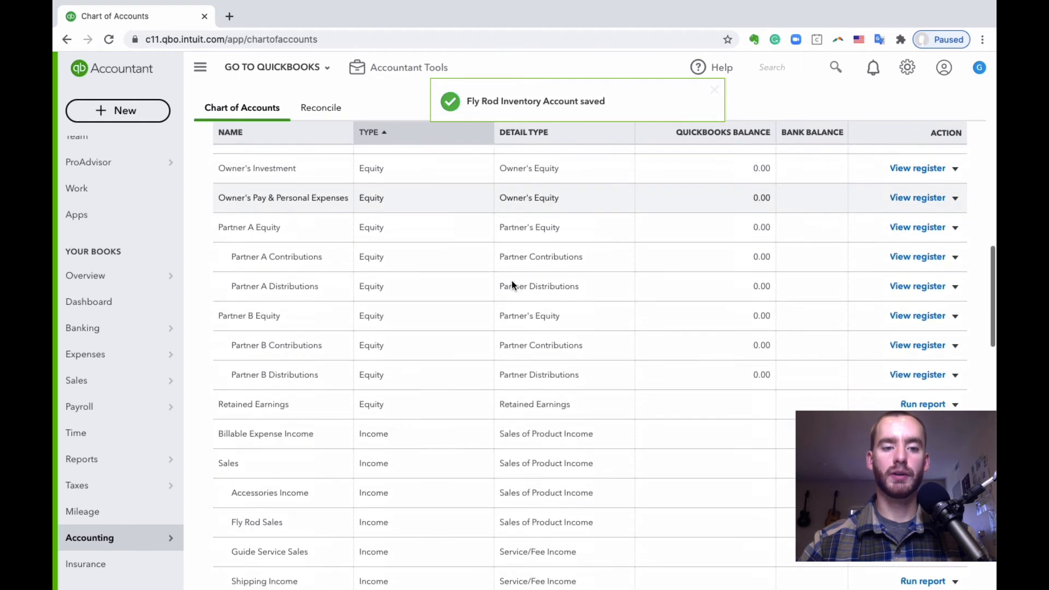
pyautogui.scroll(-2, 512, 283)
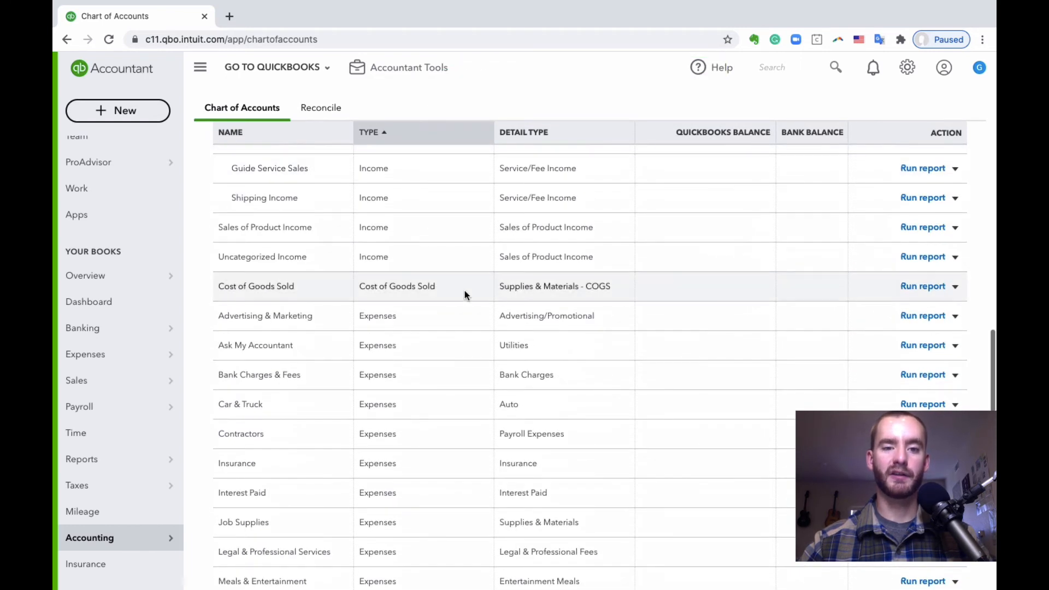
pyautogui.moveTo(275, 286); pyautogui.dragTo(222, 282)
pyautogui.click(320, 283)
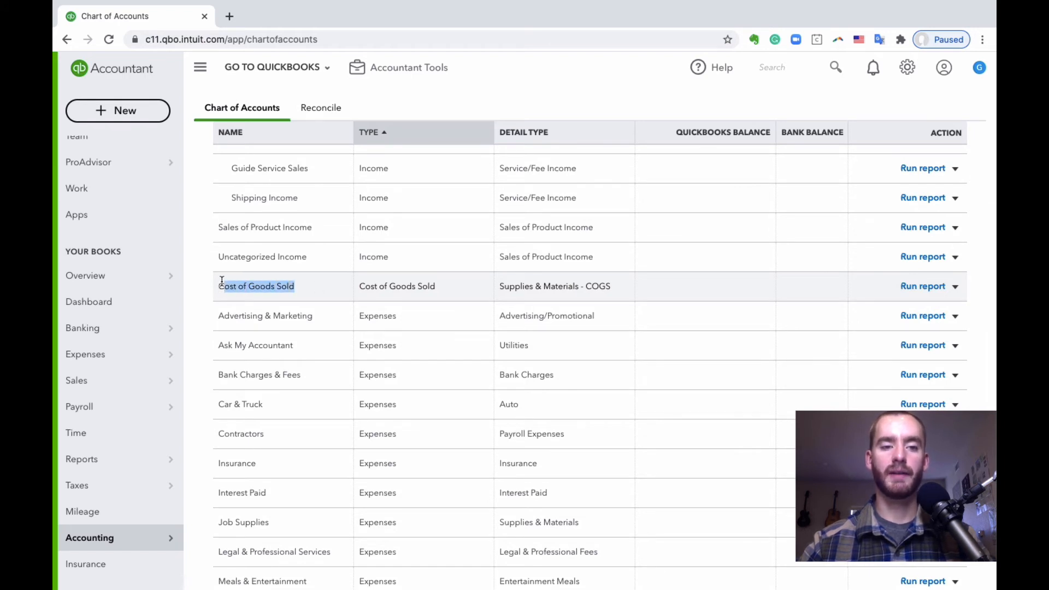
pyautogui.click(216, 285)
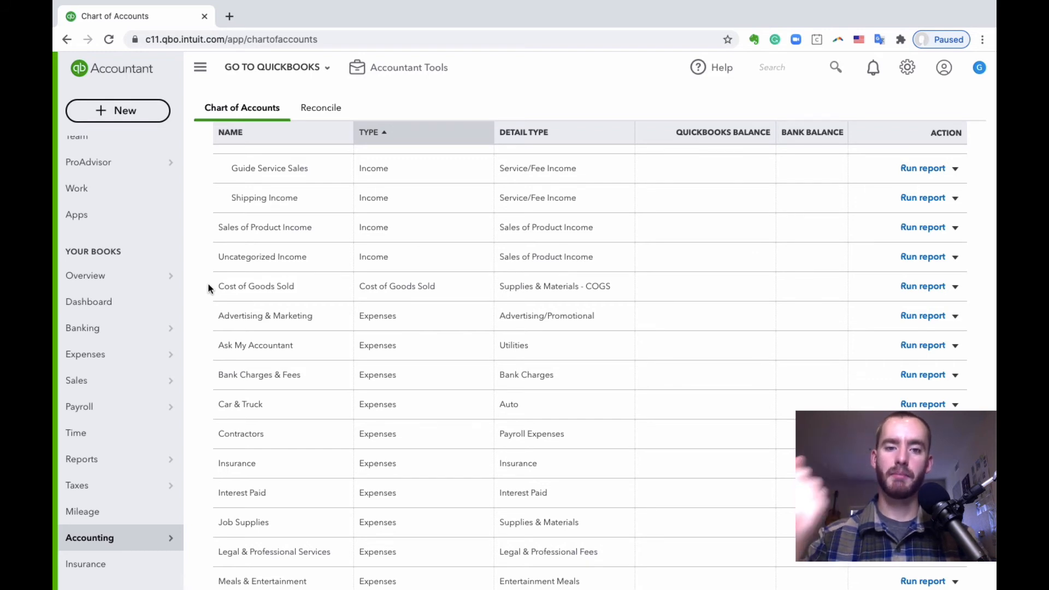
pyautogui.click(317, 286)
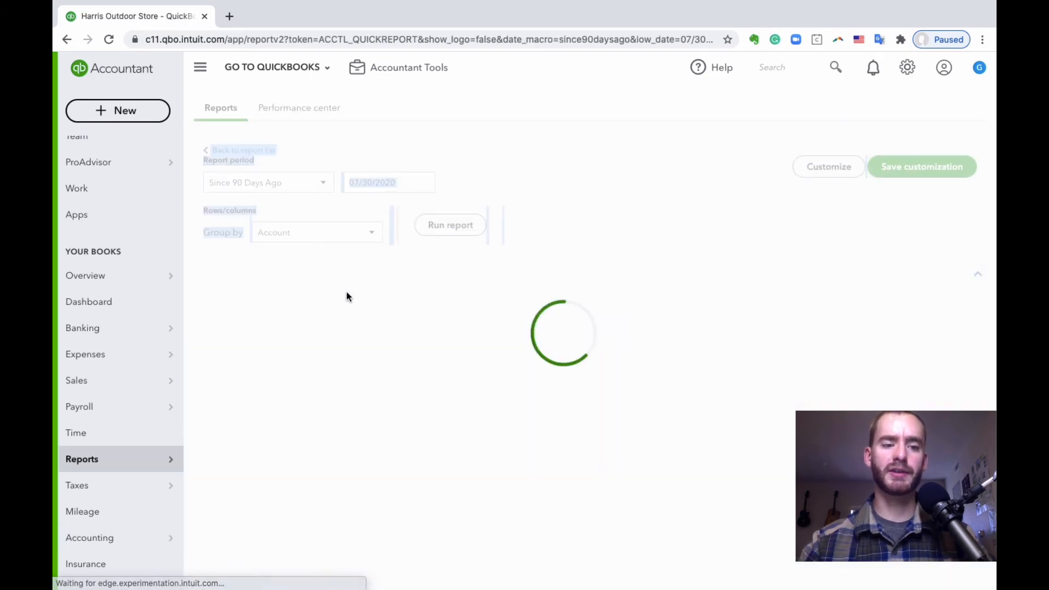
pyautogui.click(907, 67)
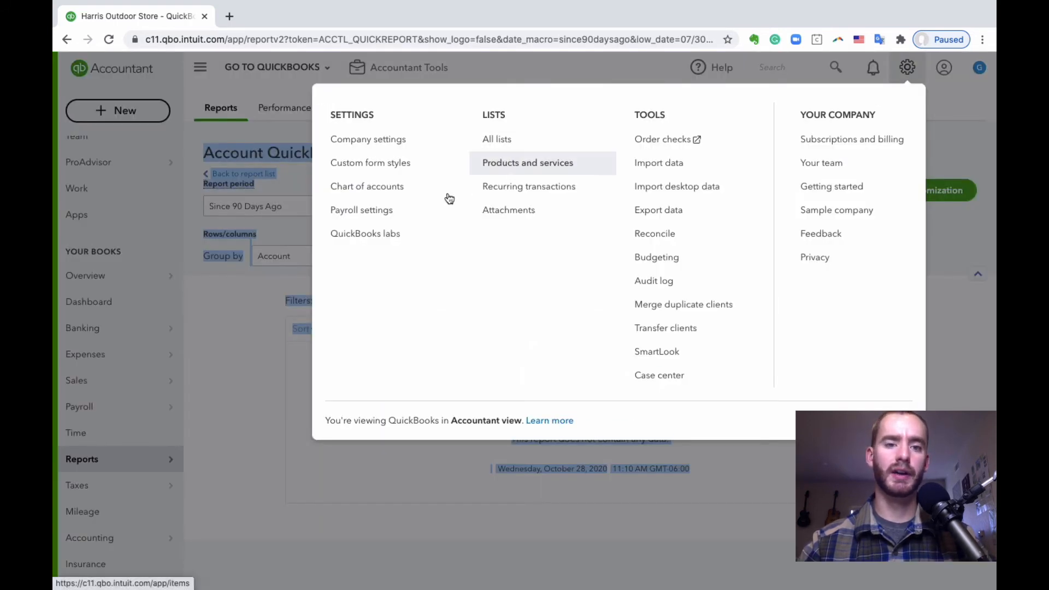
pyautogui.click(421, 195)
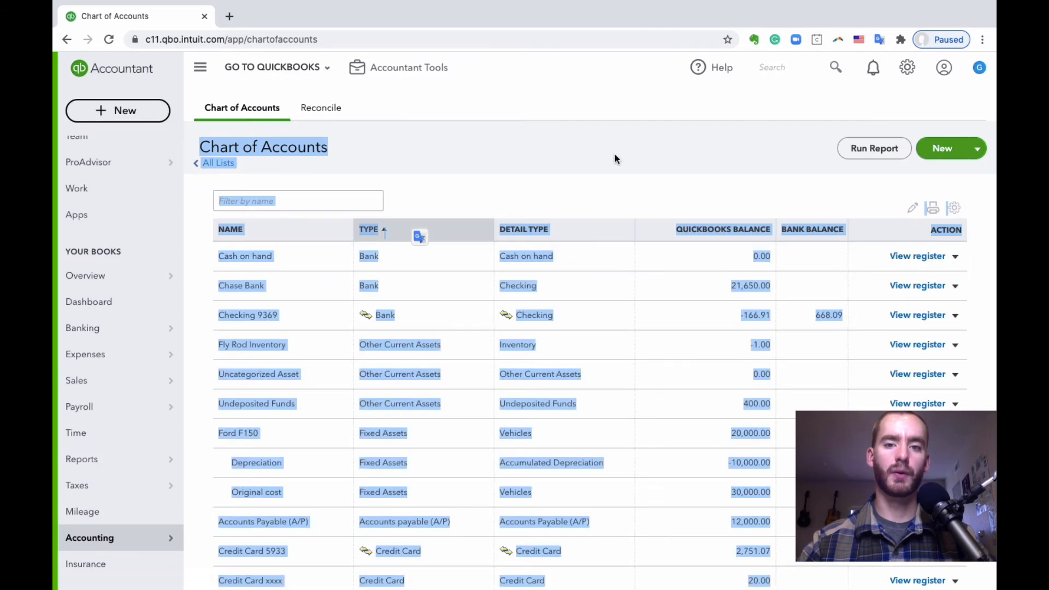
# Open the Cost of Goods Sold account for editing and try the Cost of labor - COS and Supplies & Materials - COGS detail types
pyautogui.scroll(-10, 511, 333)
pyautogui.scroll(5, 510, 333)
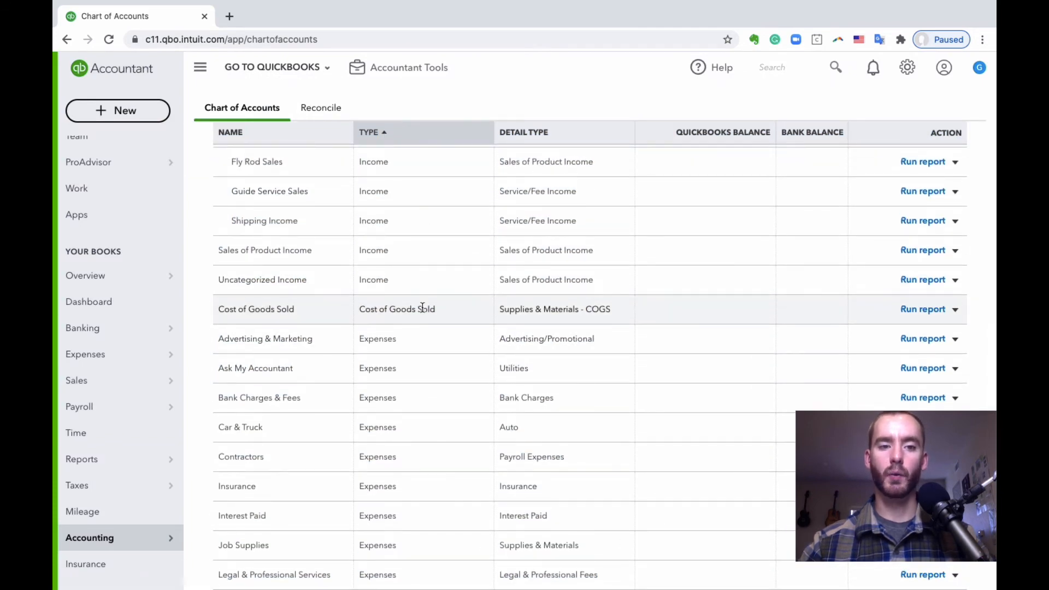
pyautogui.scroll(-6, 421, 375)
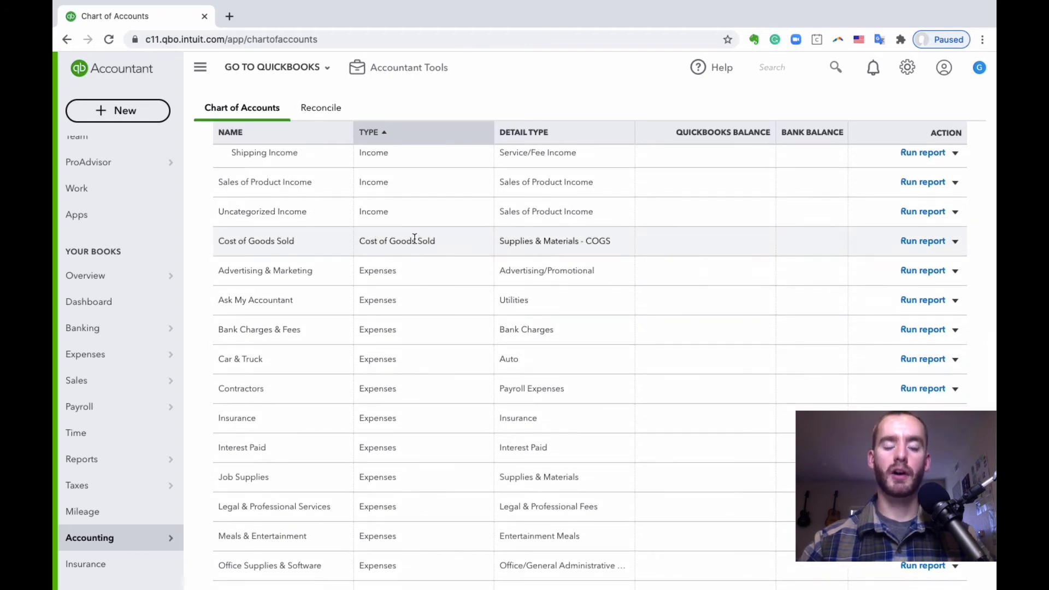
pyautogui.click(954, 242)
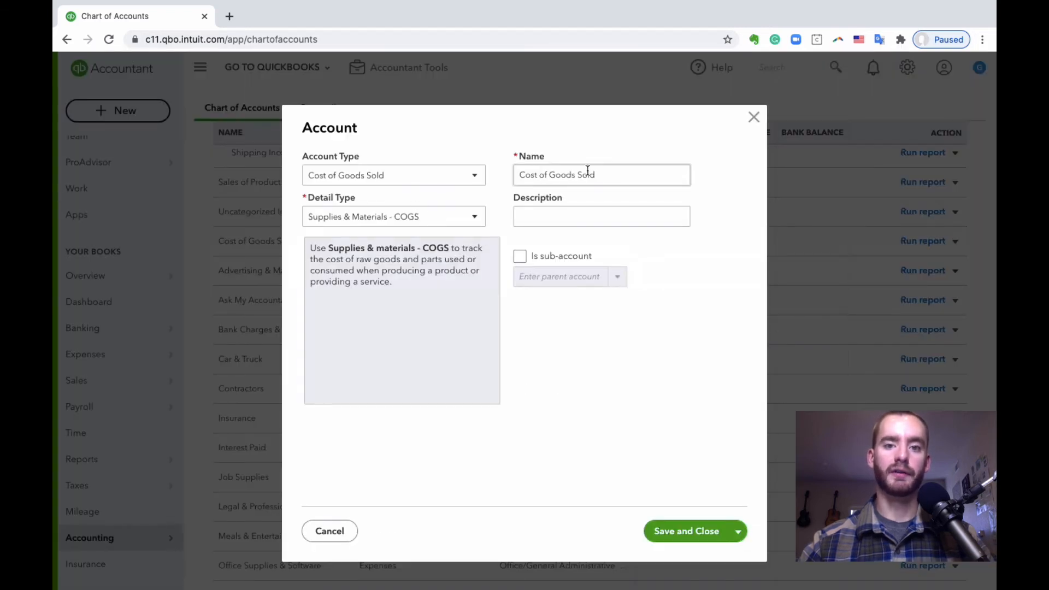
pyautogui.click(401, 217)
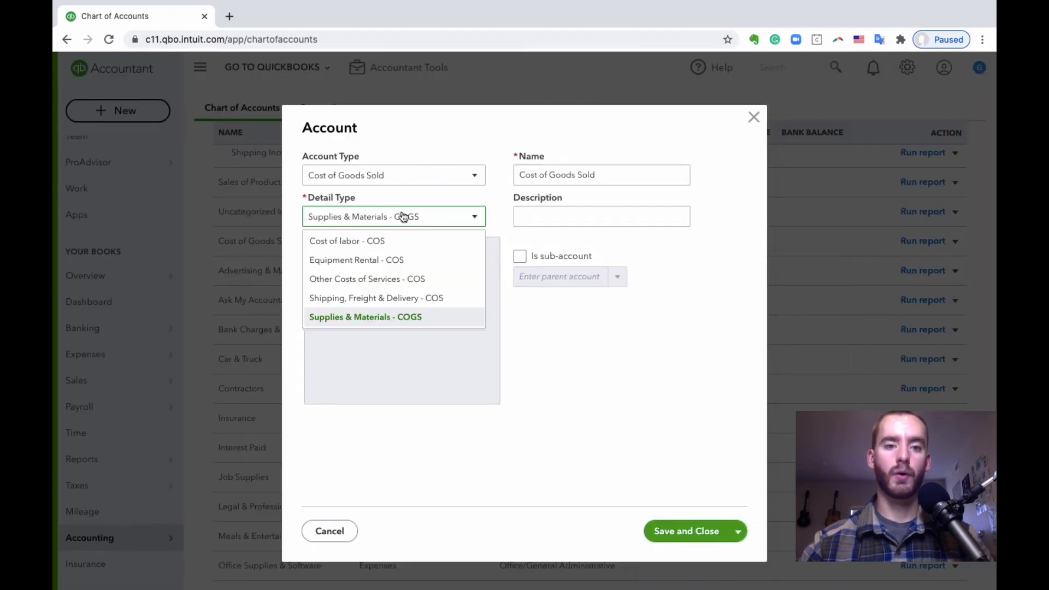
pyautogui.click(406, 242)
pyautogui.click(606, 176)
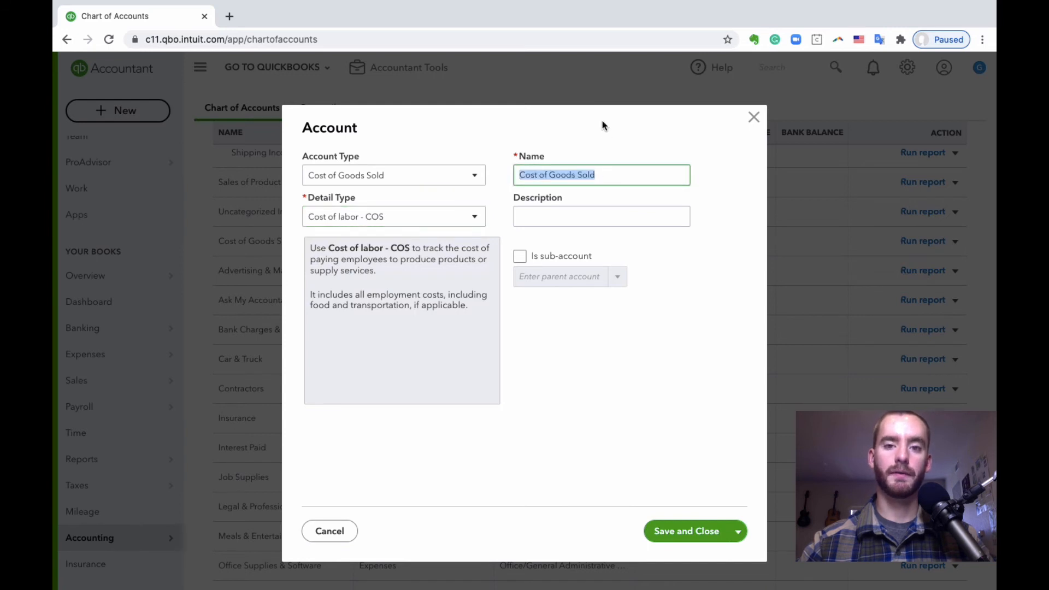
pyautogui.click(603, 126)
pyautogui.click(476, 217)
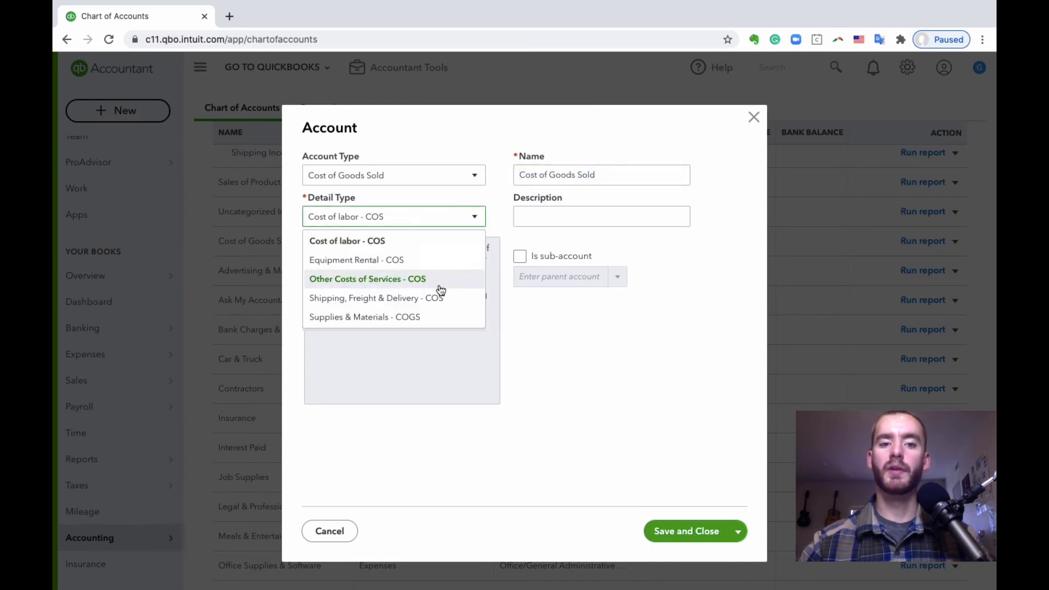
pyautogui.click(426, 318)
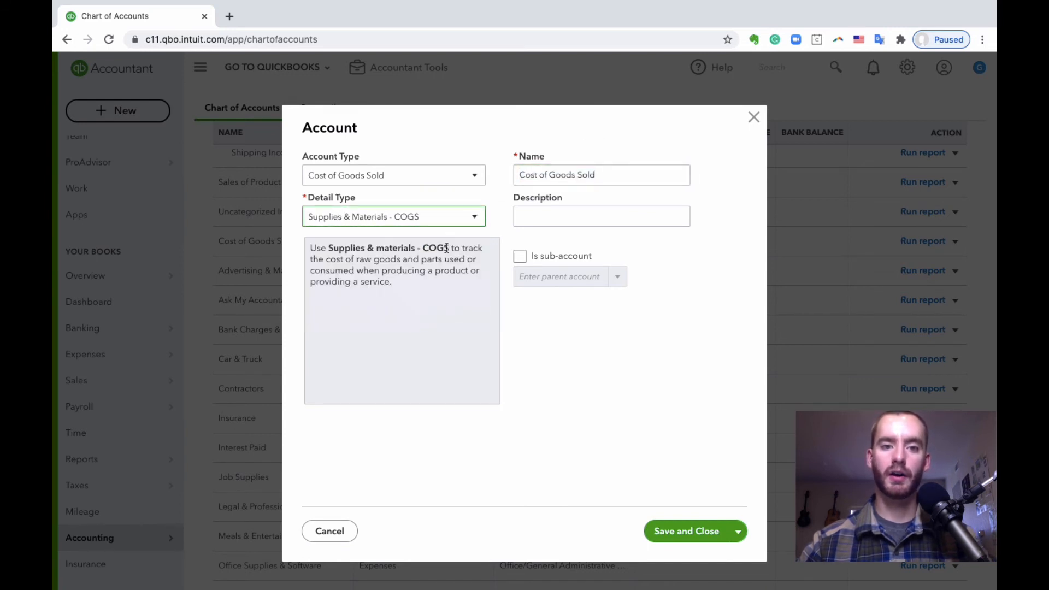
# Try Cost of labor - COS again as the Cost of Goods Sold account's detail type and close the form without saving
pyautogui.click(447, 222)
pyautogui.click(433, 241)
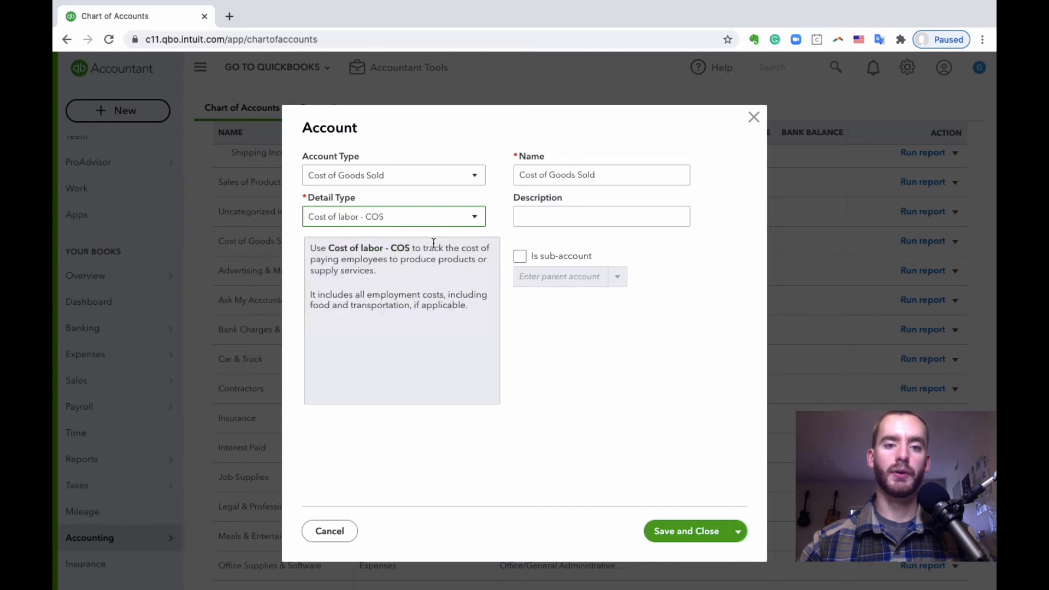
pyautogui.click(609, 173)
pyautogui.click(607, 174)
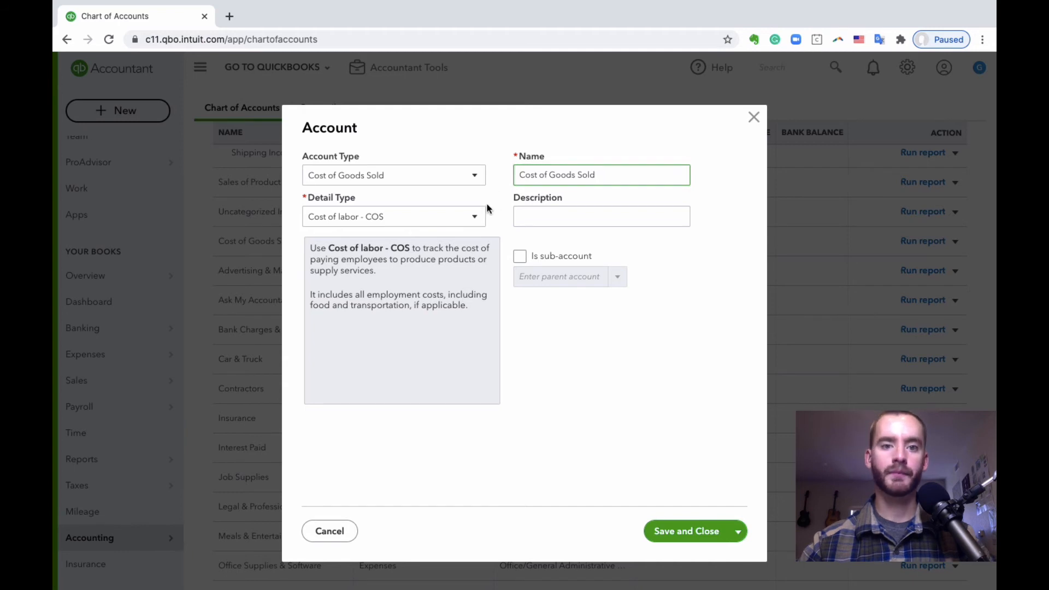
pyautogui.click(463, 218)
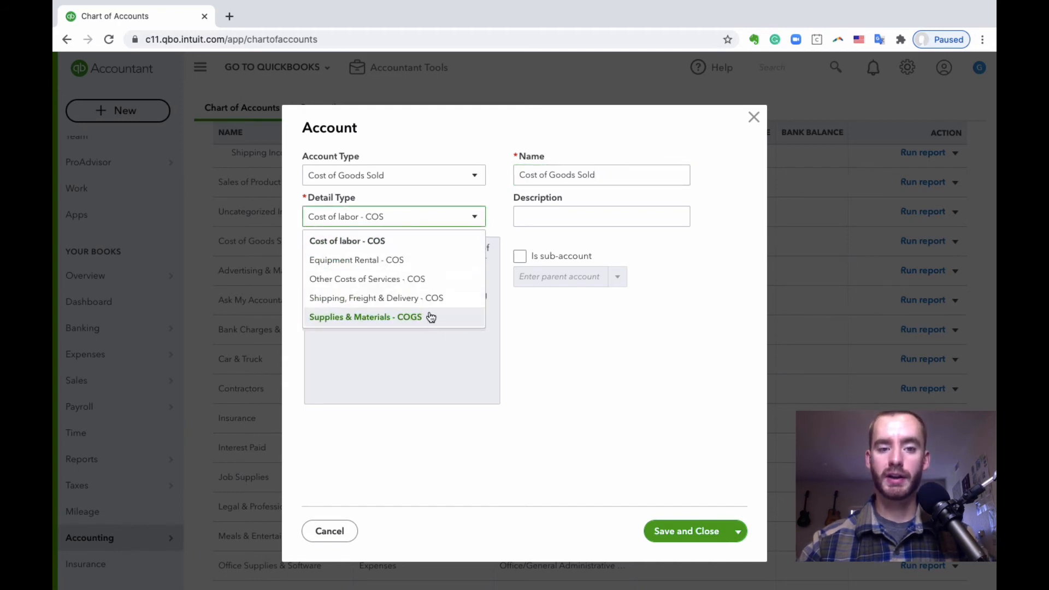
pyautogui.click(568, 342)
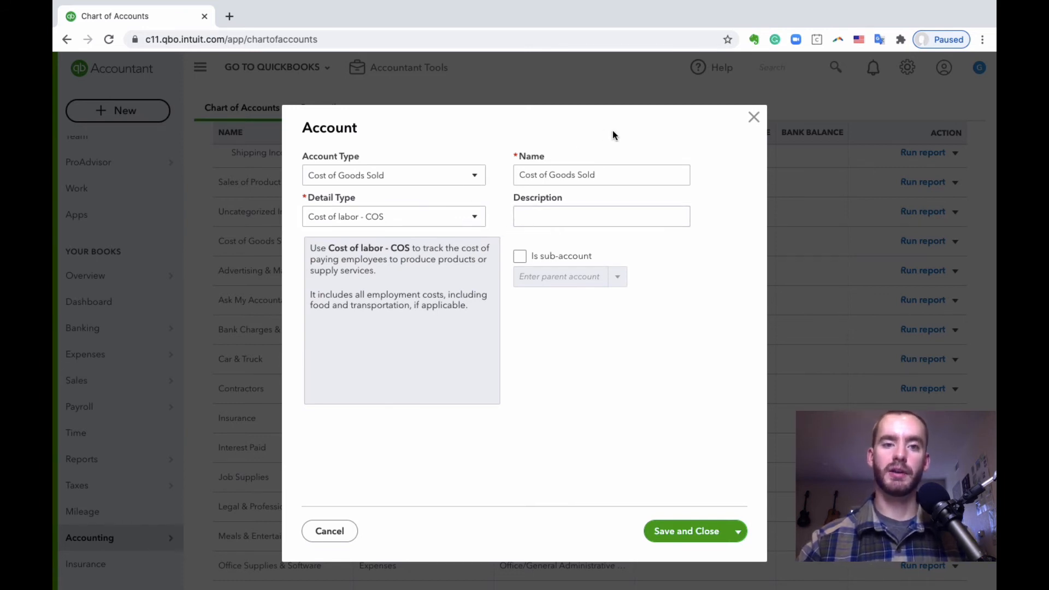
pyautogui.click(752, 124)
# Examine the expense accounts in the chart of accounts, from Advertising & Marketing through the Payroll Expenses and Utilities sub-accounts, against Cost of Goods Sold
pyautogui.scroll(-1, 514, 300)
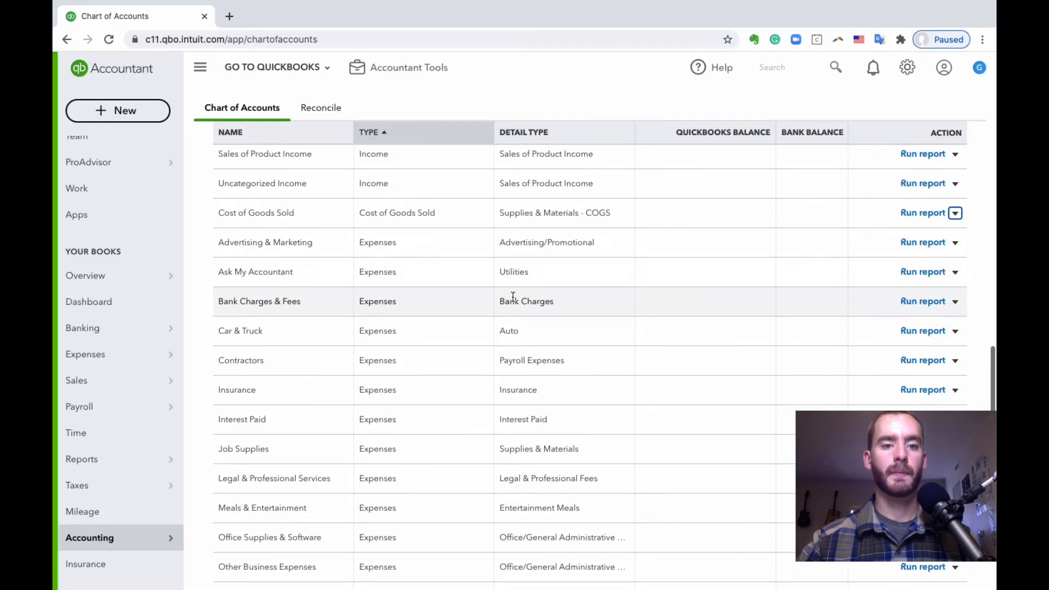
pyautogui.scroll(-1, 406, 246)
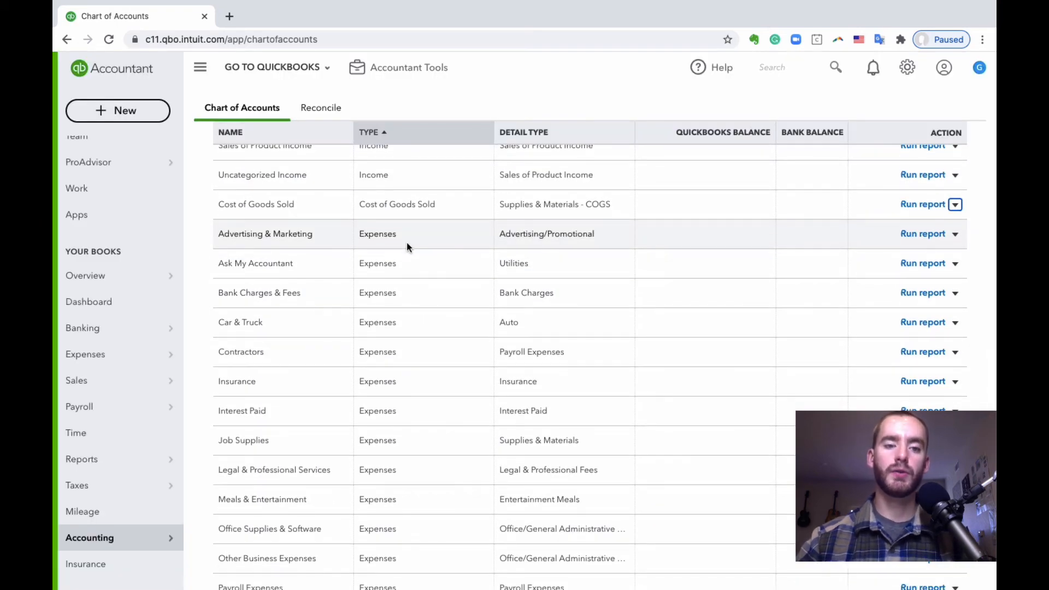
pyautogui.scroll(-1, 406, 242)
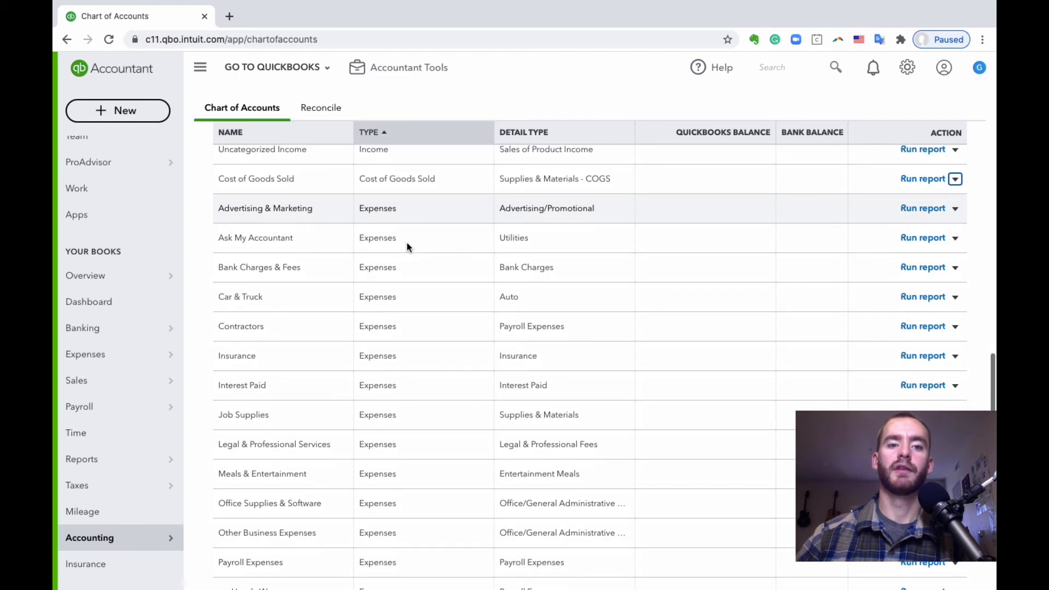
pyautogui.scroll(-15, 415, 355)
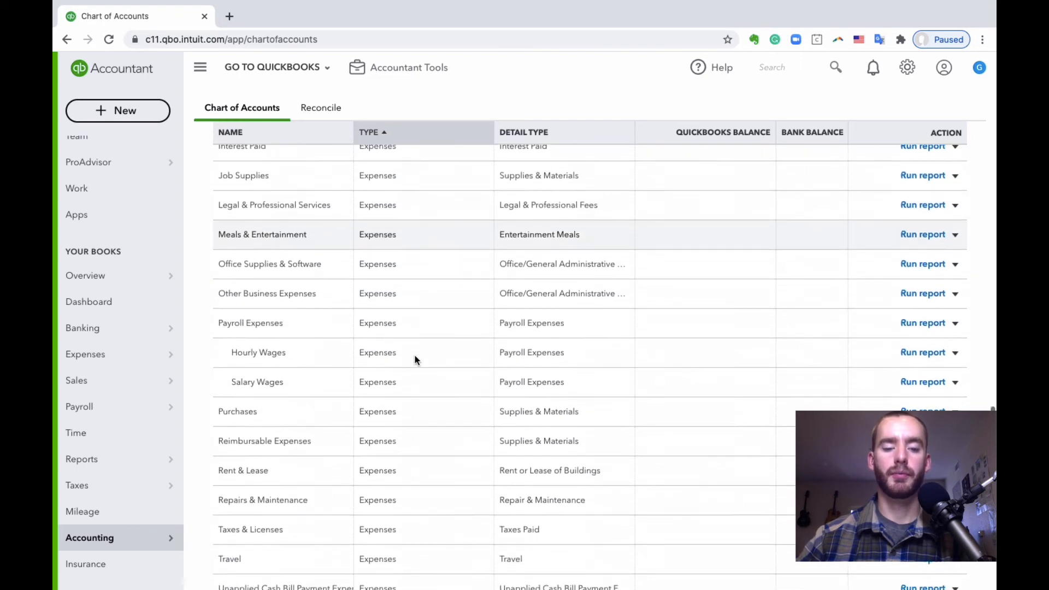
pyautogui.scroll(10, 414, 355)
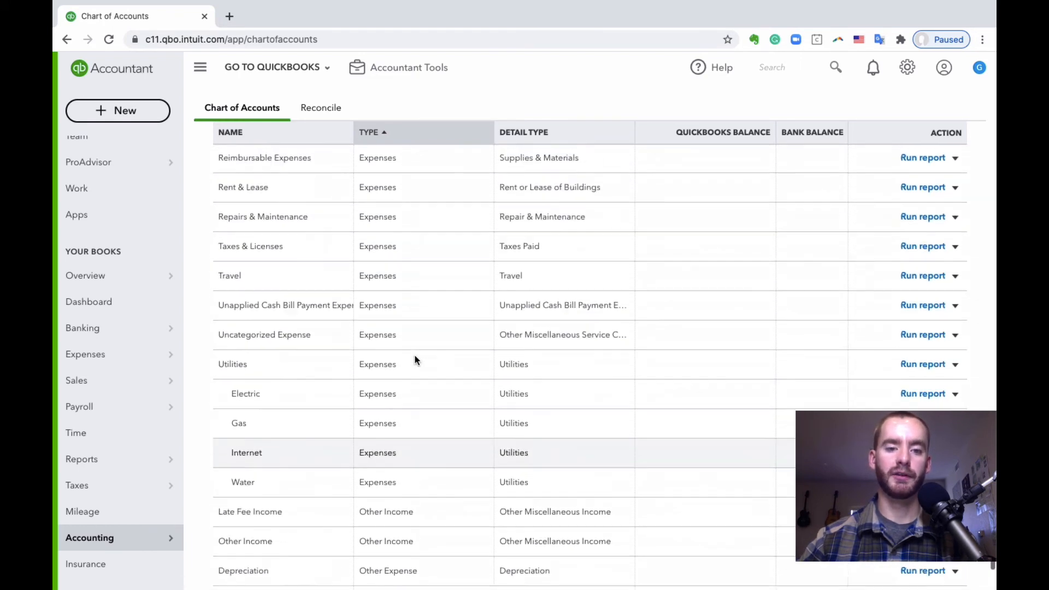
pyautogui.scroll(8, 414, 359)
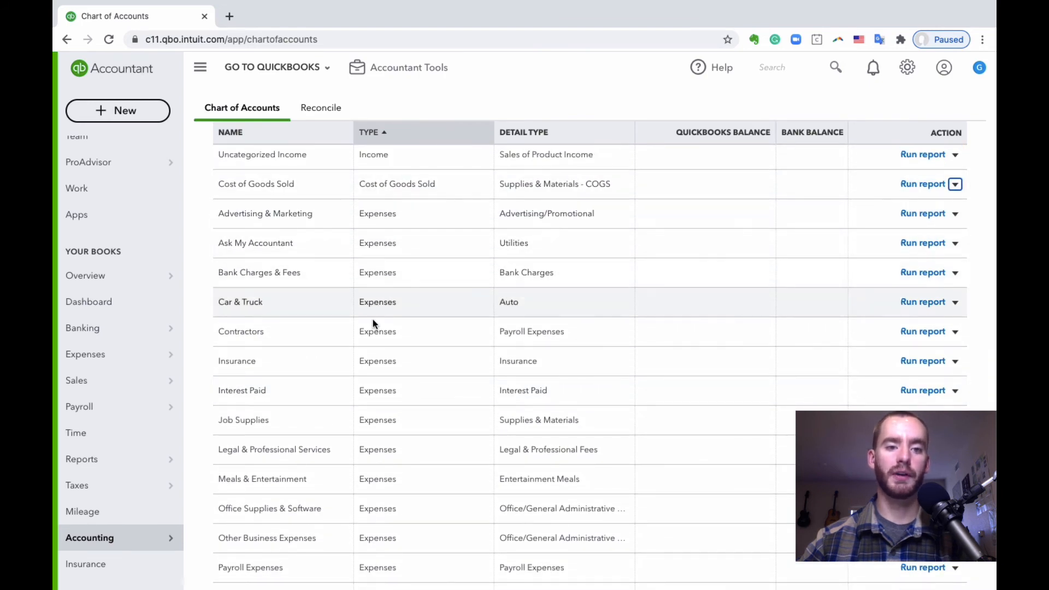
pyautogui.scroll(-10, 411, 412)
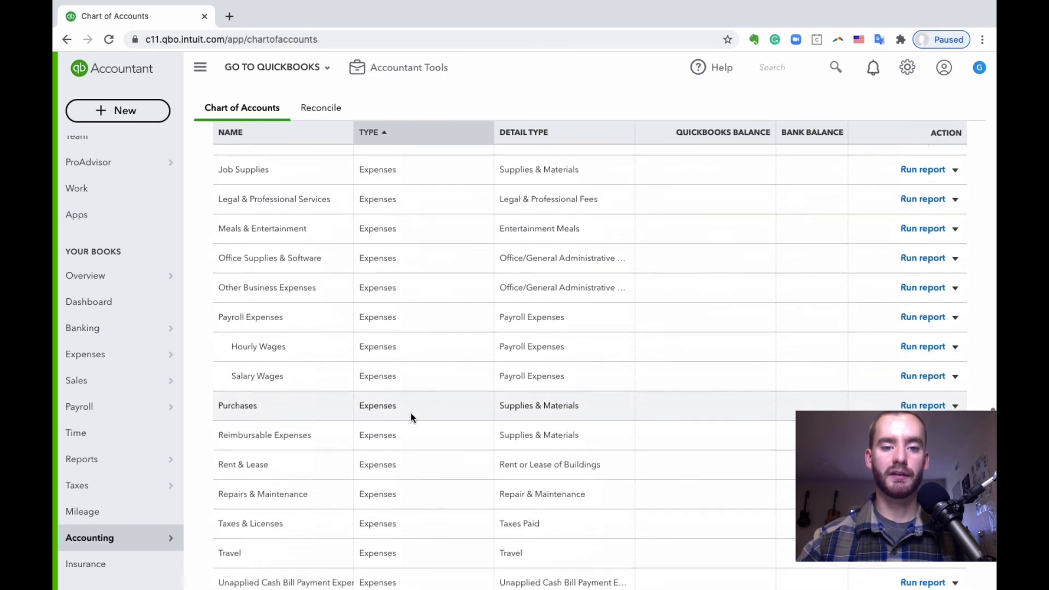
pyautogui.scroll(-1, 410, 417)
pyautogui.scroll(10, 425, 370)
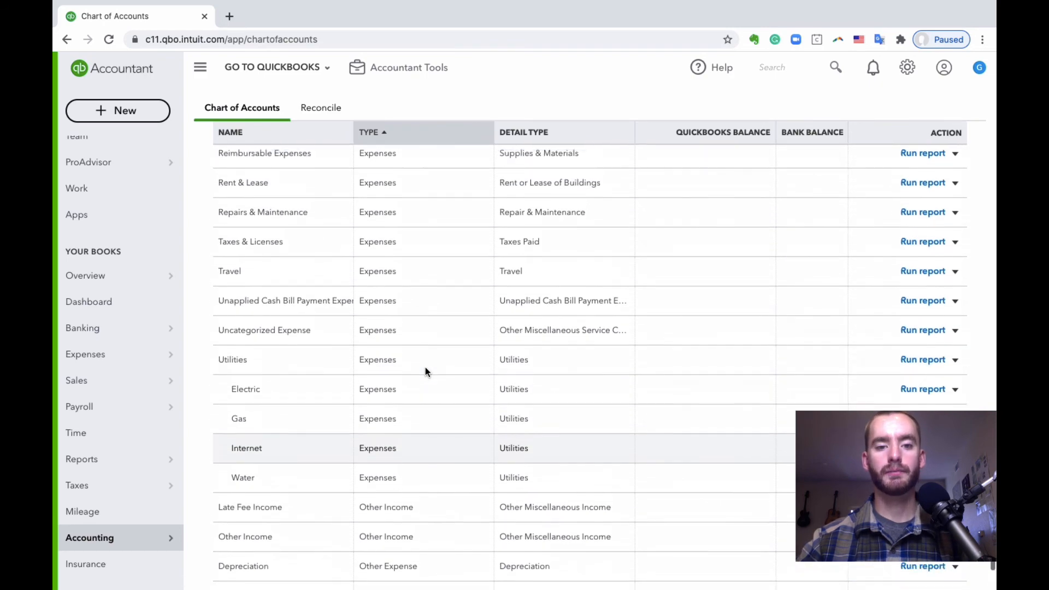
pyautogui.scroll(1, 425, 366)
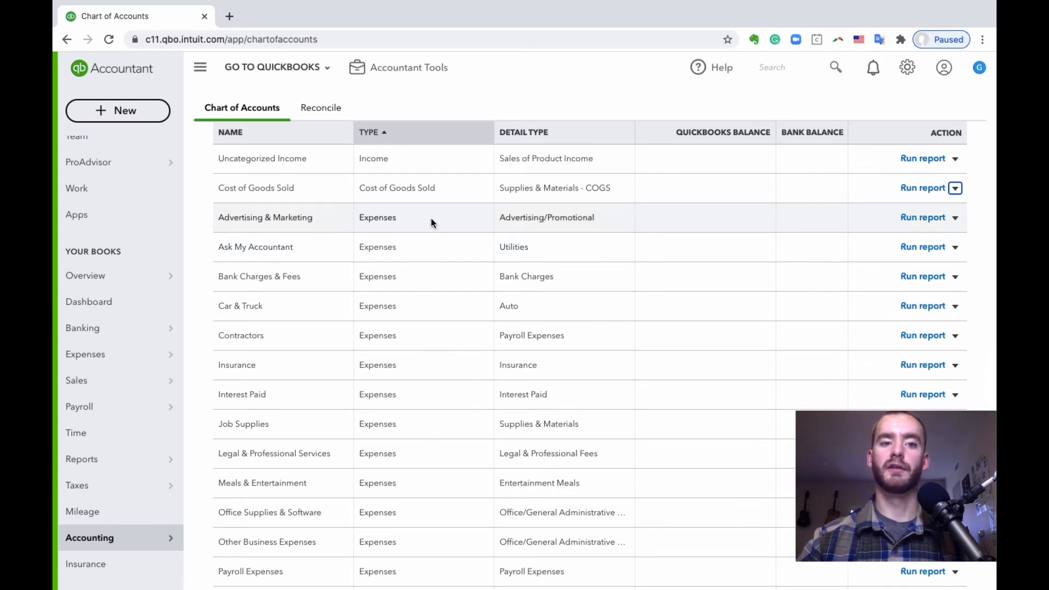
pyautogui.scroll(-1, 431, 223)
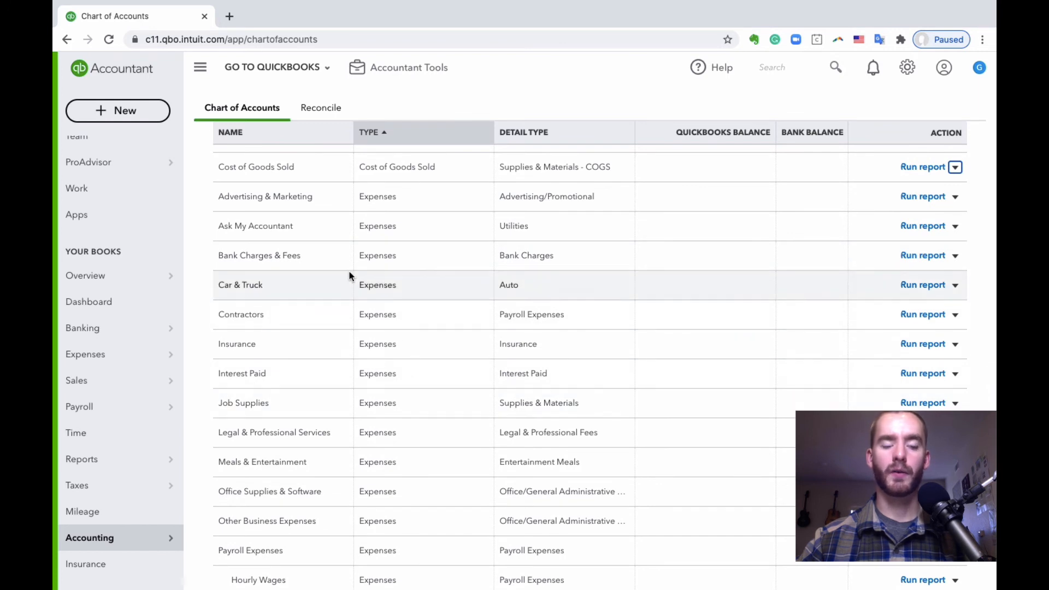
pyautogui.scroll(-1, 373, 343)
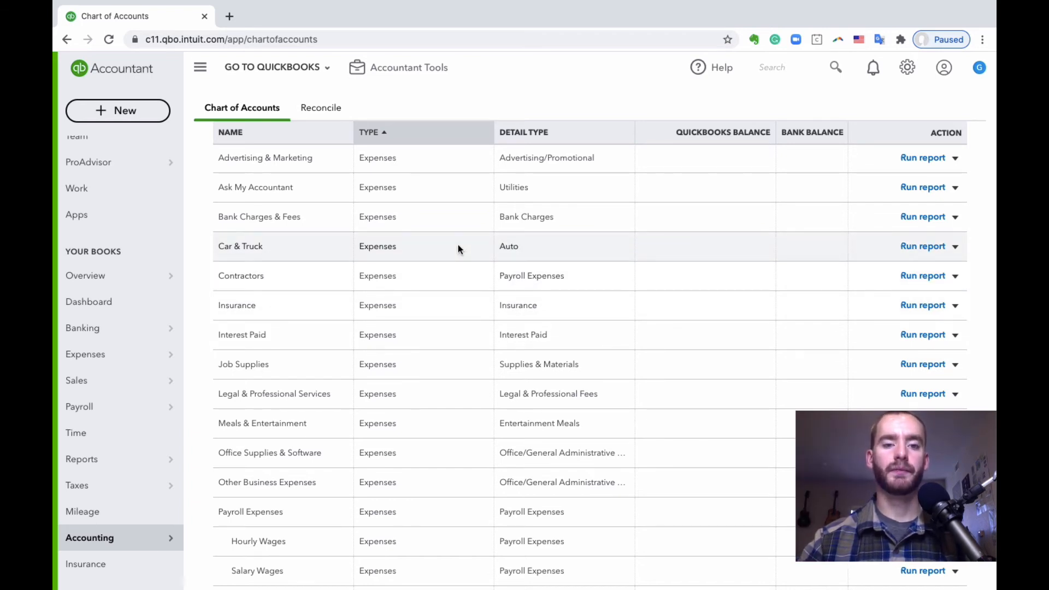
pyautogui.scroll(1, 458, 244)
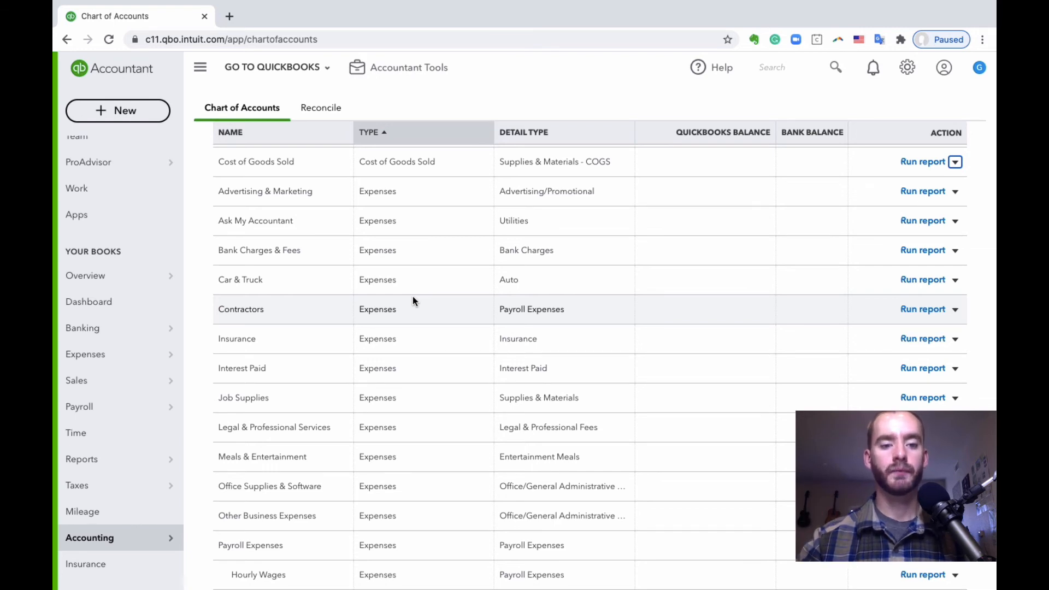
pyautogui.scroll(-1, 413, 297)
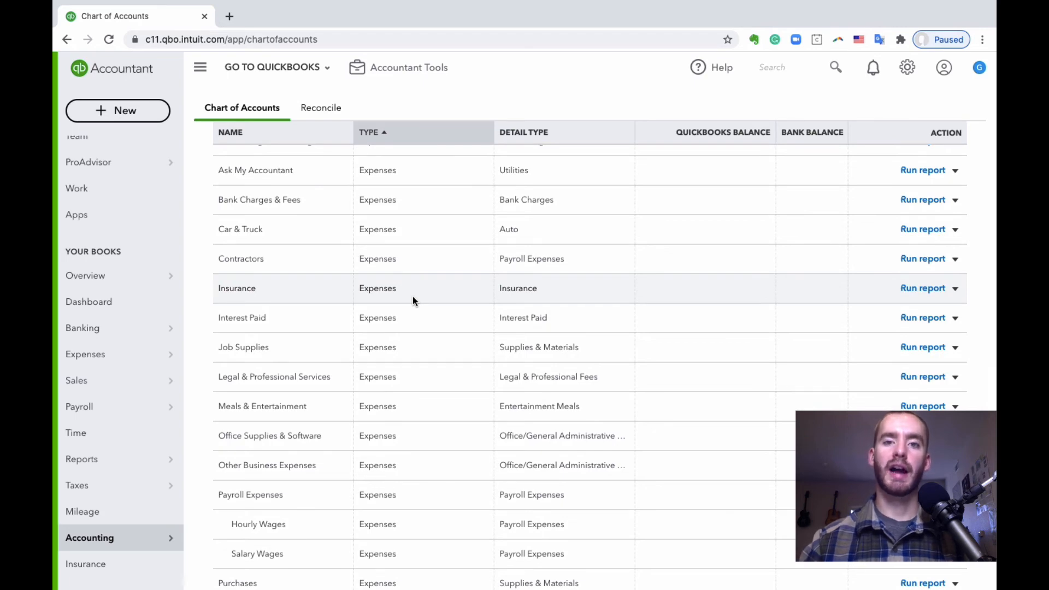
pyautogui.scroll(-6, 411, 299)
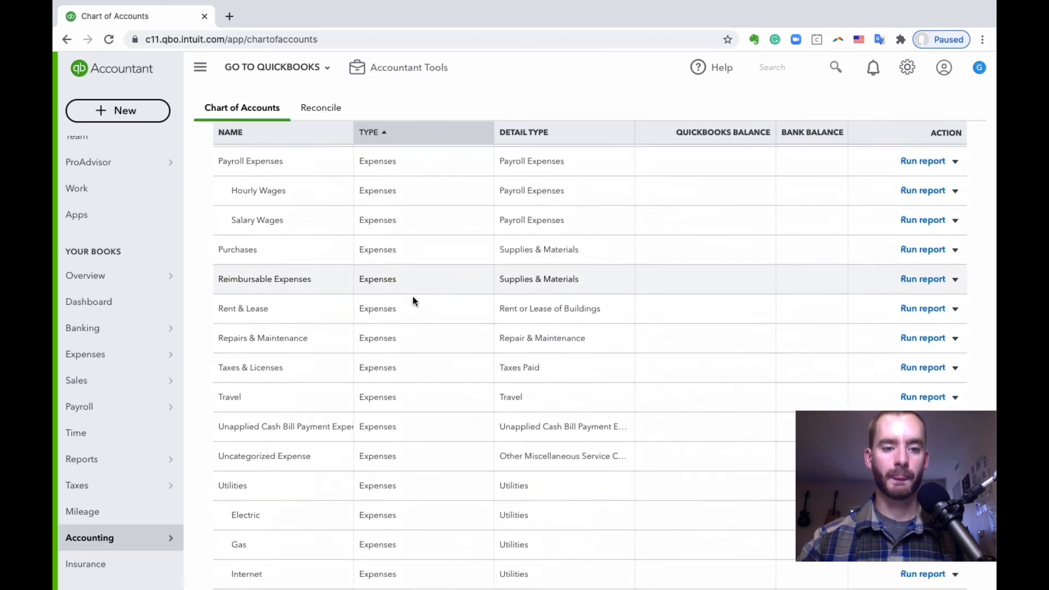
pyautogui.scroll(-4, 429, 447)
pyautogui.scroll(5, 428, 446)
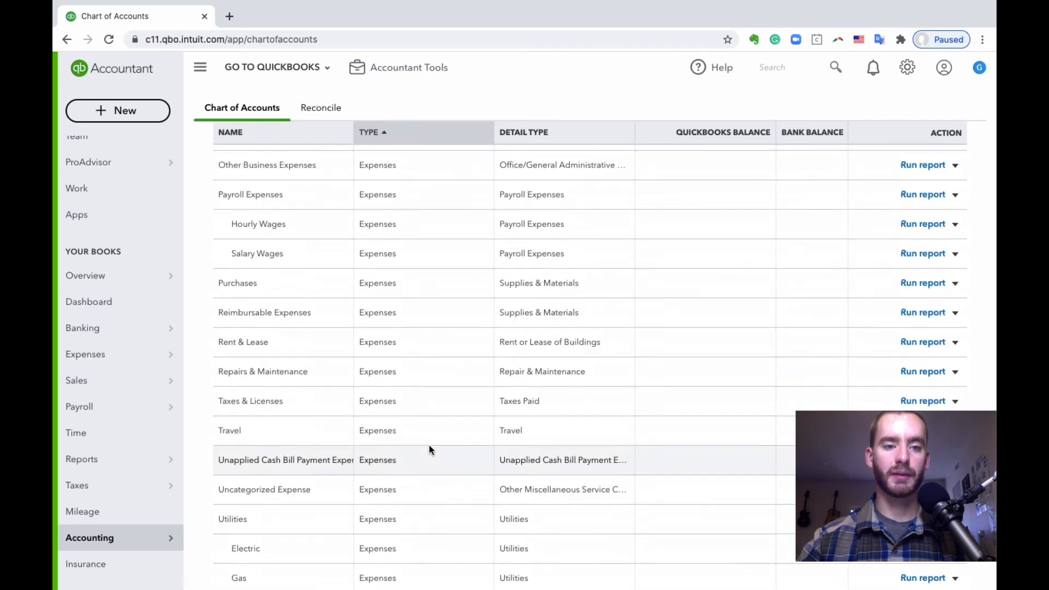
pyautogui.scroll(3, 405, 267)
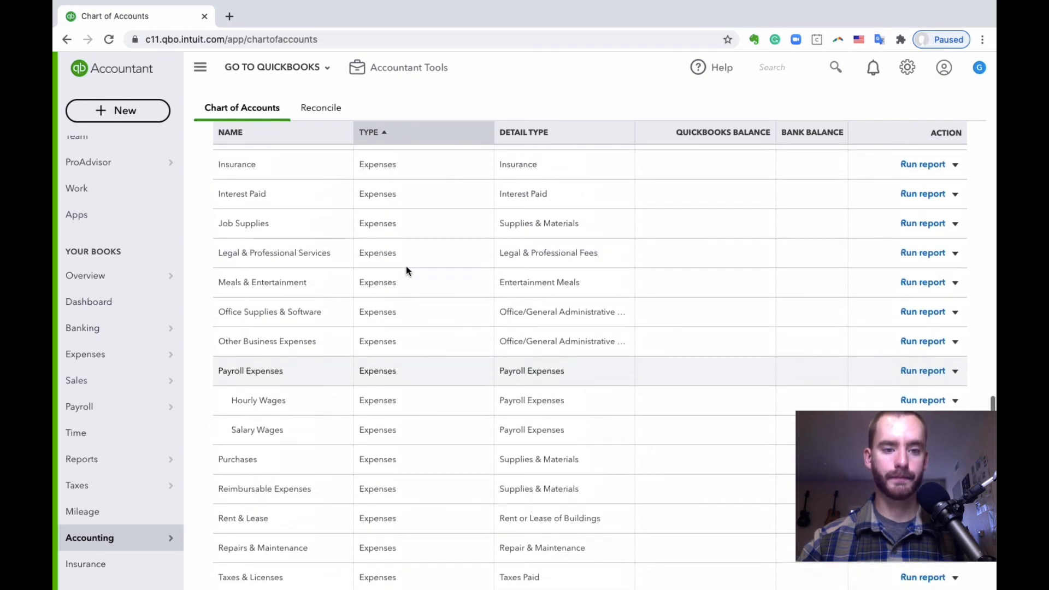
pyautogui.scroll(4, 400, 373)
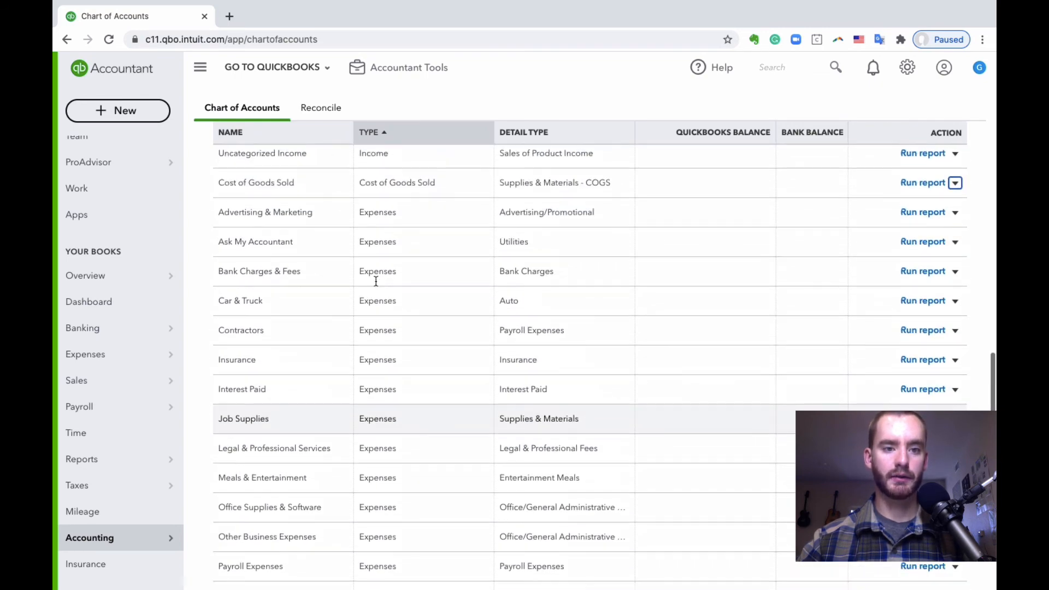
# Open the Car & Truck expense account for editing and rename it Vehicle Expenses
pyautogui.scroll(-1, 451, 284)
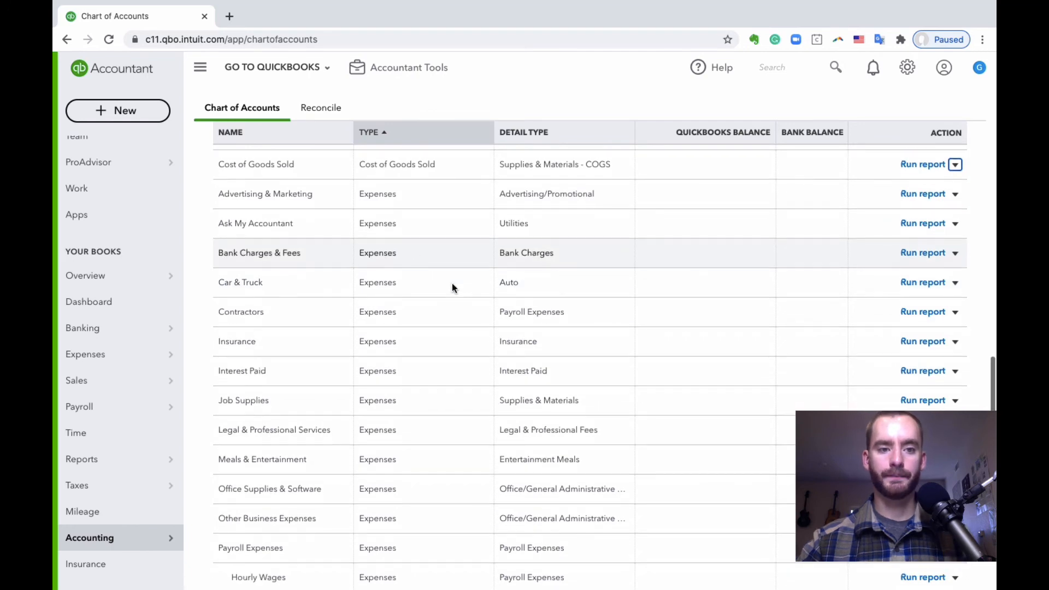
pyautogui.click(954, 280)
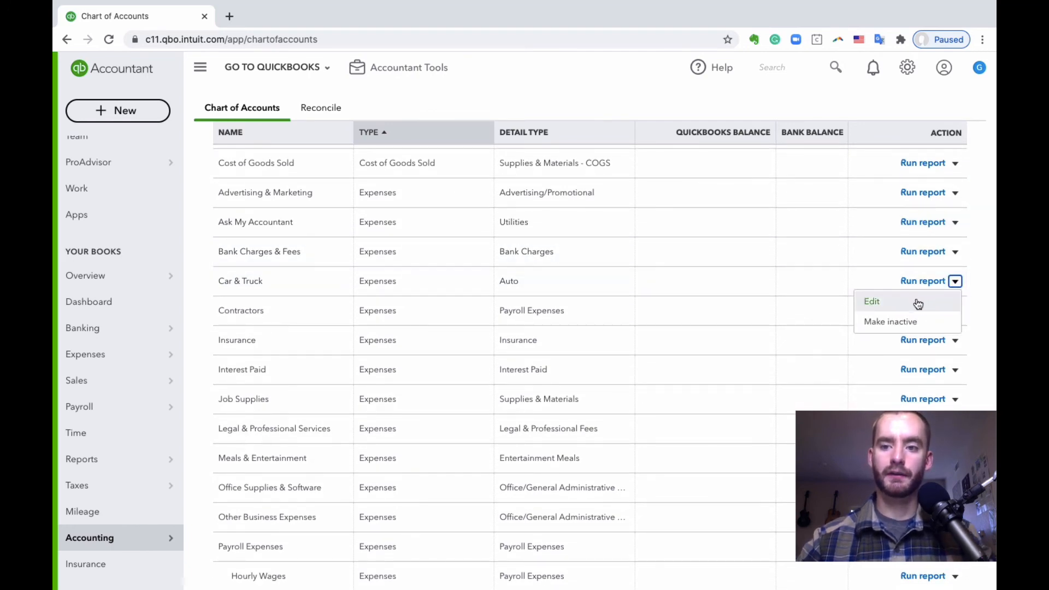
pyautogui.click(917, 301)
pyautogui.click(550, 173)
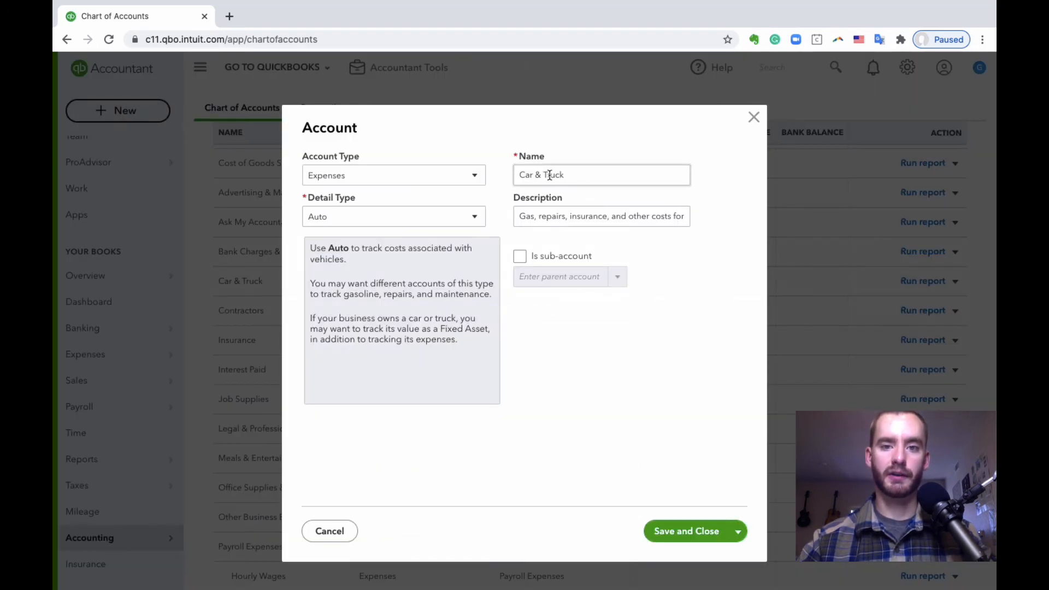
pyautogui.tripleClick(543, 173)
pyautogui.write('Vehic')
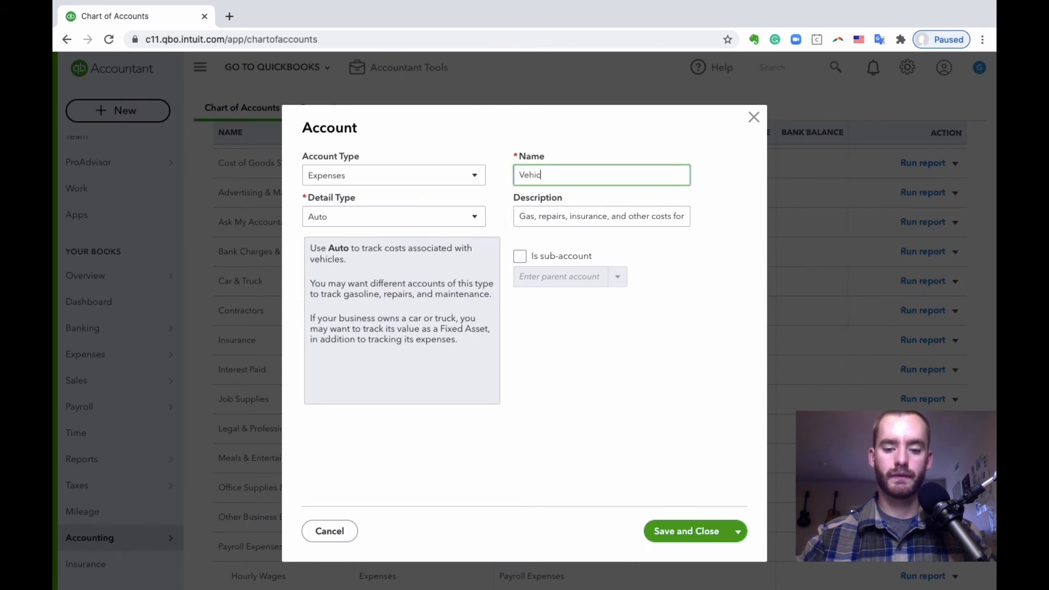
pyautogui.write('hle Exp')
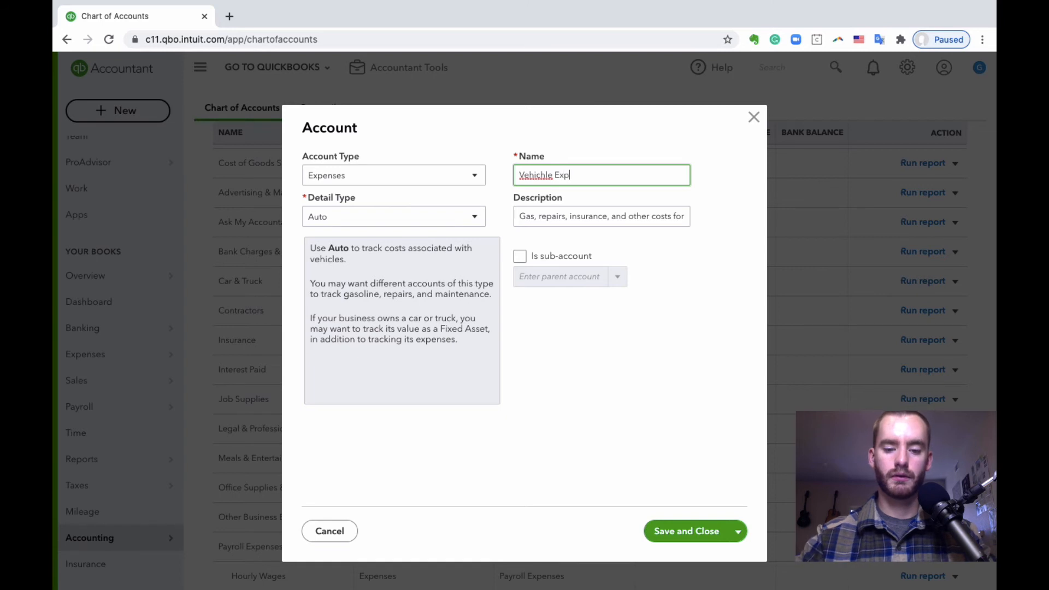
pyautogui.write('enses')
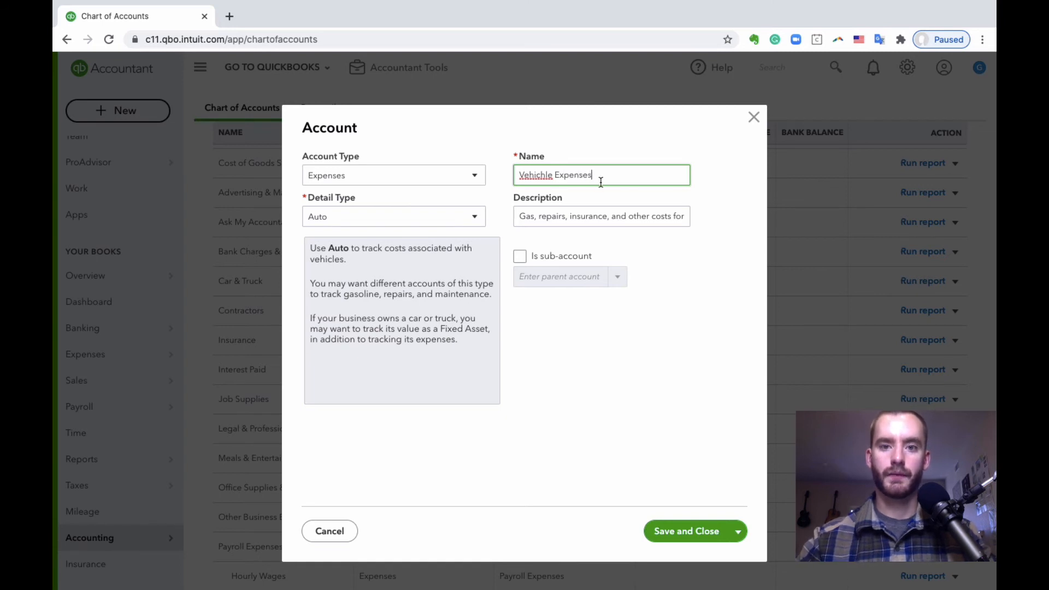
pyautogui.rightClick(534, 175)
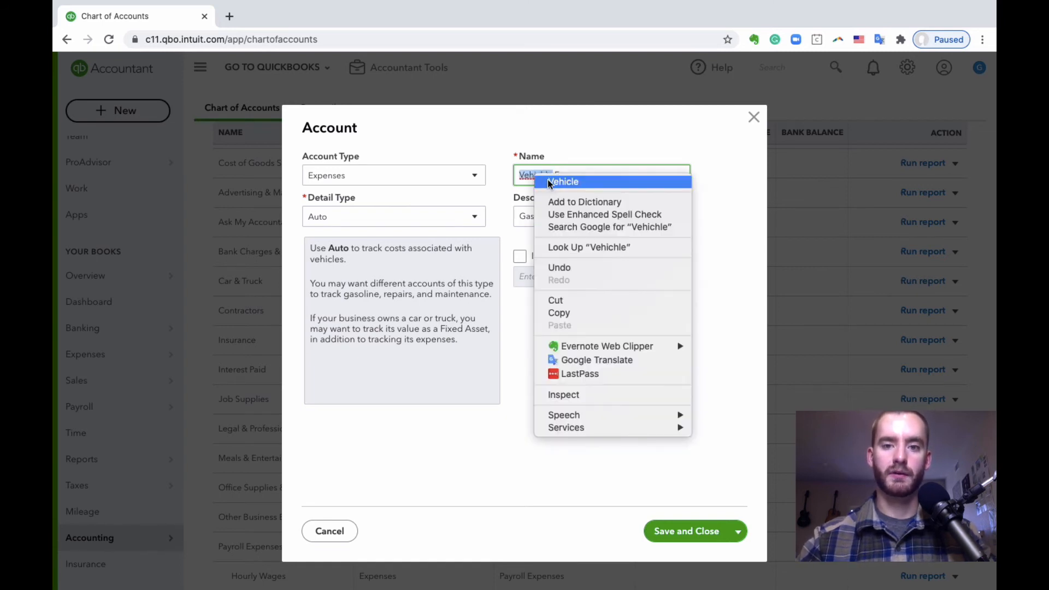
pyautogui.click(587, 180)
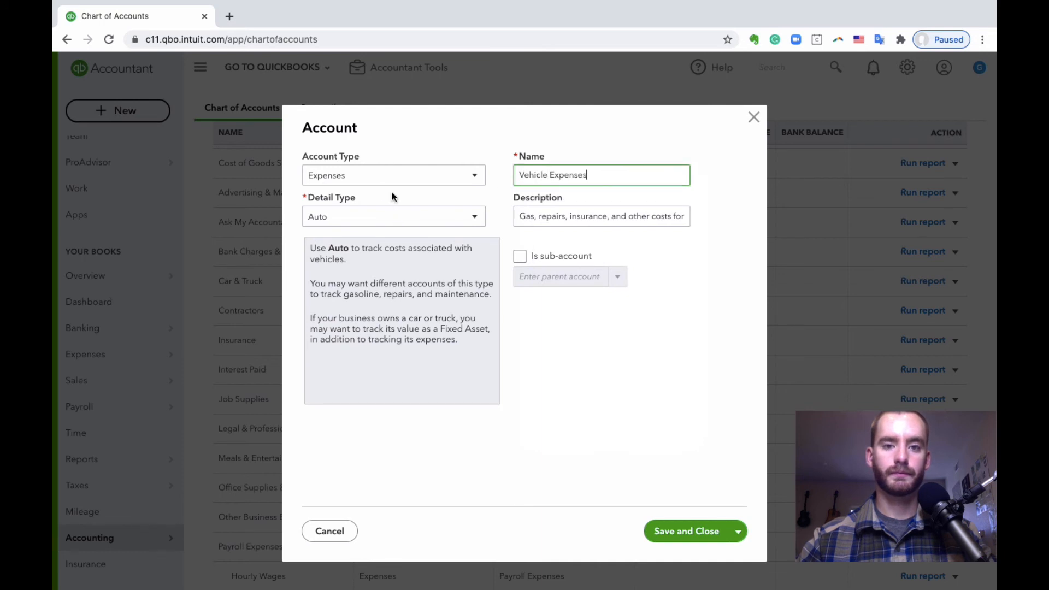
# Keep Expenses as the Vehicle Expenses account type and Auto as its detail type, and save the account
pyautogui.click(408, 181)
pyautogui.click(368, 378)
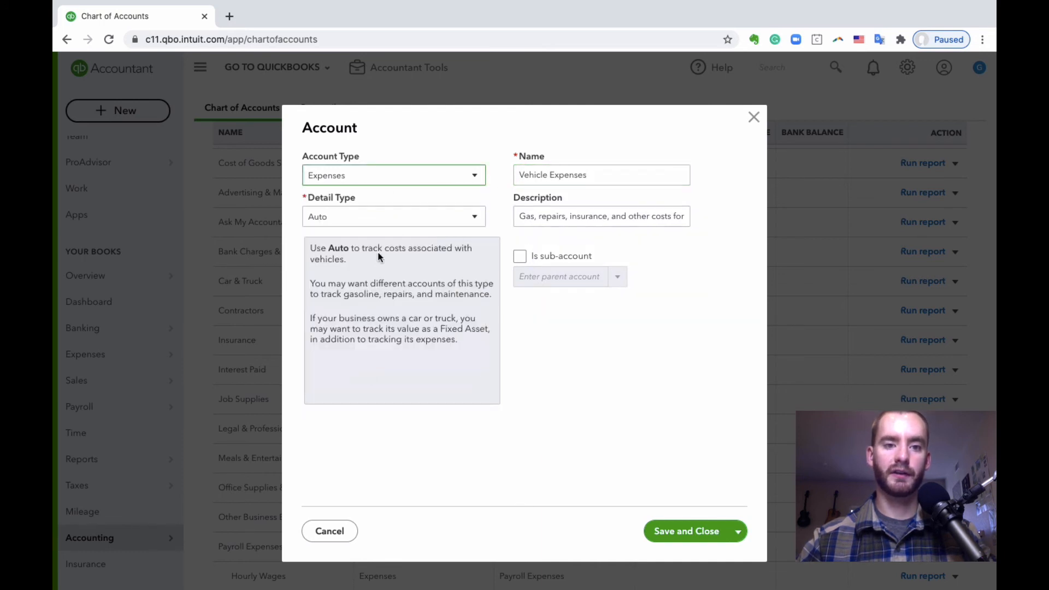
pyautogui.click(371, 216)
pyautogui.click(490, 202)
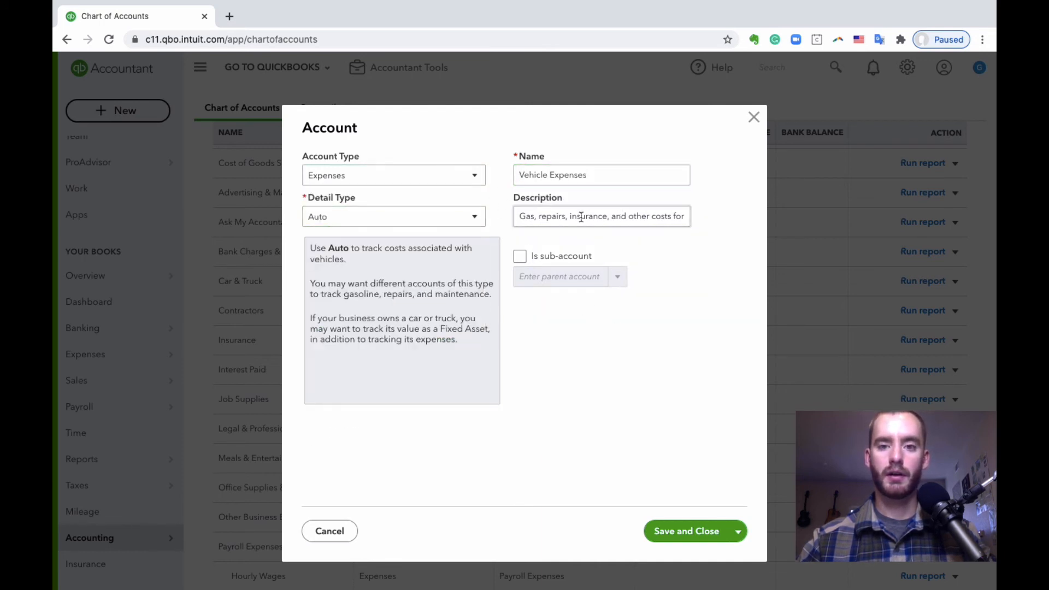
pyautogui.click(689, 538)
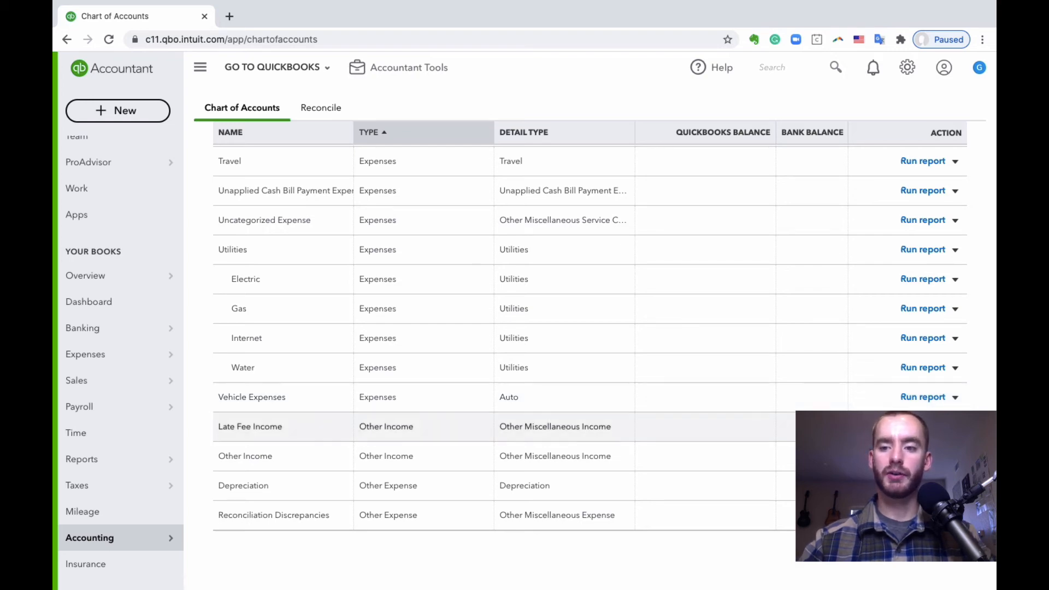
# Start a new account with the account type Expenses and the detail type Auto
pyautogui.scroll(15, 882, 287)
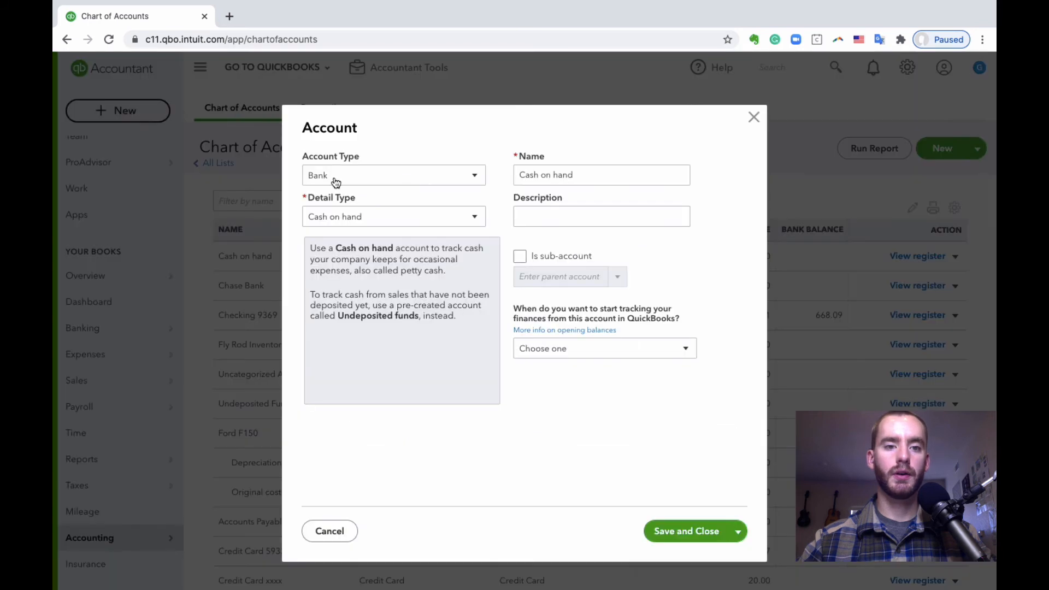
pyautogui.click(335, 176)
pyautogui.scroll(-3, 351, 319)
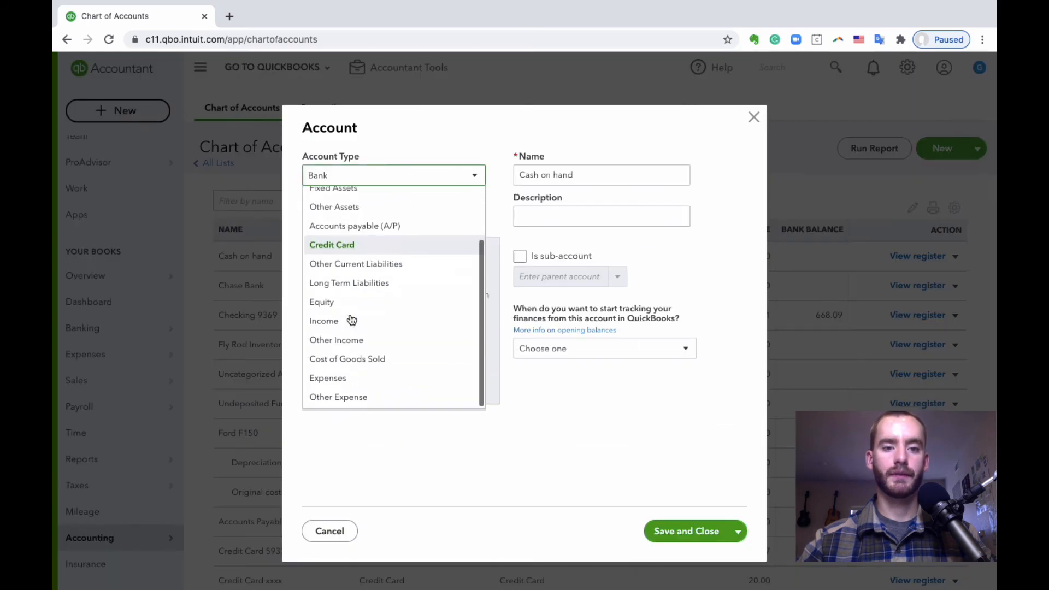
pyautogui.click(356, 382)
pyautogui.click(391, 217)
pyautogui.scroll(-10, 382, 415)
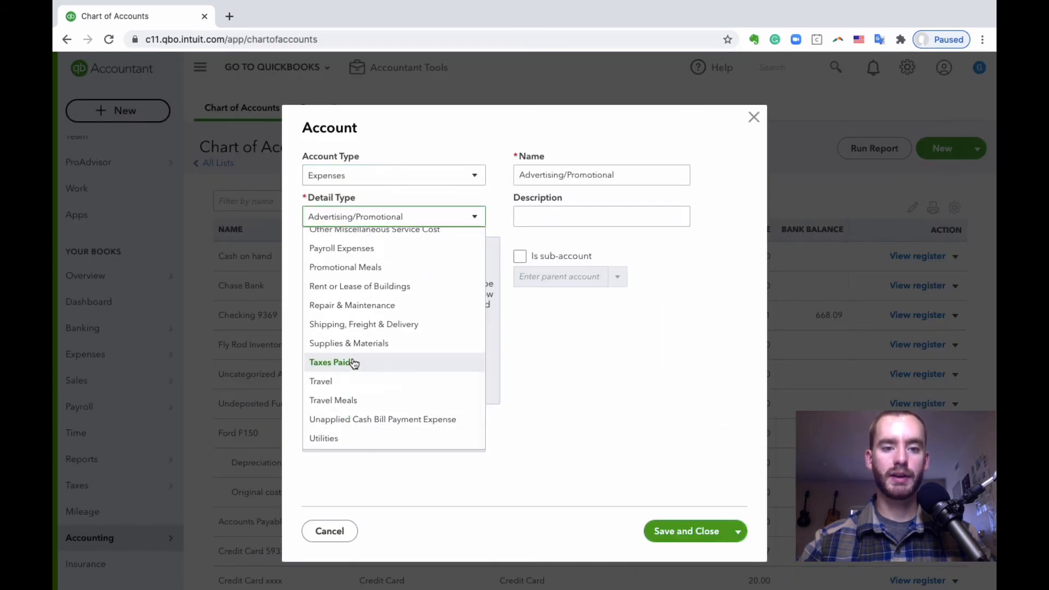
pyautogui.scroll(10, 360, 344)
pyautogui.click(358, 262)
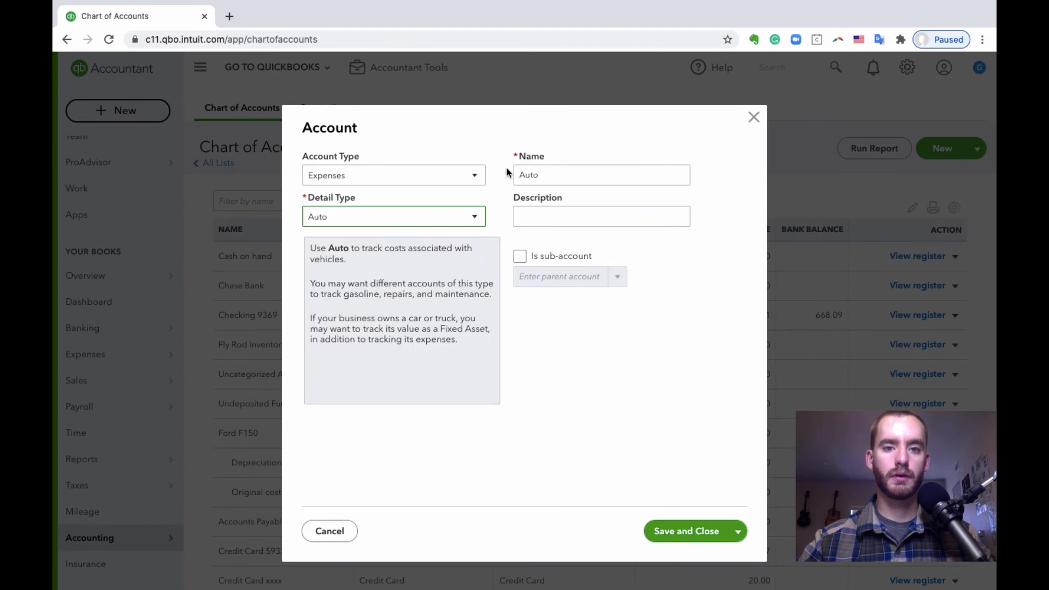
# Name the new account Fuel, make it a sub-account of Vehicle Expenses, and save it with a further new account started
pyautogui.doubleClick(554, 174)
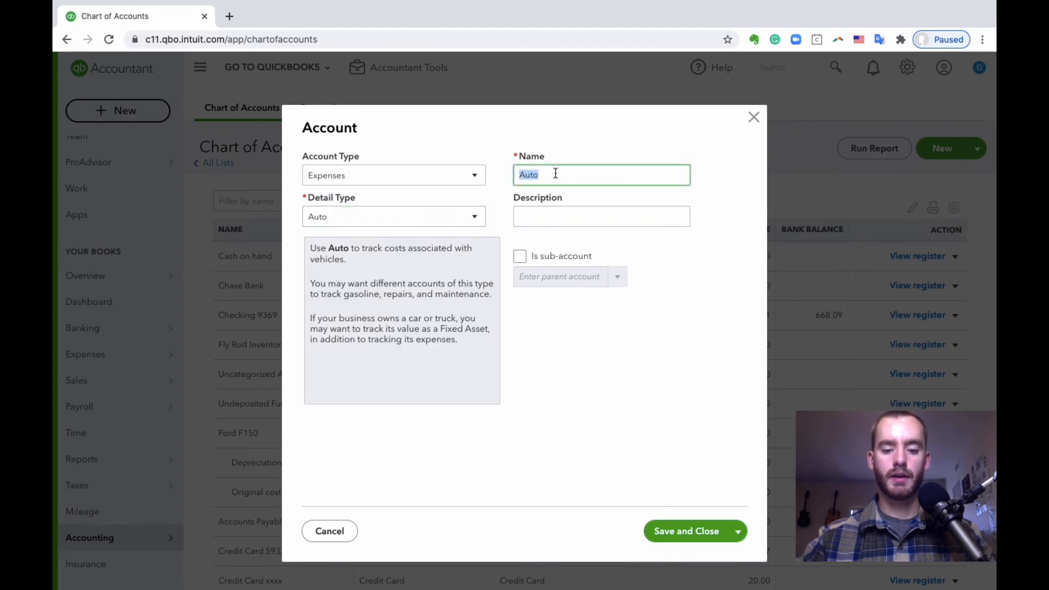
pyautogui.write('Fuel')
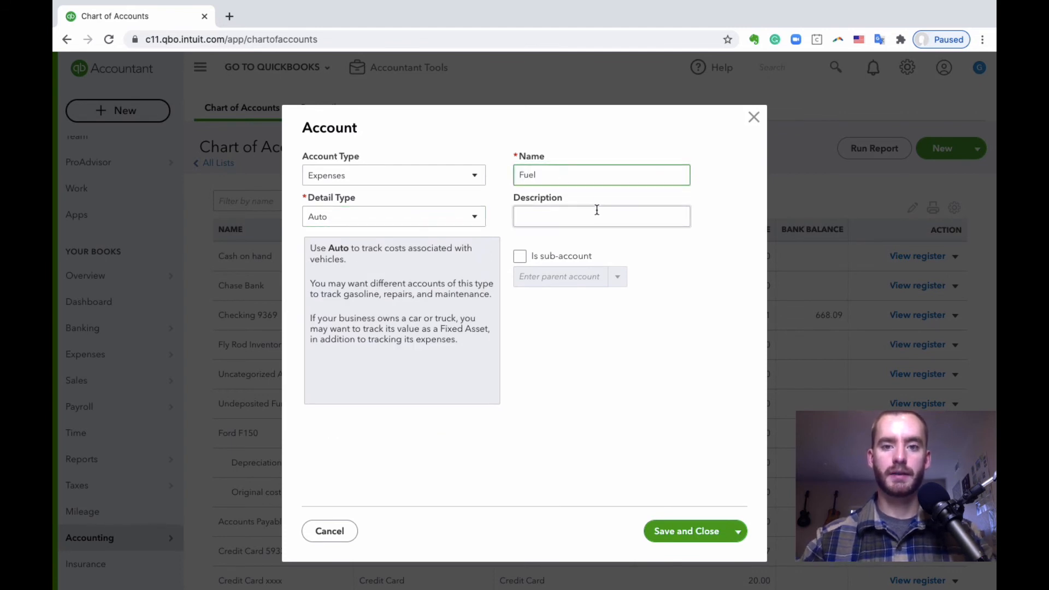
pyautogui.click(531, 263)
pyautogui.write('Vehicle Expenses')
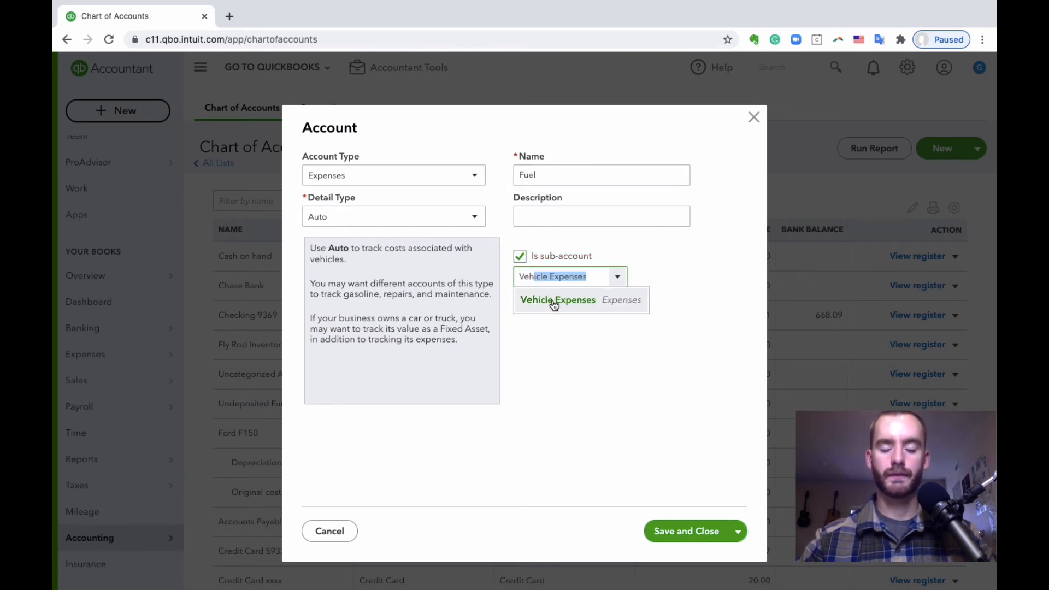
pyautogui.click(552, 301)
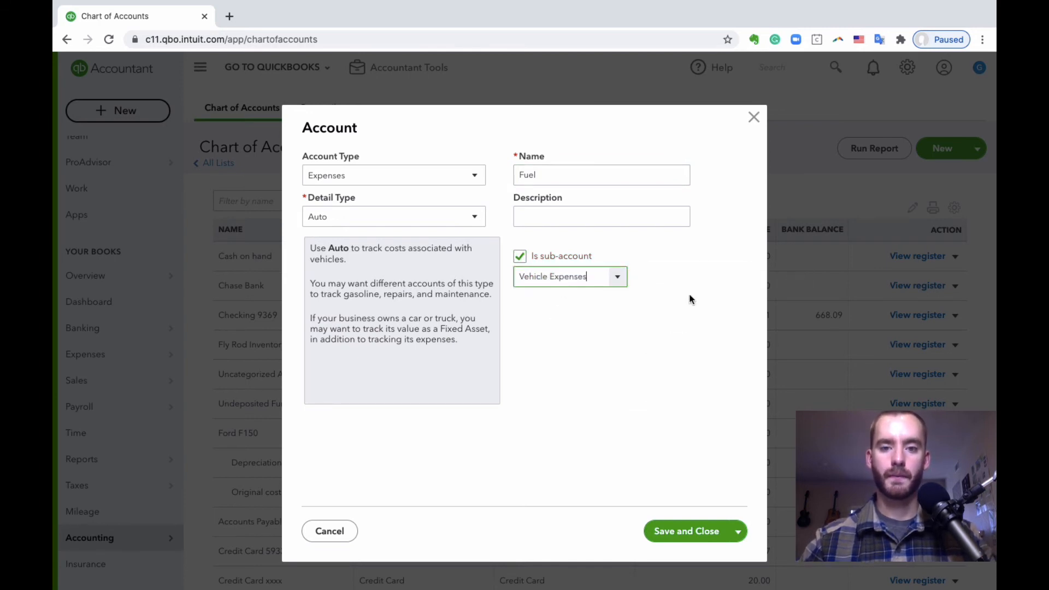
pyautogui.click(737, 531)
pyautogui.click(697, 556)
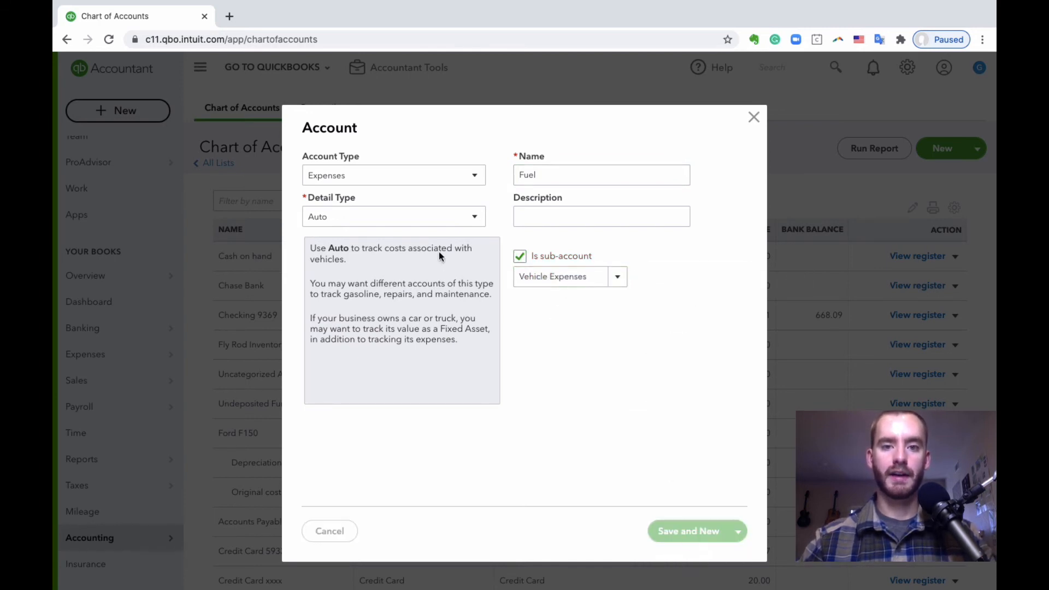
# Name the next Auto expense account Repairs
pyautogui.doubleClick(537, 181)
pyautogui.write('Autopa')
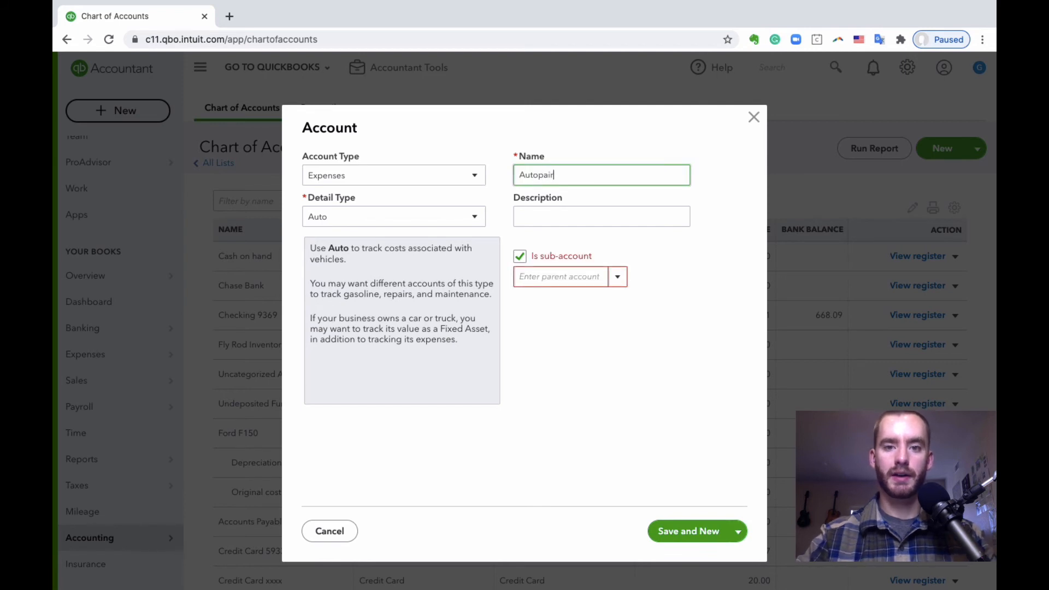
pyautogui.write('ir')
pyautogui.press('BackSpace')
pyautogui.press('BackSpace')
pyautogui.press('BackSpace')
pyautogui.press('BackSpace')
pyautogui.press('BackSpace')
pyautogui.press('BackSpace')
pyautogui.press('BackSpace')
pyautogui.press('BackSpace')
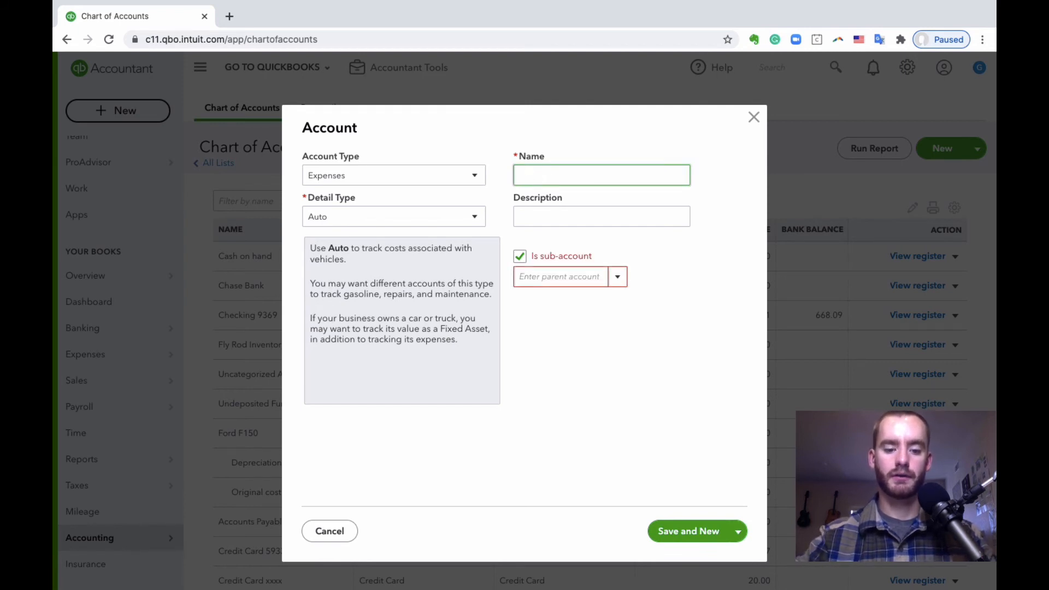
pyautogui.write('Repairs')
# Set Vehicle Expenses as the parent of the Repairs sub-account and save it with another new account started
pyautogui.press('Tab')
pyautogui.press('Tab')
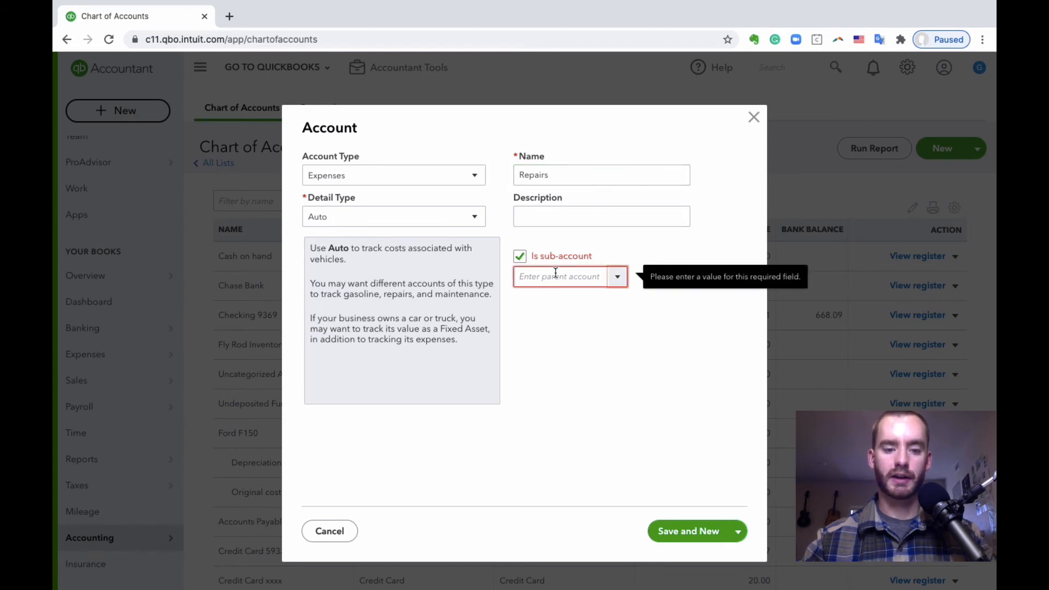
pyautogui.write('veh')
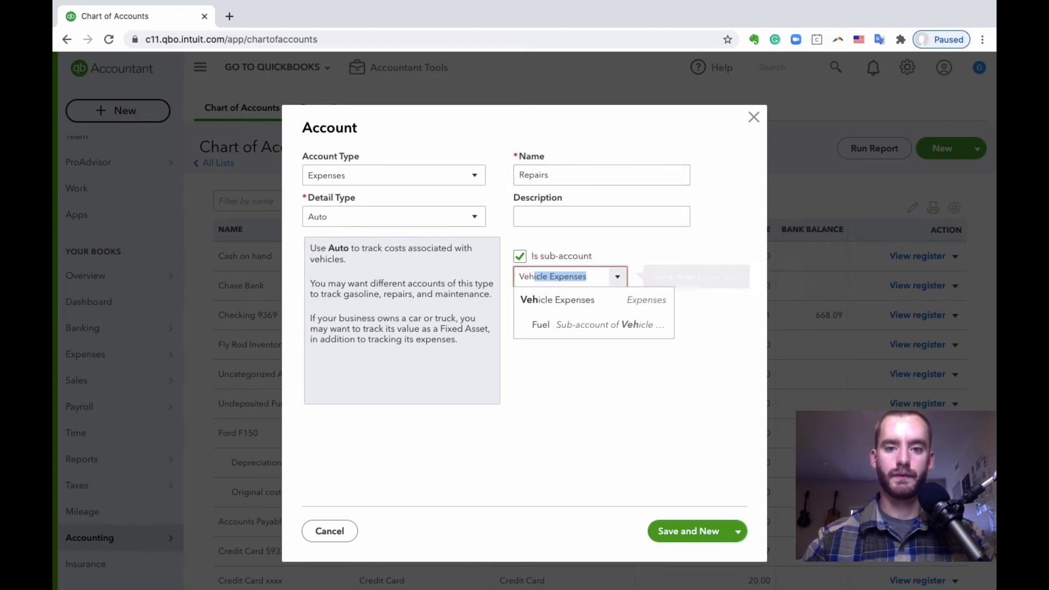
pyautogui.press('Return')
pyautogui.click(673, 523)
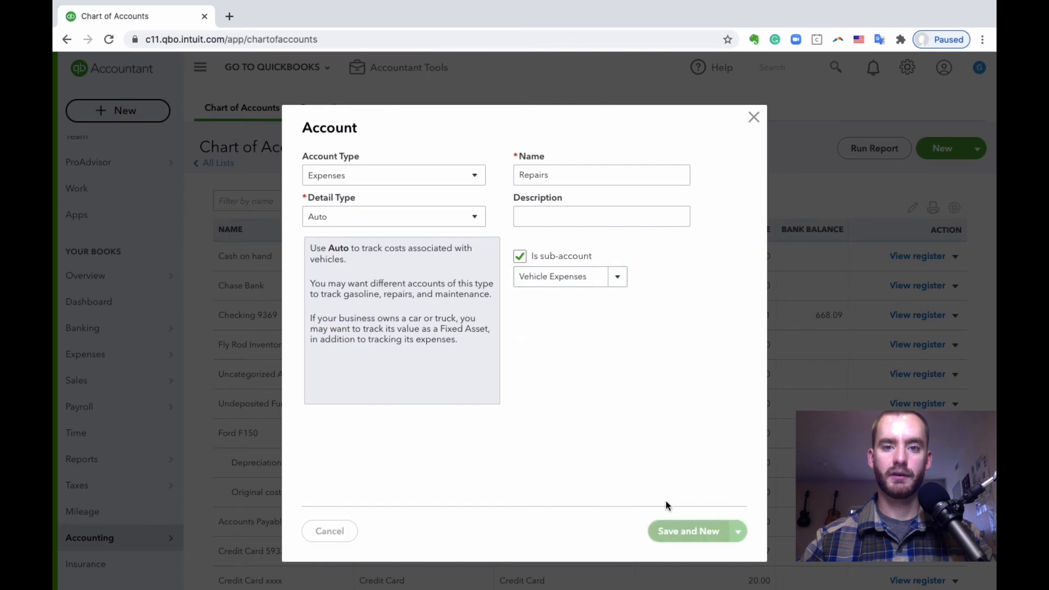
# Name the next Auto expense account Maintenance, spelled correctly and without an Auto prefix
pyautogui.doubleClick(554, 176)
pyautogui.write('AutoMaintence')
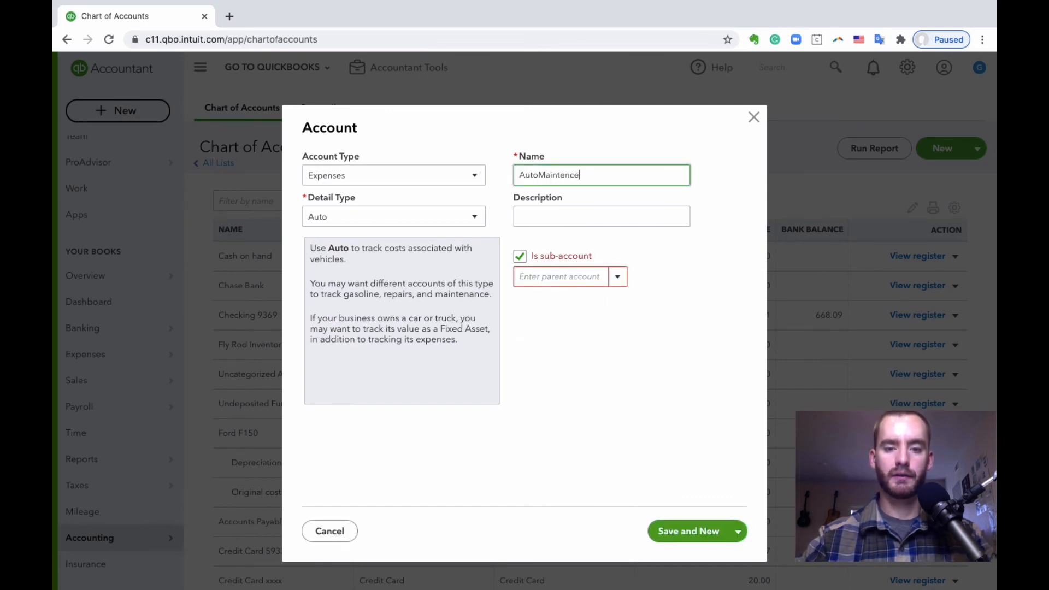
pyautogui.click(539, 175)
pyautogui.press('BackSpace')
pyautogui.press('BackSpace')
pyautogui.press('BackSpace')
pyautogui.press('BackSpace')
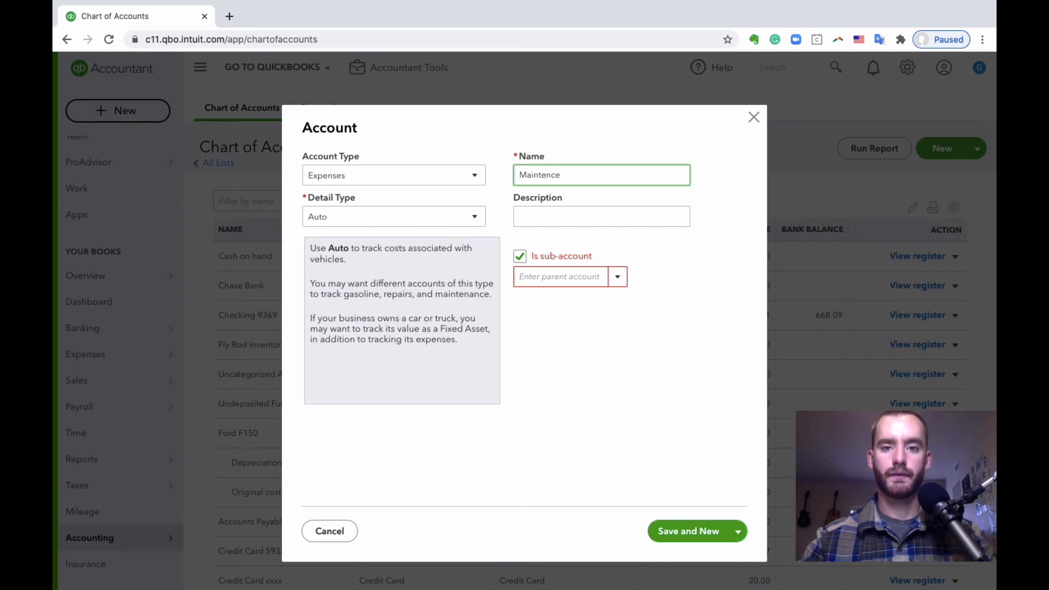
pyautogui.rightClick(541, 177)
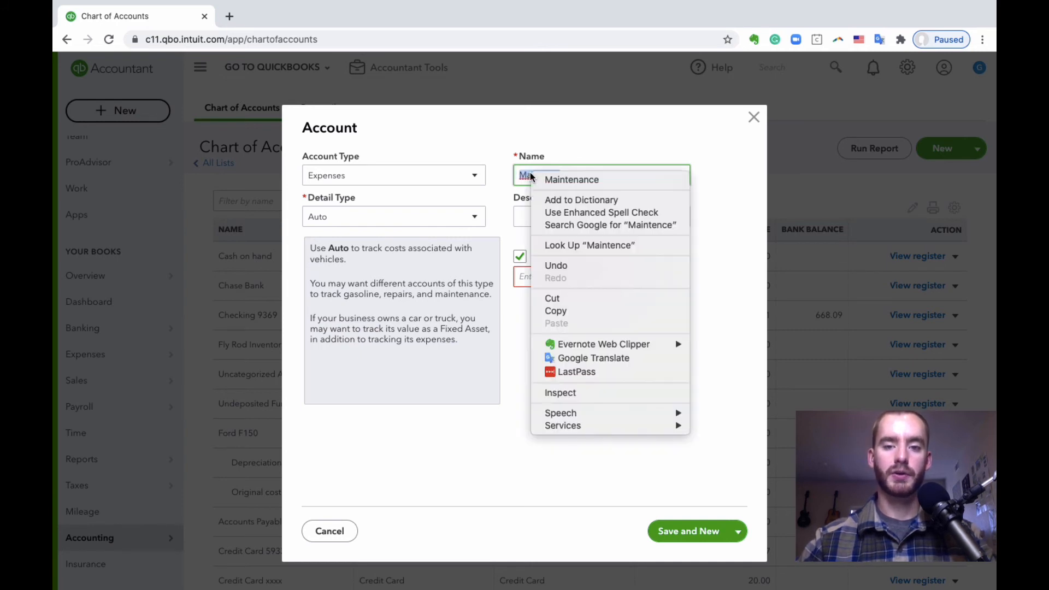
pyautogui.click(543, 180)
# Set Vehicle Expenses as the parent of the Maintenance sub-account and save it with another new account started
pyautogui.click(560, 277)
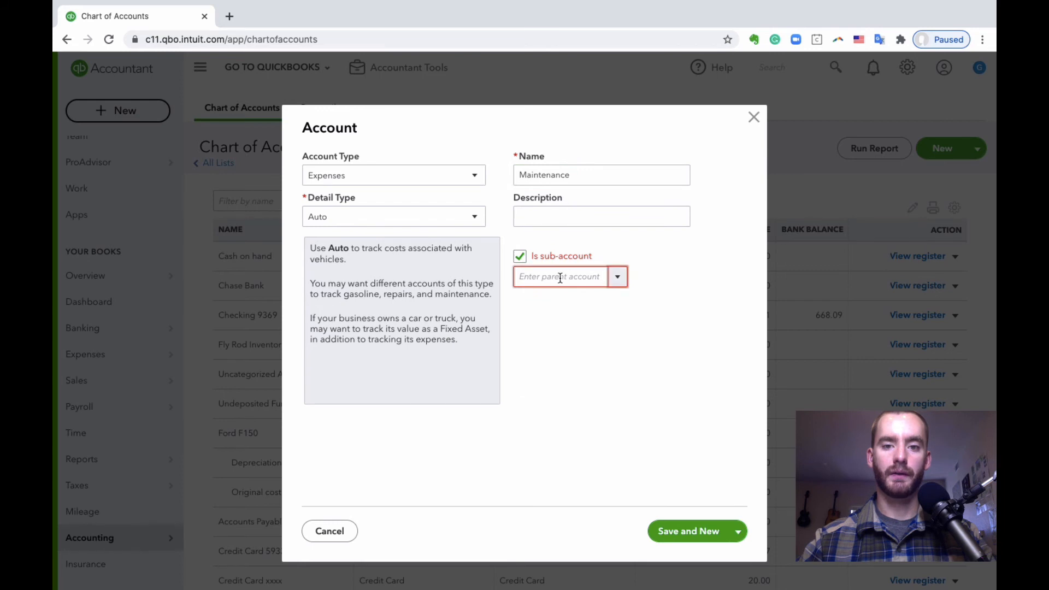
pyautogui.write('veh')
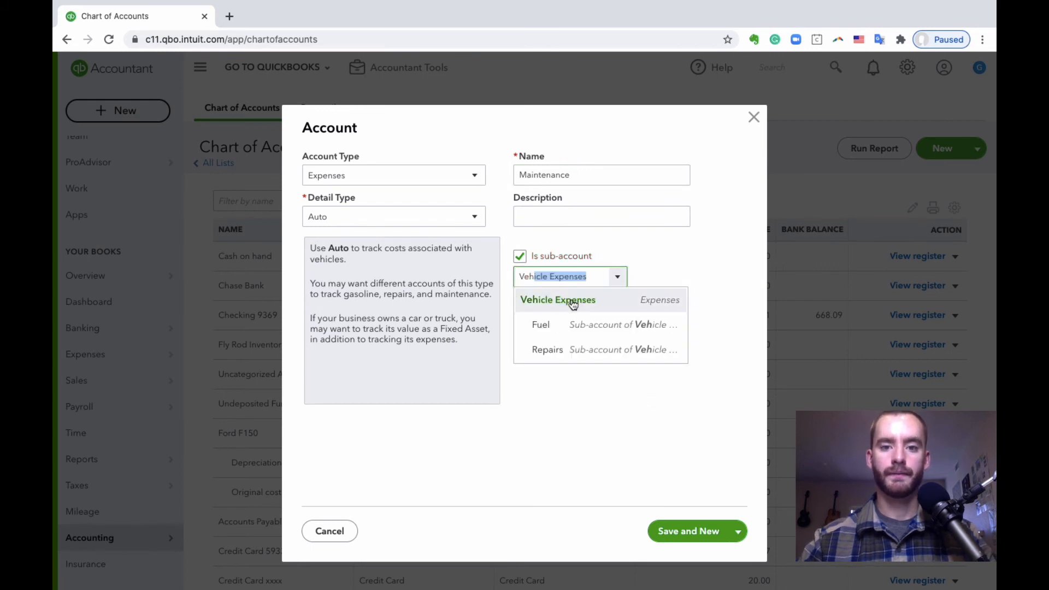
pyautogui.click(570, 301)
pyautogui.click(671, 530)
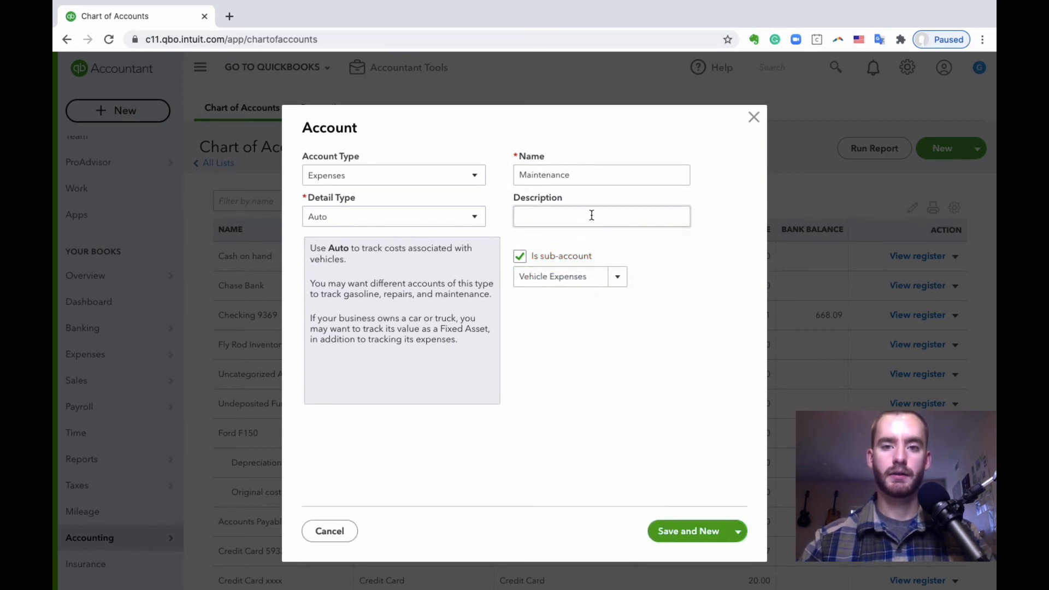
# Create a Parking account with detail type Auto as a sub-account of Vehicle Expenses, save it, and check the account list
pyautogui.doubleClick(555, 176)
pyautogui.write('Pa')
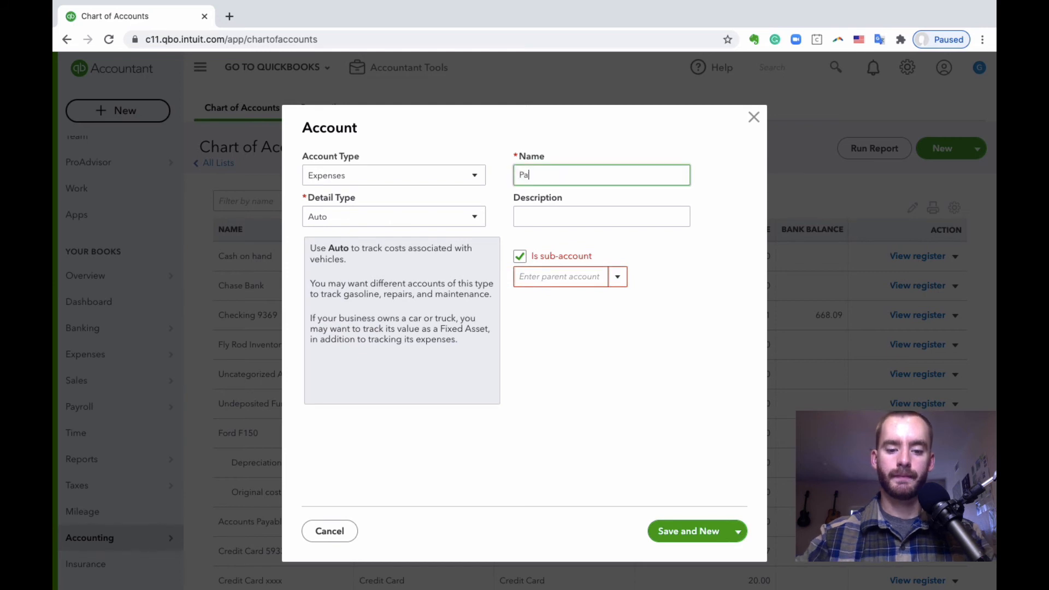
pyautogui.write('rking')
pyautogui.click(558, 276)
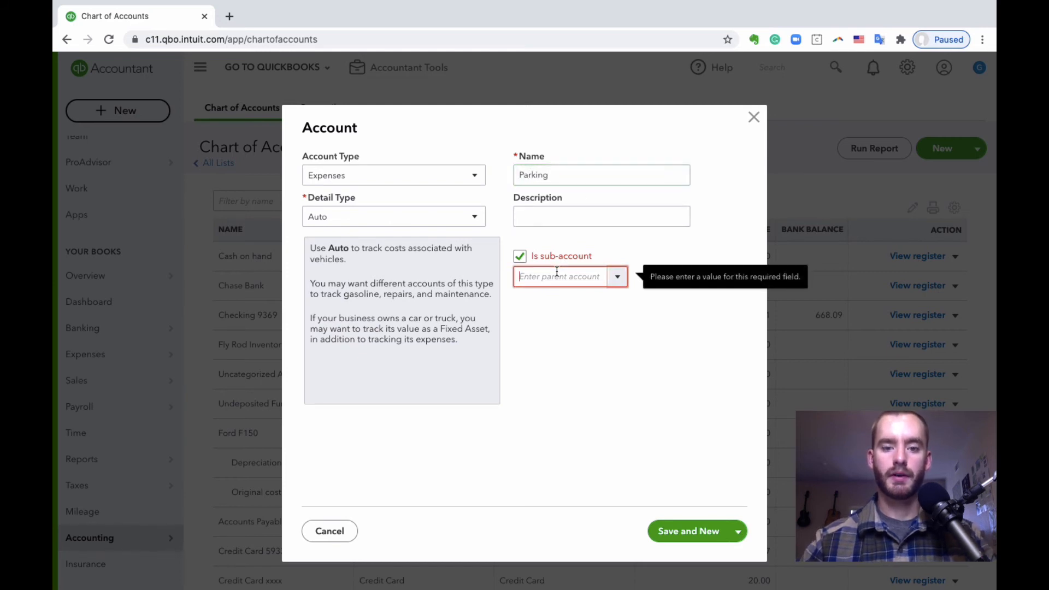
pyautogui.write('ve')
pyautogui.click(560, 298)
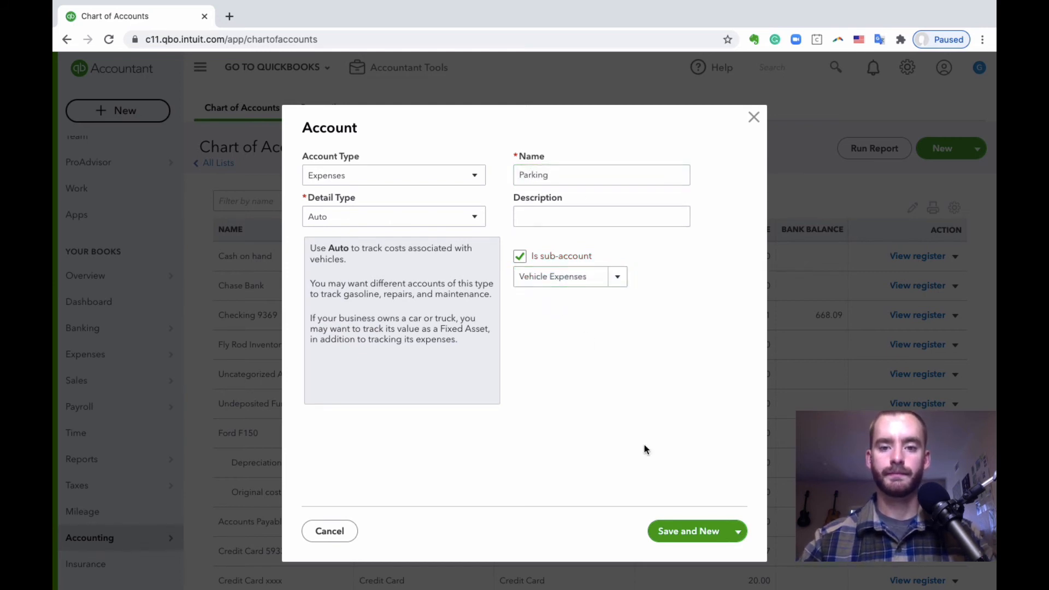
pyautogui.click(686, 532)
pyautogui.scroll(-15, 453, 213)
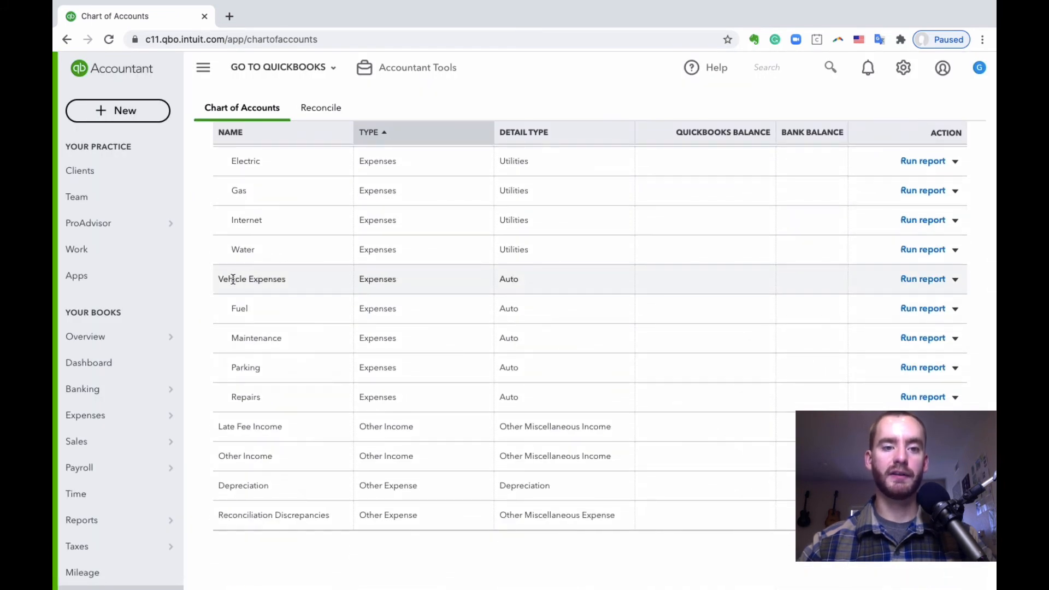
pyautogui.moveTo(234, 279); pyautogui.dragTo(285, 280)
pyautogui.moveTo(387, 279); pyautogui.dragTo(377, 279)
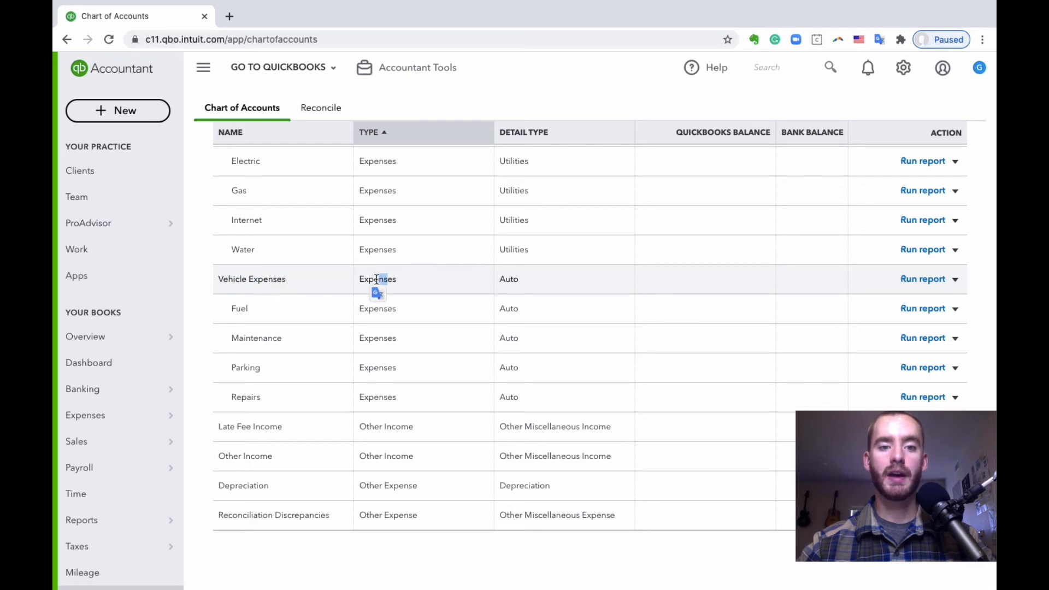
pyautogui.click(375, 289)
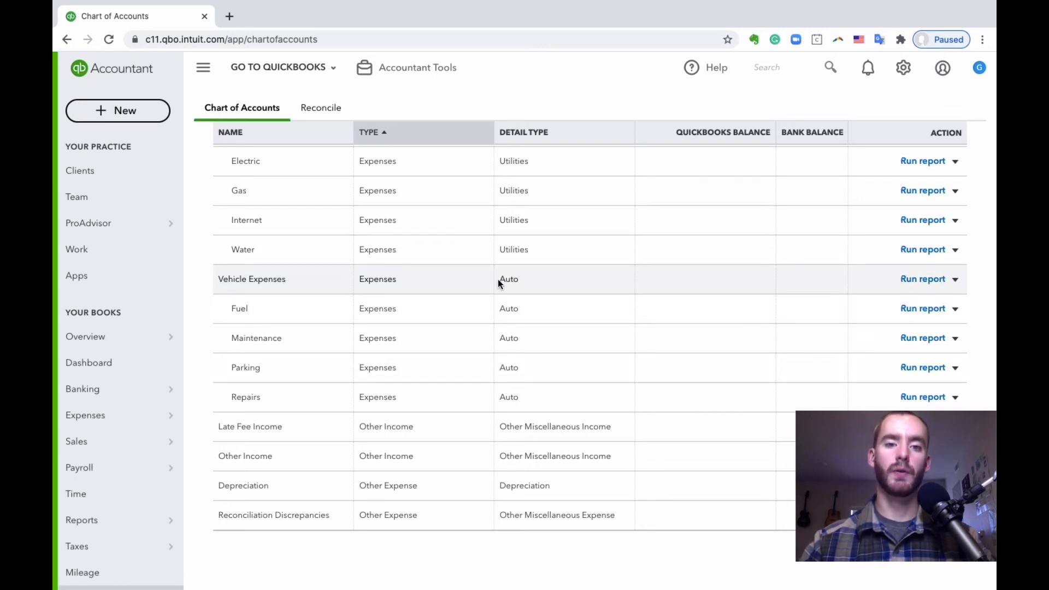
pyautogui.scroll(3, 442, 345)
pyautogui.scroll(-3, 443, 345)
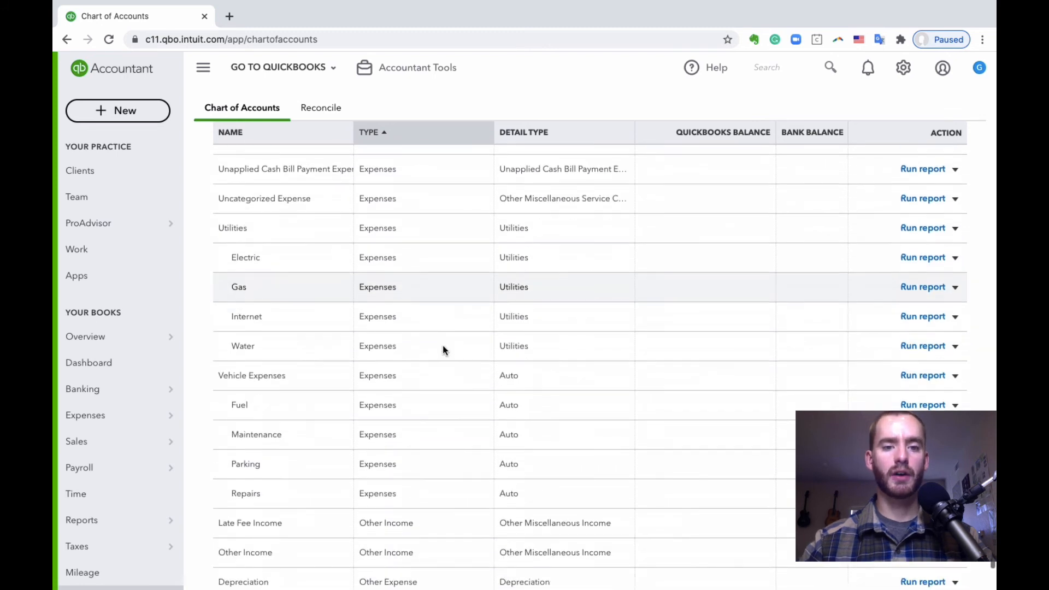
# Open the Profit and Loss report and run it for All Dates
pyautogui.scroll(-2, 161, 319)
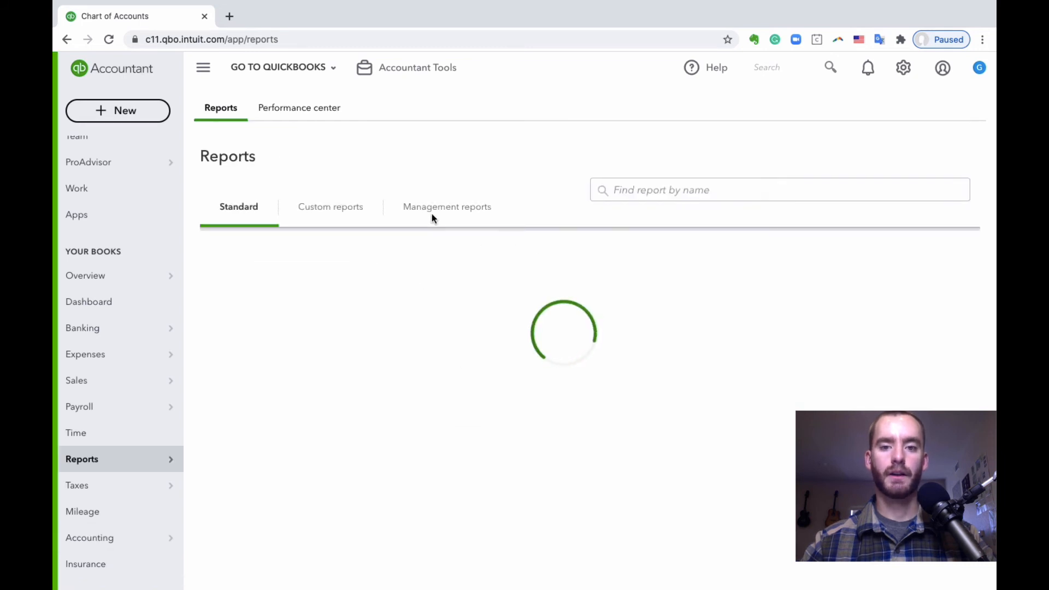
pyautogui.click(287, 356)
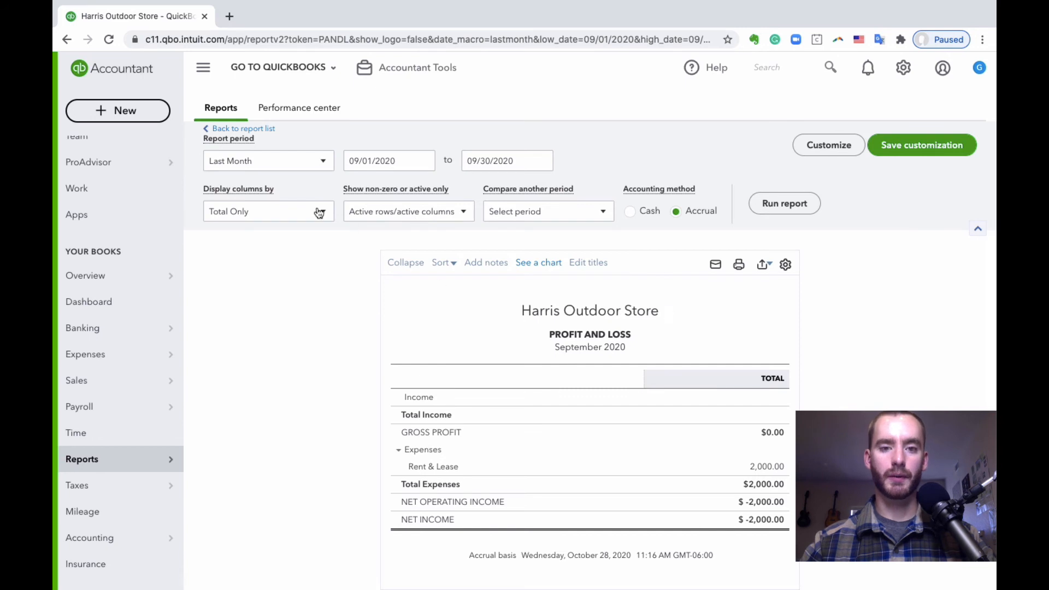
pyautogui.click(273, 162)
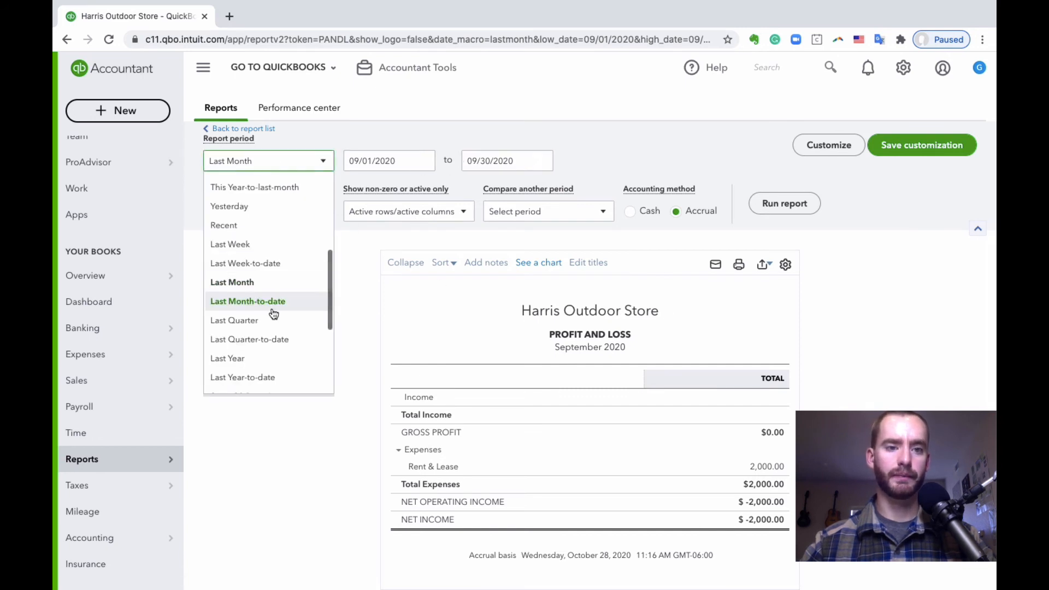
pyautogui.scroll(4, 273, 313)
pyautogui.click(263, 183)
pyautogui.click(775, 207)
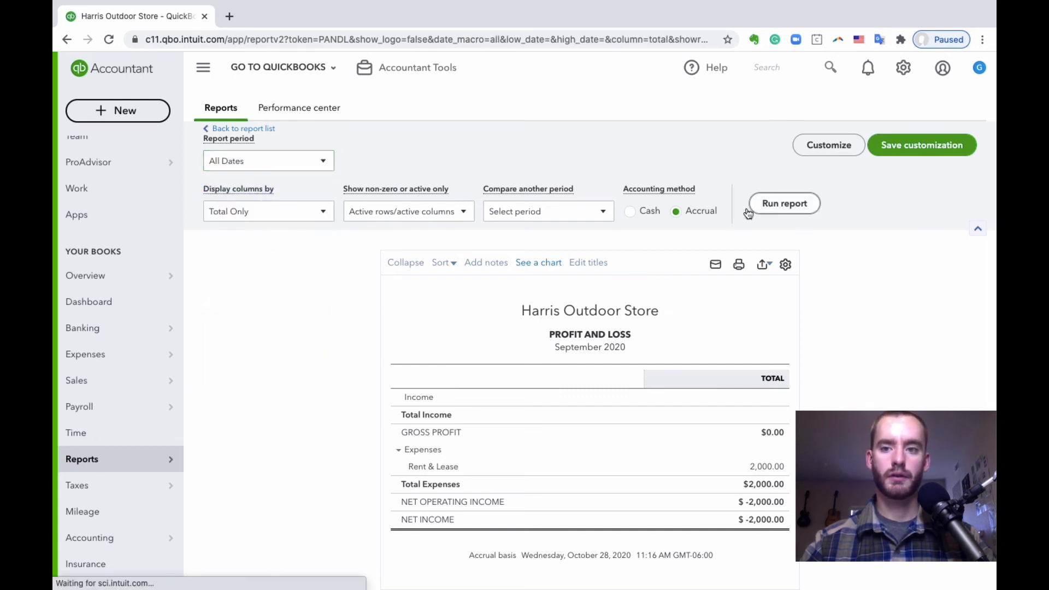
# Examine how income, expense accounts and the Utilities sub-accounts are laid out and totalled in the Profit and Loss report
pyautogui.scroll(-4, 535, 251)
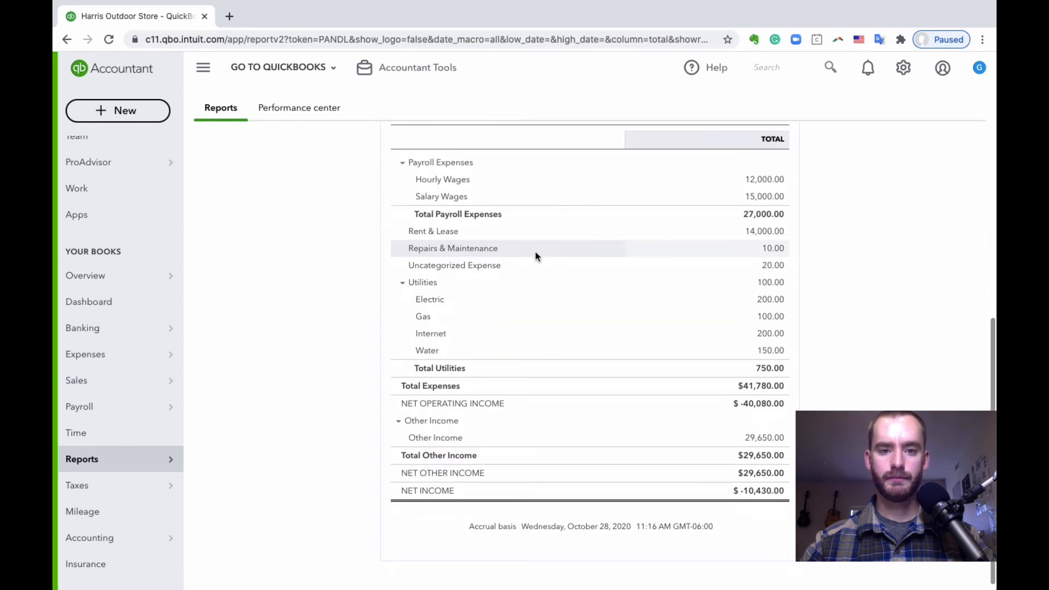
pyautogui.scroll(-4, 534, 280)
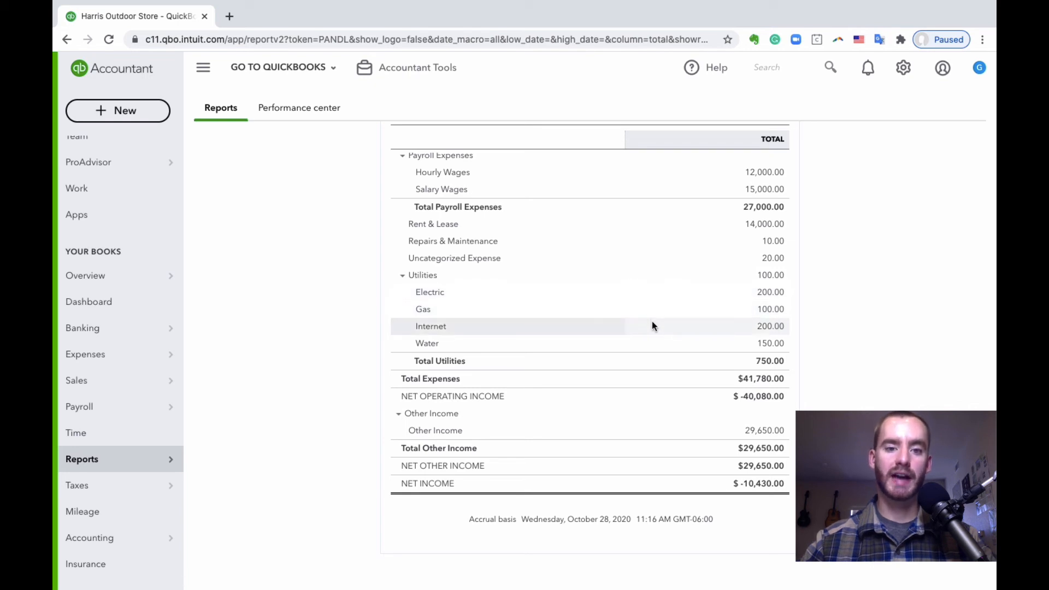
pyautogui.scroll(3, 649, 321)
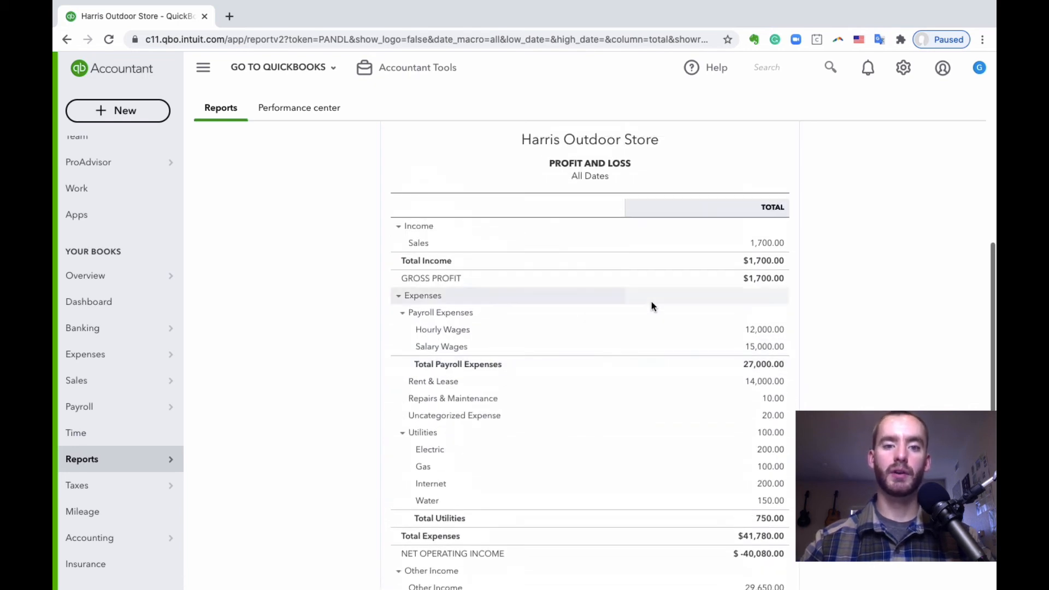
pyautogui.scroll(-1, 645, 328)
pyautogui.scroll(-1, 579, 369)
pyautogui.scroll(-1, 573, 349)
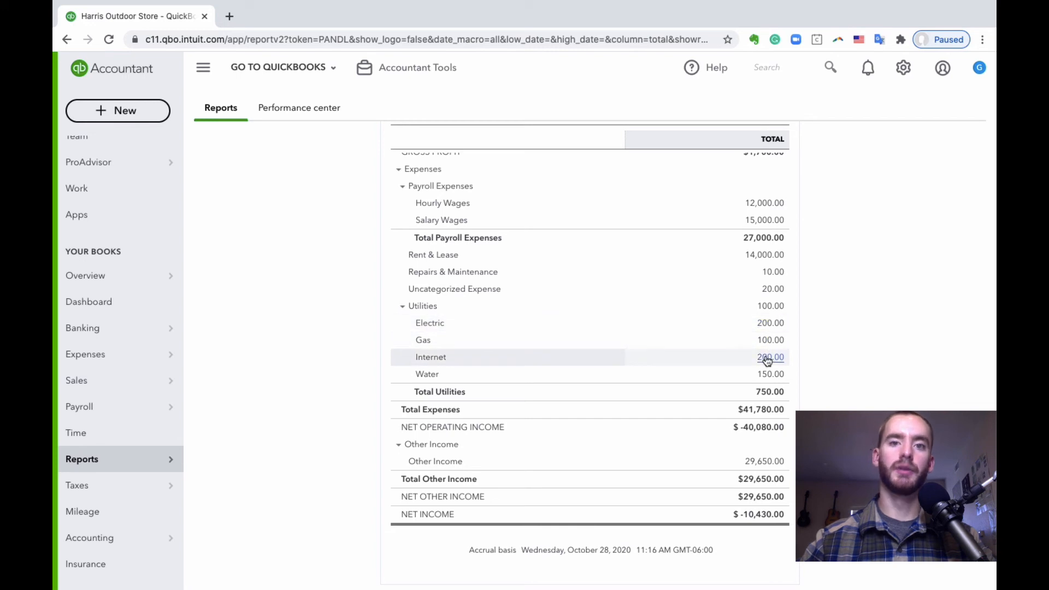
pyautogui.scroll(5, 766, 360)
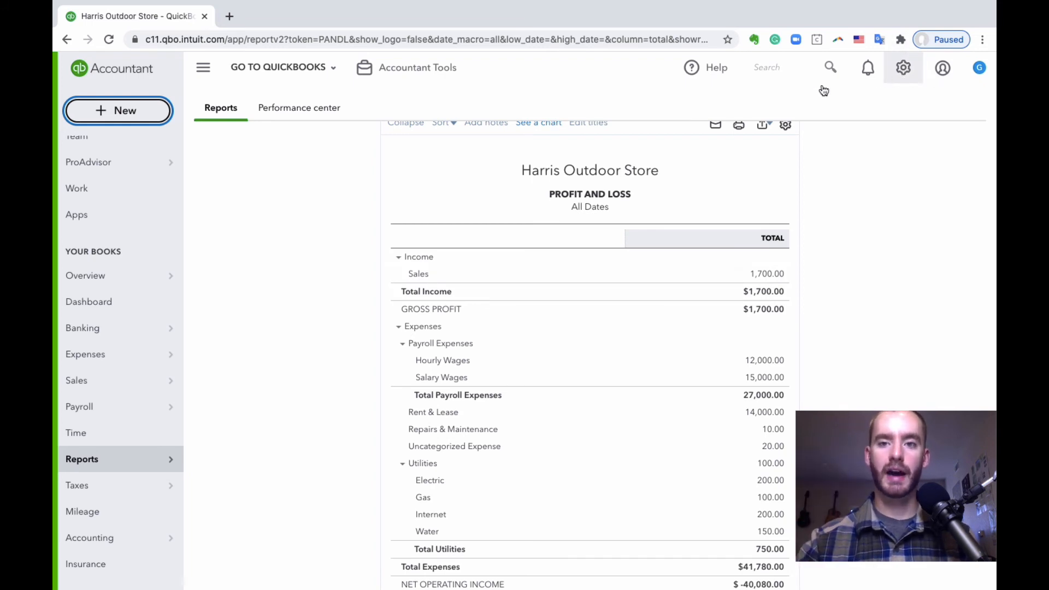
pyautogui.scroll(4, 899, 210)
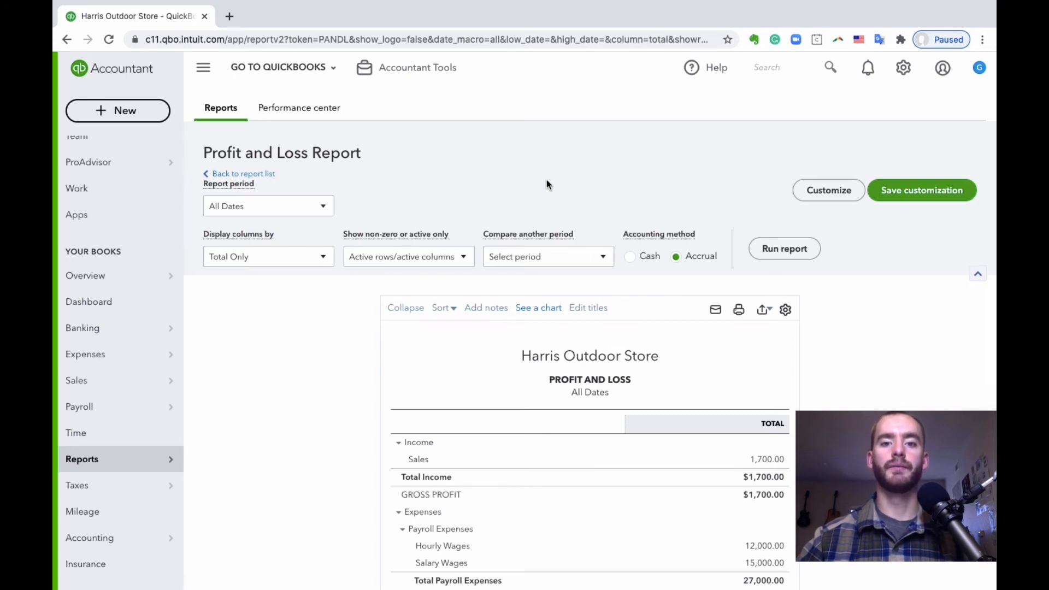
# Open the Products and Services list from the overview of all lists and look through the existing items
pyautogui.click(904, 66)
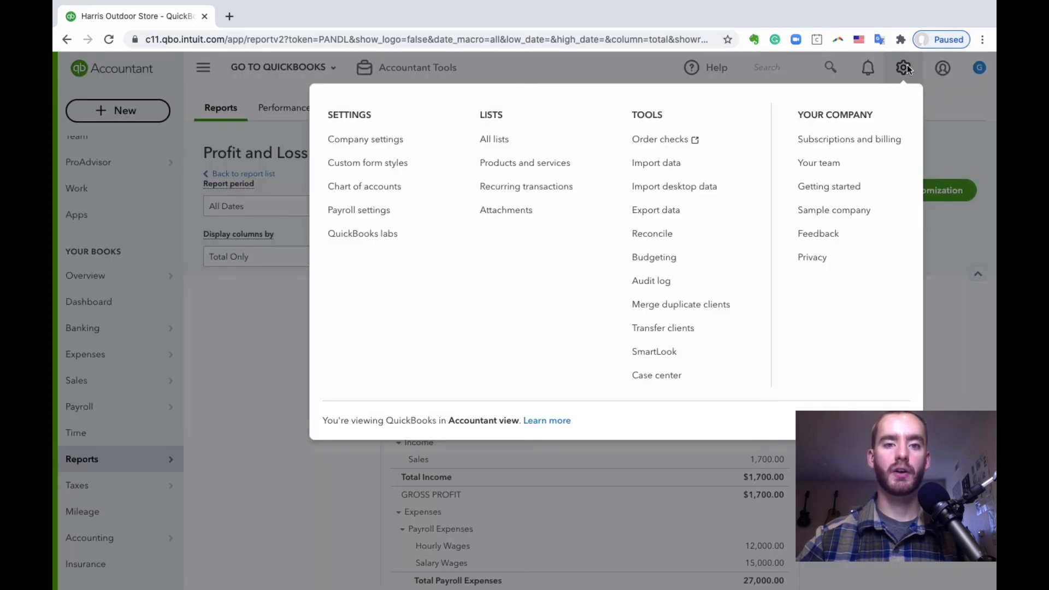
pyautogui.click(541, 150)
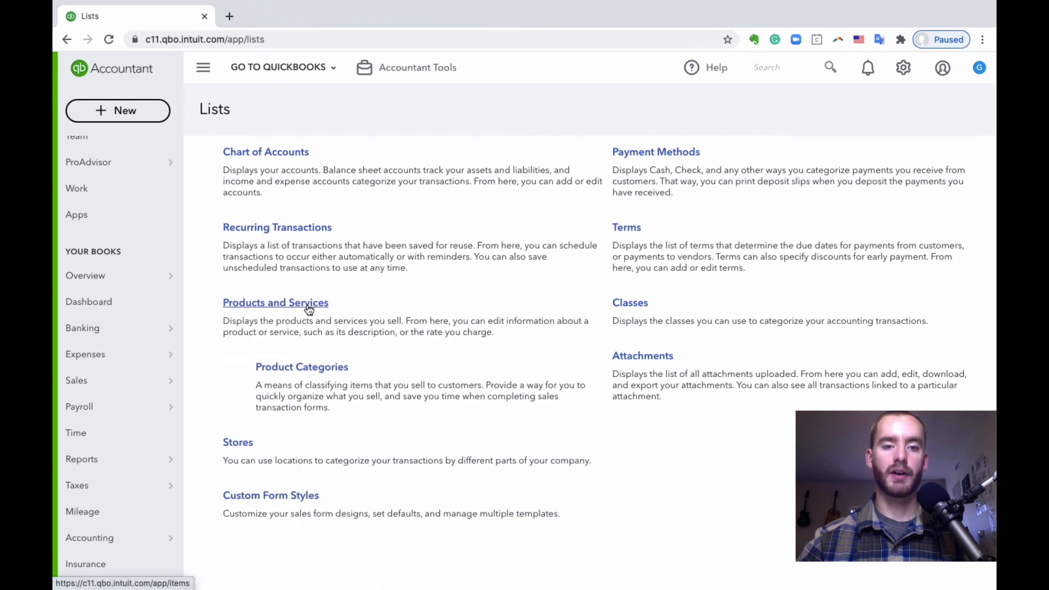
pyautogui.click(307, 304)
pyautogui.scroll(-5, 481, 256)
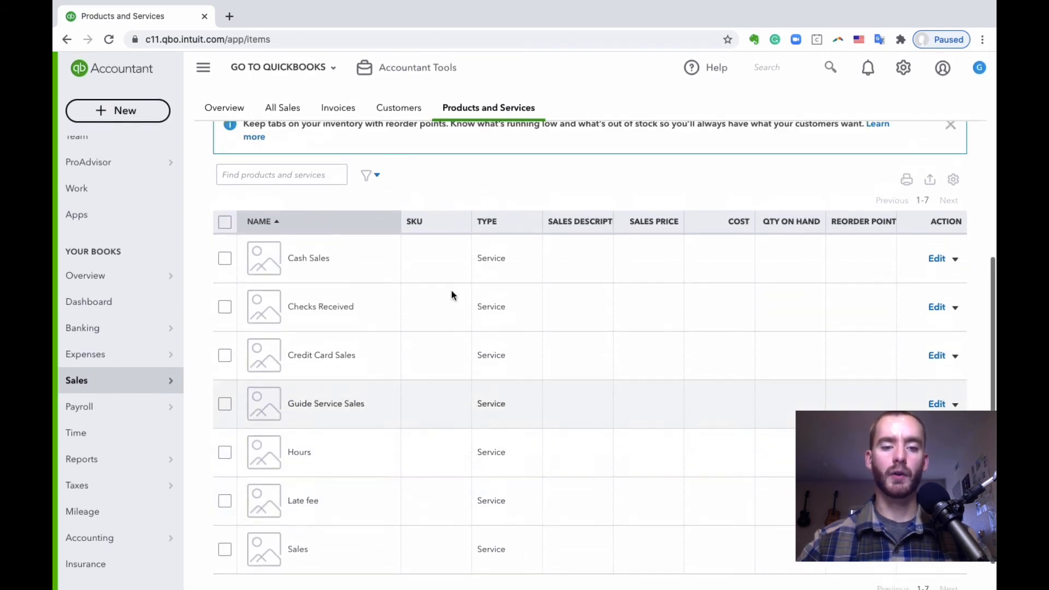
pyautogui.scroll(-2, 419, 403)
pyautogui.scroll(5, 409, 323)
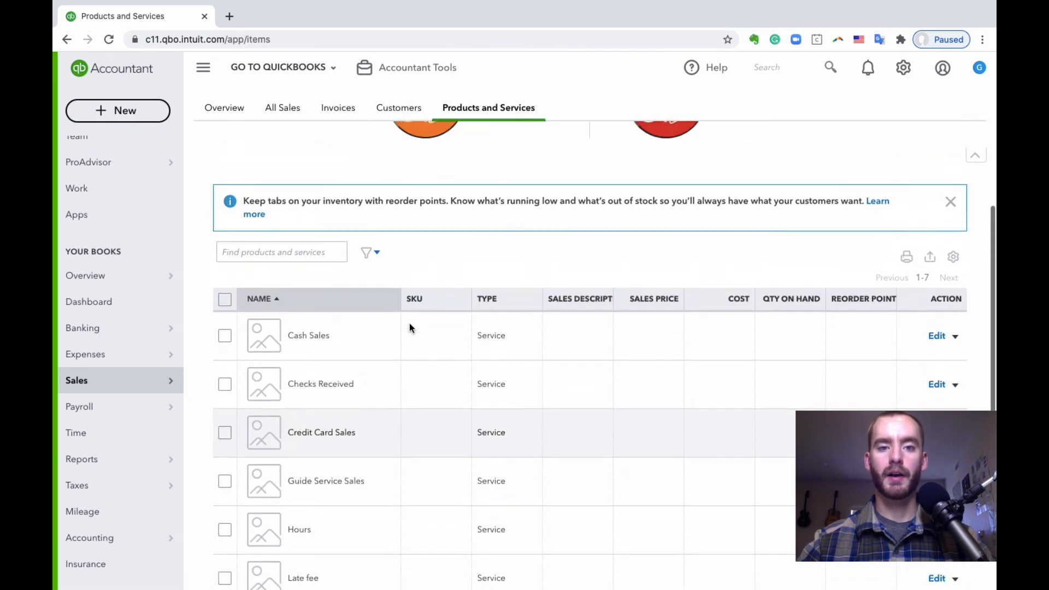
pyautogui.scroll(-4, 682, 292)
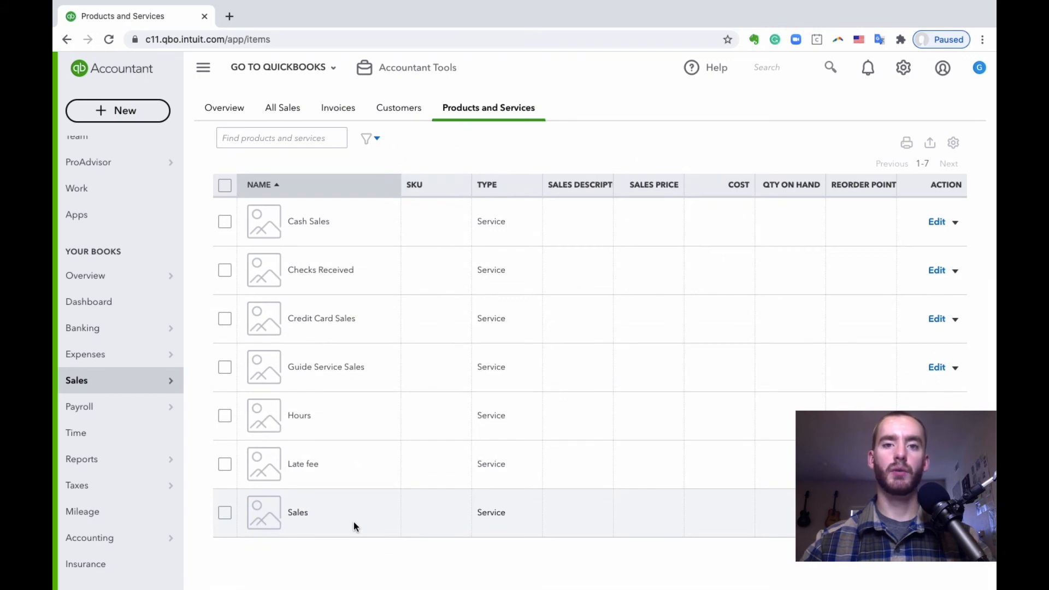
pyautogui.scroll(4, 488, 408)
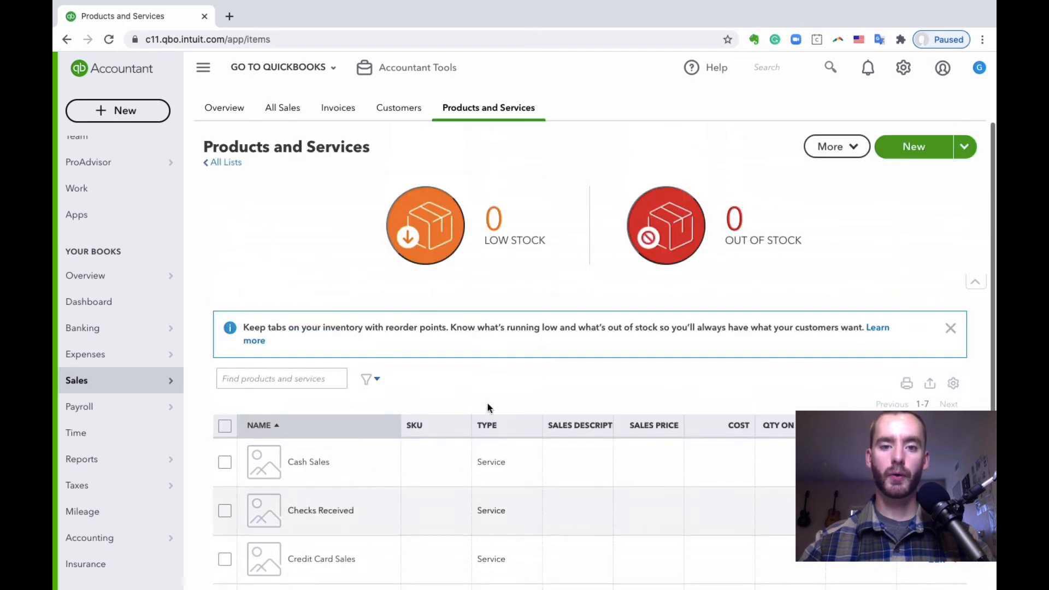
pyautogui.click(926, 152)
pyautogui.click(980, 69)
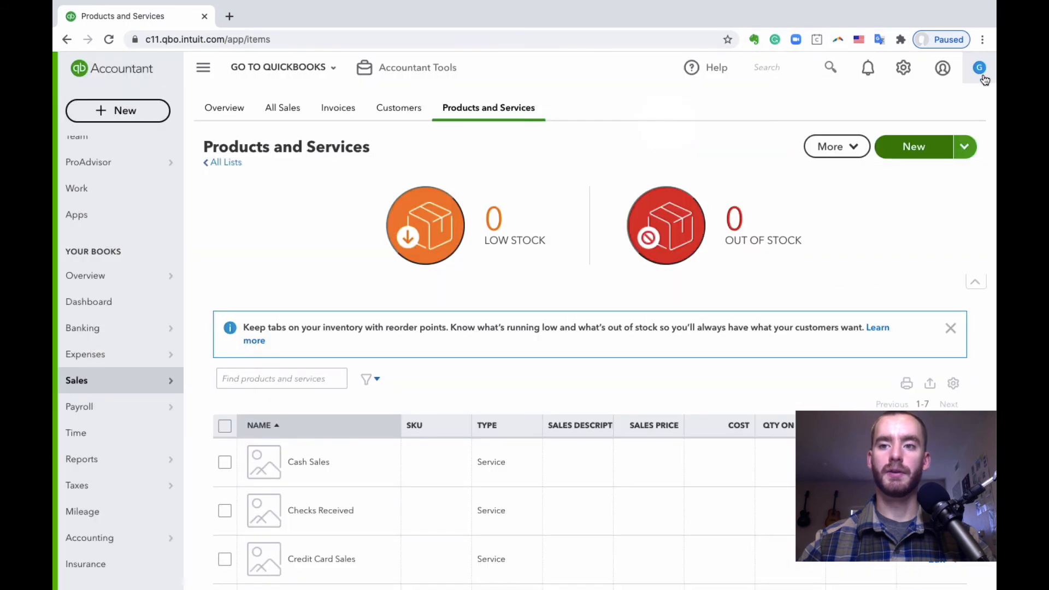
pyautogui.click(965, 147)
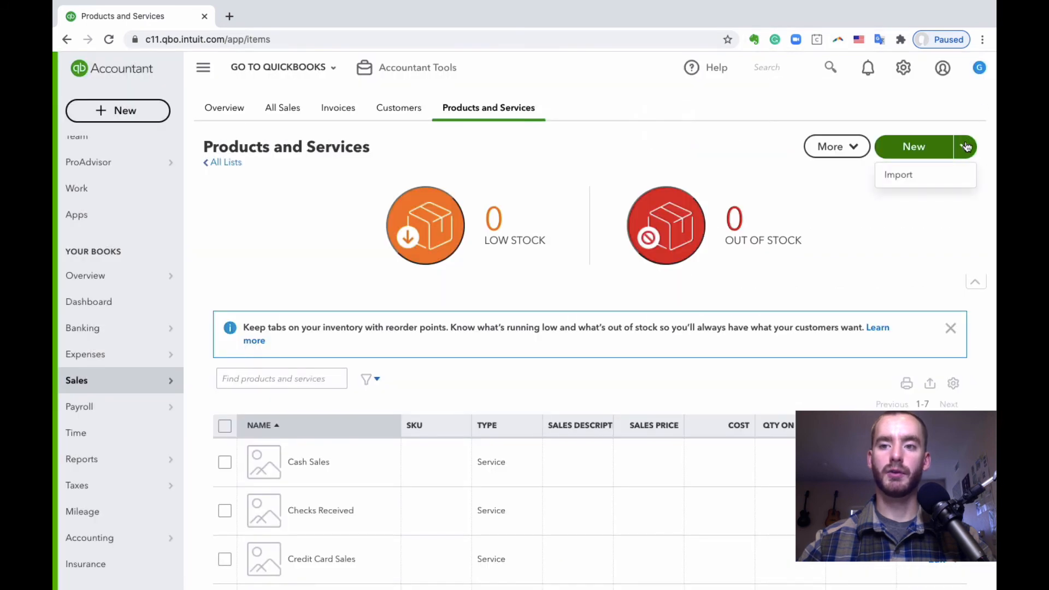
pyautogui.click(890, 238)
# Start a new Inventory item named Fly Rod Sage with the SKU Sage 12345
pyautogui.click(908, 148)
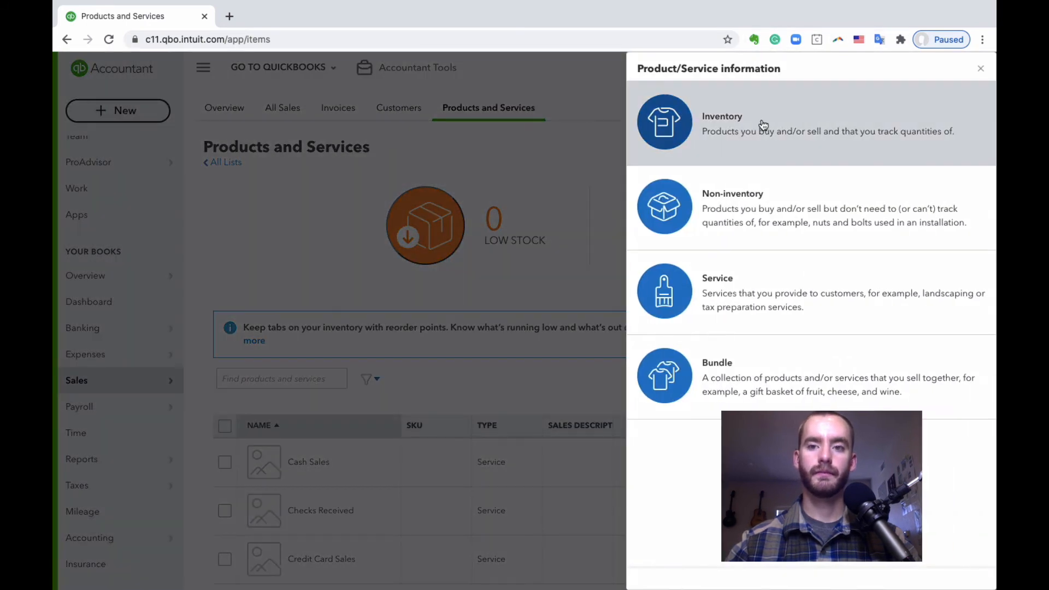
pyautogui.click(786, 147)
pyautogui.write('F')
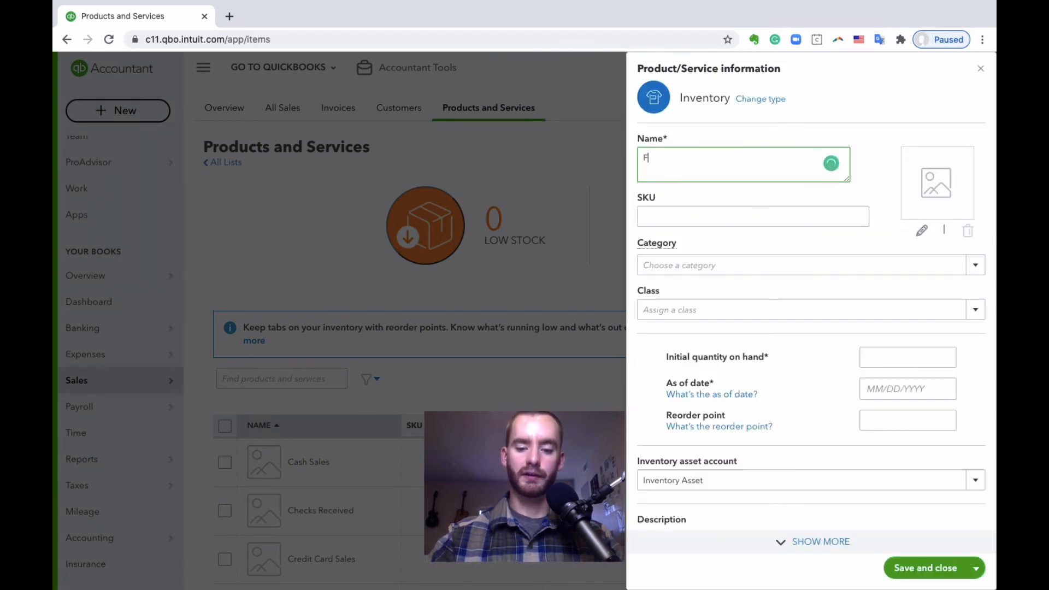
pyautogui.write('ly Rod Sage')
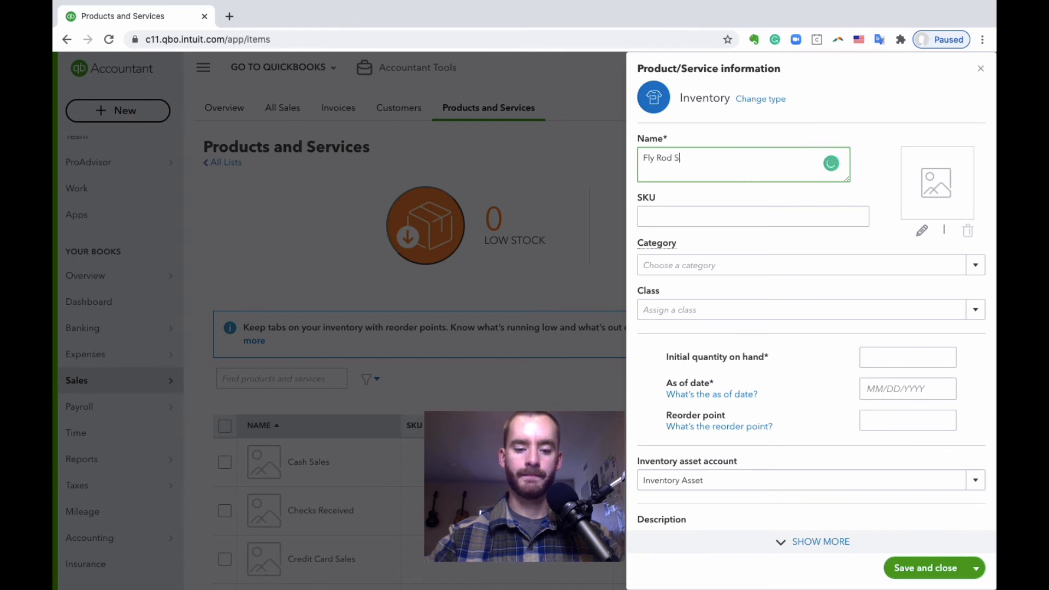
pyautogui.click(669, 217)
pyautogui.write('Sa')
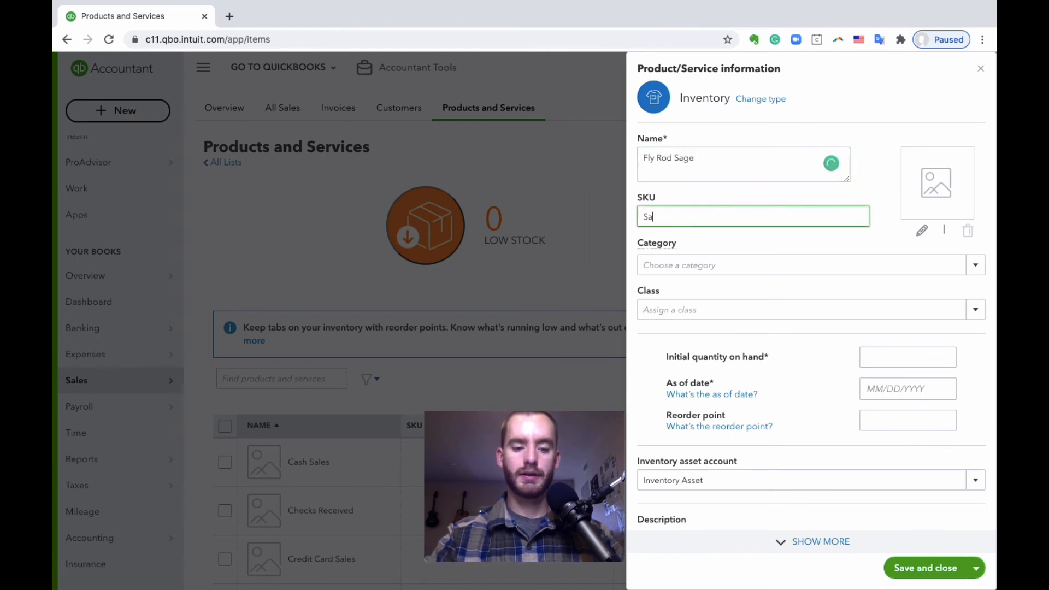
pyautogui.write('ge 12345')
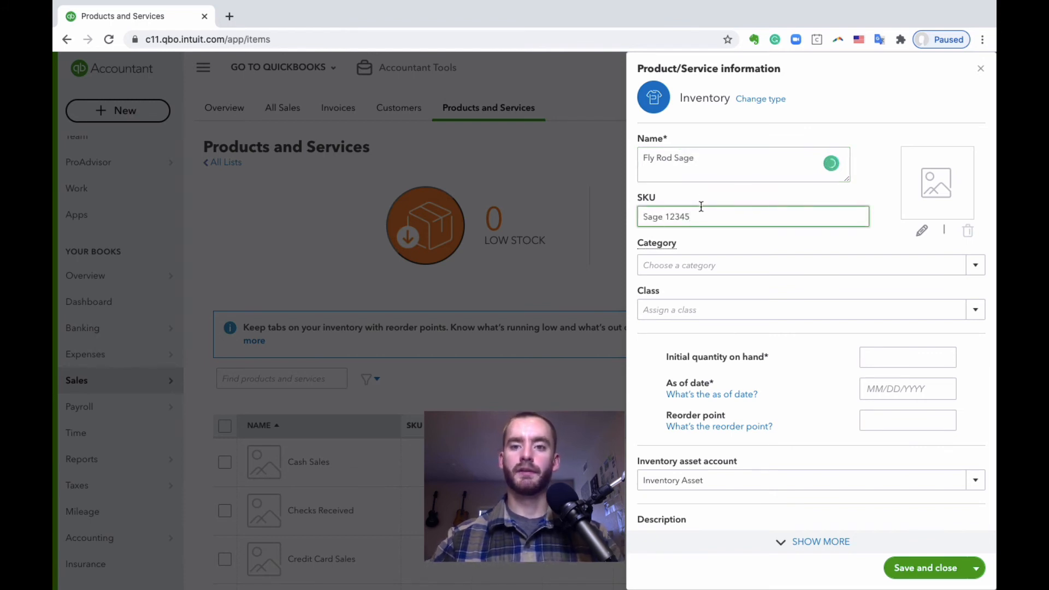
# Check the new item's name and SKU and look at its category and class fields
pyautogui.tripleClick(709, 161)
pyautogui.click(711, 161)
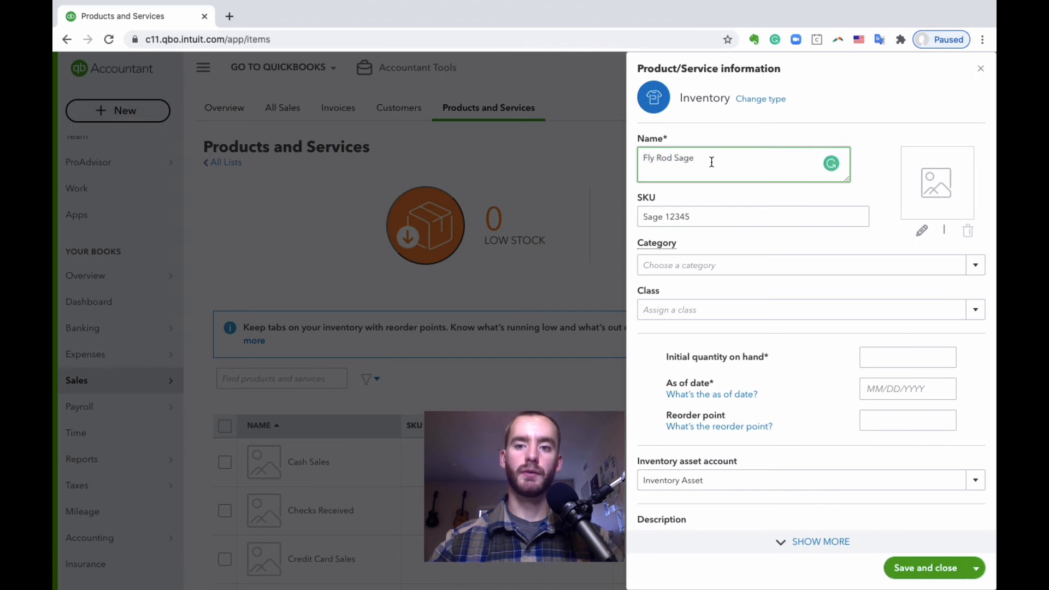
pyautogui.tripleClick(695, 216)
pyautogui.click(700, 215)
pyautogui.scroll(-1, 716, 228)
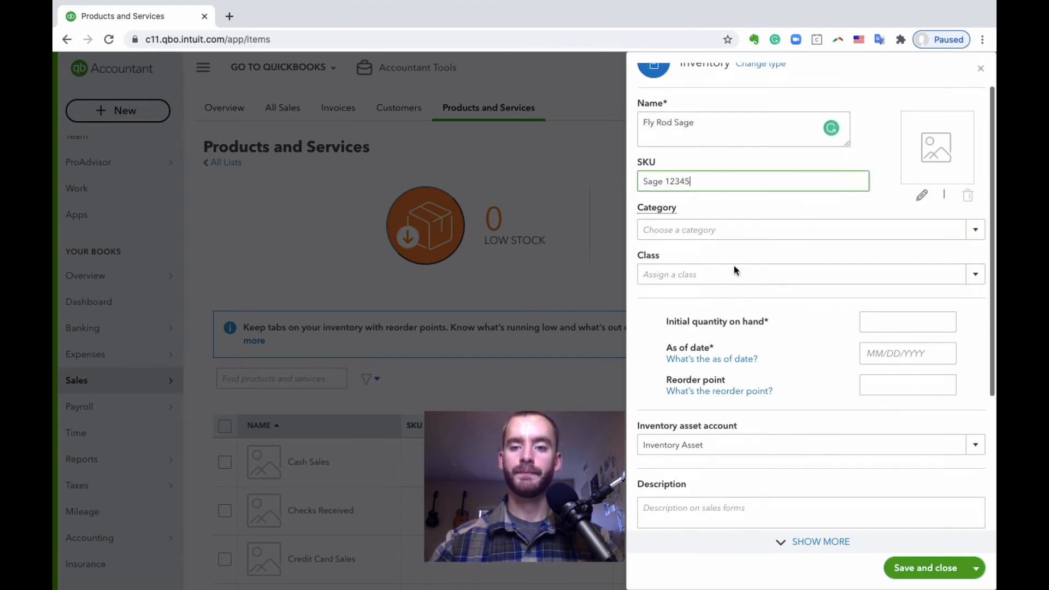
pyautogui.click(975, 274)
pyautogui.click(716, 266)
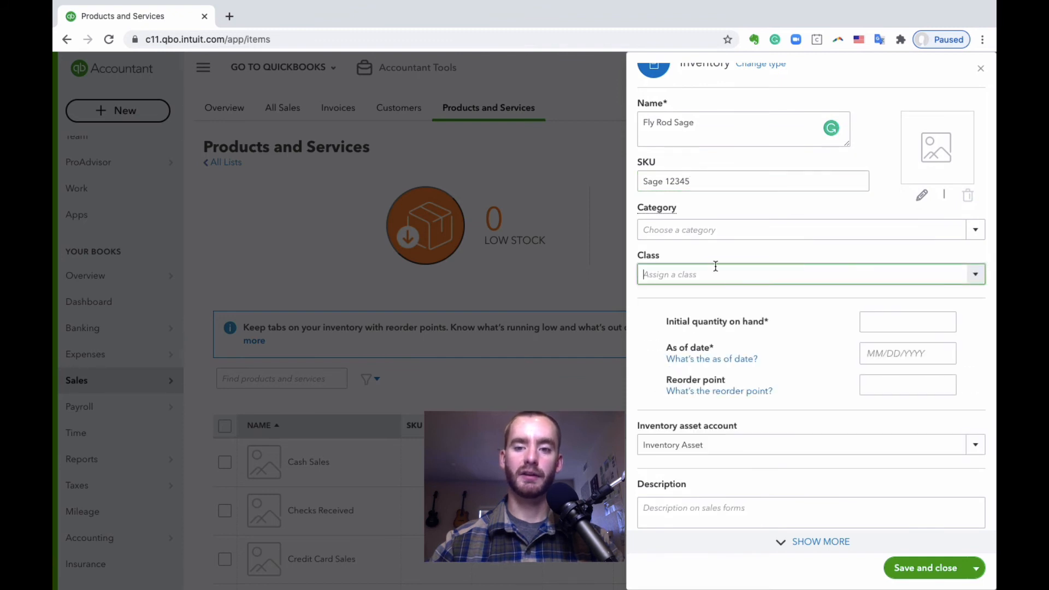
pyautogui.scroll(-1, 652, 265)
pyautogui.click(651, 266)
# Set the item's initial quantity on hand to 1, the as-of date to 10/07/2020 and the reorder point to 5
pyautogui.scroll(-1, 651, 266)
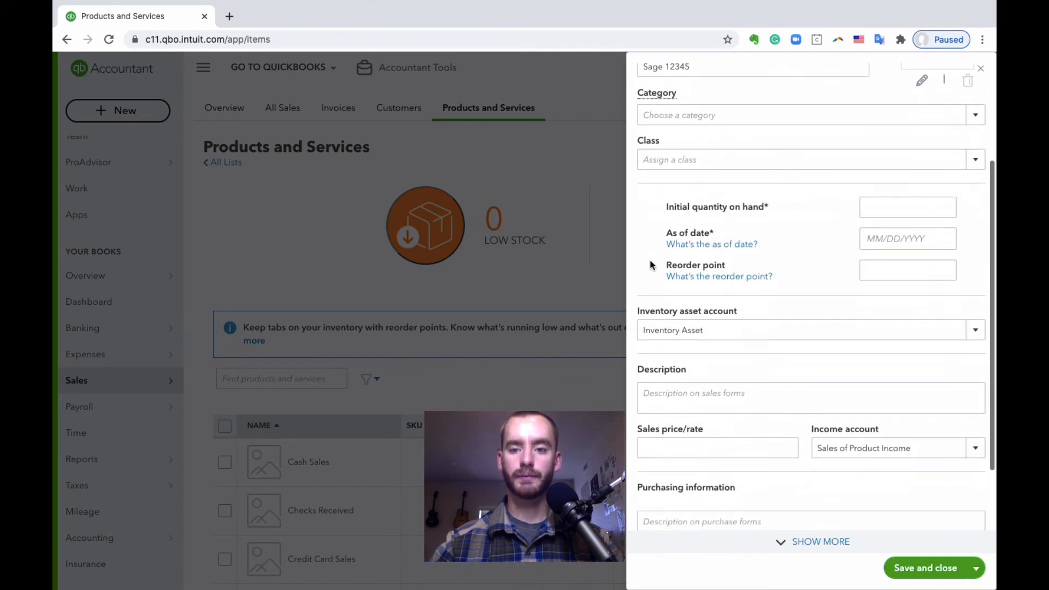
pyautogui.scroll(-1, 759, 206)
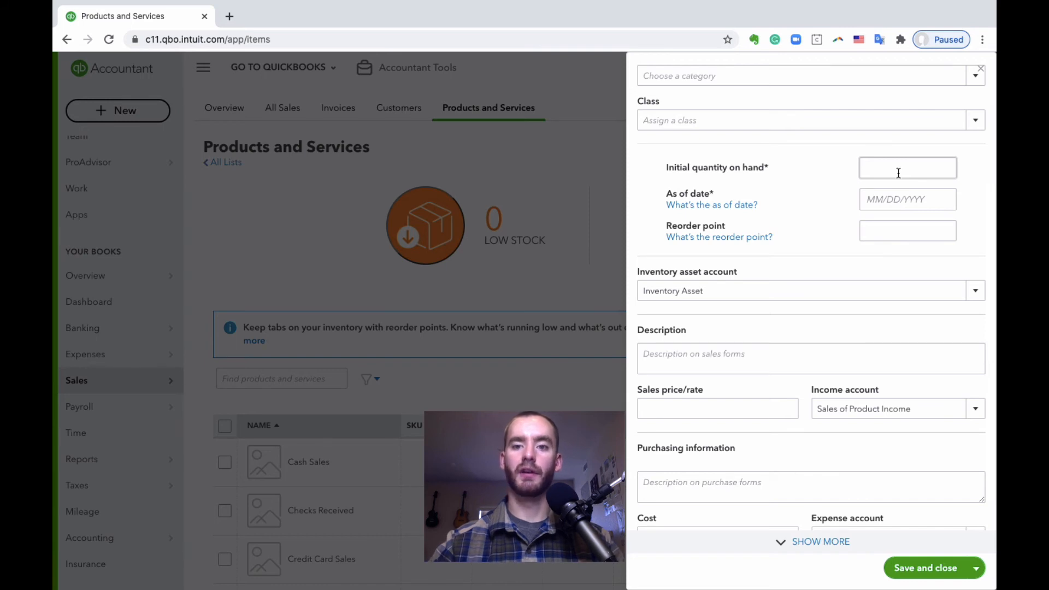
pyautogui.click(898, 173)
pyautogui.write('1')
pyautogui.click(901, 199)
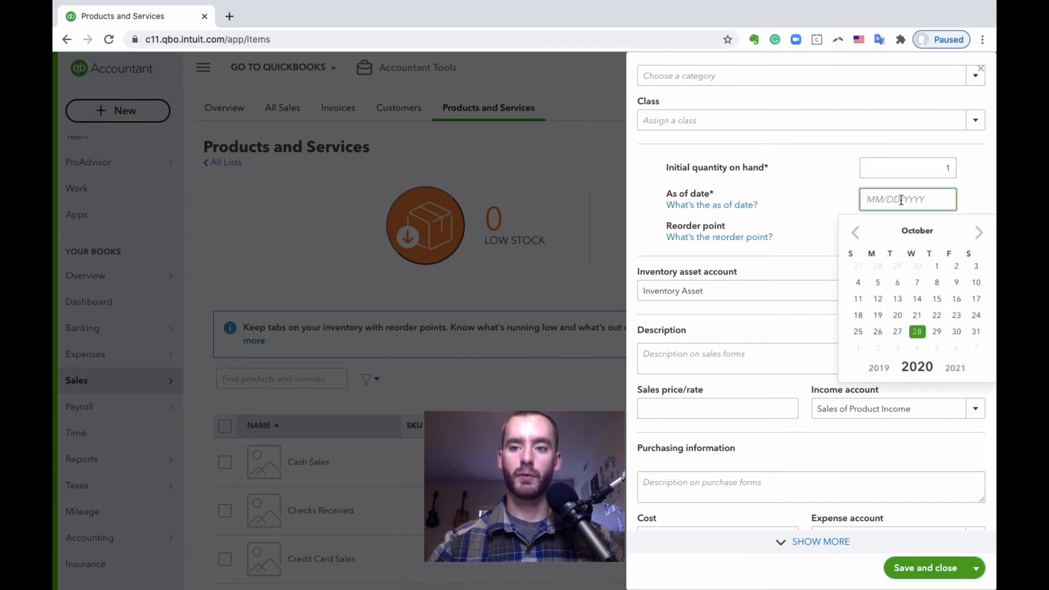
pyautogui.click(917, 281)
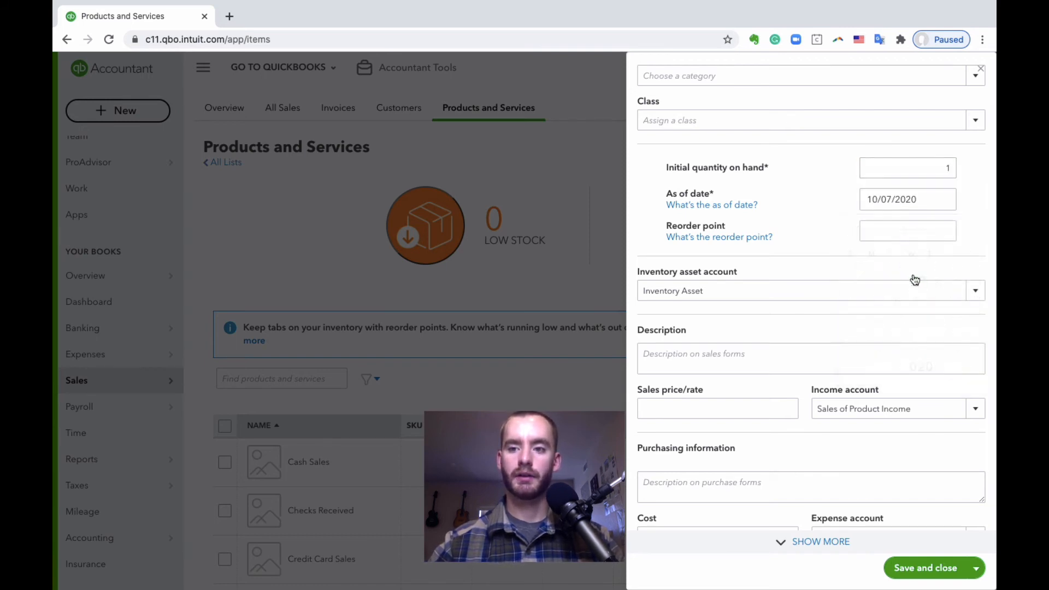
pyautogui.click(873, 230)
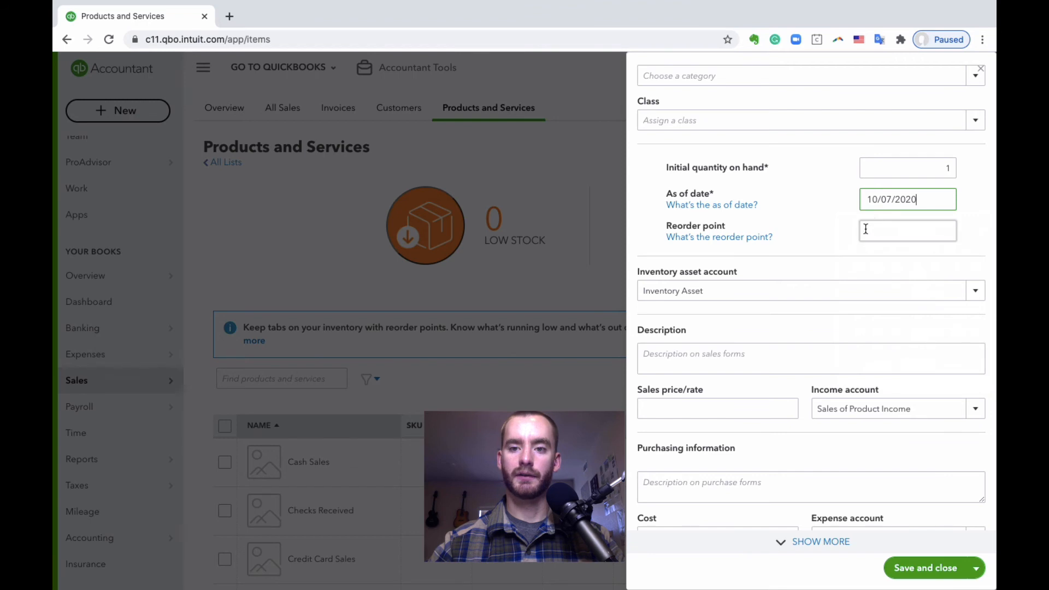
pyautogui.click(902, 233)
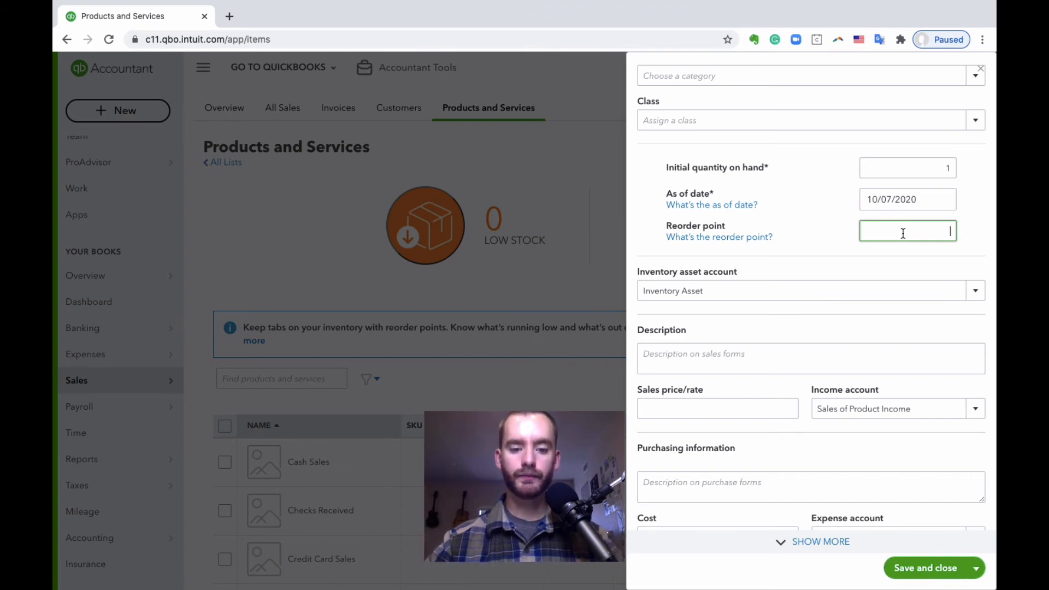
pyautogui.write('5')
pyautogui.click(814, 239)
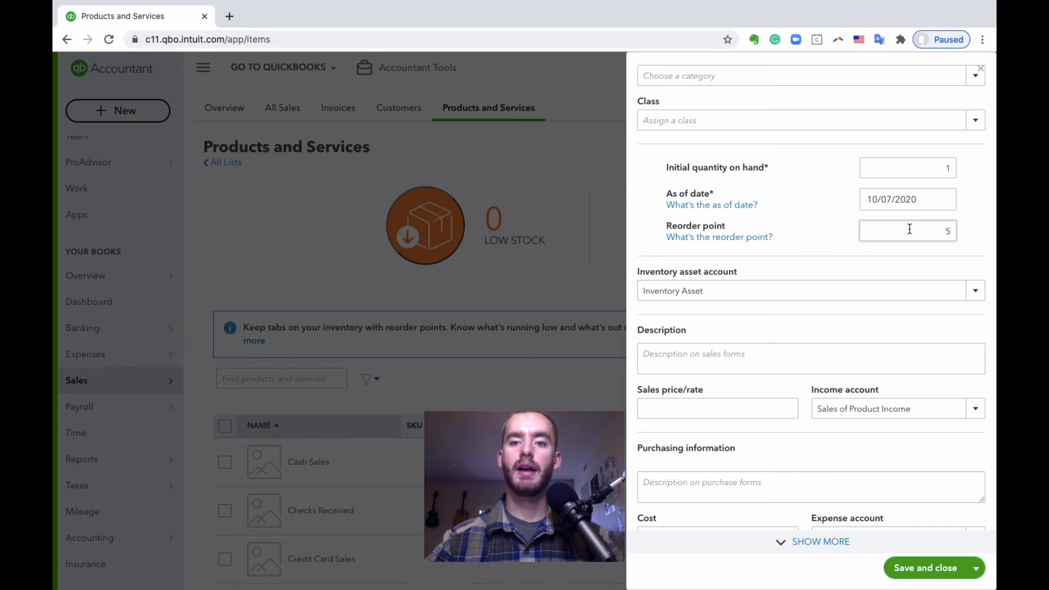
# Assign the item's inventory asset account to Fly Rod Inventory and review the available asset accounts
pyautogui.scroll(-1, 713, 227)
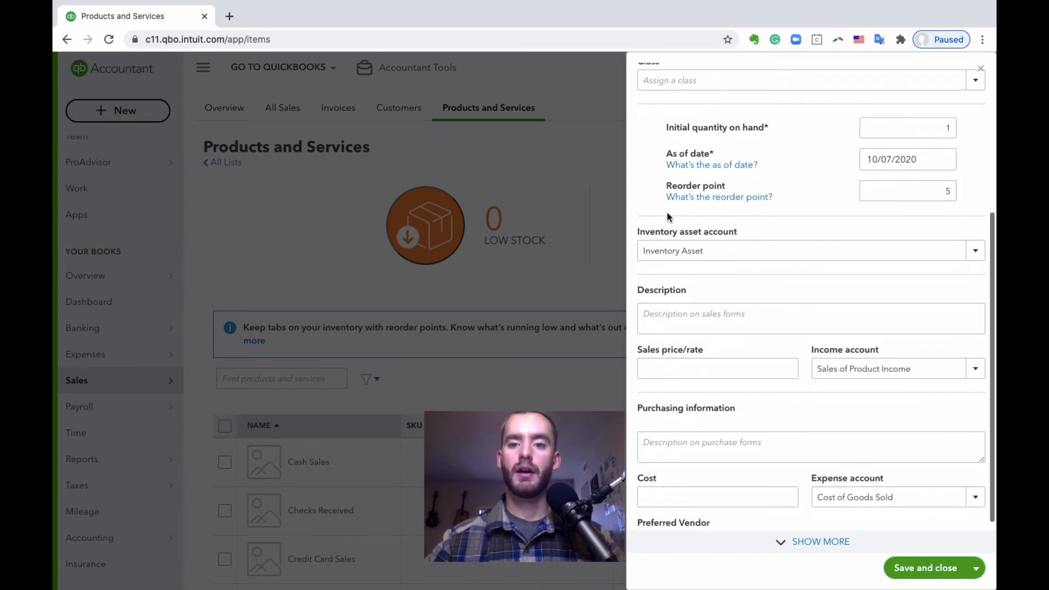
pyautogui.click(976, 251)
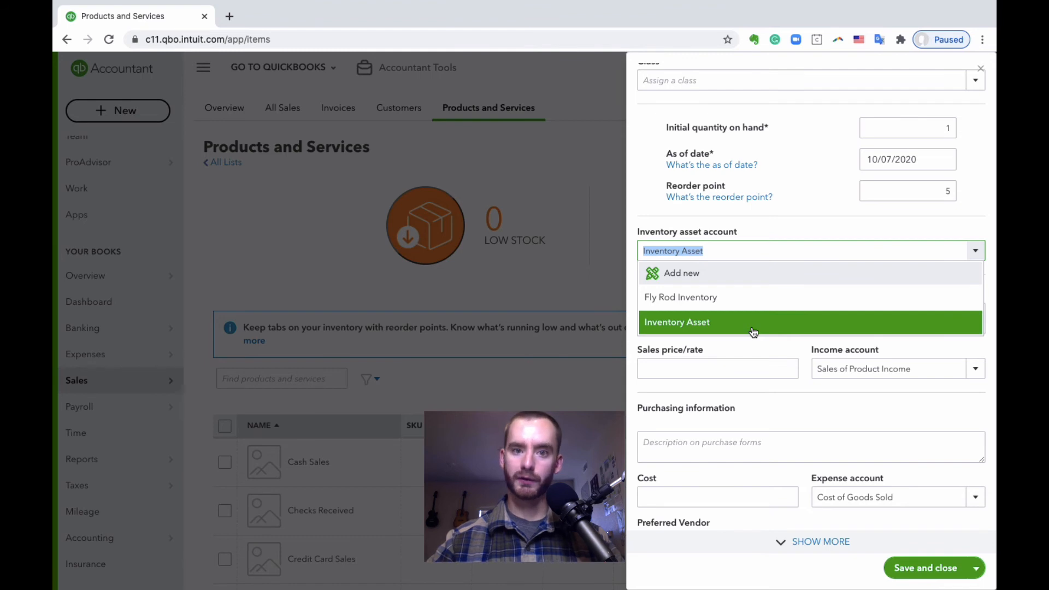
pyautogui.click(704, 298)
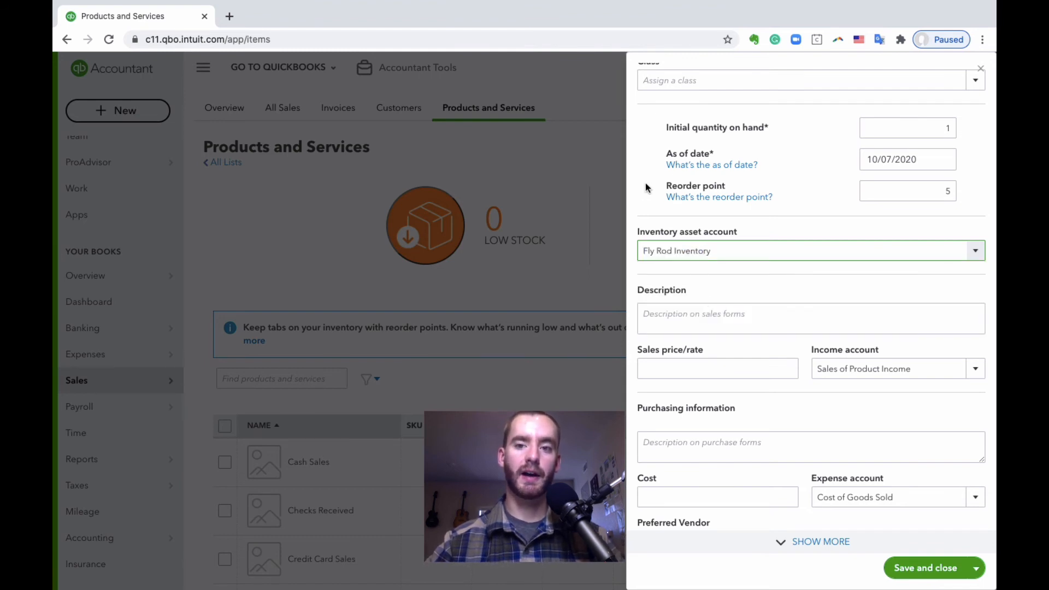
pyautogui.scroll(-1, 646, 186)
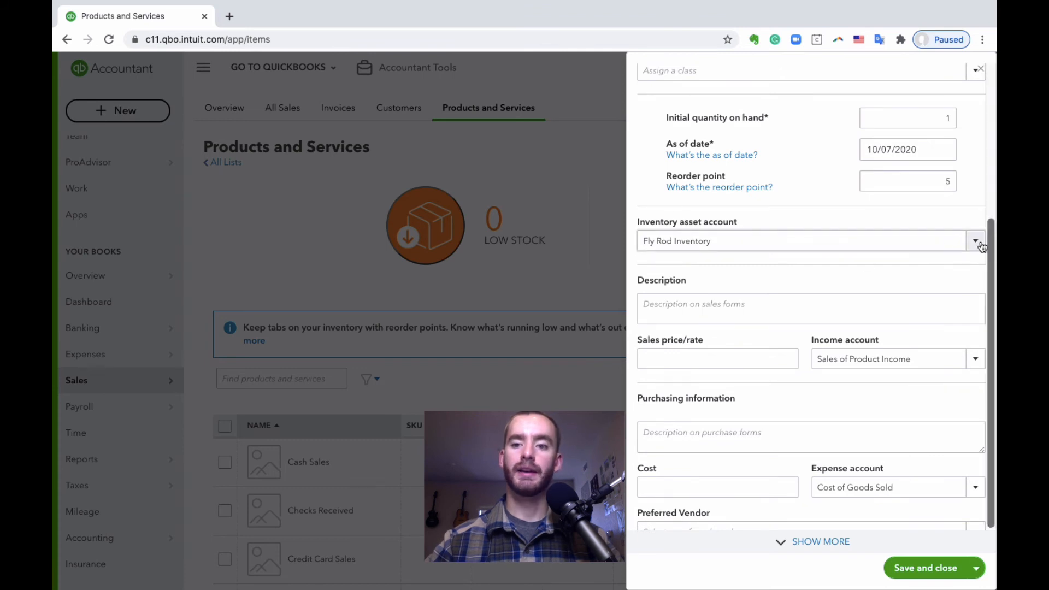
pyautogui.scroll(-2, 885, 284)
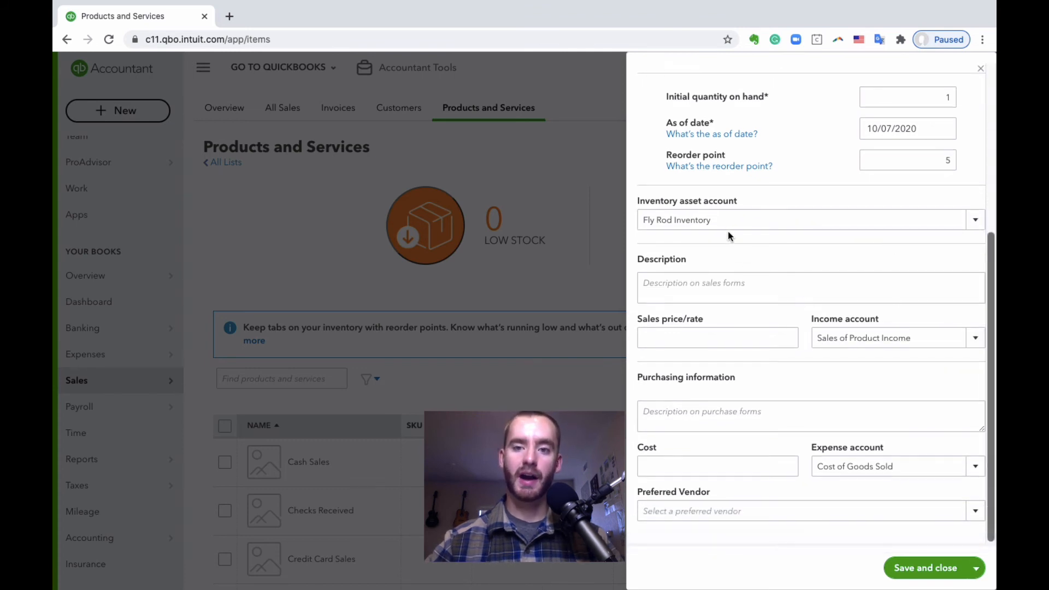
pyautogui.click(975, 227)
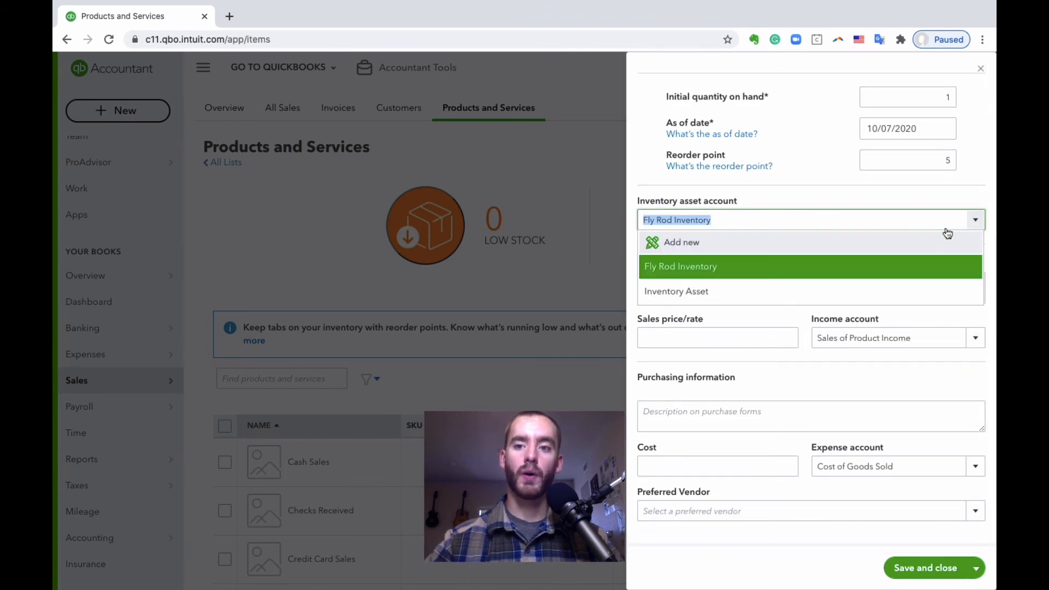
pyautogui.click(637, 161)
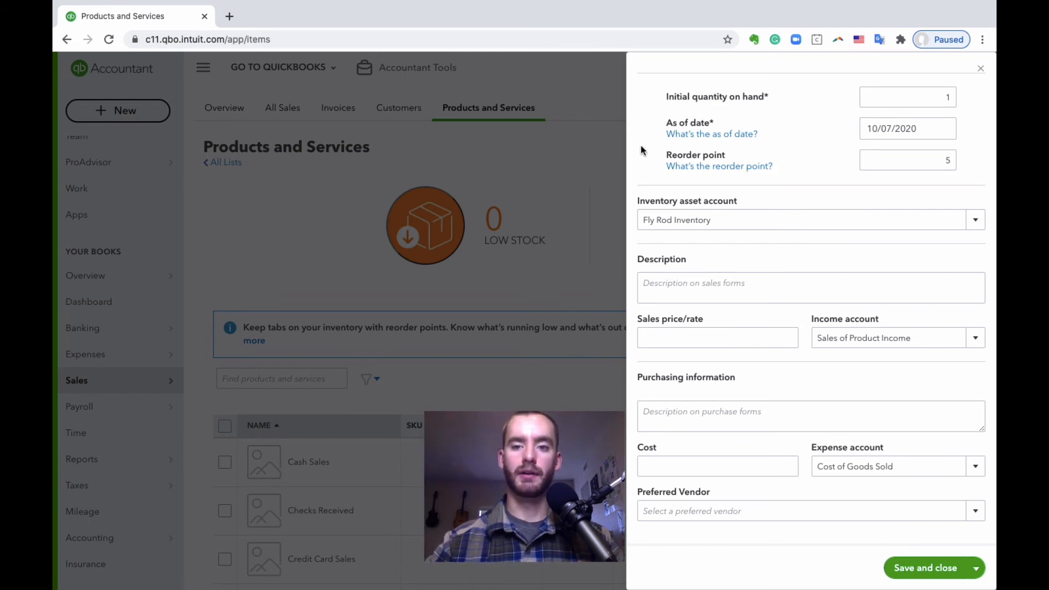
# Set the item's income account to Fly Rod Sales, the sub-account of Sales
pyautogui.scroll(-1, 648, 158)
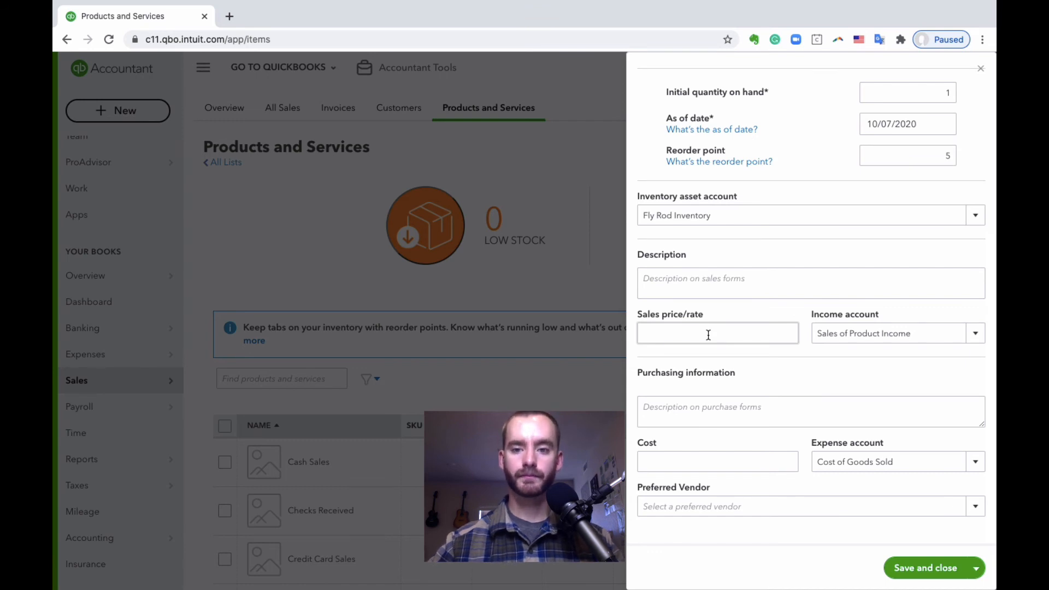
pyautogui.click(863, 338)
pyautogui.click(920, 303)
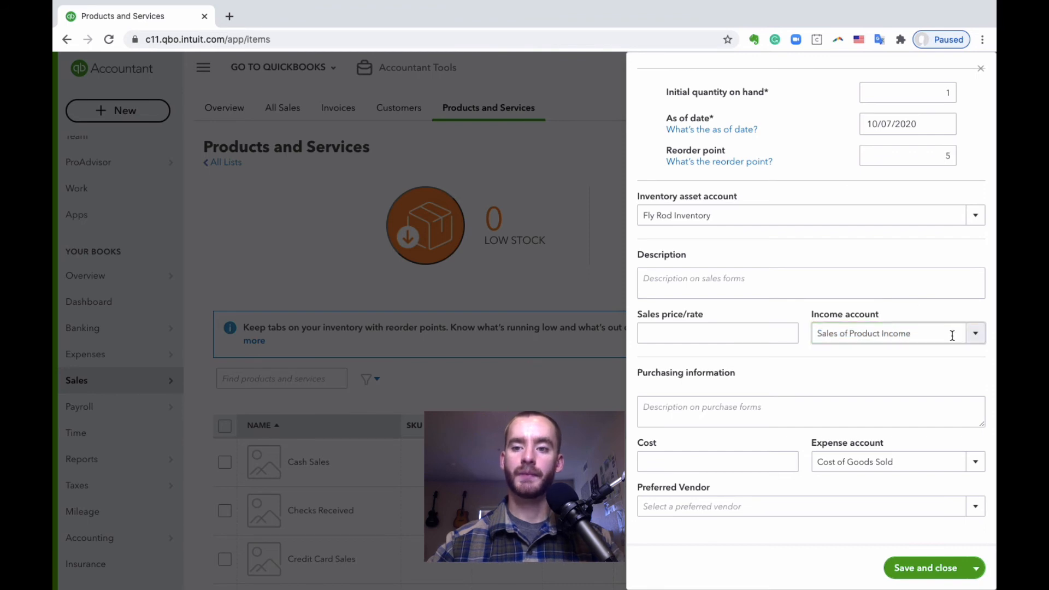
pyautogui.click(977, 337)
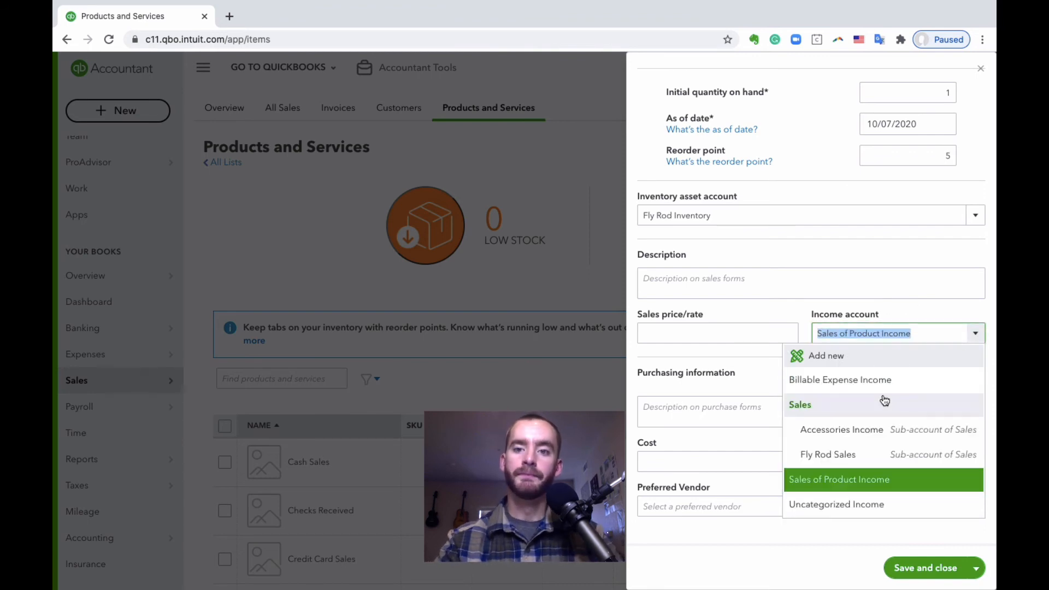
pyautogui.scroll(2, 809, 297)
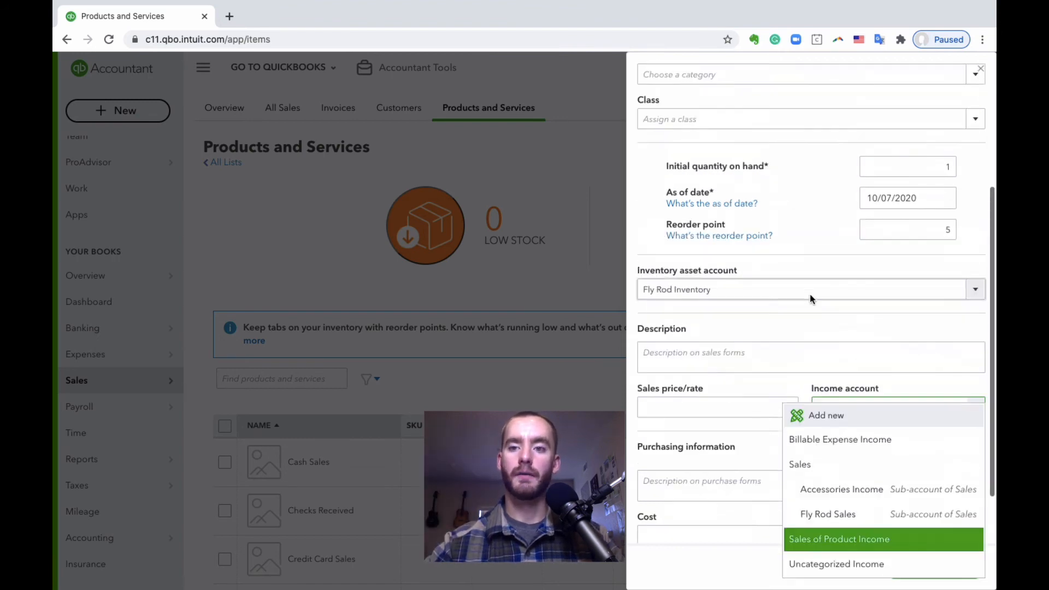
pyautogui.scroll(4, 765, 235)
pyautogui.scroll(-6, 714, 146)
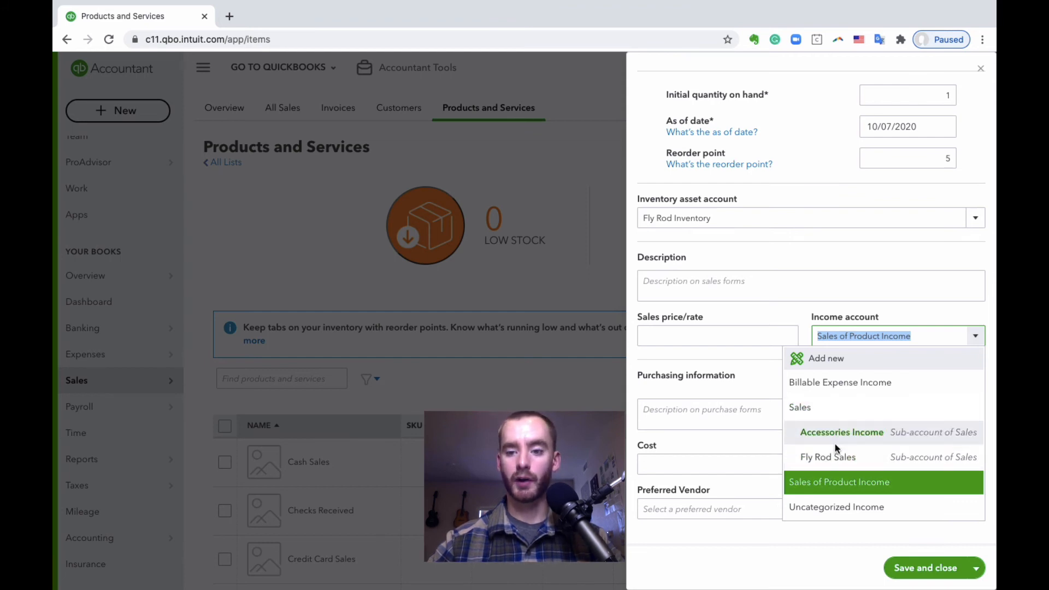
pyautogui.click(866, 458)
# Choose Cost of Goods Sold as the item's expense account, then save the item and close its form
pyautogui.scroll(-1, 779, 334)
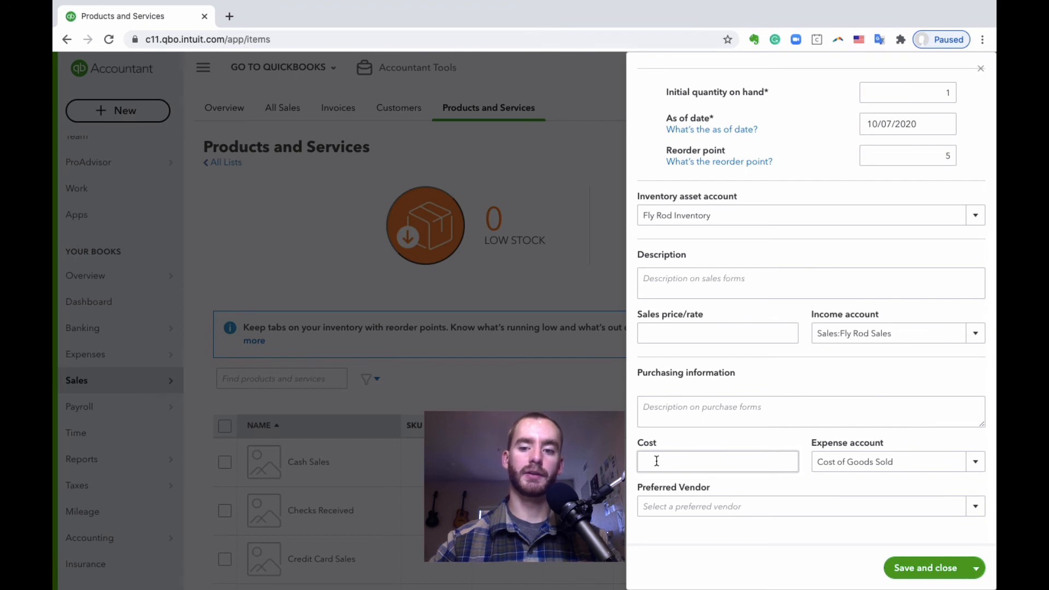
pyautogui.click(976, 469)
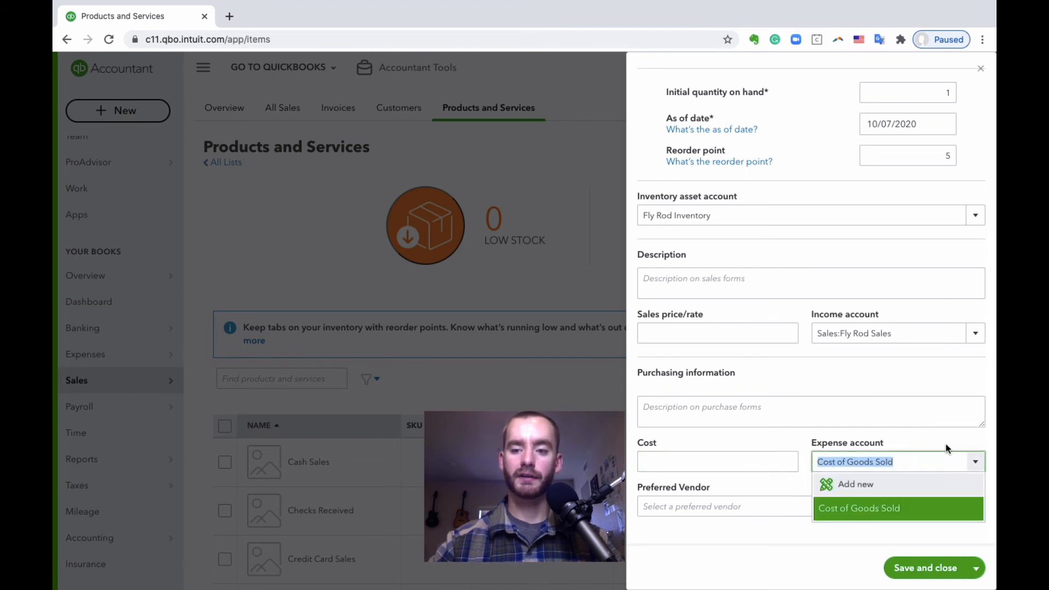
pyautogui.click(879, 513)
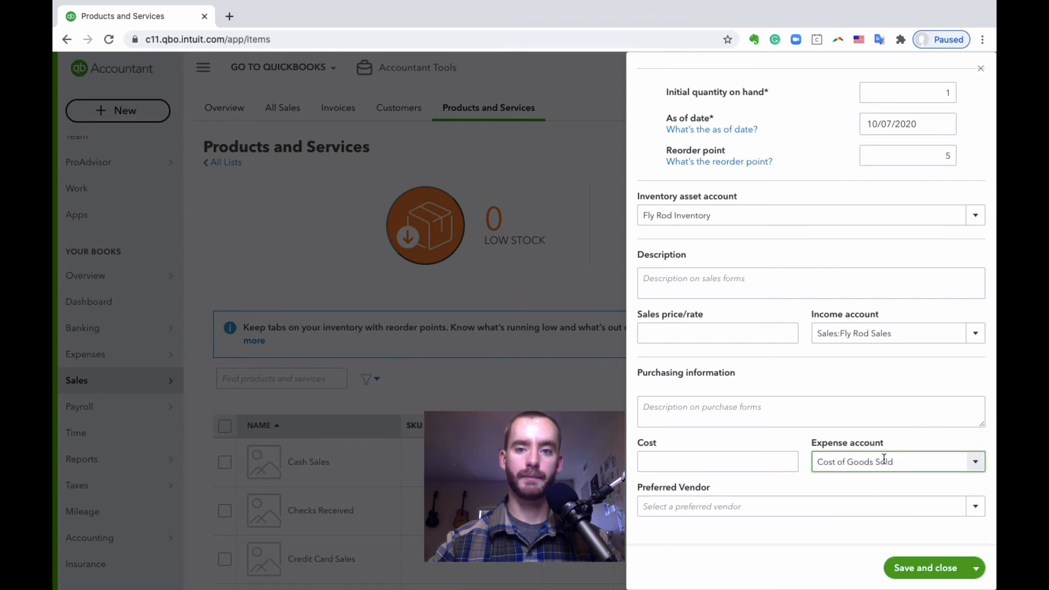
pyautogui.click(789, 442)
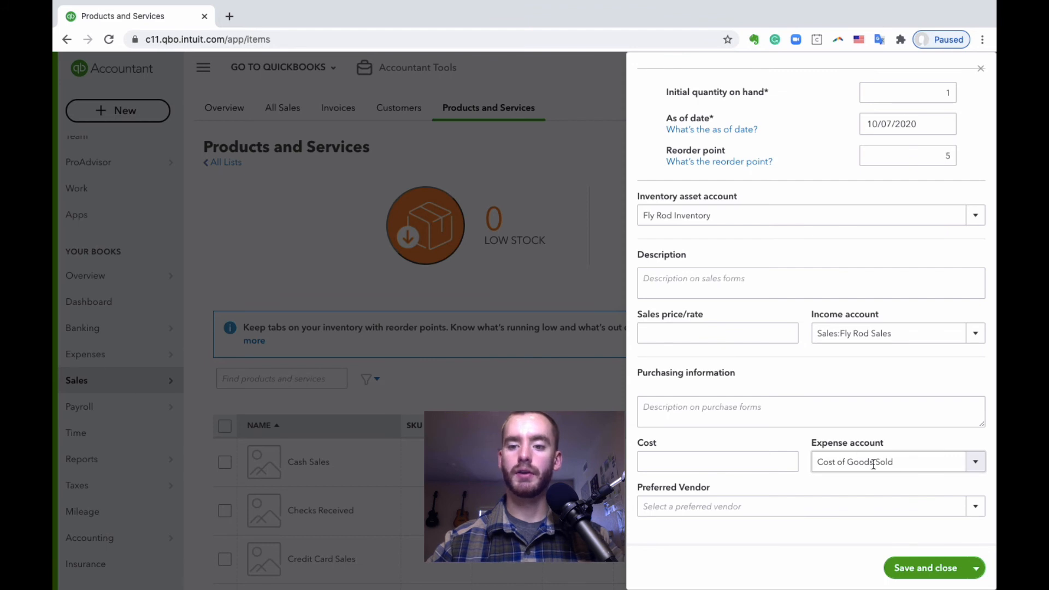
pyautogui.click(933, 575)
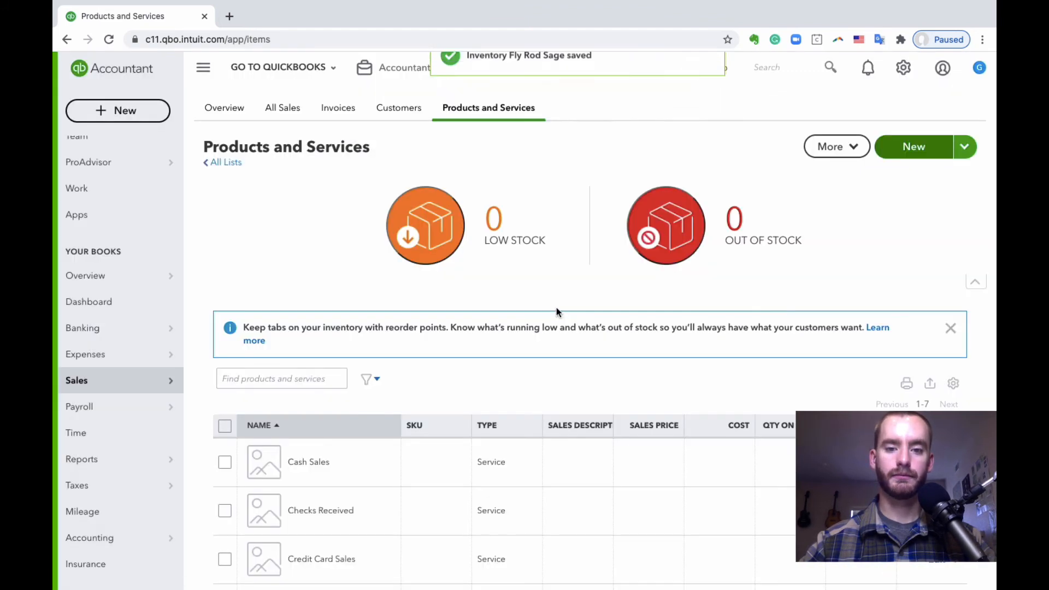
# Check the Products and Services list for the saved item, and briefly view the Guide Service Sales item's details
pyautogui.scroll(-5, 556, 312)
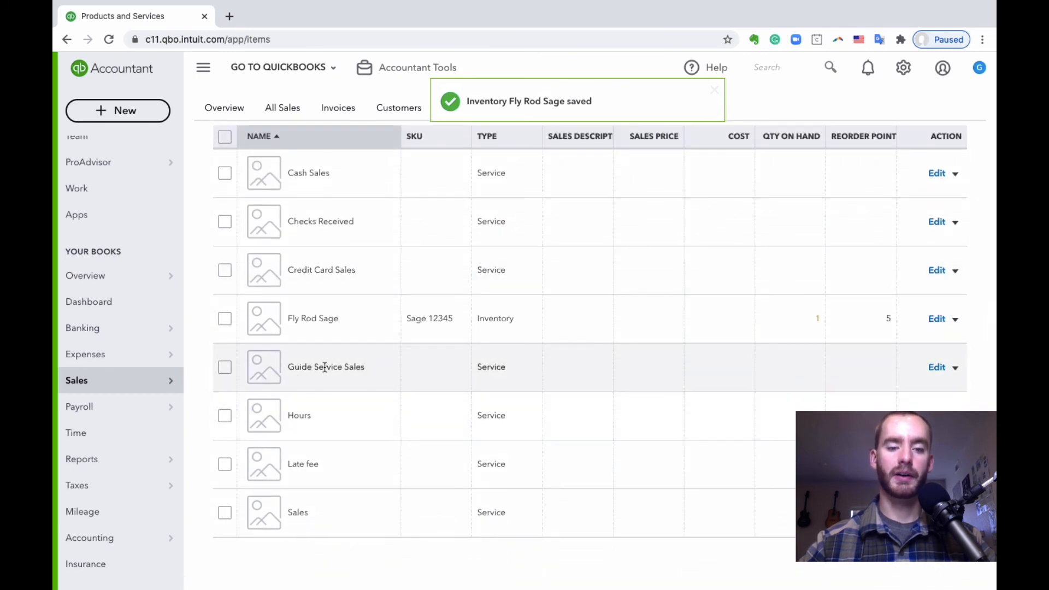
pyautogui.click(936, 368)
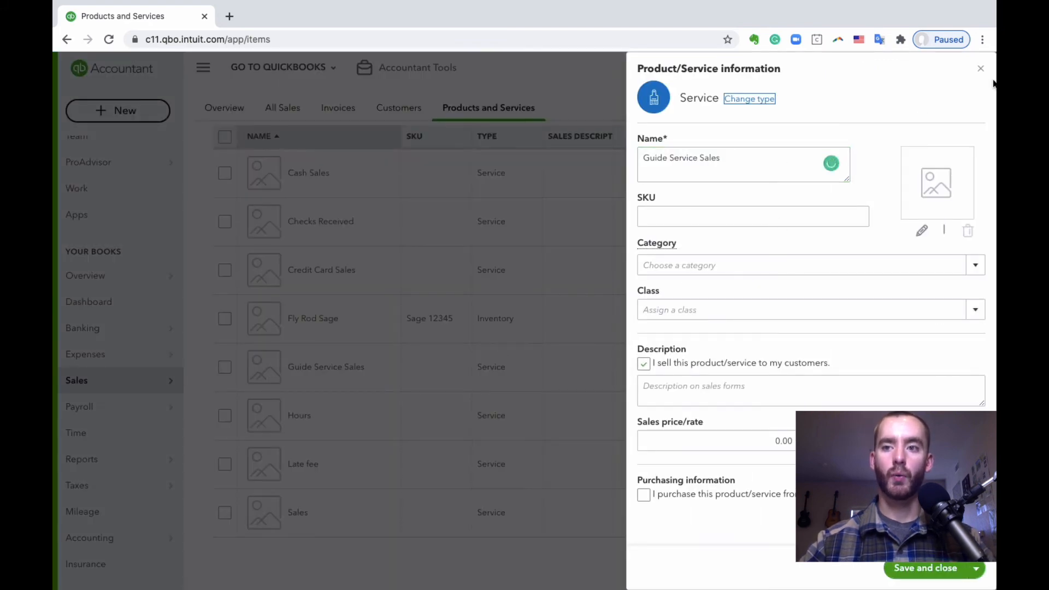
pyautogui.click(979, 70)
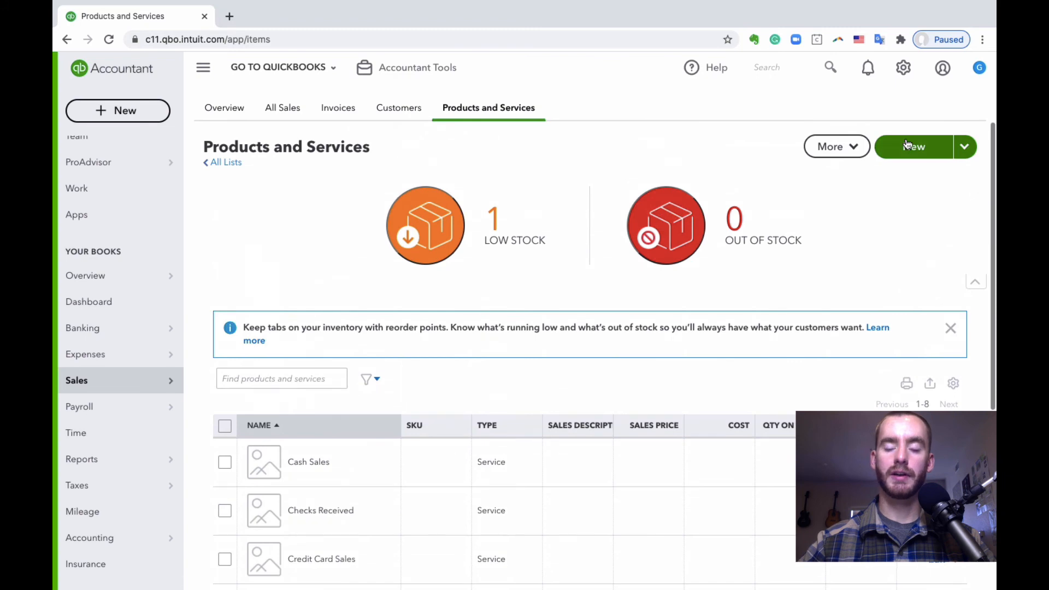
# Look over the item types offered for a new product or service and close the choice without creating one
pyautogui.click(906, 144)
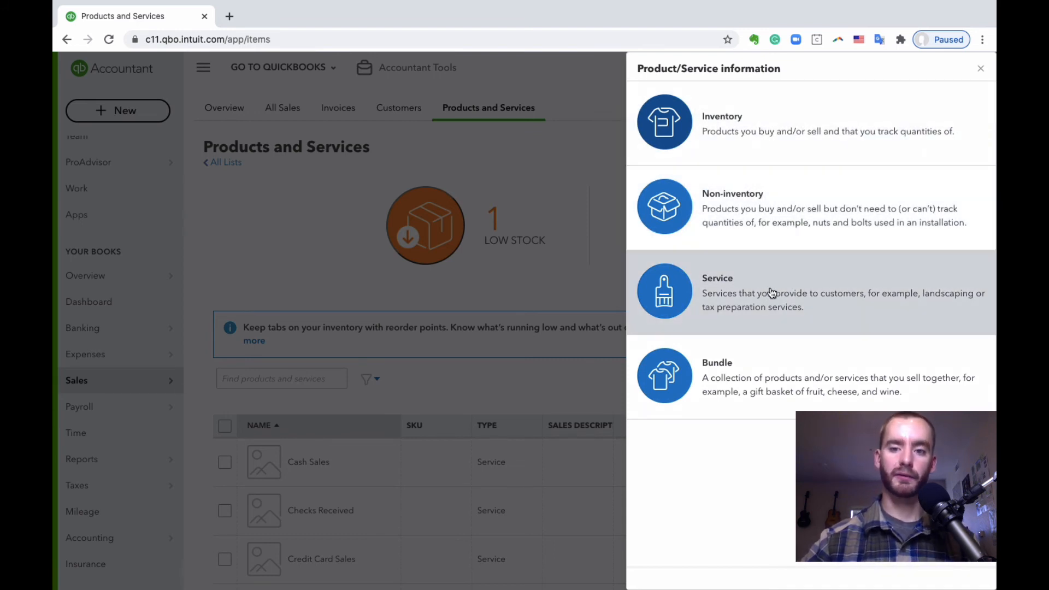
pyautogui.click(980, 68)
pyautogui.scroll(-3, 616, 329)
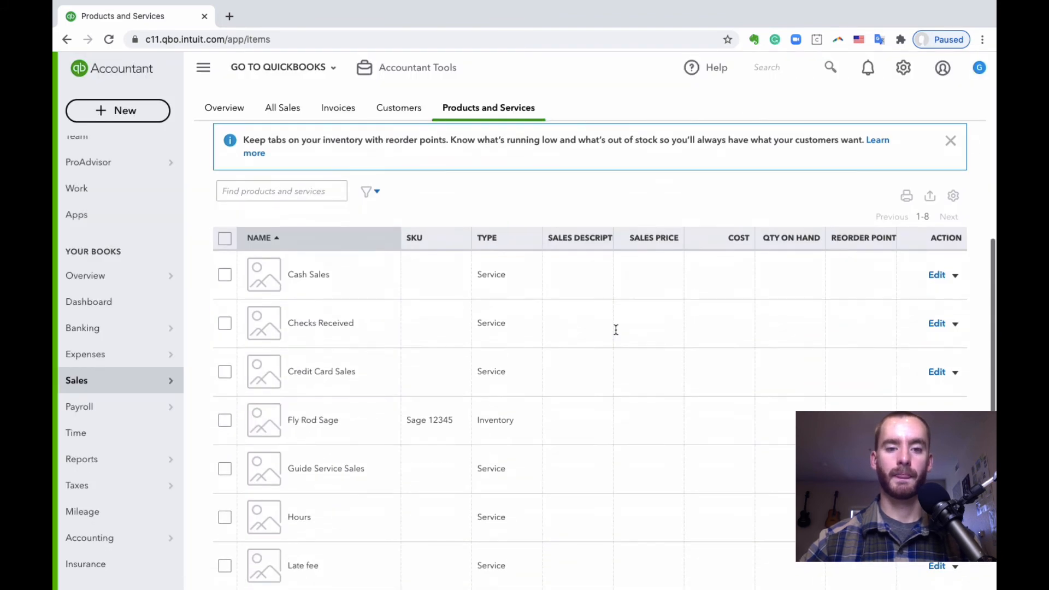
pyautogui.scroll(3, 613, 328)
pyautogui.click(913, 146)
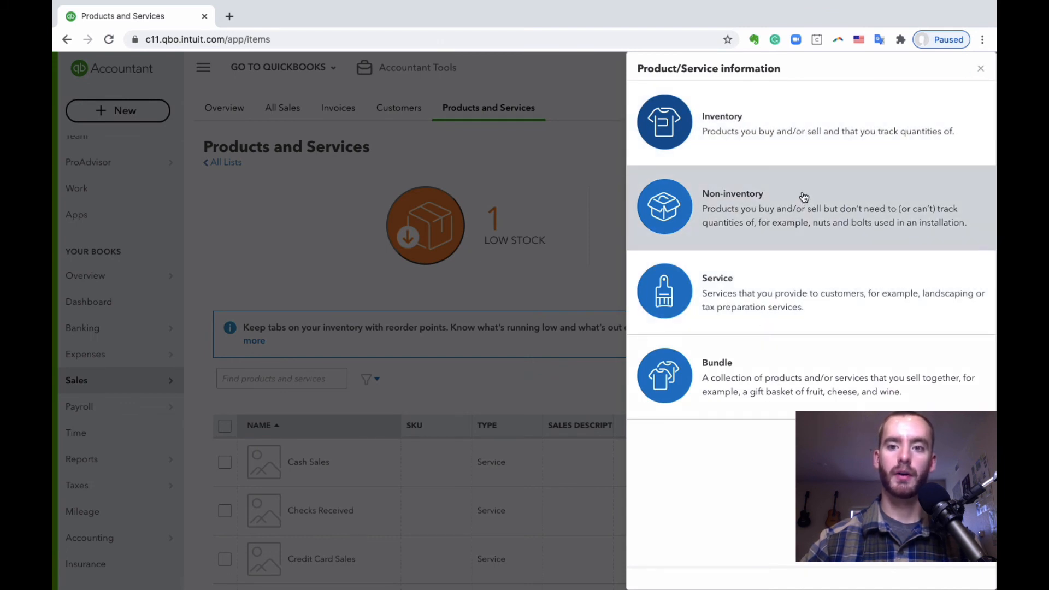
pyautogui.click(981, 68)
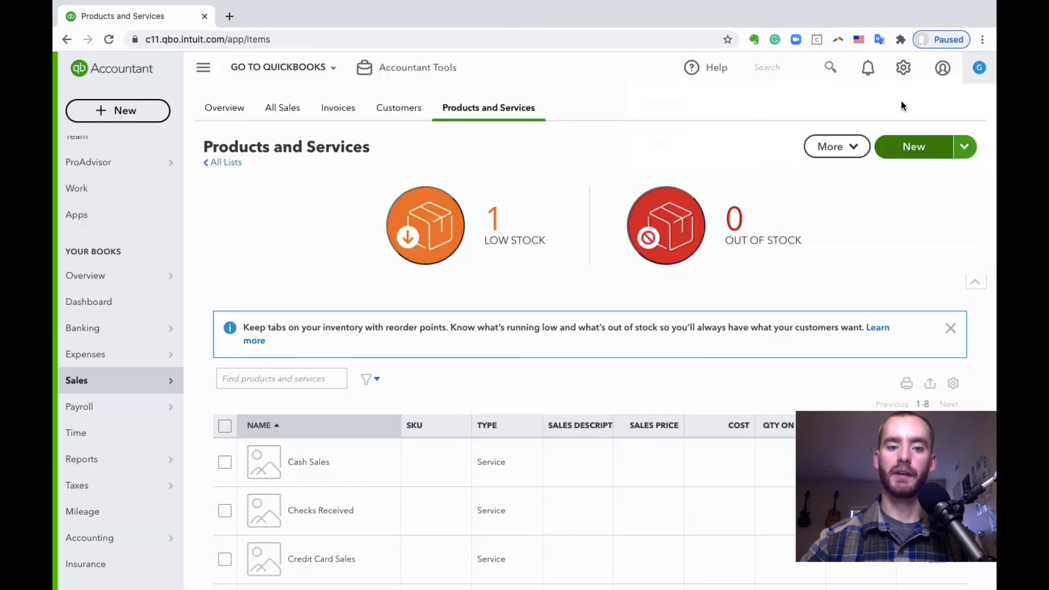
# Open the Guide Service Sales service for editing and check its name and income account
pyautogui.scroll(-5, 632, 227)
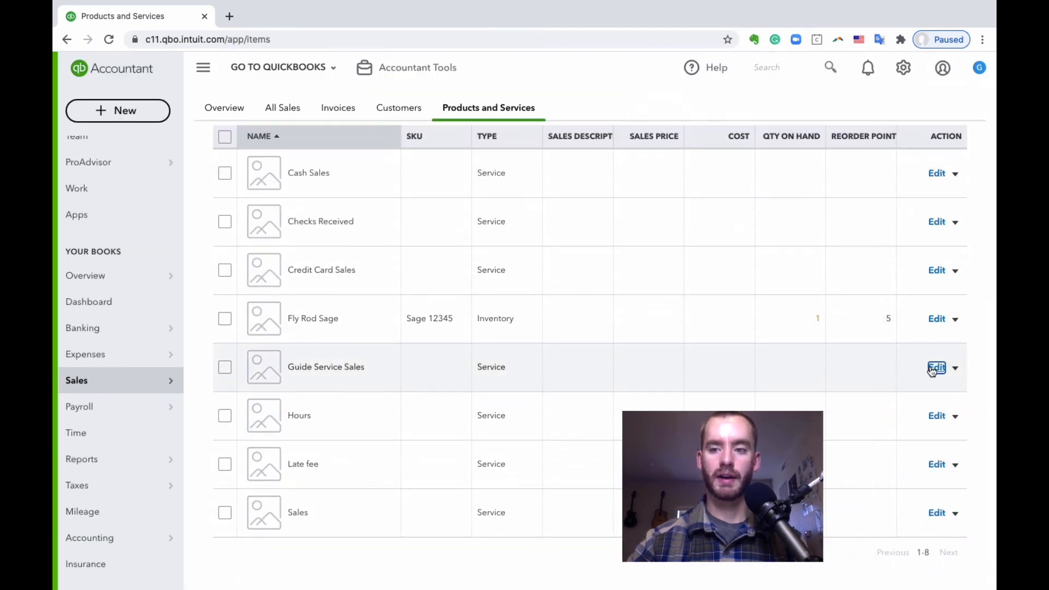
pyautogui.click(935, 368)
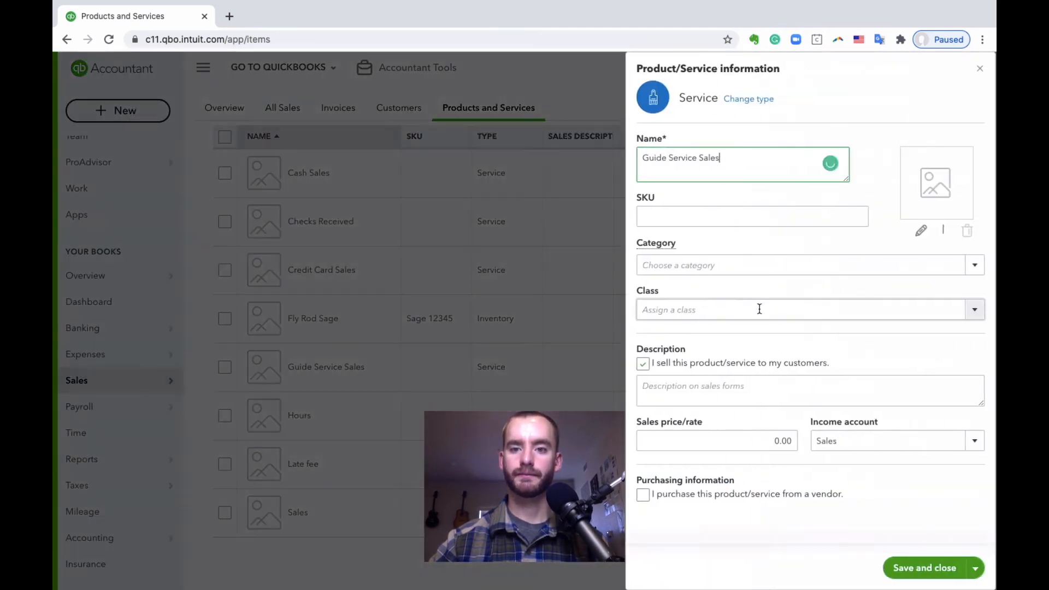
pyautogui.click(741, 164)
pyautogui.click(733, 158)
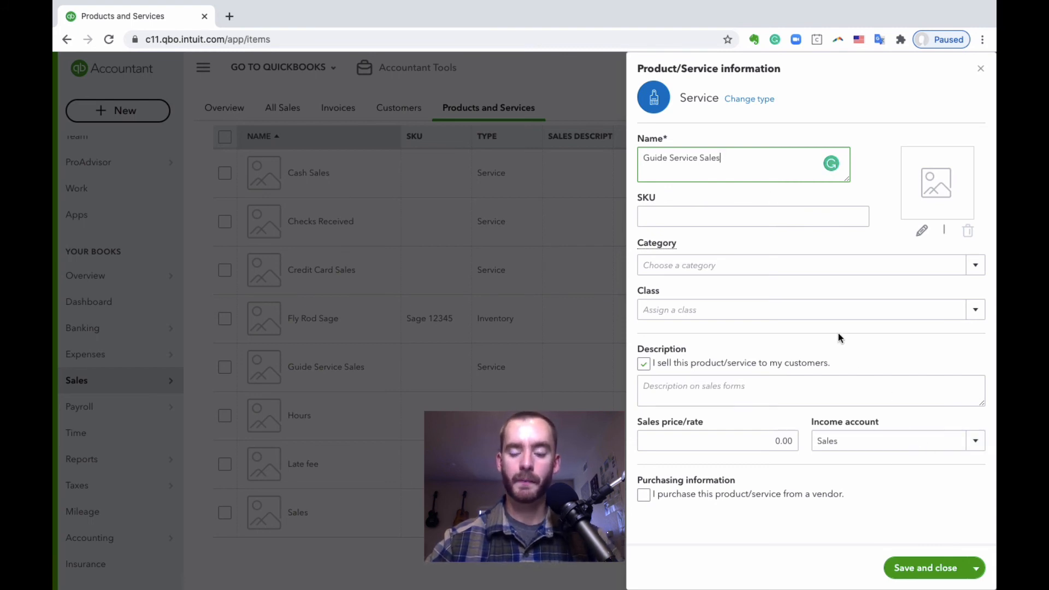
pyautogui.click(841, 438)
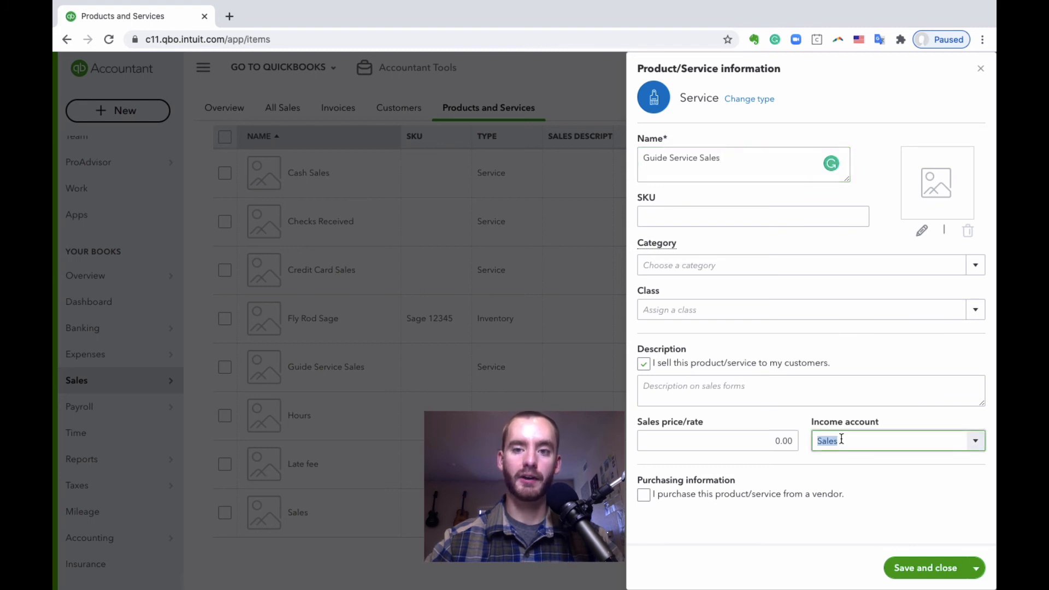
pyautogui.click(723, 162)
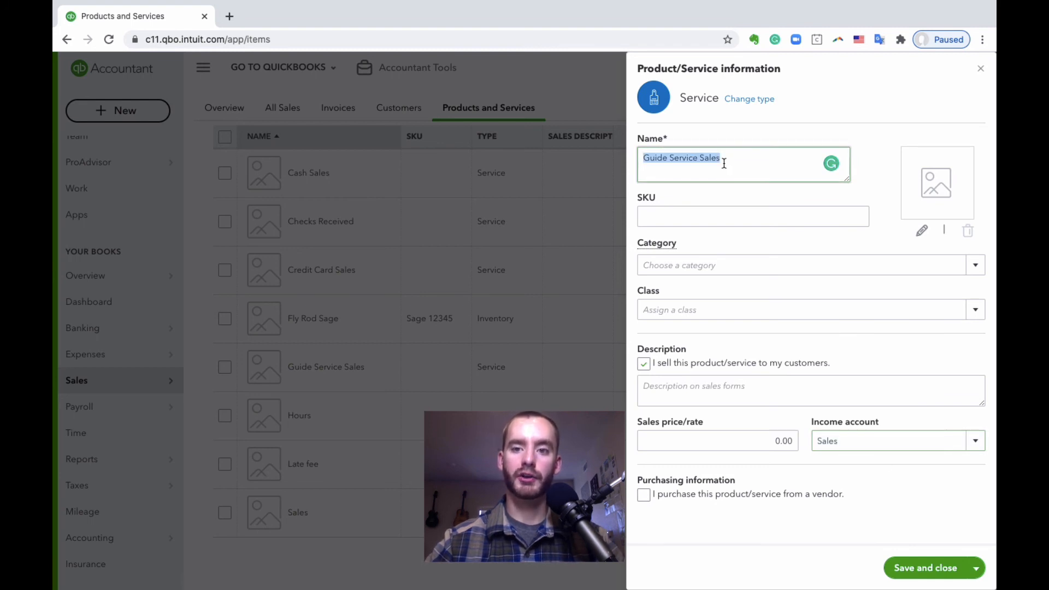
pyautogui.click(710, 161)
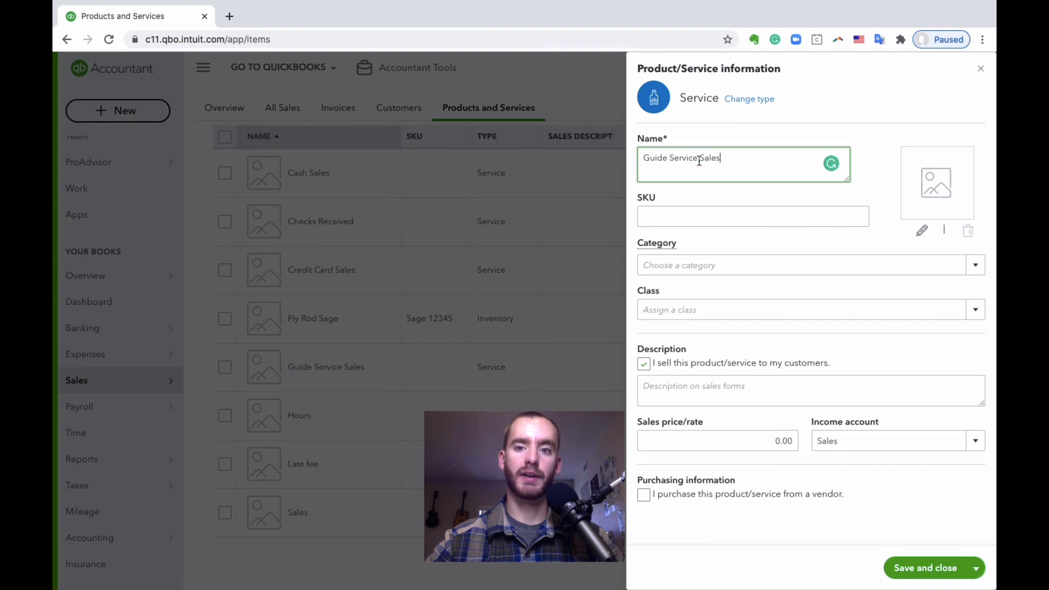
# Set the service's income account to Guide Service Sales, the sub-account of Sales, then save and close the form
pyautogui.click(975, 440)
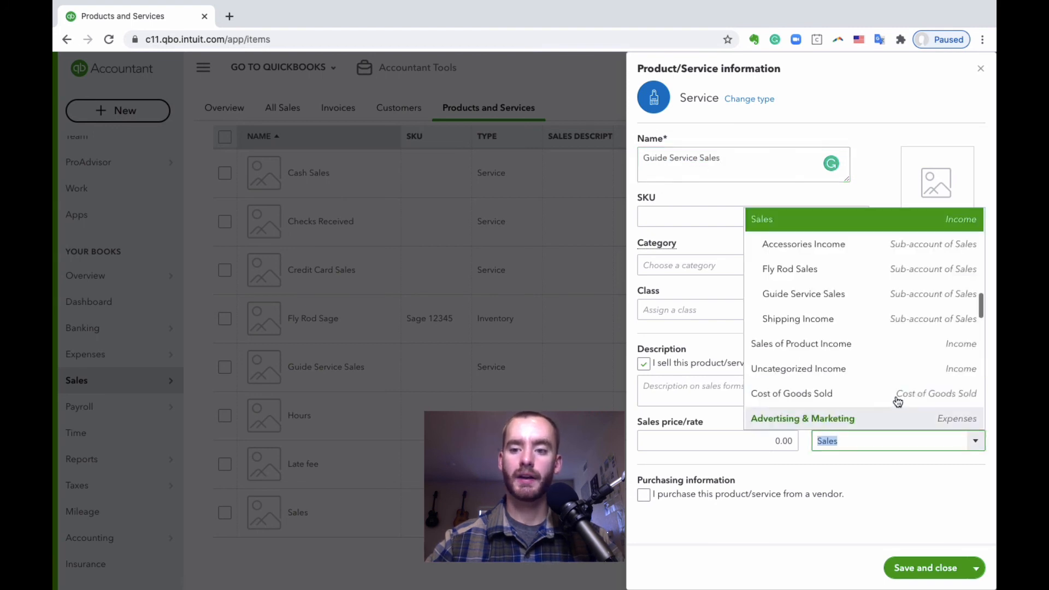
pyautogui.click(831, 295)
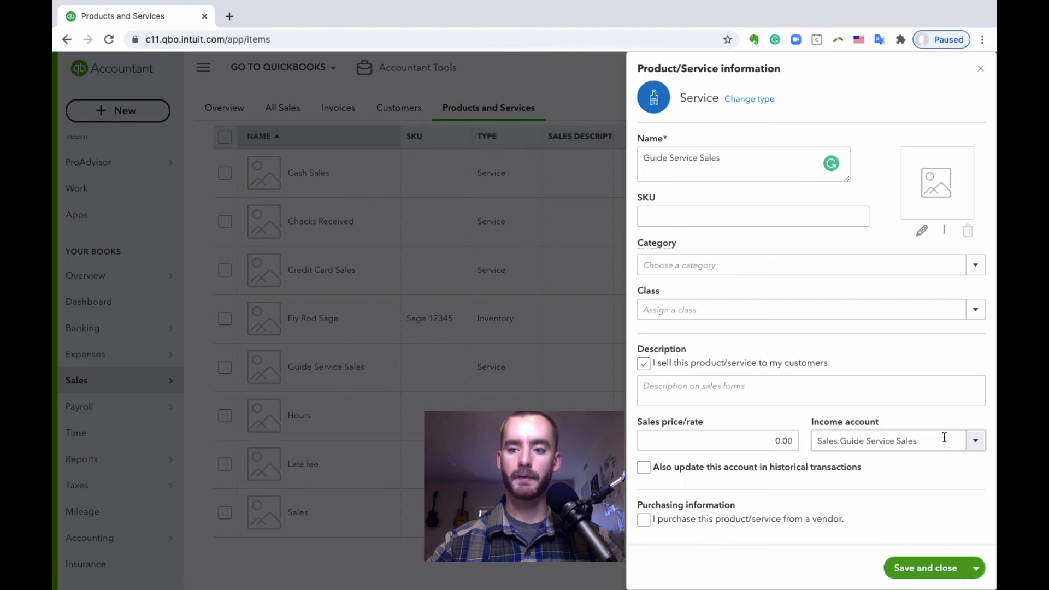
pyautogui.click(923, 442)
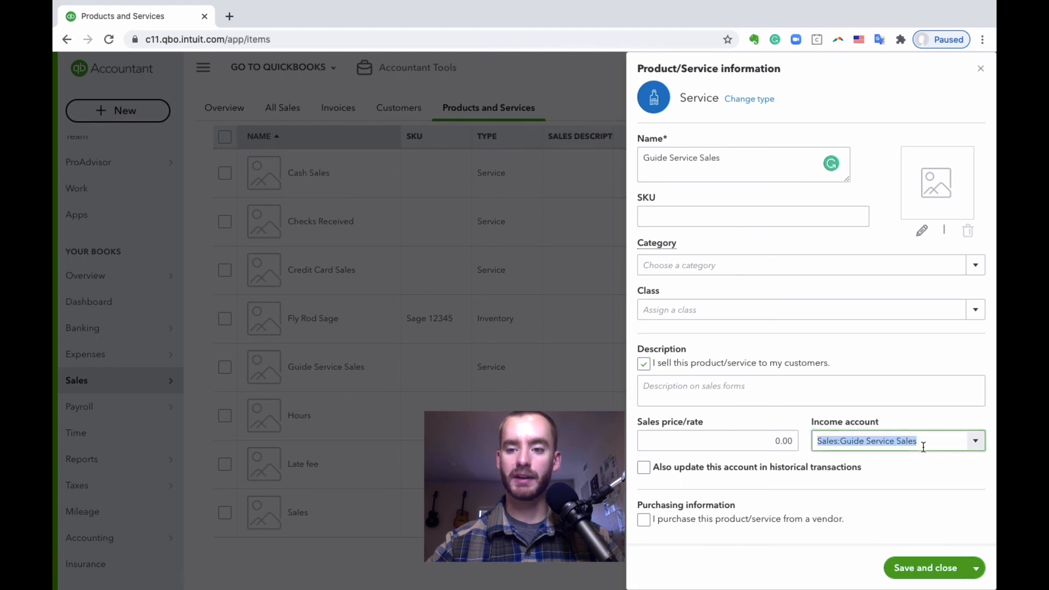
pyautogui.click(803, 420)
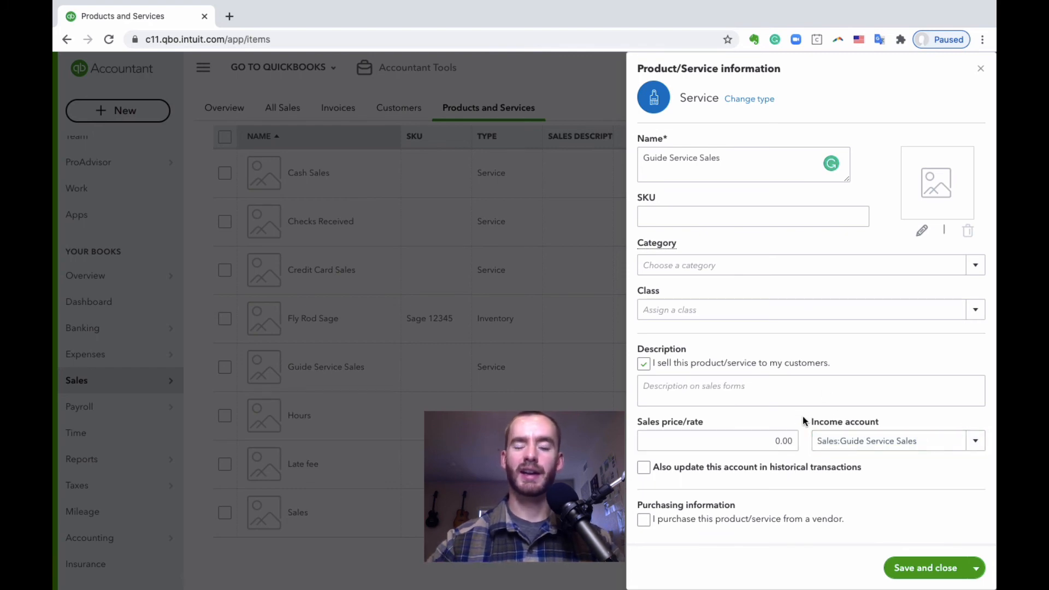
pyautogui.scroll(-1, 803, 420)
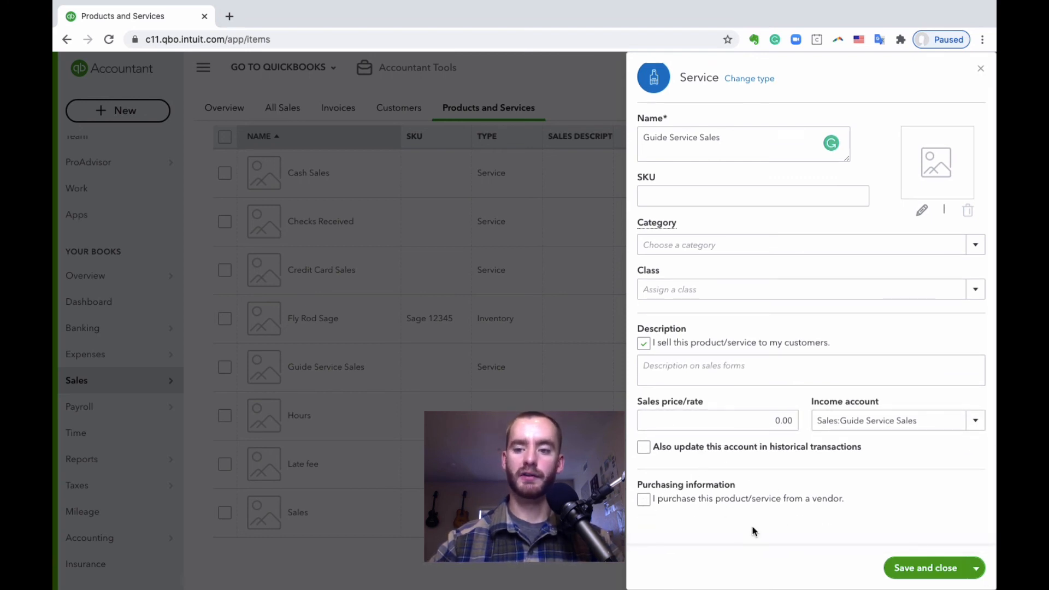
pyautogui.click(923, 566)
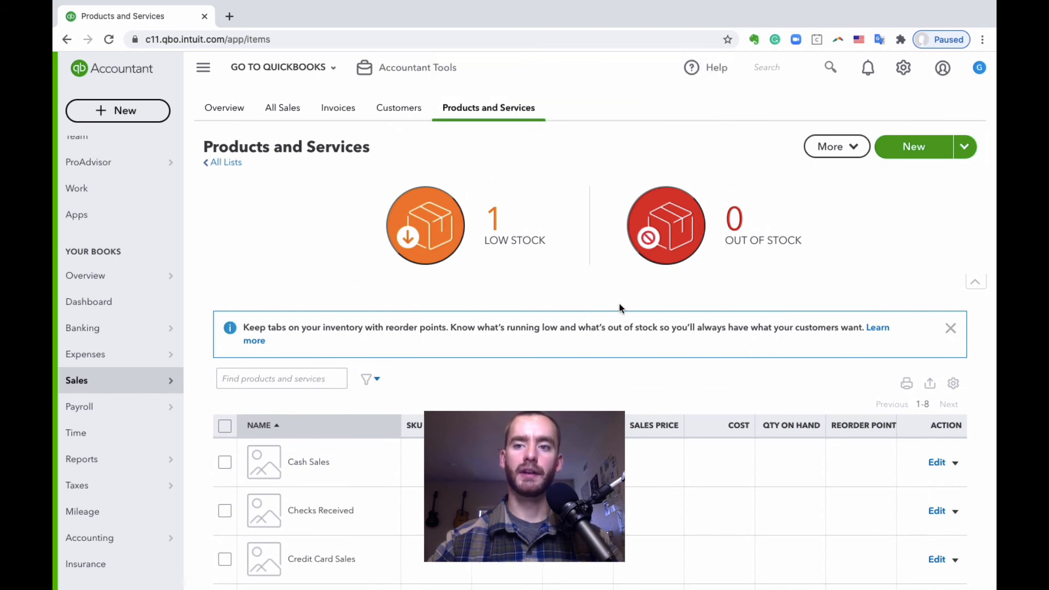
# Create a non-inventory item and name it Flies & Accessories, correcting the spelling of the second word
pyautogui.click(899, 142)
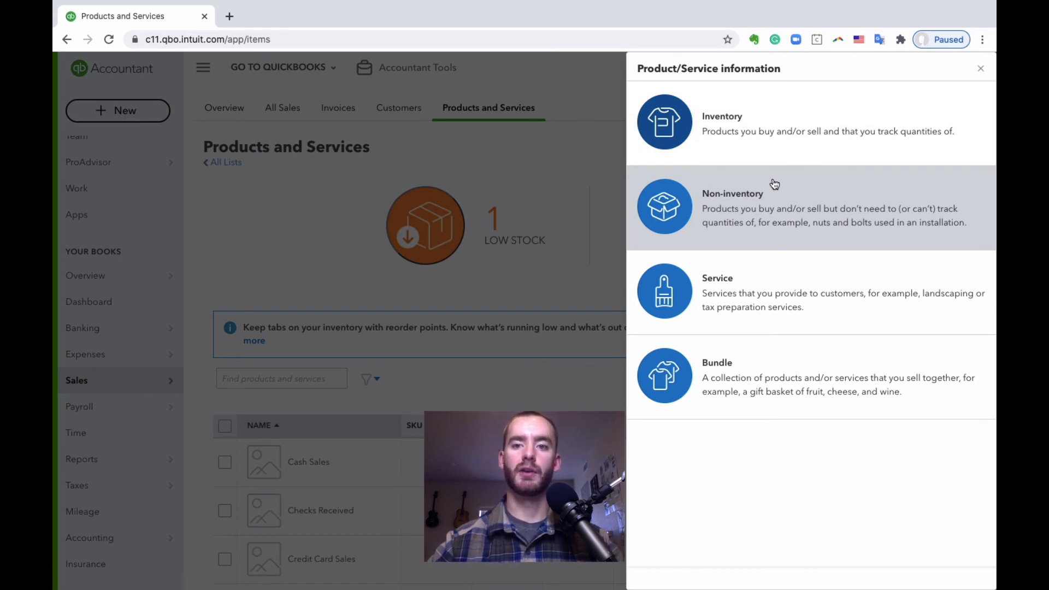
pyautogui.click(741, 202)
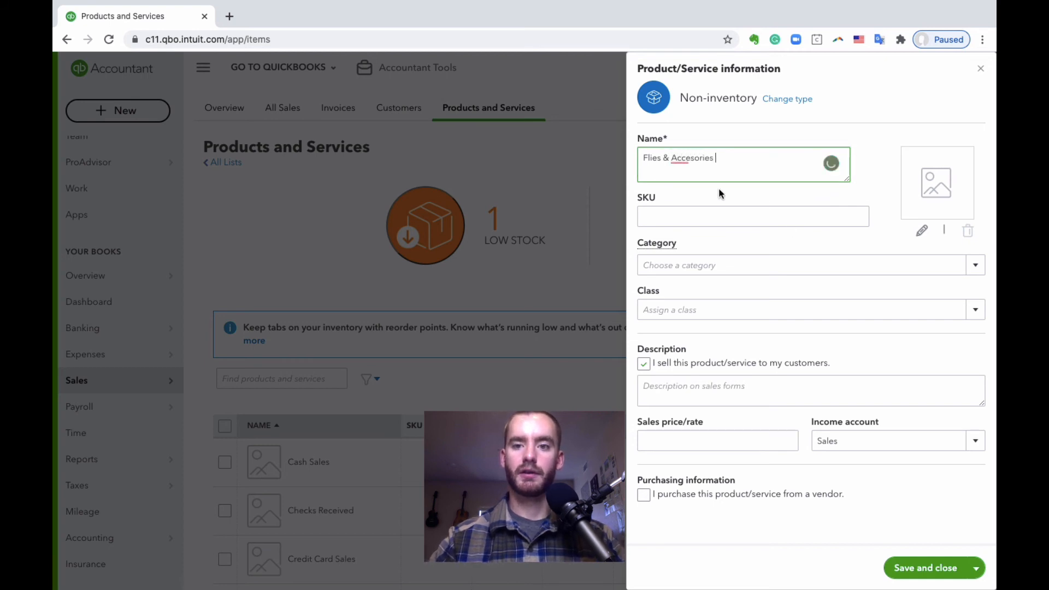
pyautogui.click(693, 159)
pyautogui.click(702, 176)
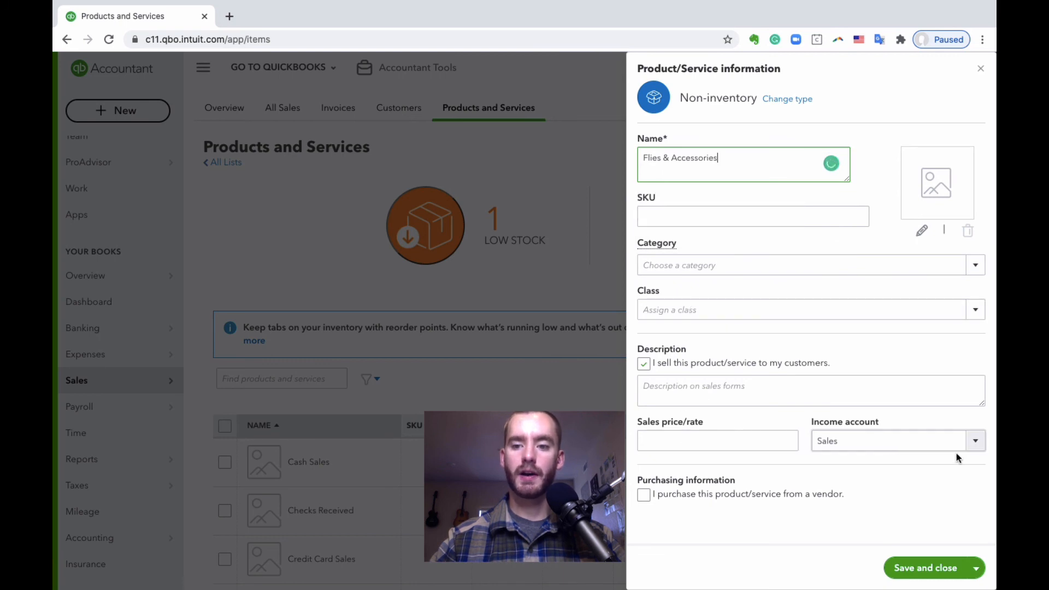
# Set the non-inventory item's income account to Accessories Income under Sales, then save and close the form
pyautogui.click(977, 447)
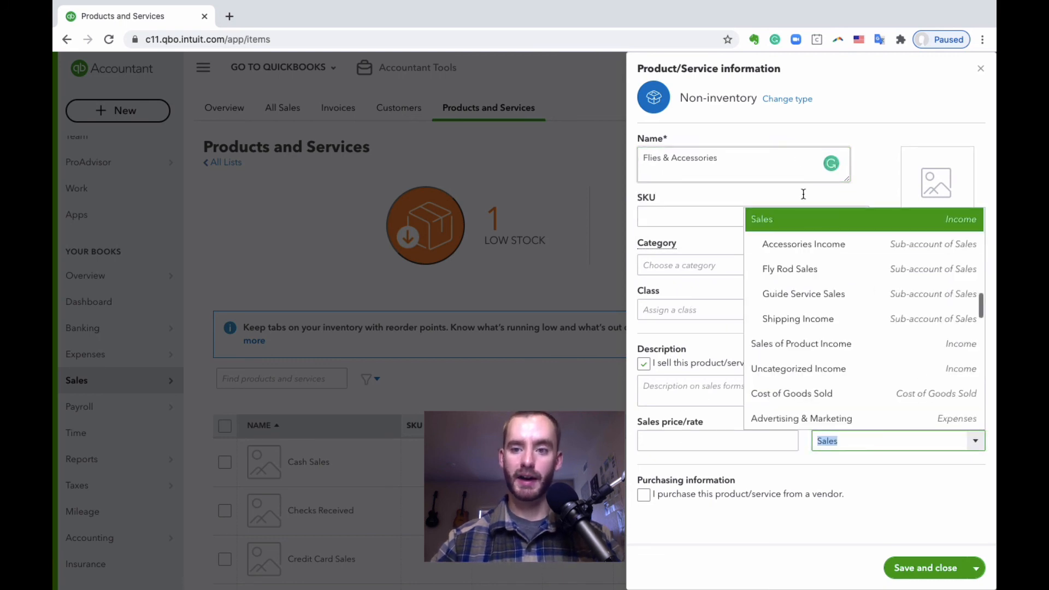
pyautogui.click(828, 253)
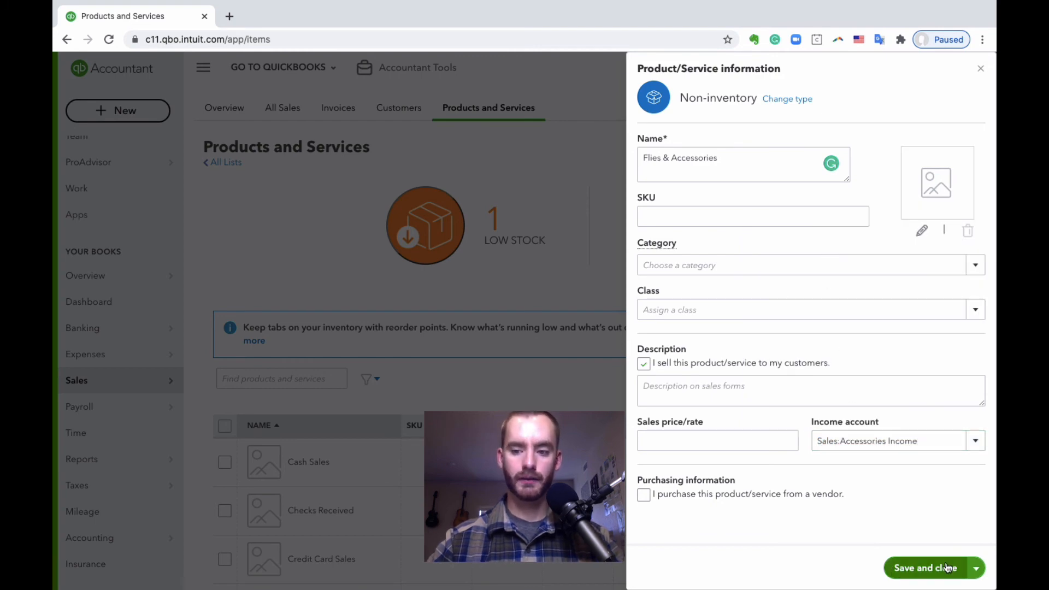
pyautogui.click(925, 567)
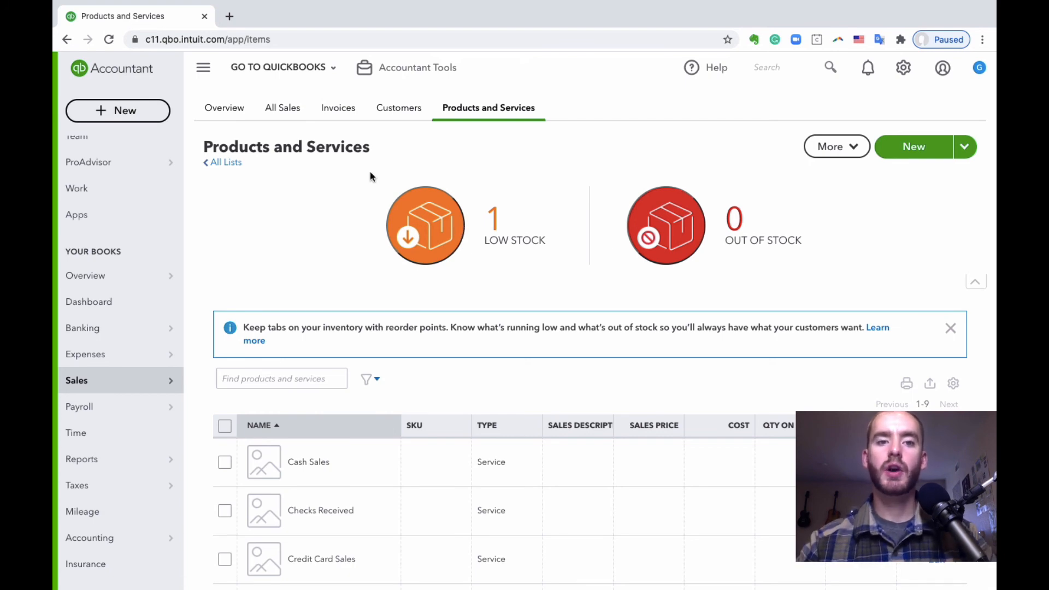
# Start a new invoice and set the first line's service date to 10/08/2020
pyautogui.scroll(-5, 541, 256)
pyautogui.scroll(5, 540, 256)
pyautogui.click(101, 117)
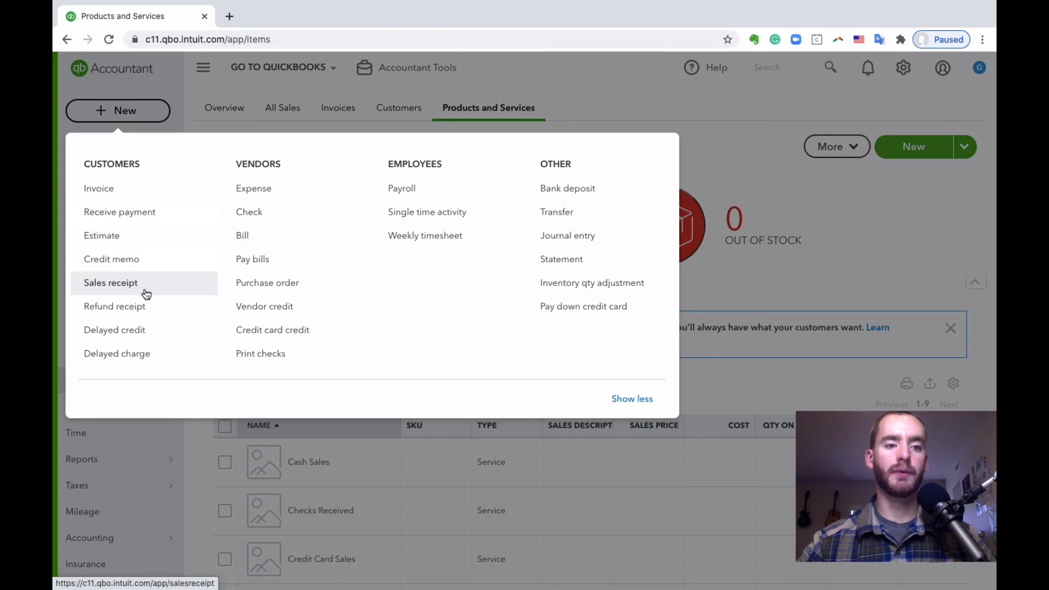
pyautogui.click(144, 191)
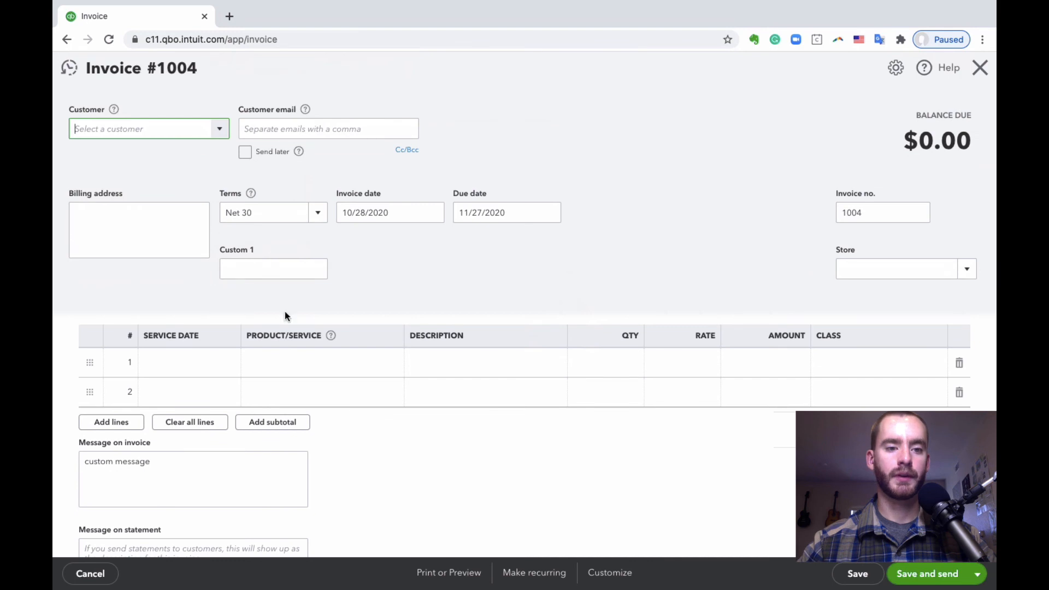
pyautogui.click(304, 360)
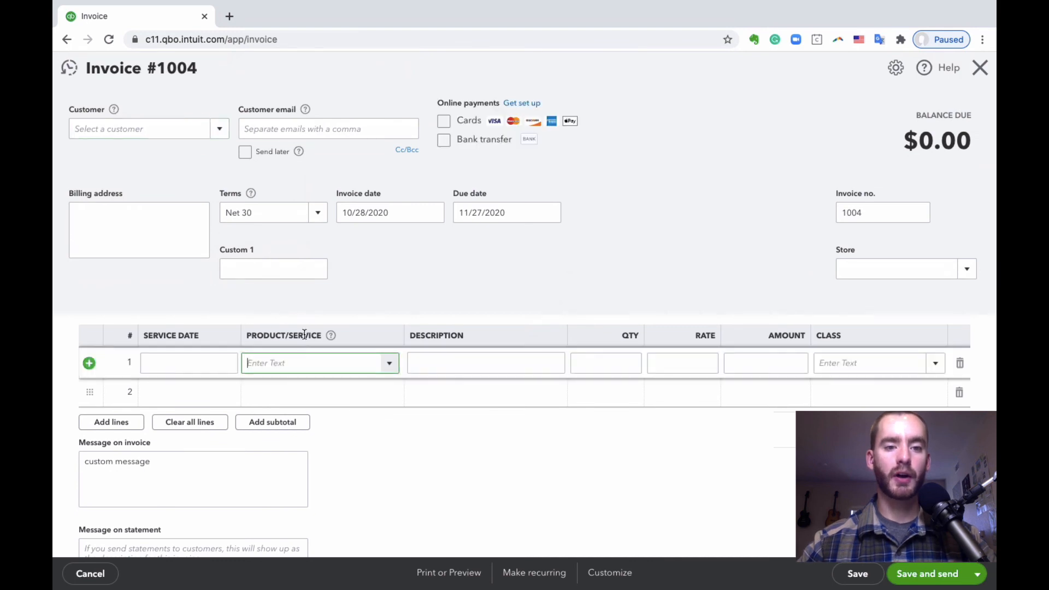
pyautogui.click(195, 363)
pyautogui.click(227, 365)
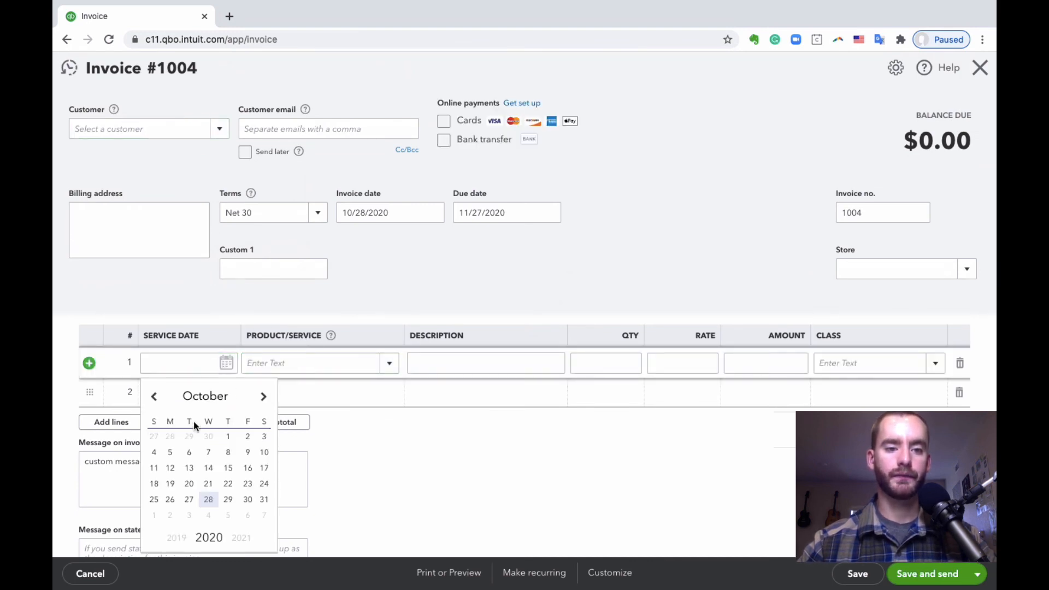
pyautogui.click(227, 452)
# Look over the products and services offered for the first invoice line, then close the list without choosing one
pyautogui.click(391, 364)
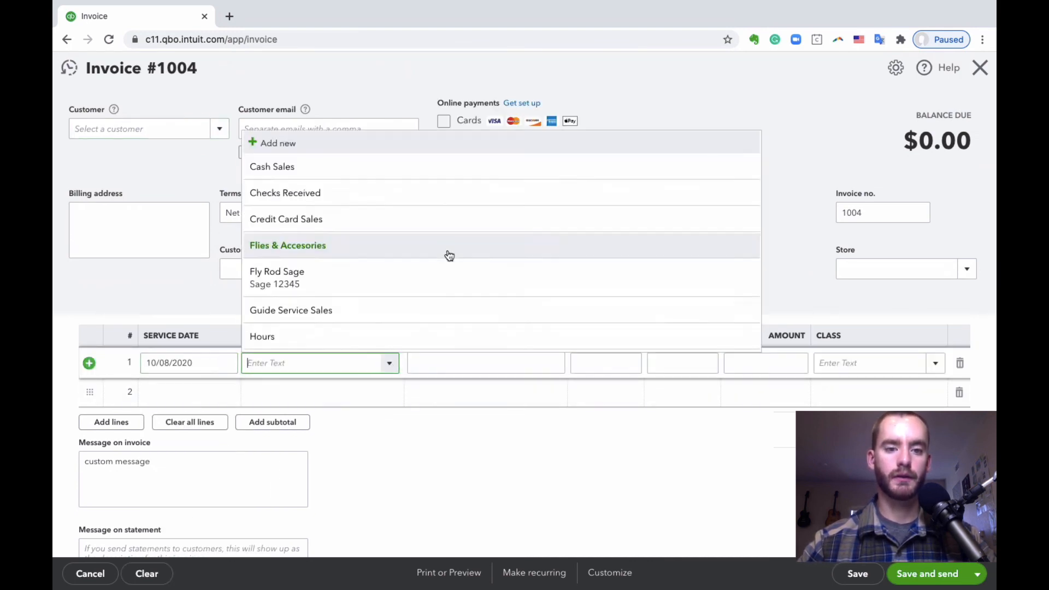
pyautogui.scroll(-2, 448, 253)
pyautogui.scroll(2, 447, 253)
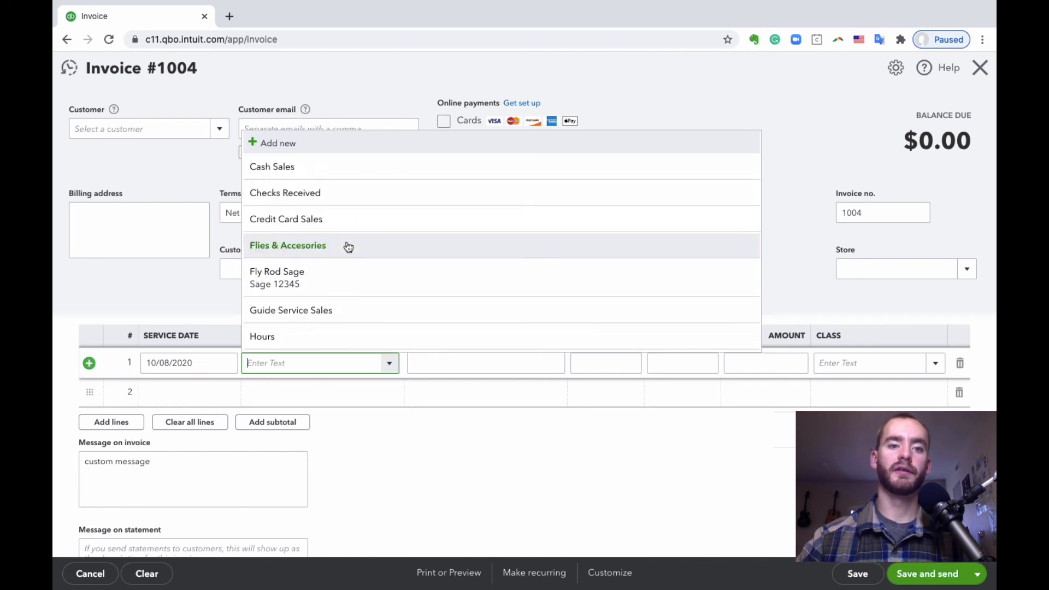
pyautogui.scroll(-2, 347, 179)
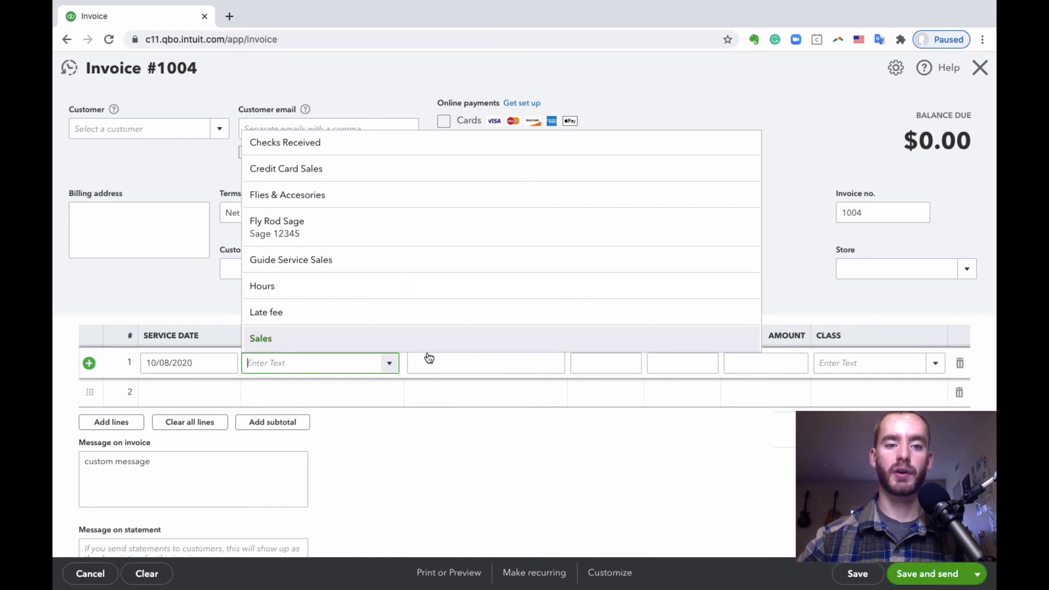
pyautogui.click(464, 492)
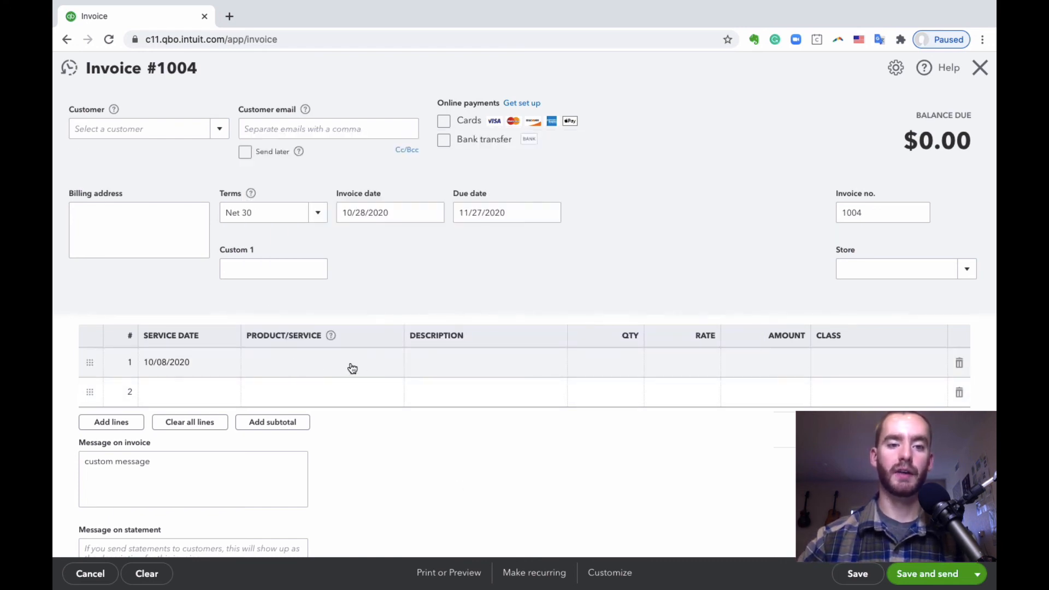
# Find and select Daily Sales as the invoice's customer
pyautogui.click(149, 130)
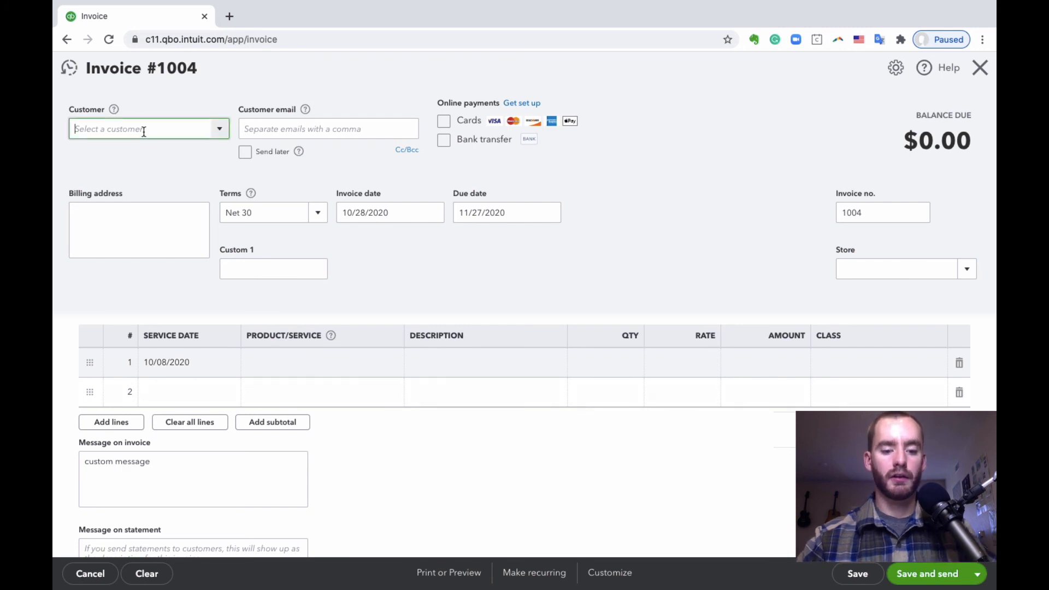
pyautogui.write('sale')
pyautogui.click(136, 176)
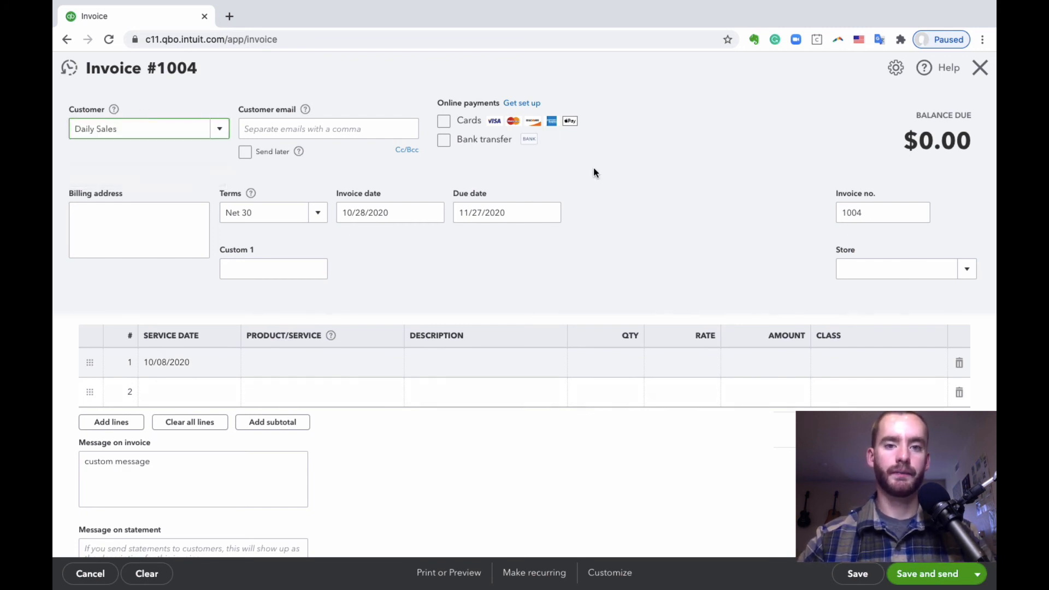
# Choose Fly Rod Sage as the product on the first invoice line and set its rate to 300
pyautogui.click(320, 361)
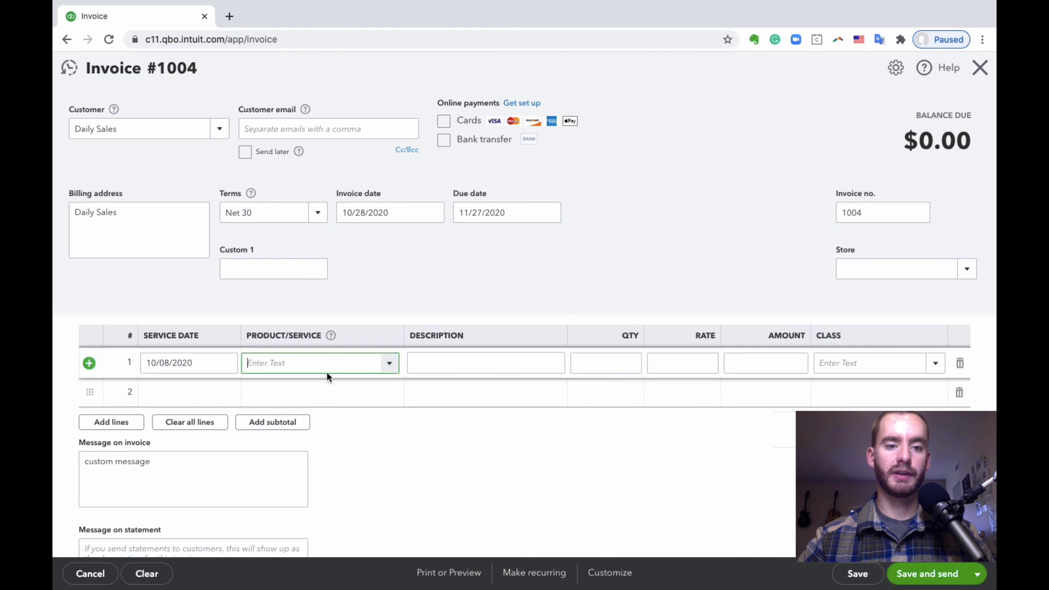
pyautogui.click(390, 362)
pyautogui.click(360, 224)
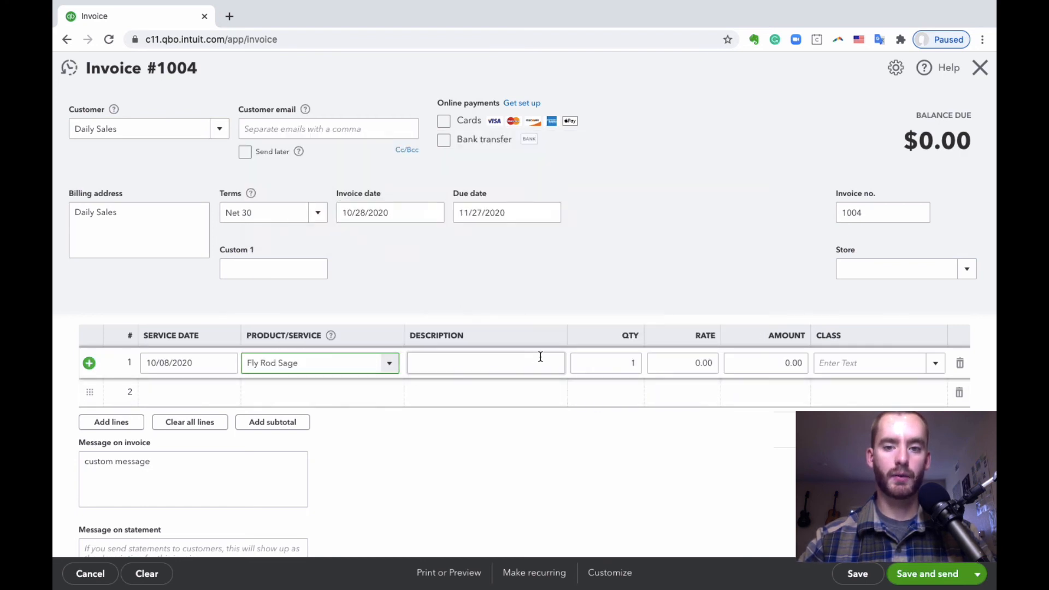
pyautogui.click(687, 367)
pyautogui.write('300')
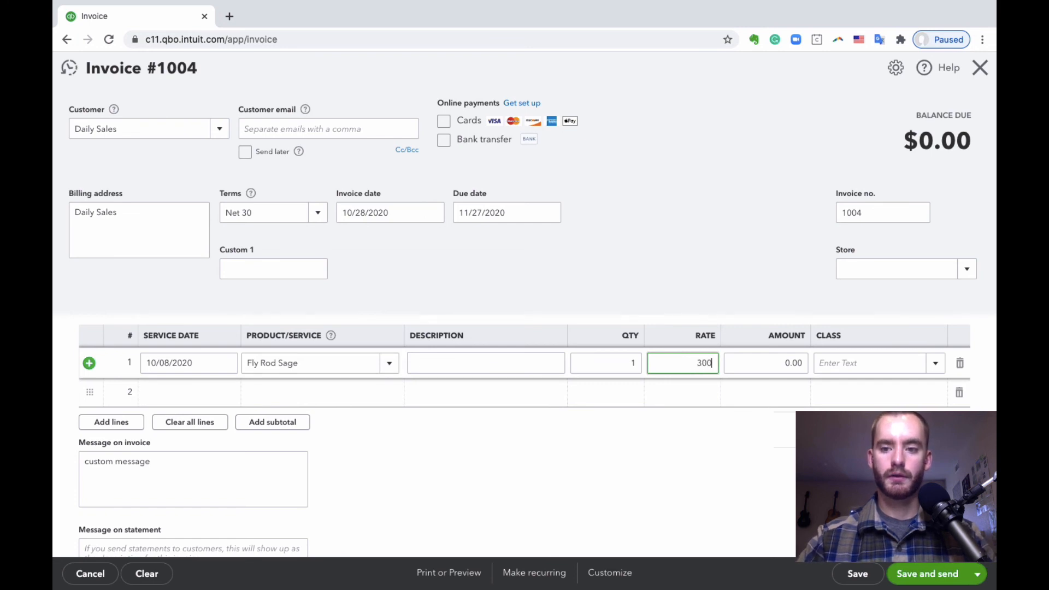
# Fill the second invoice line with service date 10/08/2020, the Guide Service Sales service and a rate of 200
pyautogui.click(194, 393)
pyautogui.click(226, 398)
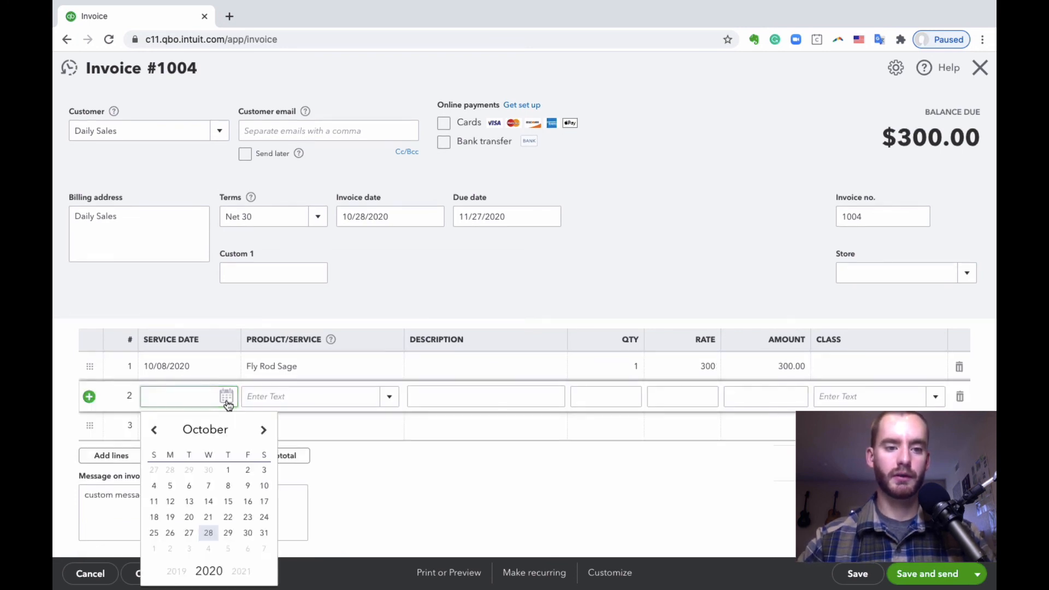
pyautogui.click(228, 486)
pyautogui.click(389, 396)
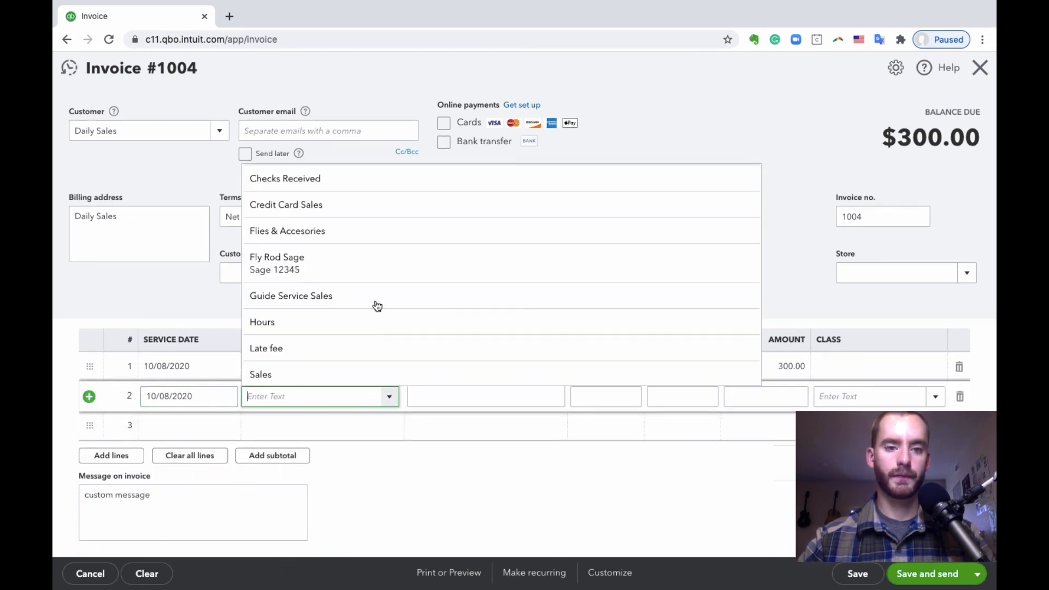
pyautogui.click(345, 296)
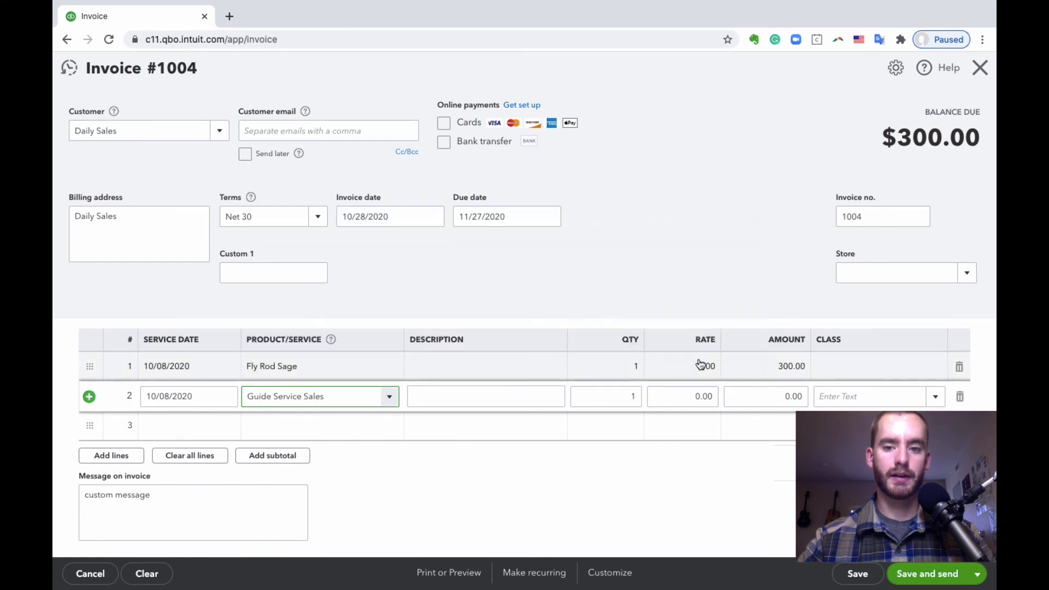
pyautogui.click(699, 389)
pyautogui.write('200')
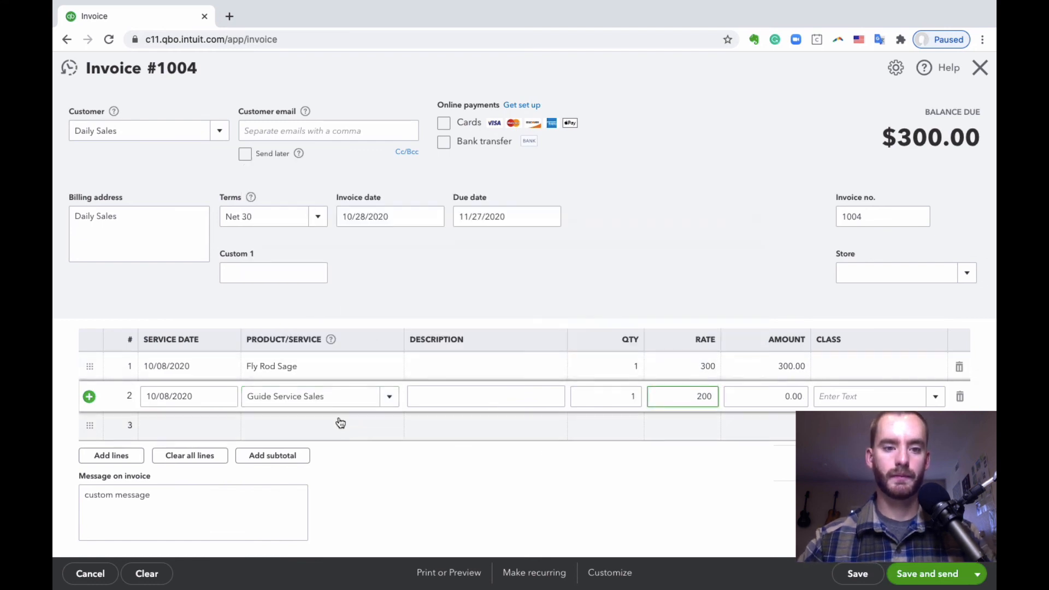
# Fill the third invoice line with service date 10/08/2020, the Flies & Accesories product and a rate of 20
pyautogui.click(191, 434)
pyautogui.click(226, 425)
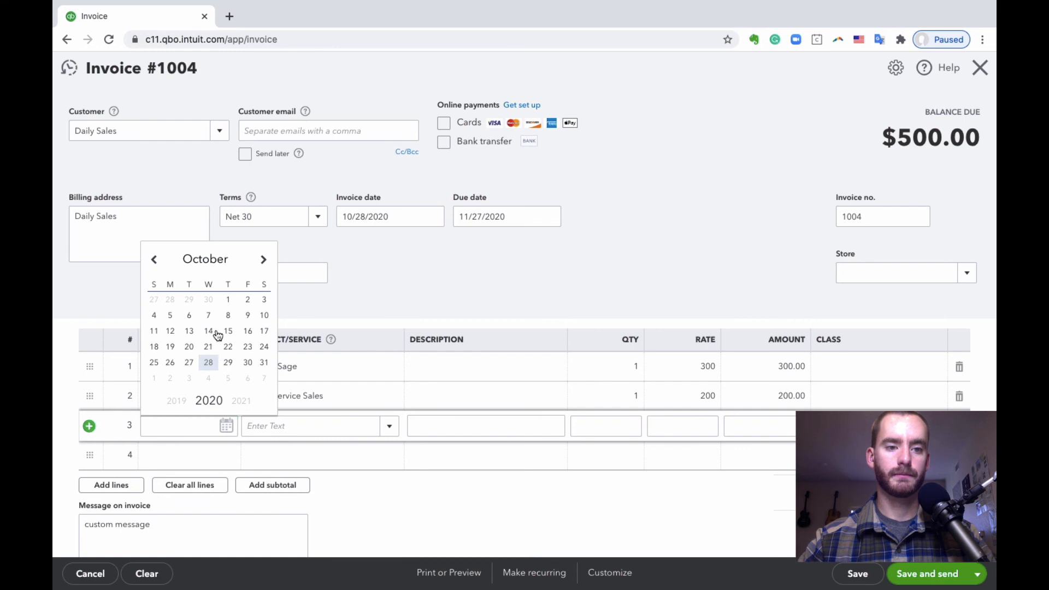
pyautogui.click(227, 317)
pyautogui.click(389, 435)
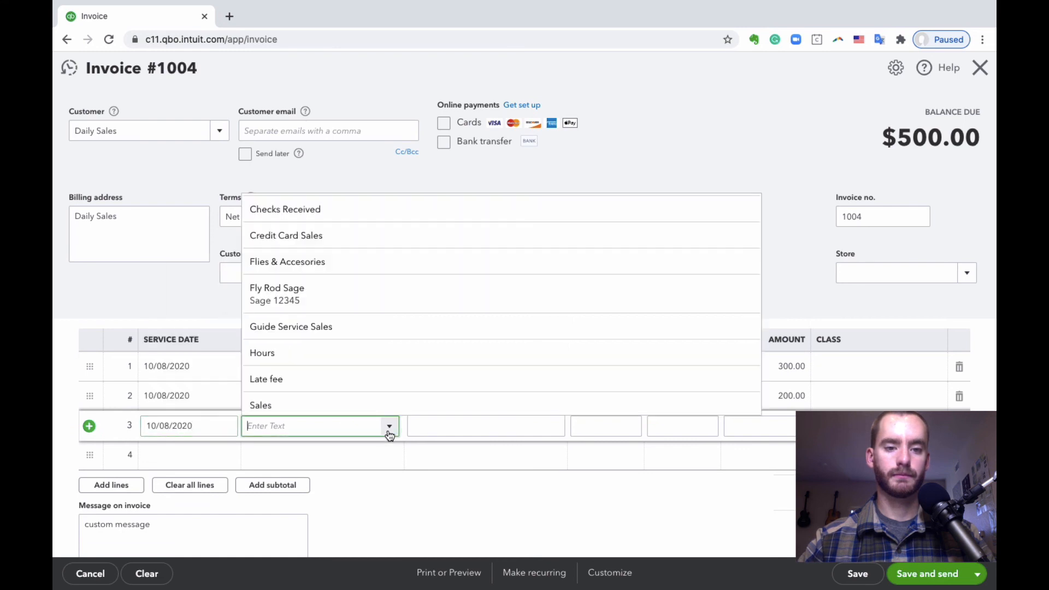
pyautogui.scroll(1, 355, 295)
pyautogui.scroll(1, 387, 337)
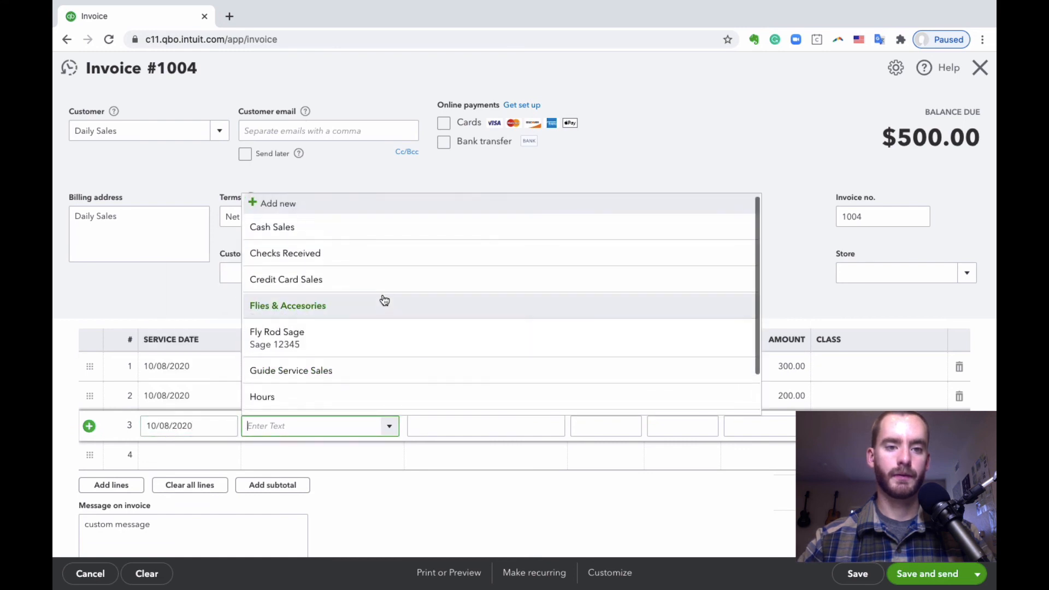
pyautogui.click(382, 300)
pyautogui.click(697, 433)
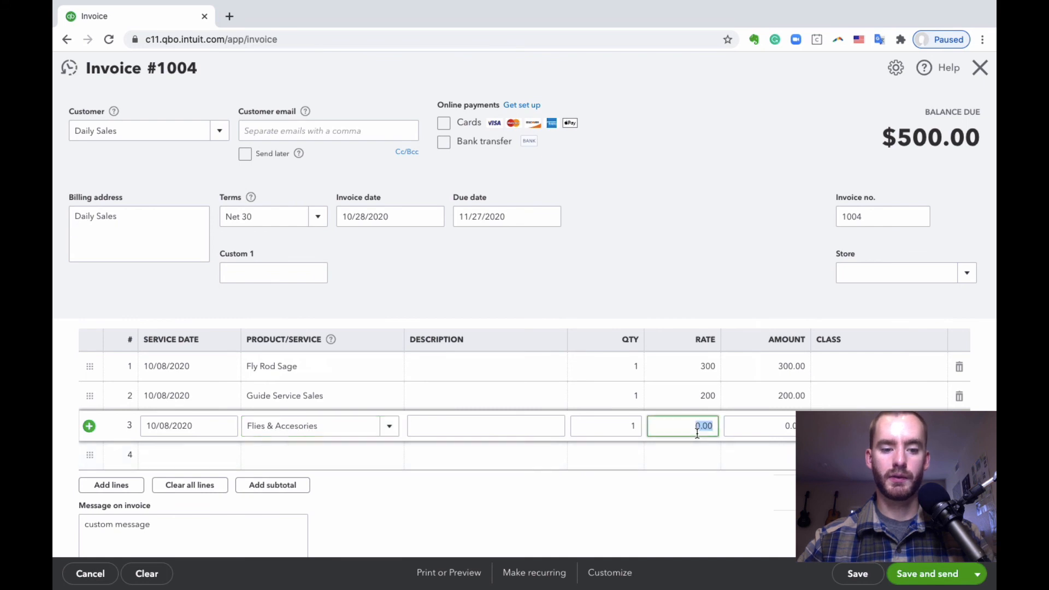
pyautogui.write('20')
pyautogui.click(649, 300)
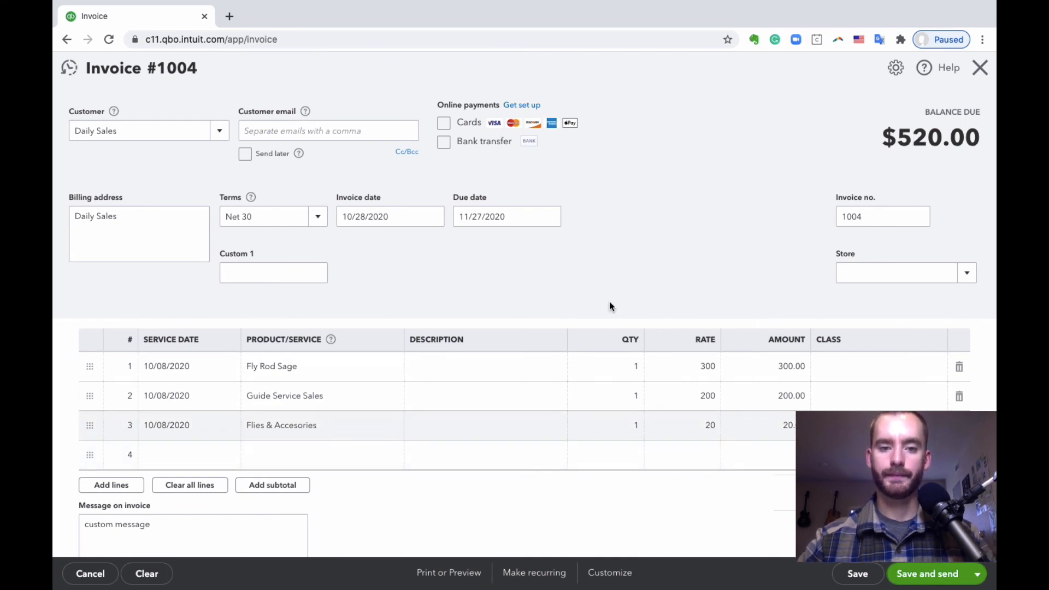
# Save and close the invoice, accepting that its Class fields are left blank
pyautogui.scroll(-3, 610, 305)
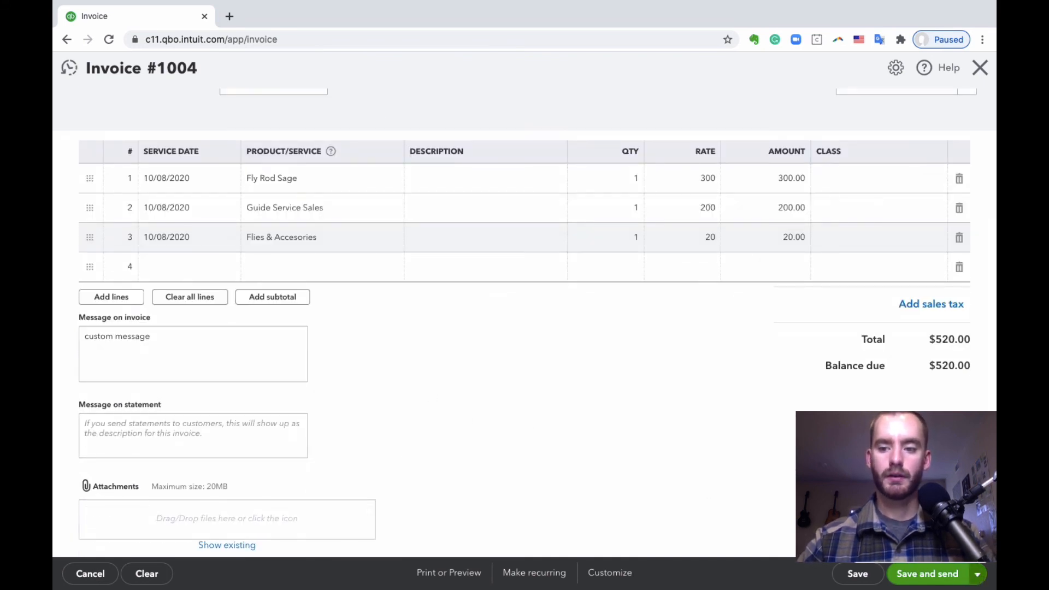
pyautogui.click(930, 531)
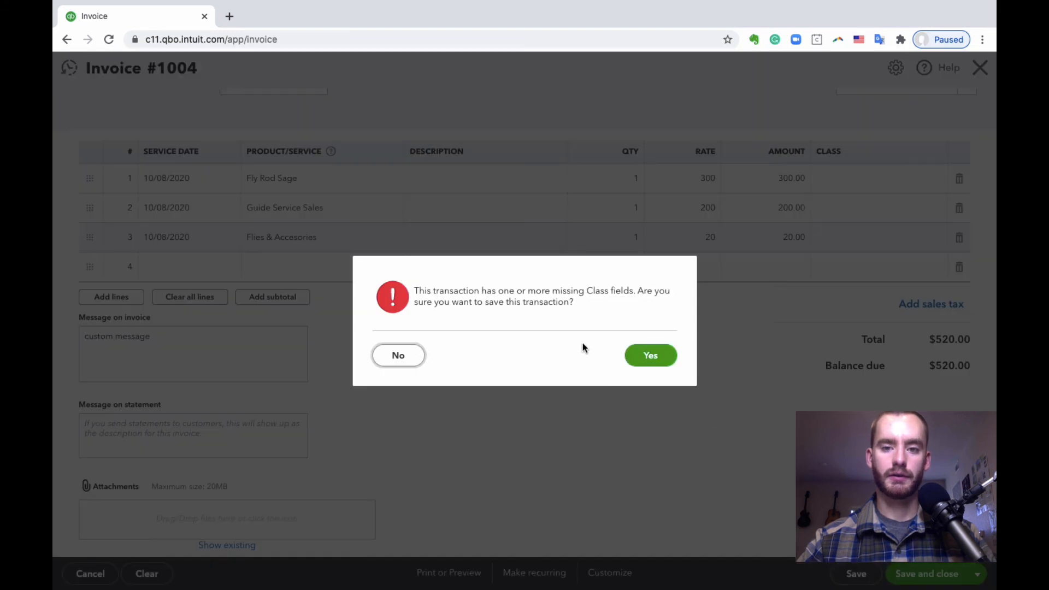
pyautogui.moveTo(590, 302); pyautogui.dragTo(522, 294)
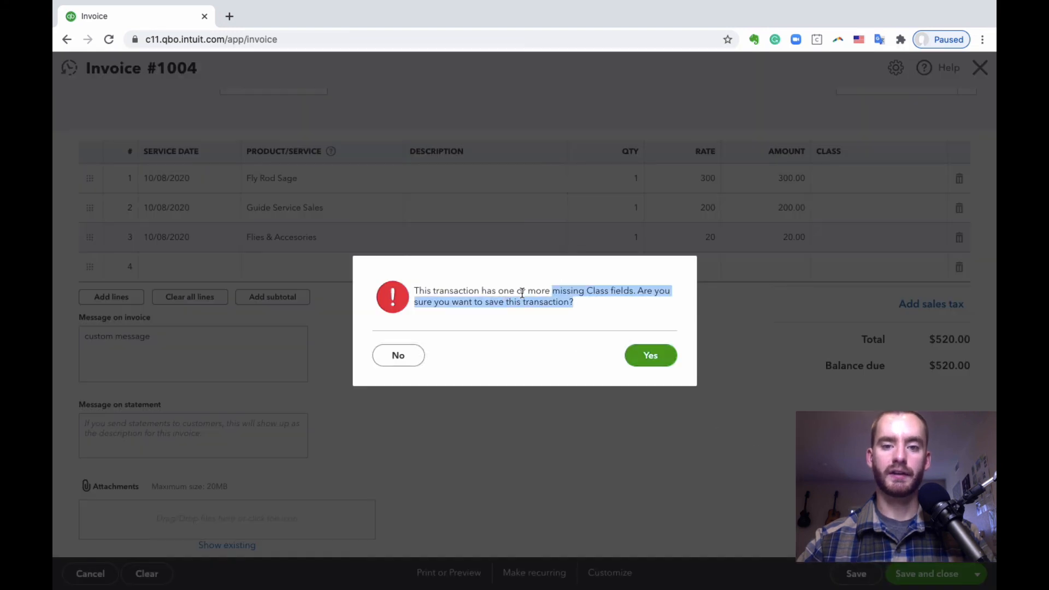
pyautogui.click(495, 295)
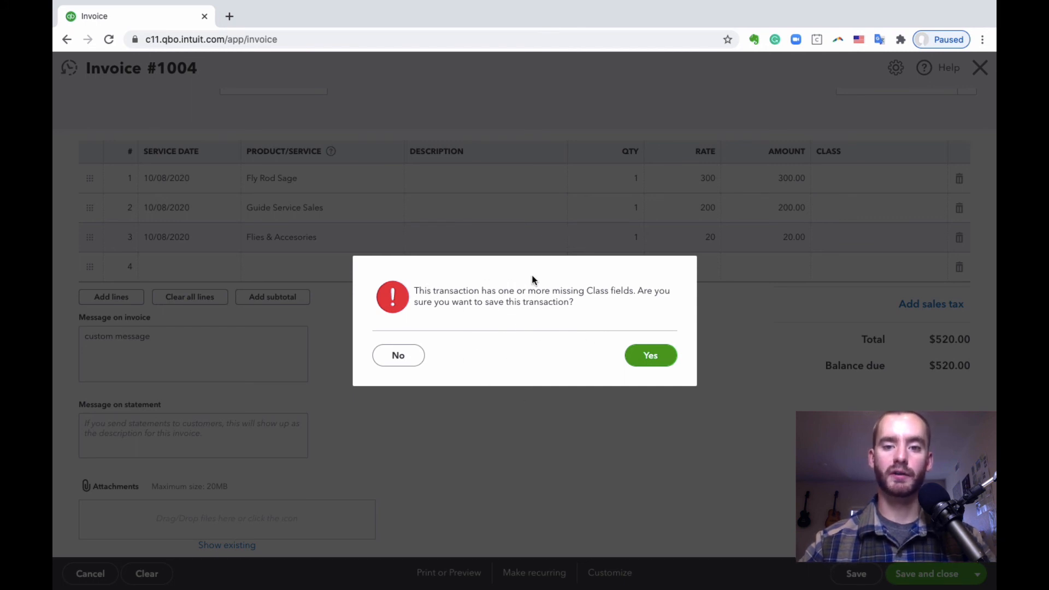
pyautogui.click(652, 358)
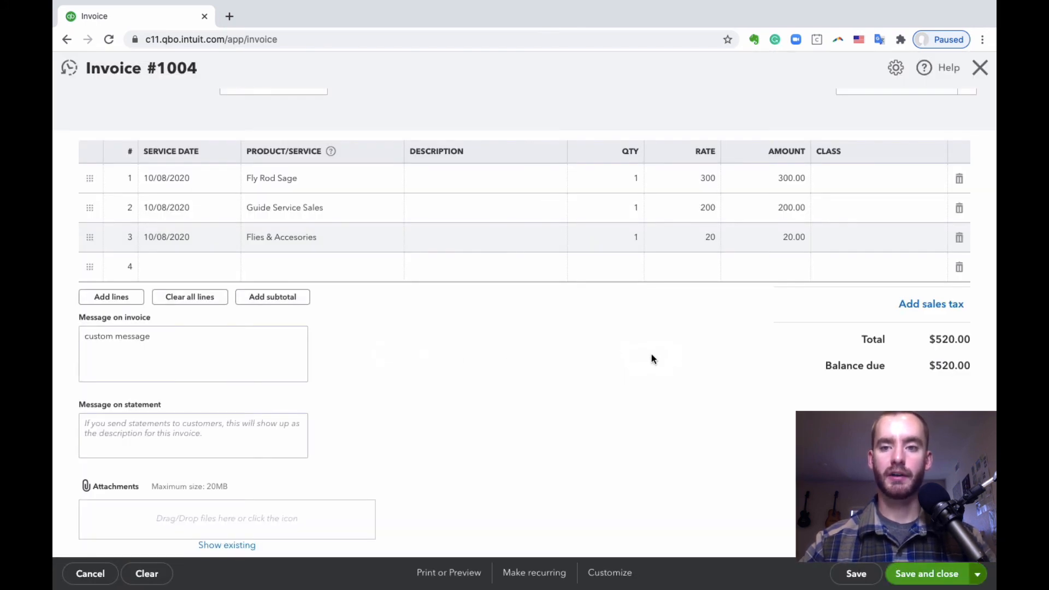
pyautogui.scroll(-1, 474, 255)
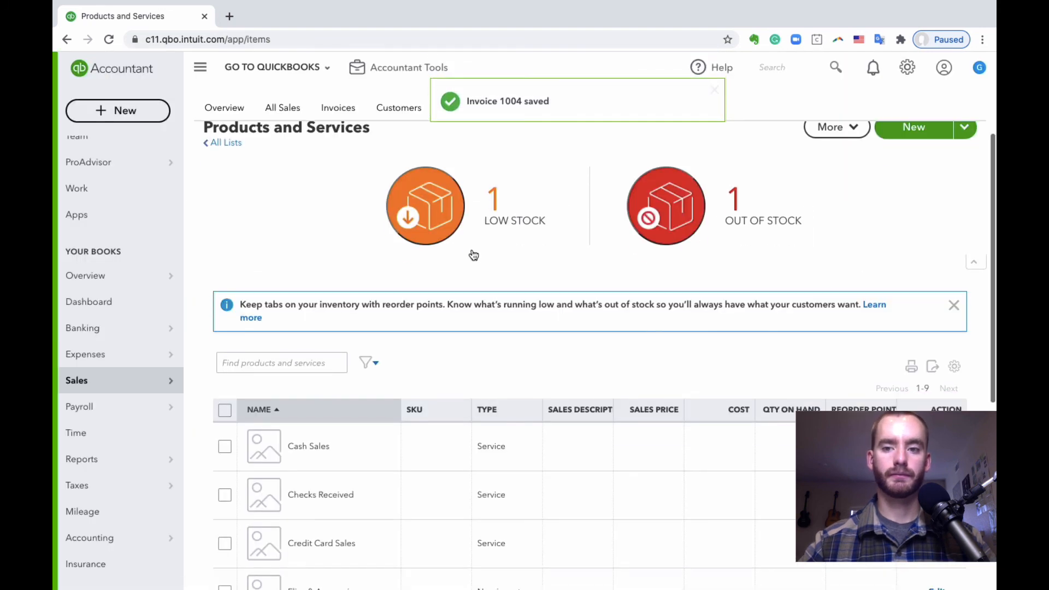
# Open the Profit and Loss report from the favorite reports
pyautogui.scroll(1, 495, 293)
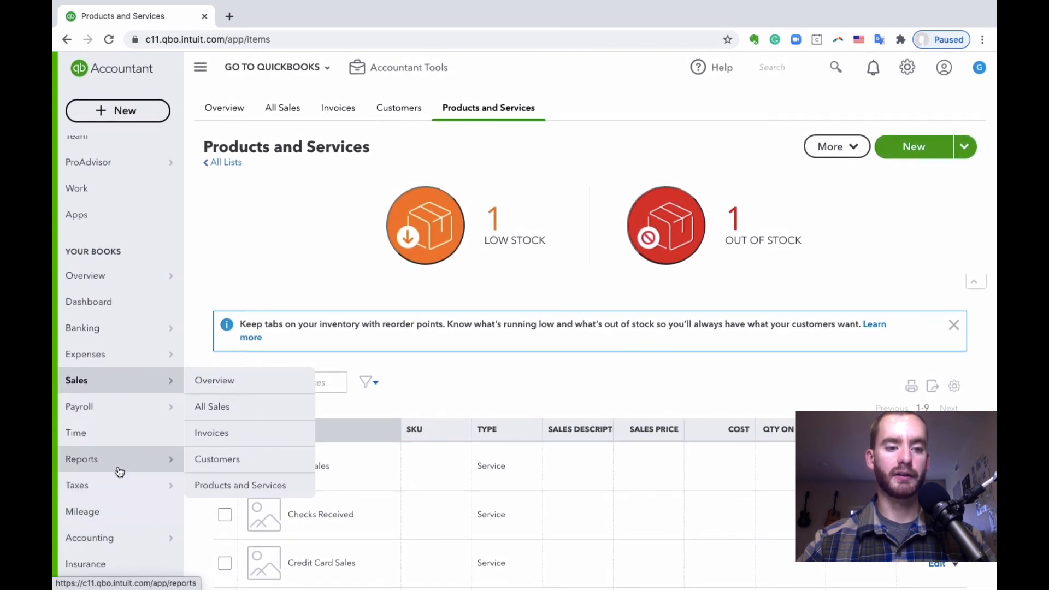
pyautogui.click(242, 462)
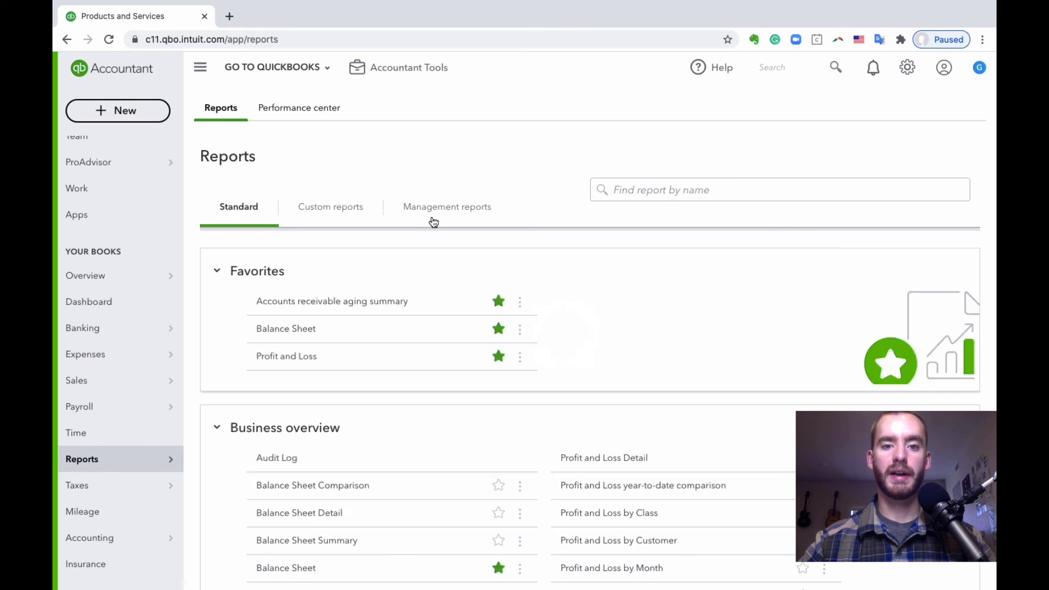
pyautogui.click(277, 355)
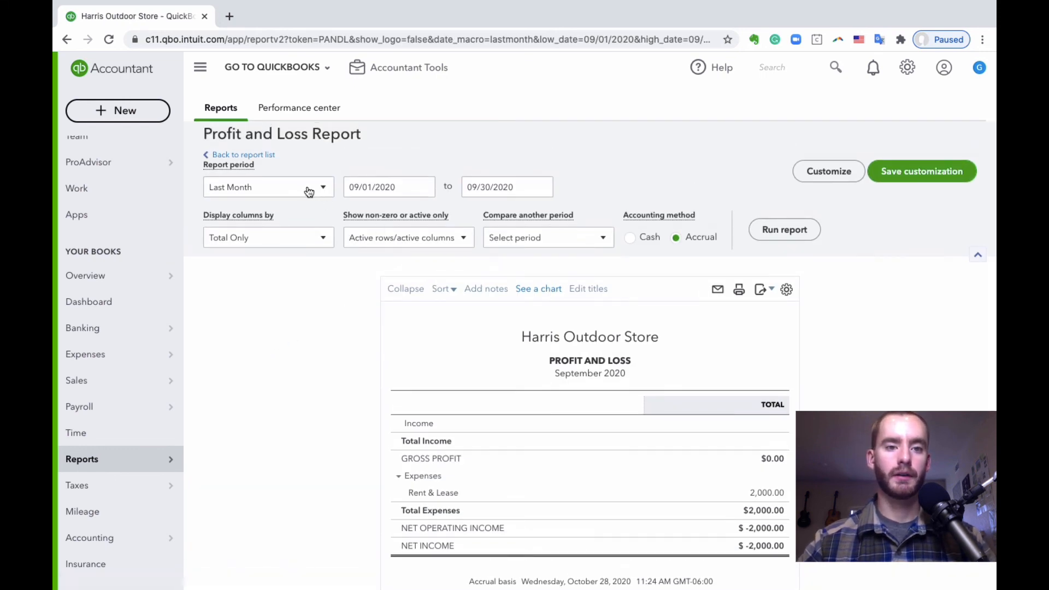
# Set the report's end date to 10/28/2020, run it, and review the income broken down by Sales sub-account
pyautogui.click(306, 187)
pyautogui.click(508, 187)
pyautogui.click(584, 220)
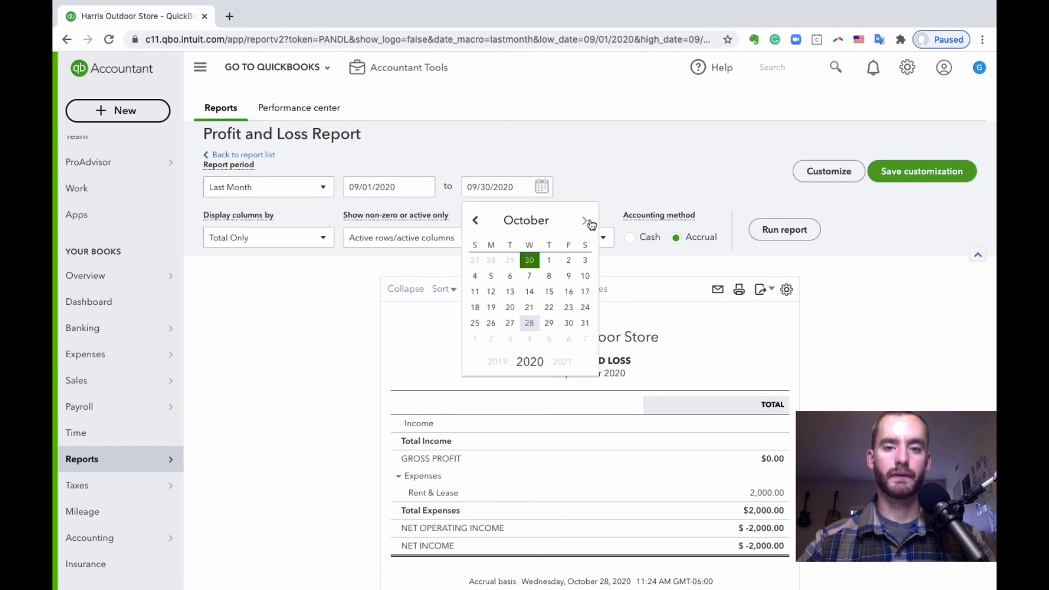
pyautogui.click(533, 326)
pyautogui.click(784, 230)
pyautogui.scroll(-3, 644, 168)
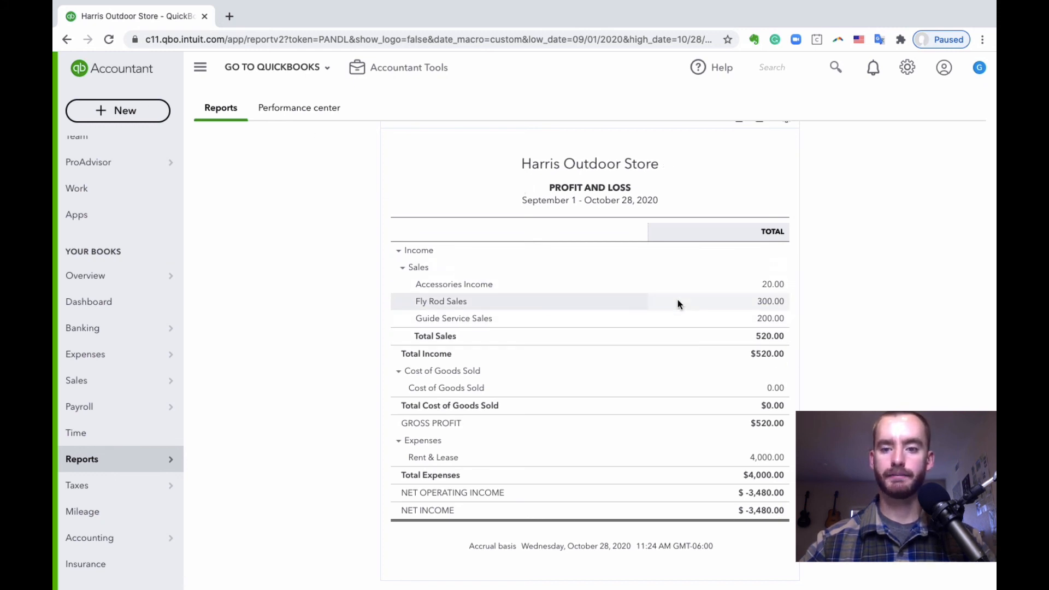
pyautogui.scroll(4, 677, 300)
pyautogui.scroll(-3, 526, 283)
pyautogui.moveTo(171, 459)
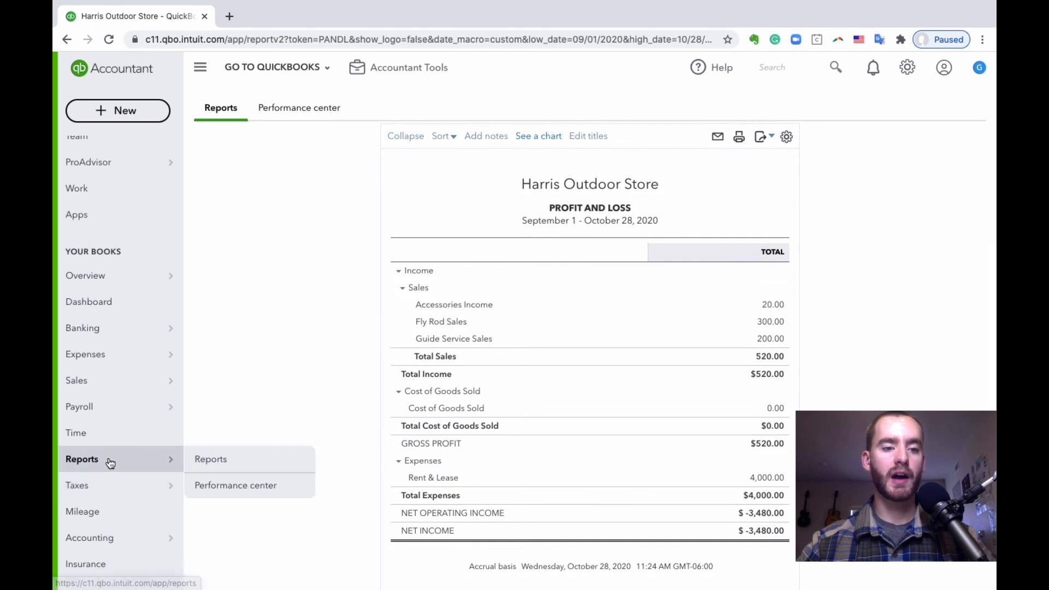
pyautogui.scroll(-2, 298, 257)
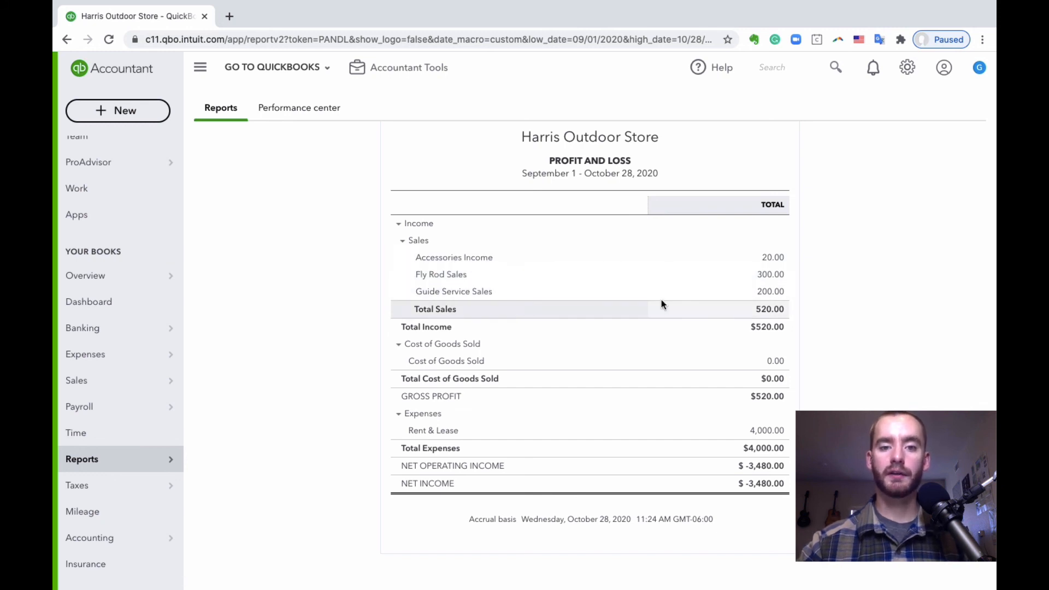
# Search the reports for "produ", open Sales by Product/Service Detail, and review the sales listed for each item
pyautogui.click(237, 462)
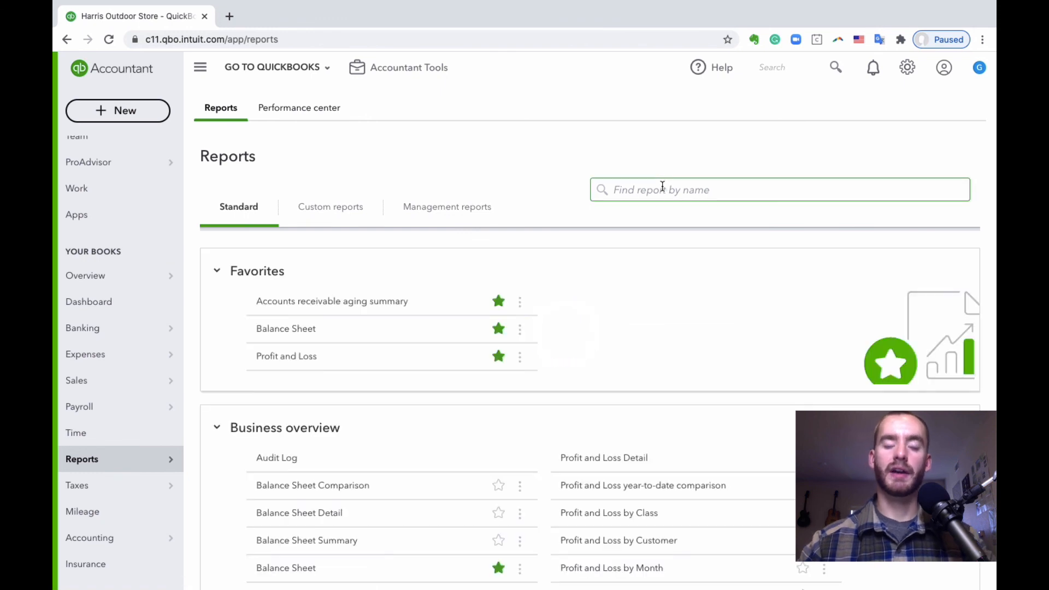
pyautogui.click(662, 186)
pyautogui.write('produ')
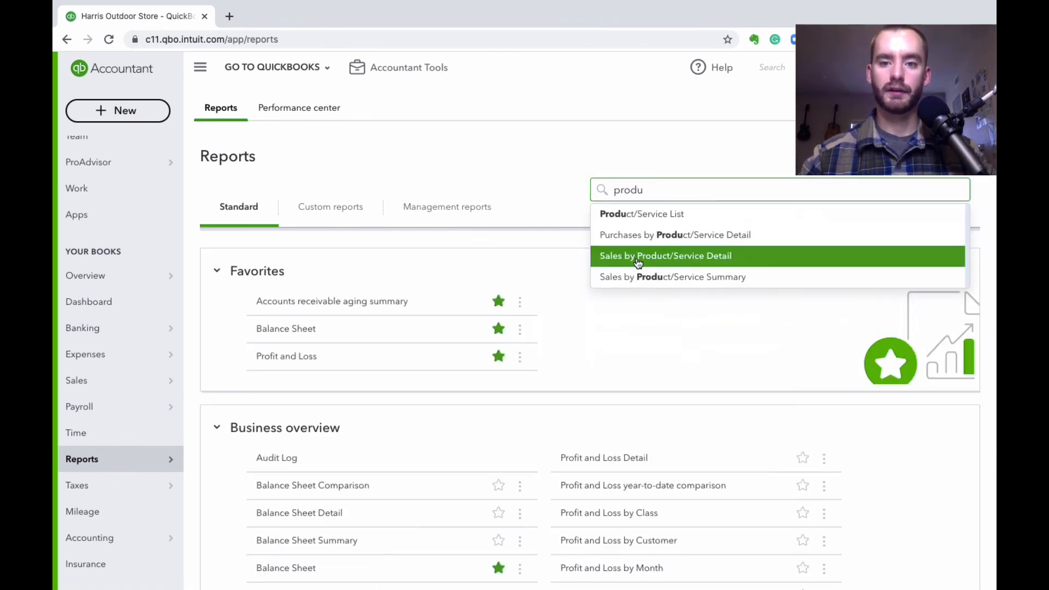
pyautogui.click(724, 259)
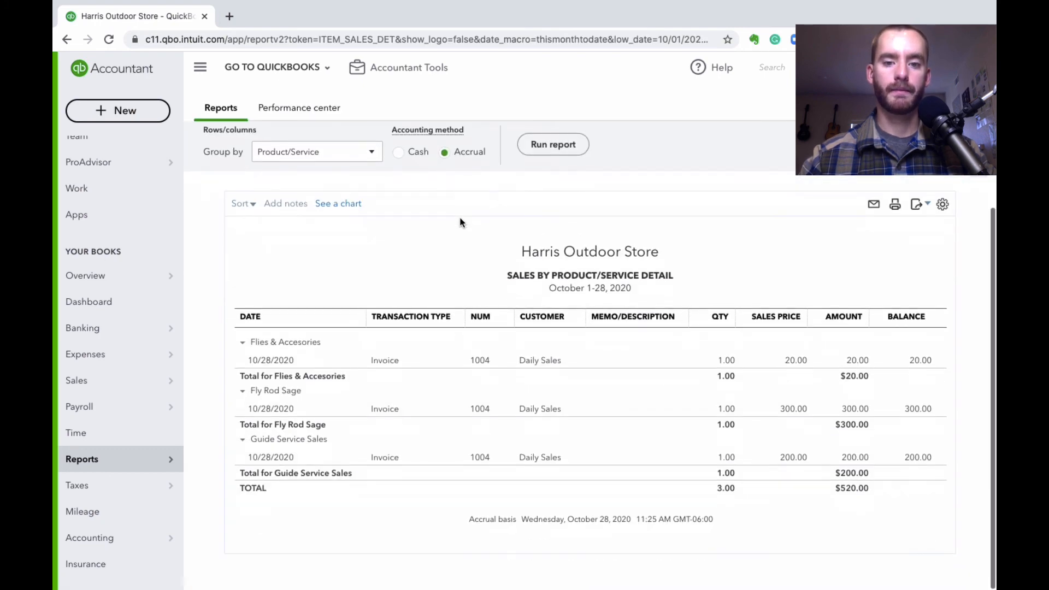
pyautogui.scroll(-2, 611, 241)
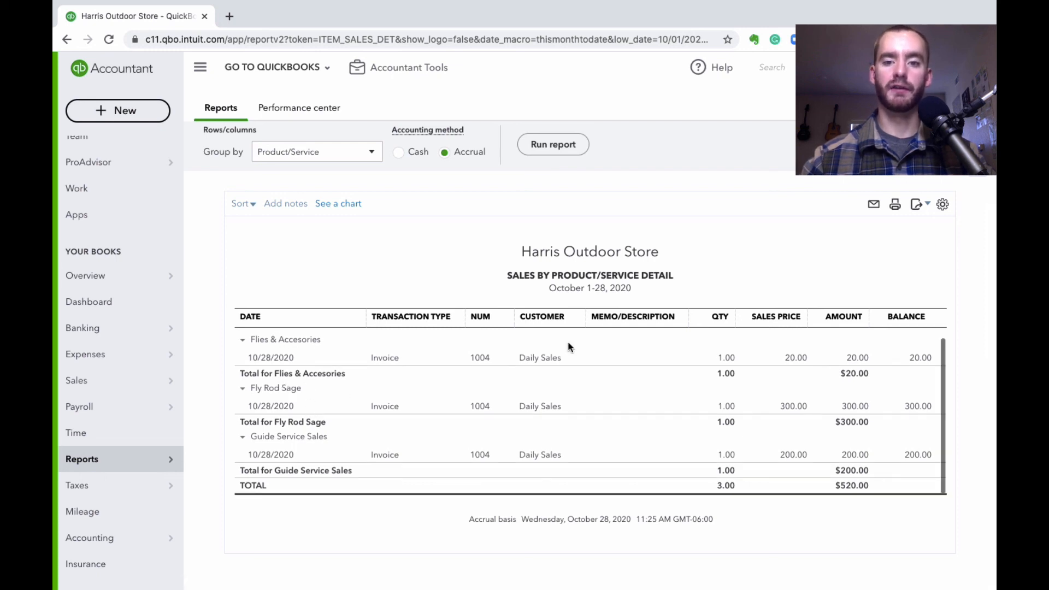
pyautogui.scroll(3, 646, 427)
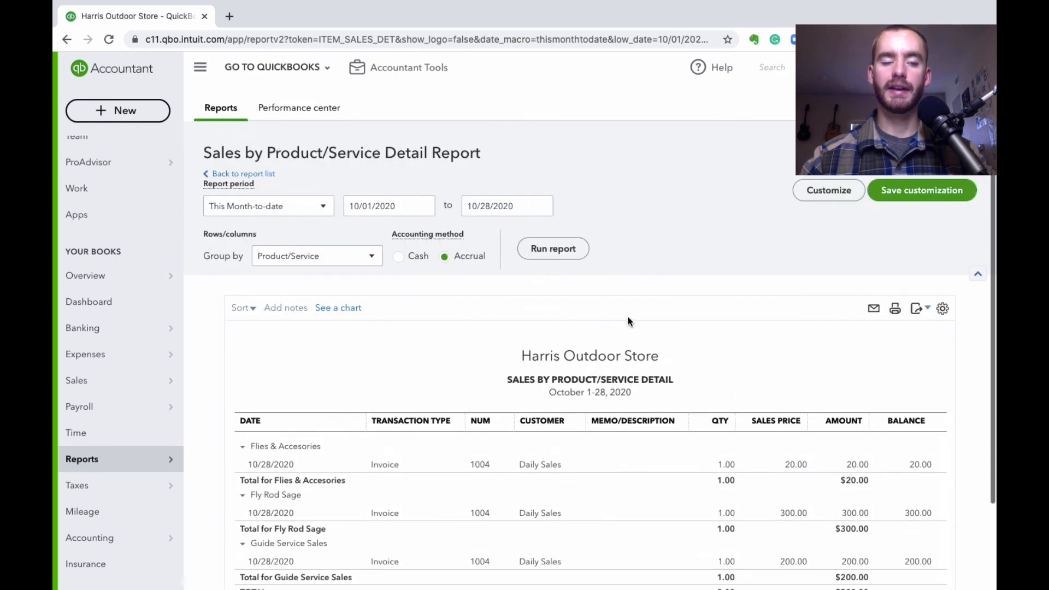
# Return to the report list and look through the standard reports
pyautogui.click(217, 463)
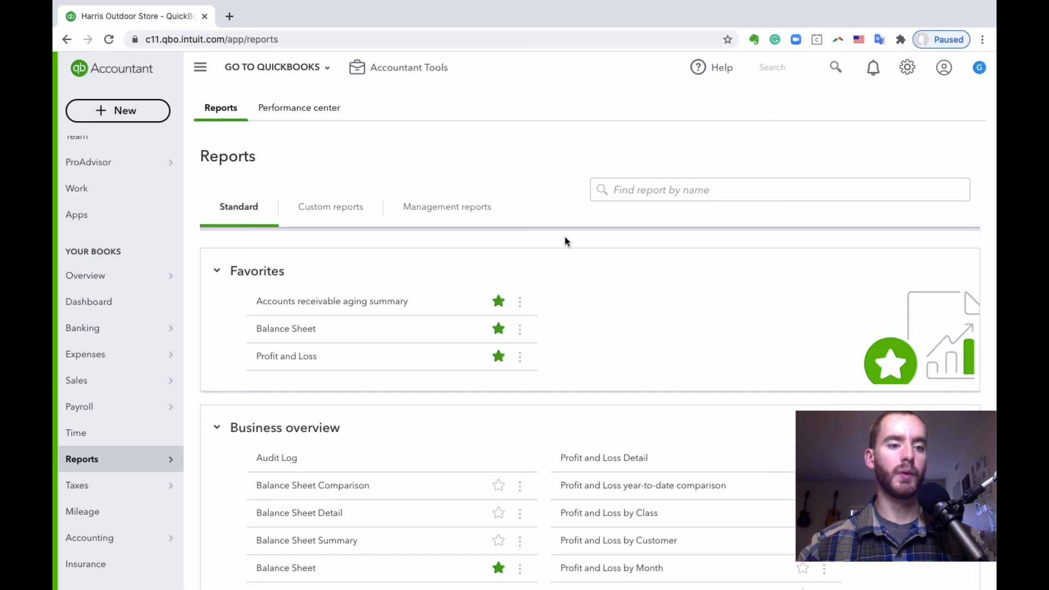
pyautogui.moveTo(136, 381)
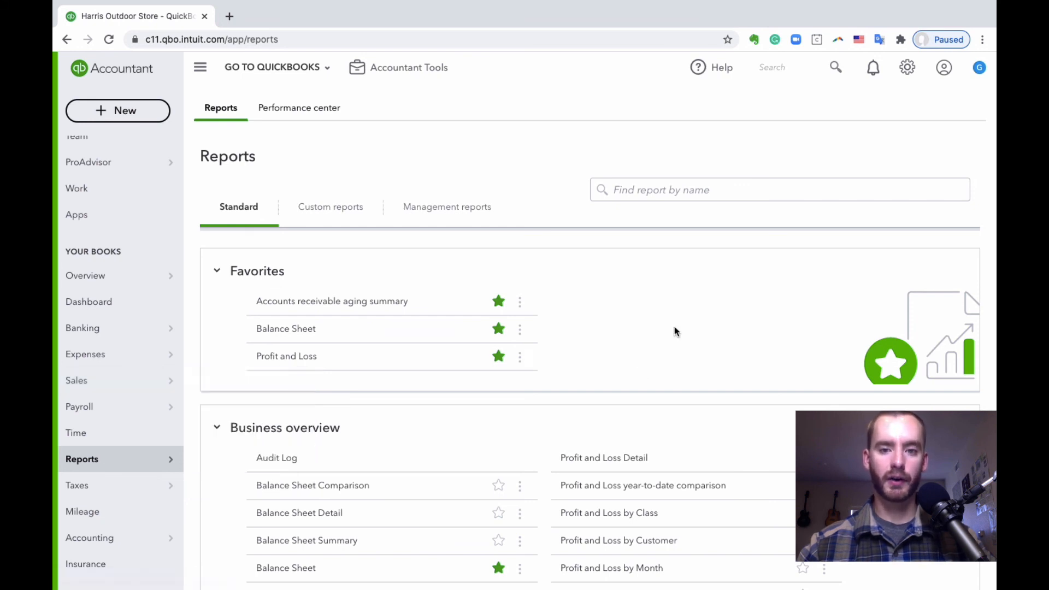
pyautogui.scroll(-5, 674, 326)
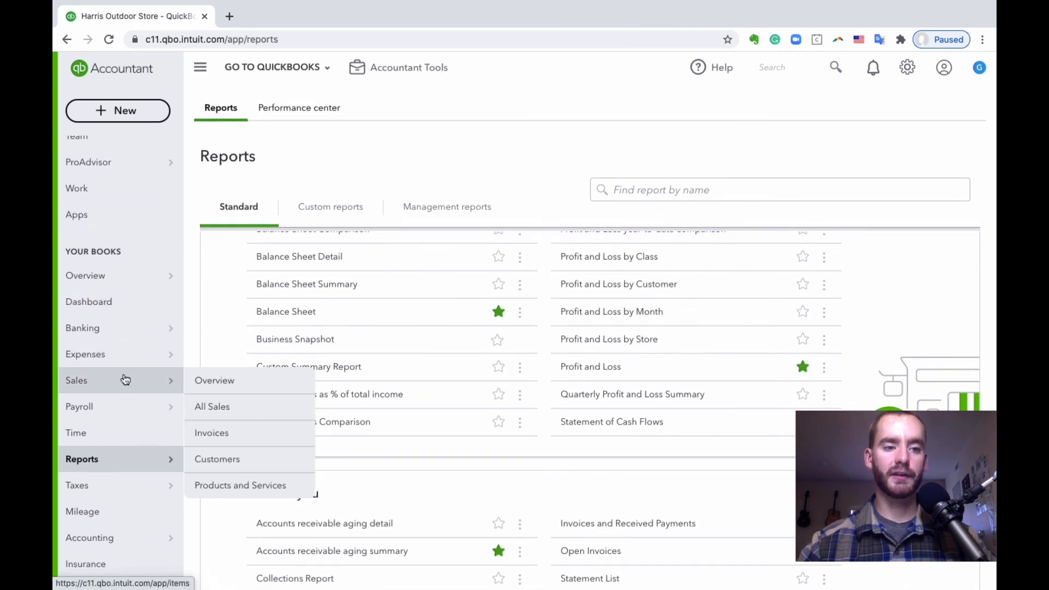
# Open the customer list and start a new customer record
pyautogui.click(249, 470)
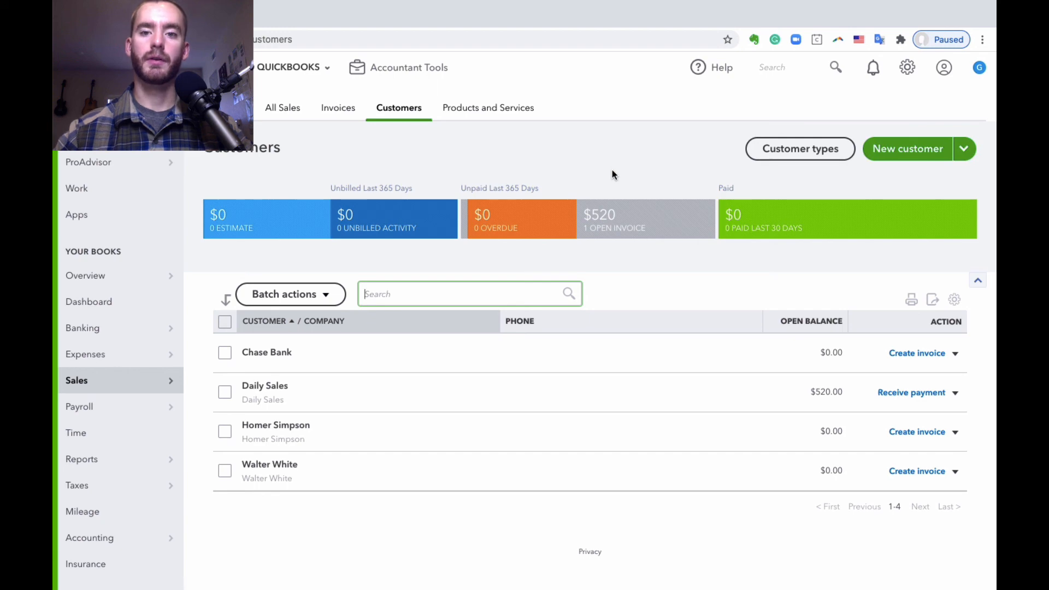
pyautogui.click(963, 148)
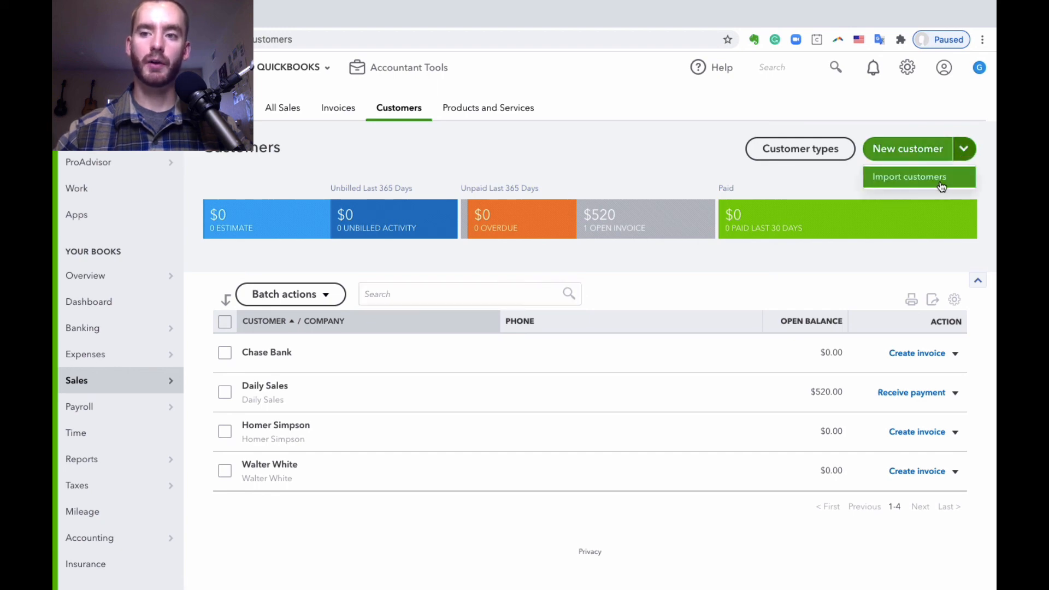
pyautogui.click(689, 141)
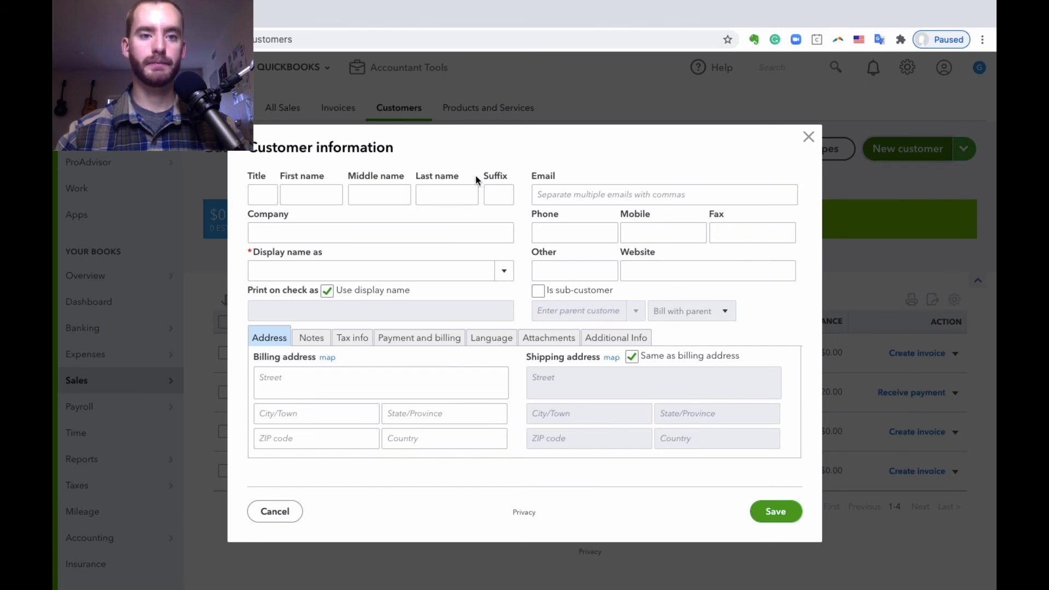
# Enter the new customer's first name and last name in their separate fields, correcting the misspelled last name
pyautogui.click(327, 195)
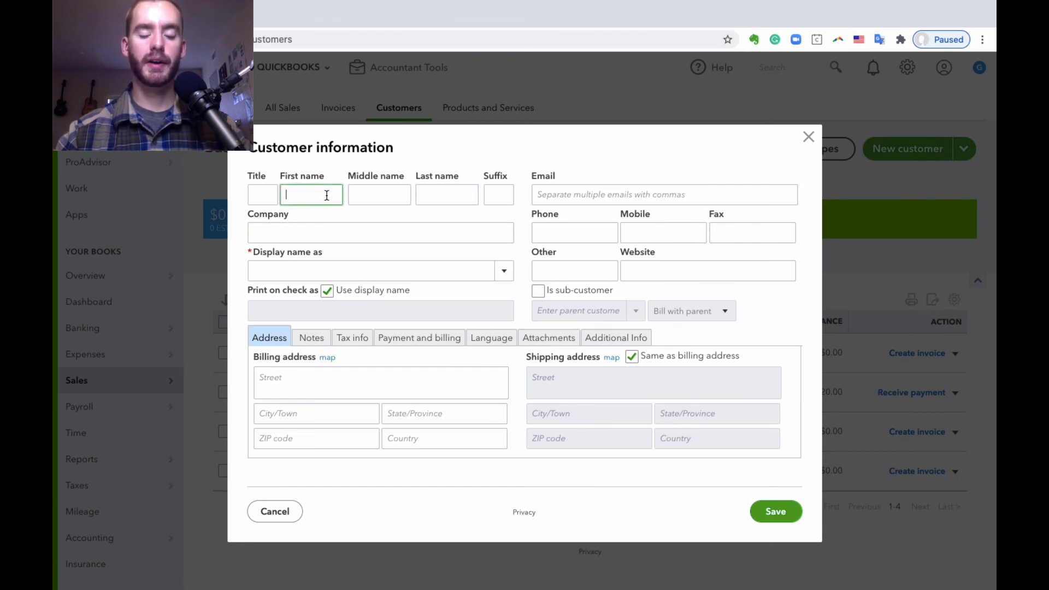
pyautogui.write('John Locke')
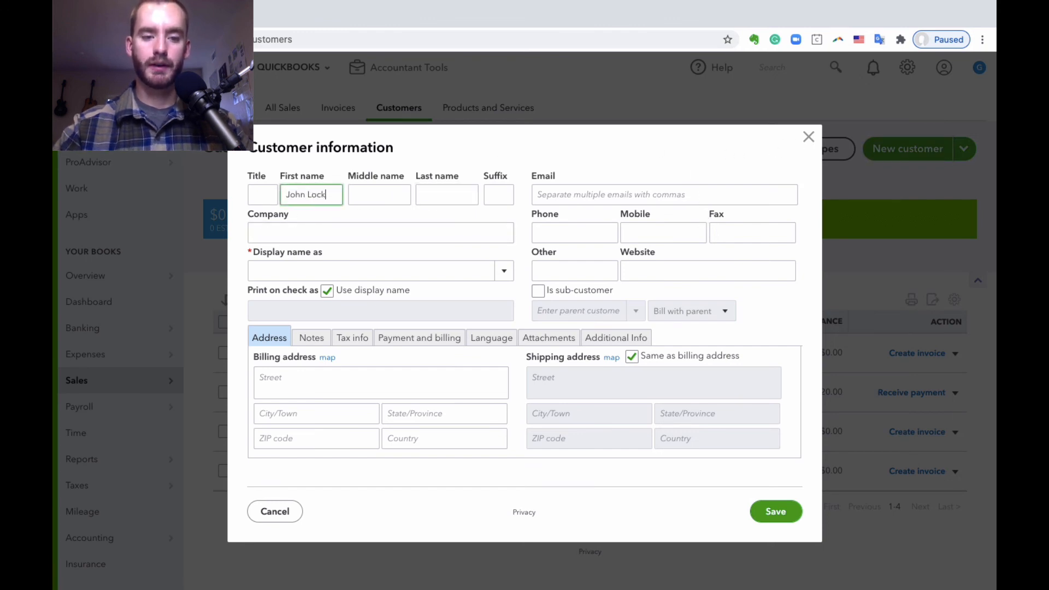
pyautogui.press('BackSpace')
pyautogui.press('BackSpace')
pyautogui.press('BackSpace')
pyautogui.click(441, 187)
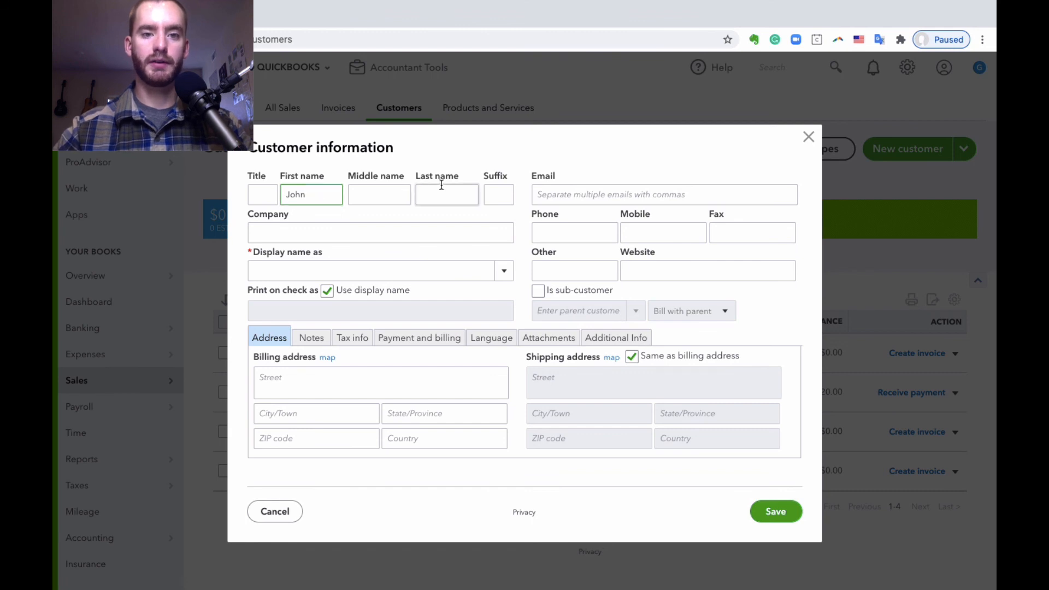
pyautogui.write('Locker')
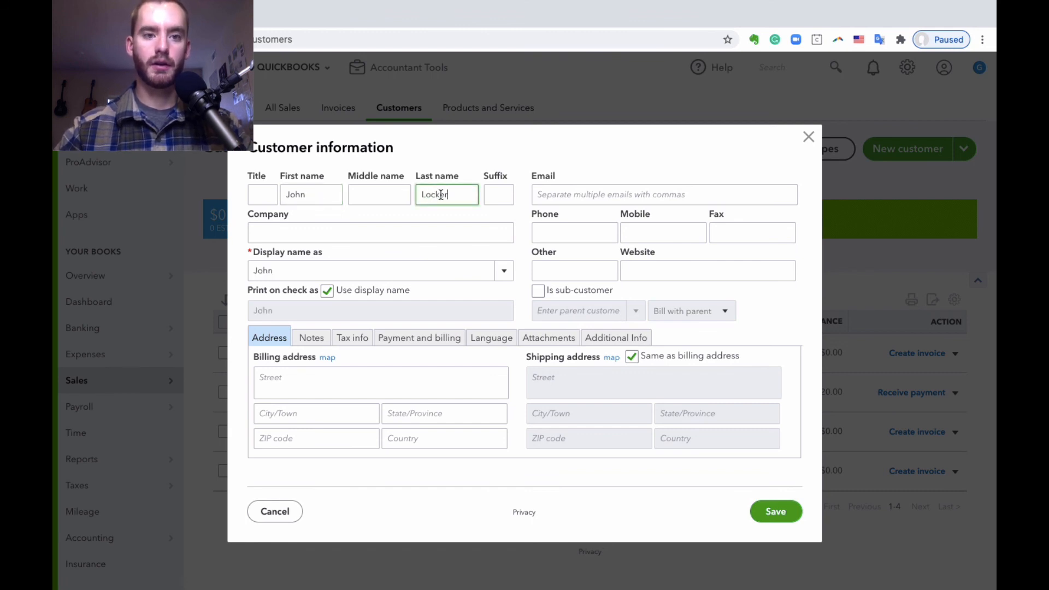
pyautogui.doubleClick(464, 195)
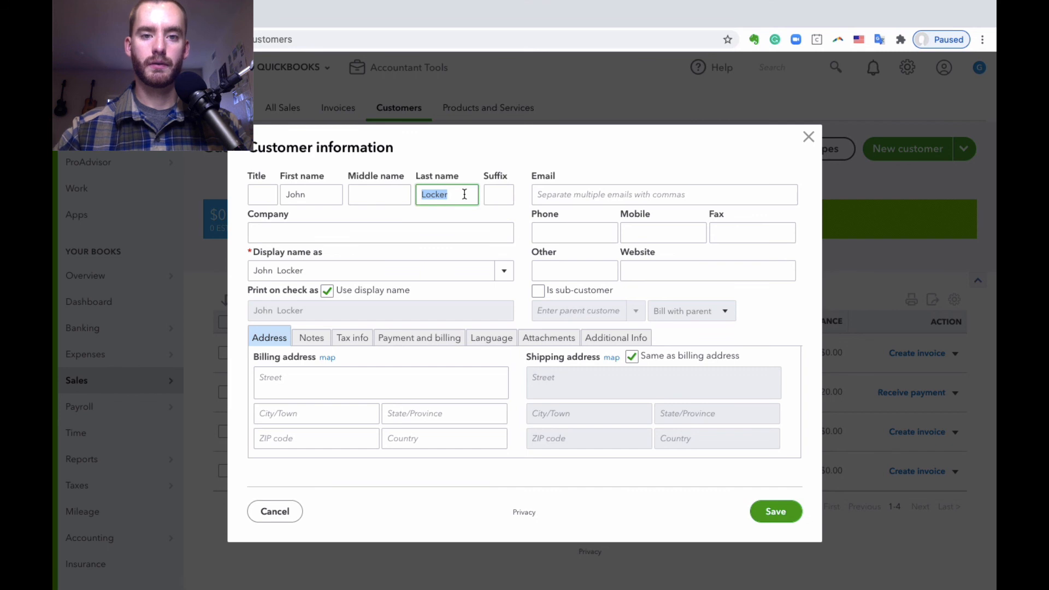
pyautogui.click(464, 195)
pyautogui.press('BackSpace')
pyautogui.click(353, 231)
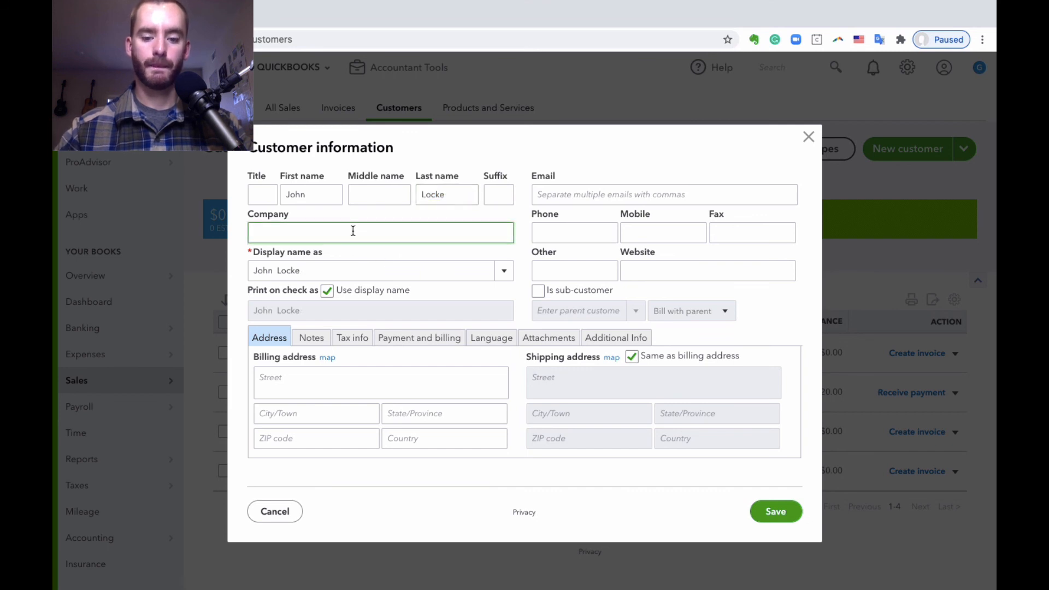
# Enter Bill Landscaping as the customer's company and keep the customer's first and last name as the display name
pyautogui.write('Bill Land')
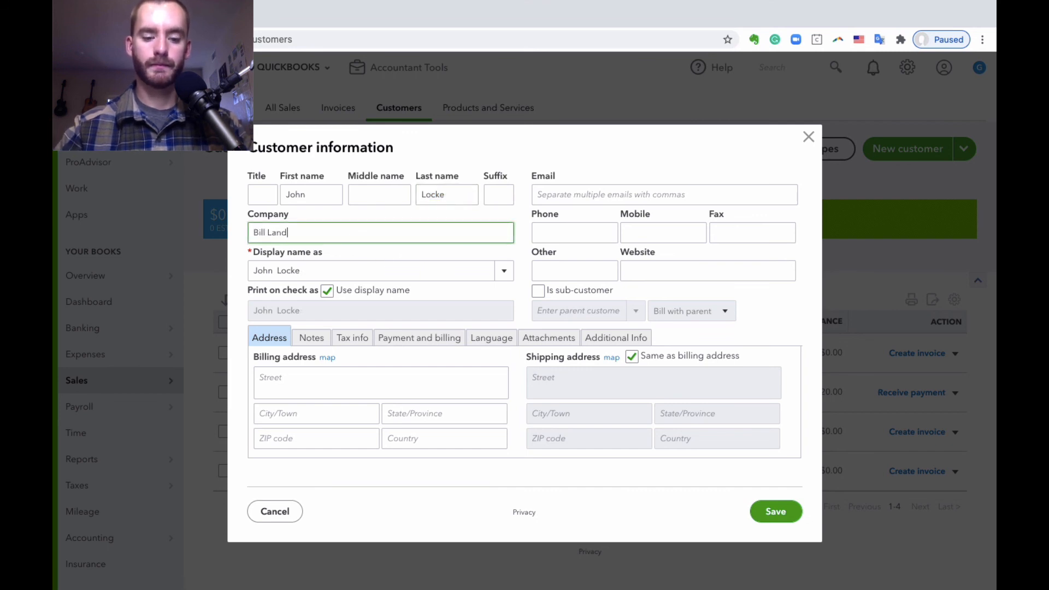
pyautogui.write('scaping')
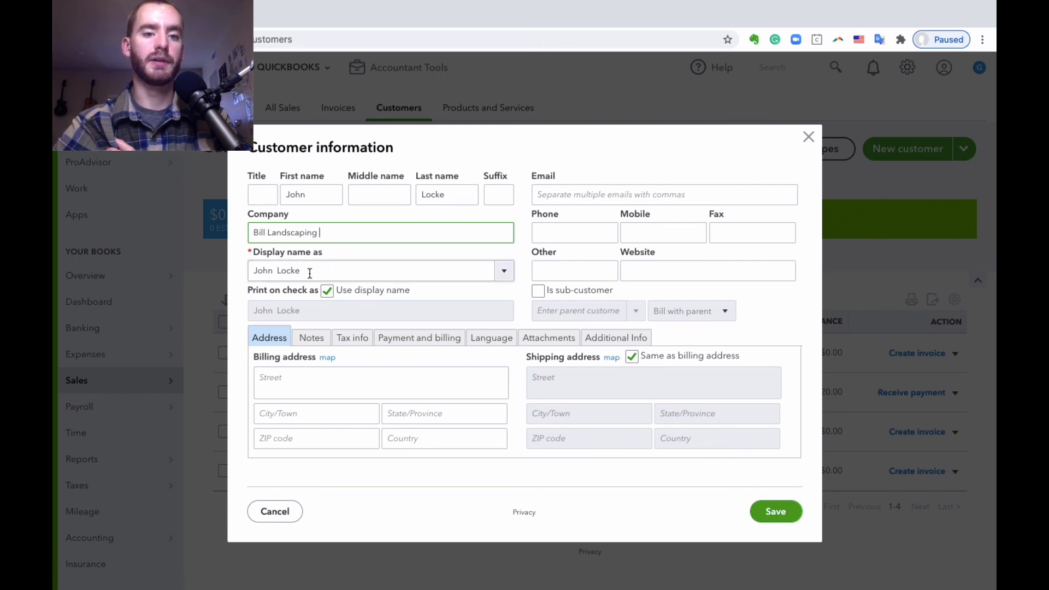
pyautogui.click(504, 271)
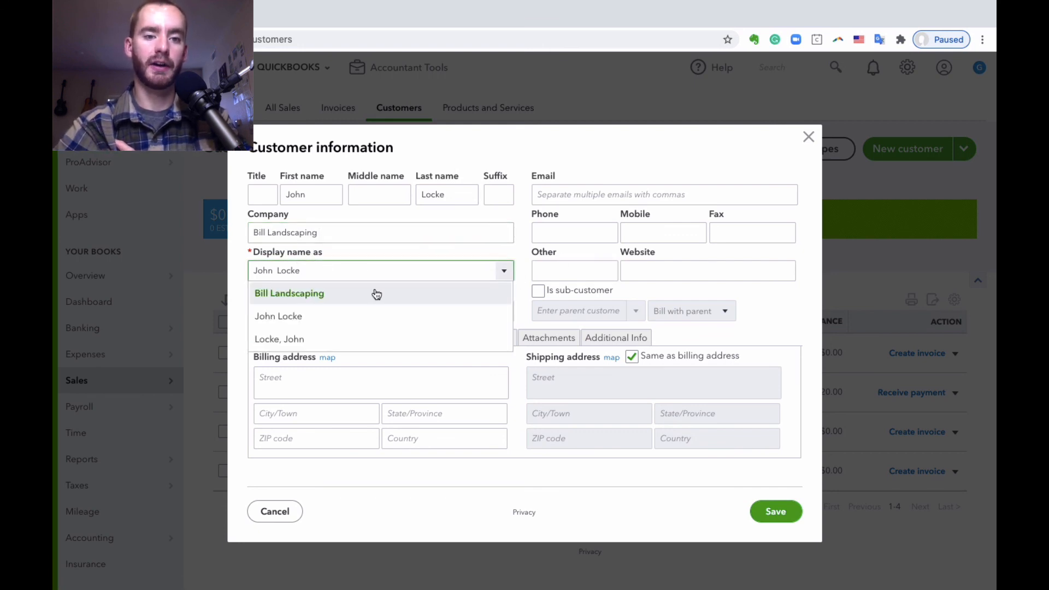
pyautogui.click(332, 315)
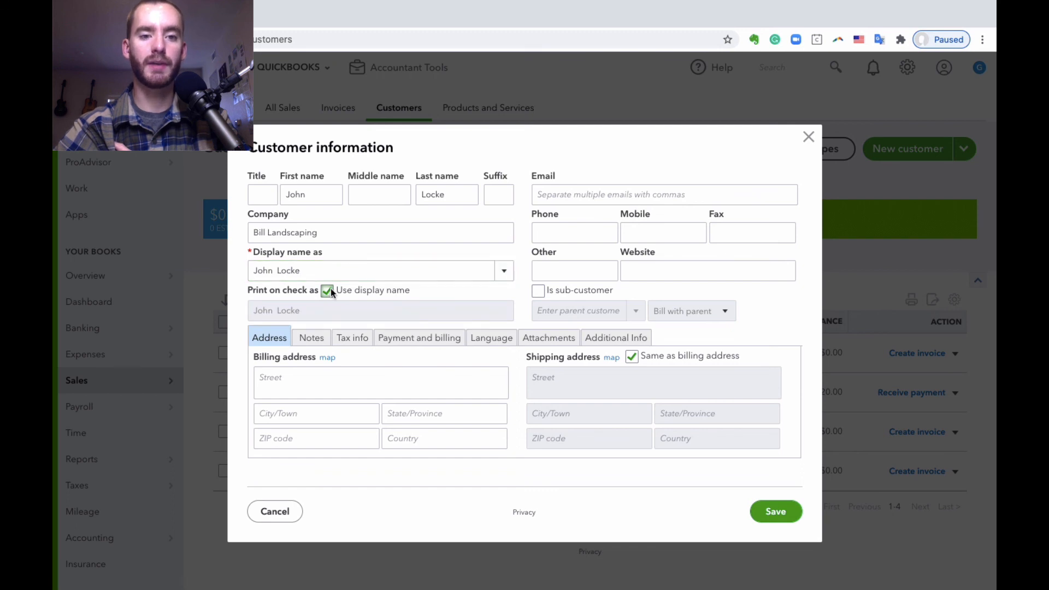
# Stop using the display name for checks and set the print-on-check name to Bill Landscaping, correcting the misspelling
pyautogui.click(331, 293)
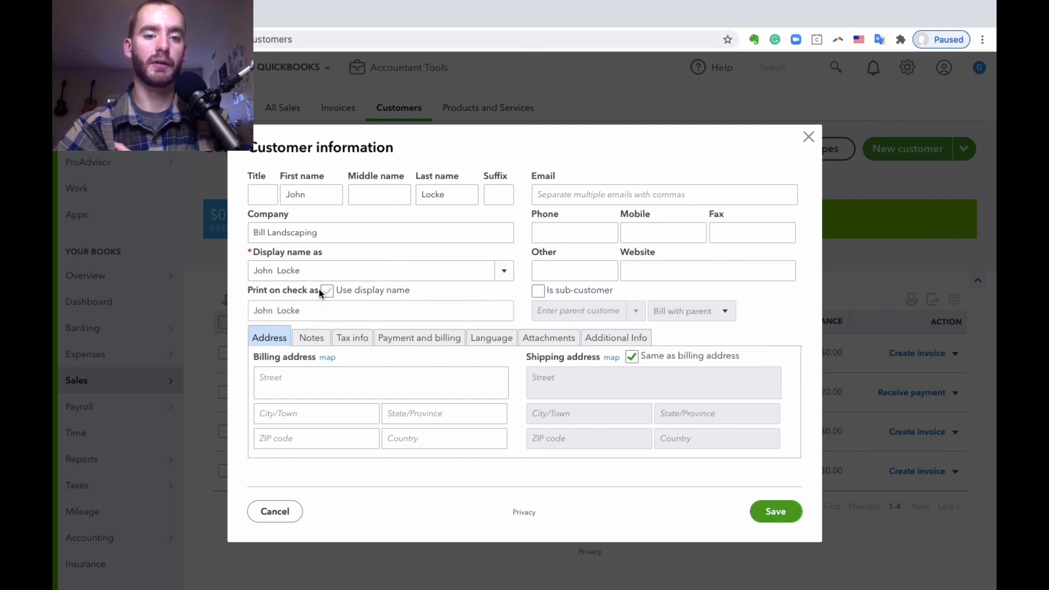
pyautogui.tripleClick(301, 308)
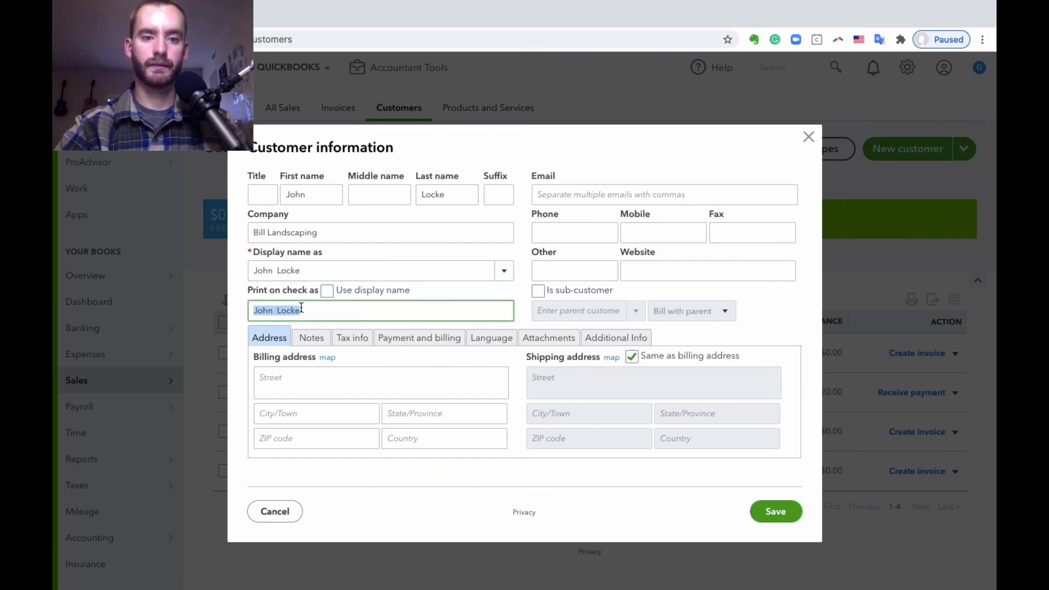
pyautogui.write('Bill LNa')
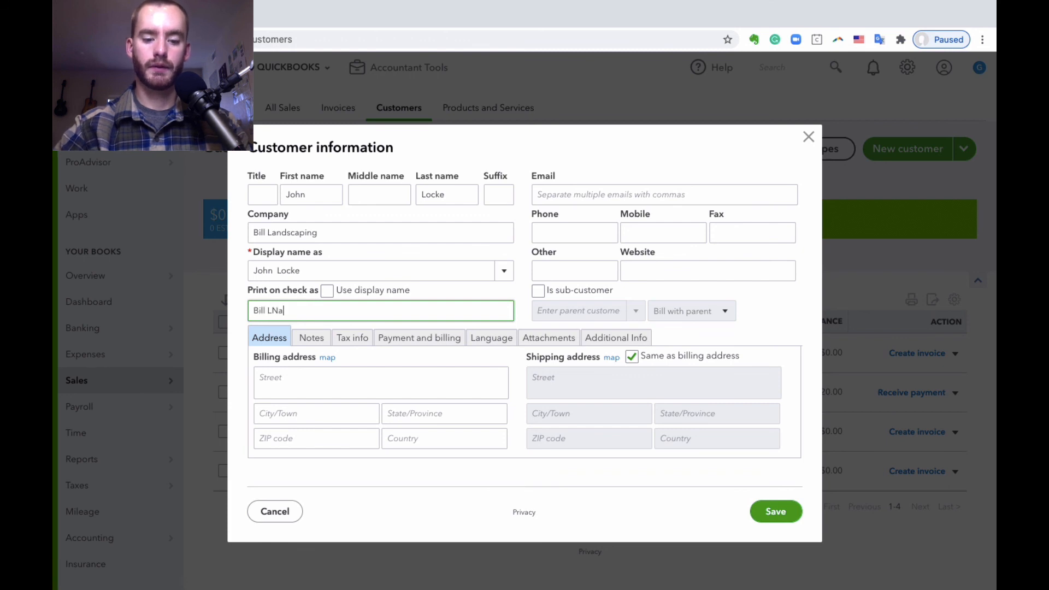
pyautogui.write('dcsping')
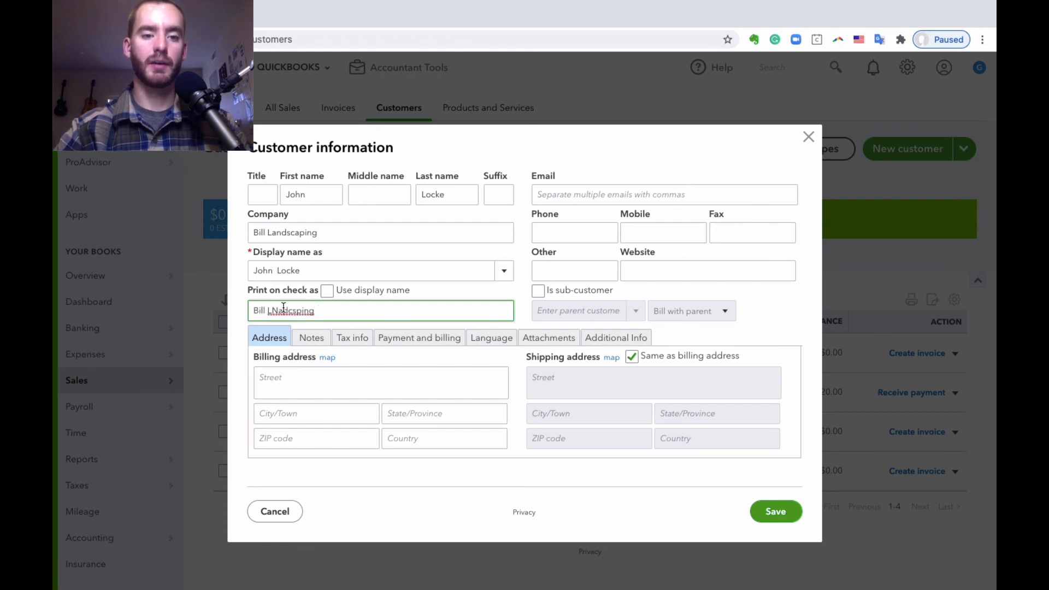
pyautogui.rightClick(283, 308)
pyautogui.click(303, 315)
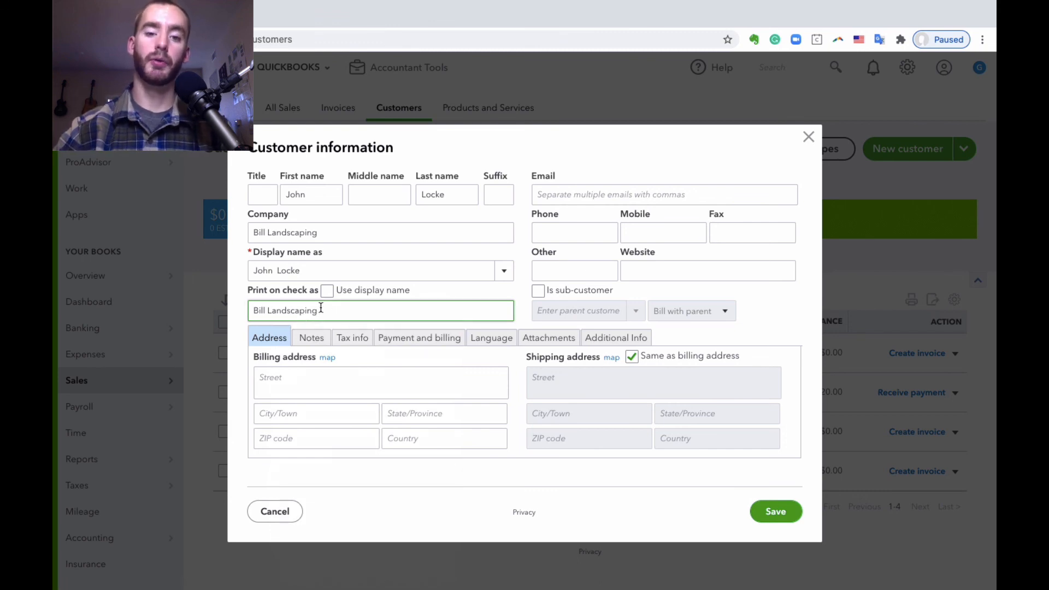
# Review the new customer's contact fields, notes, tax info, and payment and billing options, including the preferred payment methods
pyautogui.click(582, 195)
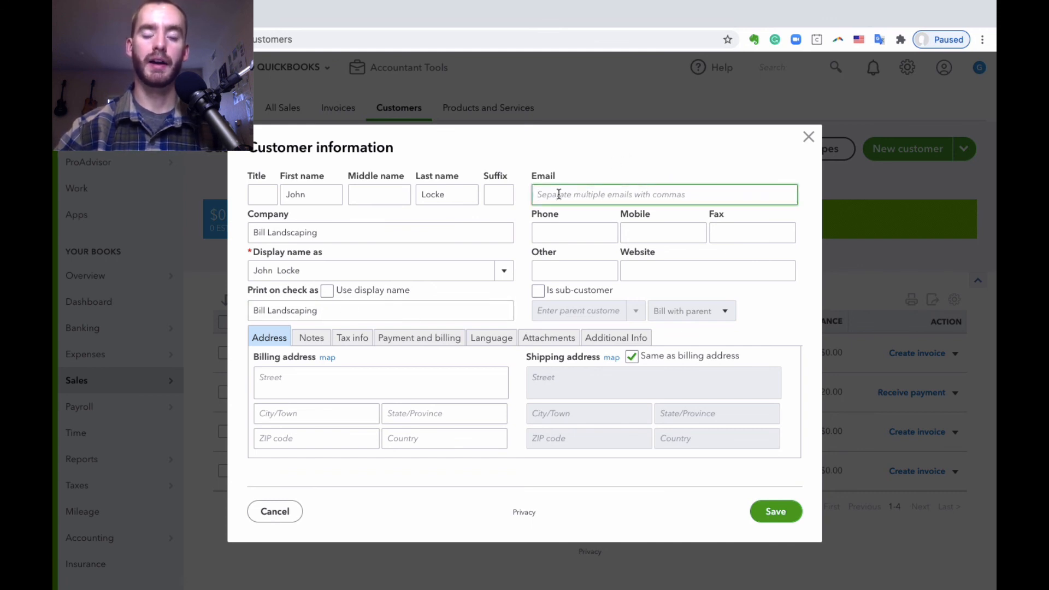
pyautogui.click(567, 227)
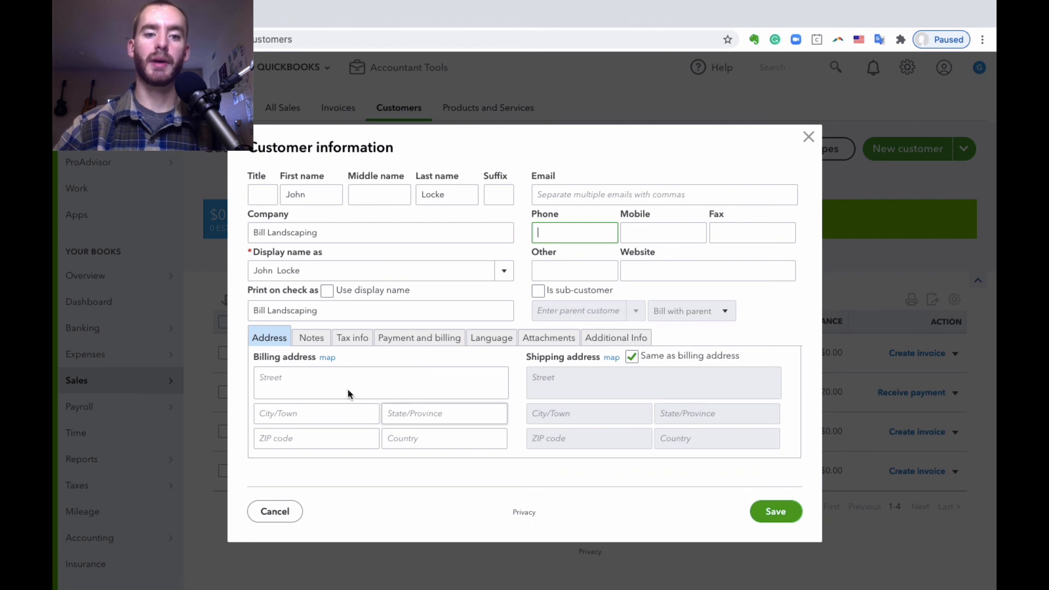
pyautogui.click(309, 339)
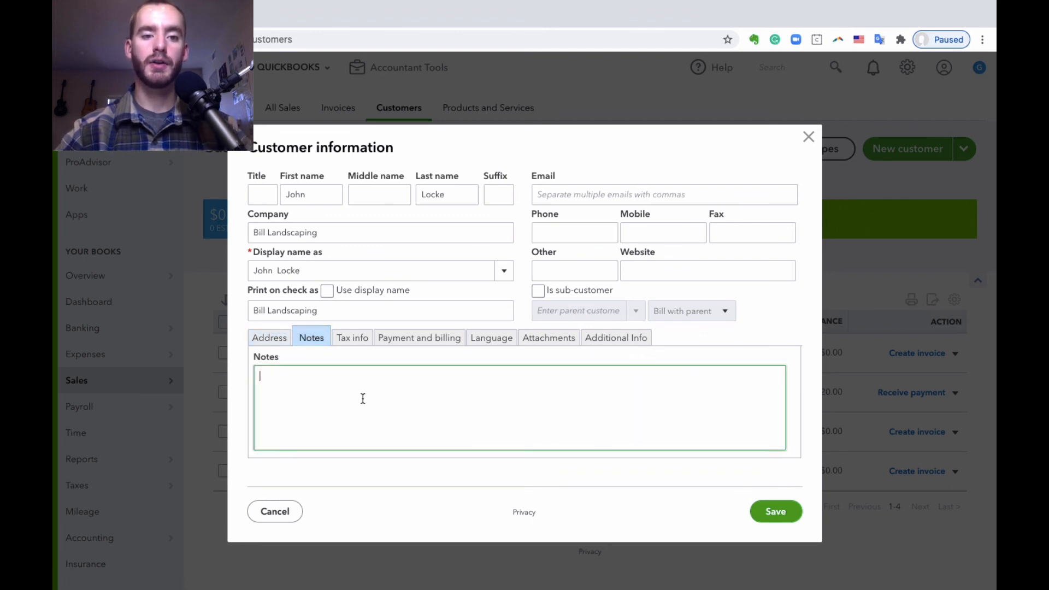
pyautogui.click(350, 341)
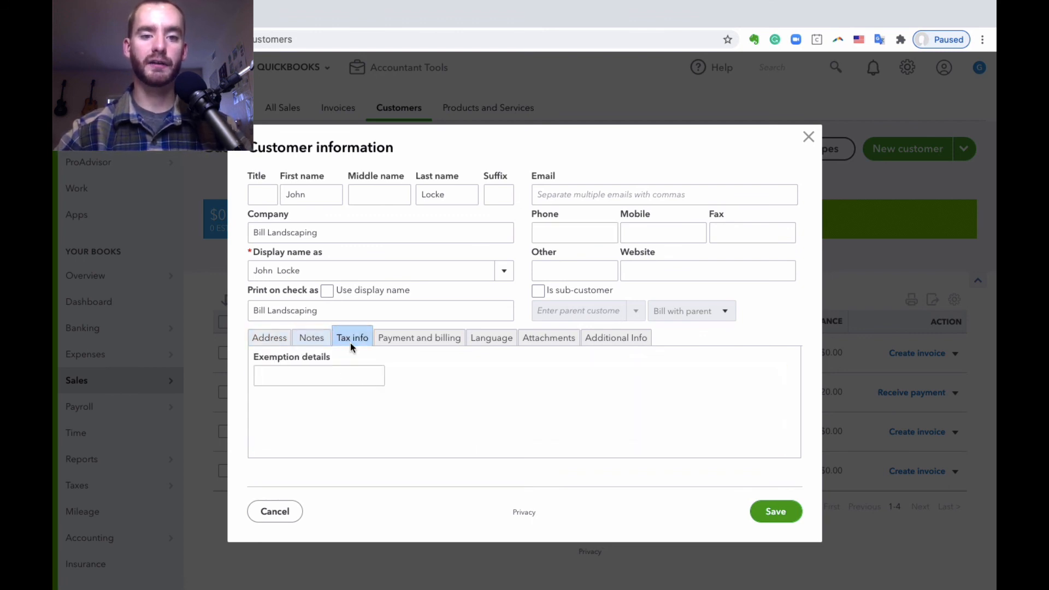
pyautogui.click(403, 339)
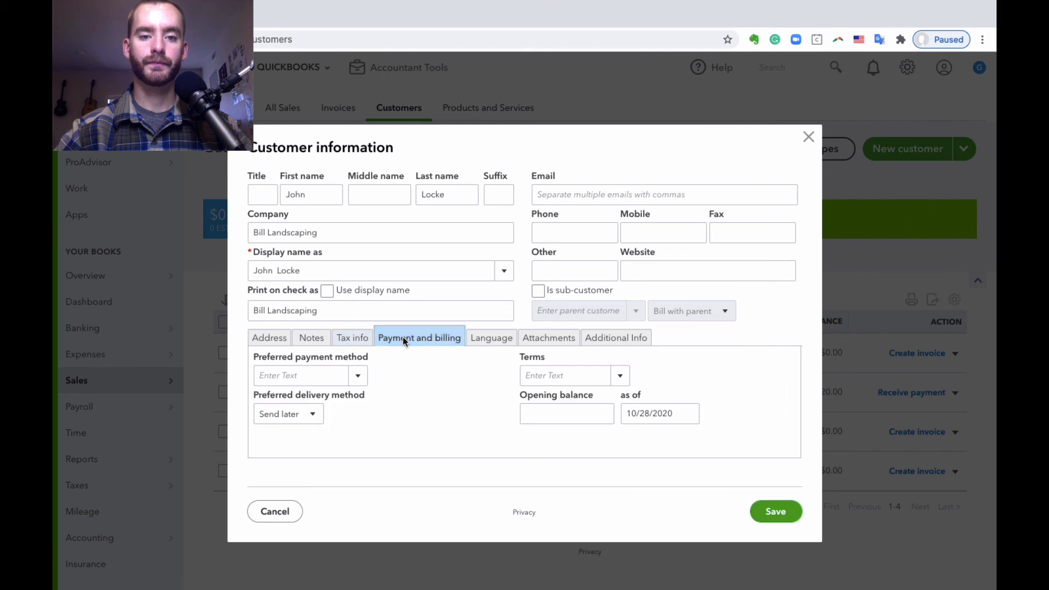
pyautogui.click(358, 377)
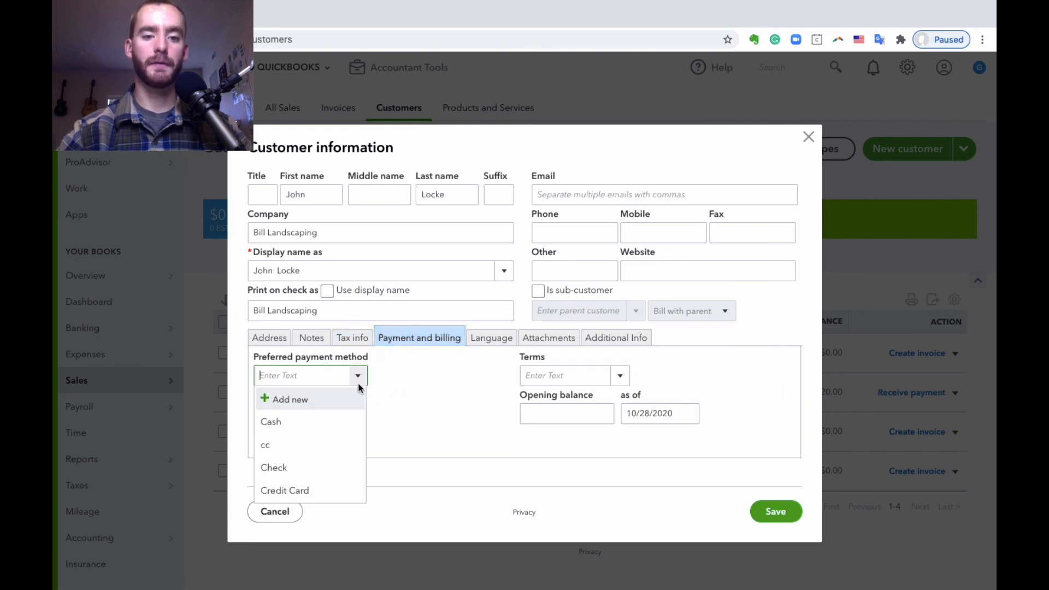
pyautogui.click(402, 412)
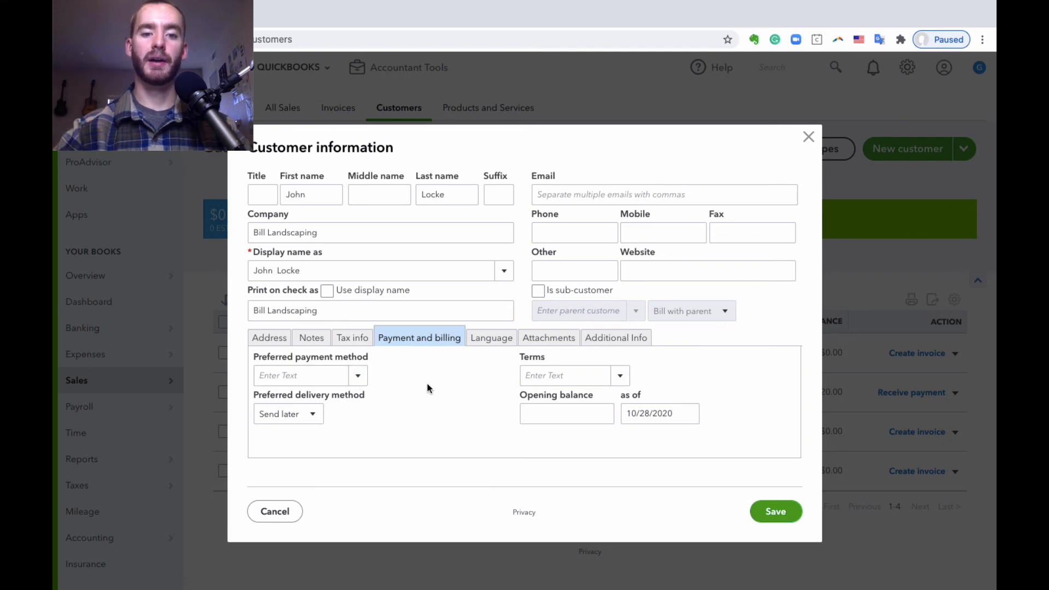
pyautogui.click(358, 375)
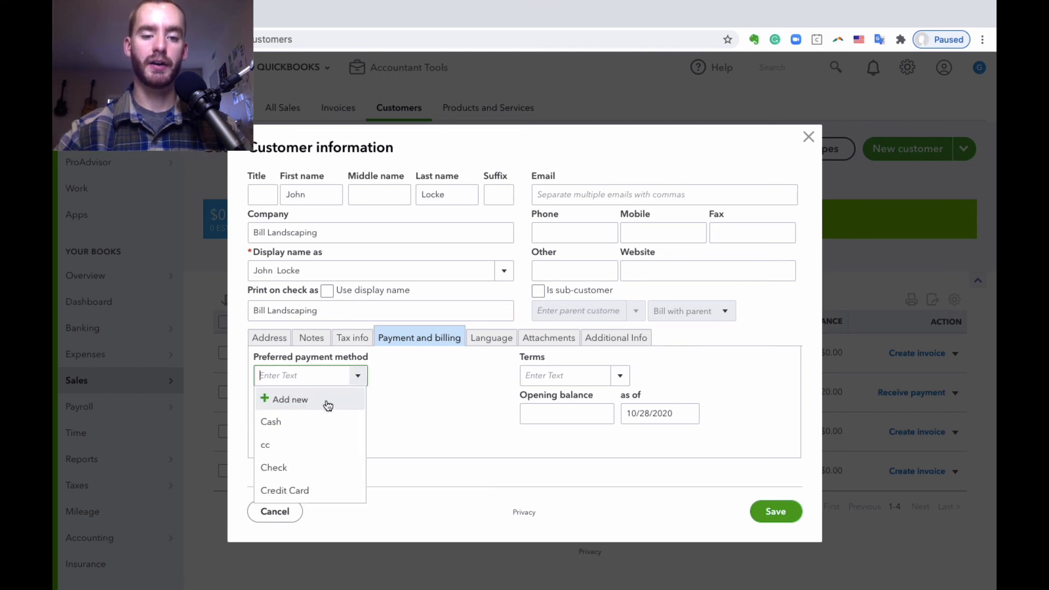
pyautogui.click(437, 401)
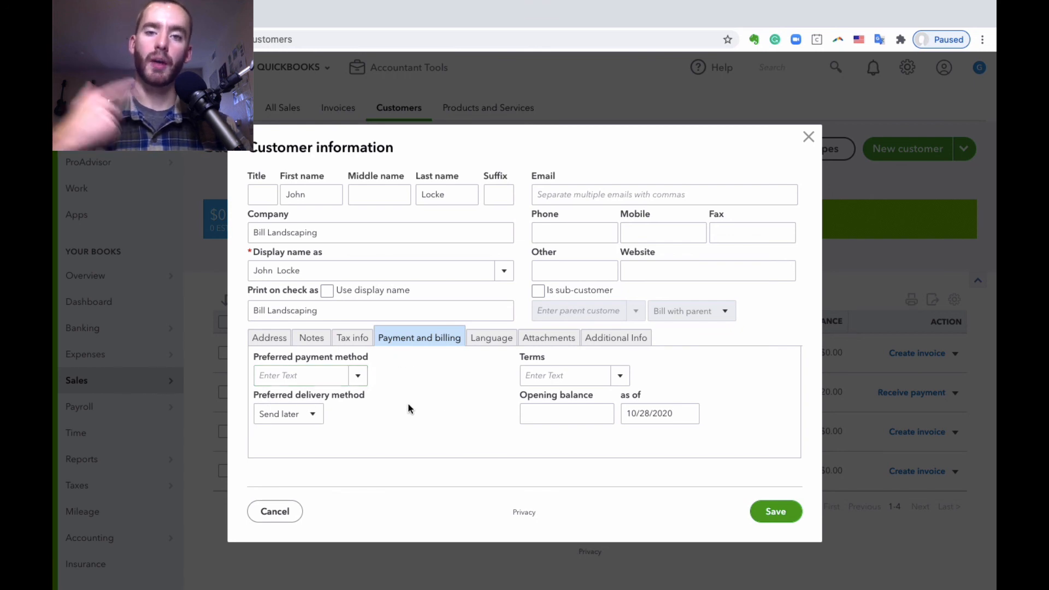
# Check the language, attachments and additional info settings, and save the new customer
pyautogui.click(501, 335)
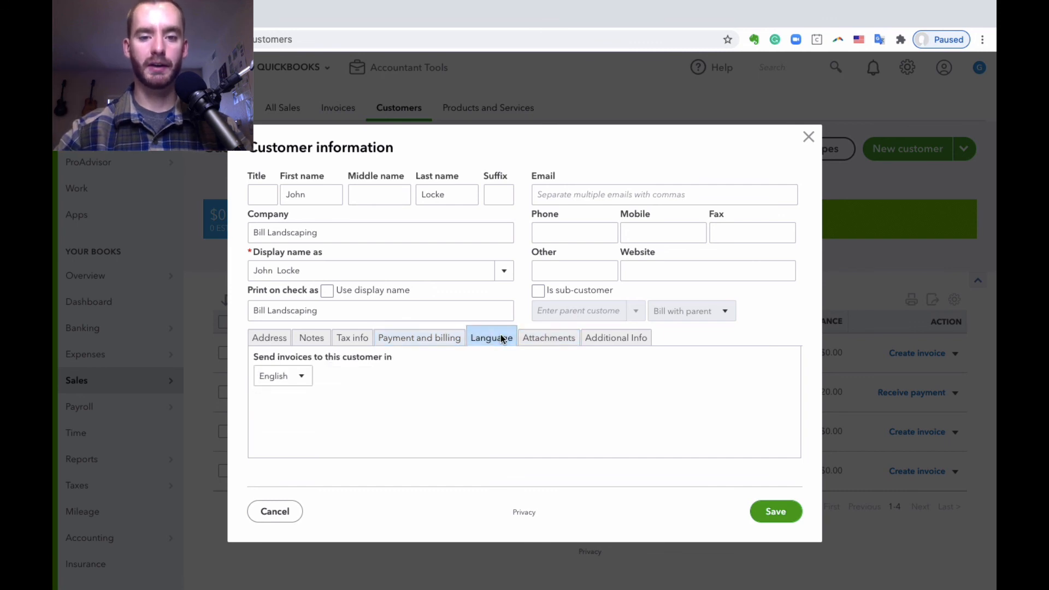
pyautogui.click(566, 338)
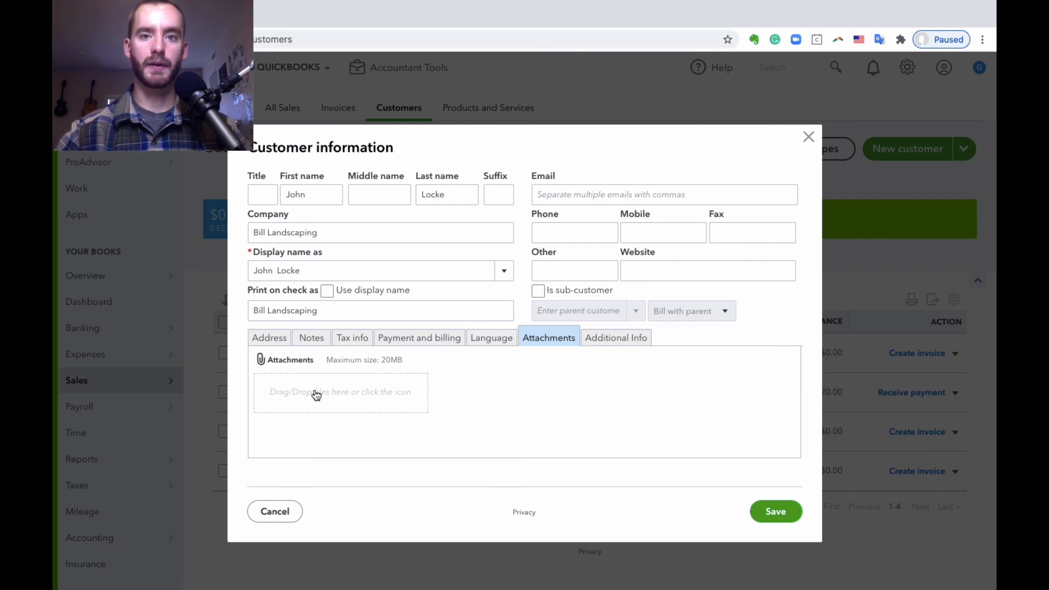
pyautogui.click(609, 338)
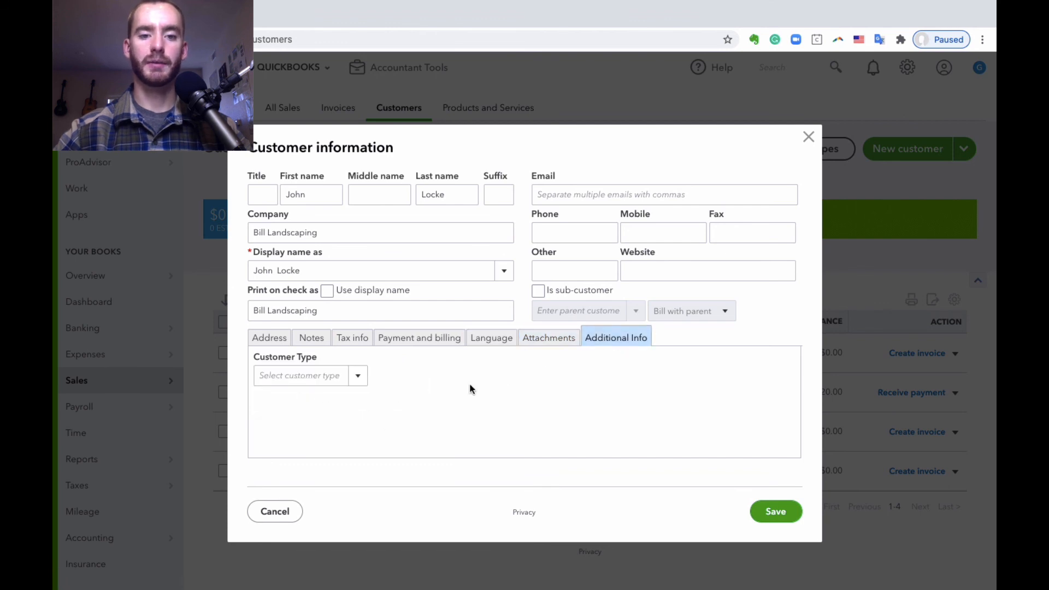
pyautogui.click(792, 511)
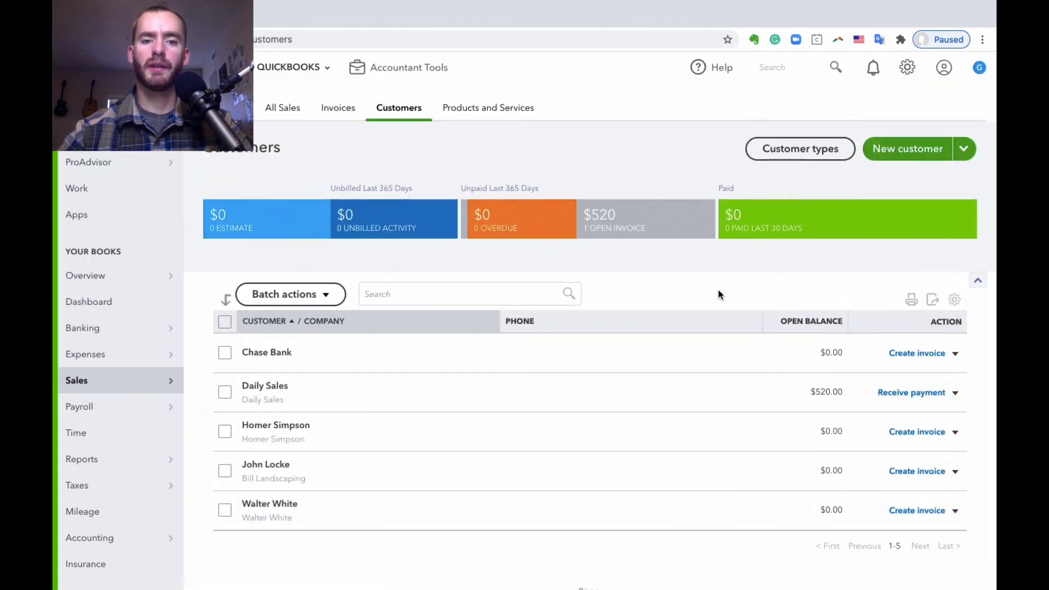
pyautogui.scroll(-1, 718, 294)
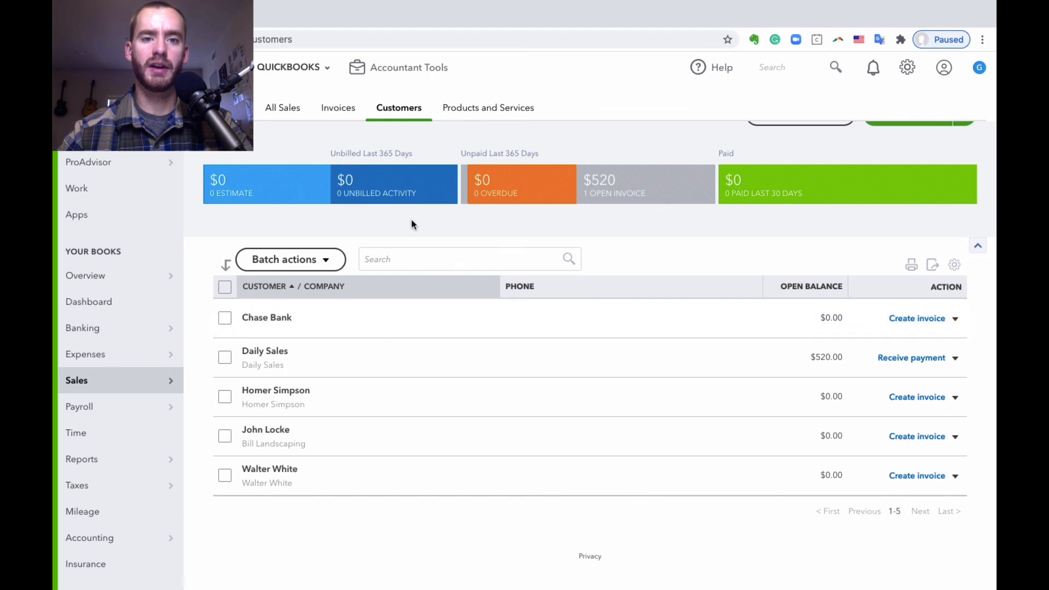
pyautogui.scroll(1, 847, 290)
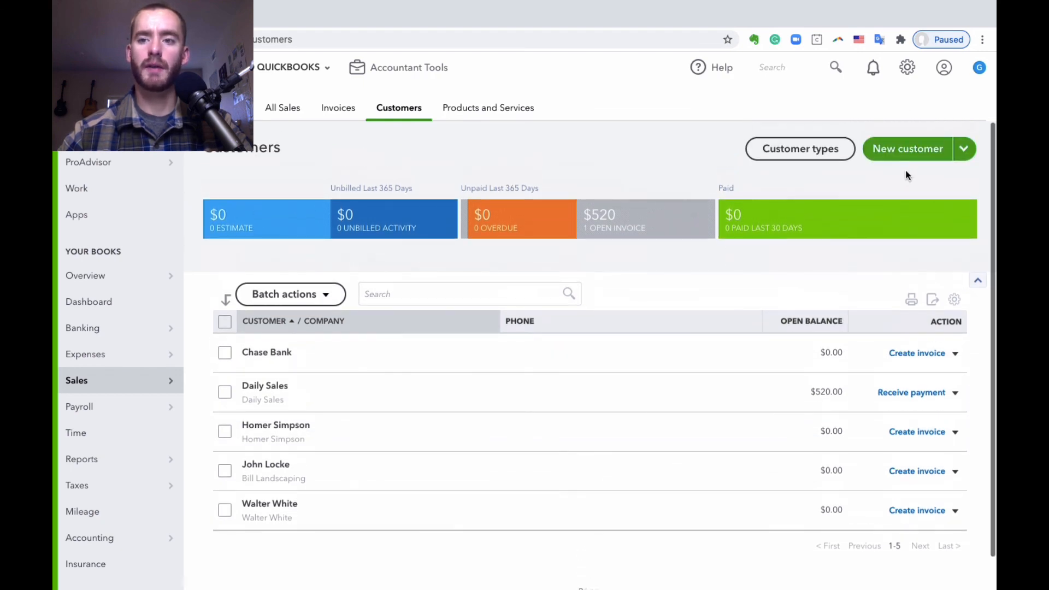
# Look at the sub-customer option in a blank customer form and the actions available for Chase Bank in the customer list
pyautogui.click(904, 153)
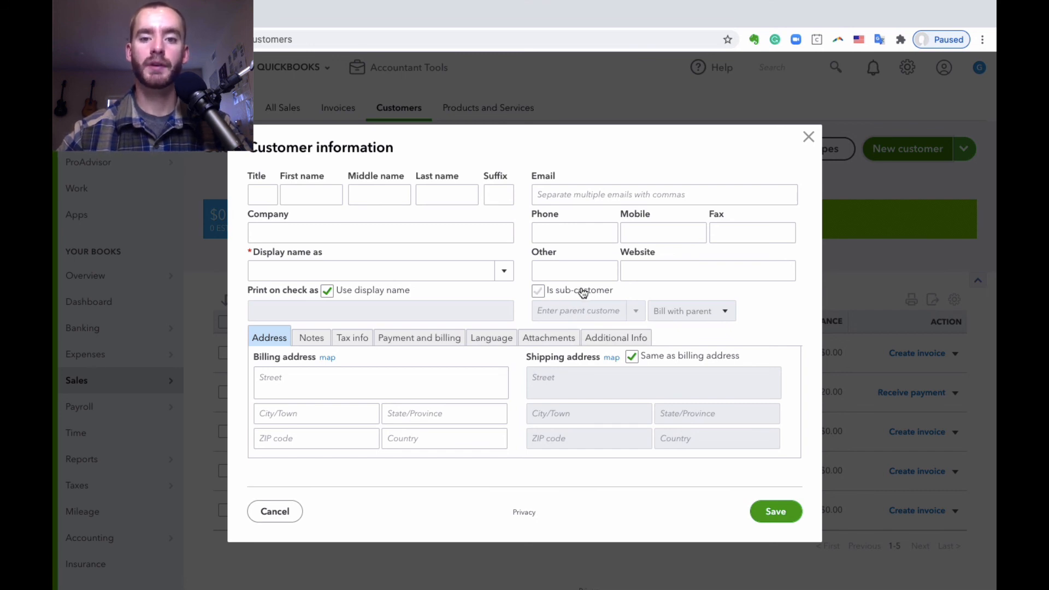
pyautogui.click(808, 137)
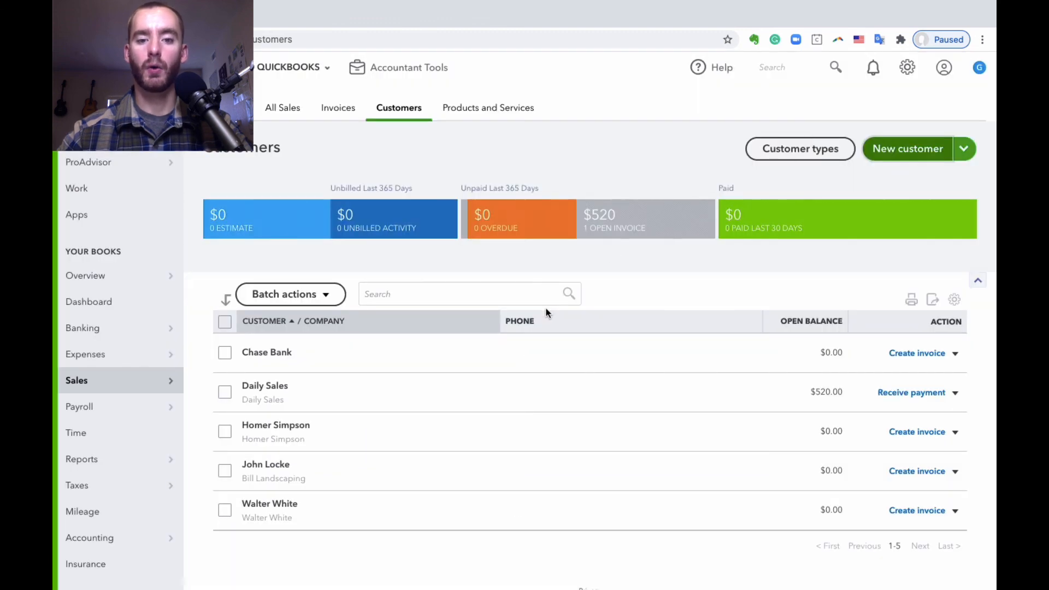
pyautogui.scroll(-1, 546, 312)
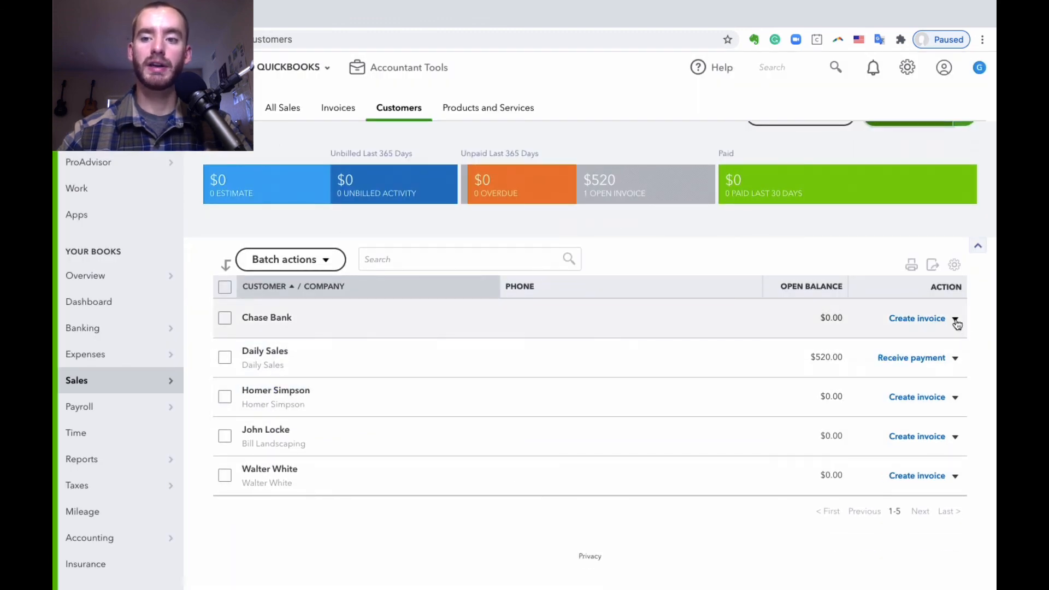
pyautogui.click(955, 320)
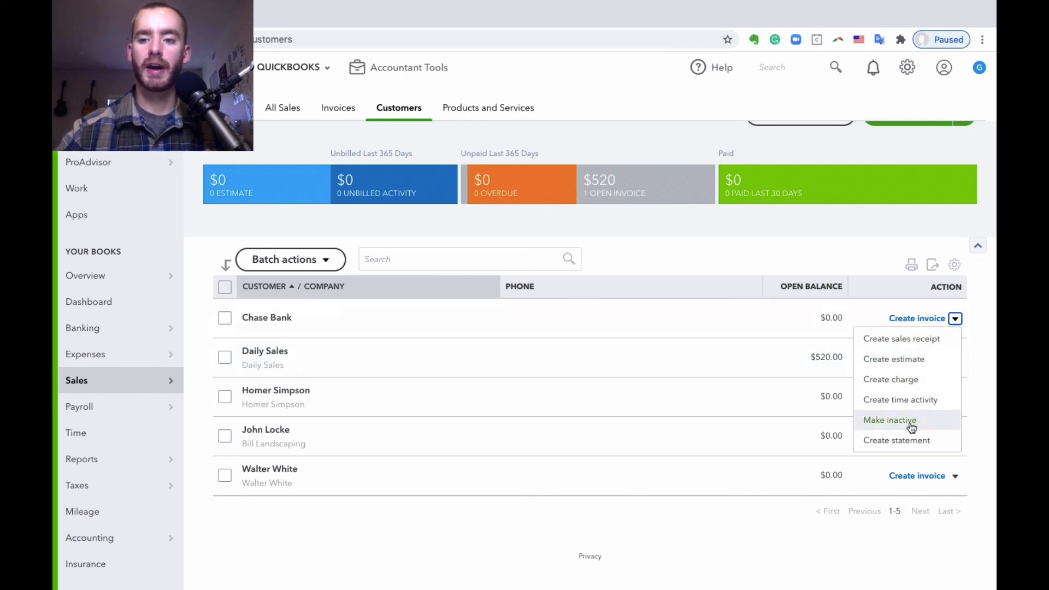
pyautogui.click(850, 247)
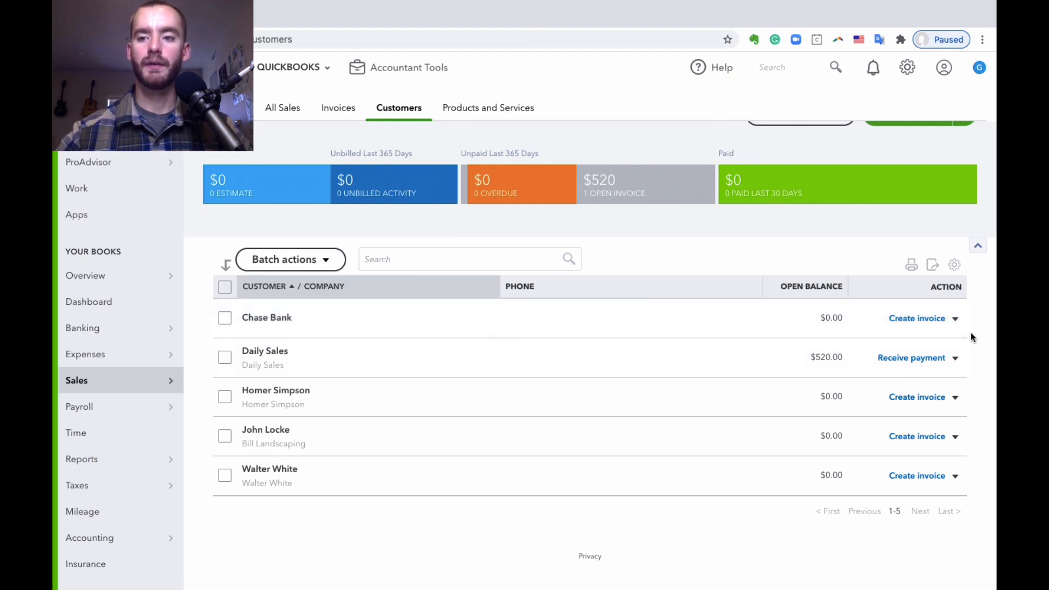
pyautogui.click(955, 319)
pyautogui.click(795, 234)
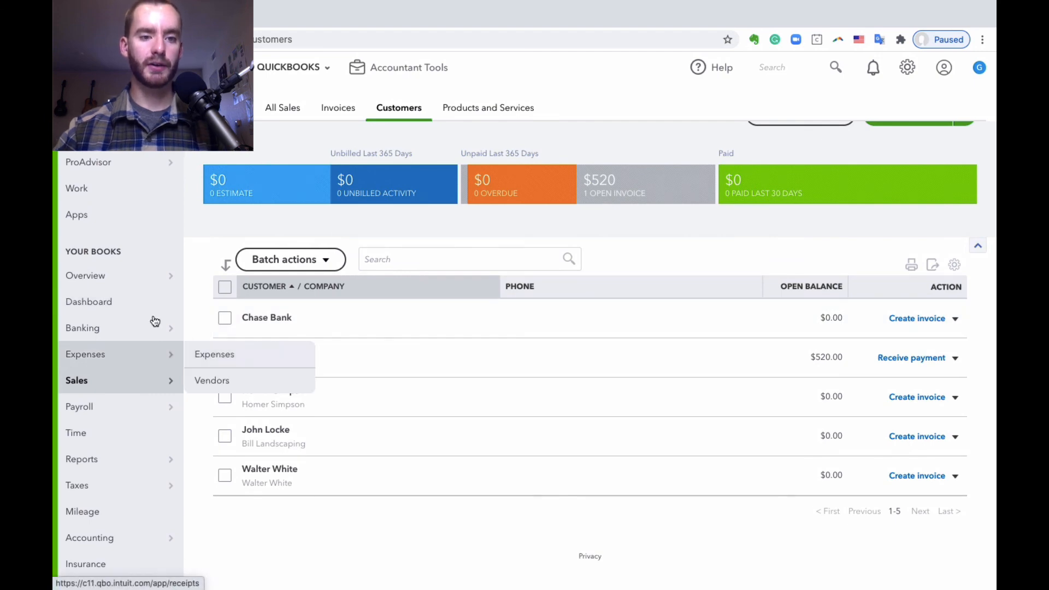
# Open the vendor list and start a new vendor record
pyautogui.click(229, 377)
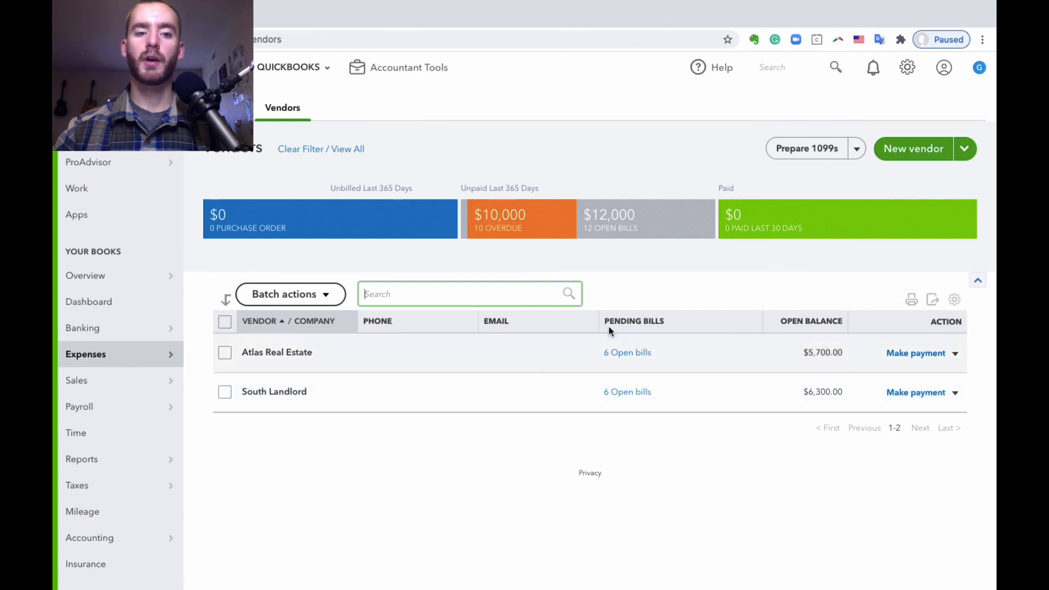
pyautogui.click(909, 157)
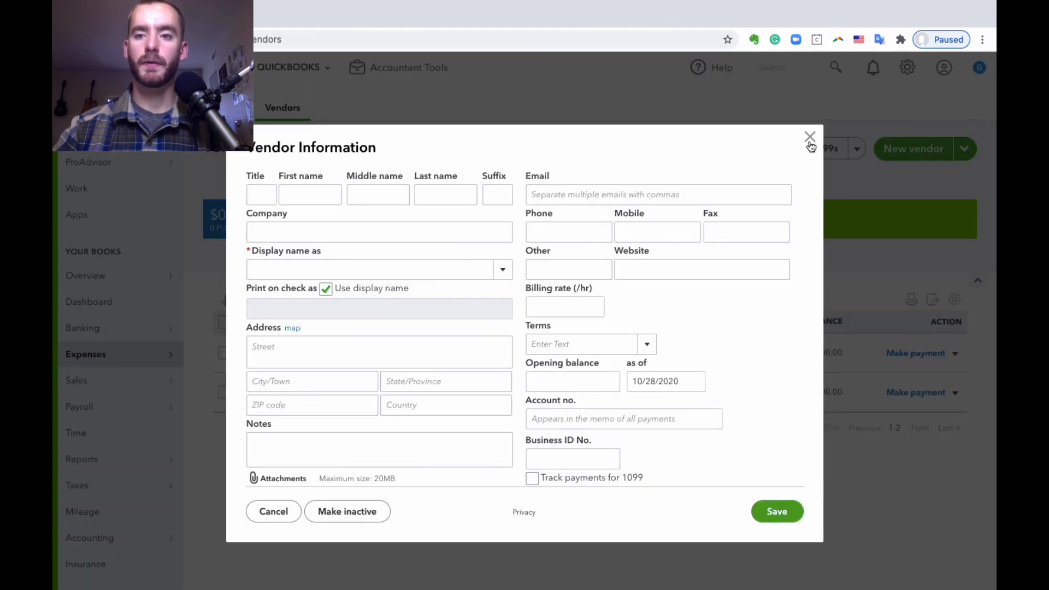
pyautogui.click(809, 137)
pyautogui.click(964, 148)
pyautogui.click(923, 150)
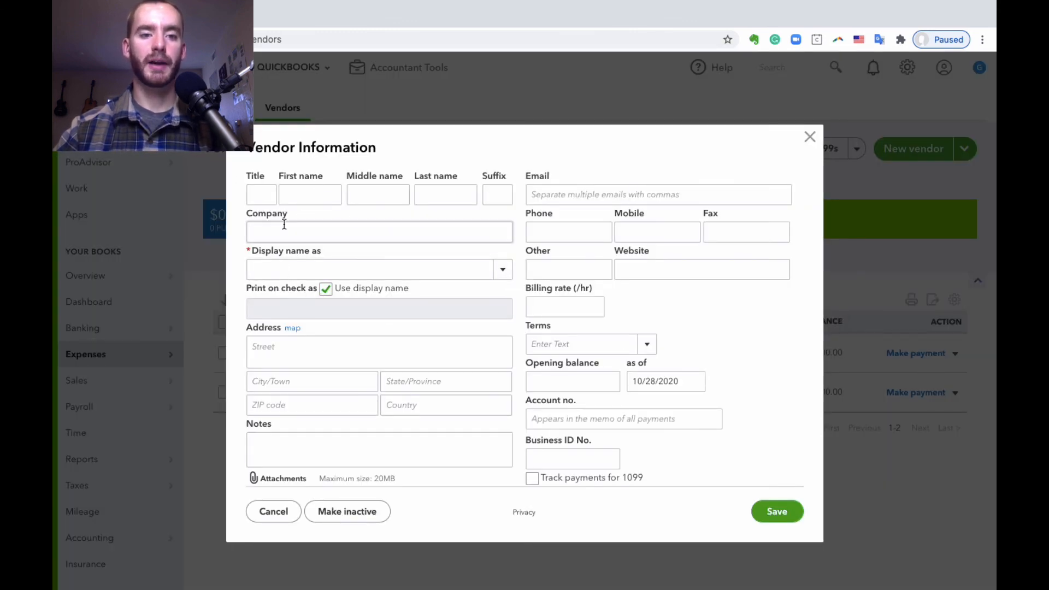
# Review the blank vendor form's print-on-check name, address, email and opening balance fields, and close it without saving
pyautogui.click(324, 290)
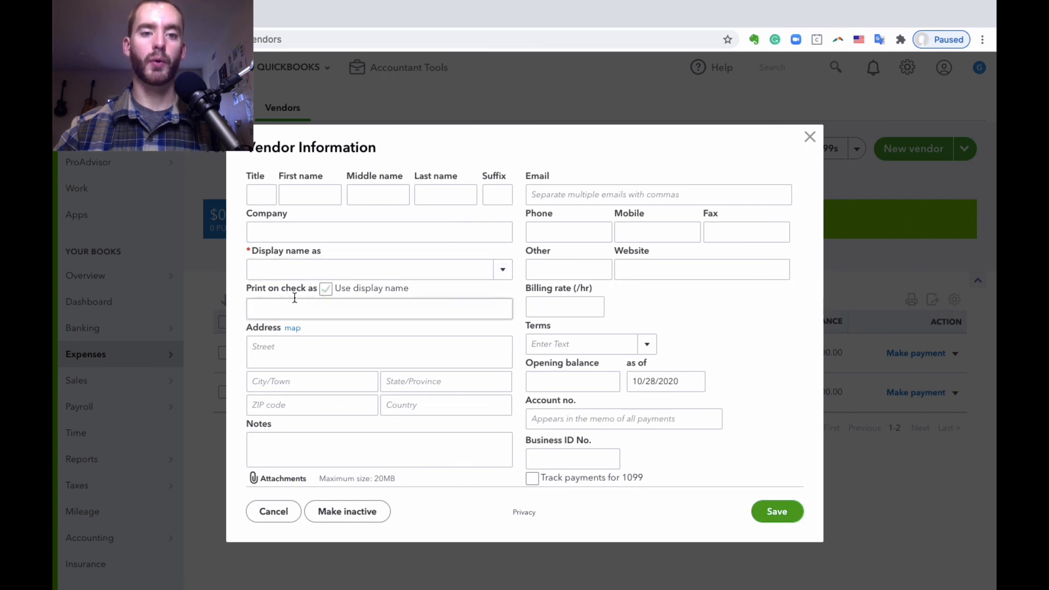
pyautogui.click(294, 309)
pyautogui.click(326, 289)
pyautogui.click(313, 351)
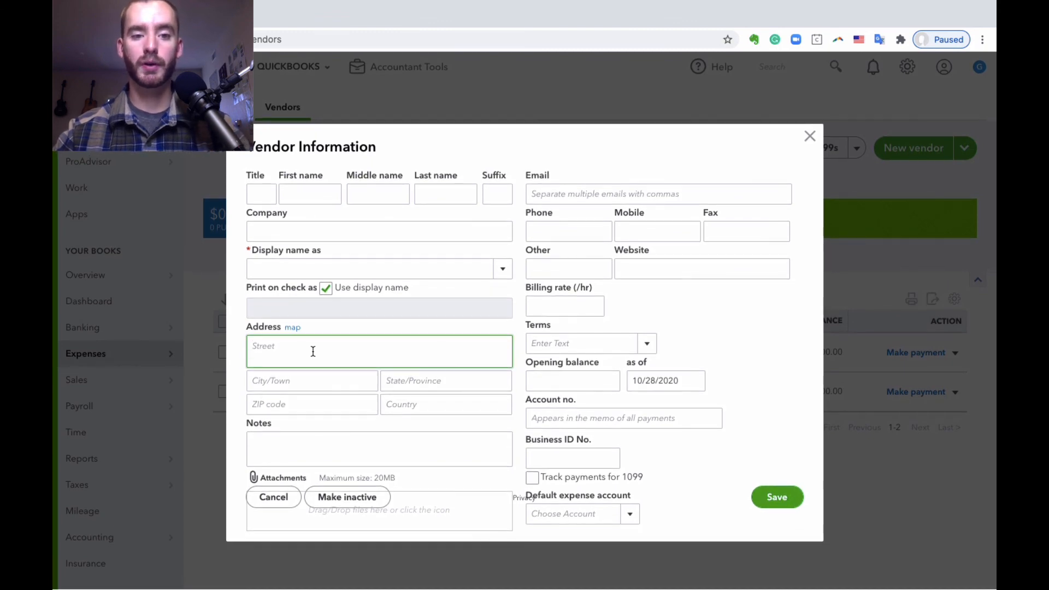
pyautogui.click(557, 195)
pyautogui.click(562, 376)
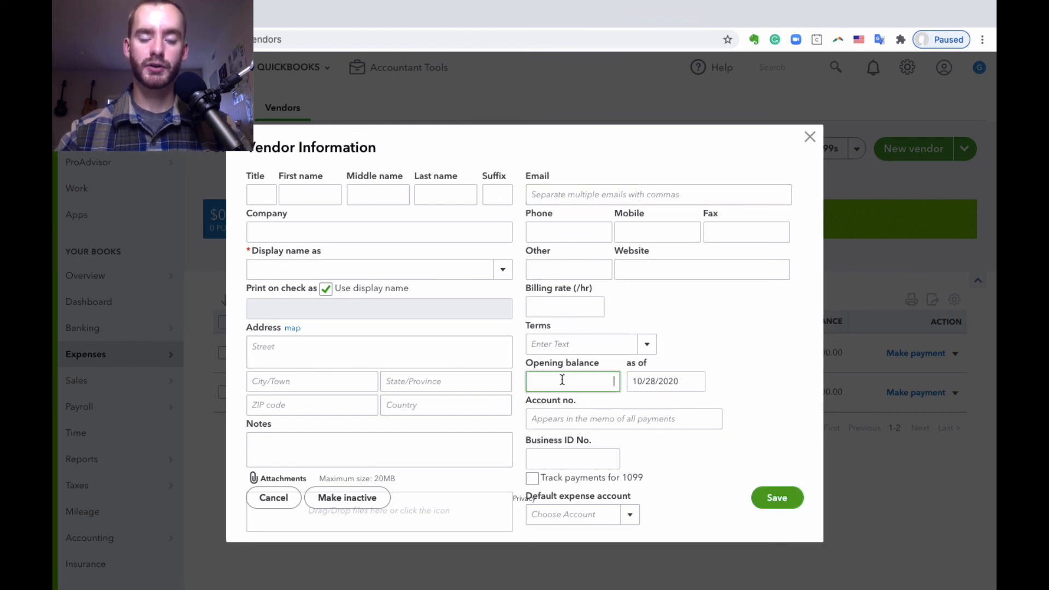
pyautogui.click(808, 137)
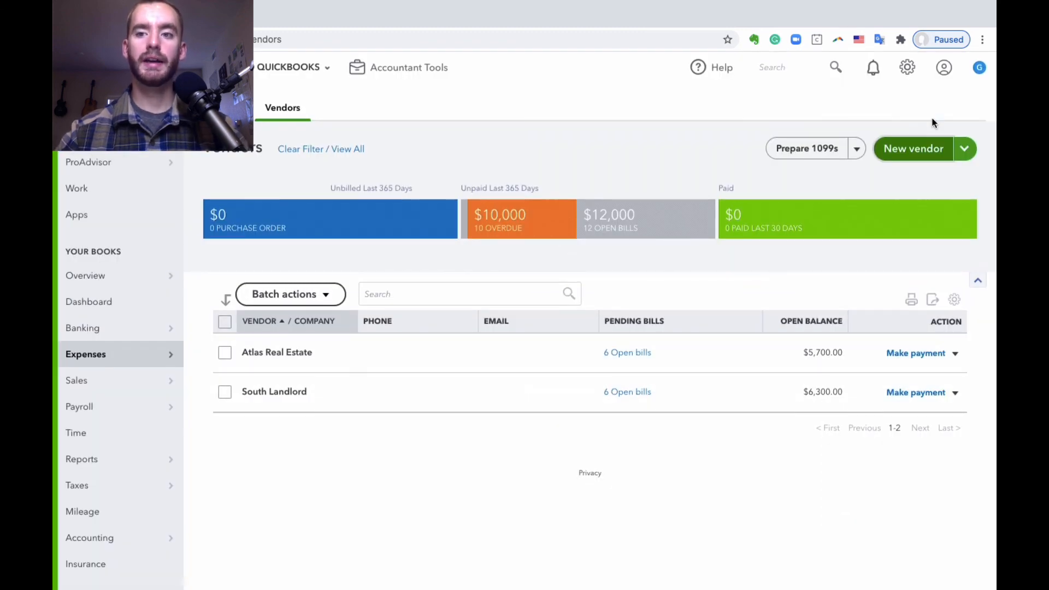
pyautogui.click(911, 152)
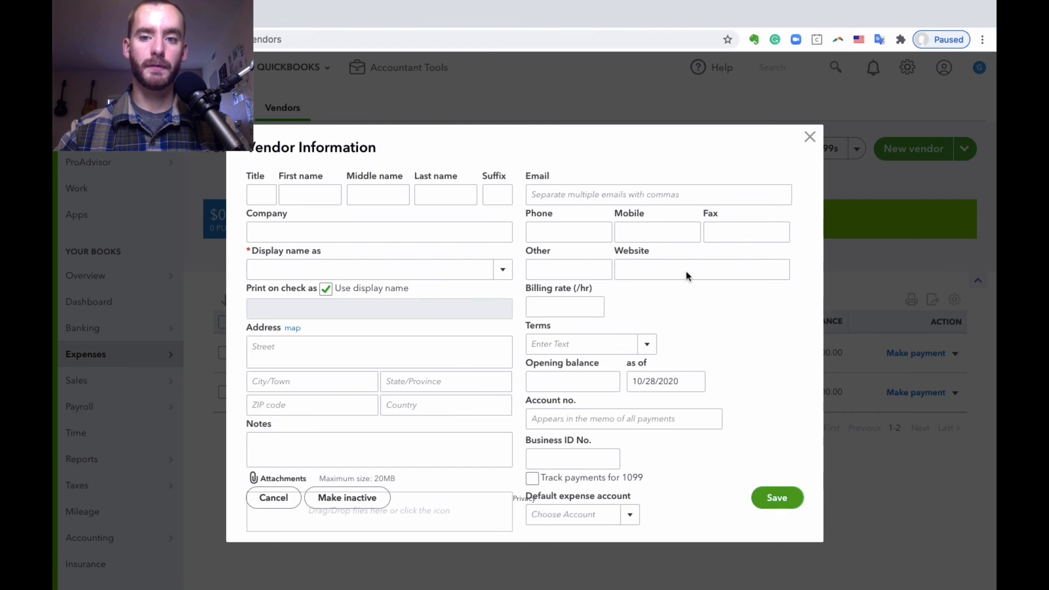
pyautogui.click(809, 137)
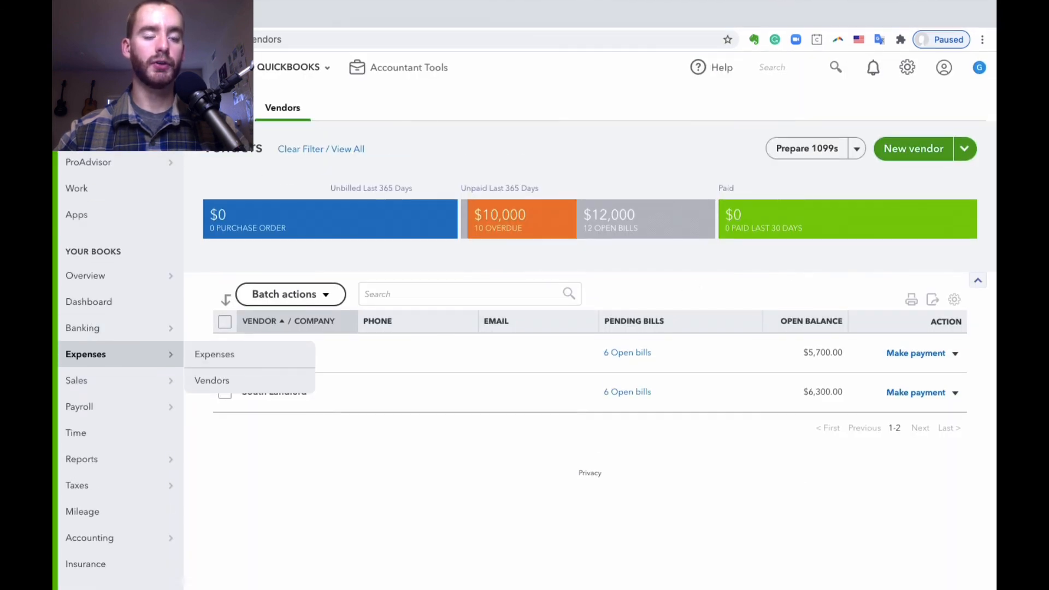
pyautogui.click(117, 107)
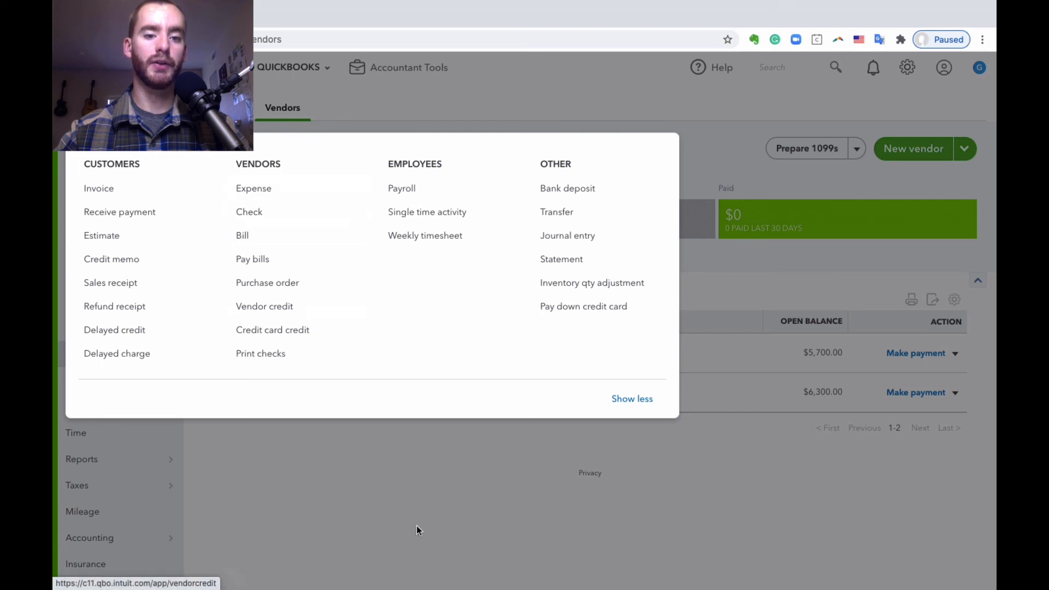
pyautogui.click(437, 508)
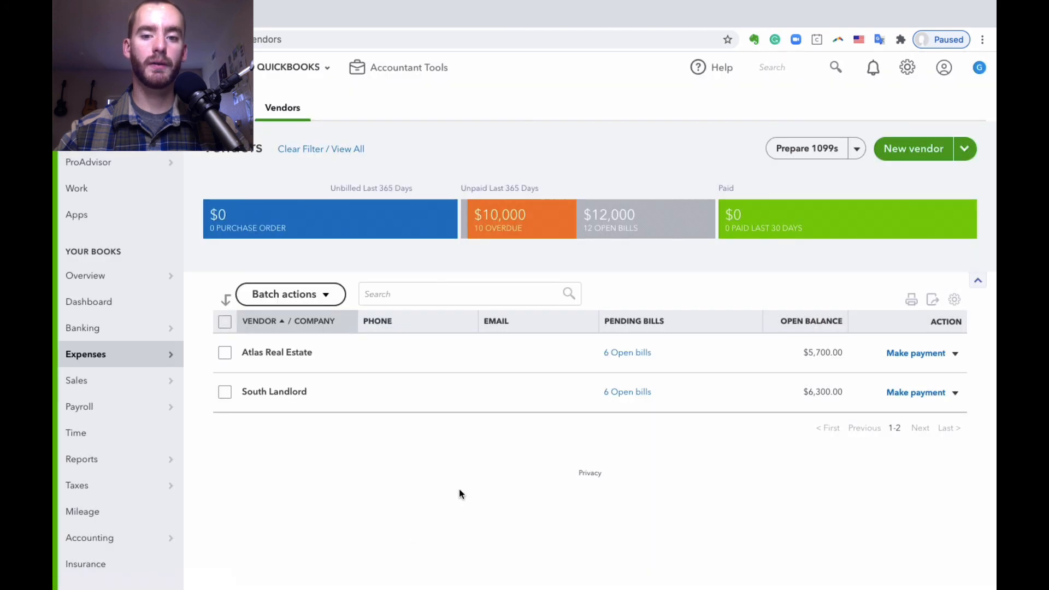
# Start a new vendor record with an opening balance of 10,000 as of 10/13/2020
pyautogui.click(913, 150)
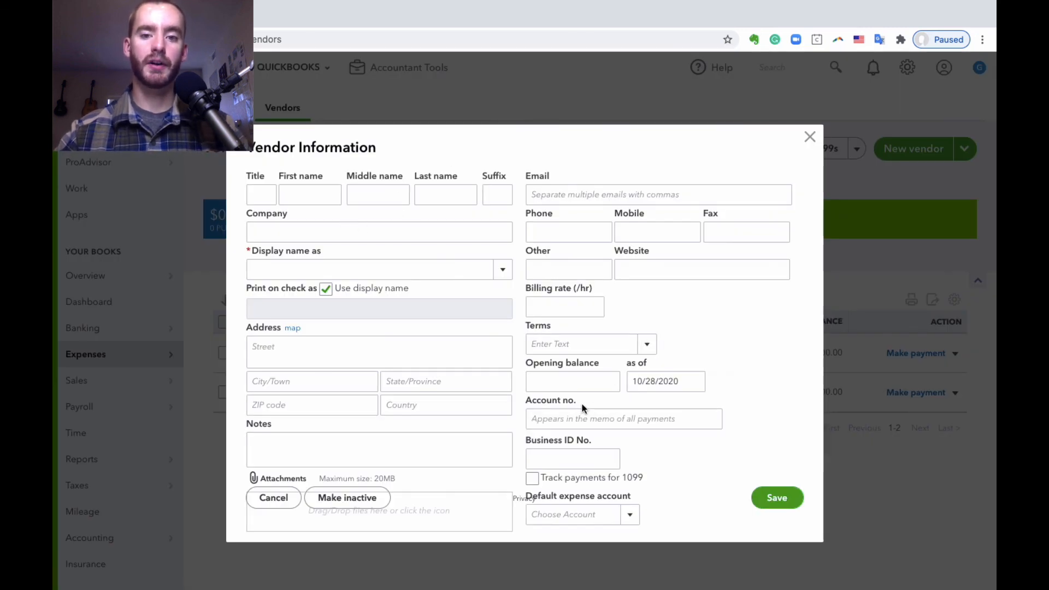
pyautogui.click(563, 382)
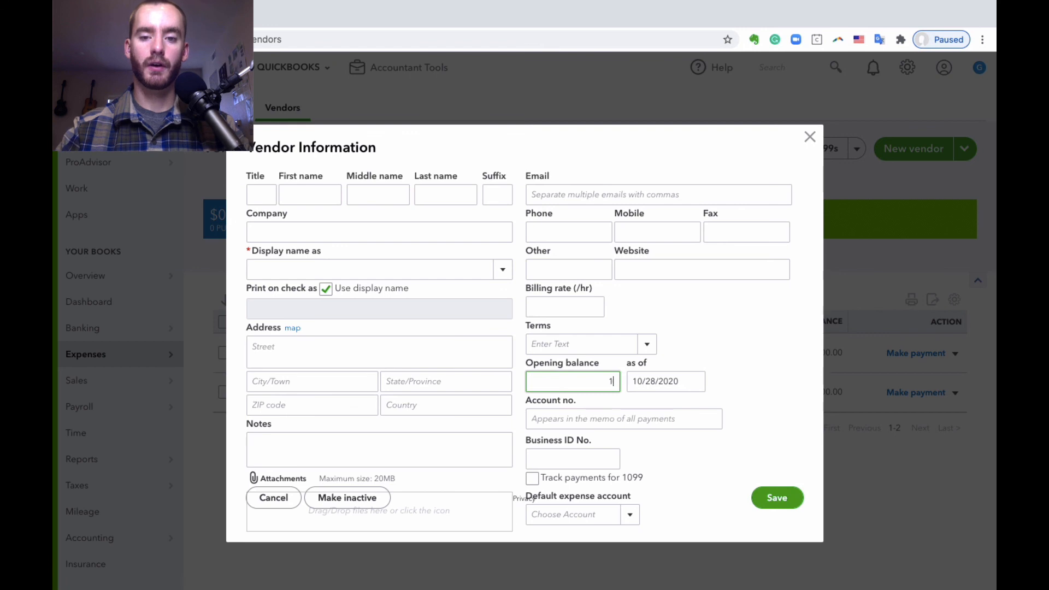
pyautogui.write('10000')
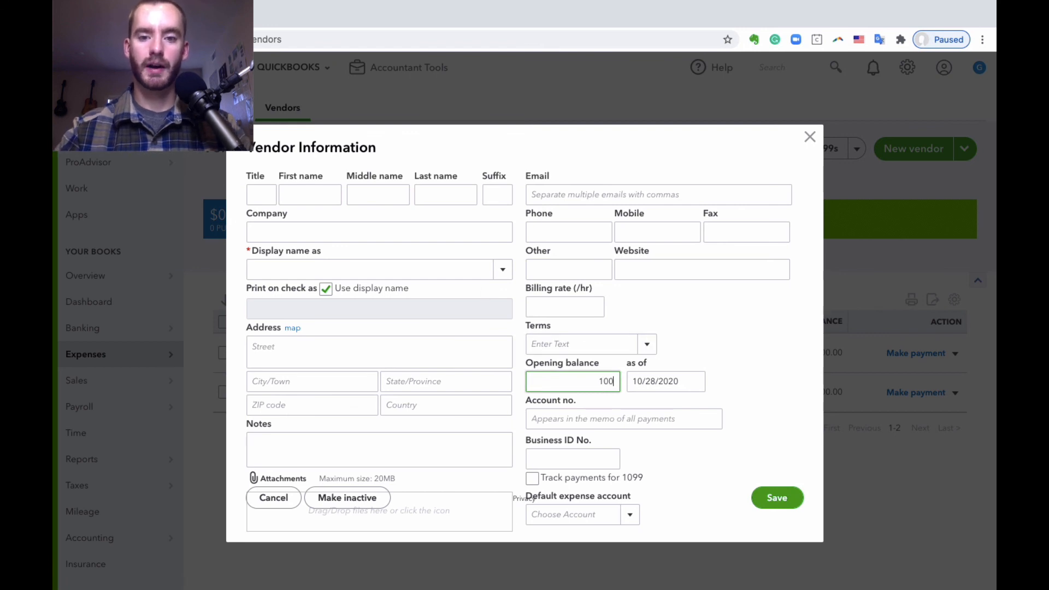
pyautogui.click(693, 383)
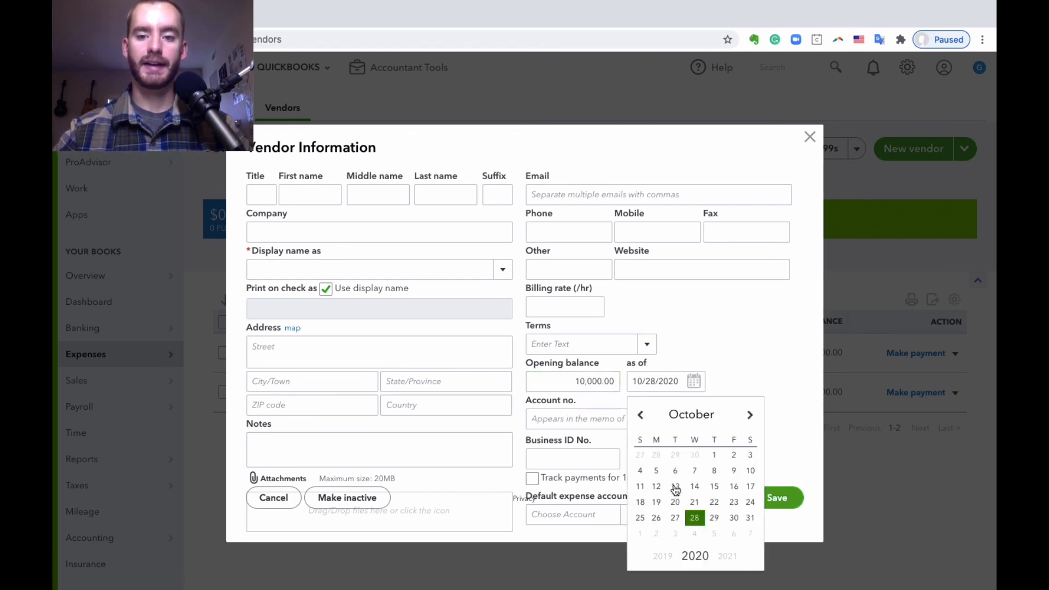
pyautogui.click(676, 489)
# Set the vendor's display name to "test company" and save the record
pyautogui.click(318, 268)
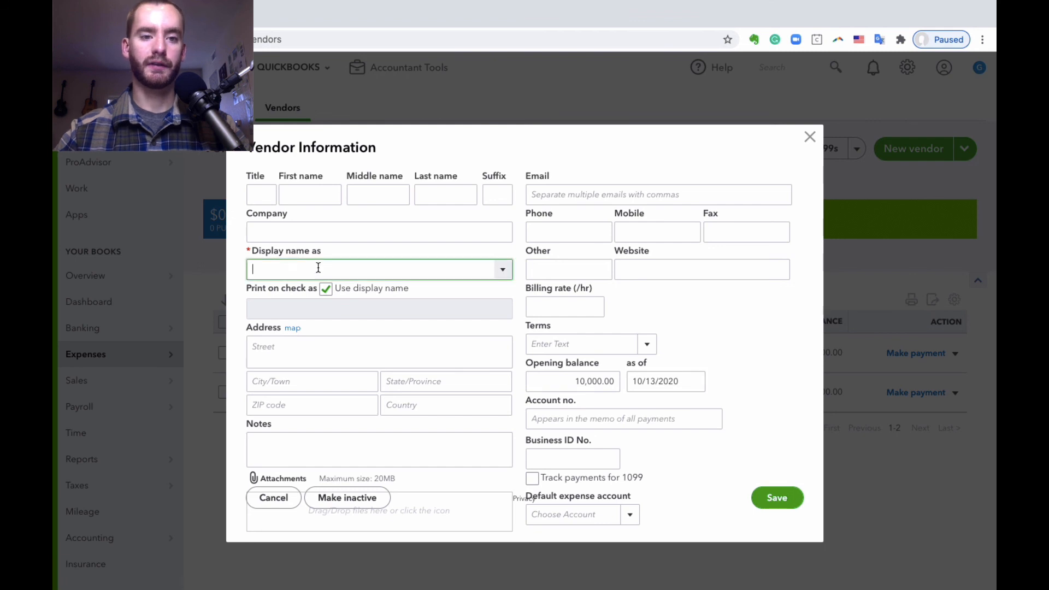
pyautogui.write('test company')
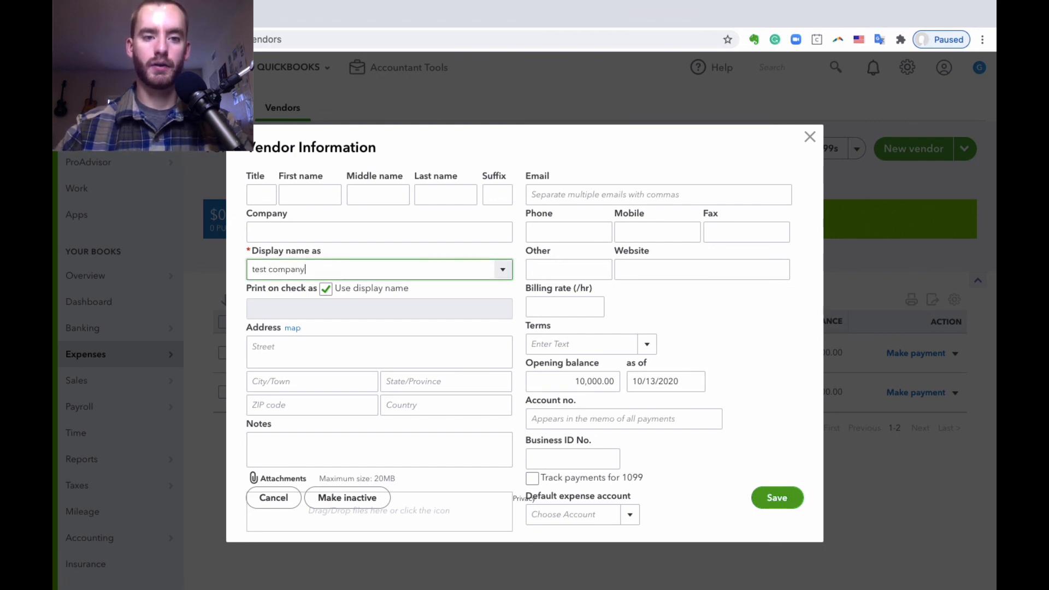
pyautogui.click(725, 305)
pyautogui.scroll(-1, 738, 340)
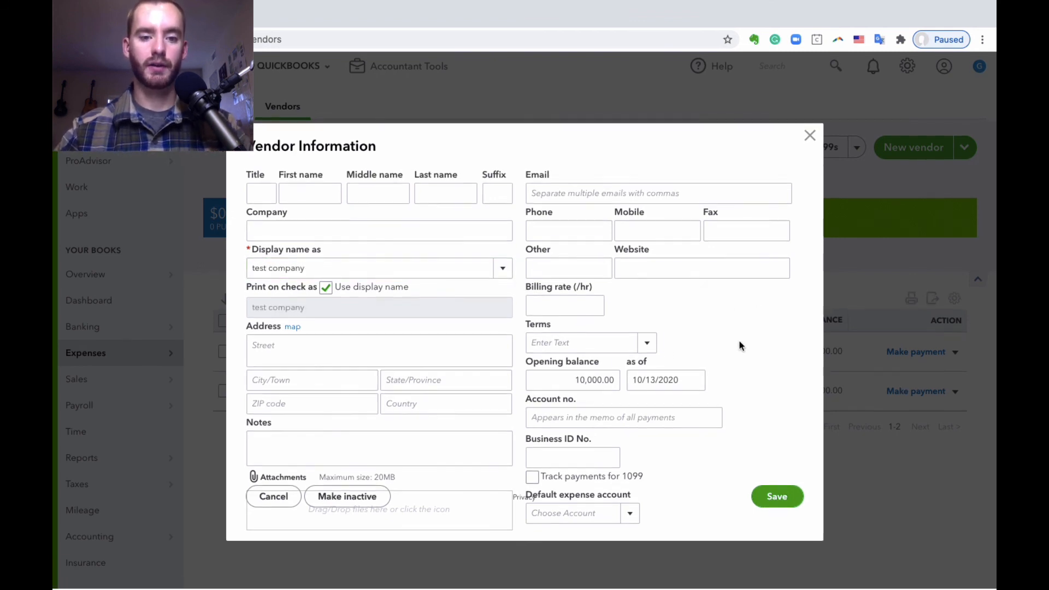
pyautogui.click(794, 498)
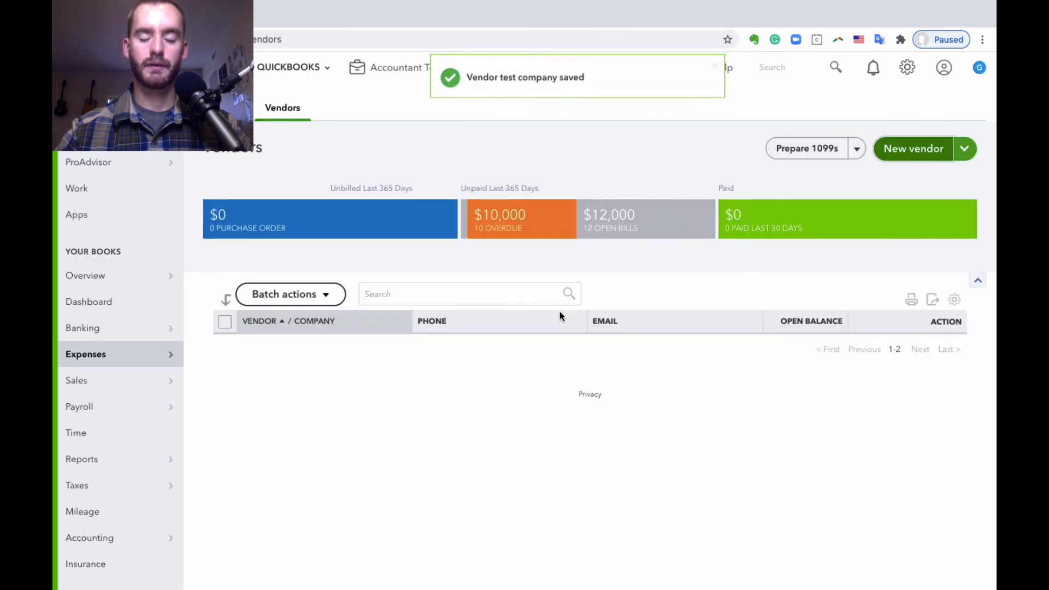
# Find test company in the vendor list, review the payment form for its outstanding bill, and close it without recording a payment
pyautogui.scroll(-2, 716, 355)
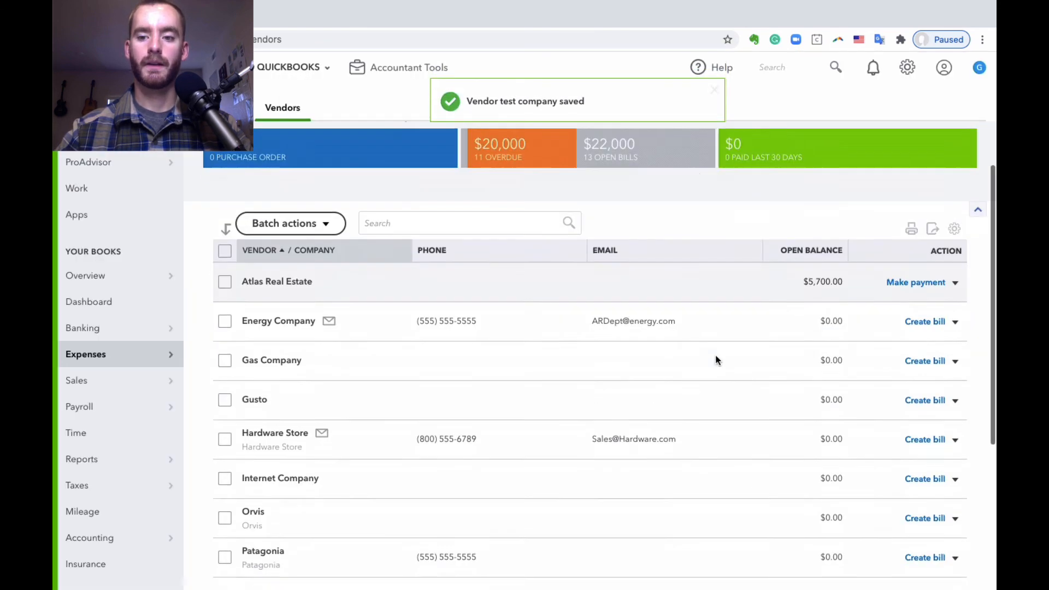
pyautogui.scroll(-4, 716, 359)
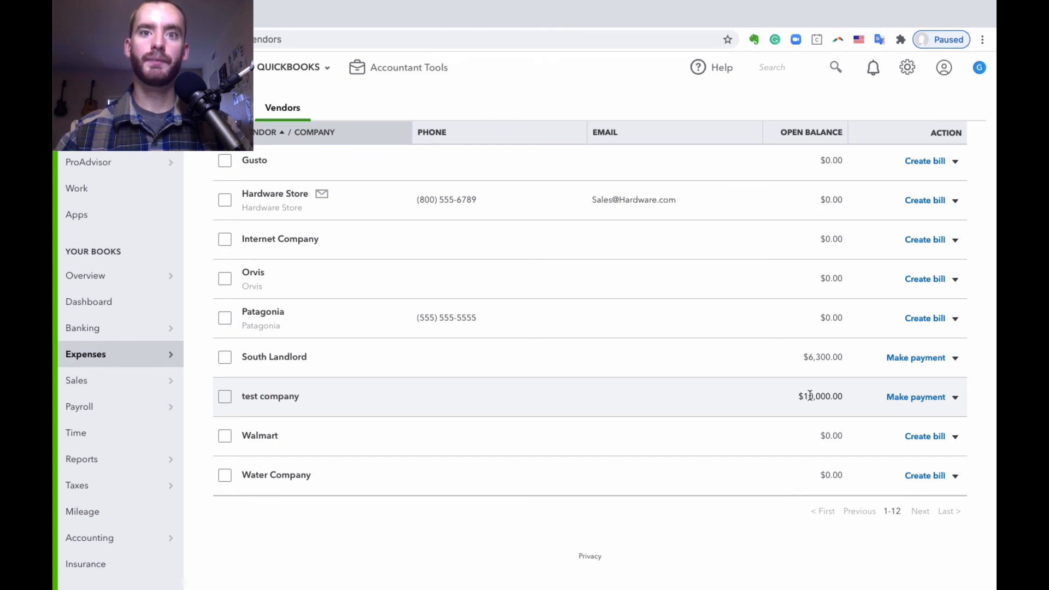
pyautogui.click(928, 400)
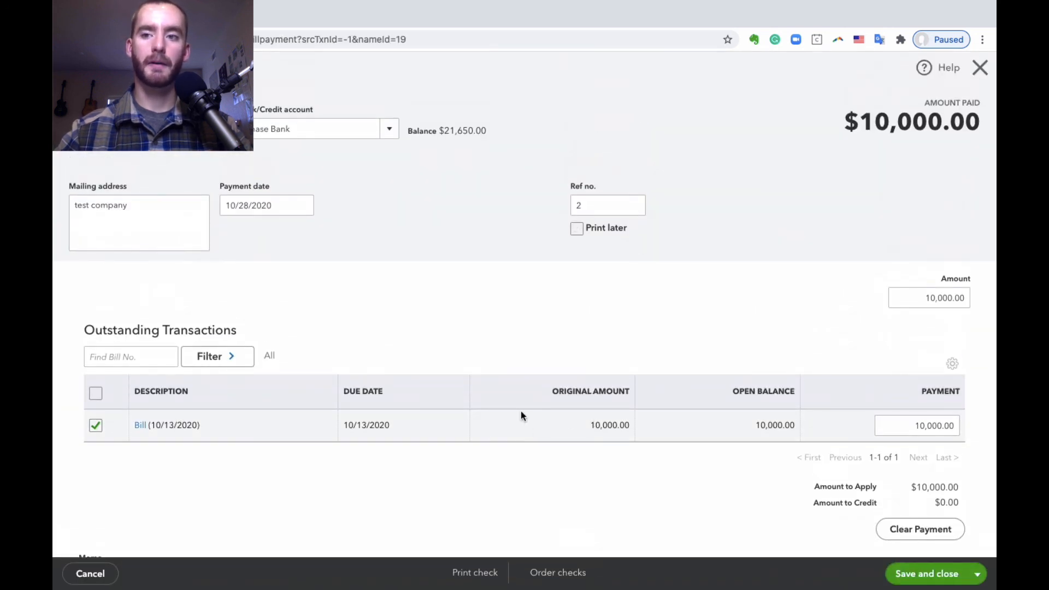
pyautogui.scroll(-2, 520, 412)
pyautogui.scroll(2, 520, 412)
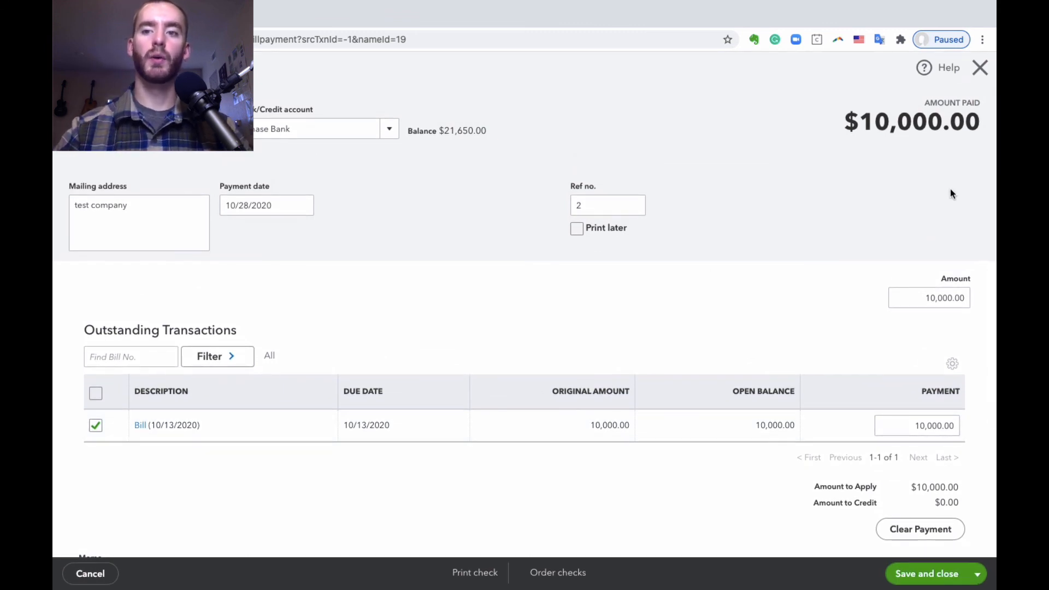
pyautogui.click(979, 67)
# Look through the vendor list's open balances and the overdue and open bill totals
pyautogui.scroll(3, 674, 363)
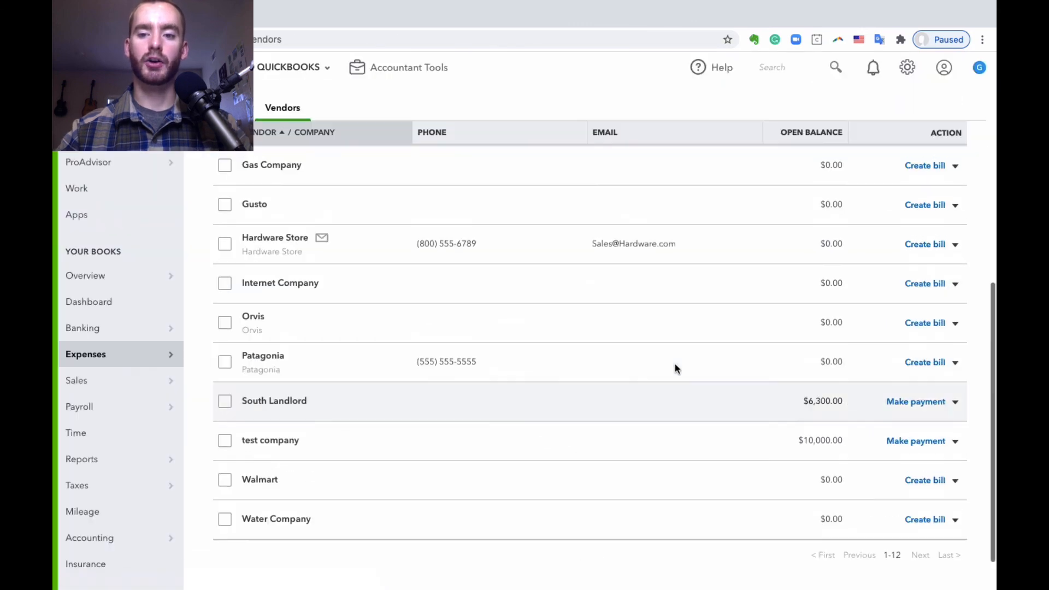
pyautogui.scroll(5, 664, 451)
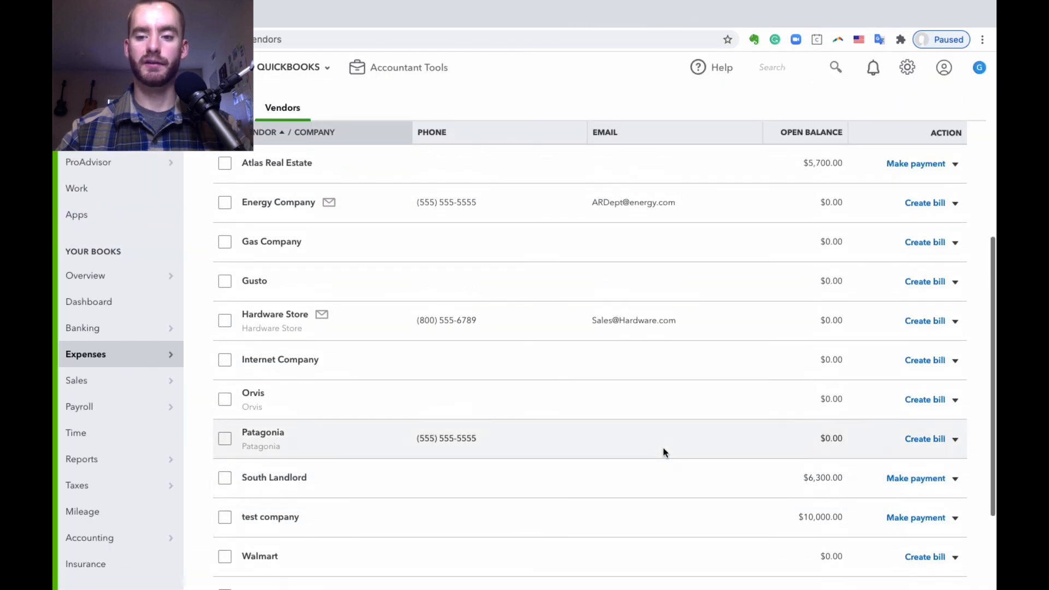
pyautogui.scroll(-3, 664, 451)
pyautogui.scroll(-3, 663, 452)
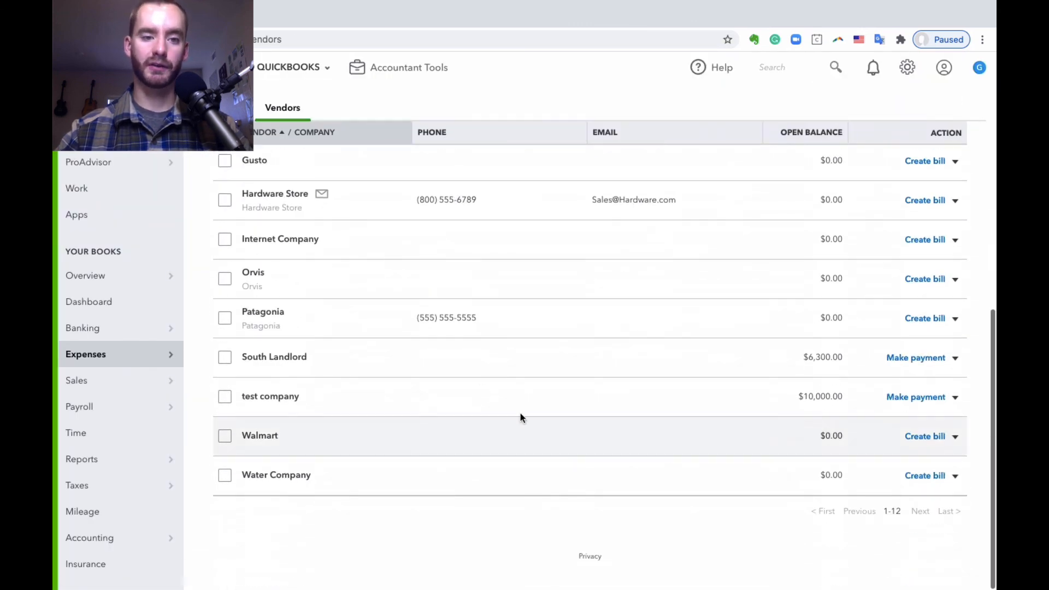
pyautogui.scroll(2, 477, 386)
pyautogui.scroll(4, 520, 262)
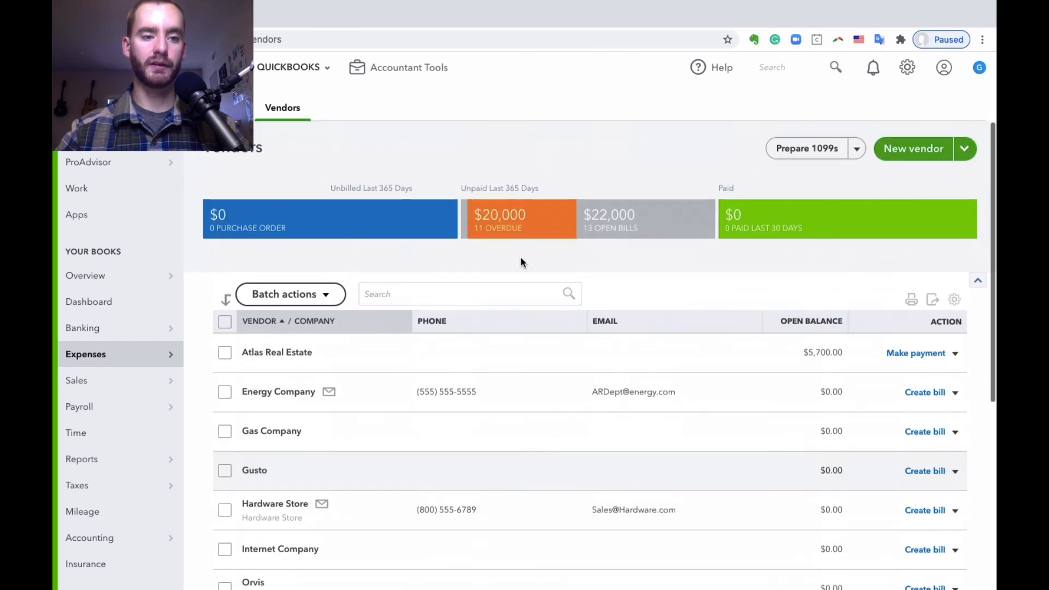
# Return to the company dashboard and open the list of customer and vendor transactions that can be created
pyautogui.click(137, 306)
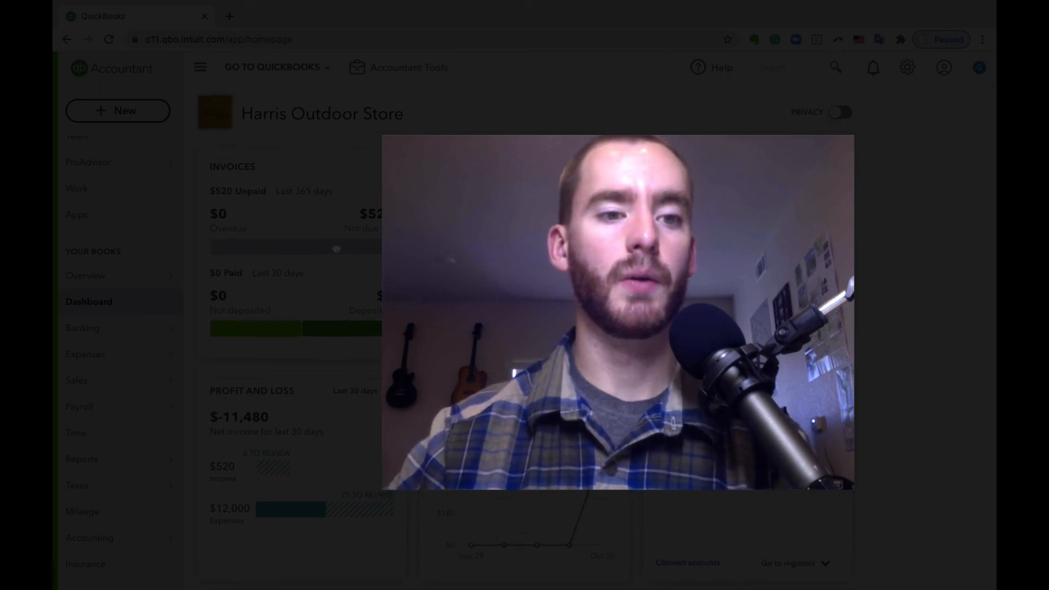
pyautogui.moveTo(106, 328)
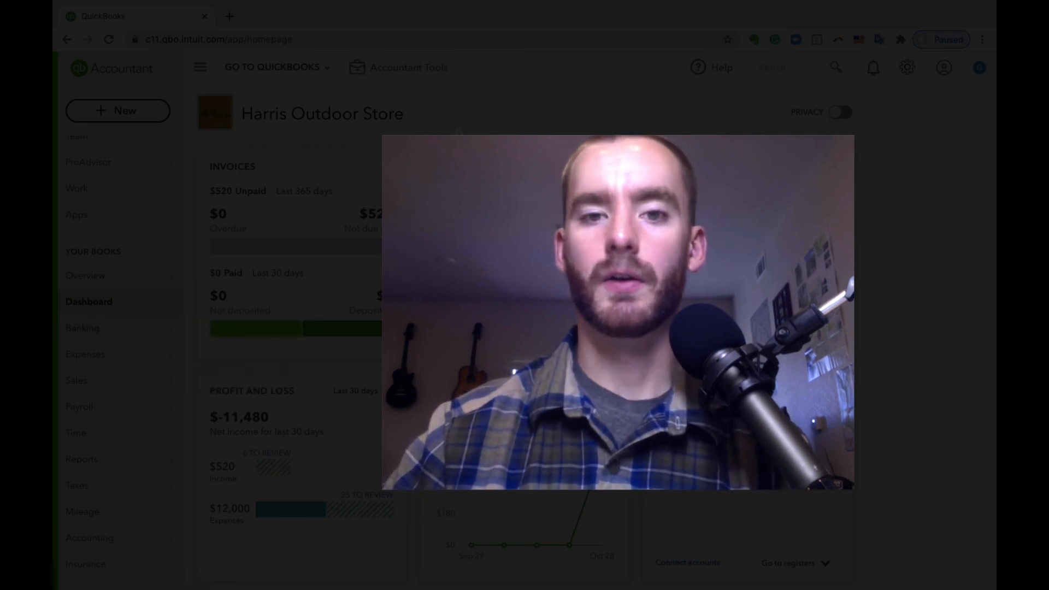
pyautogui.click(151, 113)
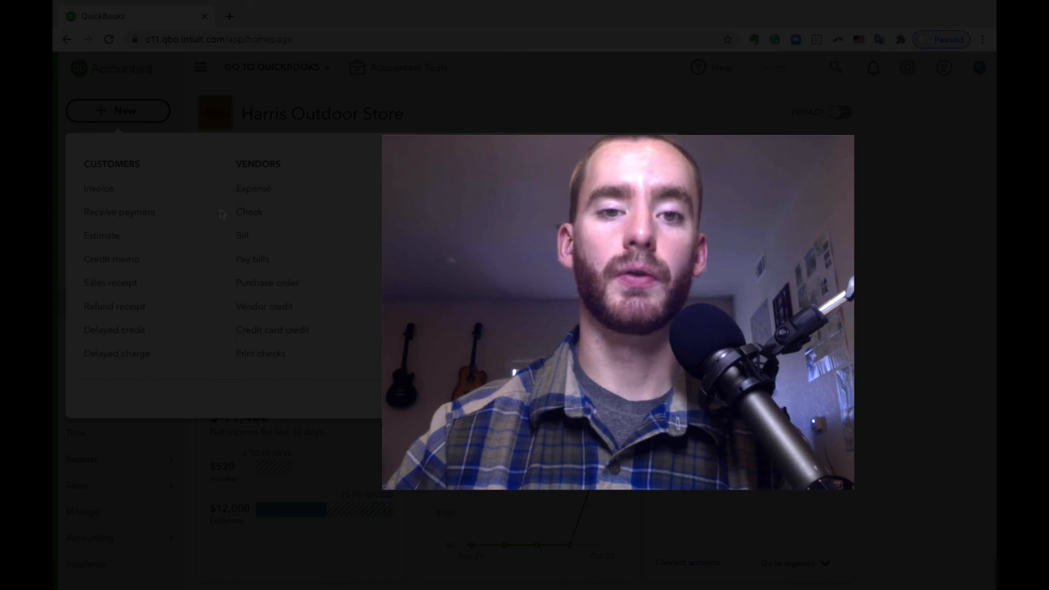